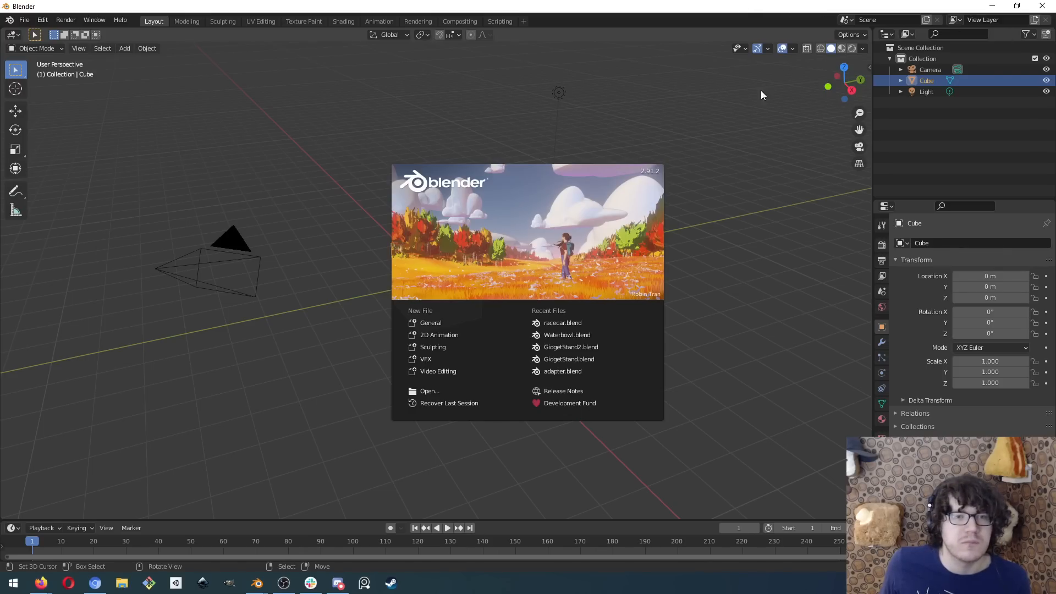
- Dismiss the splash screen, switch to the window with the cube, and examine its circular hole
{"action": "left_click", "coordinate": [723, 137]}
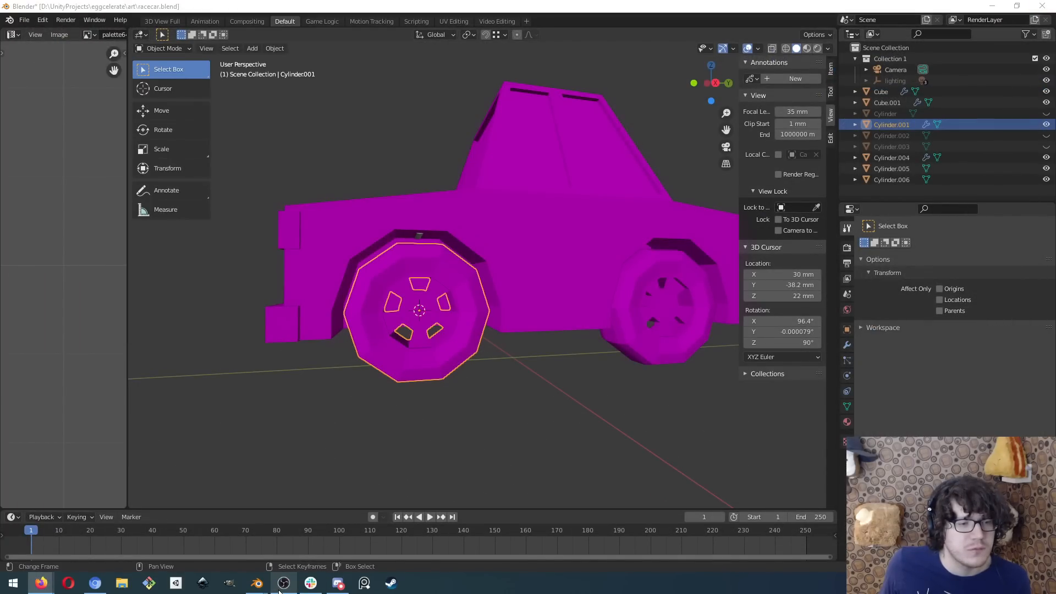
{"action": "mouse_move", "coordinate": [257, 583]}
{"action": "left_click", "coordinate": [316, 556]}
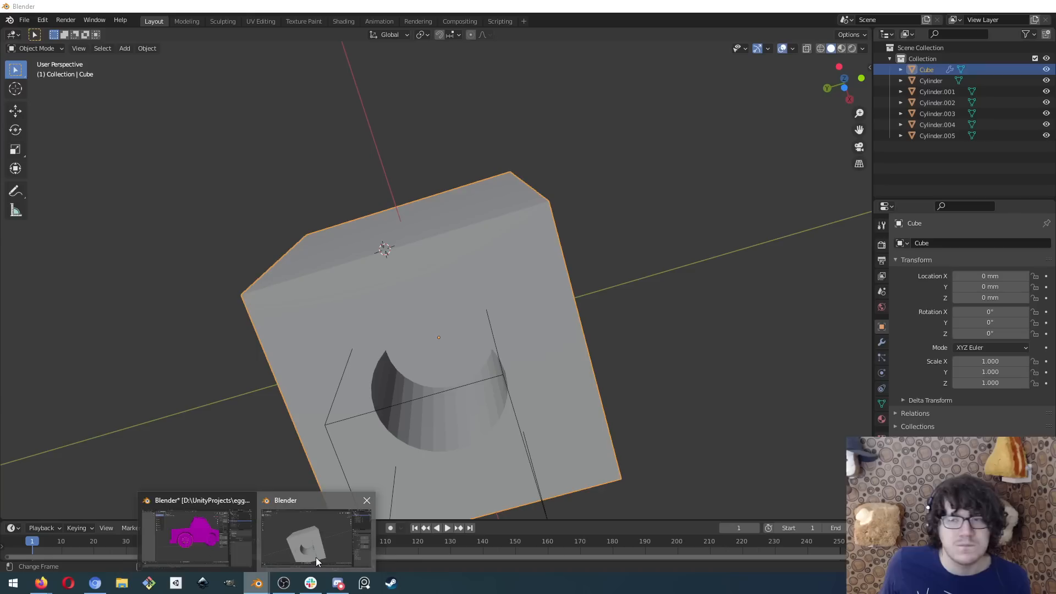
{"action": "middle_click_drag", "start_coordinate": [568, 235], "coordinate": [591, 232]}
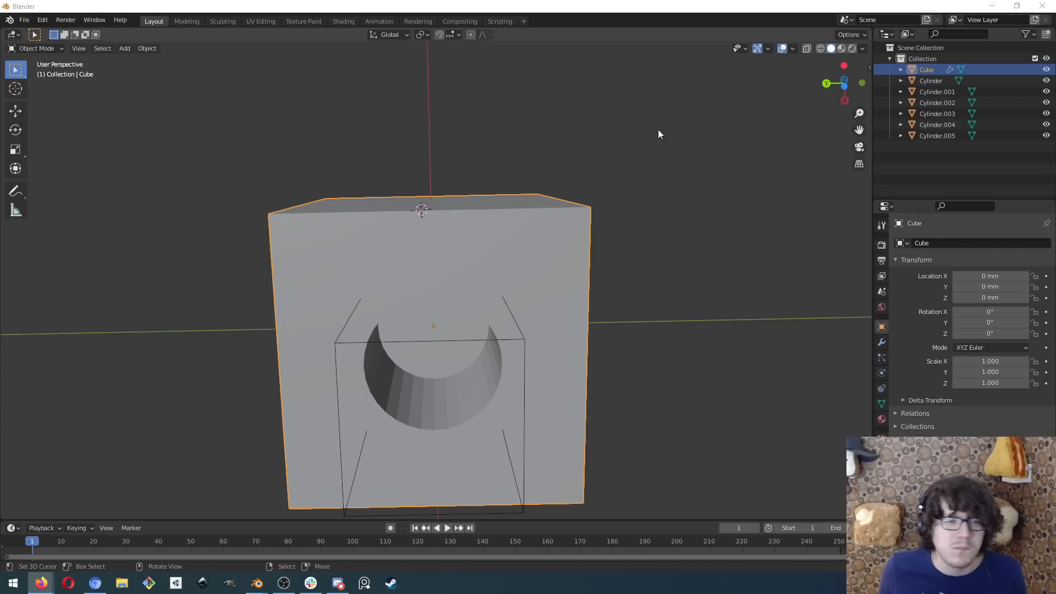
{"action": "left_click", "coordinate": [588, 5]}
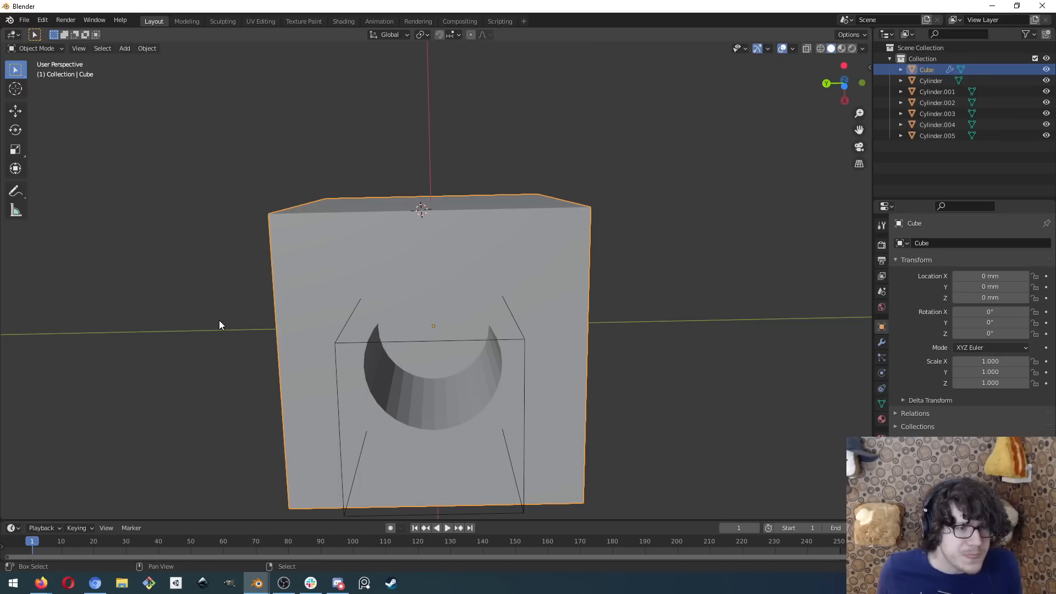
{"action": "middle_click_drag", "start_coordinate": [219, 323], "coordinate": [481, 283]}
{"action": "scroll", "coordinate": [353, 271], "scroll_direction": "down", "scroll_amount": 4}
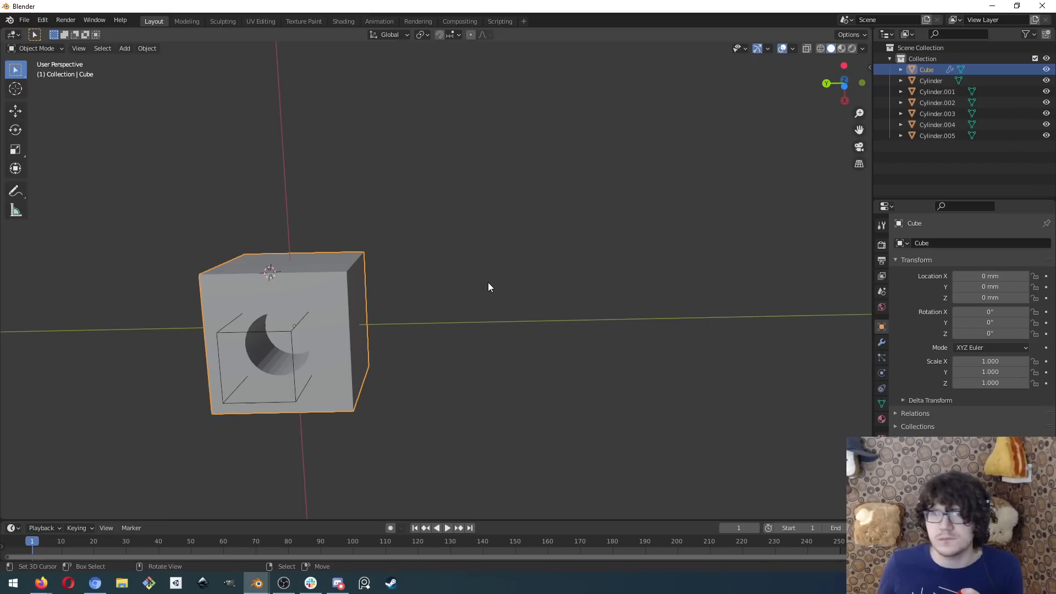
- Switch to the racecar.blend window and examine the car body and wheels from several sides
{"action": "mouse_move", "coordinate": [257, 582]}
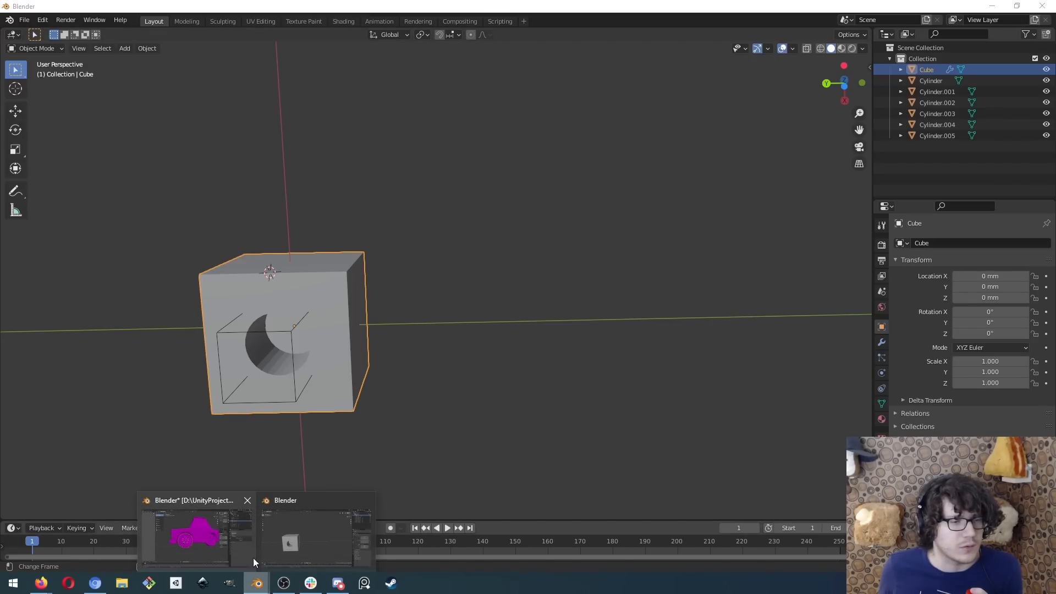
{"action": "left_click", "coordinate": [230, 544]}
{"action": "middle_click_drag", "start_coordinate": [289, 365], "coordinate": [423, 352]}
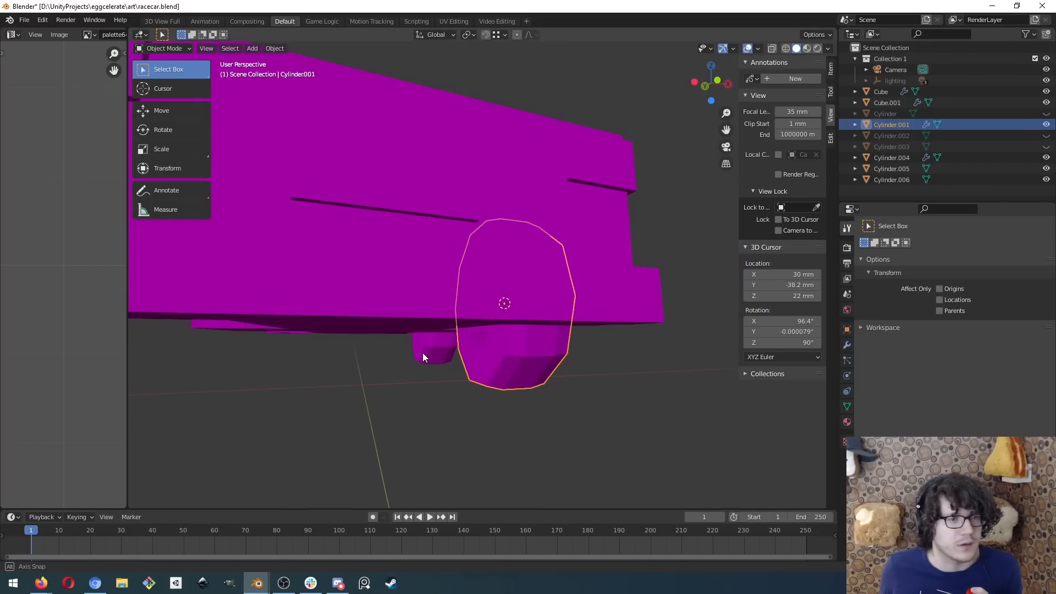
{"action": "middle_click_drag", "start_coordinate": [514, 408], "coordinate": [442, 444]}
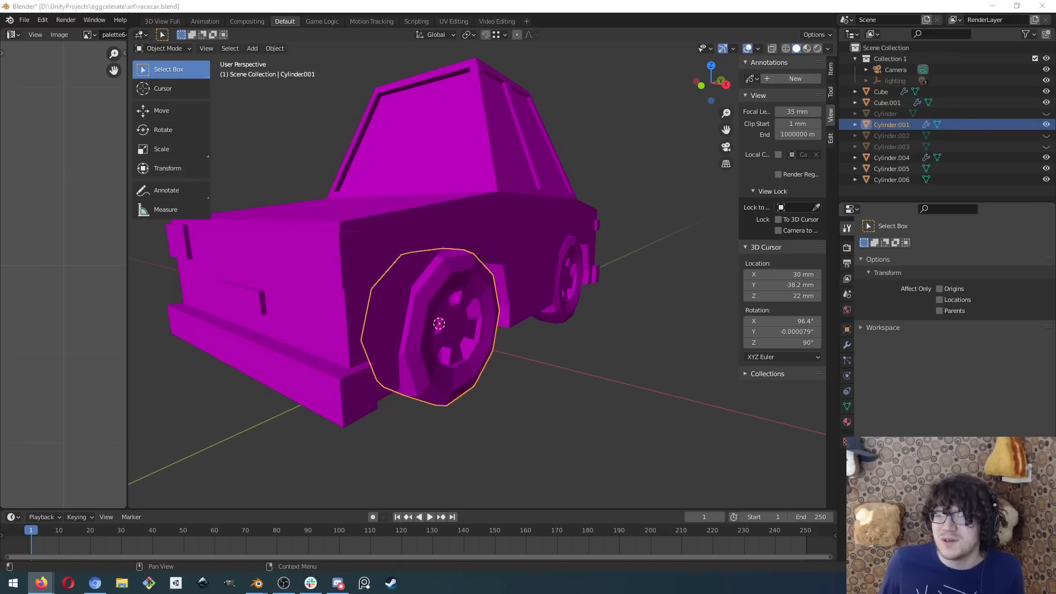
- Show the object transform values and check the dimensions of the car body and the near wheel
{"action": "left_click", "coordinate": [587, 4]}
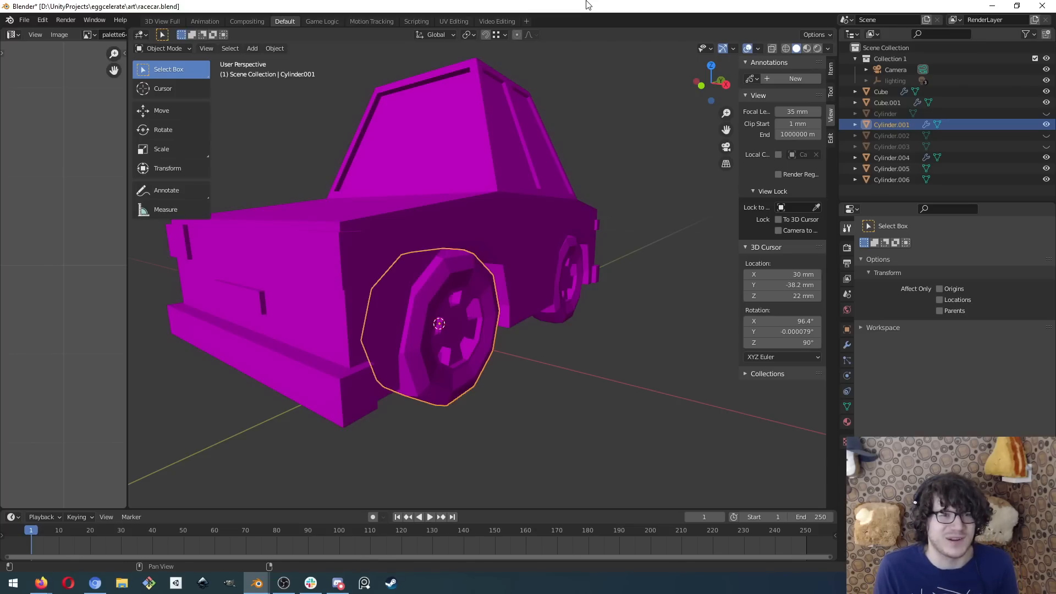
{"action": "left_click", "coordinate": [265, 300]}
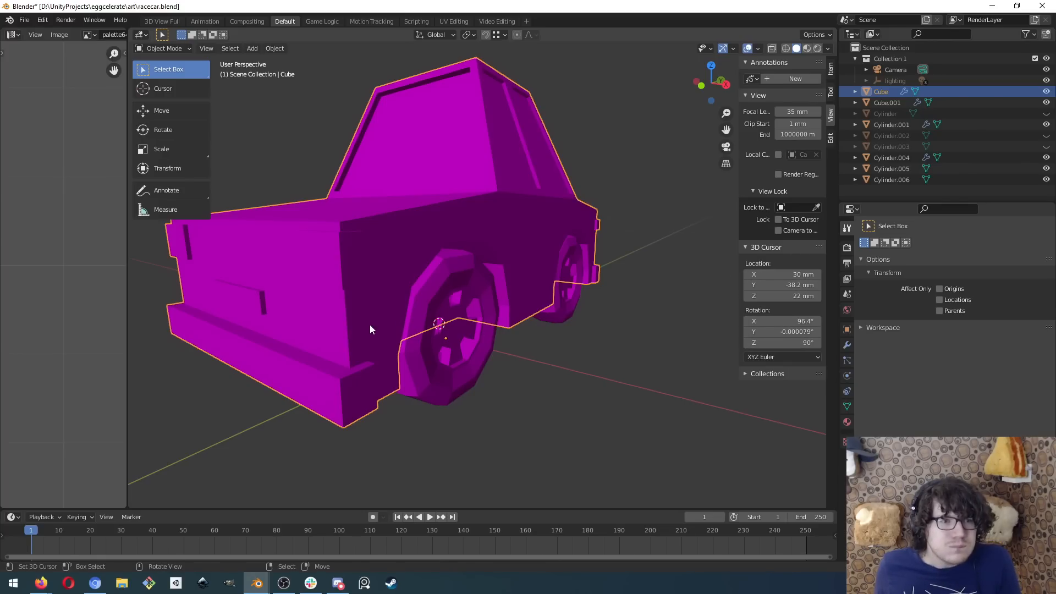
{"action": "left_click", "coordinate": [454, 359]}
{"action": "left_click", "coordinate": [302, 293]}
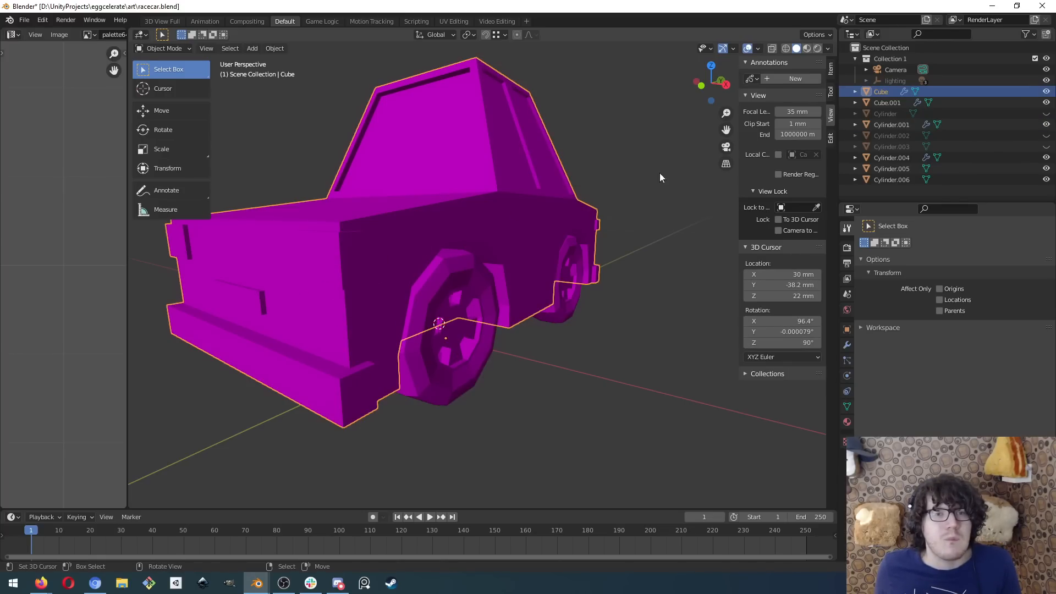
{"action": "left_click", "coordinate": [831, 69]}
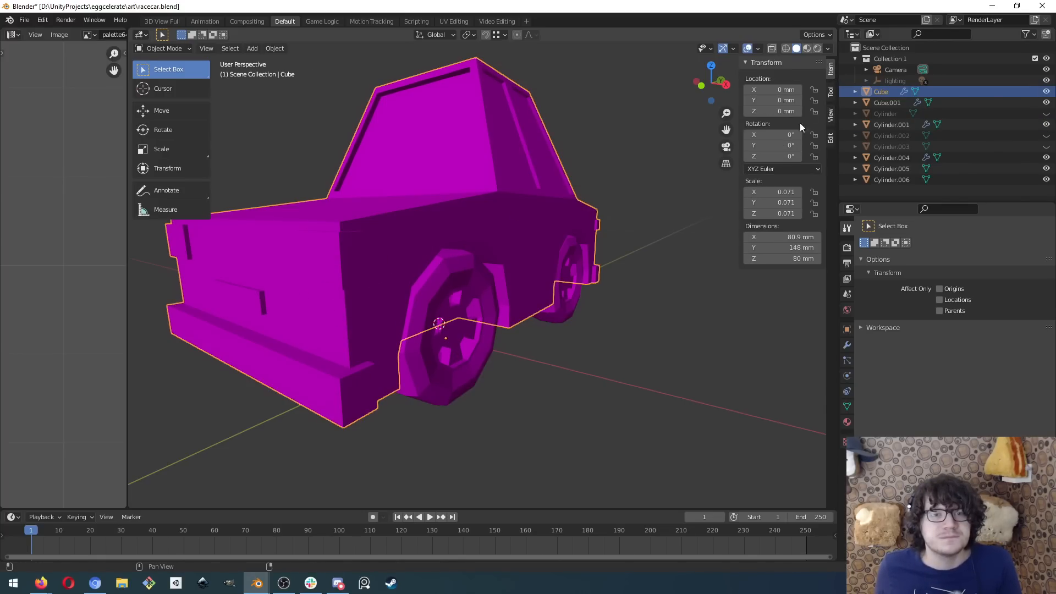
{"action": "left_click", "coordinate": [451, 361]}
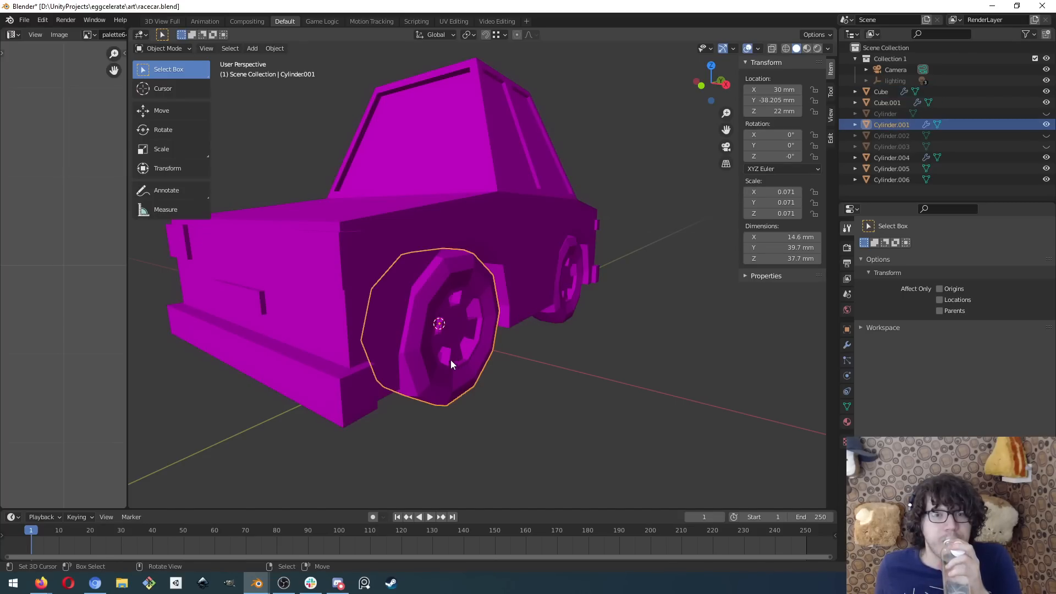
- Export only the car body as an STL, overwriting racecar.stl in the 3dPrinting folder
{"action": "left_click", "coordinate": [323, 298]}
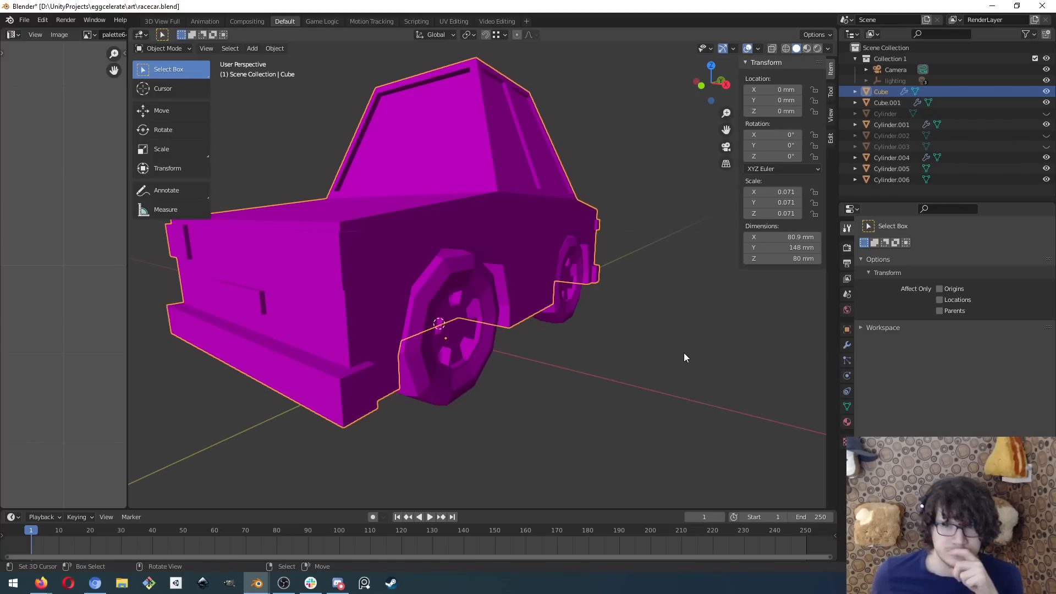
{"action": "scroll", "coordinate": [336, 231], "scroll_direction": "up", "scroll_amount": 10}
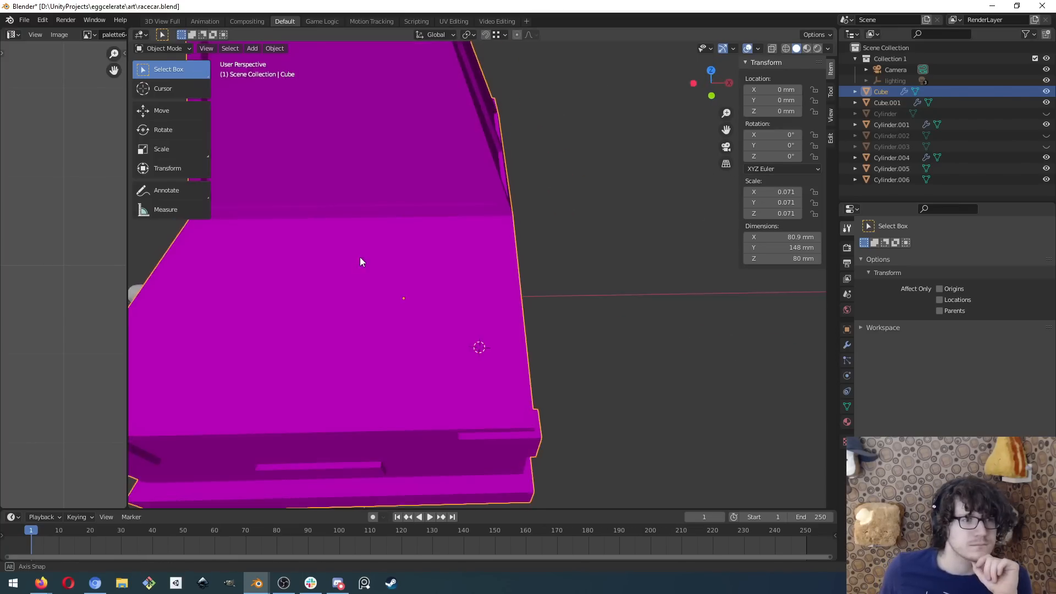
{"action": "middle_click_drag", "start_coordinate": [360, 257], "coordinate": [300, 229]}
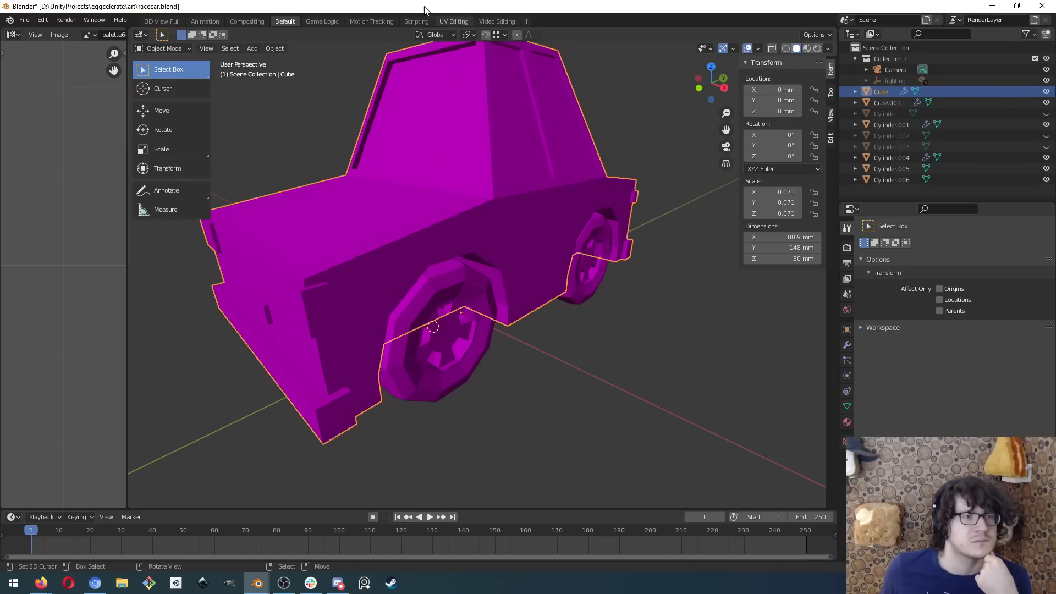
{"action": "middle_click_drag", "start_coordinate": [361, 235], "coordinate": [499, 226]}
{"action": "middle_click_drag", "start_coordinate": [463, 228], "coordinate": [590, 291]}
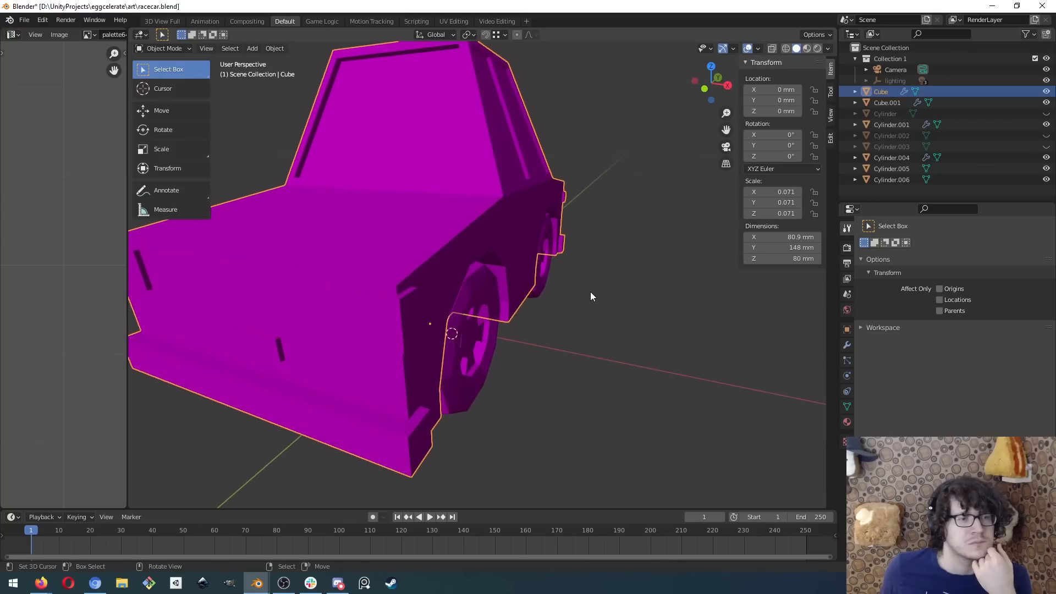
{"action": "left_click", "coordinate": [25, 19]}
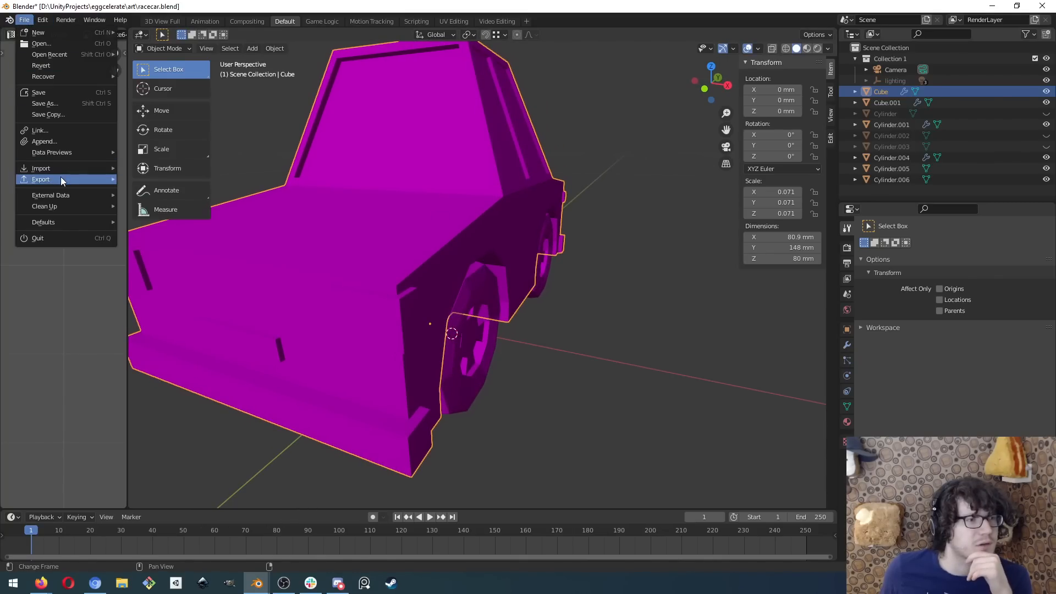
{"action": "mouse_move", "coordinate": [60, 176]}
{"action": "left_click", "coordinate": [190, 234]}
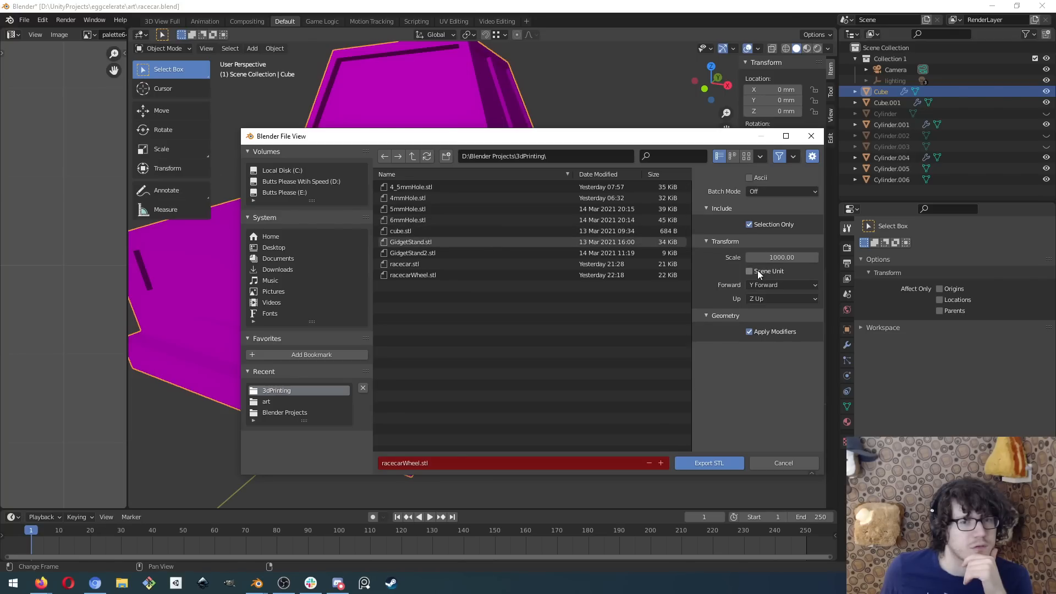
{"action": "left_click", "coordinate": [450, 266]}
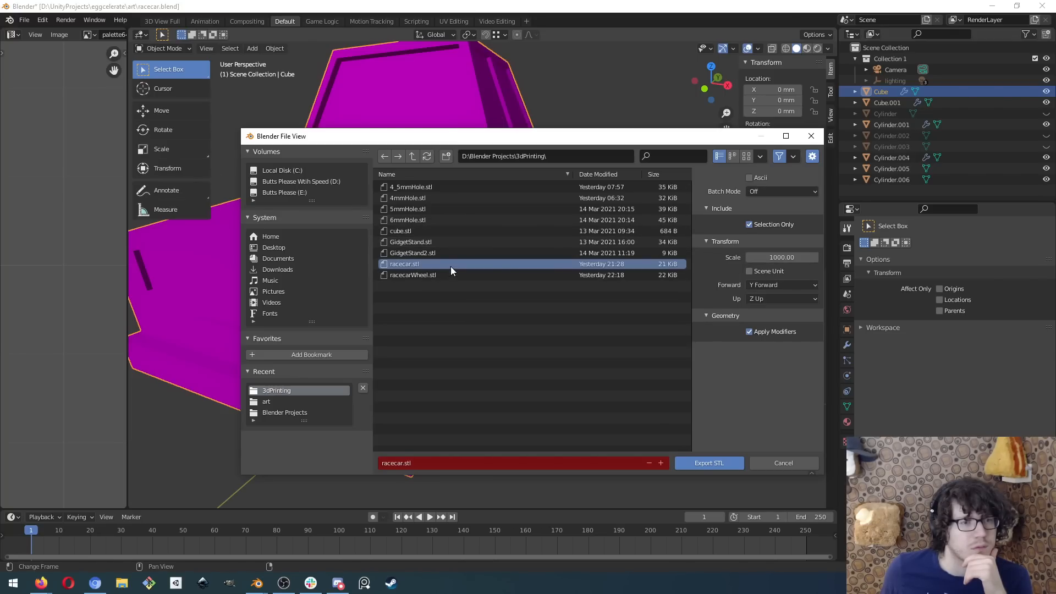
{"action": "left_click", "coordinate": [728, 463]}
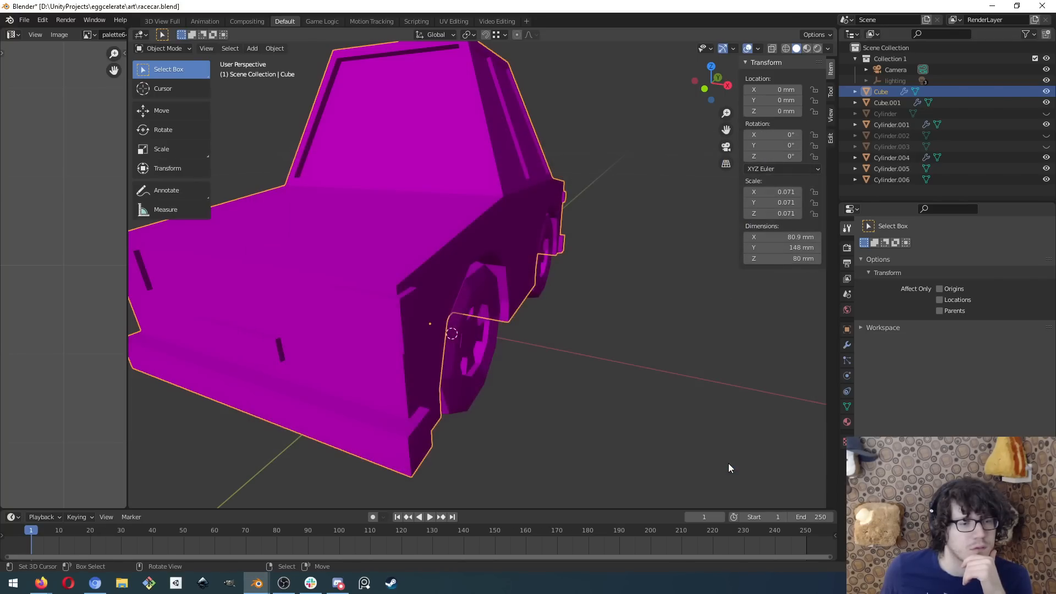
- Launch Qidi Print, load racecar.stl, and reset all model positions to bring the car onto the build plate
{"action": "left_click", "coordinate": [10, 582]}
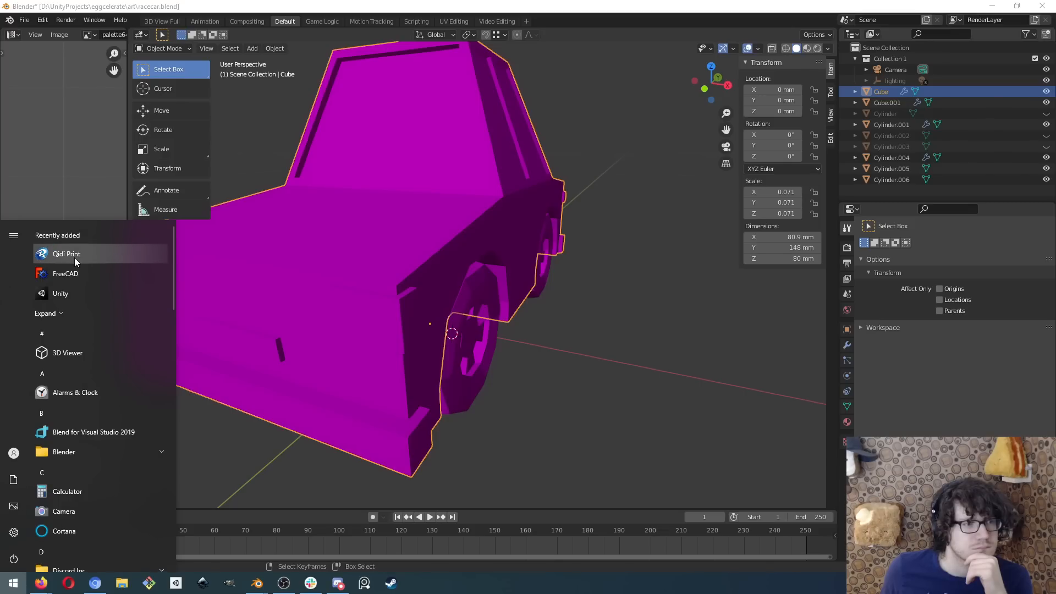
{"action": "left_click", "coordinate": [75, 257]}
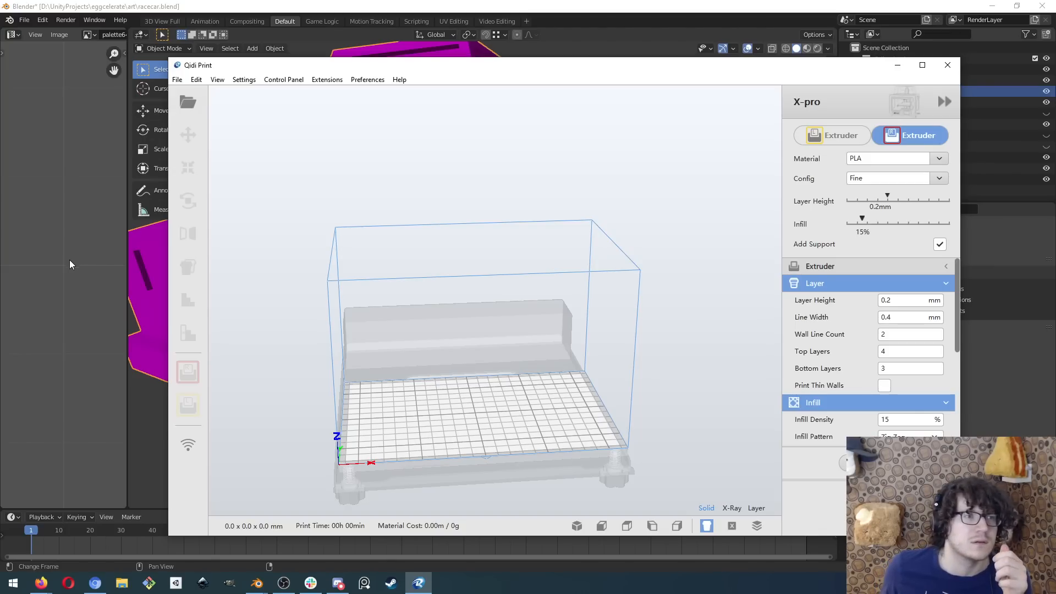
{"action": "left_click", "coordinate": [178, 98]}
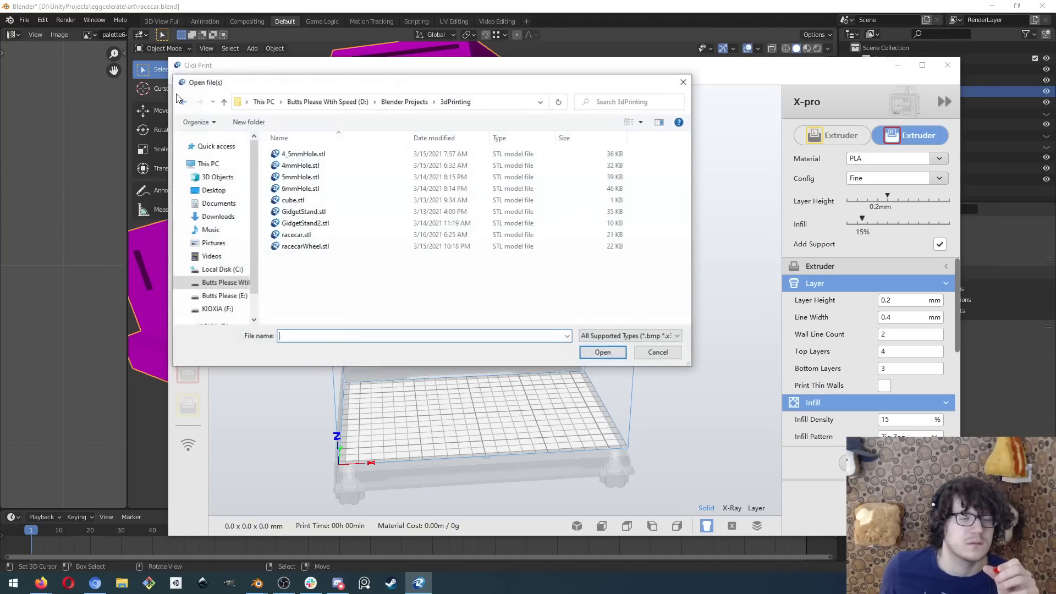
{"action": "double_click", "coordinate": [331, 235]}
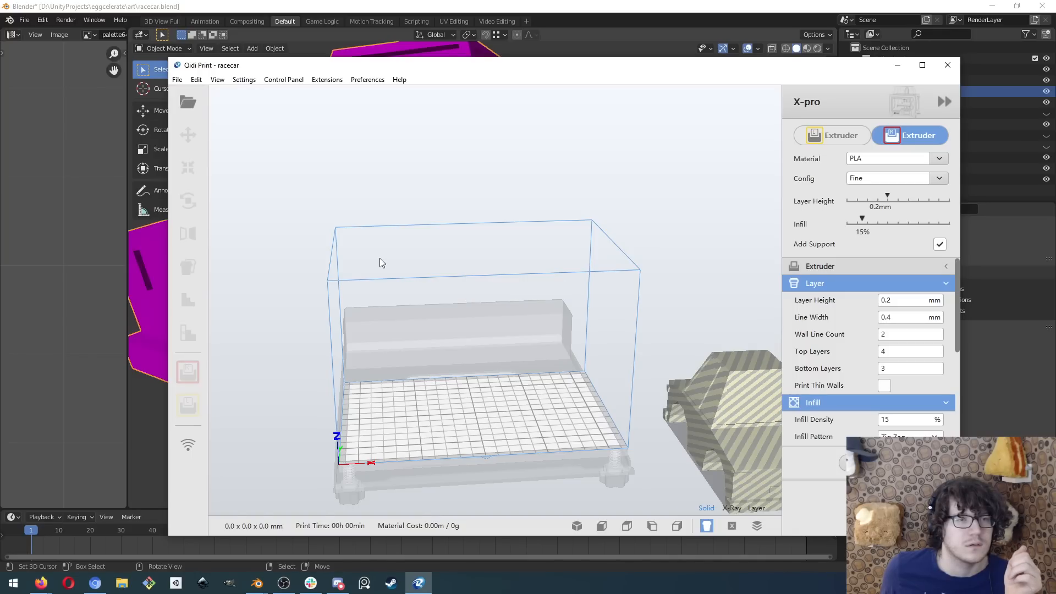
{"action": "left_click", "coordinate": [197, 80]}
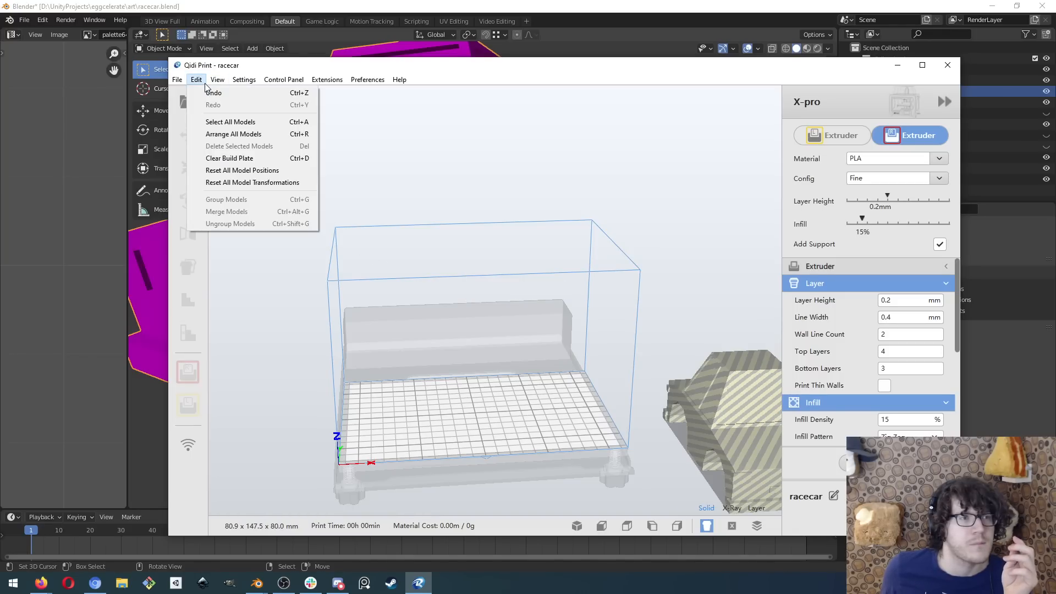
{"action": "left_click", "coordinate": [293, 174]}
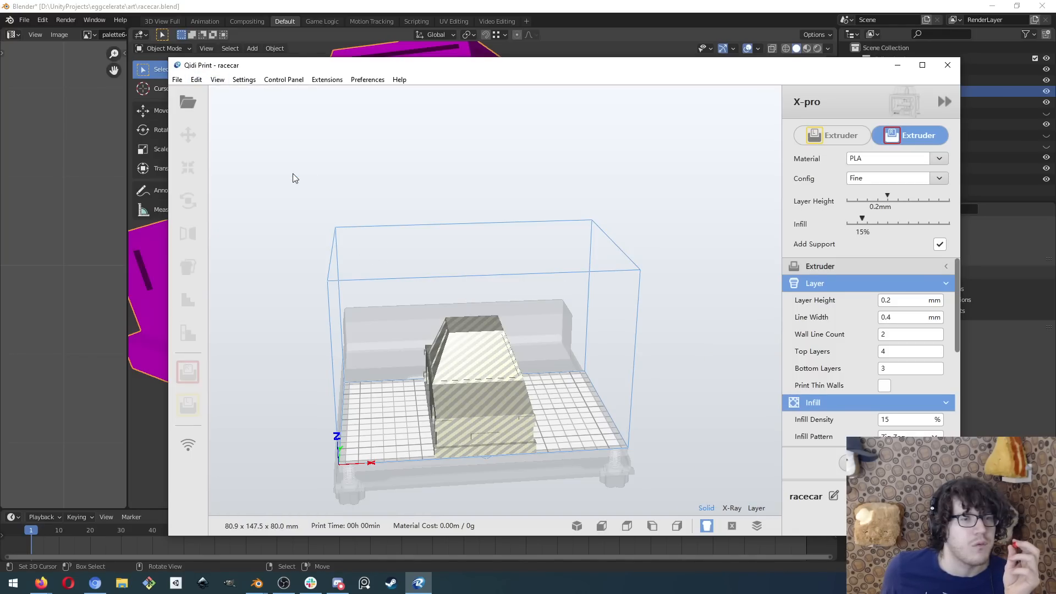
- Rotate the racecar model 90° about the vertical axis so its length runs along the X axis
{"action": "left_click", "coordinate": [510, 401]}
{"action": "left_click", "coordinate": [199, 202]}
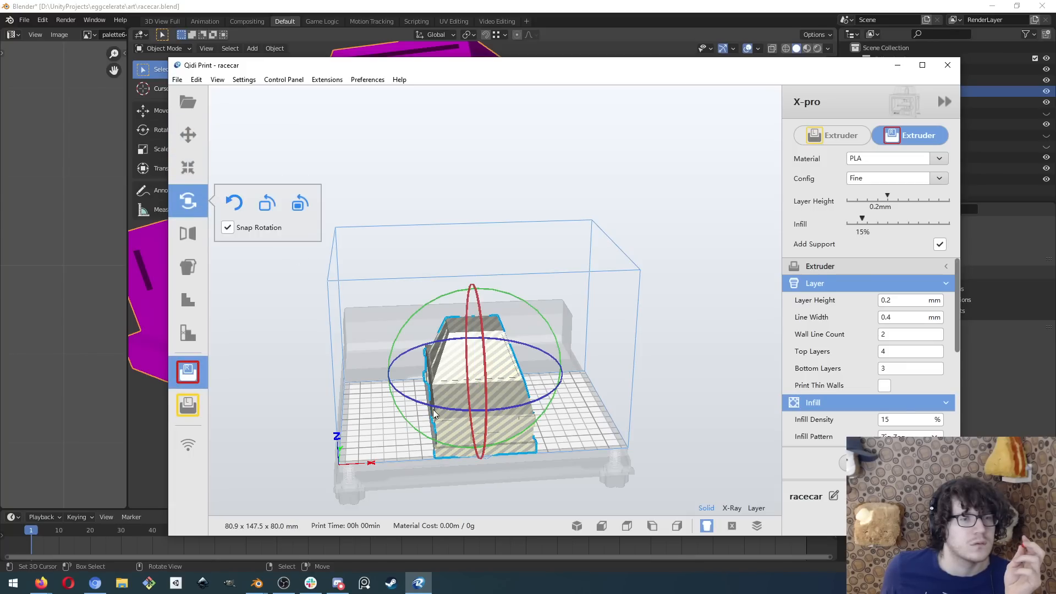
{"action": "left_click_drag", "start_coordinate": [434, 413], "coordinate": [577, 396]}
{"action": "middle_click_drag", "start_coordinate": [405, 394], "coordinate": [494, 440]}
{"action": "right_click_drag", "start_coordinate": [279, 366], "coordinate": [491, 412]}
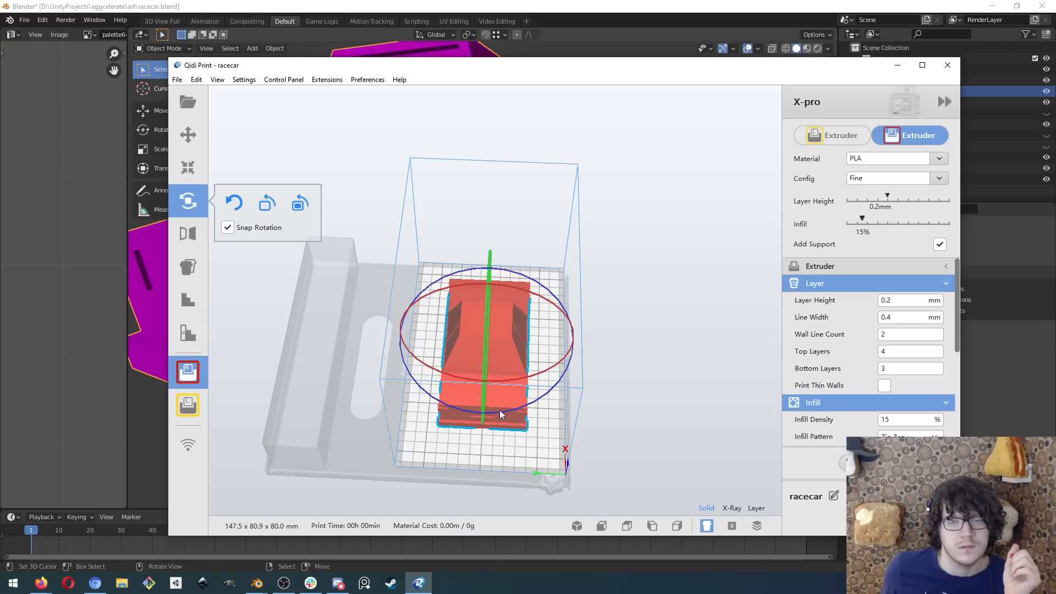
- Set the infill density to 10% and slice the racecar model
{"action": "double_click", "coordinate": [924, 422]}
{"action": "type", "text": "14"}
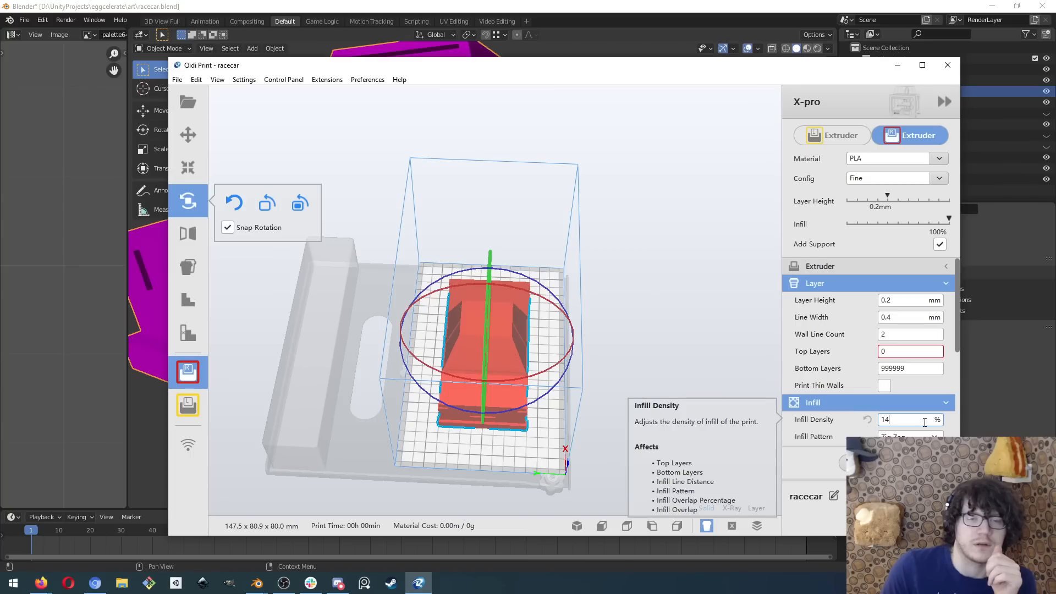
{"action": "key", "text": "BackSpace"}
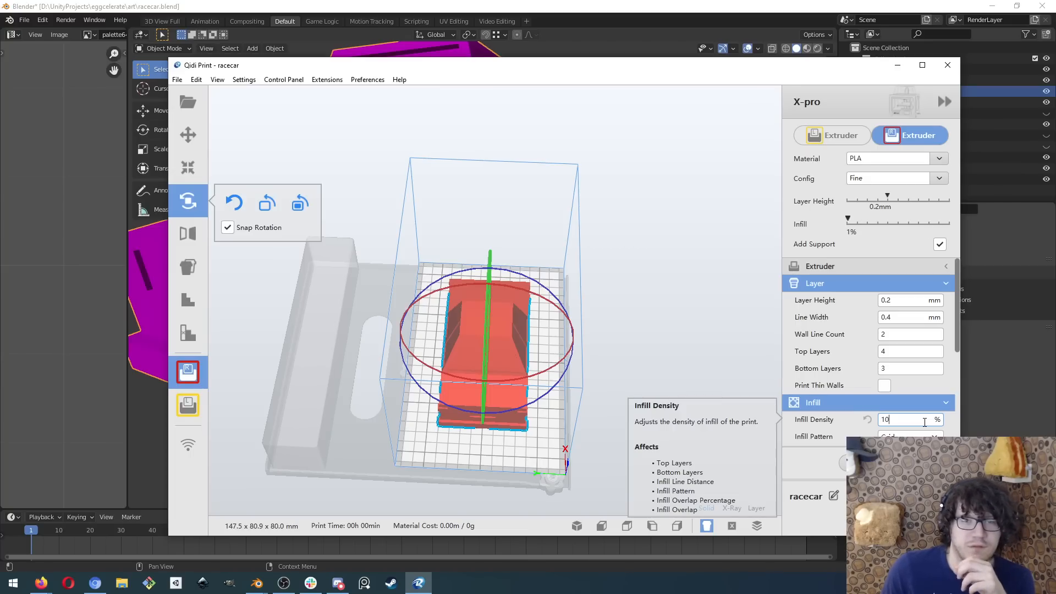
{"action": "type", "text": "0"}
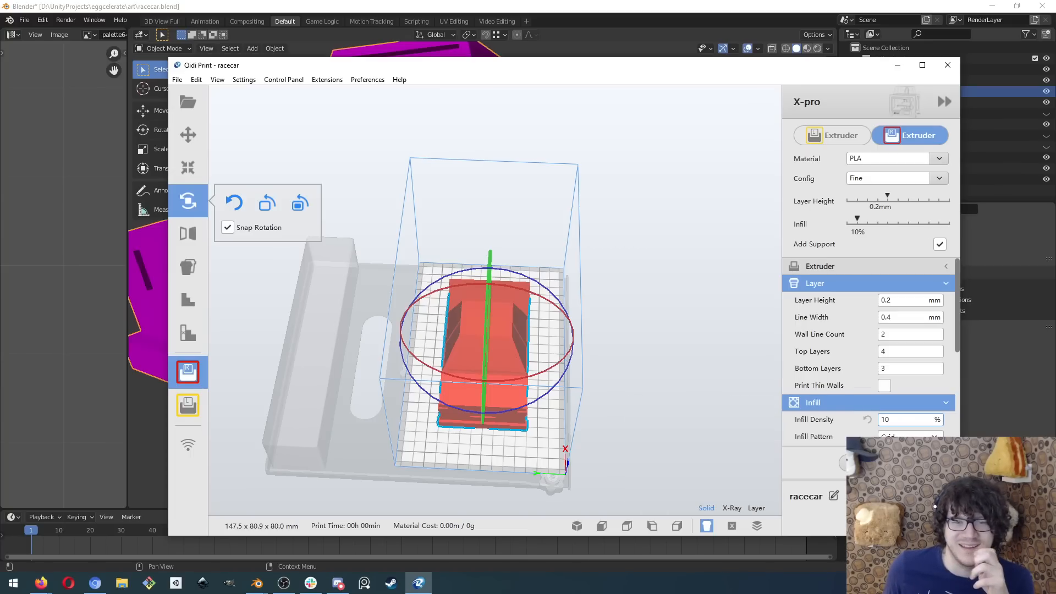
{"action": "left_click", "coordinate": [758, 447]}
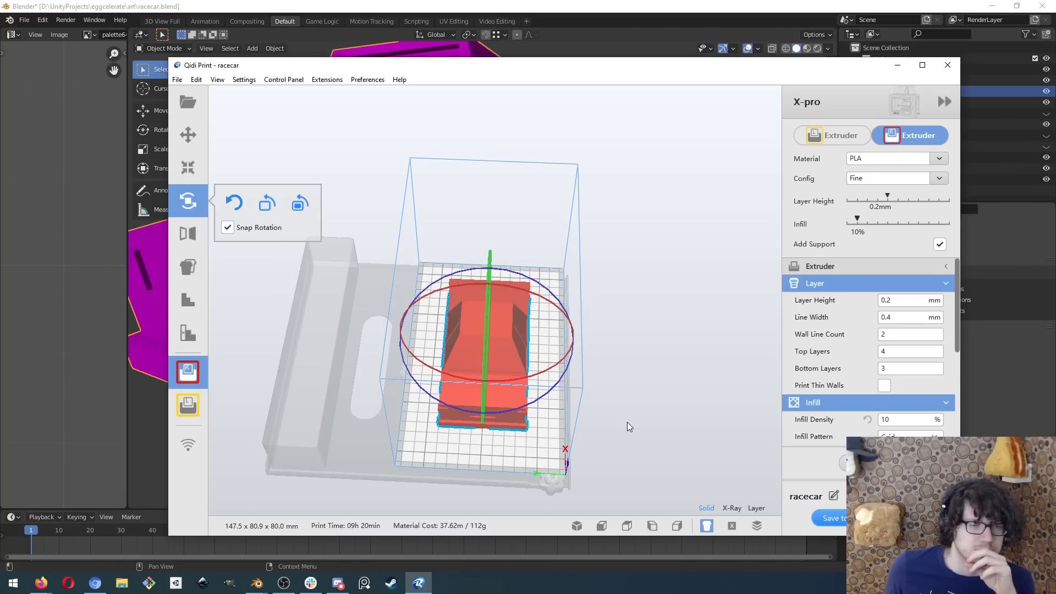
{"action": "middle_click_drag", "start_coordinate": [635, 404], "coordinate": [570, 414]}
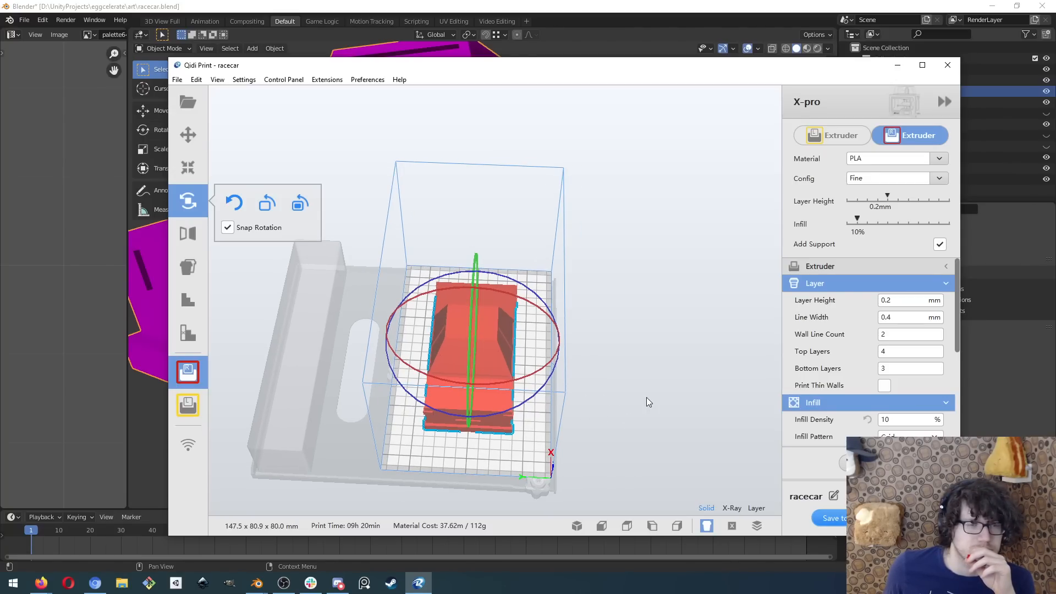
{"action": "right_click_drag", "start_coordinate": [647, 402], "coordinate": [499, 358]}
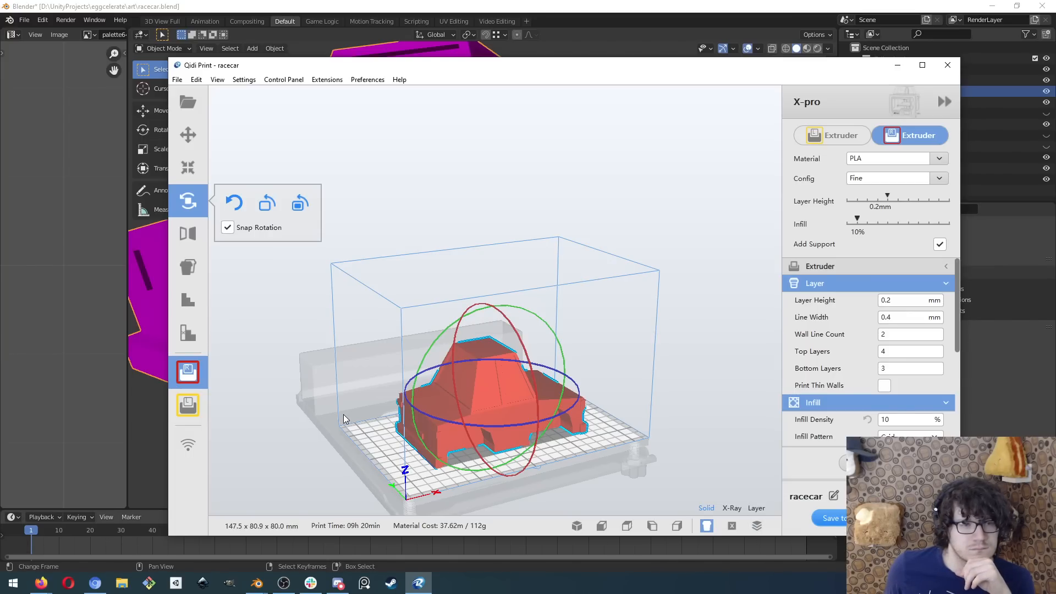
- Show the layer preview of the sliced racecar and examine its outer walls, surface lines and end details up close
{"action": "middle_click_drag", "start_coordinate": [343, 414], "coordinate": [416, 418]}
{"action": "right_click_drag", "start_coordinate": [416, 418], "coordinate": [466, 418]}
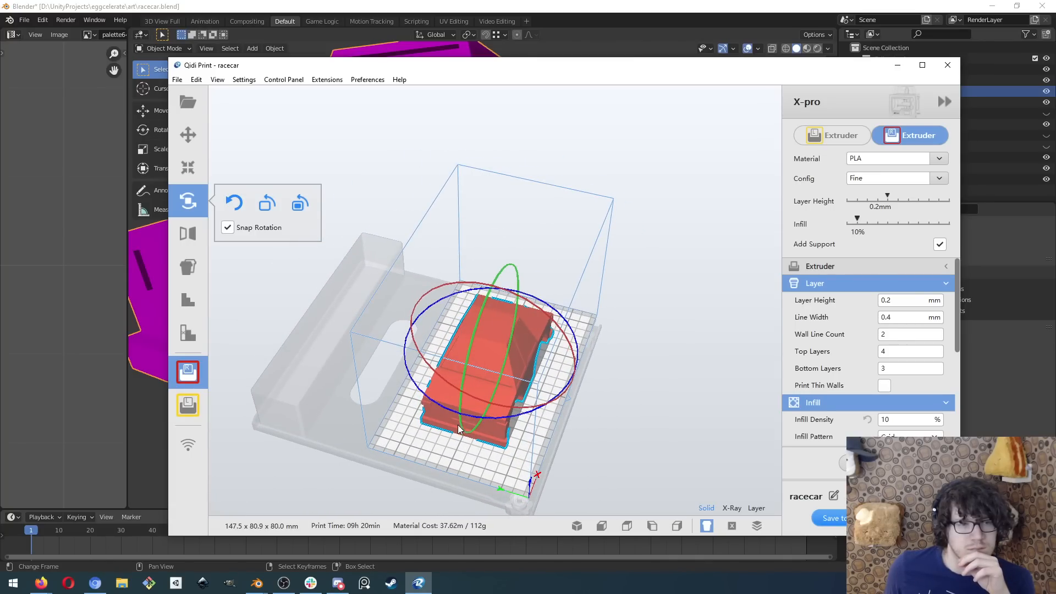
{"action": "right_click_drag", "start_coordinate": [437, 460], "coordinate": [477, 463]}
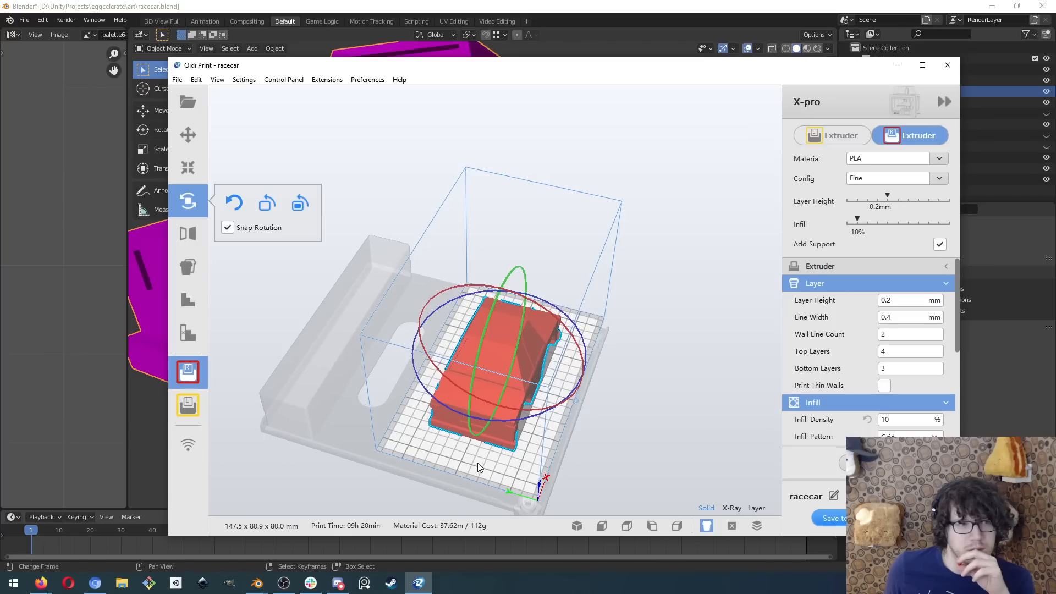
{"action": "left_click", "coordinate": [759, 524]}
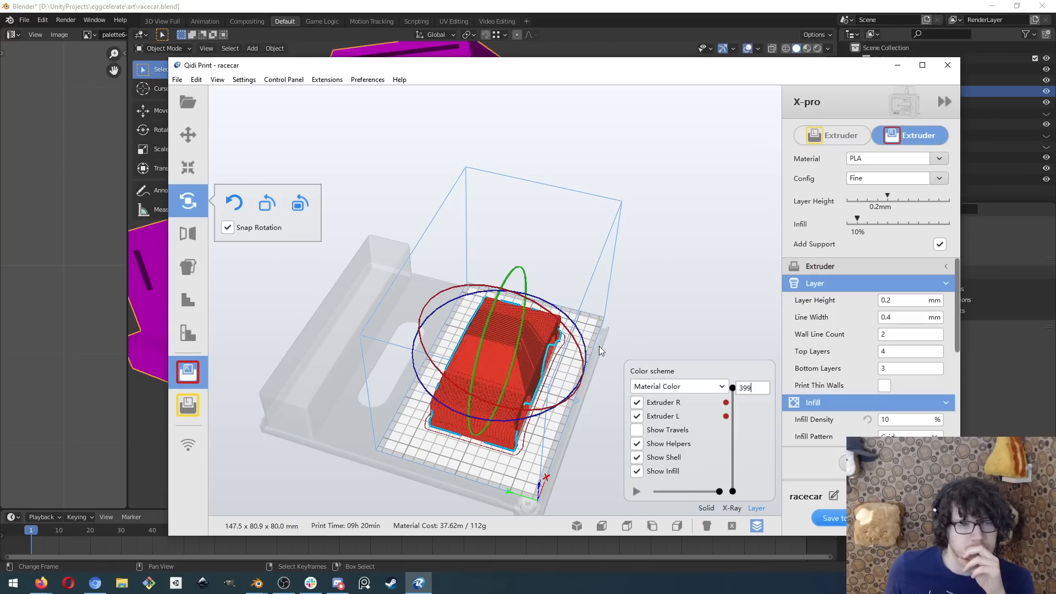
{"action": "right_click_drag", "start_coordinate": [608, 304], "coordinate": [586, 440]}
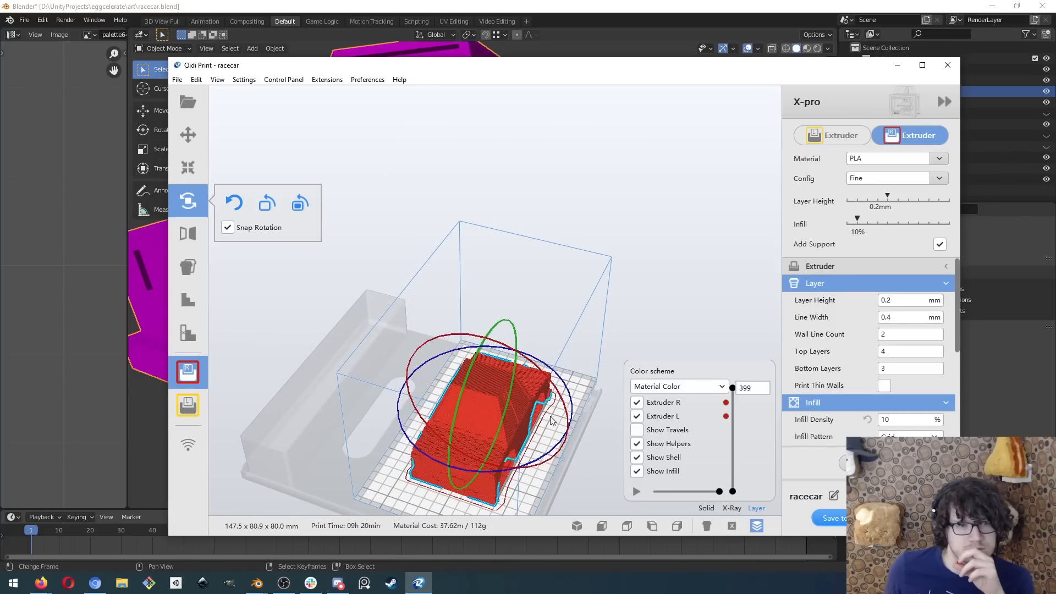
{"action": "scroll", "coordinate": [523, 453], "scroll_direction": "up", "scroll_amount": 3}
{"action": "mouse_move", "coordinate": [522, 453]}
{"action": "right_mouse_down"}
{"action": "mouse_move", "coordinate": [549, 381]}
{"action": "mouse_move", "coordinate": [522, 463]}
{"action": "right_mouse_up"}
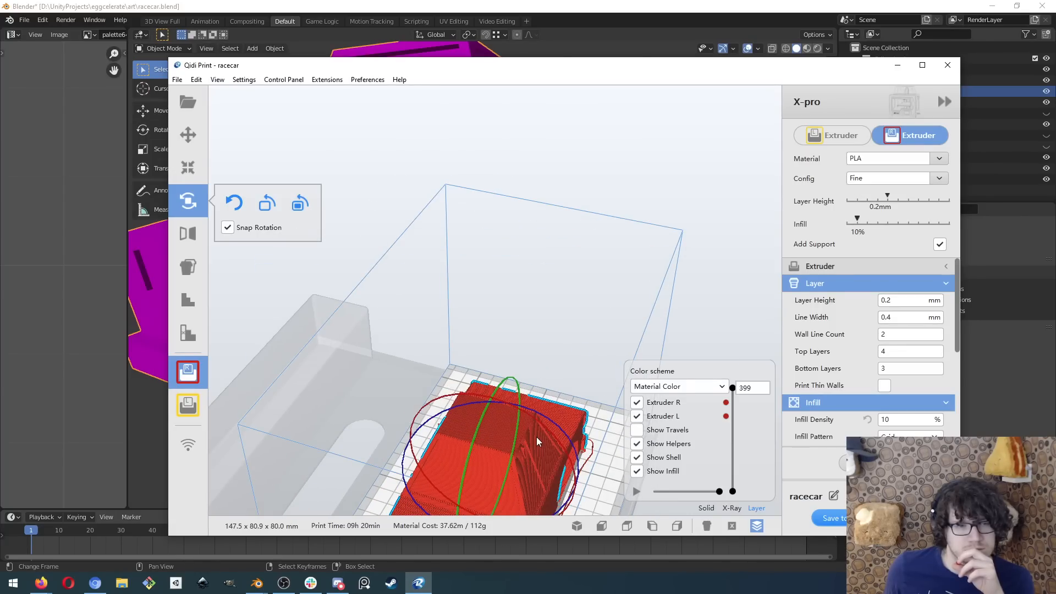
{"action": "middle_click_drag", "start_coordinate": [537, 437], "coordinate": [573, 291]}
{"action": "right_click_drag", "start_coordinate": [573, 291], "coordinate": [319, 274]}
{"action": "right_click_drag", "start_coordinate": [535, 400], "coordinate": [101, 303]}
{"action": "scroll", "coordinate": [478, 367], "scroll_direction": "up", "scroll_amount": 6}
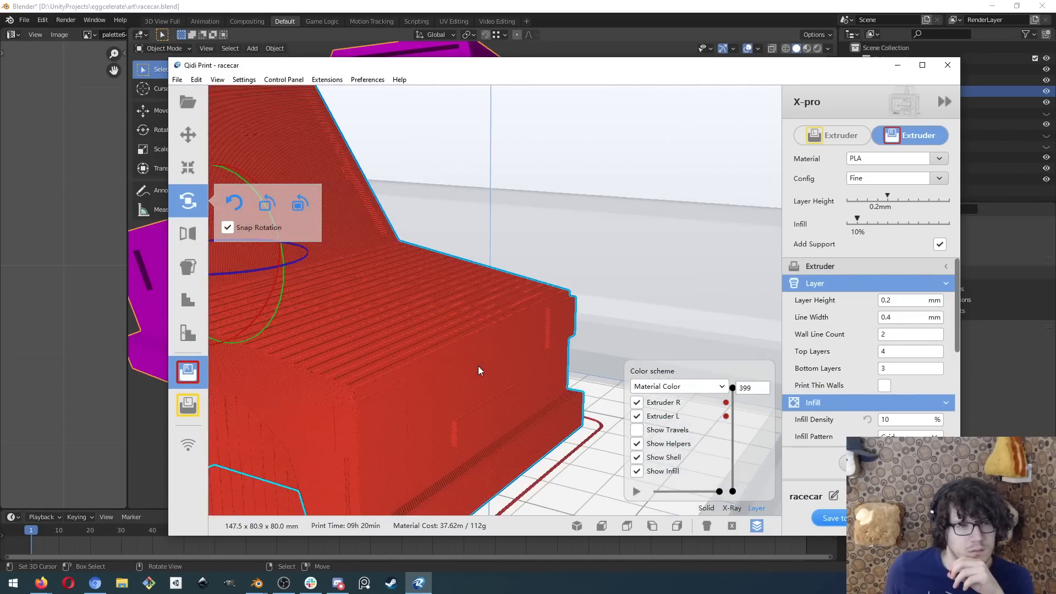
{"action": "right_click_drag", "start_coordinate": [435, 399], "coordinate": [459, 392]}
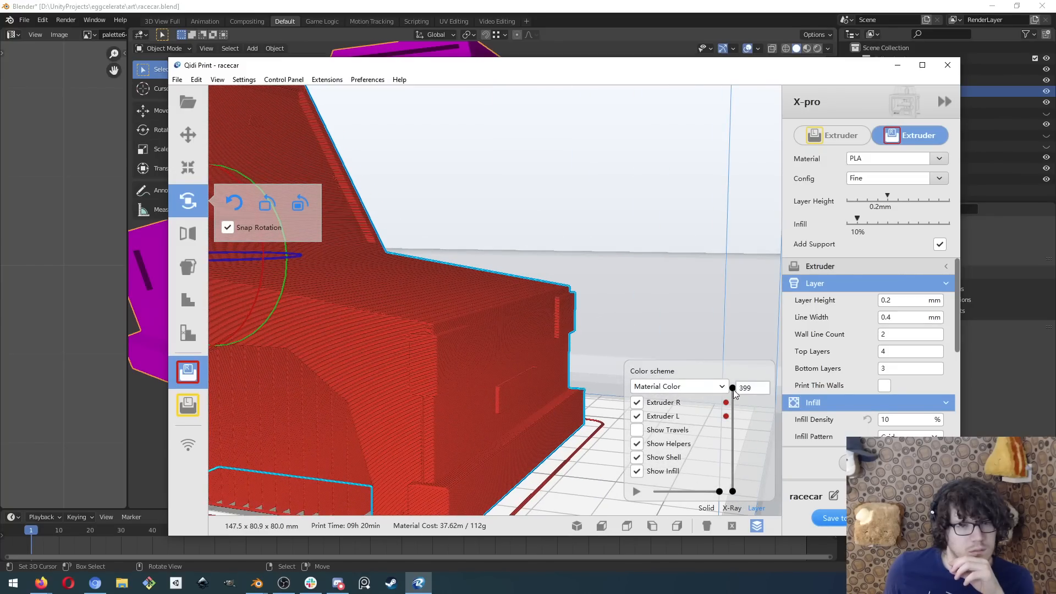
- Lower the layer preview to layer 74 and examine the grid infill inside the car body
{"action": "left_click_drag", "start_coordinate": [733, 390], "coordinate": [740, 476]}
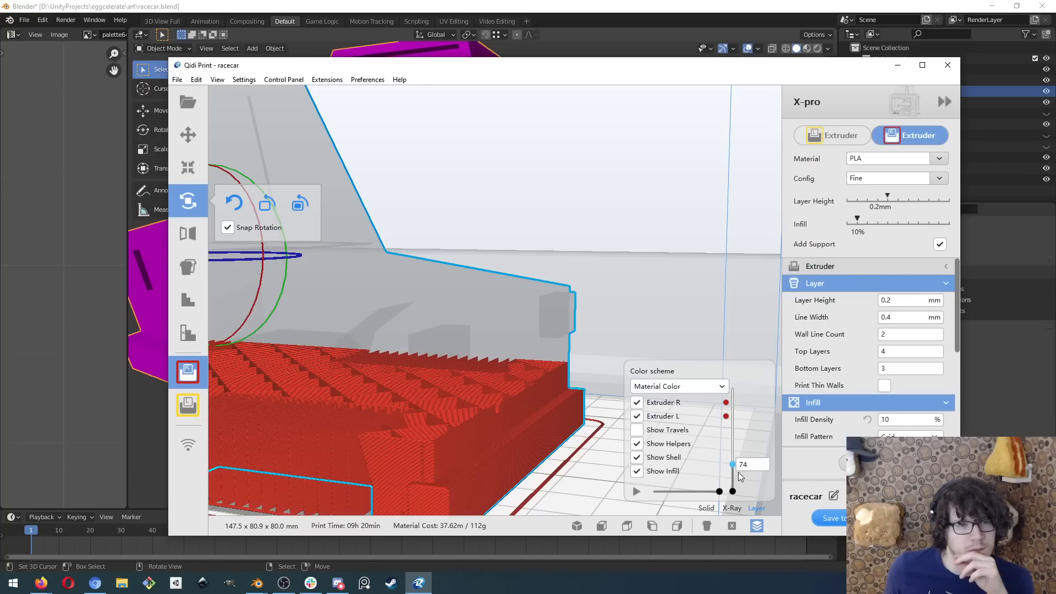
{"action": "right_click_drag", "start_coordinate": [565, 395], "coordinate": [548, 421]}
{"action": "right_click_drag", "start_coordinate": [539, 459], "coordinate": [562, 391]}
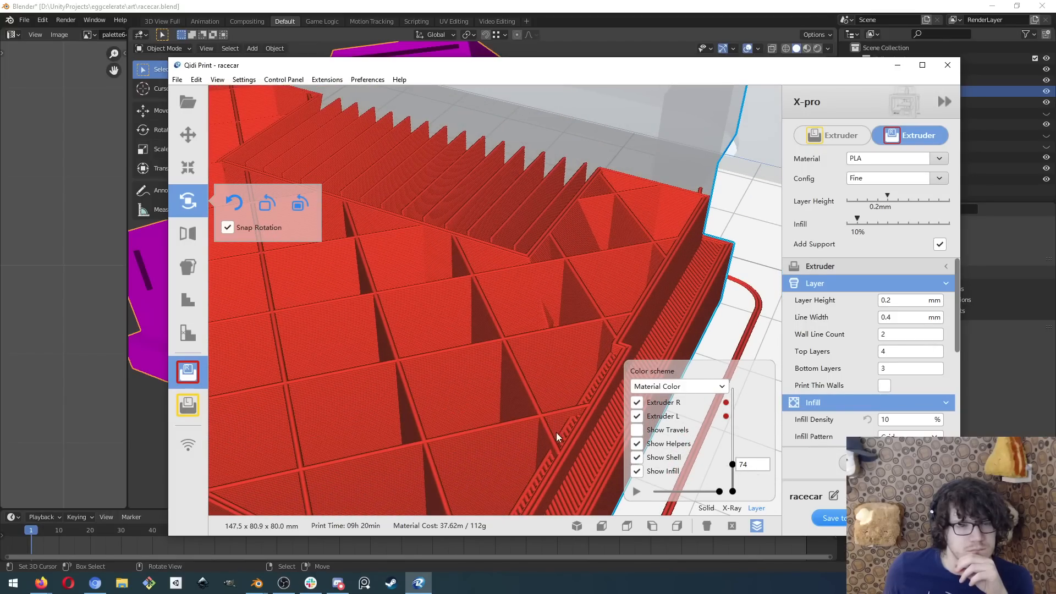
{"action": "right_click_drag", "start_coordinate": [555, 432], "coordinate": [563, 431]}
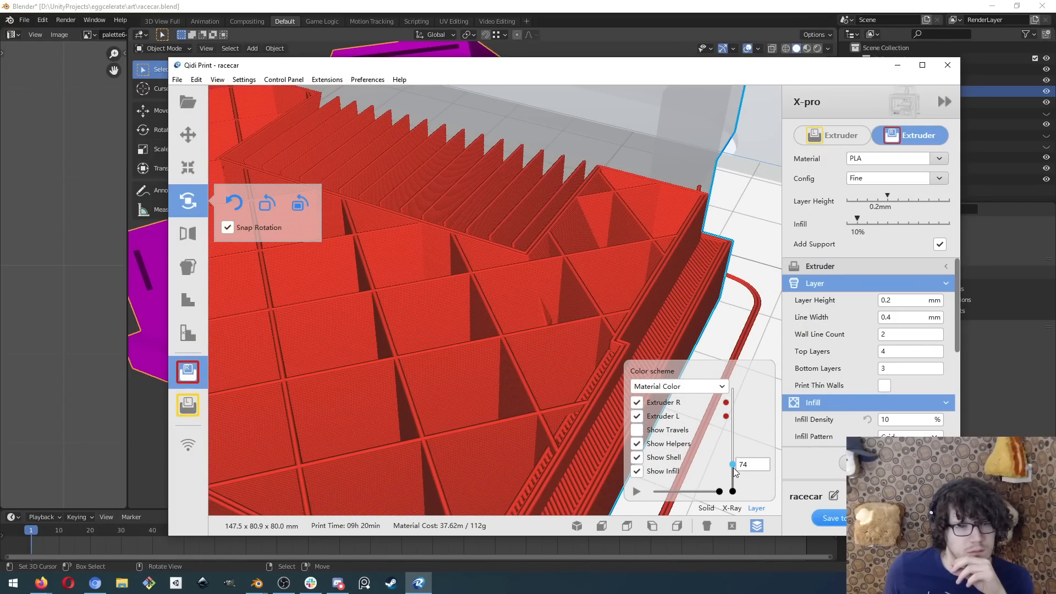
- Raise the layer preview to layer 130 and inspect the raised detail at the car body's corner
{"action": "mouse_move", "coordinate": [733, 468]}
{"action": "left_mouse_down"}
{"action": "mouse_move", "coordinate": [732, 479]}
{"action": "mouse_move", "coordinate": [722, 469]}
{"action": "left_mouse_up"}
{"action": "left_click_drag", "start_coordinate": [720, 467], "coordinate": [718, 463]}
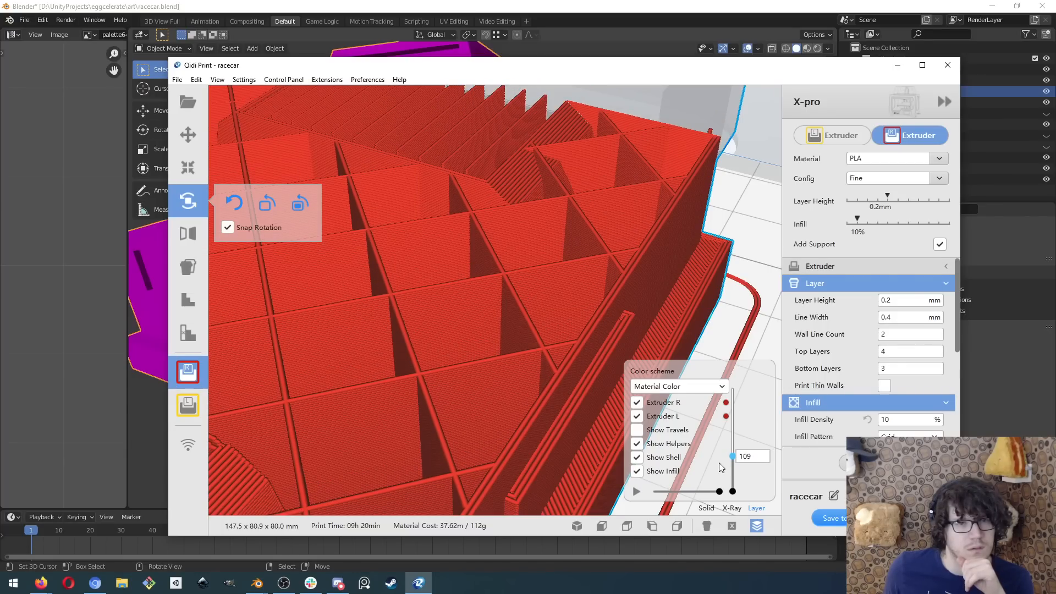
{"action": "left_click_drag", "start_coordinate": [718, 463], "coordinate": [717, 459]}
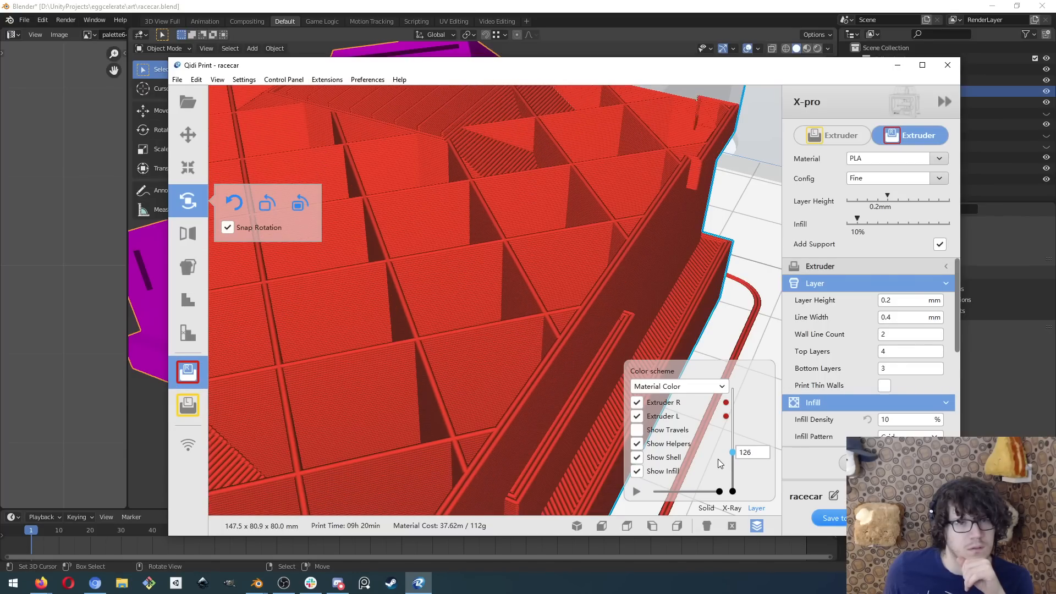
{"action": "middle_click_drag", "start_coordinate": [750, 266], "coordinate": [596, 297]}
{"action": "right_click_drag", "start_coordinate": [580, 297], "coordinate": [330, 349]}
{"action": "scroll", "coordinate": [423, 286], "scroll_direction": "up", "scroll_amount": 5}
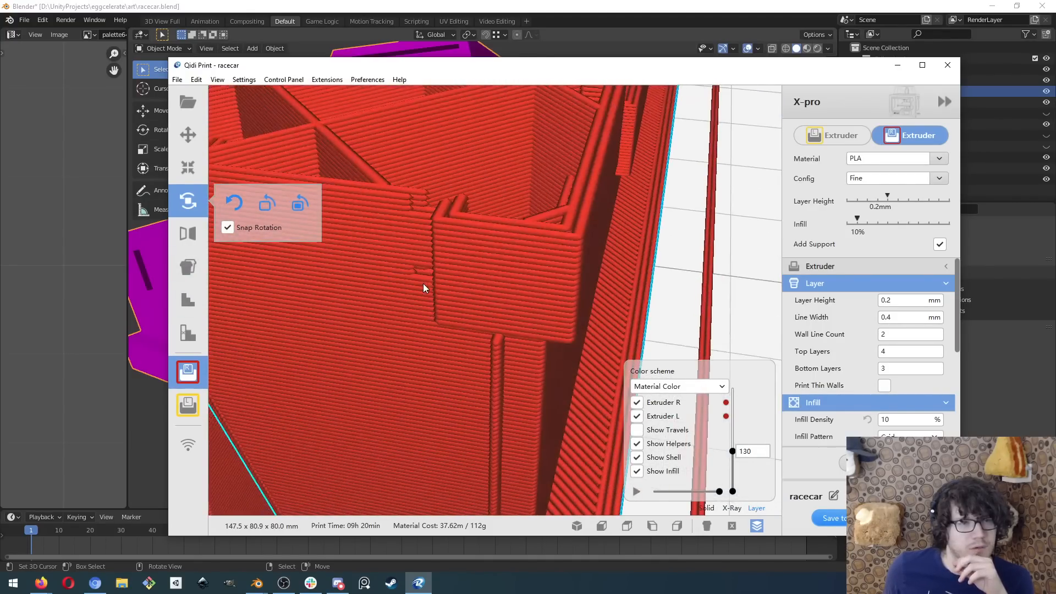
- Switch to the other Blender window, which holds the cube with cylindrical holes
{"action": "left_click", "coordinate": [604, 22]}
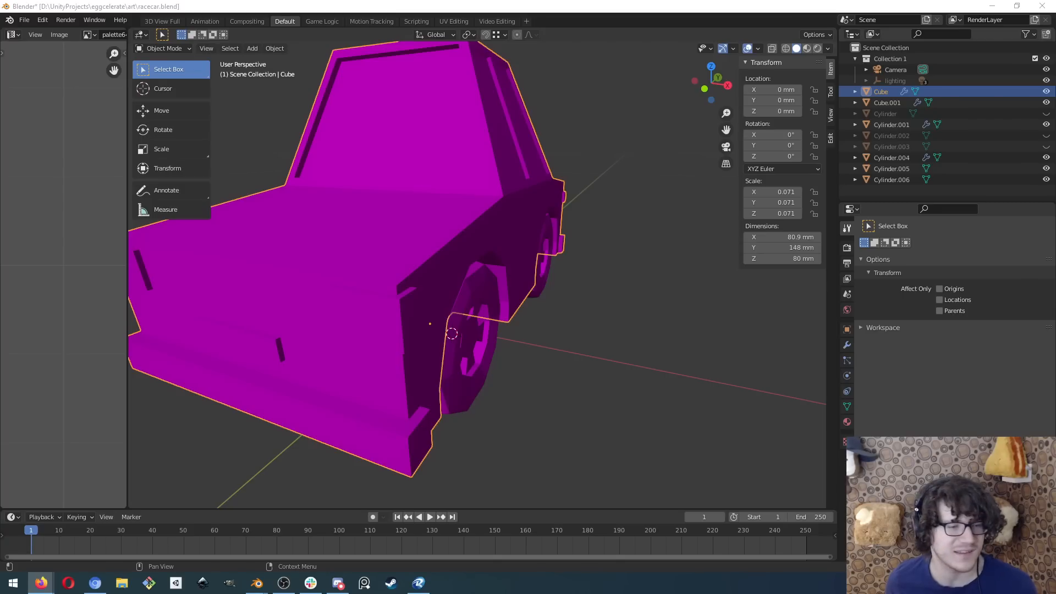
{"action": "left_click", "coordinate": [497, 6]}
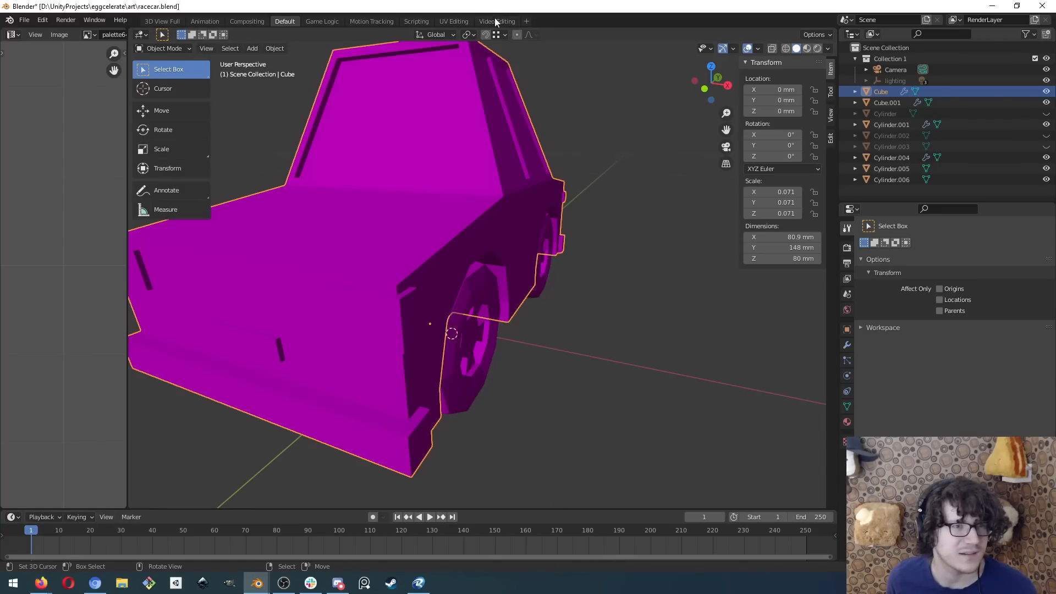
{"action": "left_click", "coordinate": [271, 586]}
{"action": "left_click", "coordinate": [285, 551]}
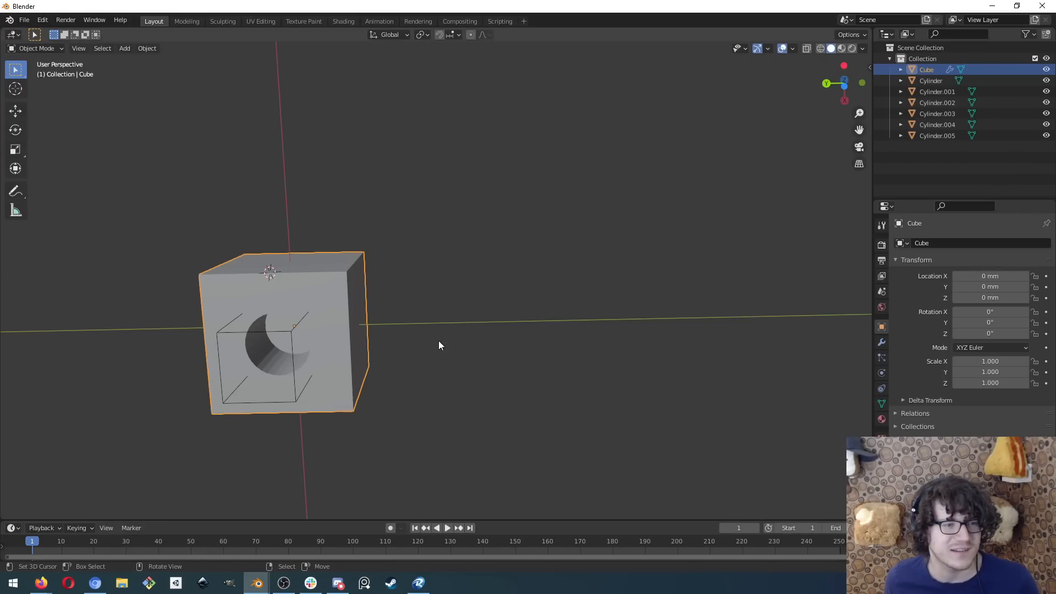
{"action": "middle_click_drag", "start_coordinate": [439, 346], "coordinate": [552, 399]}
{"action": "middle_click_drag", "start_coordinate": [489, 352], "coordinate": [490, 378]}
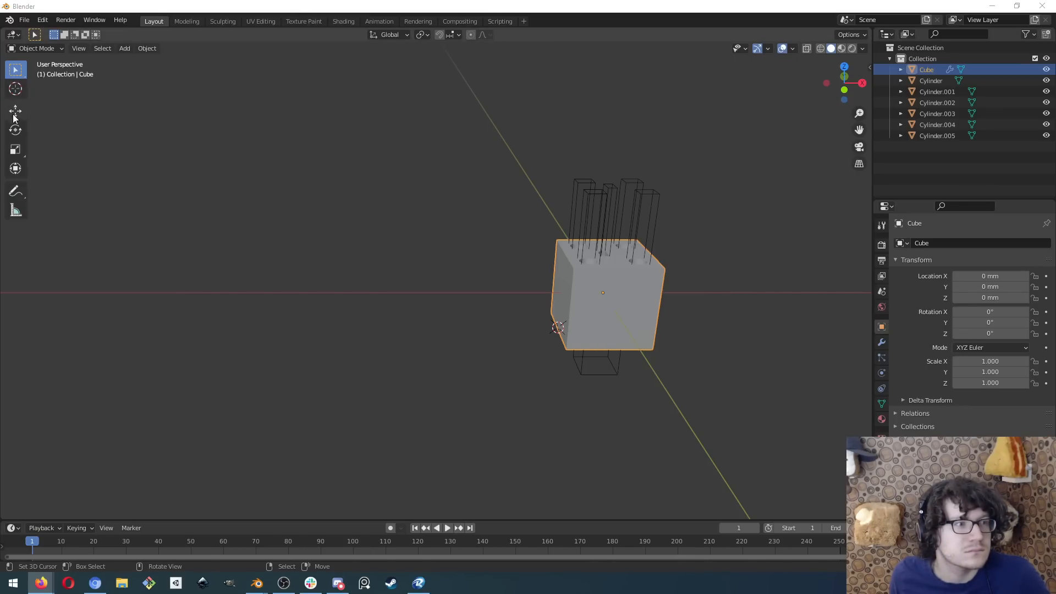
{"action": "left_click", "coordinate": [214, 273]}
{"action": "key", "text": "shift+a"}
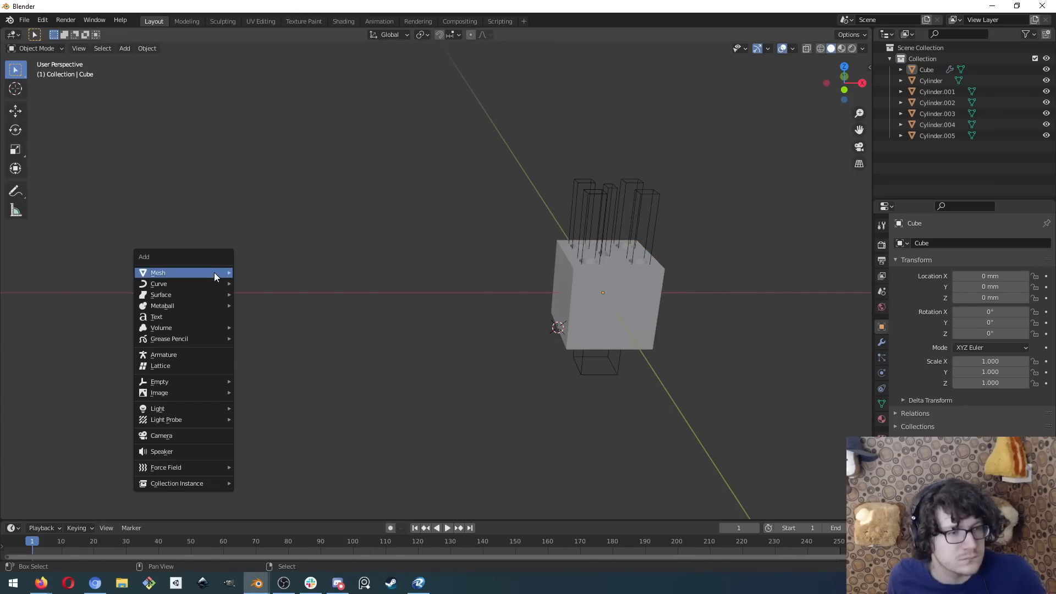
{"action": "mouse_move", "coordinate": [213, 272]}
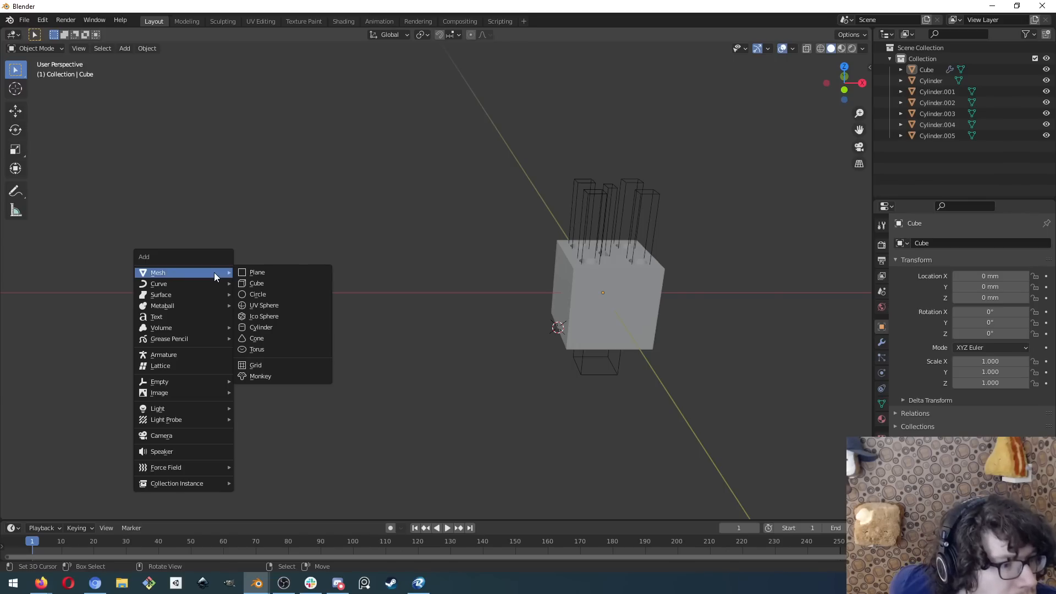
{"action": "left_click", "coordinate": [243, 285]}
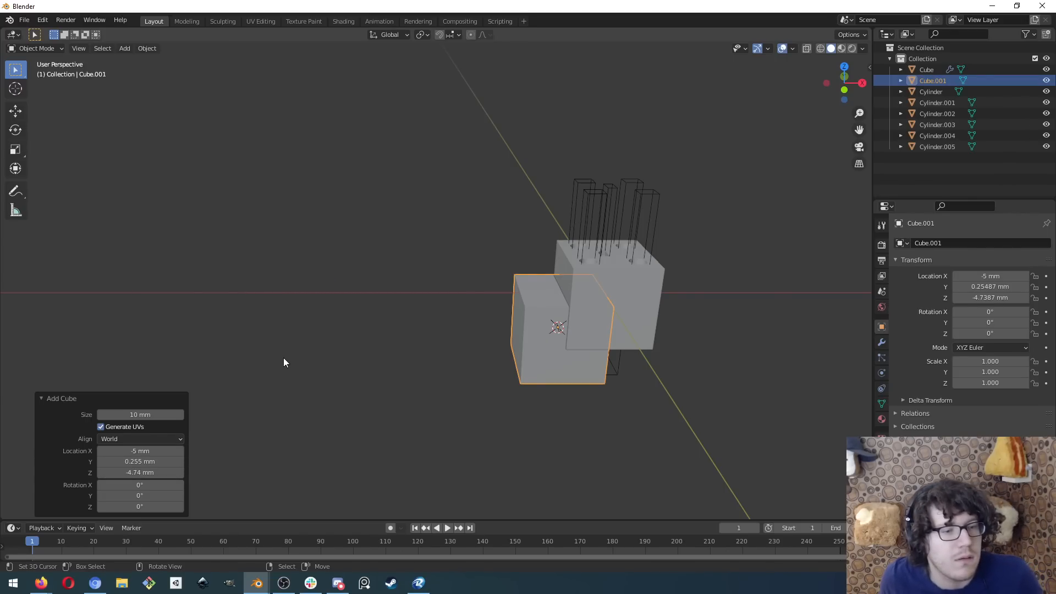
{"action": "key", "text": "alt+Tab"}
{"action": "key", "text": "alt+Tab"}
{"action": "key", "text": "alt+Tab"}
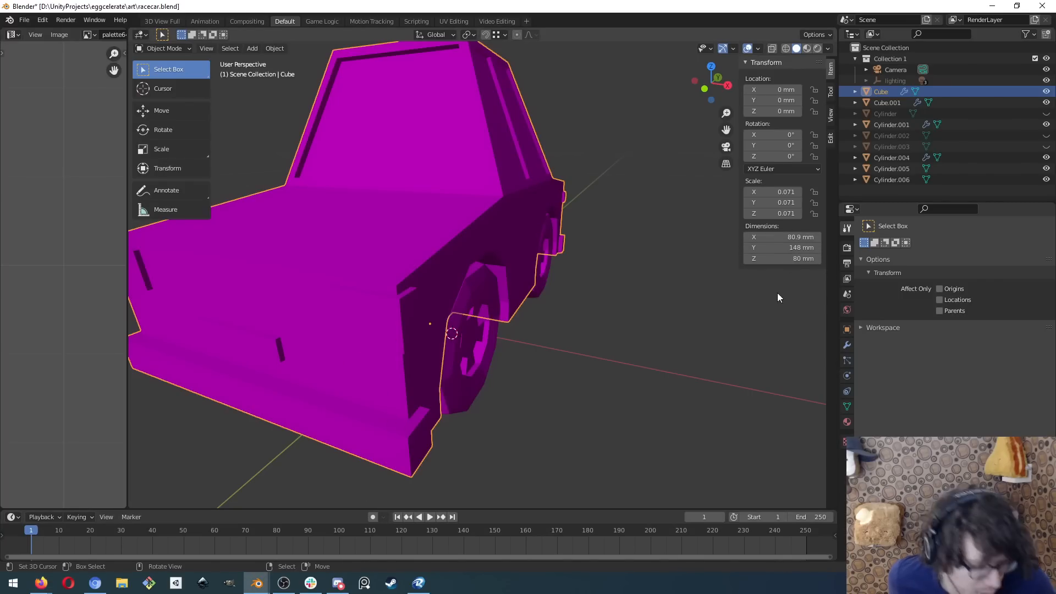
{"action": "key", "text": "alt+Tab"}
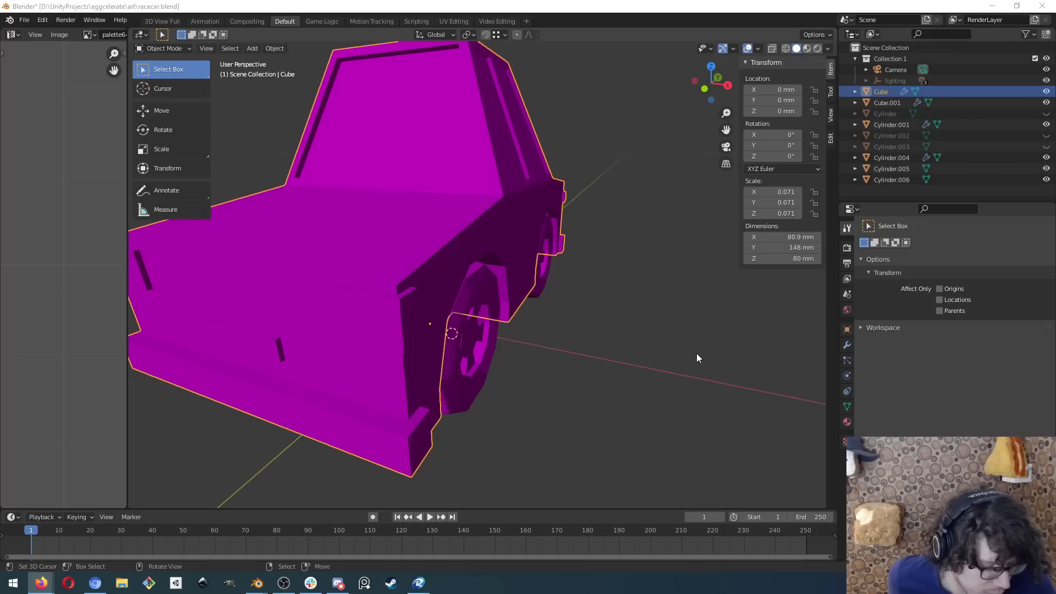
{"action": "key", "text": "alt+Tab"}
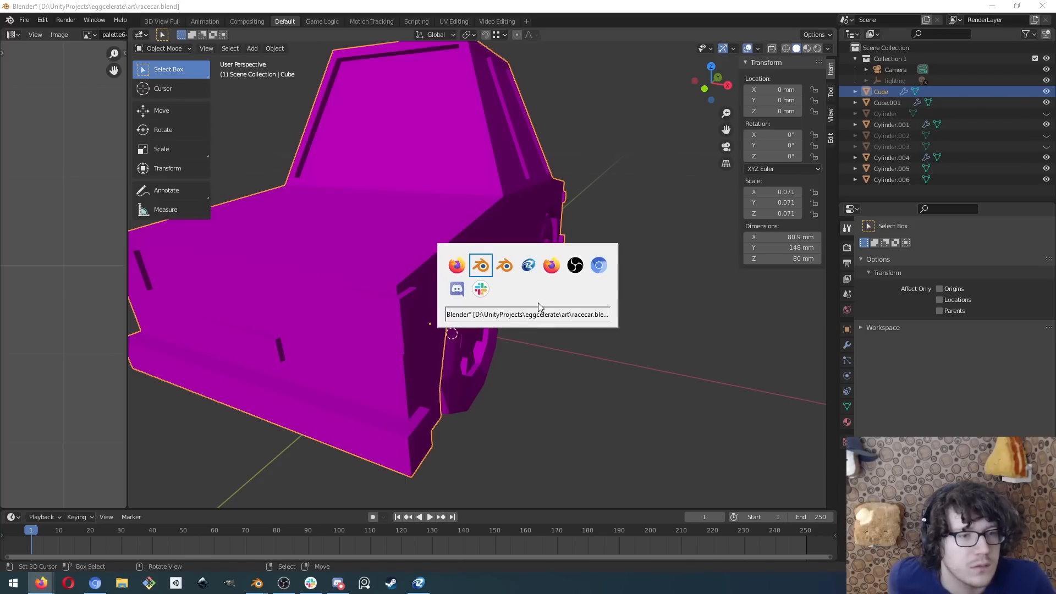
{"action": "key", "text": "alt+Tab"}
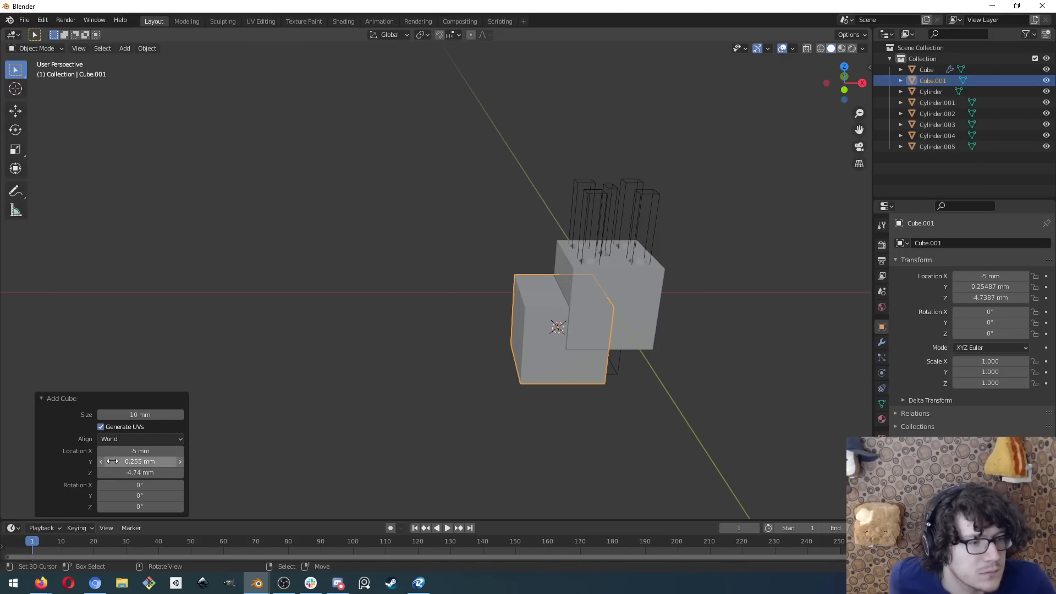
{"action": "mouse_move", "coordinate": [112, 462]}
{"action": "left_mouse_down"}
{"action": "mouse_move", "coordinate": [66, 464]}
{"action": "mouse_move", "coordinate": [112, 465]}
{"action": "left_mouse_up"}
{"action": "key", "text": "ctrl+z"}
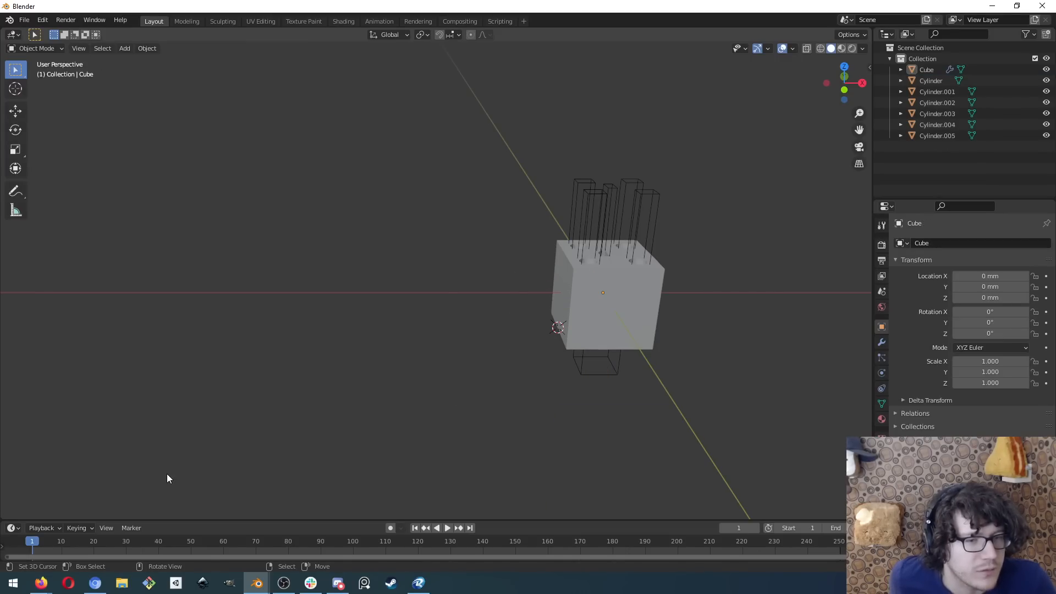
- Add a 10 mm cube at about X -41 mm, clear of the existing cube, and bring its Y location to about 0 mm
{"action": "right_click", "coordinate": [266, 292], "text": "shift"}
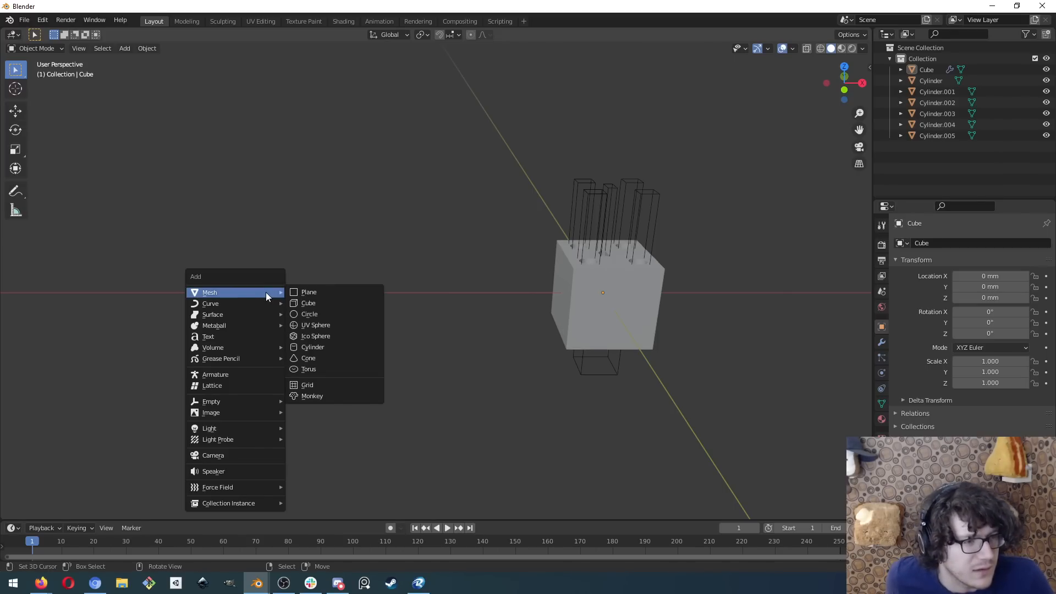
{"action": "left_click", "coordinate": [308, 303]}
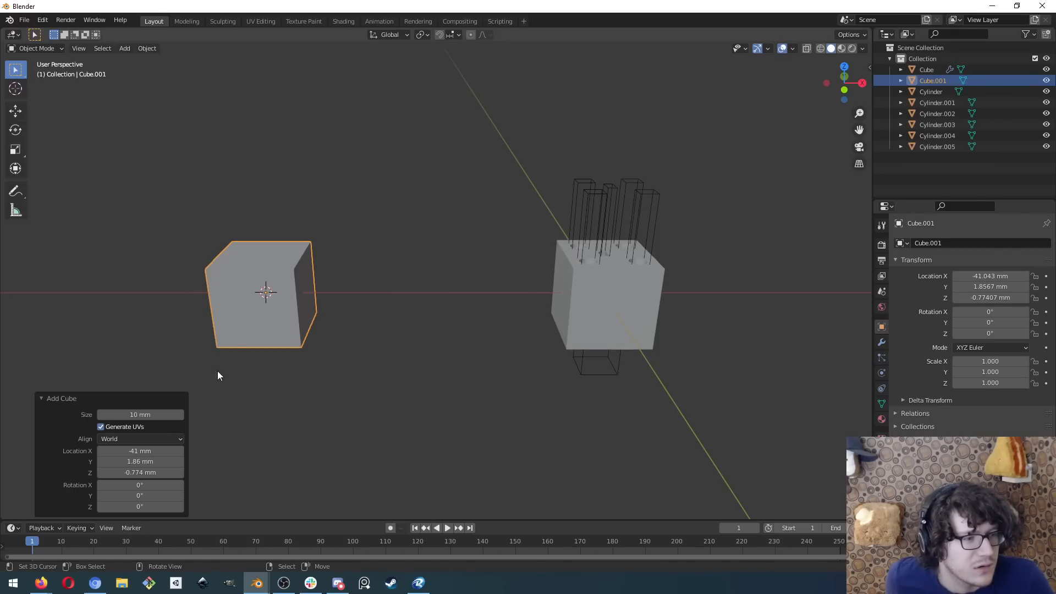
{"action": "left_click", "coordinate": [135, 451]}
{"action": "left_click", "coordinate": [140, 473]}
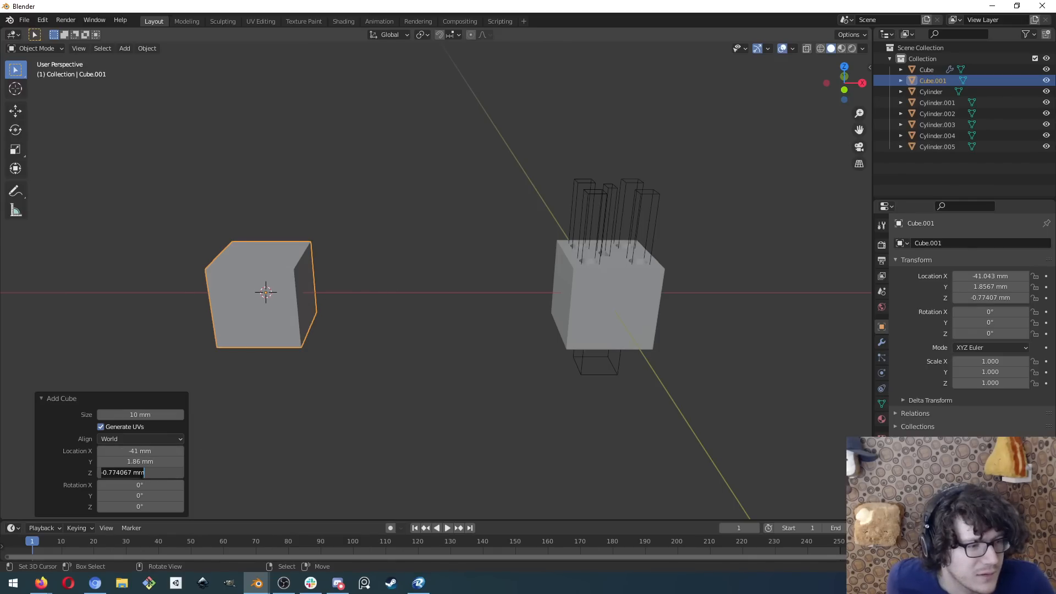
{"action": "left_click", "coordinate": [149, 462]}
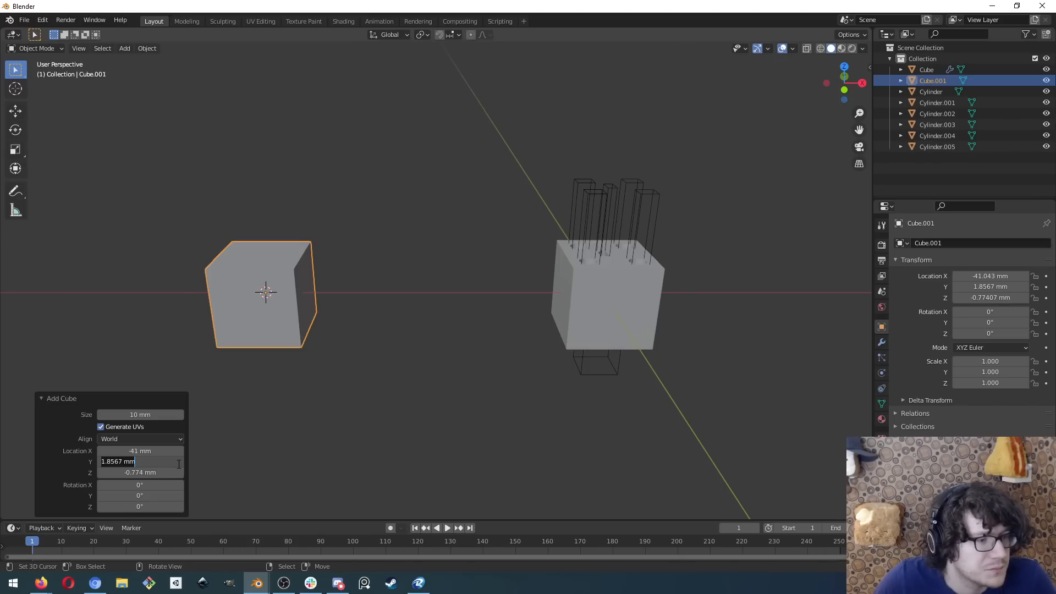
{"action": "type", "text": "80"}
{"action": "key", "text": "Return"}
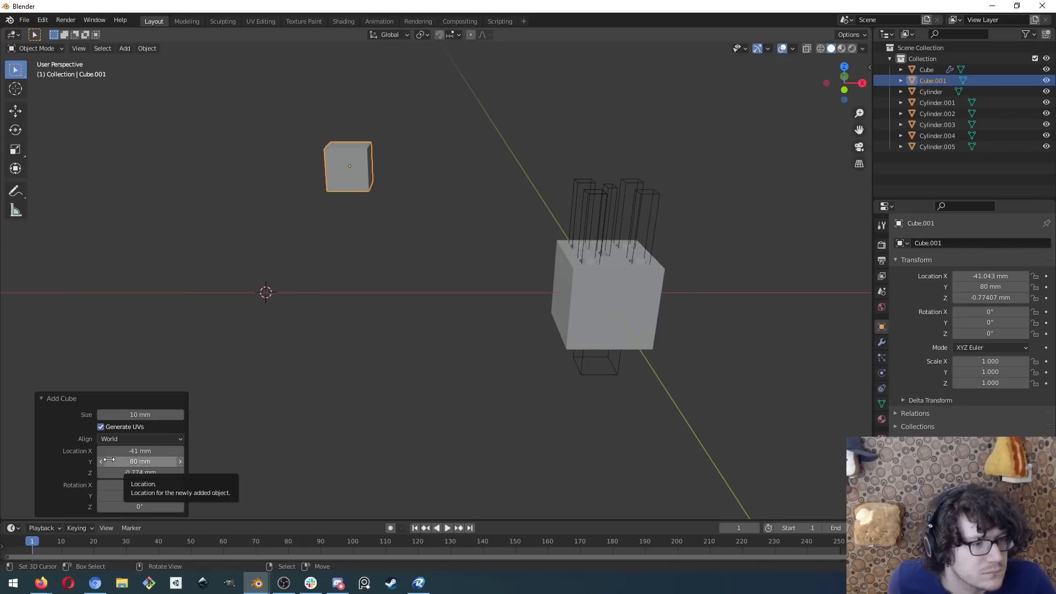
{"action": "left_click_drag", "start_coordinate": [100, 460], "coordinate": [55, 459]}
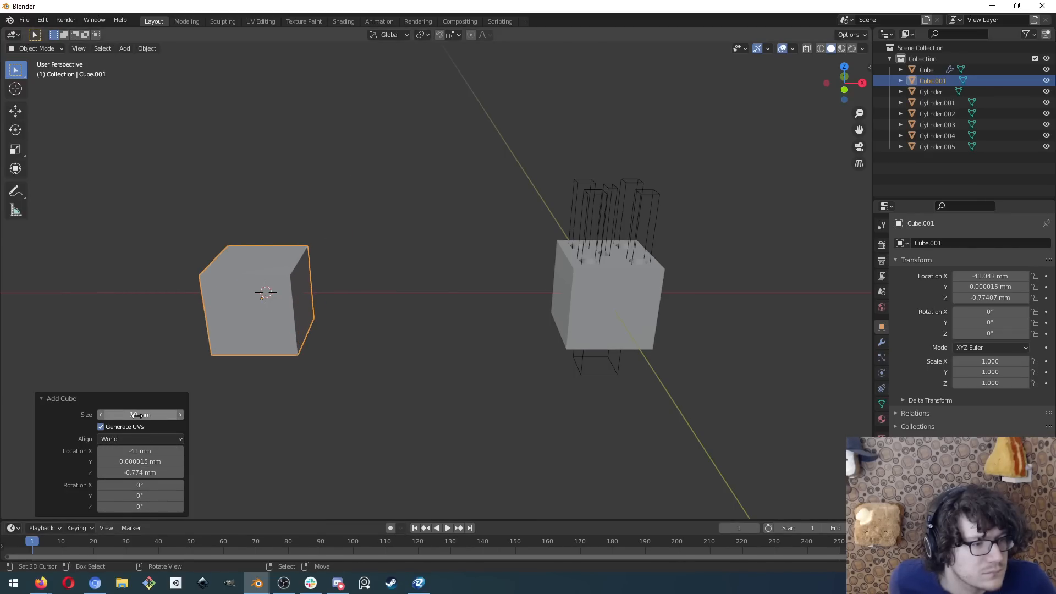
- Select the new cube and show its transform values and dimensions in the viewport
{"action": "left_click", "coordinate": [360, 361]}
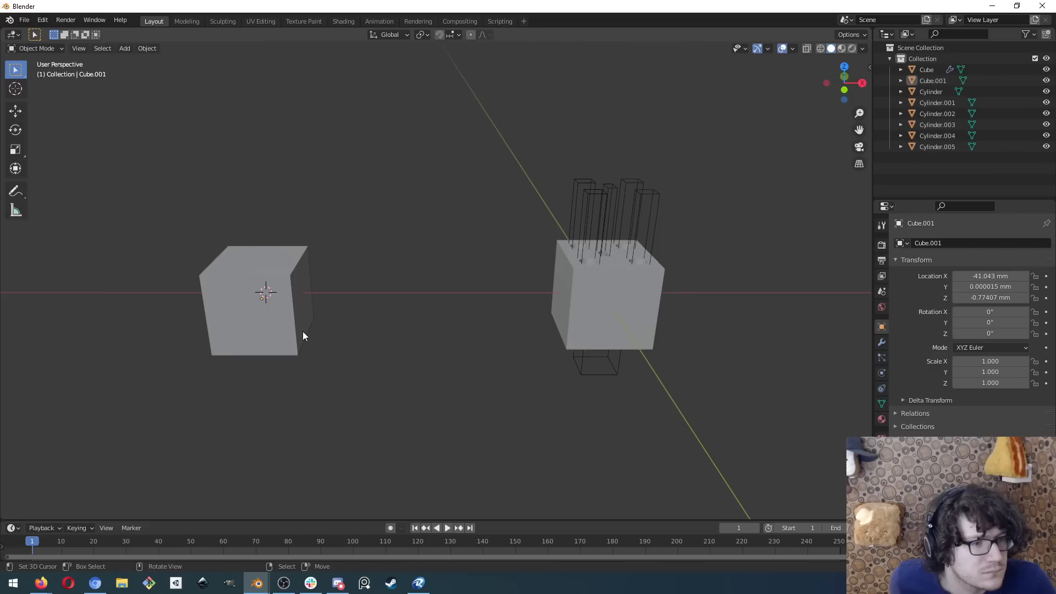
{"action": "left_click", "coordinate": [301, 334]}
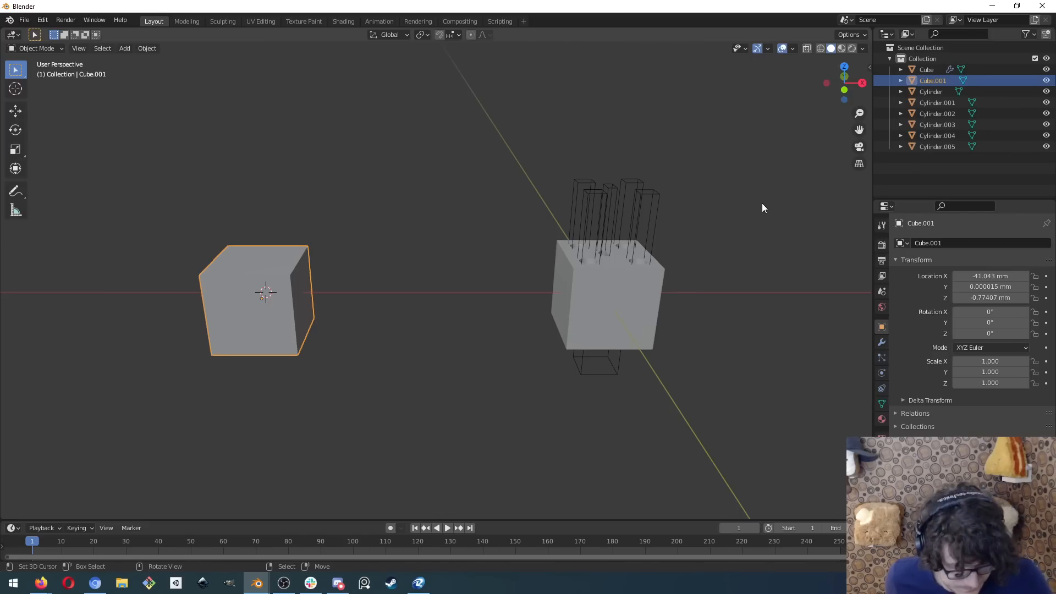
{"action": "key", "text": "n"}
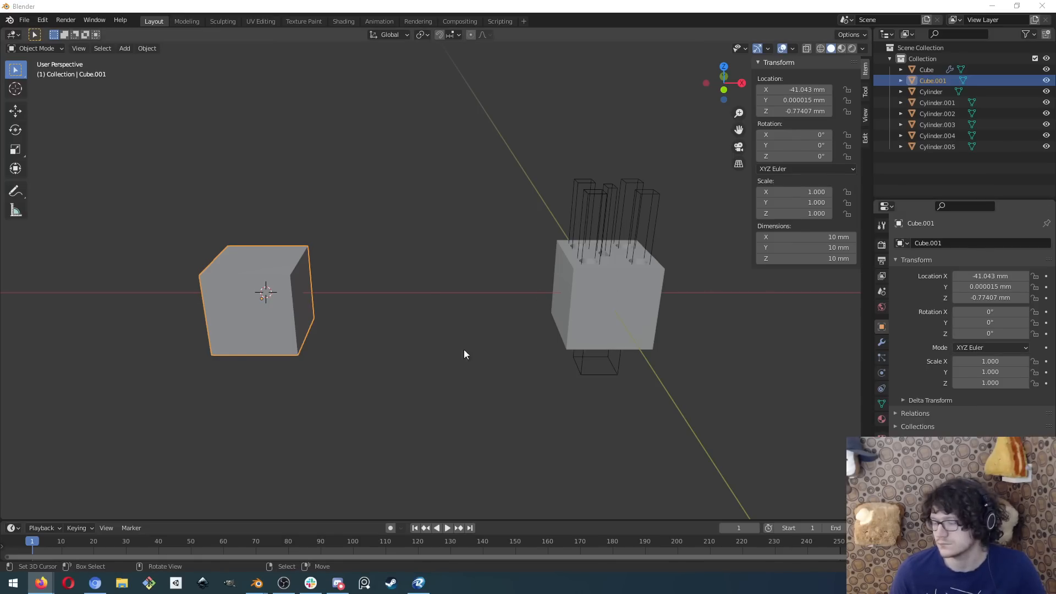
{"action": "left_click", "coordinate": [236, 4]}
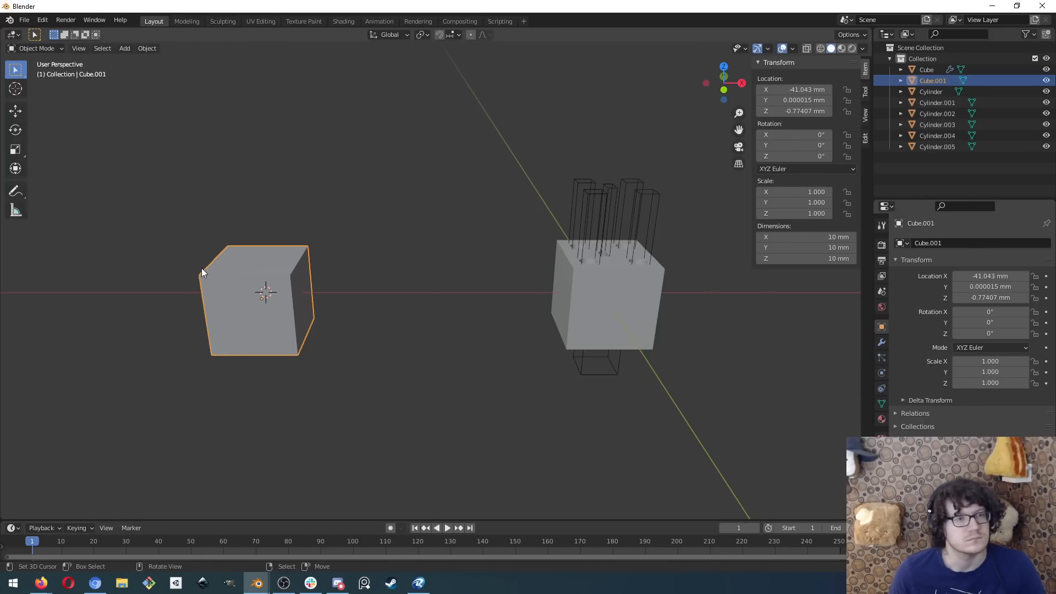
- Set the new cube's X dimension to 80 mm
{"action": "middle_click_drag", "start_coordinate": [201, 269], "coordinate": [257, 356]}
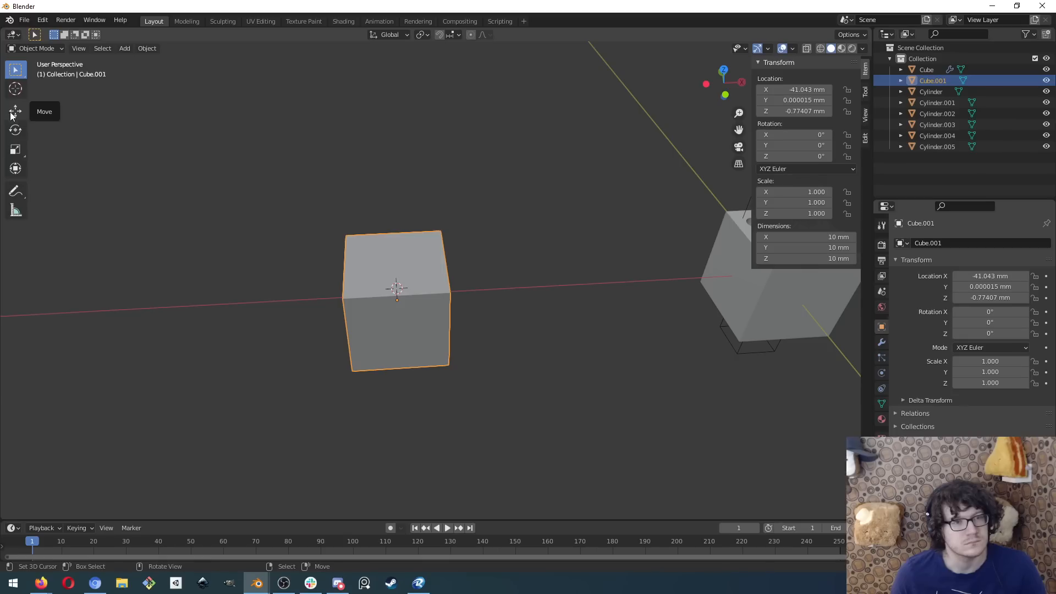
{"action": "left_click", "coordinate": [805, 238]}
{"action": "left_click_drag", "start_coordinate": [767, 239], "coordinate": [759, 239]}
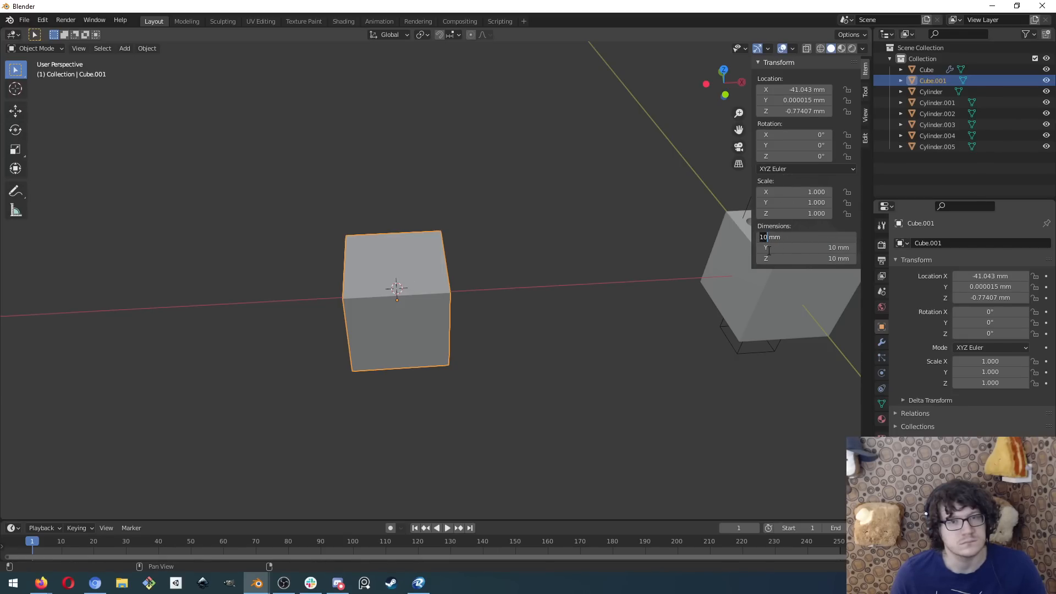
{"action": "type", "text": "80"}
{"action": "key", "text": "Return"}
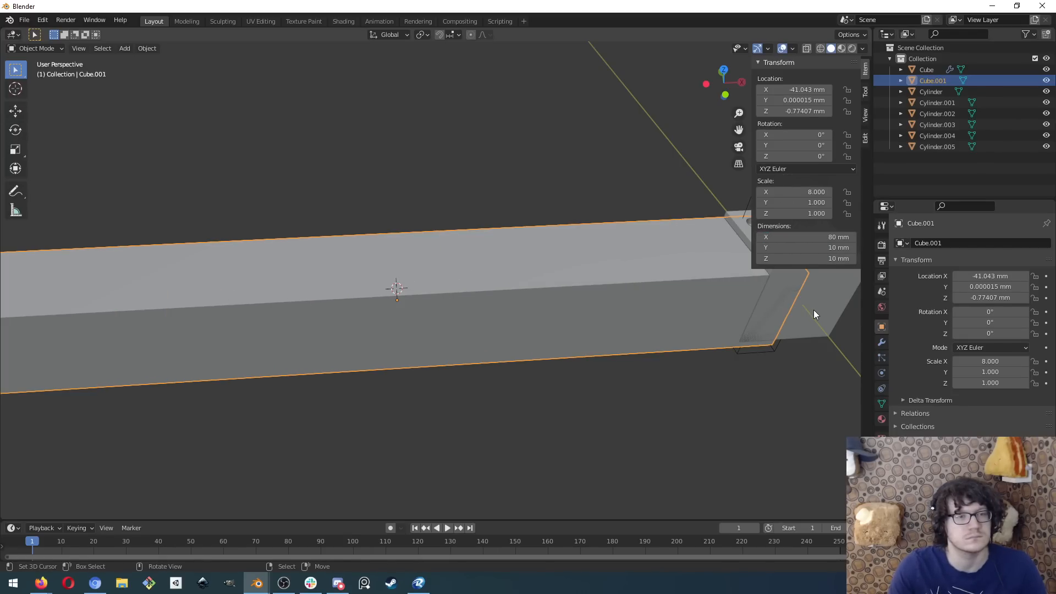
- Return the stretched cube's X dimension to 10 mm
{"action": "left_click", "coordinate": [825, 238]}
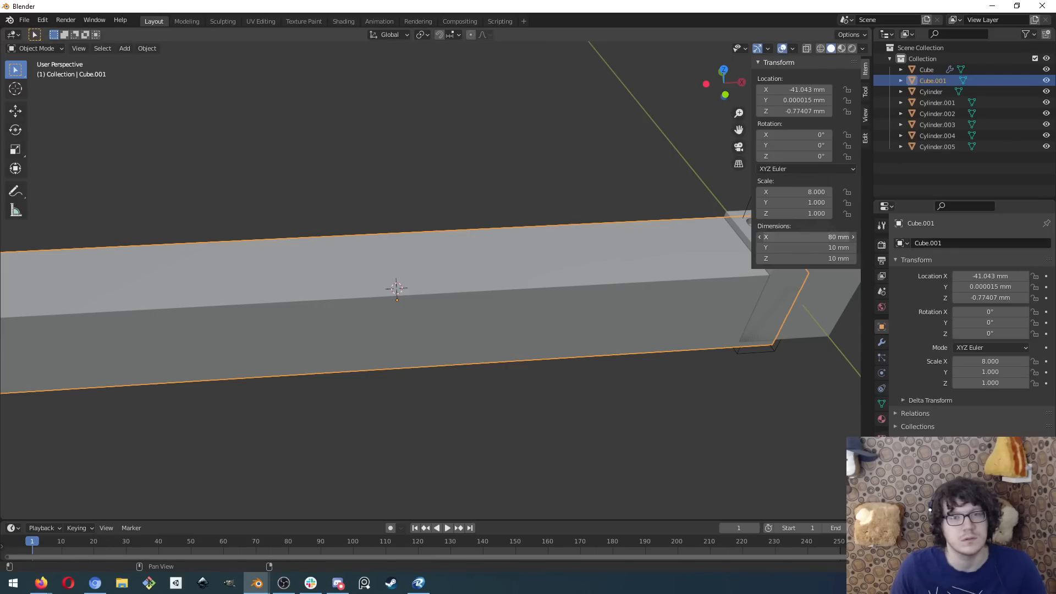
{"action": "key", "text": "Home"}
{"action": "key", "text": "Delete"}
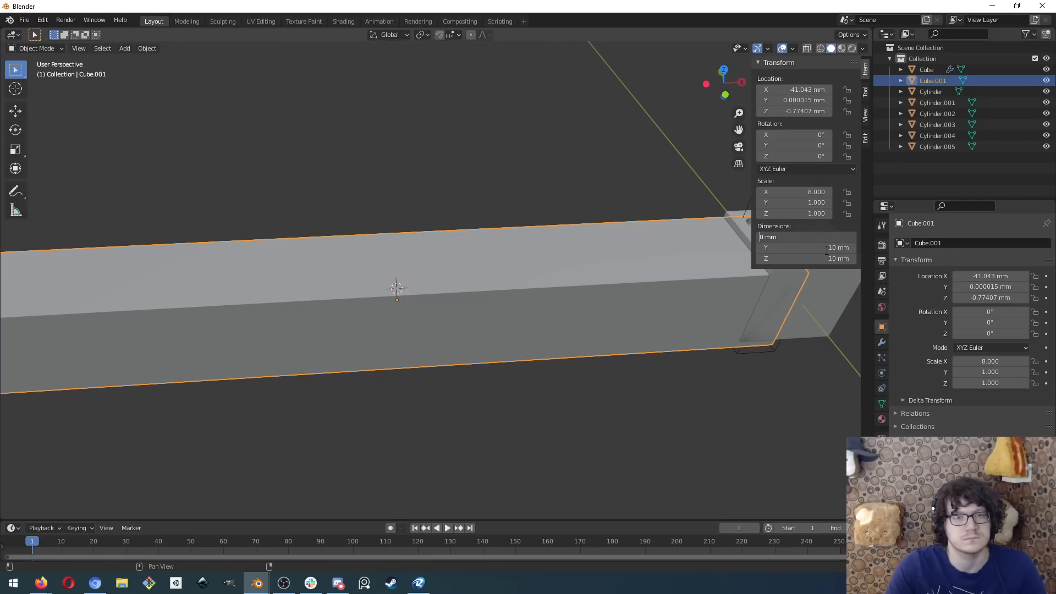
{"action": "type", "text": "0"}
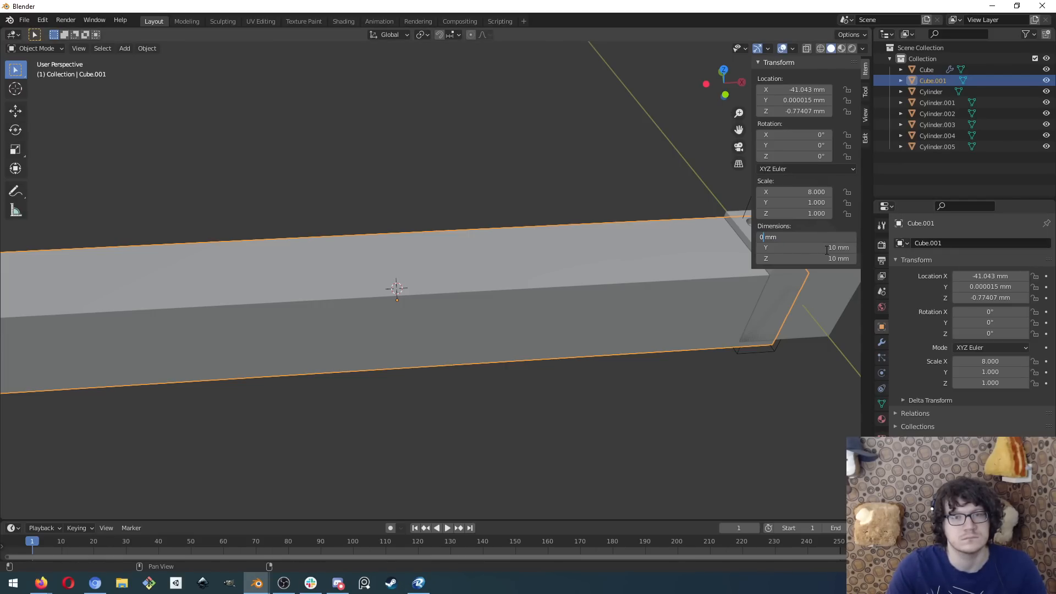
{"action": "key", "text": "BackSpace"}
{"action": "type", "text": "10"}
{"action": "key", "text": "Return"}
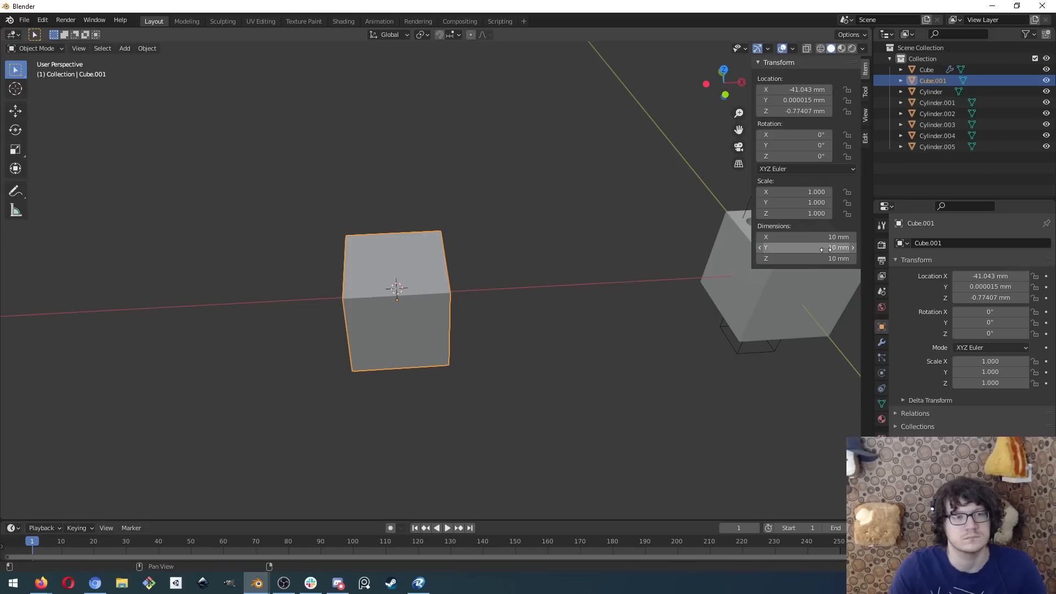
- Set the new cube's Y dimension to 80 mm to make a long bar
{"action": "left_click", "coordinate": [828, 247]}
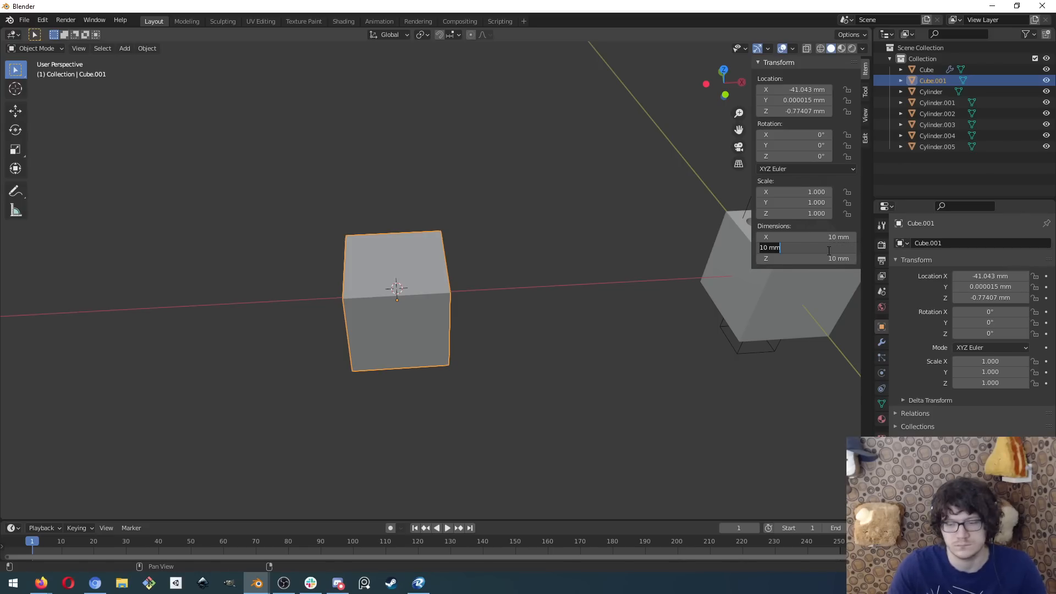
{"action": "type", "text": "80"}
{"action": "key", "text": "Return"}
{"action": "scroll", "coordinate": [440, 288], "scroll_direction": "down", "scroll_amount": 4}
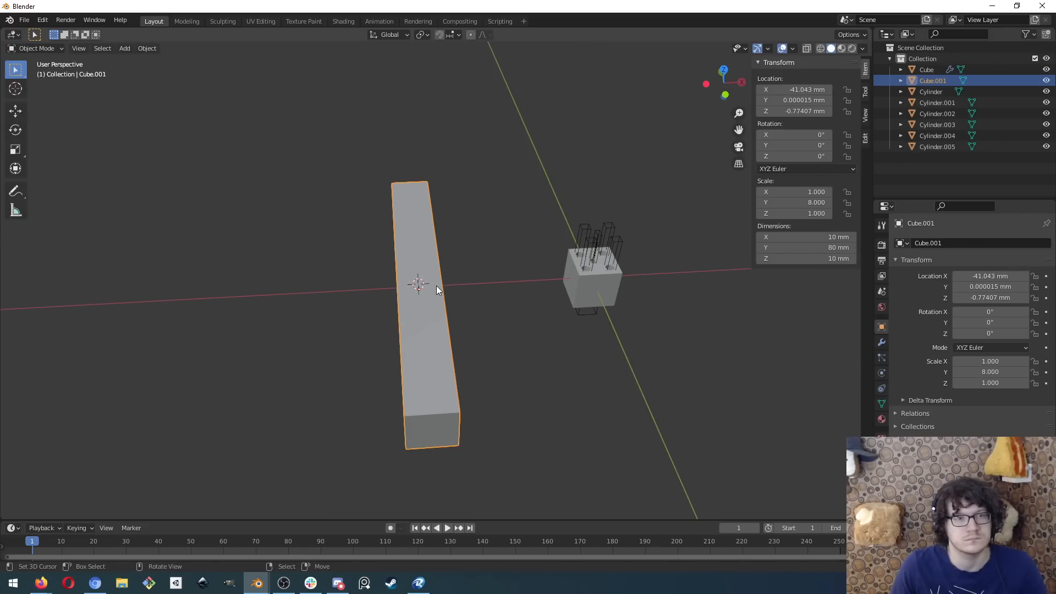
- Set both the X and Z dimensions of the long bar to 15 mm
{"action": "middle_click_drag", "start_coordinate": [350, 293], "coordinate": [344, 234]}
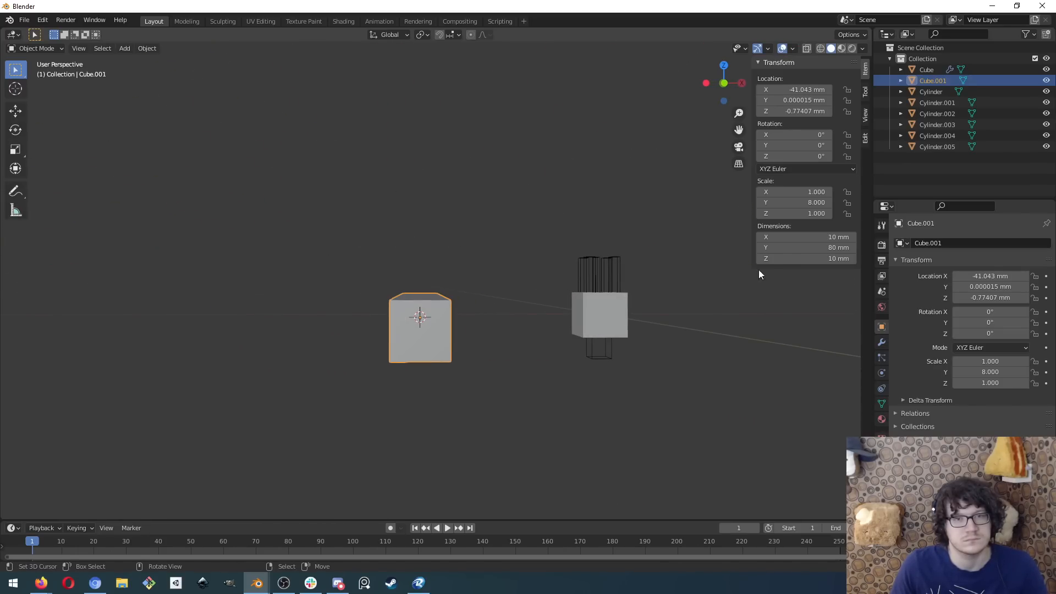
{"action": "left_click", "coordinate": [825, 238]}
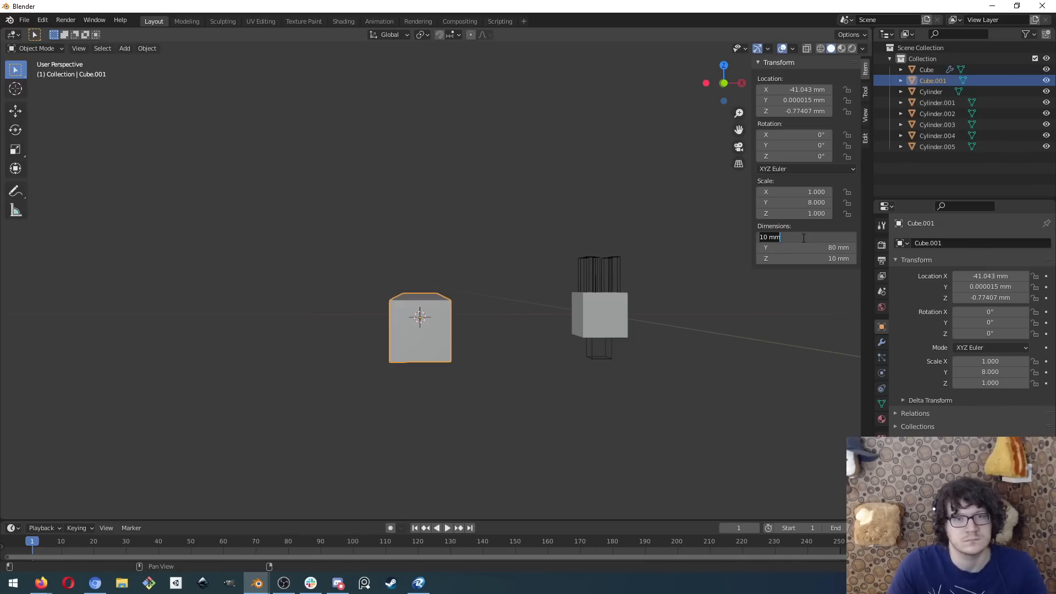
{"action": "type", "text": "15"}
{"action": "key", "text": "Tab"}
{"action": "key", "text": "Tab"}
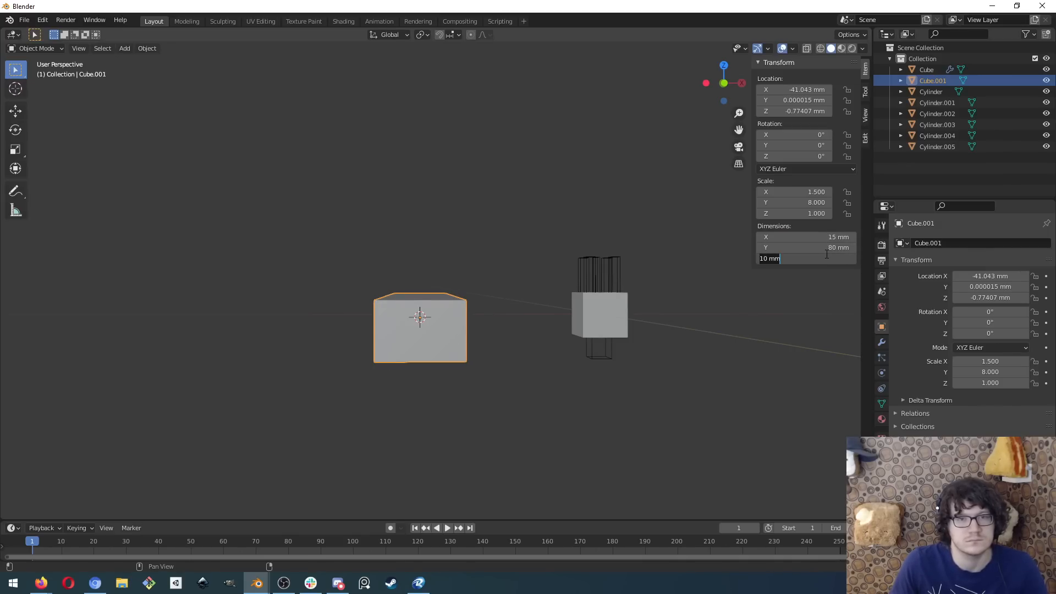
{"action": "type", "text": "15"}
{"action": "key", "text": "Return"}
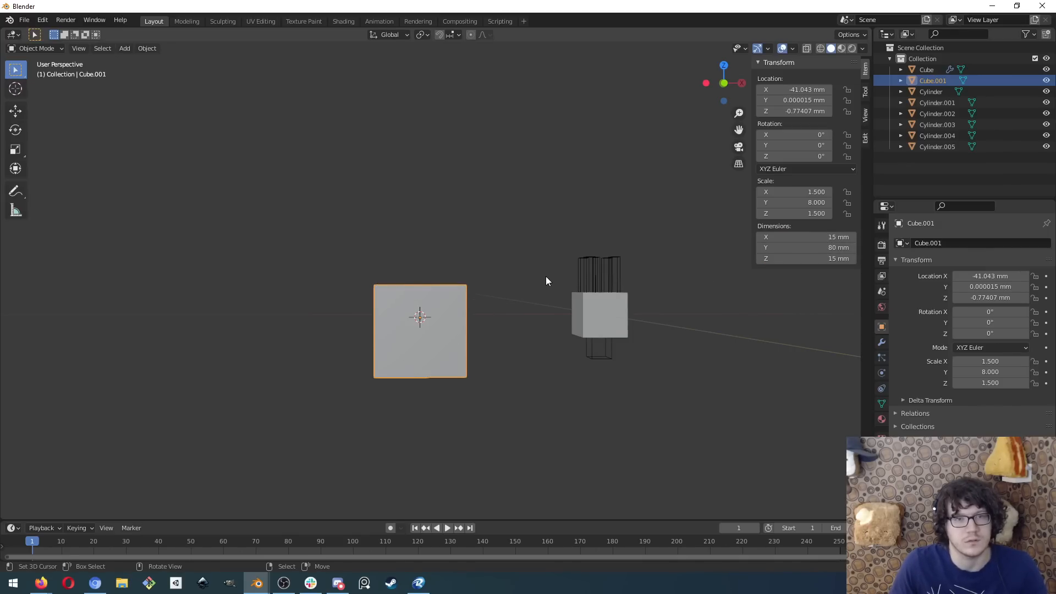
- Select the bar's end face on the negative Y side in Edit Mode, snap the 3D cursor to it and return to Object Mode
{"action": "middle_click_drag", "start_coordinate": [362, 256], "coordinate": [416, 367]}
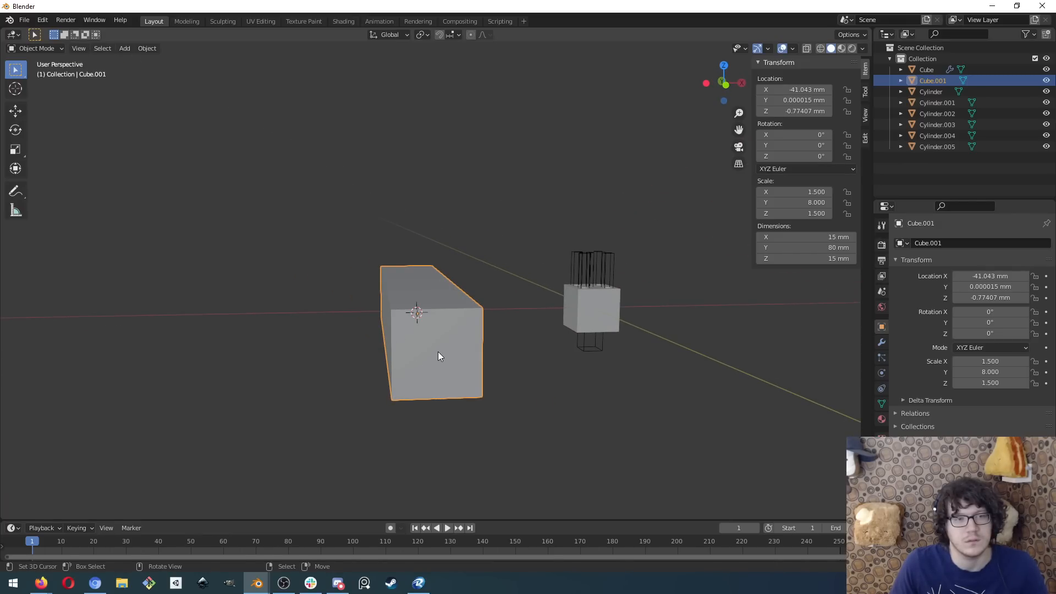
{"action": "key", "text": "Tab"}
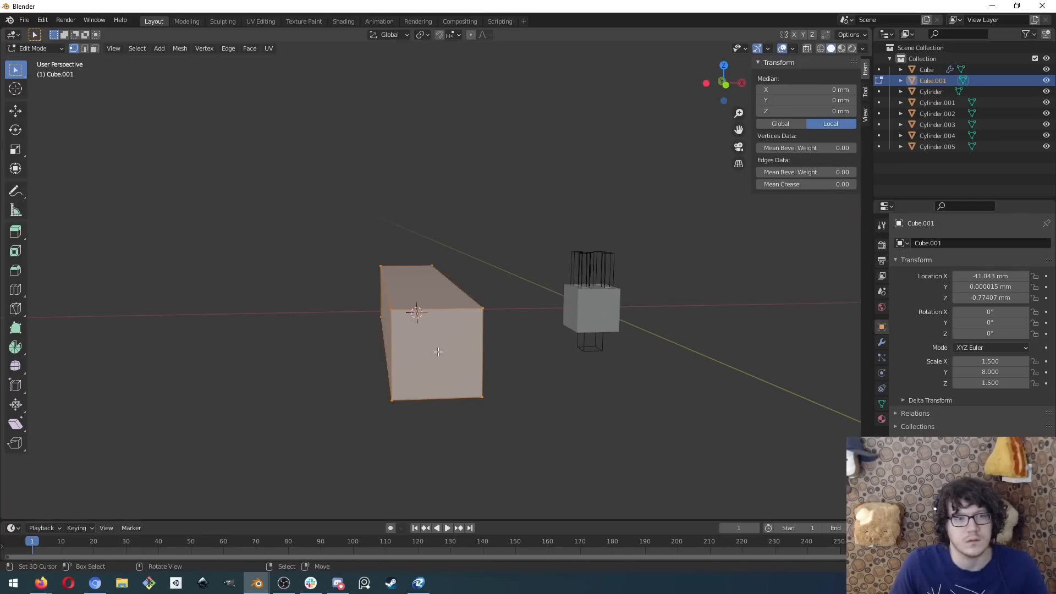
{"action": "key", "text": "alt+a"}
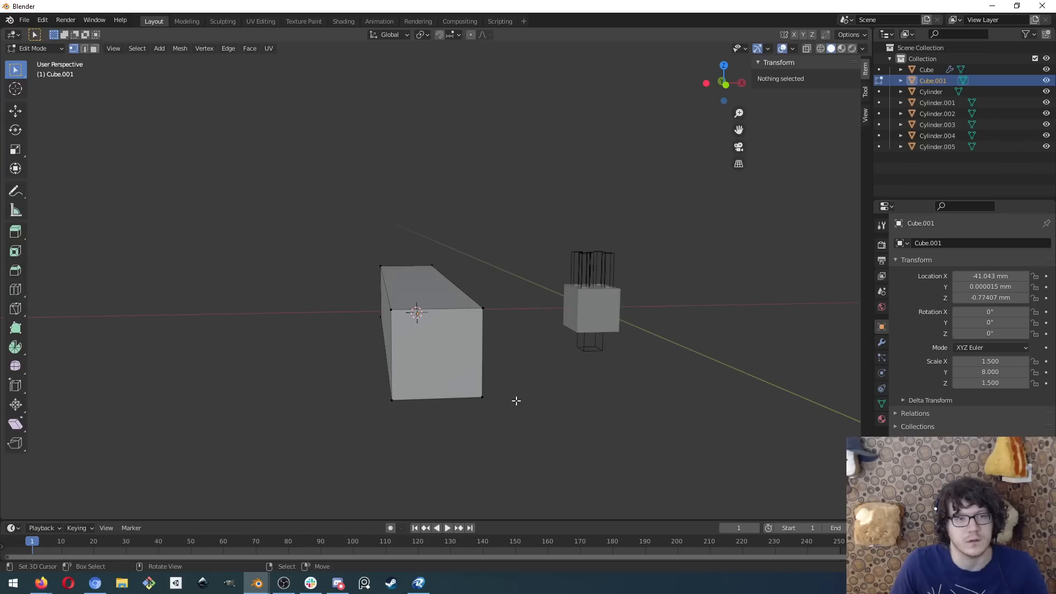
{"action": "key", "text": "3"}
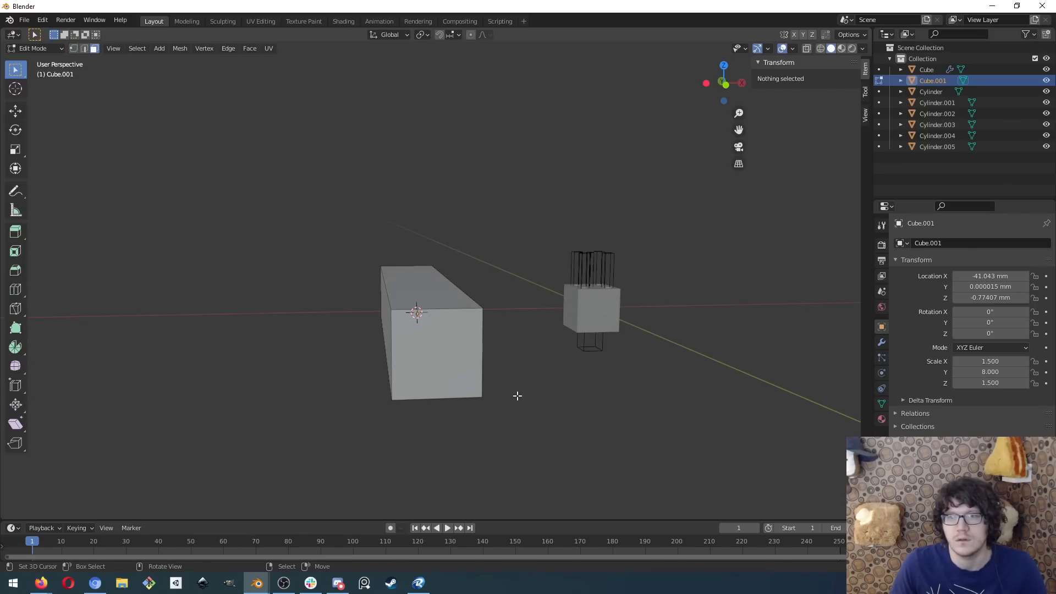
{"action": "left_click", "coordinate": [447, 368]}
{"action": "key", "text": "Tab"}
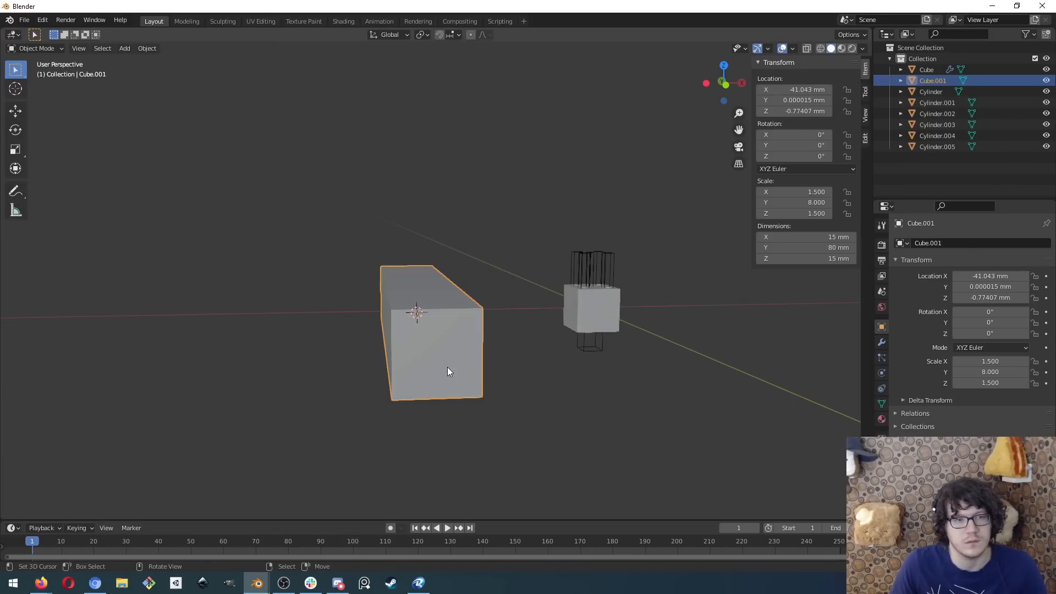
{"action": "key", "text": "Tab"}
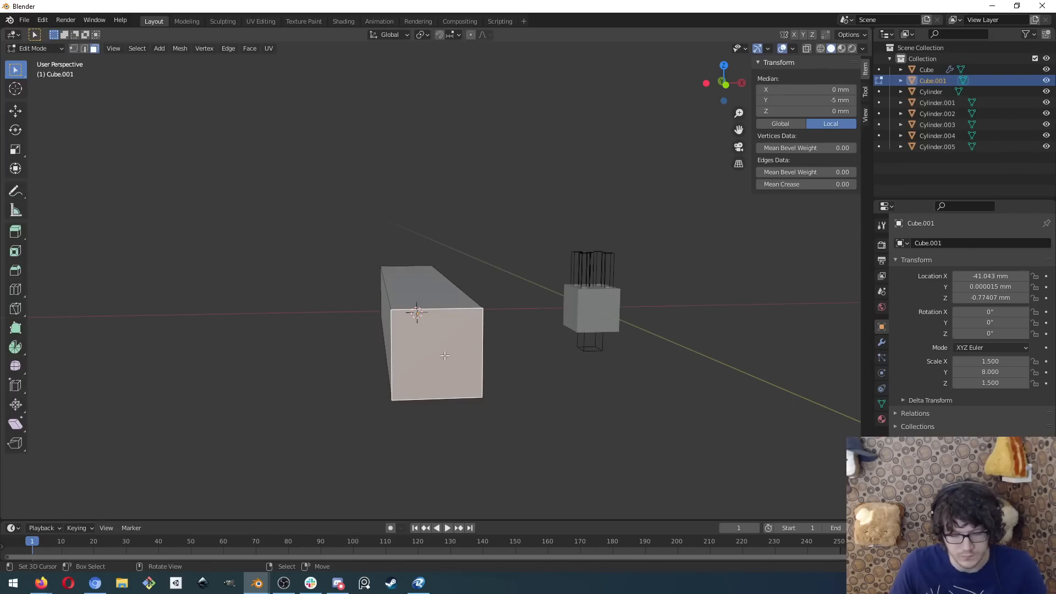
{"action": "key", "text": "shift+s"}
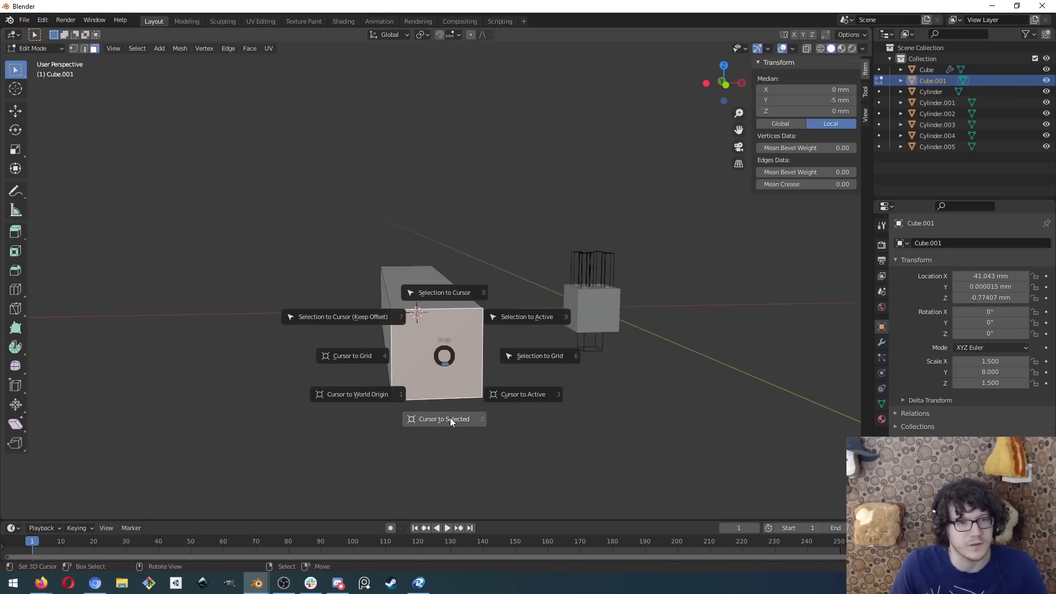
{"action": "left_click", "coordinate": [450, 417]}
{"action": "middle_click_drag", "start_coordinate": [380, 360], "coordinate": [405, 358]}
{"action": "key", "text": "Tab"}
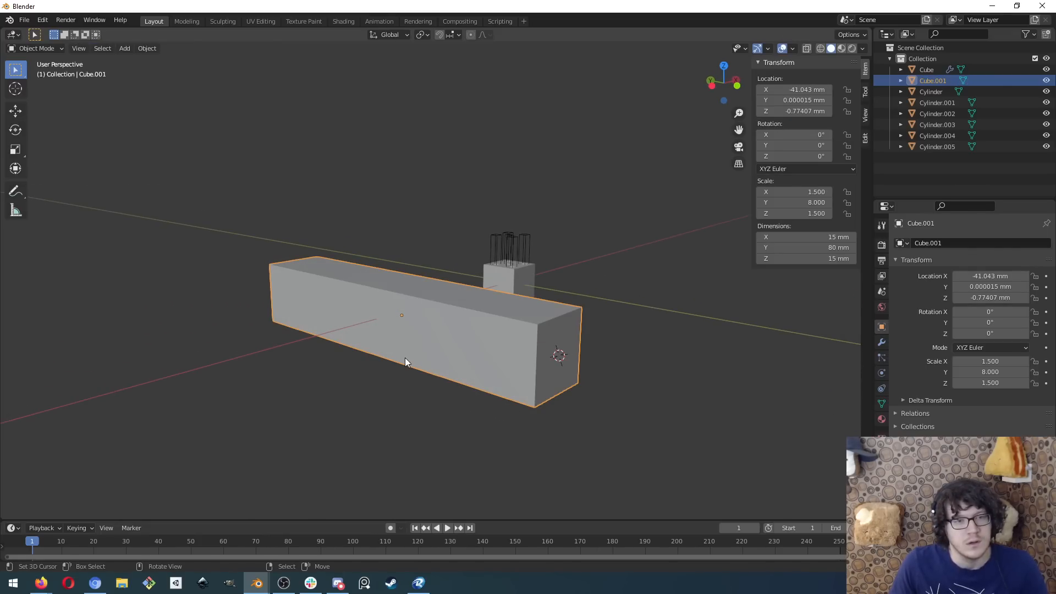
- Add a mesh cylinder at the 3D cursor on the bar's end face with a radius of 4.75/2 mm
{"action": "key", "text": "shift+a"}
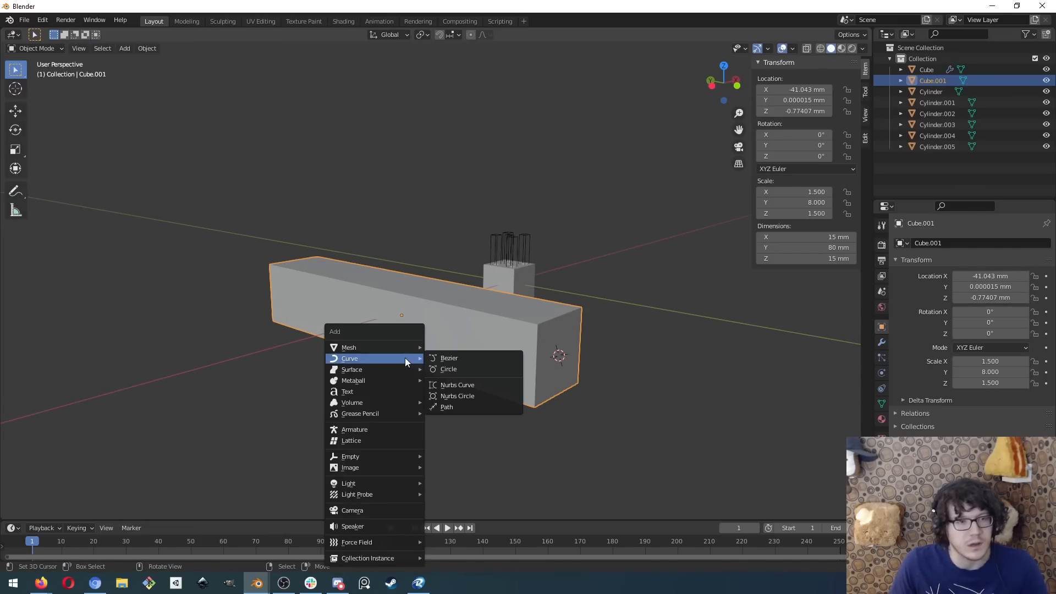
{"action": "mouse_move", "coordinate": [404, 348]}
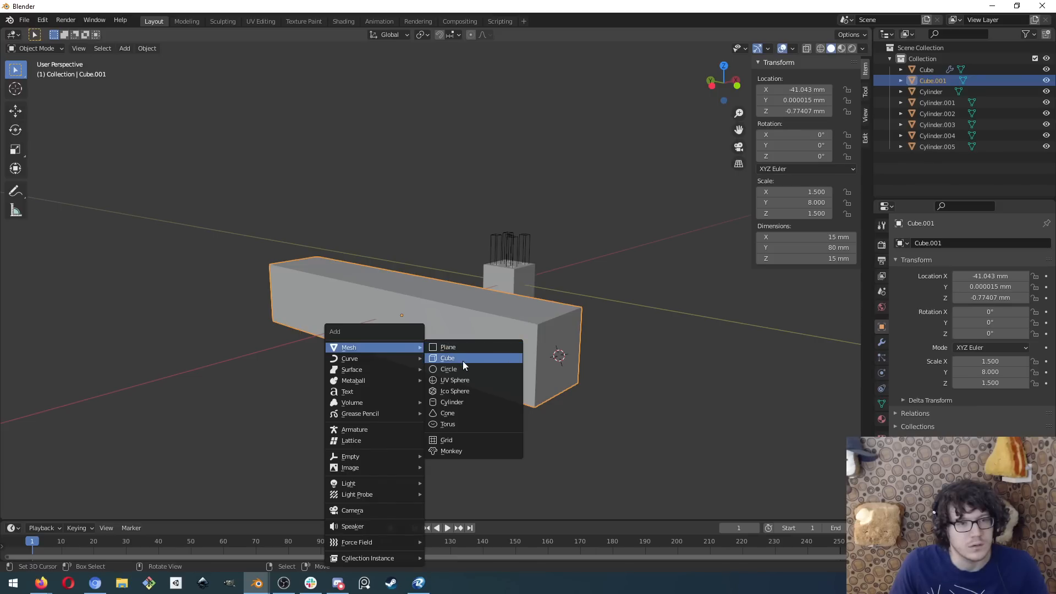
{"action": "left_click", "coordinate": [464, 404]}
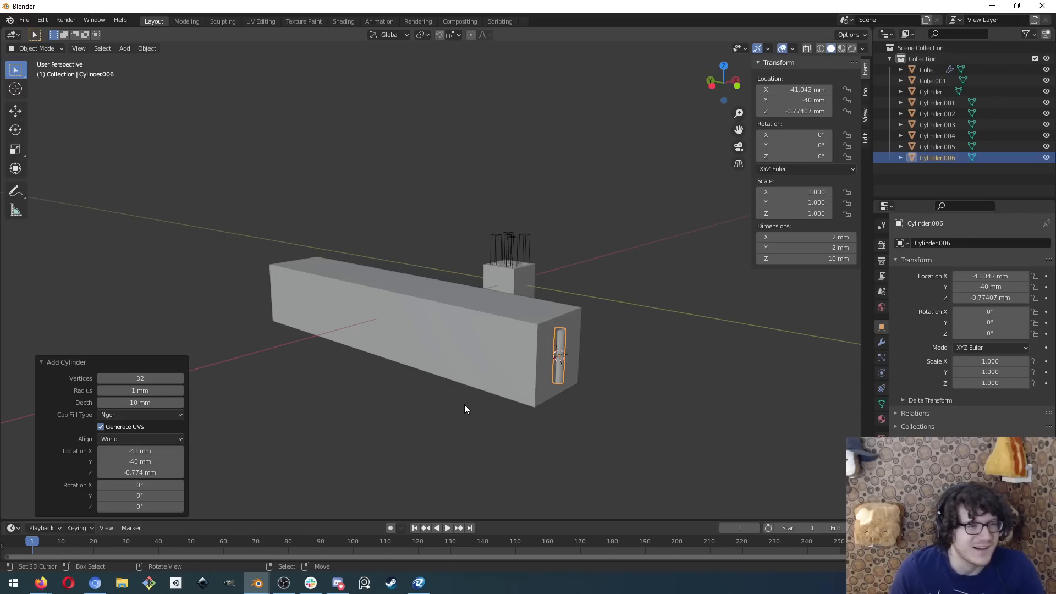
{"action": "left_click", "coordinate": [101, 390]}
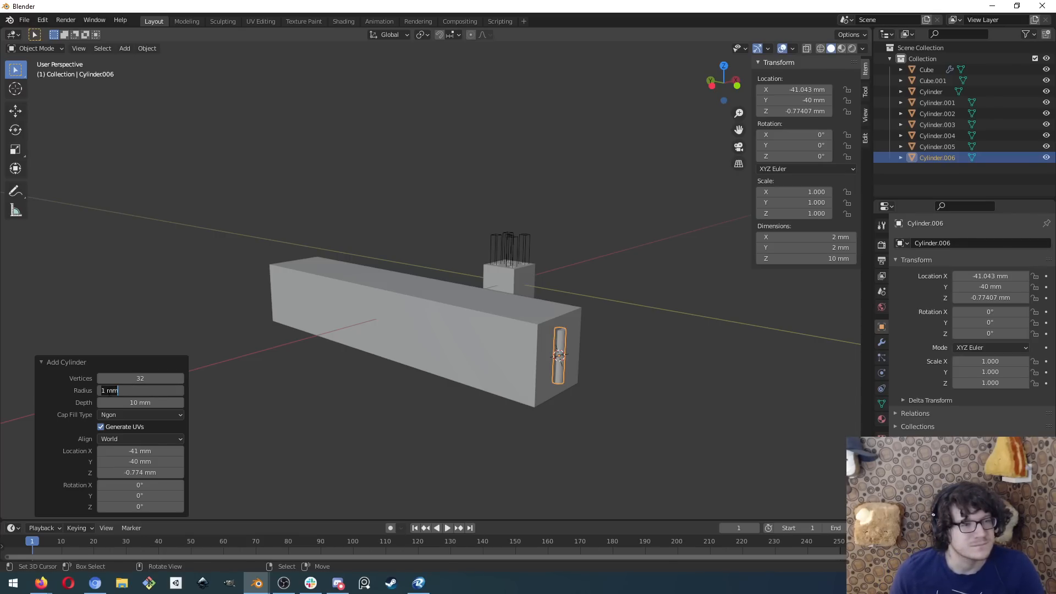
{"action": "left_click", "coordinate": [109, 391]}
{"action": "key", "text": "BackSpace"}
{"action": "key", "text": "BackSpace"}
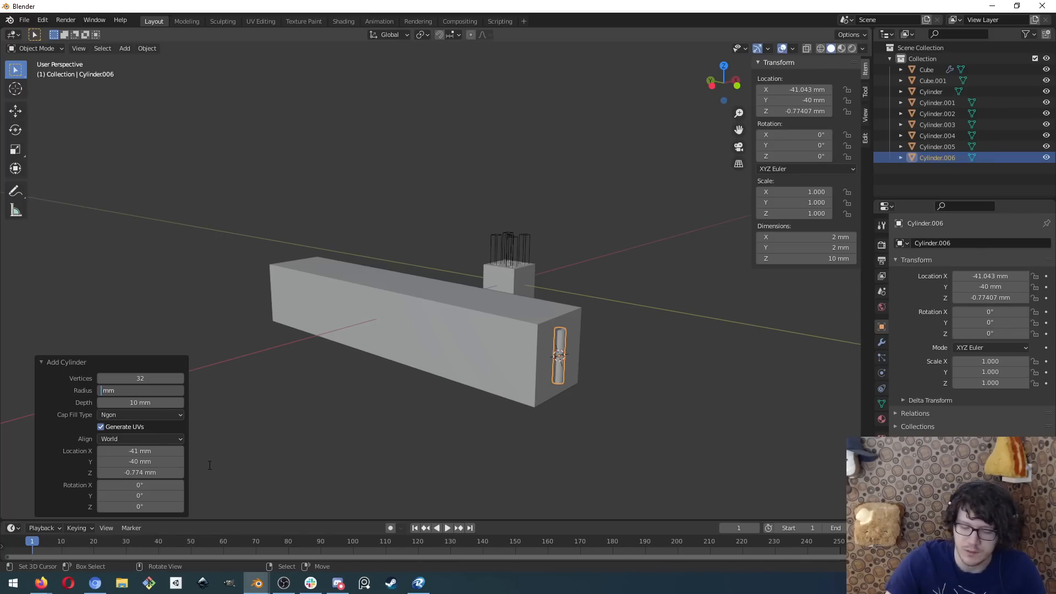
{"action": "type", "text": "4.75/2"}
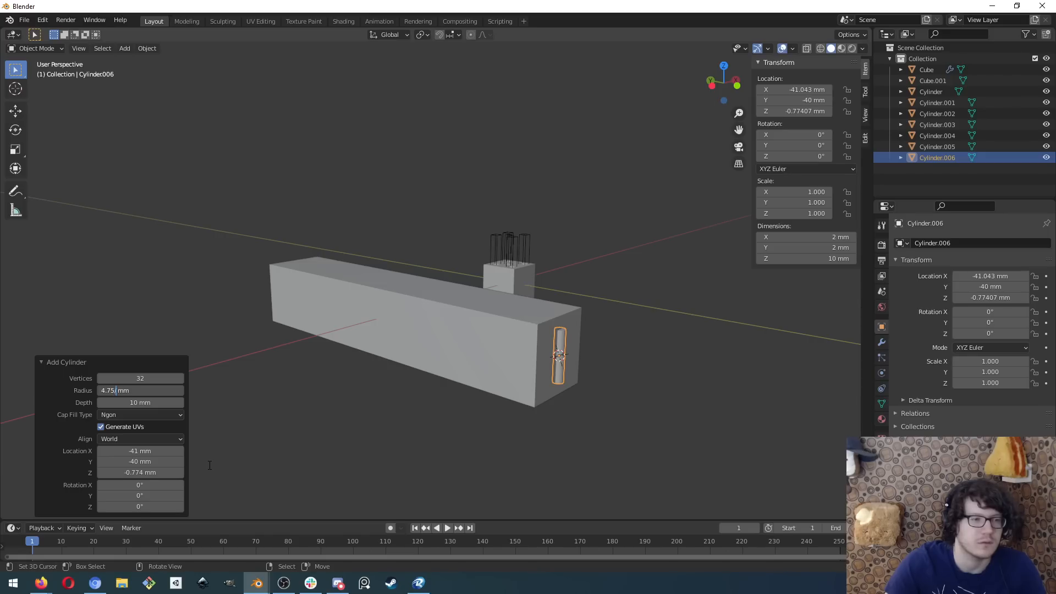
{"action": "key", "text": "Return"}
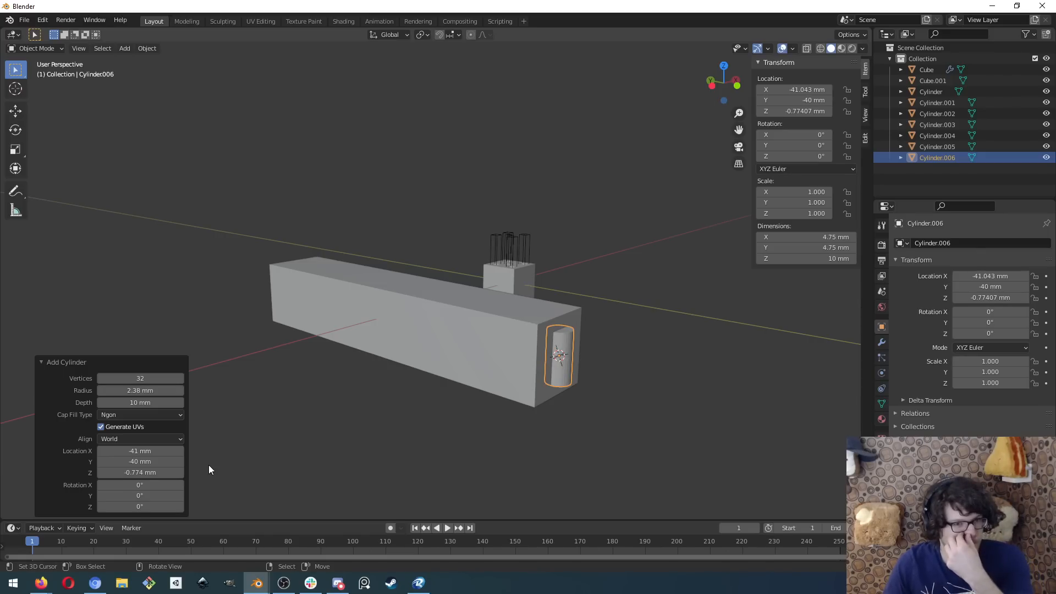
- Try a 90° Y rotation on the new cylinder and reset it to 0°
{"action": "left_click", "coordinate": [151, 493]}
{"action": "type", "text": "90"}
{"action": "key", "text": "Return"}
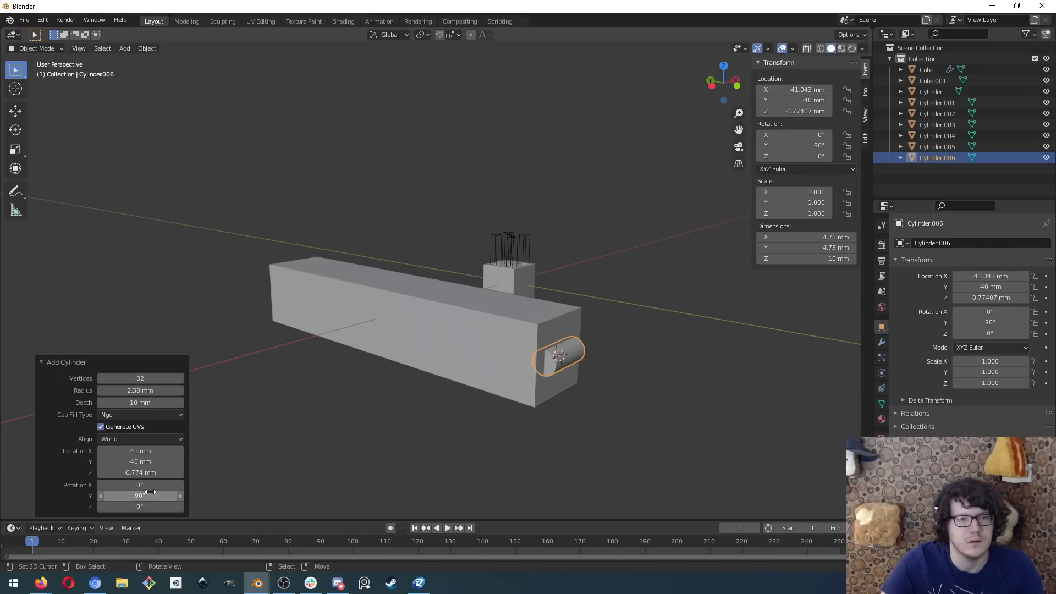
{"action": "left_click", "coordinate": [151, 492]}
{"action": "type", "text": "0"}
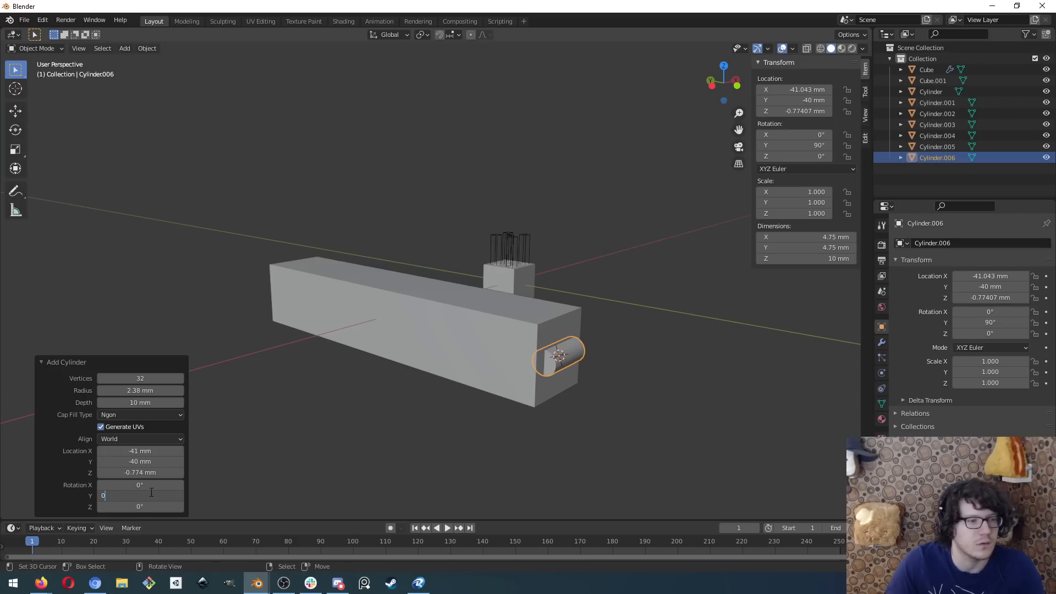
- Rotate the new cylinder 90° about X and set its depth to 85 mm
{"action": "key", "text": "shift+Tab"}
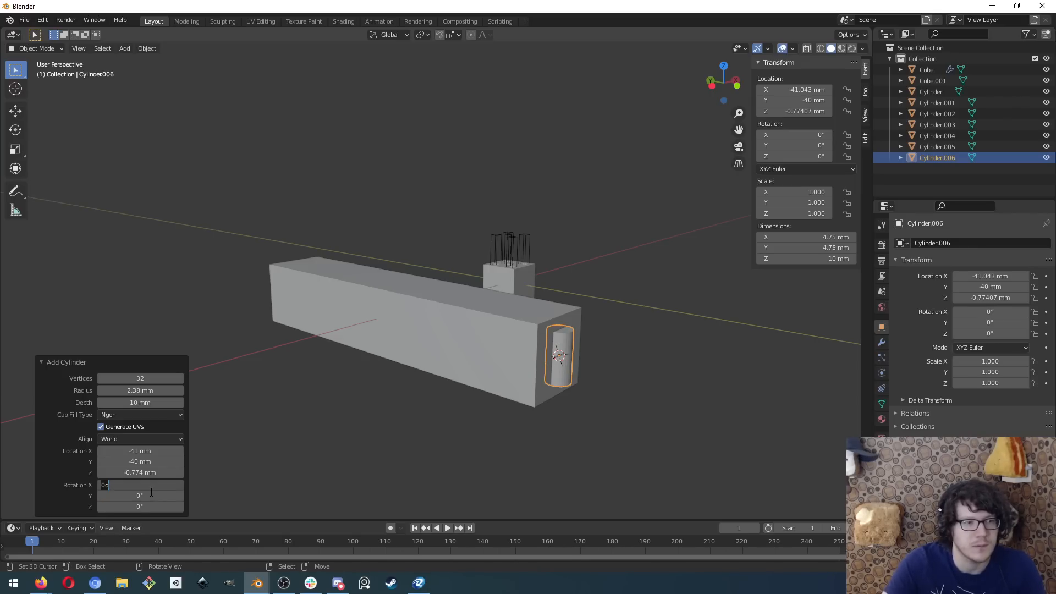
{"action": "type", "text": "90"}
{"action": "key", "text": "Return"}
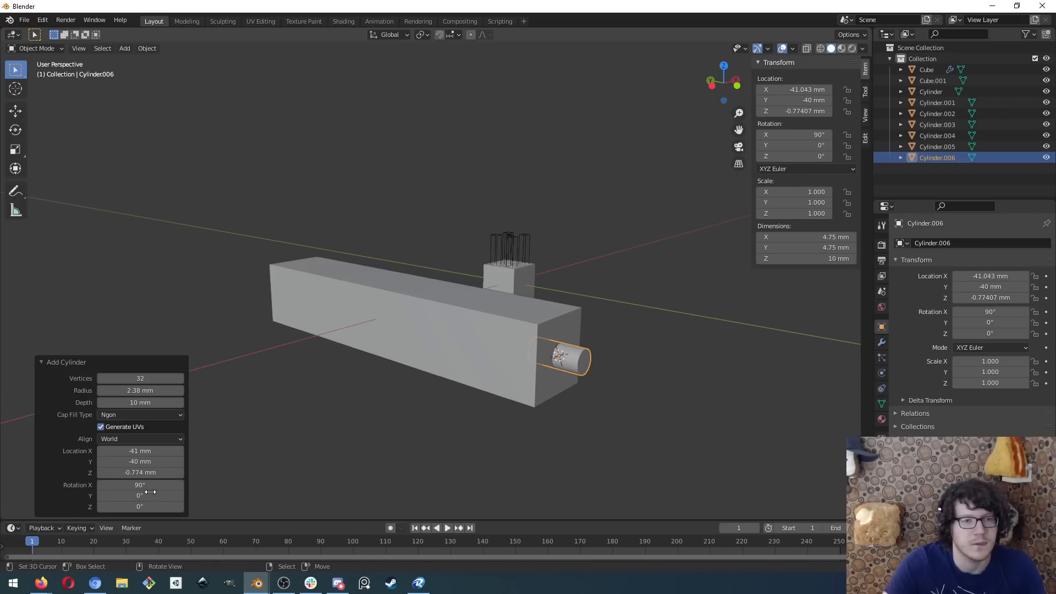
{"action": "left_click", "coordinate": [146, 403]}
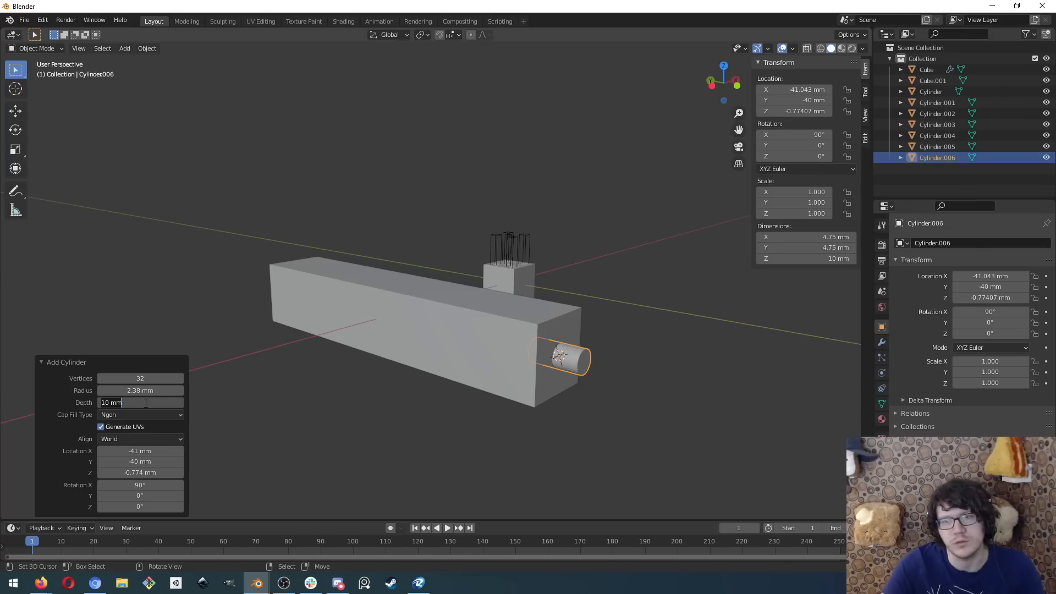
{"action": "type", "text": "85"}
{"action": "key", "text": "Return"}
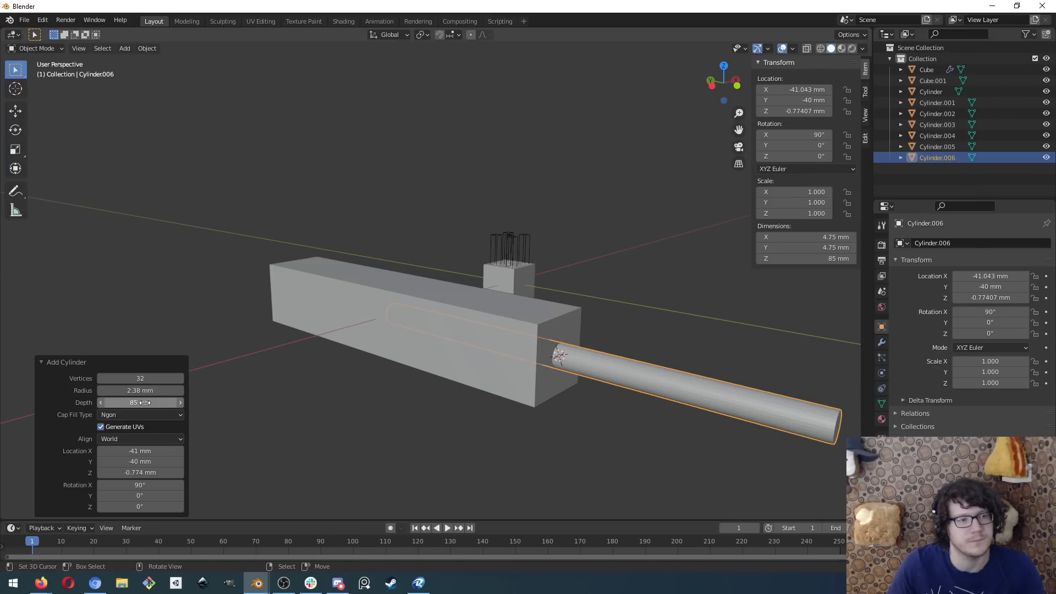
- Try offsetting the new cylinder's X location by -40 mm twice and reverse the shift with +80 mm
{"action": "left_click", "coordinate": [148, 451]}
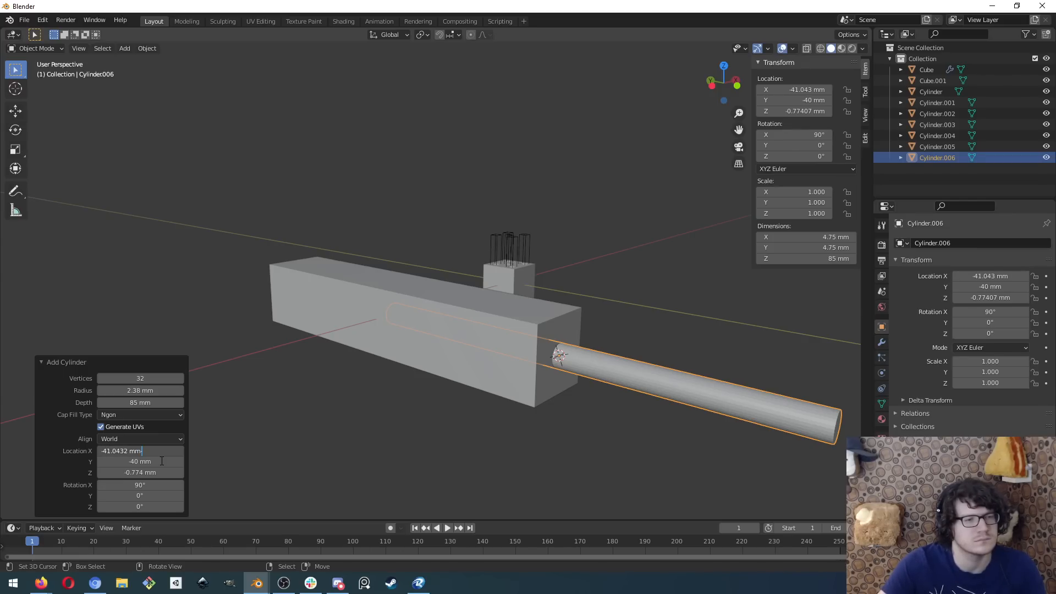
{"action": "key", "text": "Return"}
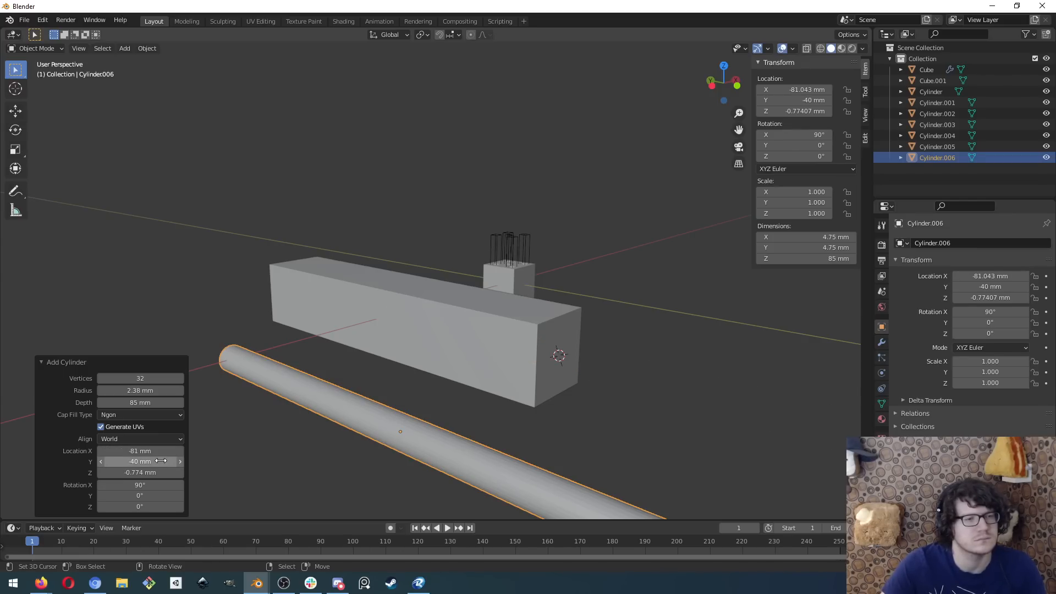
{"action": "left_click", "coordinate": [157, 452]}
{"action": "left_click", "coordinate": [157, 452]}
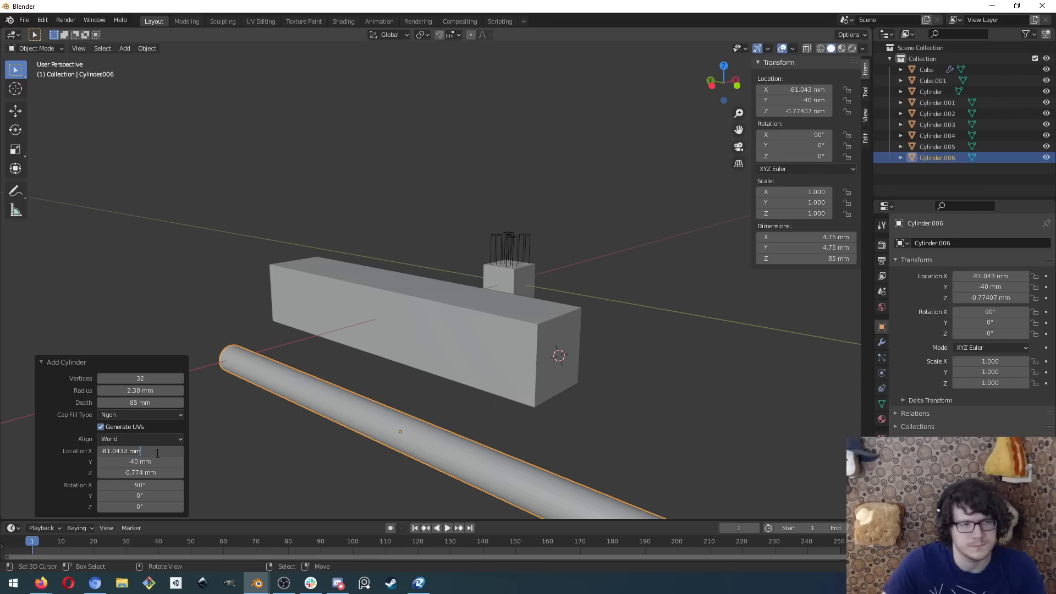
{"action": "type", "text": "-40"}
{"action": "key", "text": "Return"}
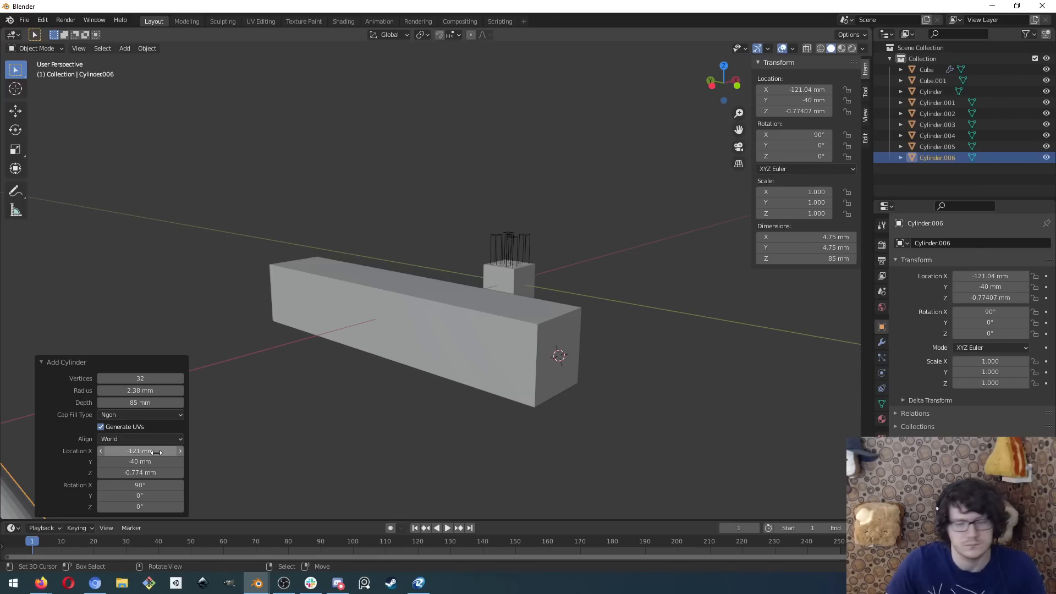
{"action": "left_click", "coordinate": [157, 452]}
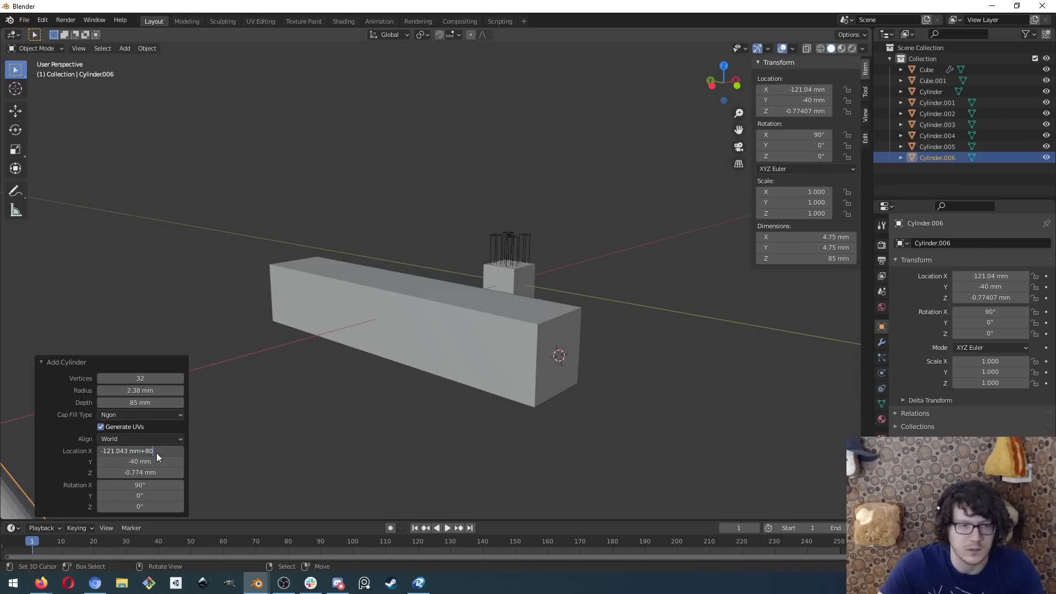
{"action": "key", "text": "Return"}
- Try shifting the cylinder along Y to a location of -80 mm
{"action": "left_click", "coordinate": [153, 461]}
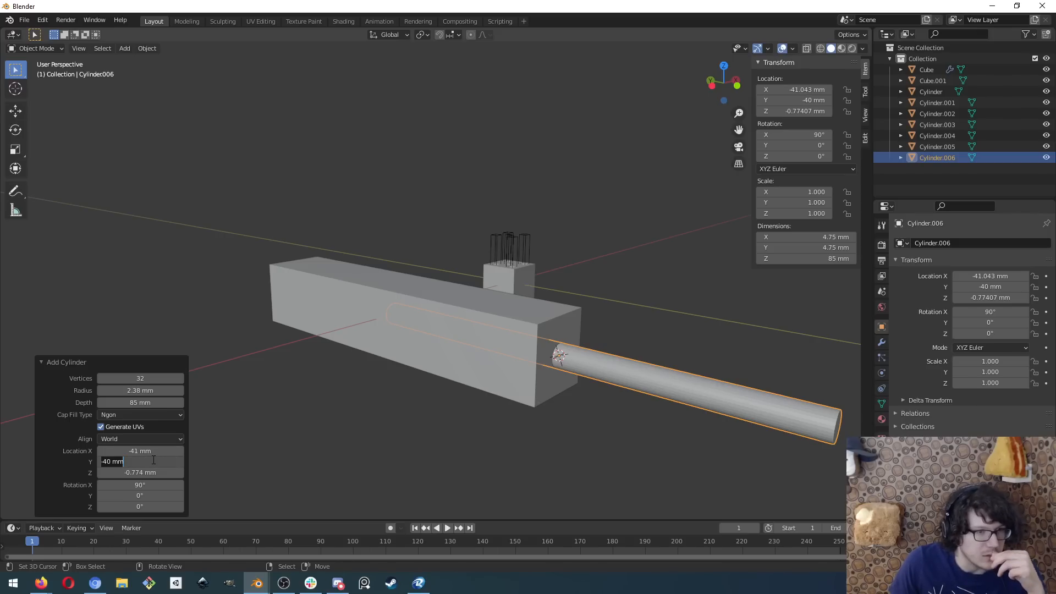
{"action": "key", "text": "BackSpace"}
{"action": "type", "text": "-40"}
{"action": "key", "text": "Return"}
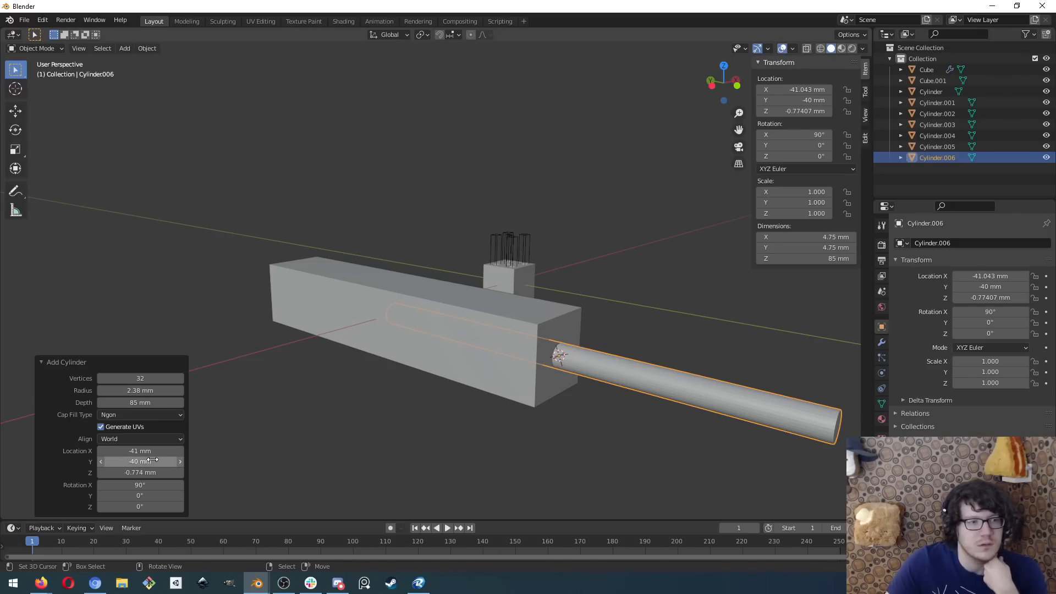
{"action": "left_click", "coordinate": [153, 461]}
{"action": "left_click", "coordinate": [153, 460]}
{"action": "type", "text": "-"}
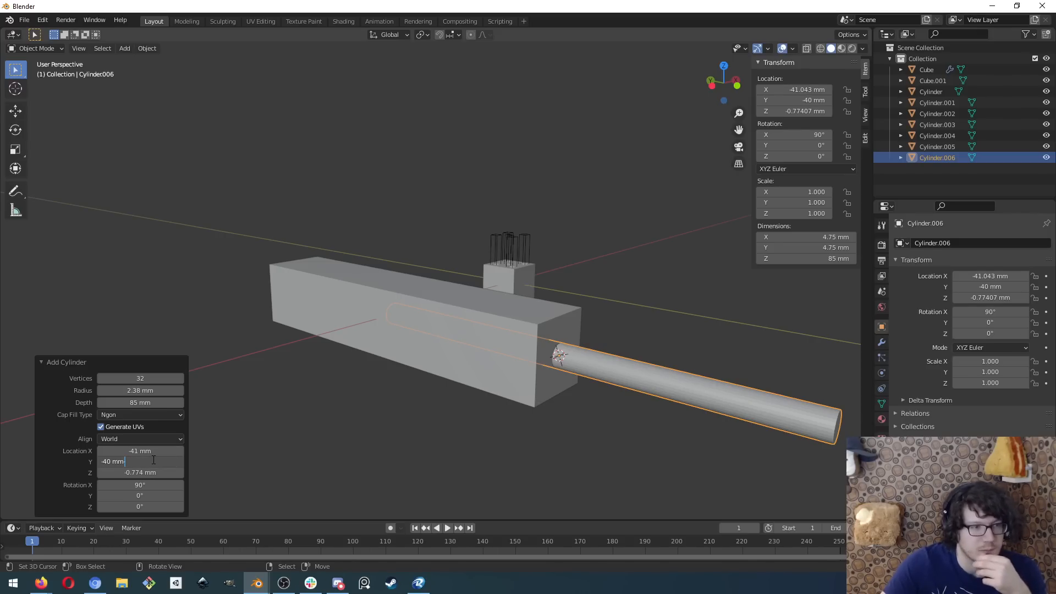
{"action": "type", "text": "41.0"}
{"action": "key", "text": "Return"}
- Set the cylinder's Y location to 0 mm and check its placement from the bar's end
{"action": "left_click", "coordinate": [153, 460]}
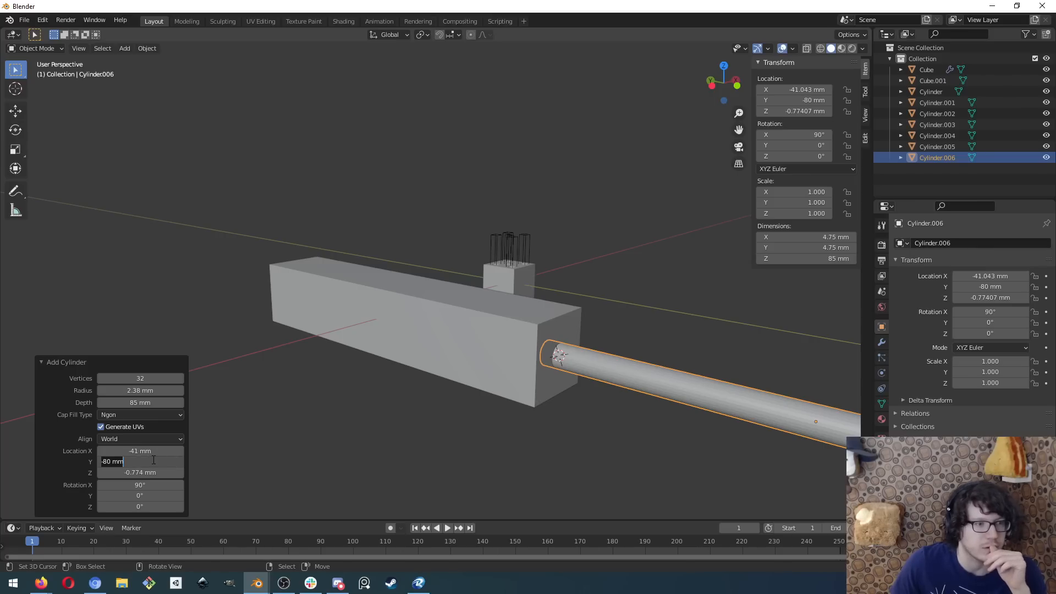
{"action": "key", "text": "ctrl+a"}
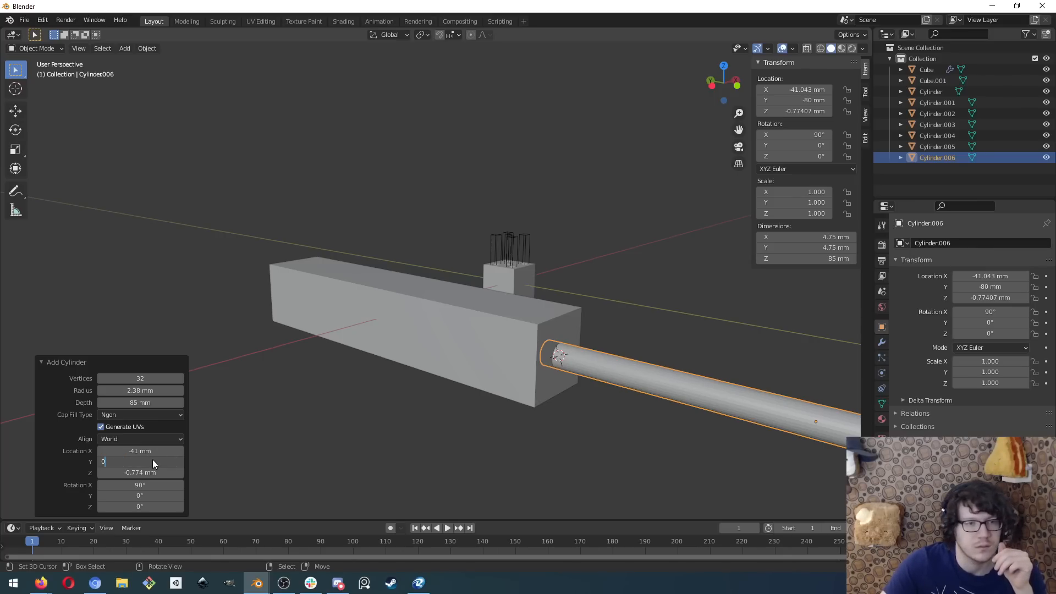
{"action": "type", "text": "0"}
{"action": "key", "text": "Return"}
{"action": "middle_click_drag", "start_coordinate": [271, 355], "coordinate": [440, 336]}
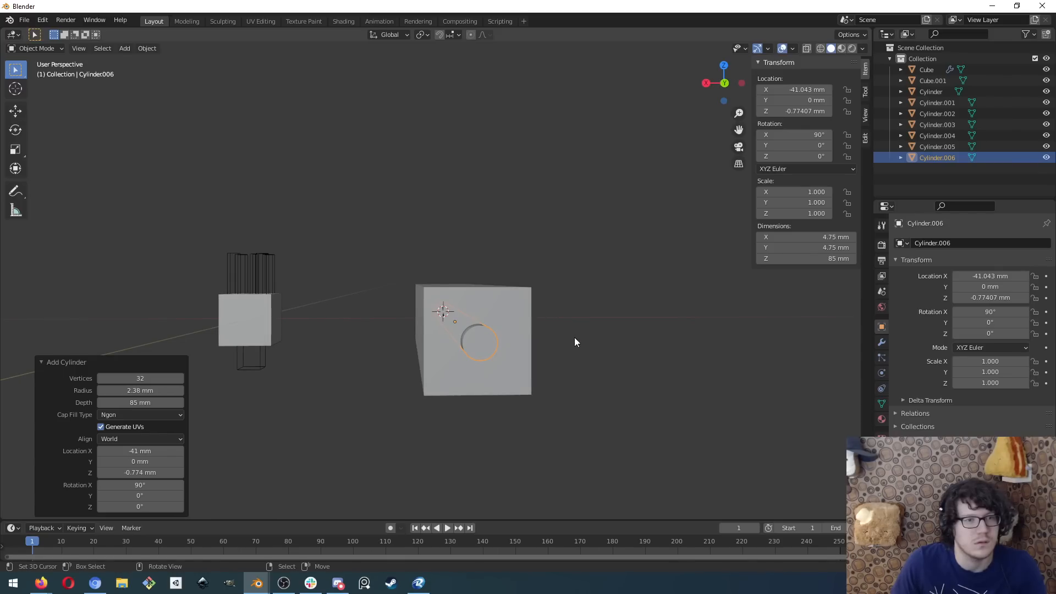
{"action": "middle_click_drag", "start_coordinate": [574, 342], "coordinate": [584, 365]}
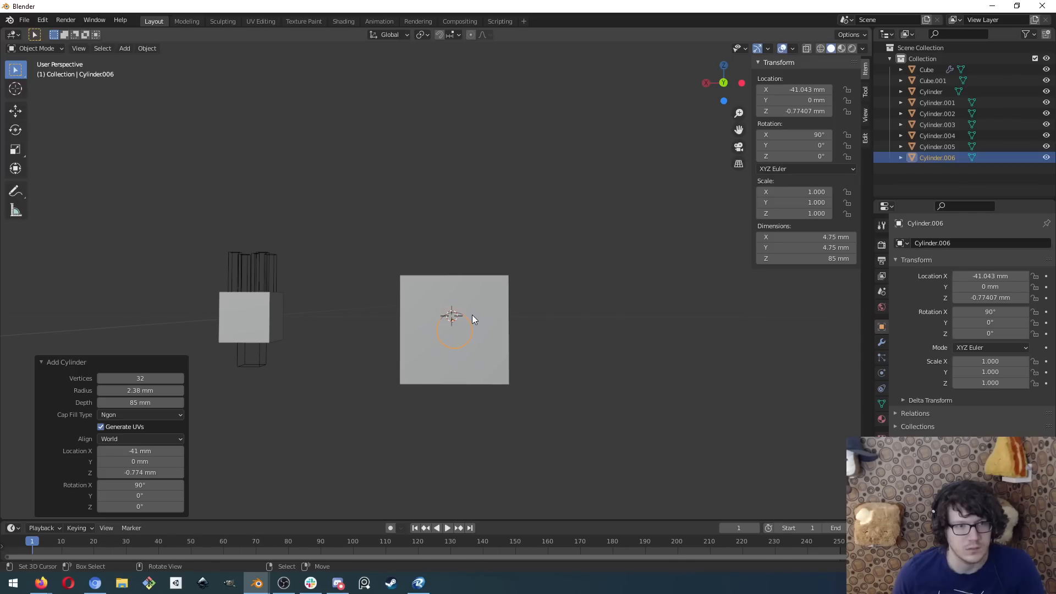
- Hide the 15 × 80 × 15 mm bar and enter Edit Mode on the cylinder running through it
{"action": "scroll", "coordinate": [471, 314], "scroll_direction": "up", "scroll_amount": 5}
{"action": "key", "text": "Tab"}
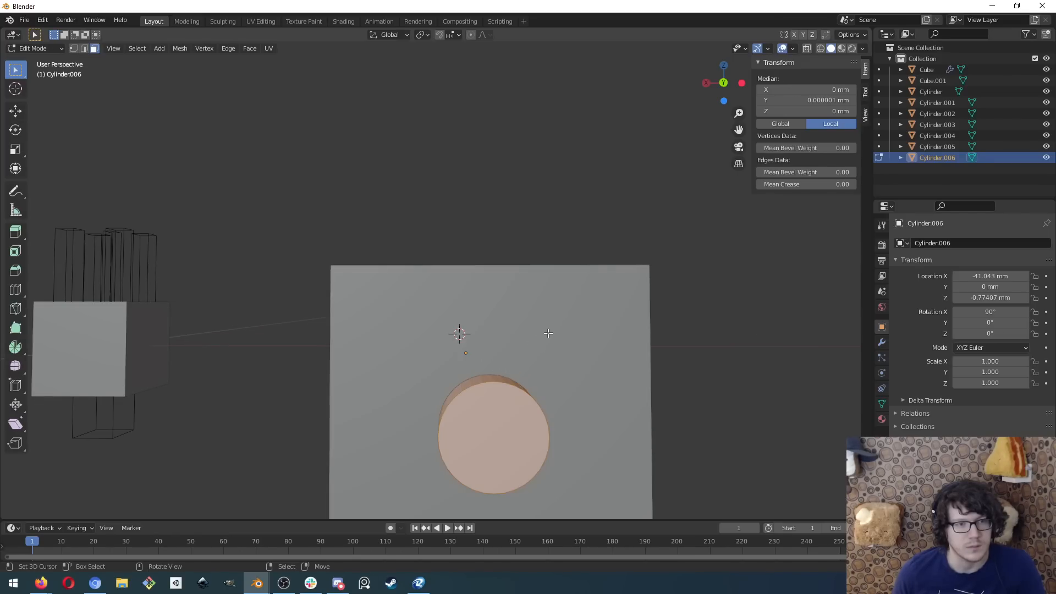
{"action": "mouse_move", "coordinate": [533, 372]}
{"action": "middle_mouse_down"}
{"action": "mouse_move", "coordinate": [535, 361]}
{"action": "mouse_move", "coordinate": [532, 371]}
{"action": "middle_mouse_up"}
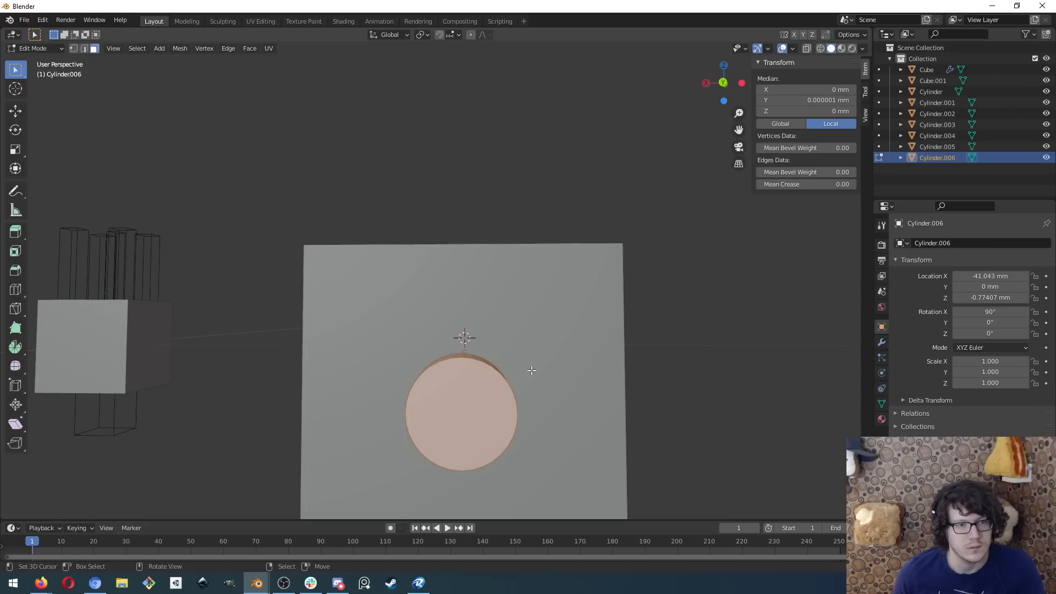
{"action": "left_click", "coordinate": [561, 307]}
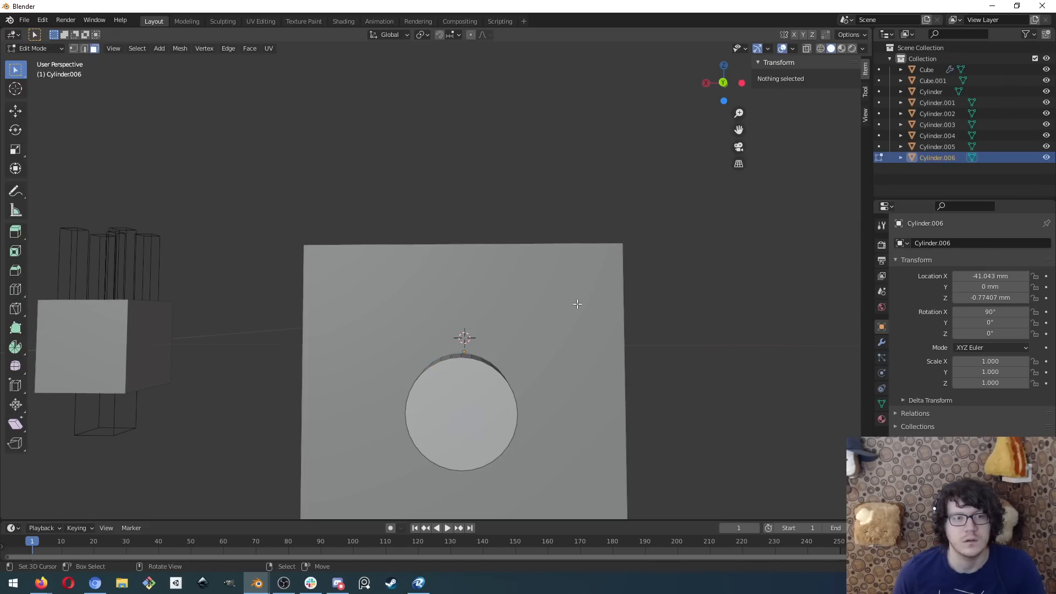
{"action": "key", "text": "Tab"}
{"action": "left_click", "coordinate": [573, 308]}
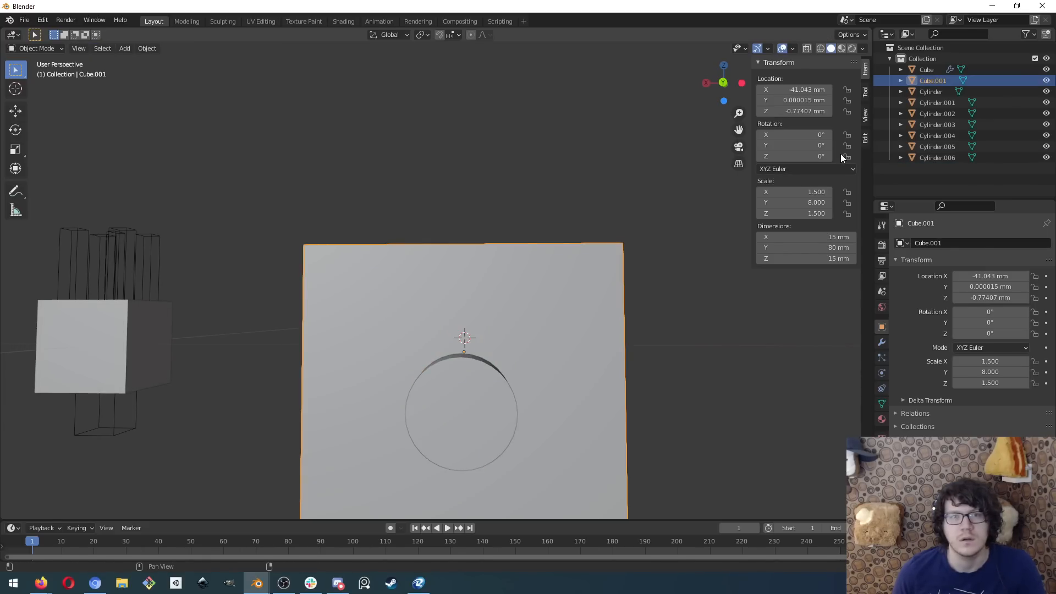
{"action": "left_click", "coordinate": [1047, 81]}
{"action": "left_click", "coordinate": [459, 407]}
{"action": "key", "text": "Tab"}
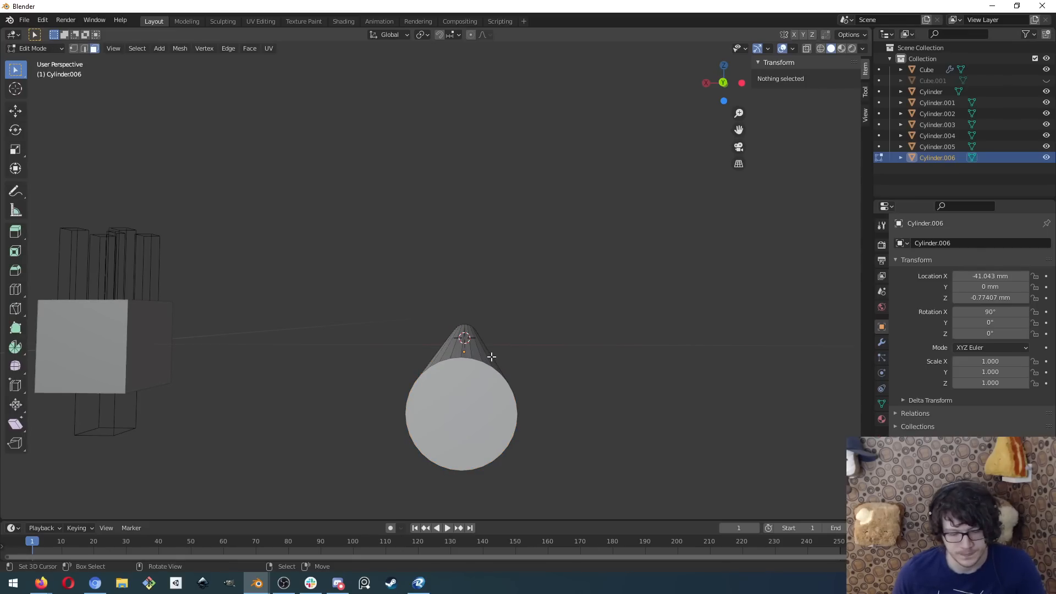
- Display the cylinder in X-ray from the front orthographic view and switch to vertex selection
{"action": "key", "text": "alt+z"}
{"action": "key", "text": "KP_1"}
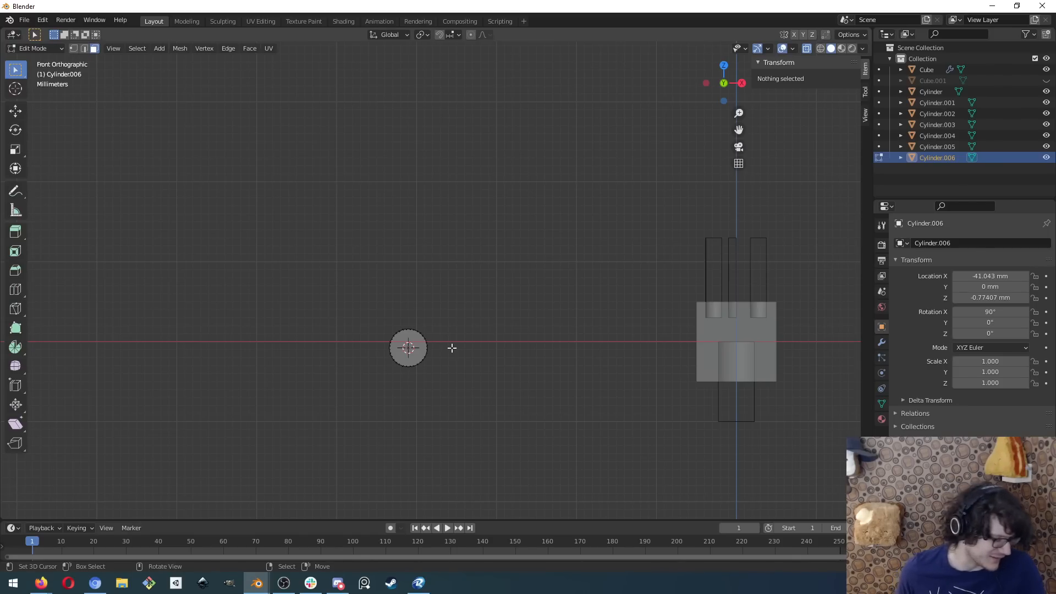
{"action": "scroll", "coordinate": [438, 321], "scroll_direction": "up", "scroll_amount": 4}
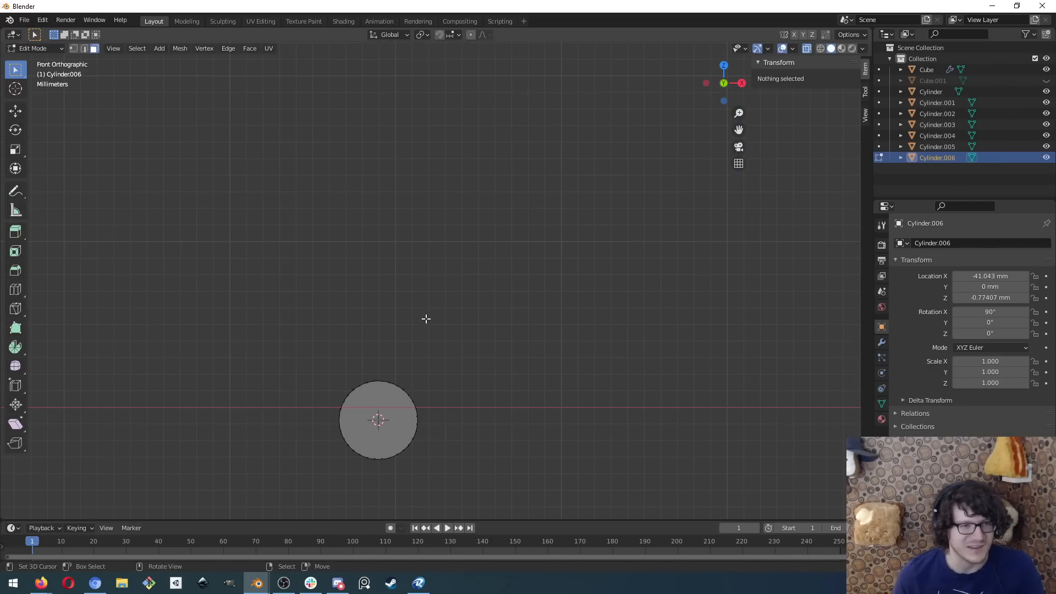
{"action": "scroll", "coordinate": [363, 385], "scroll_direction": "up", "scroll_amount": 4}
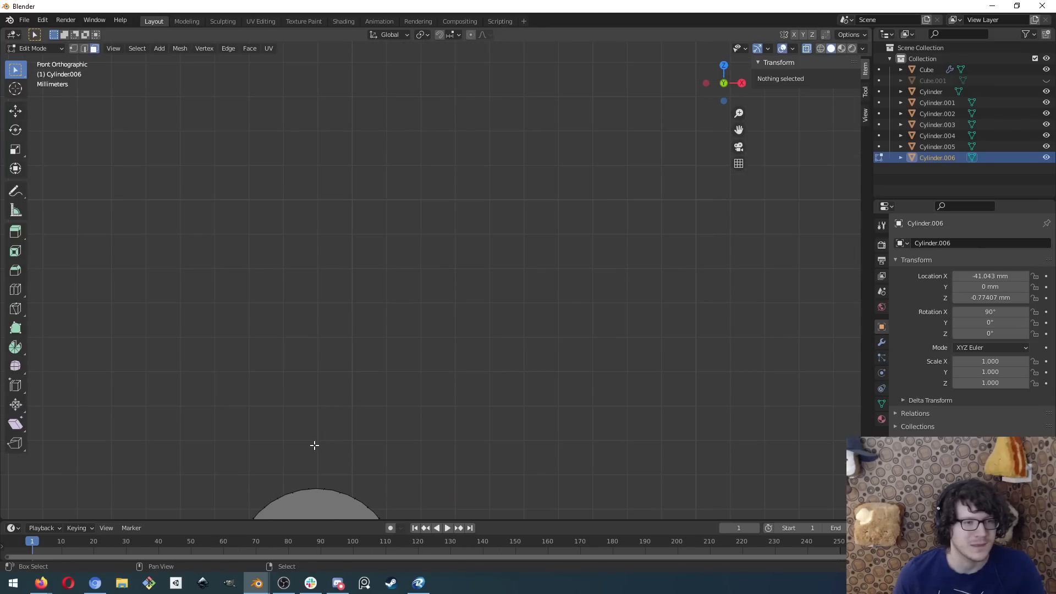
{"action": "middle_click_drag", "start_coordinate": [314, 444], "coordinate": [436, 267], "text": "shift"}
{"action": "scroll", "coordinate": [418, 336], "scroll_direction": "up", "scroll_amount": 7}
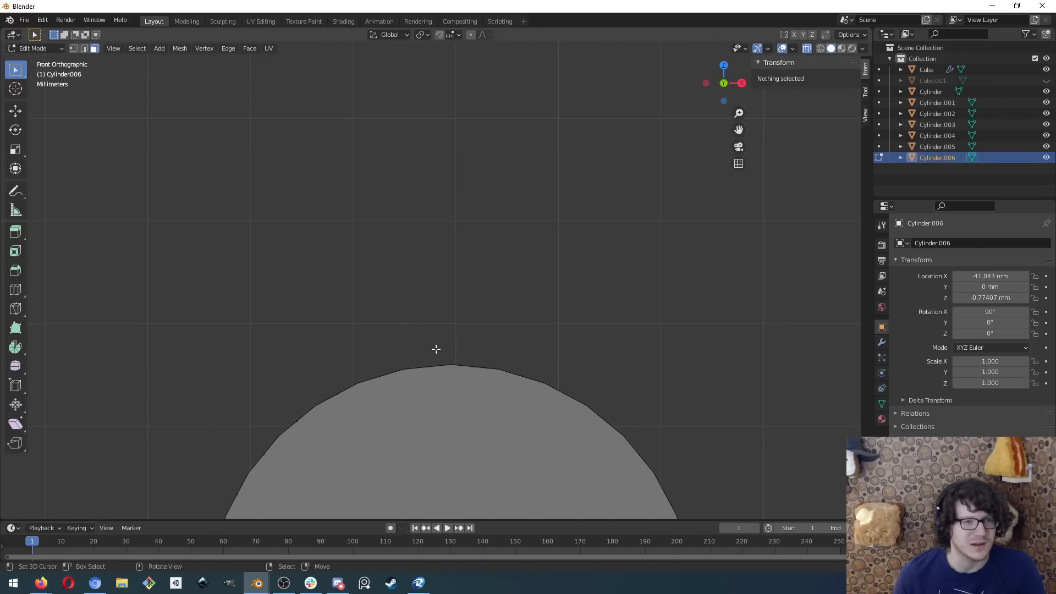
{"action": "scroll", "coordinate": [453, 361], "scroll_direction": "up", "scroll_amount": 1}
{"action": "key", "text": "2"}
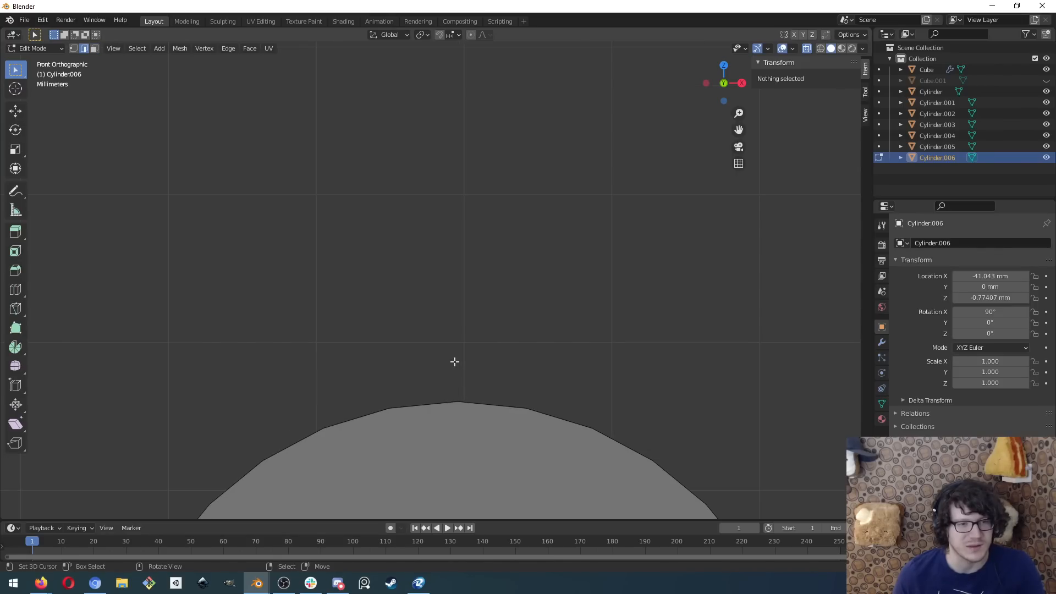
{"action": "key", "text": "1"}
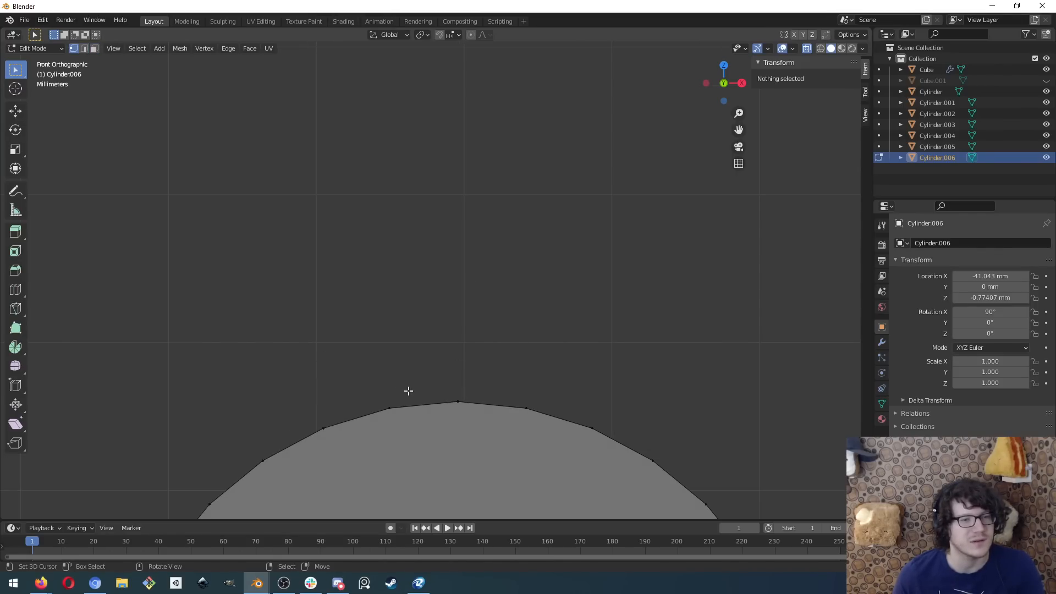
- Box-select the three uppermost points of the cylinder's circular profile through its length and raise them about 0.24 mm along Z
{"action": "middle_click_drag", "start_coordinate": [436, 389], "coordinate": [432, 365]}
{"action": "key", "text": "KP_1"}
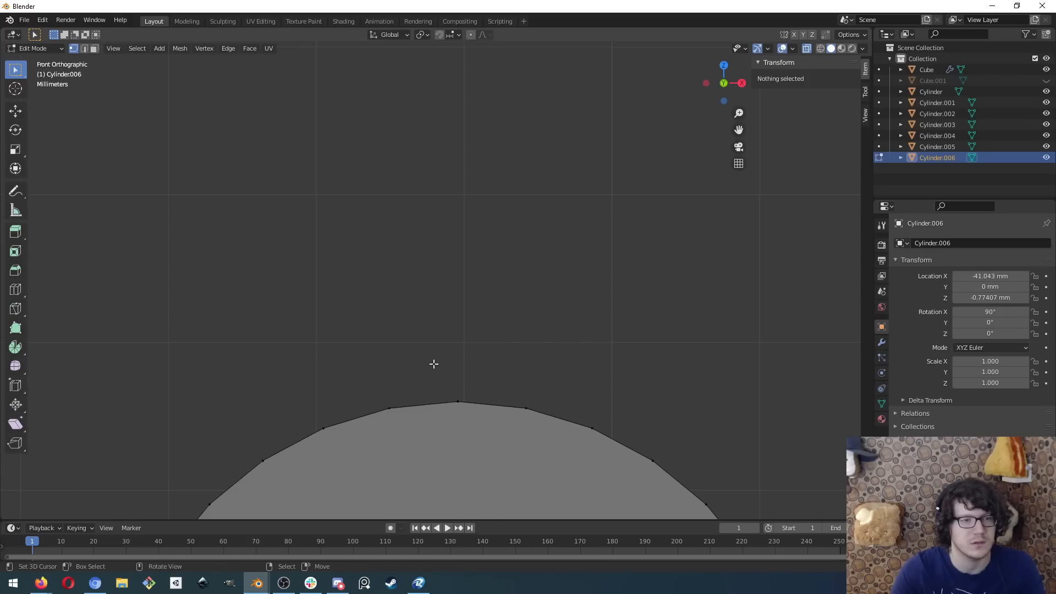
{"action": "mouse_move", "coordinate": [430, 302]}
{"action": "middle_mouse_down", "text": "shift"}
{"action": "mouse_move", "coordinate": [432, 318]}
{"action": "mouse_move", "coordinate": [420, 307]}
{"action": "middle_mouse_up", "text": "shift"}
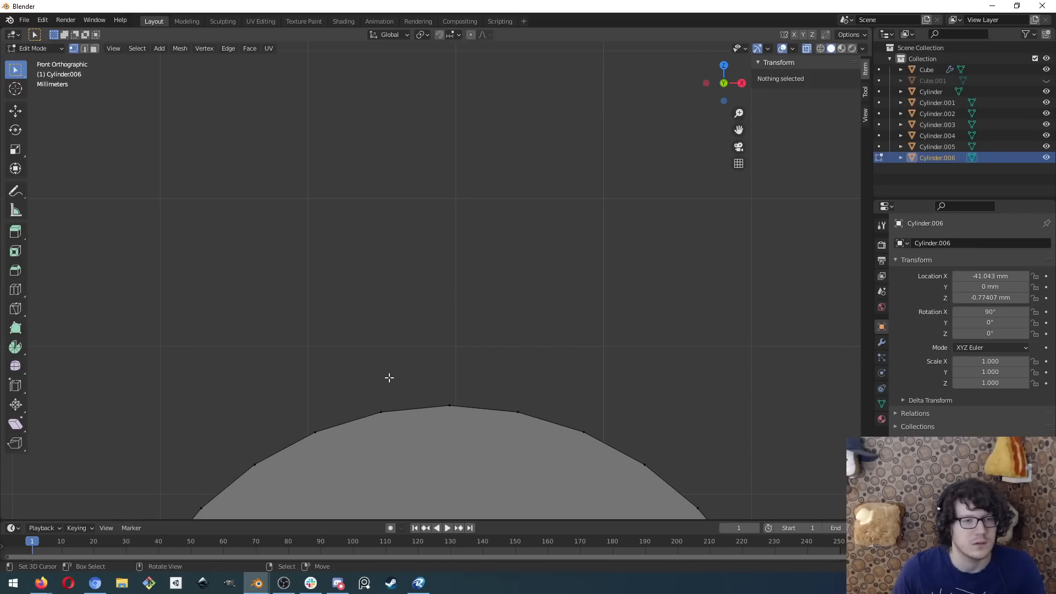
{"action": "left_click_drag", "start_coordinate": [335, 353], "coordinate": [556, 427]}
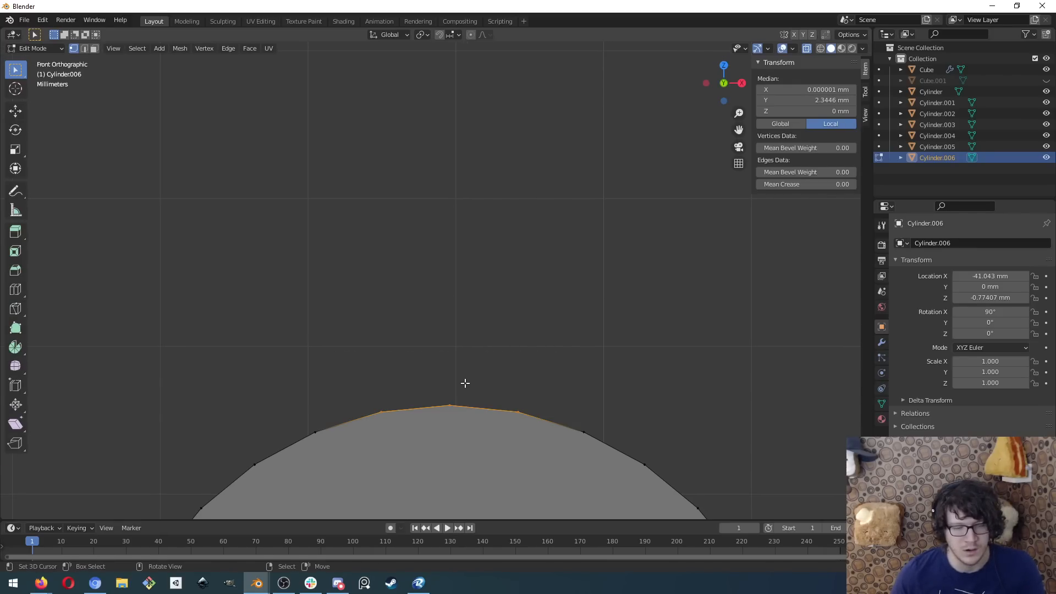
{"action": "key", "text": "g"}
{"action": "key", "text": "z"}
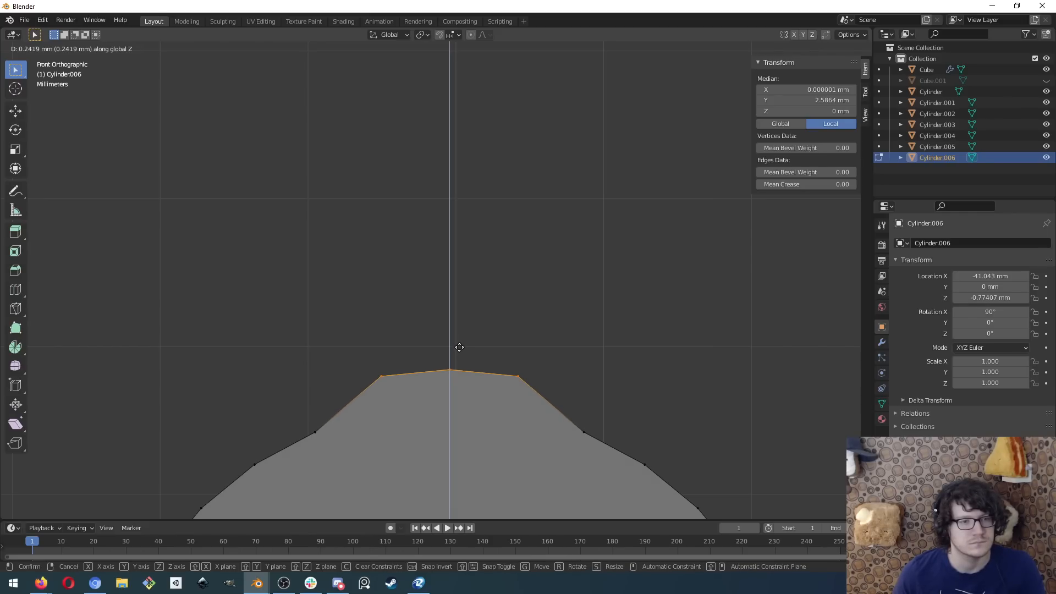
{"action": "left_click", "coordinate": [459, 347]}
- Select the next profile point on each side of the raised tip and move them up about 0.07 mm along Z
{"action": "left_click_drag", "start_coordinate": [271, 411], "coordinate": [633, 454]}
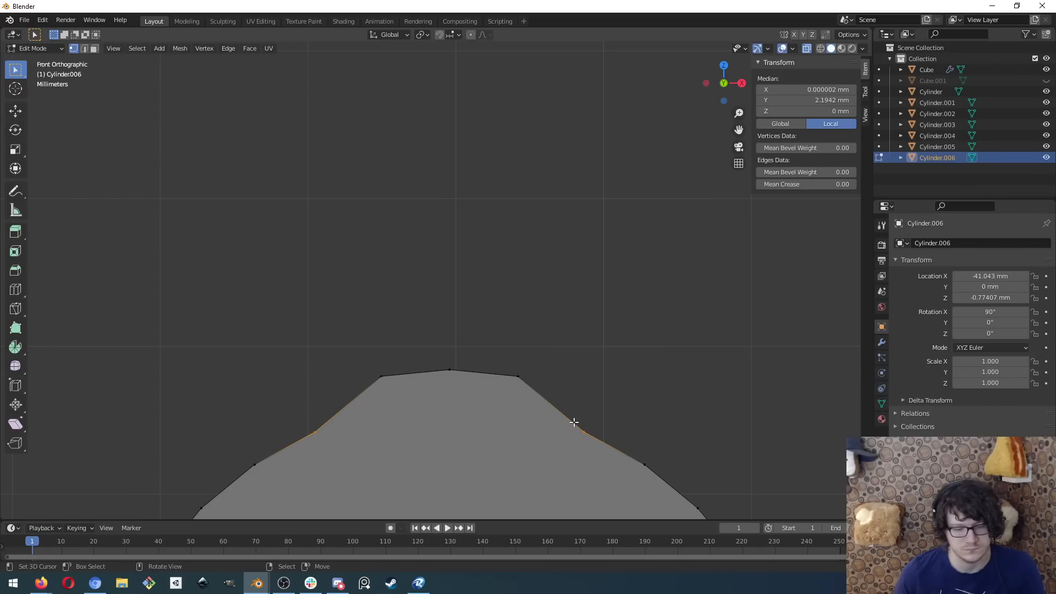
{"action": "key", "text": "g"}
{"action": "key", "text": "z"}
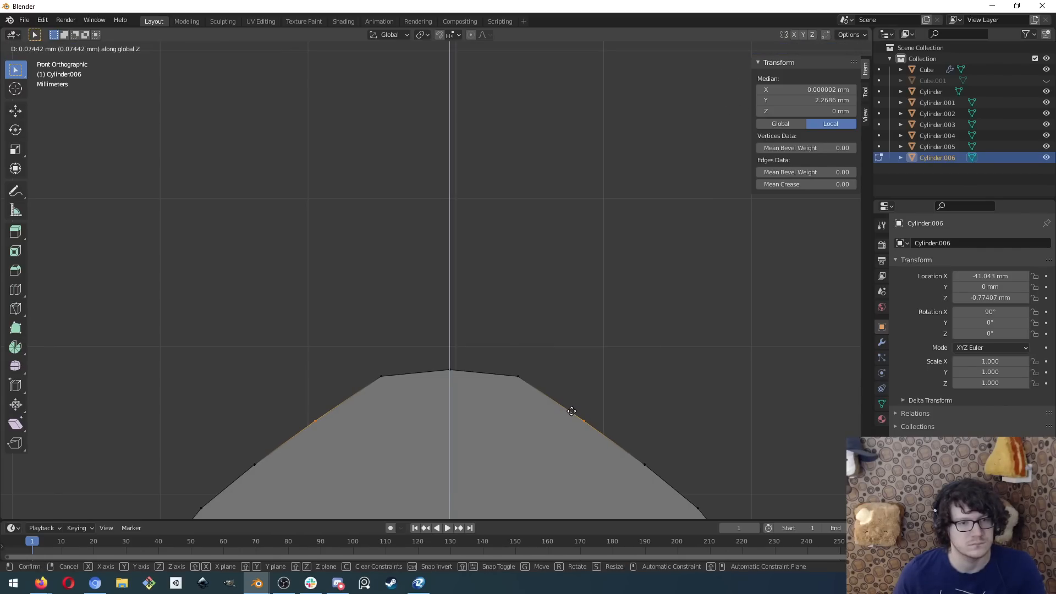
{"action": "left_click", "coordinate": [572, 411]}
{"action": "middle_click_drag", "start_coordinate": [442, 474], "coordinate": [431, 315]}
{"action": "key", "text": "KP_1"}
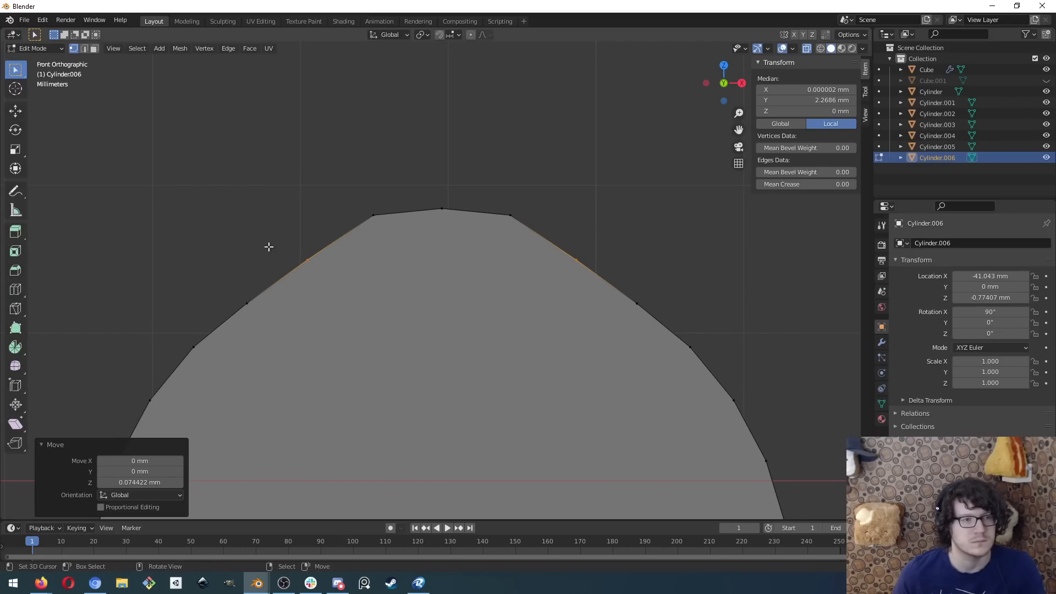
- Box-select the nine upper points of the cylinder profile and raise them together by 0.067 mm along Z
{"action": "key", "text": "b"}
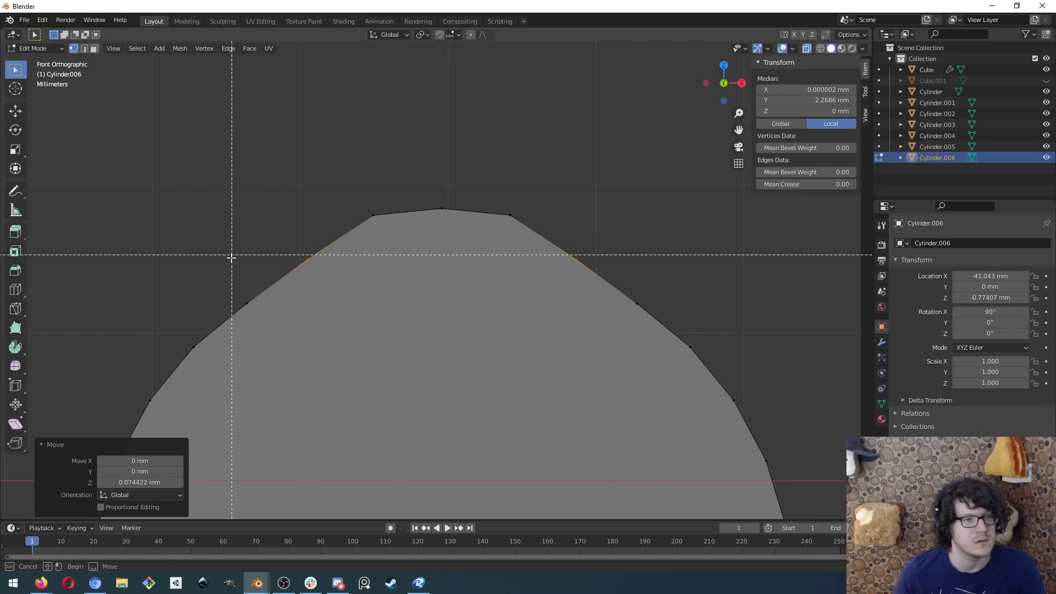
{"action": "left_click_drag", "start_coordinate": [178, 312], "coordinate": [132, 174]}
{"action": "key", "text": "b"}
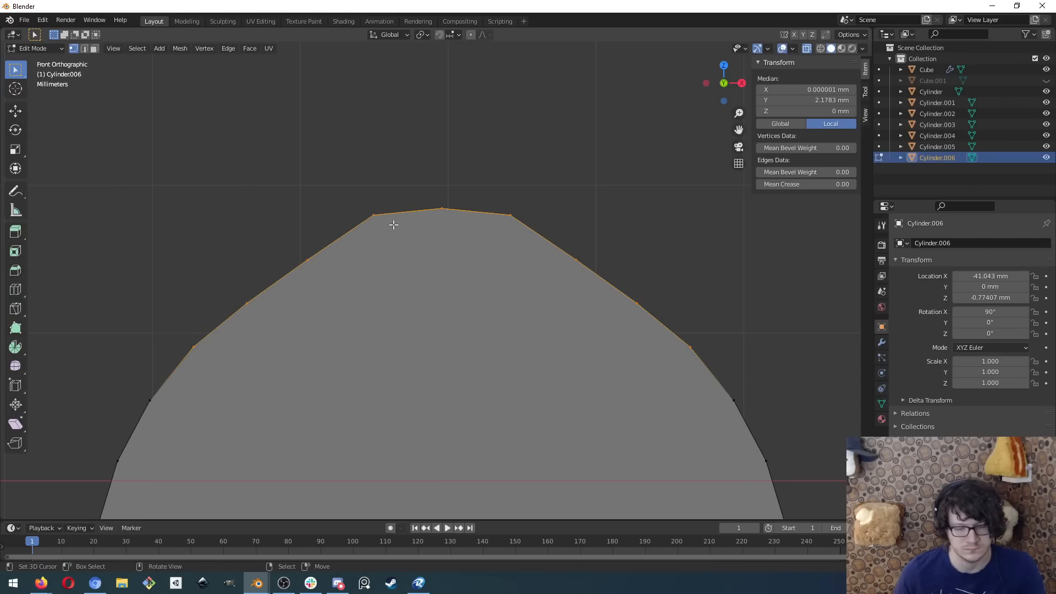
{"action": "key", "text": "g"}
{"action": "key", "text": "z"}
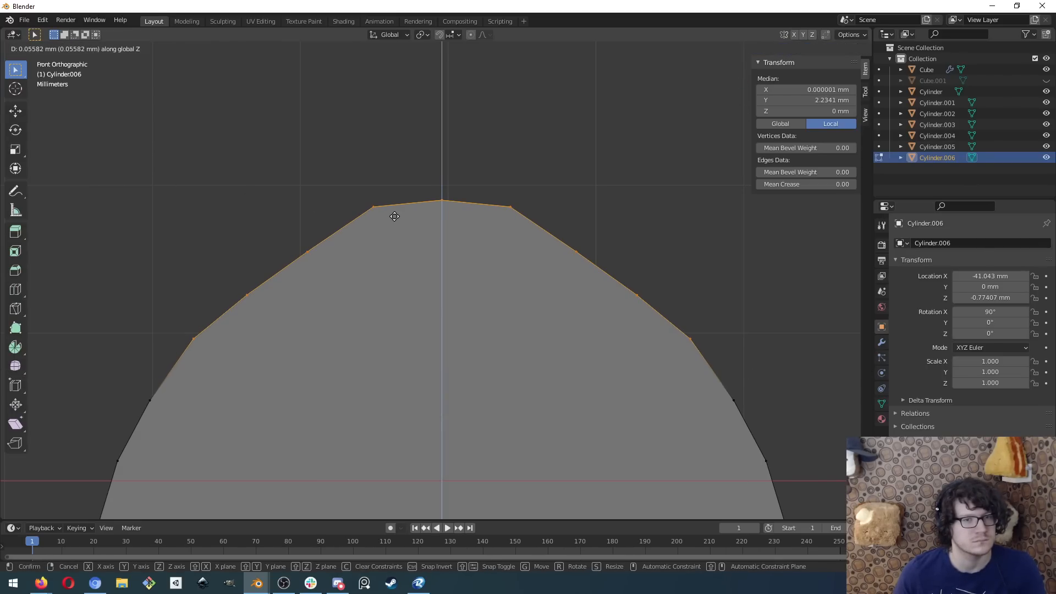
{"action": "left_click", "coordinate": [395, 215]}
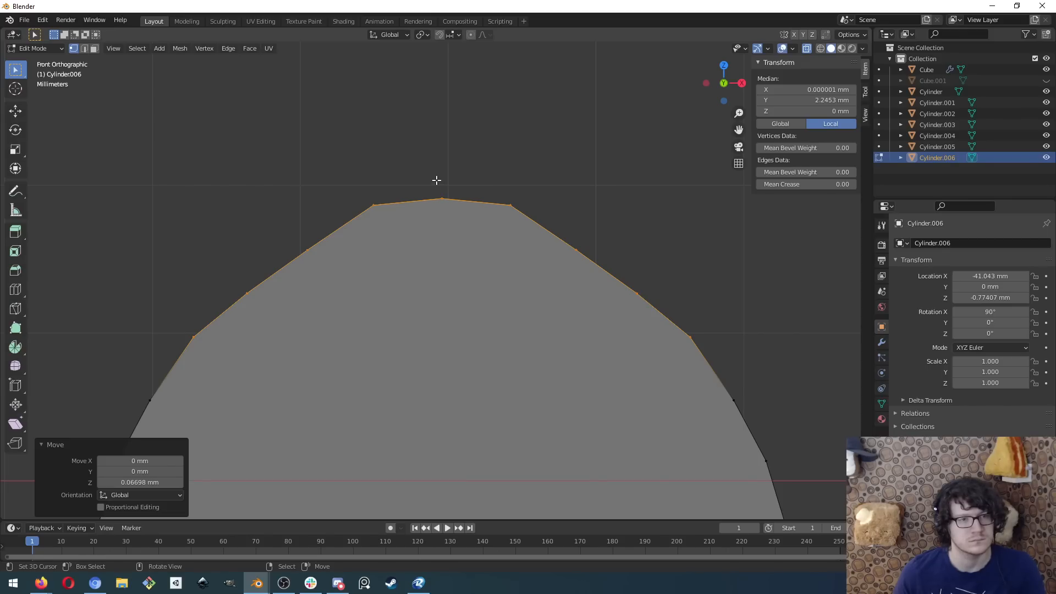
- Box-select only the topmost point of the cylinder profile through its length and raise it about 0.19 mm along Z
{"action": "left_click_drag", "start_coordinate": [432, 177], "coordinate": [460, 235]}
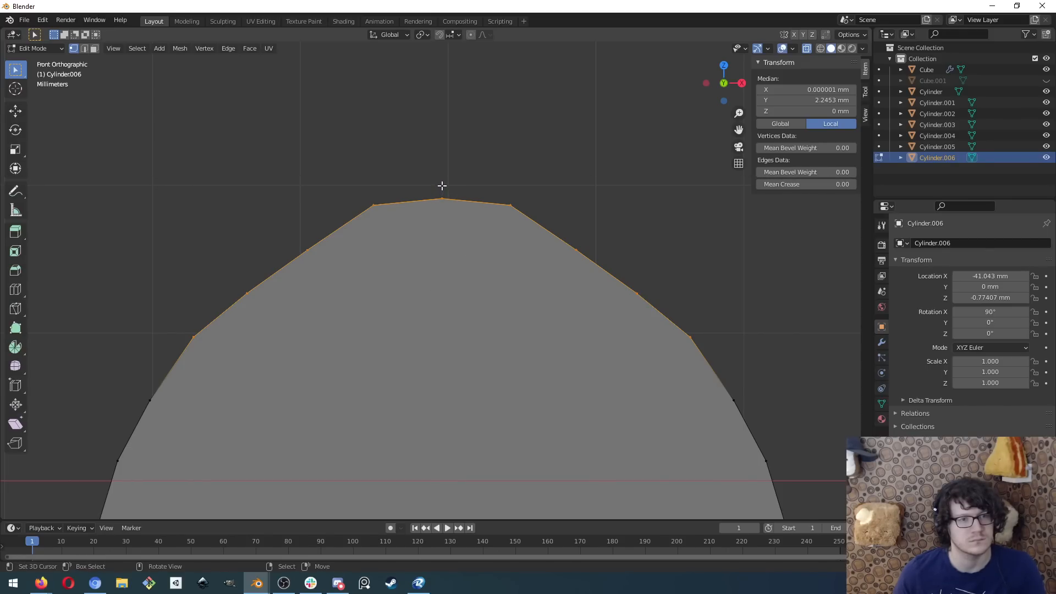
{"action": "key", "text": "alt+a"}
{"action": "key", "text": "b"}
{"action": "left_click_drag", "start_coordinate": [431, 175], "coordinate": [462, 233]}
{"action": "key", "text": "g"}
{"action": "key", "text": "z"}
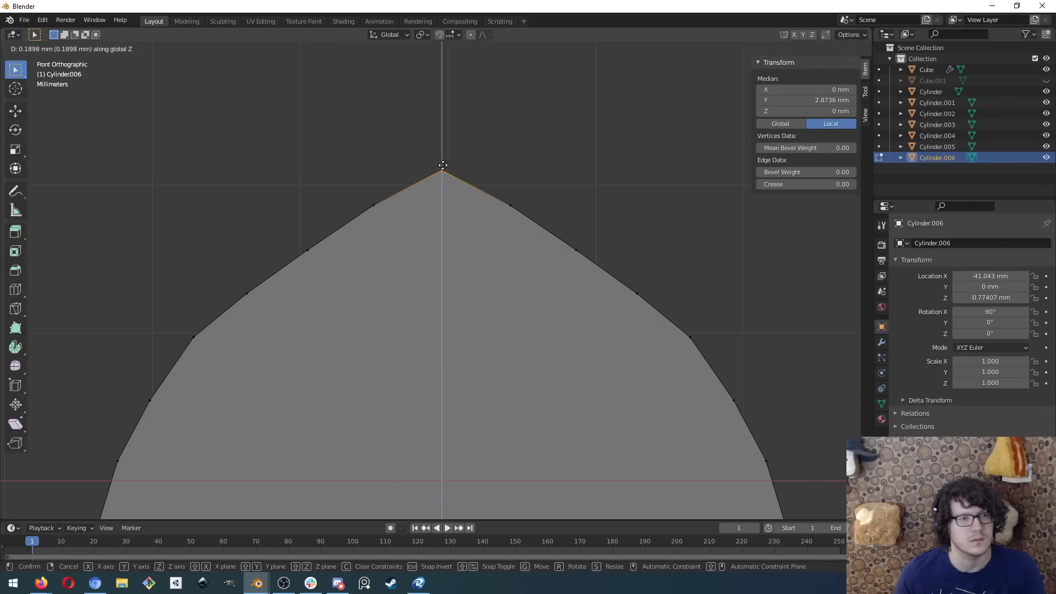
{"action": "left_click", "coordinate": [443, 165]}
- Unhide the 15 × 80 × 15 mm bar so it surrounds the teardrop cylinder
{"action": "mouse_move", "coordinate": [398, 179]}
{"action": "middle_mouse_down"}
{"action": "mouse_move", "coordinate": [368, 214]}
{"action": "mouse_move", "coordinate": [403, 215]}
{"action": "mouse_move", "coordinate": [412, 197]}
{"action": "mouse_move", "coordinate": [345, 199]}
{"action": "mouse_move", "coordinate": [387, 187]}
{"action": "middle_mouse_up"}
{"action": "key", "text": "shift+space"}
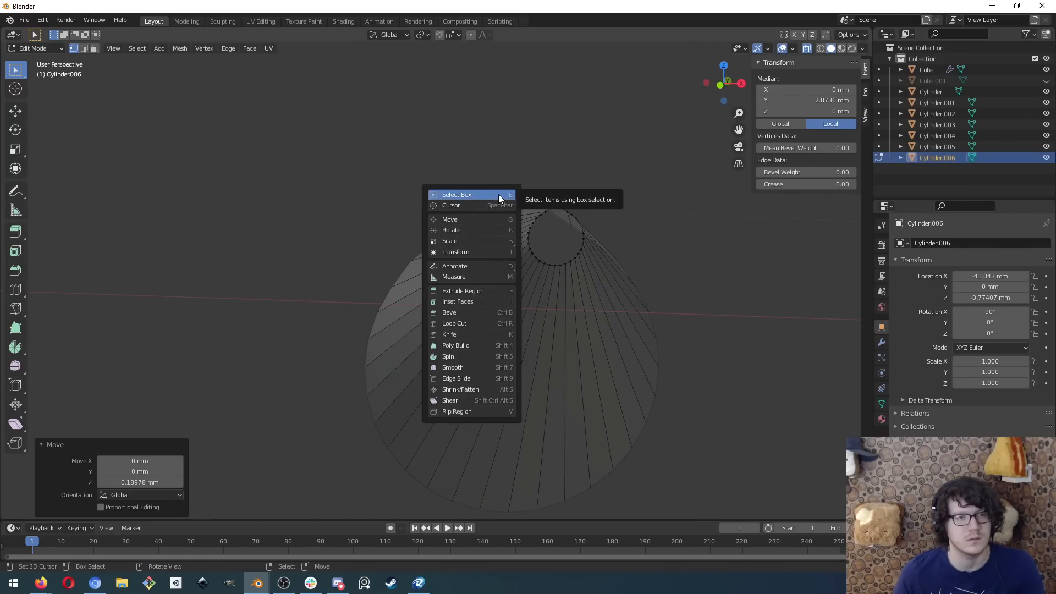
{"action": "left_click", "coordinate": [499, 194]}
{"action": "middle_click_drag", "start_coordinate": [436, 229], "coordinate": [501, 236]}
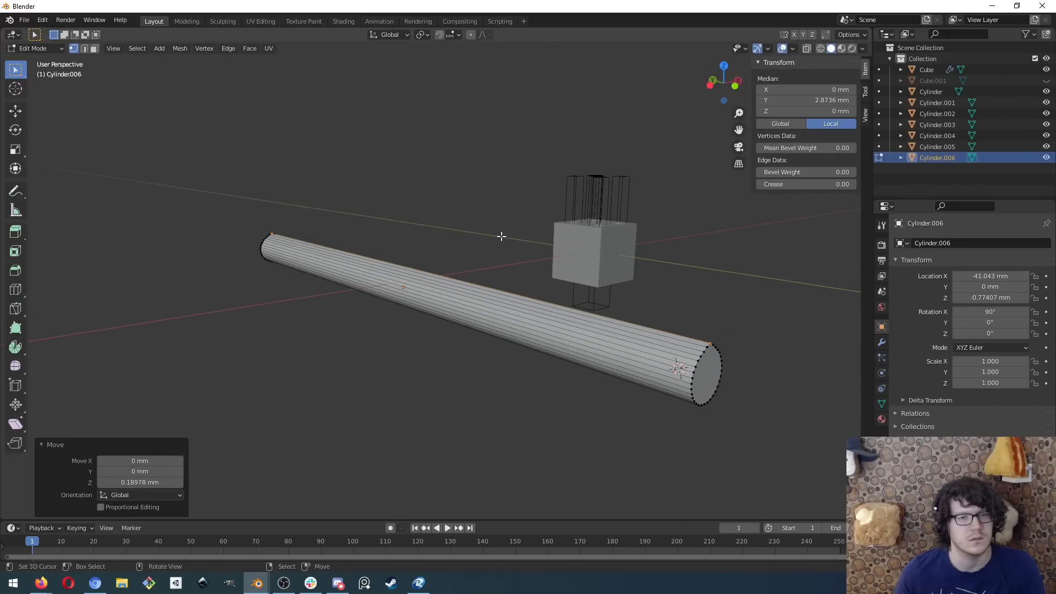
{"action": "middle_click_drag", "start_coordinate": [545, 267], "coordinate": [495, 255]}
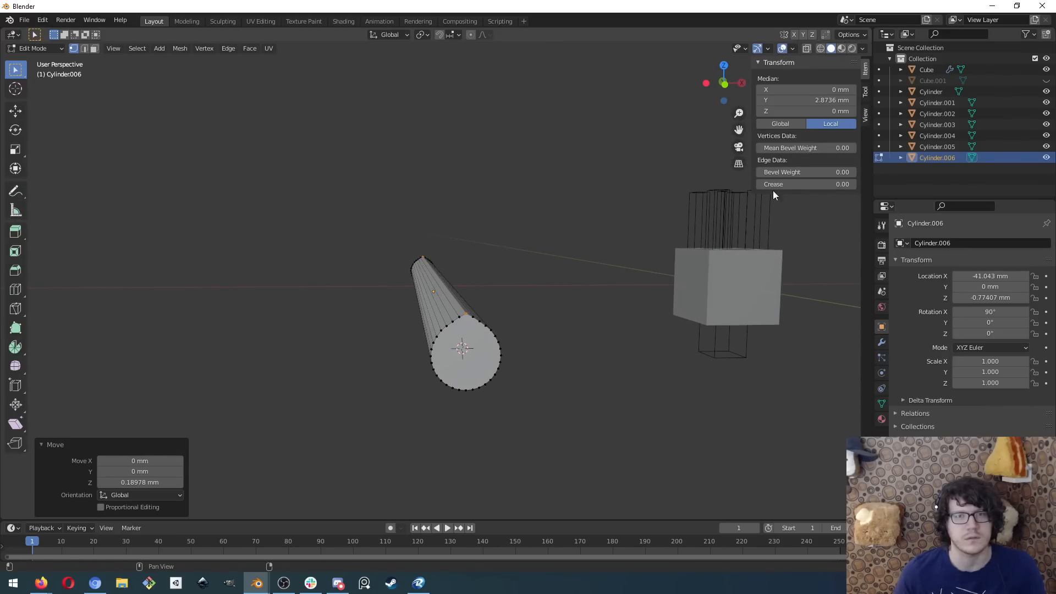
{"action": "left_click", "coordinate": [924, 82]}
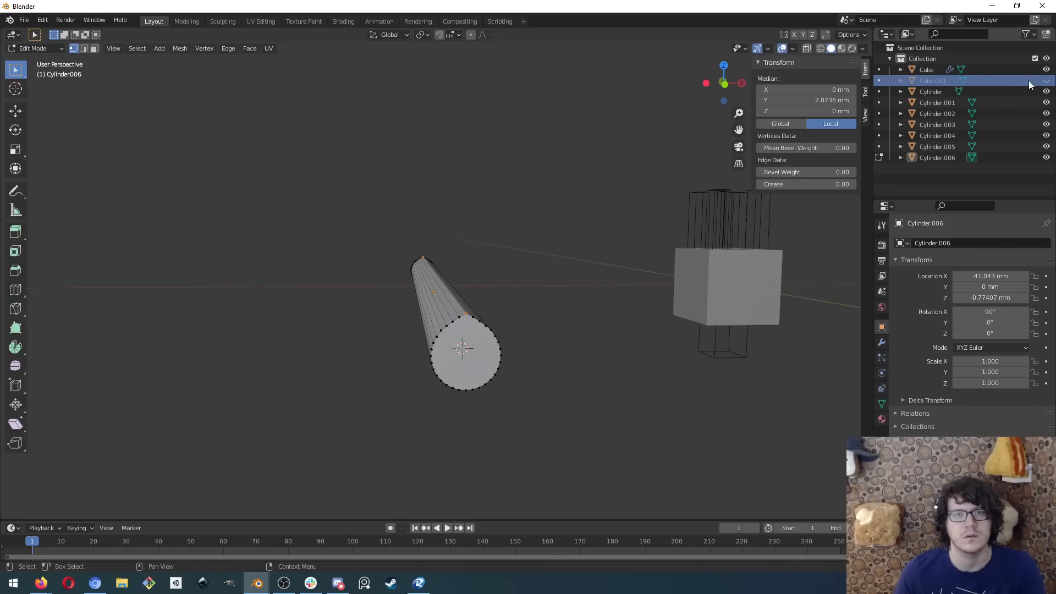
{"action": "left_click", "coordinate": [1046, 80]}
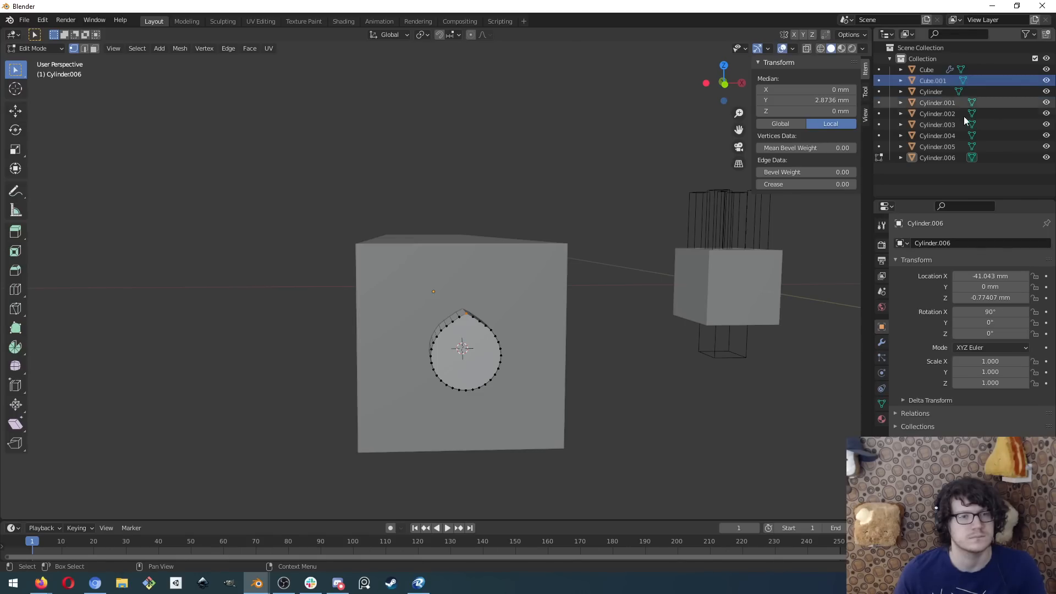
{"action": "scroll", "coordinate": [471, 328], "scroll_direction": "up", "scroll_amount": 5}
{"action": "middle_click_drag", "start_coordinate": [496, 430], "coordinate": [450, 380]}
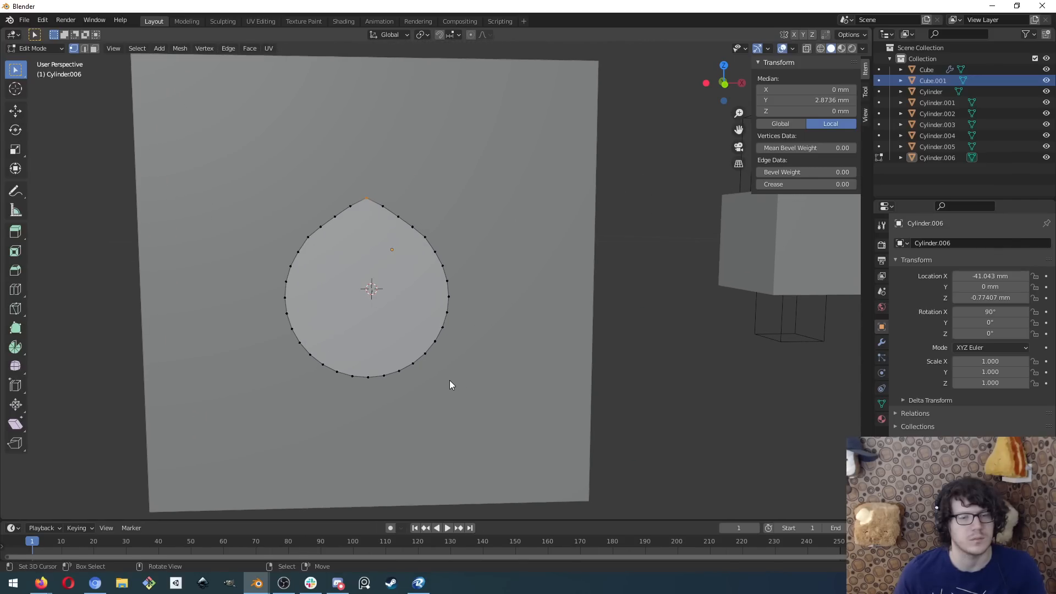
- From the front orthographic view, box-select the seven upper points of the visible teardrop profile and raise them 0.2 mm along Z
{"action": "key", "text": "KP_1"}
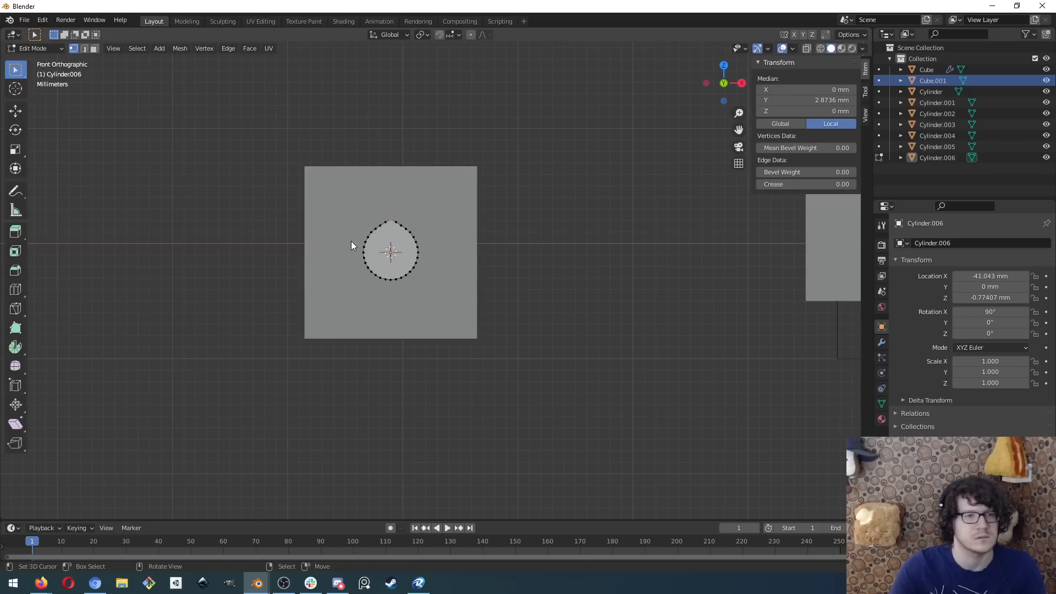
{"action": "scroll", "coordinate": [358, 236], "scroll_direction": "up", "scroll_amount": 3}
{"action": "scroll", "coordinate": [452, 302], "scroll_direction": "up", "scroll_amount": 4}
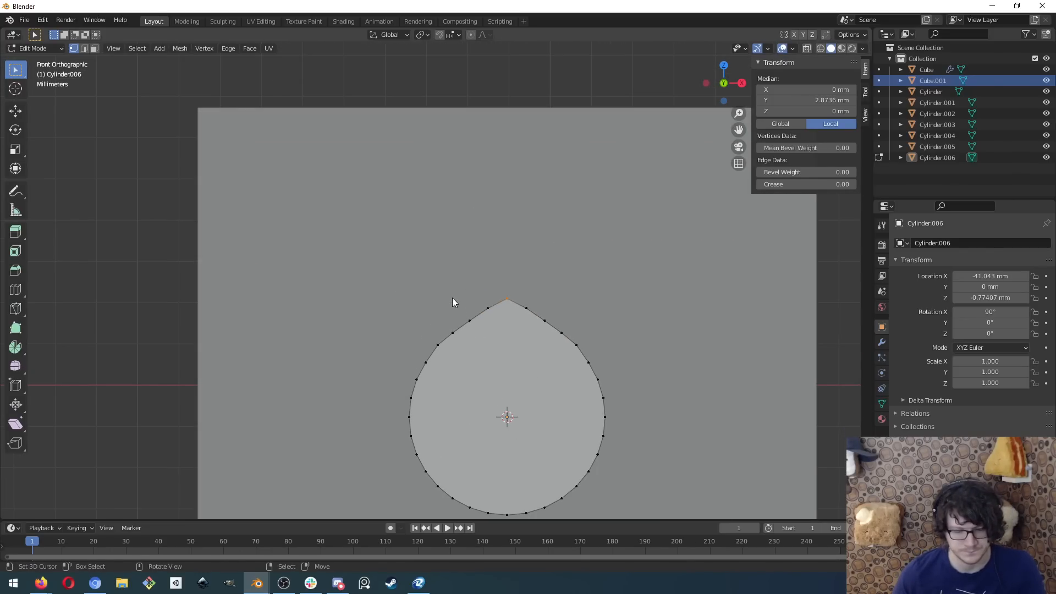
{"action": "key", "text": "b"}
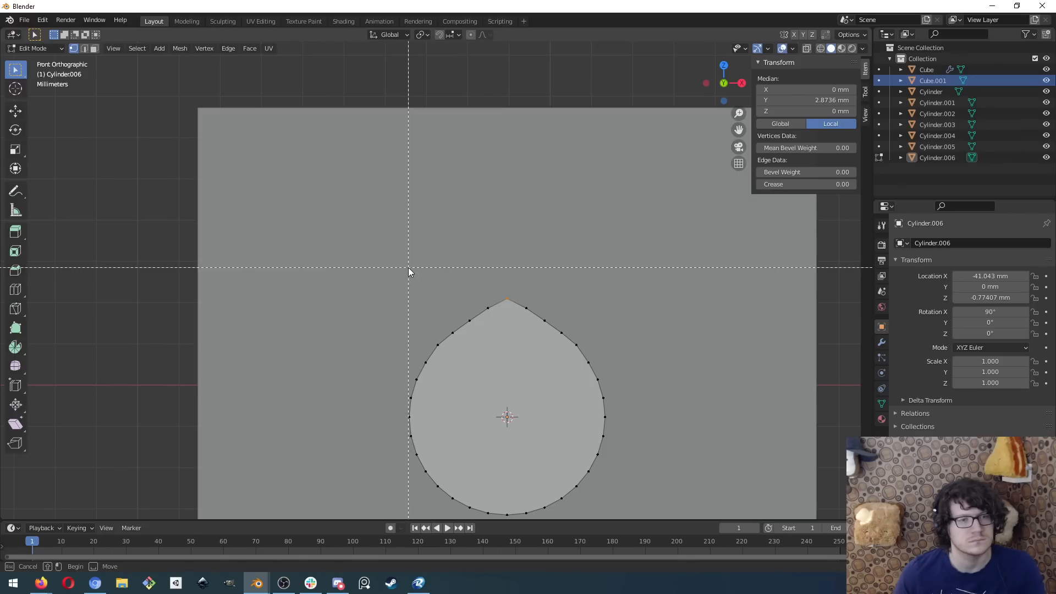
{"action": "left_click_drag", "start_coordinate": [416, 257], "coordinate": [416, 257]}
{"action": "left_click_drag", "start_coordinate": [538, 327], "coordinate": [589, 337]}
{"action": "key", "text": "g"}
{"action": "key", "text": "z"}
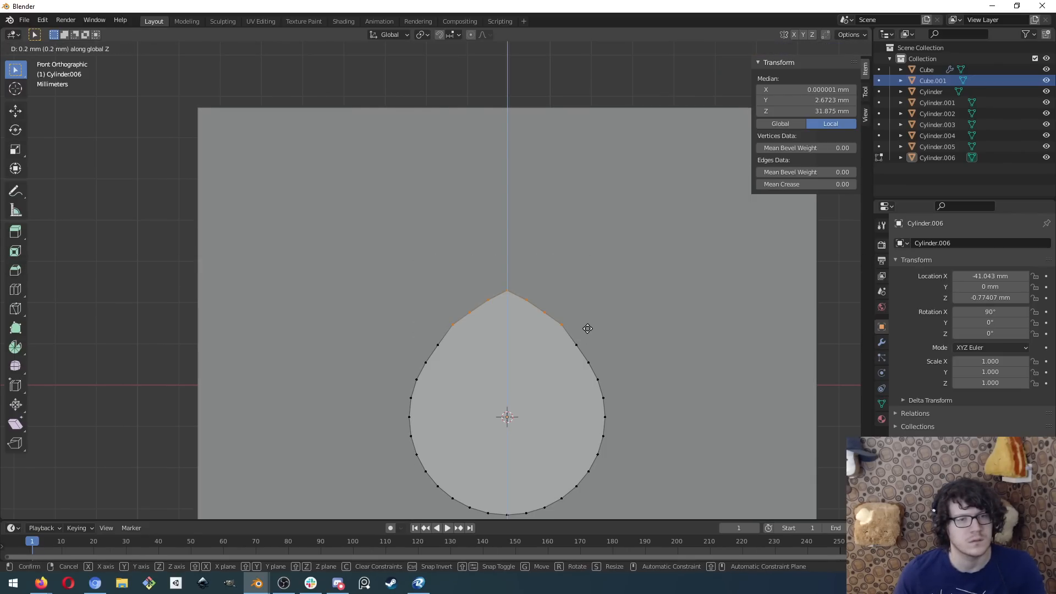
{"action": "left_click", "coordinate": [587, 328]}
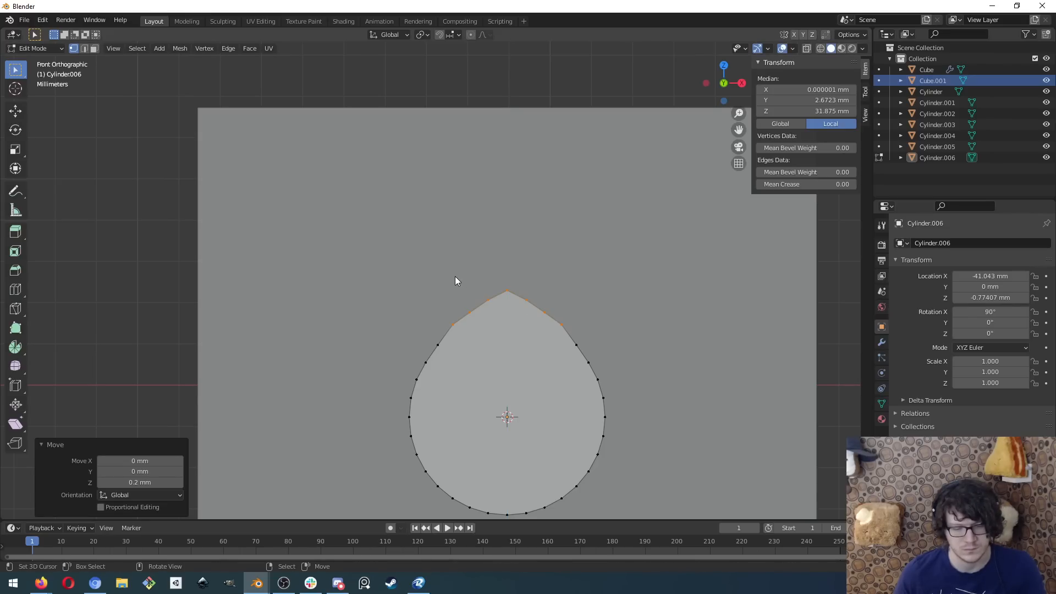
- Box-select only the five uppermost profile points and raise them about 0.187 mm along Z
{"action": "key", "text": "alt+a"}
{"action": "key", "text": "b"}
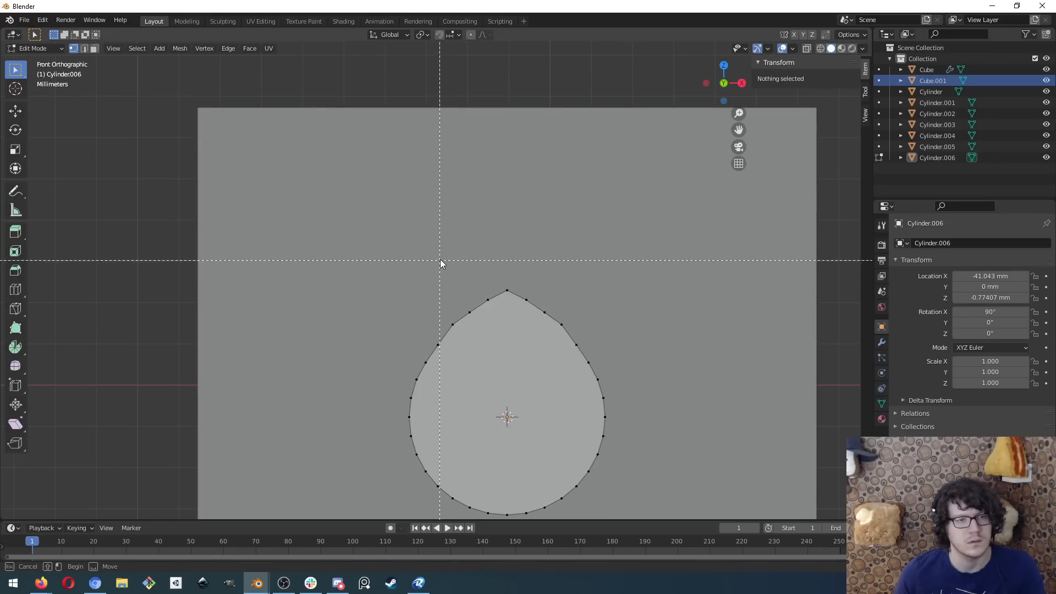
{"action": "left_click_drag", "start_coordinate": [454, 253], "coordinate": [554, 319]}
{"action": "key", "text": "g"}
{"action": "key", "text": "z"}
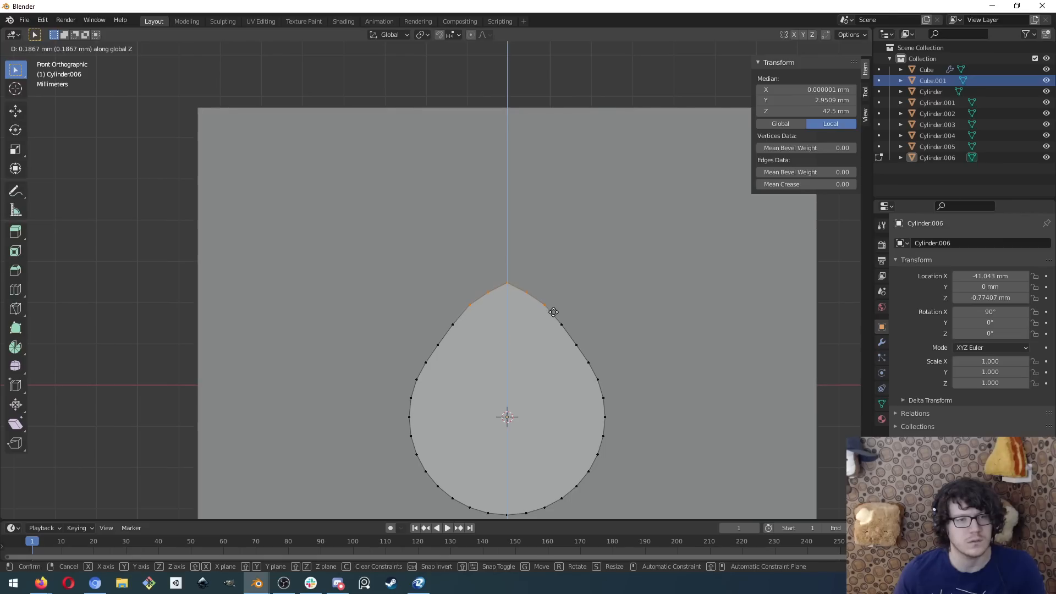
{"action": "left_click", "coordinate": [553, 312]}
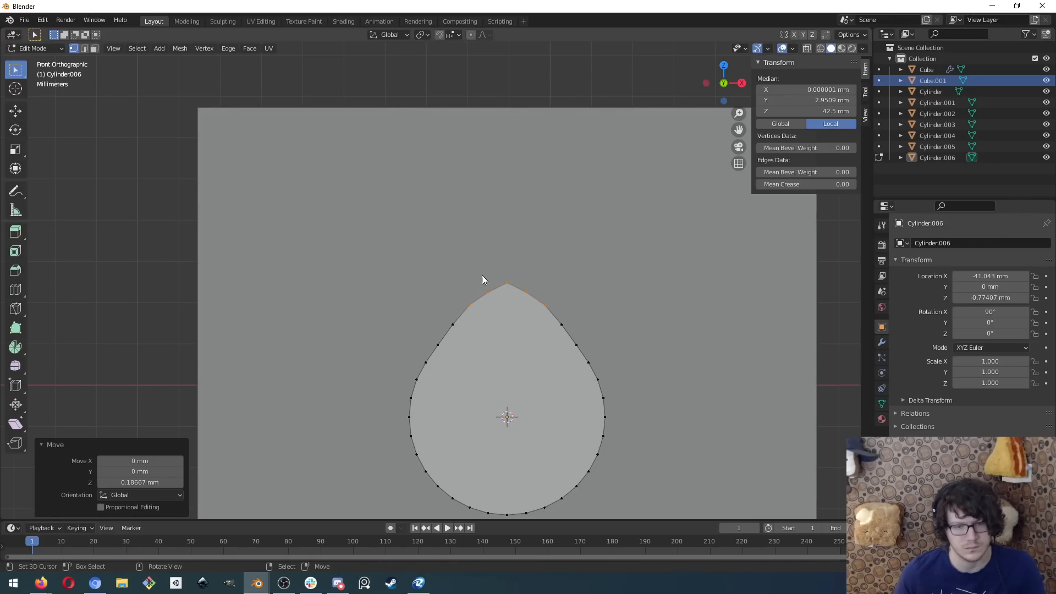
{"action": "key", "text": "g"}
{"action": "key", "text": "Escape"}
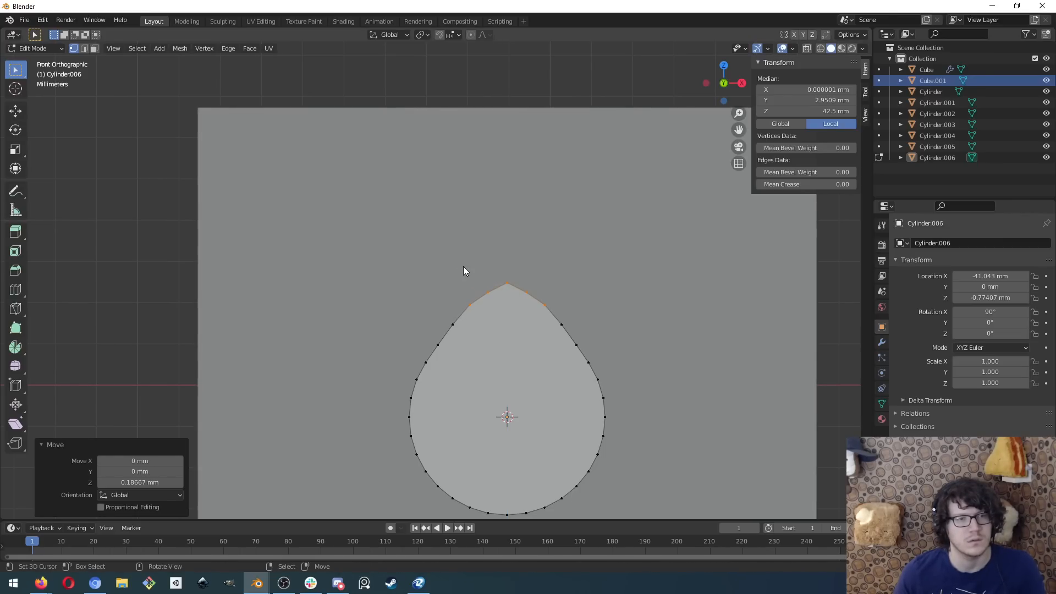
- Box-select only the three uppermost profile points and raise them about 0.187 mm along Z
{"action": "key", "text": "a"}
{"action": "key", "text": "alt+a"}
{"action": "key", "text": "b"}
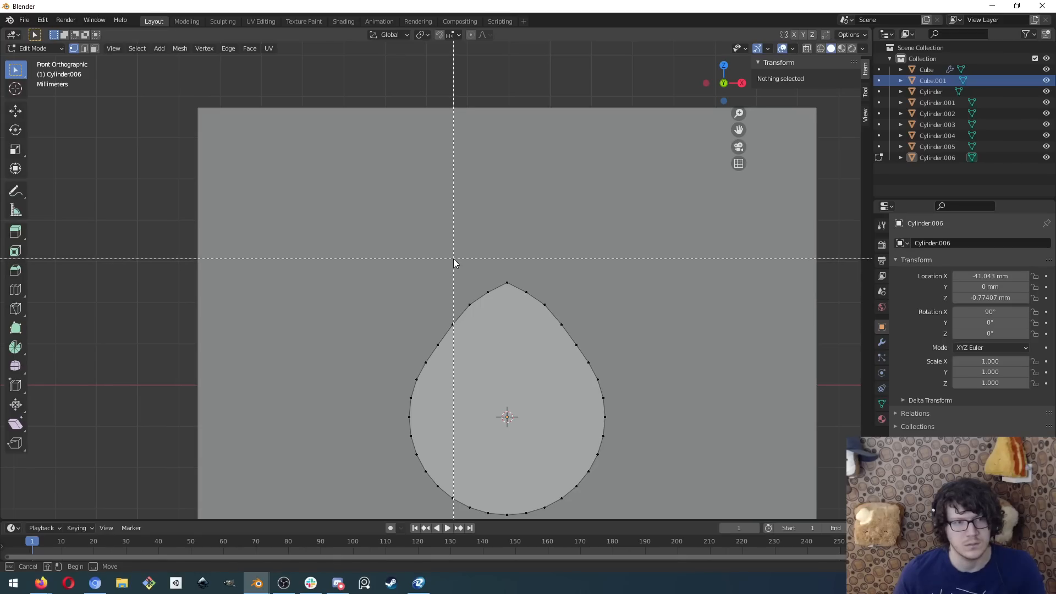
{"action": "left_click_drag", "start_coordinate": [453, 259], "coordinate": [539, 298]}
{"action": "key", "text": "g"}
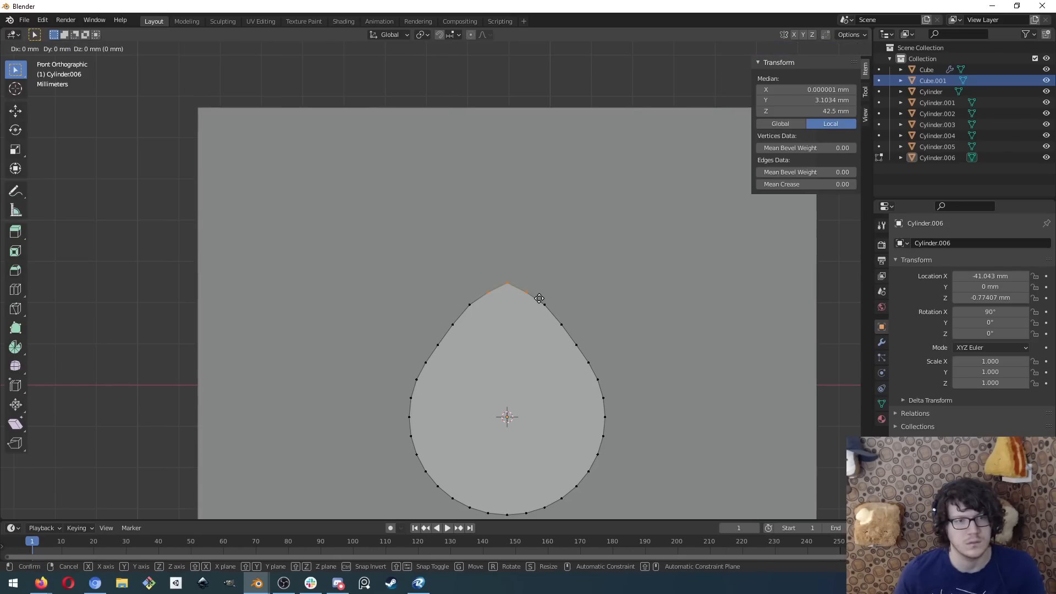
{"action": "key", "text": "z"}
{"action": "left_click", "coordinate": [538, 290]}
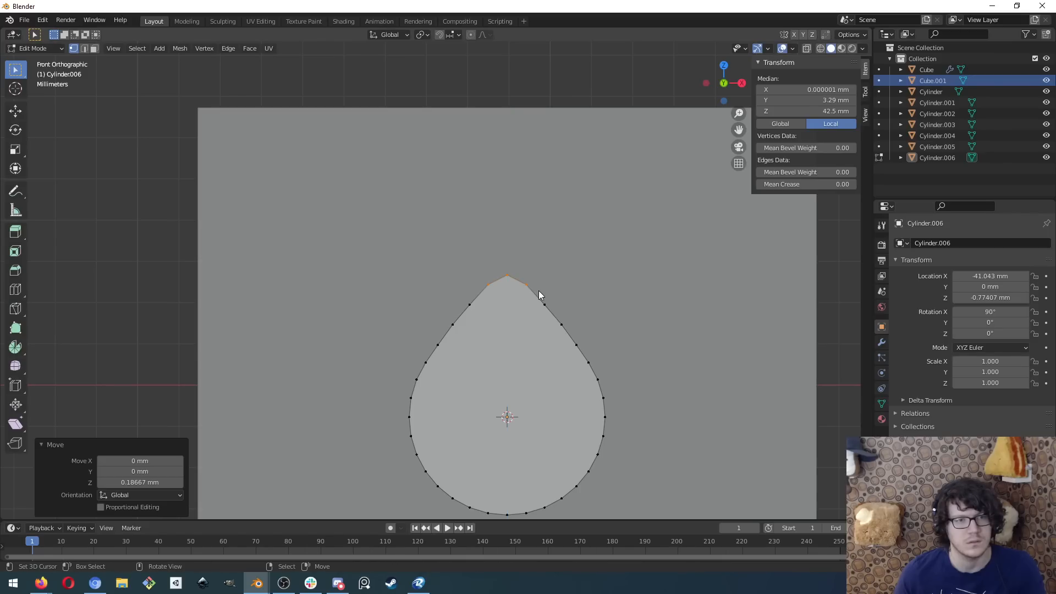
- Select just the tip point of the teardrop, raise it about 0.227 mm along Z, and return to Object Mode
{"action": "right_click", "coordinate": [465, 266], "text": "shift"}
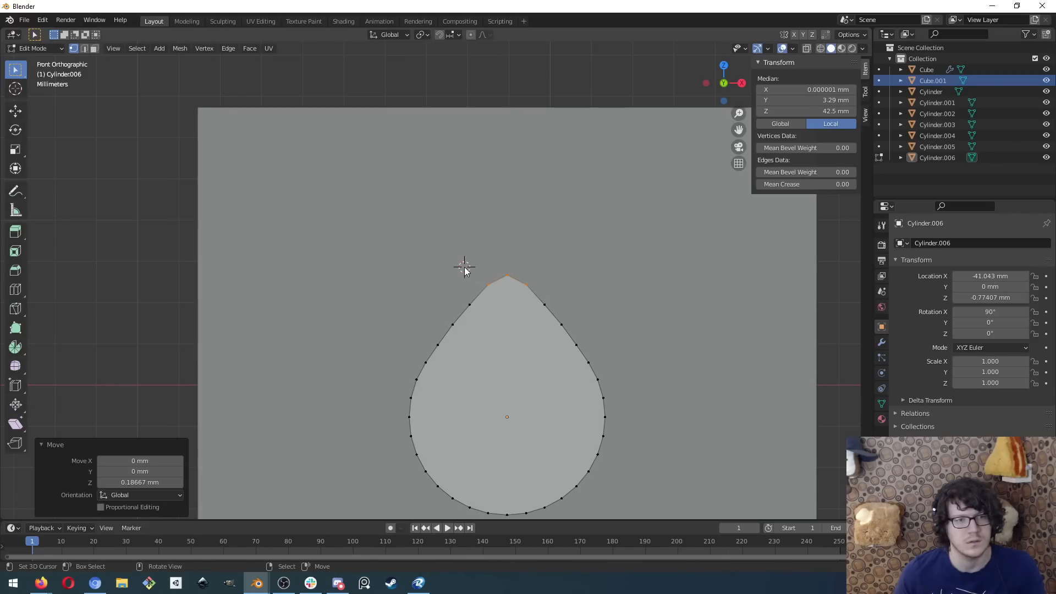
{"action": "left_click", "coordinate": [499, 269]}
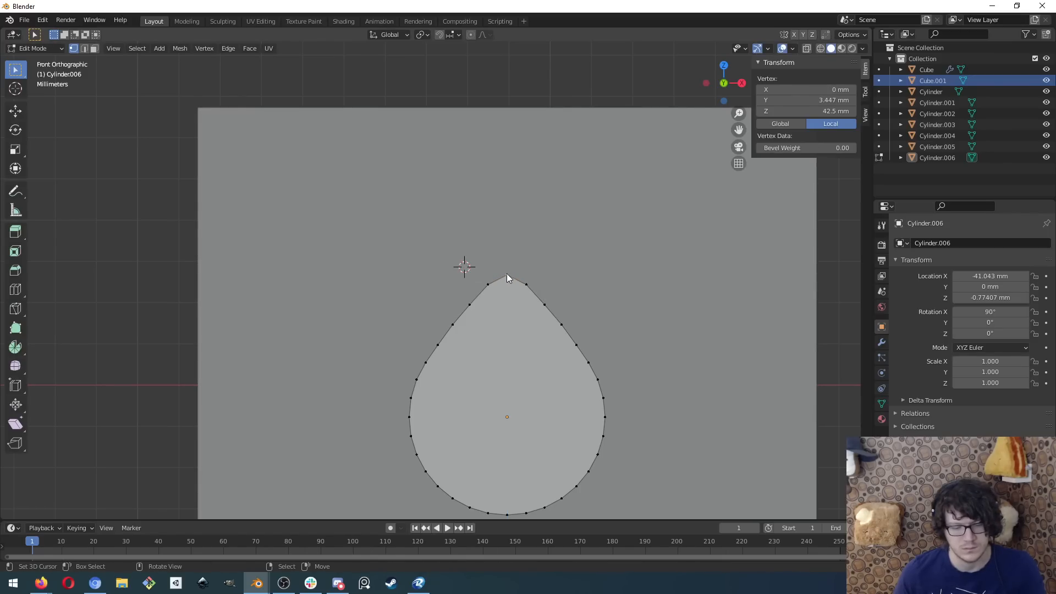
{"action": "key", "text": "alt+a"}
{"action": "key", "text": "b"}
{"action": "left_click_drag", "start_coordinate": [494, 261], "coordinate": [515, 282]}
{"action": "key", "text": "g"}
{"action": "key", "text": "z"}
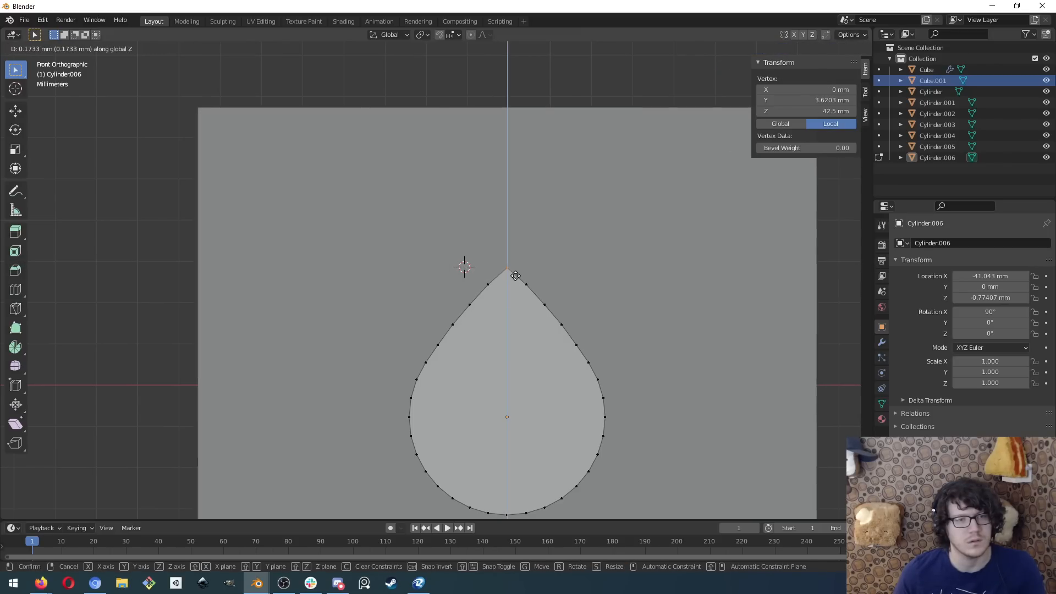
{"action": "left_click", "coordinate": [515, 273]}
{"action": "scroll", "coordinate": [567, 279], "scroll_direction": "down", "scroll_amount": 3}
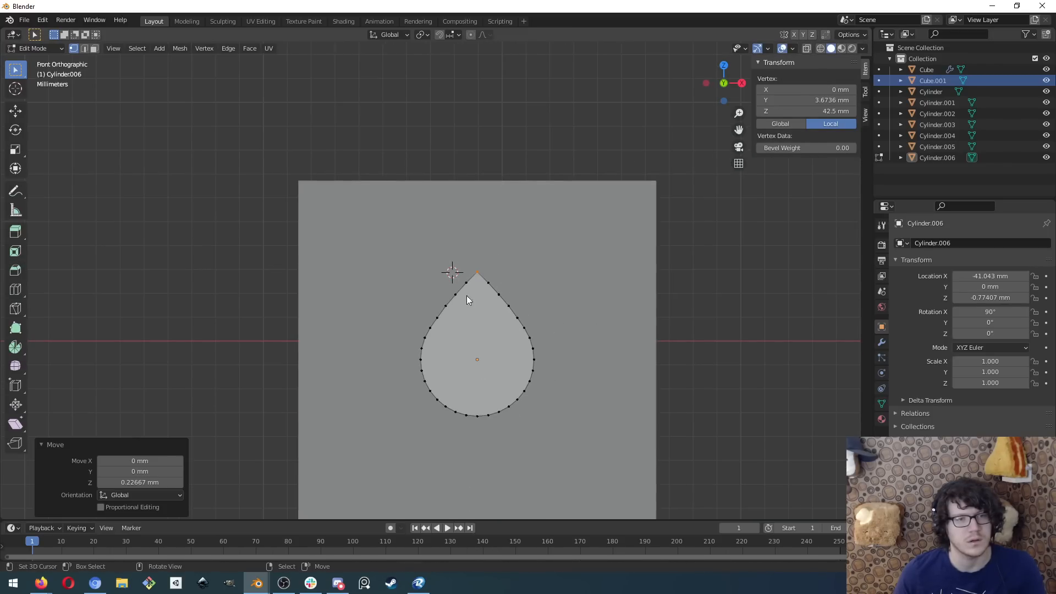
{"action": "middle_click_drag", "start_coordinate": [467, 295], "coordinate": [421, 319]}
{"action": "mouse_move", "coordinate": [560, 325]}
{"action": "middle_mouse_down"}
{"action": "mouse_move", "coordinate": [605, 313]}
{"action": "mouse_move", "coordinate": [570, 328]}
{"action": "middle_mouse_up"}
{"action": "scroll", "coordinate": [605, 313], "scroll_direction": "down", "scroll_amount": 4}
{"action": "scroll", "coordinate": [605, 313], "scroll_direction": "down", "scroll_amount": 2}
{"action": "key", "text": "Tab"}
- Try a boolean difference on the bar and teardrop cylinder with the cylinder as the active object
{"action": "left_click", "coordinate": [255, 388]}
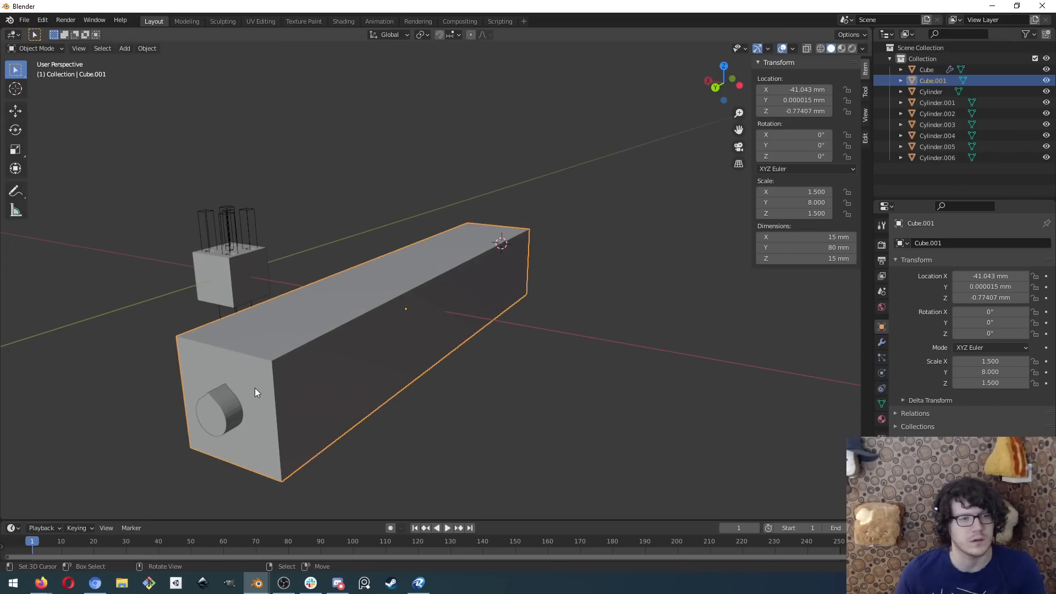
{"action": "left_click", "coordinate": [227, 407], "text": "shift"}
{"action": "key", "text": "ctrl+KP_Subtract"}
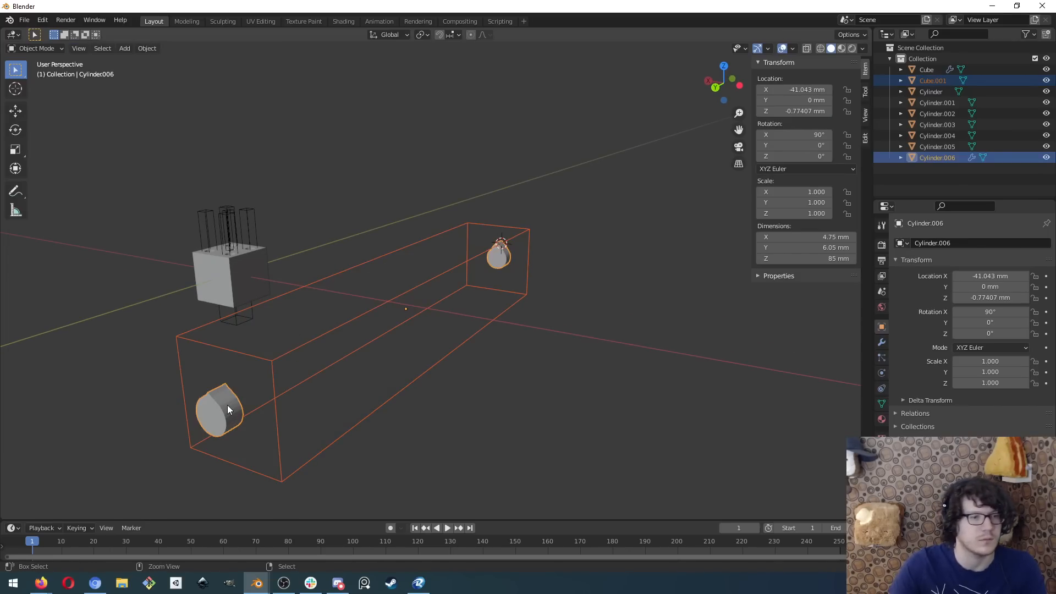
{"action": "key", "text": "ctrl+z"}
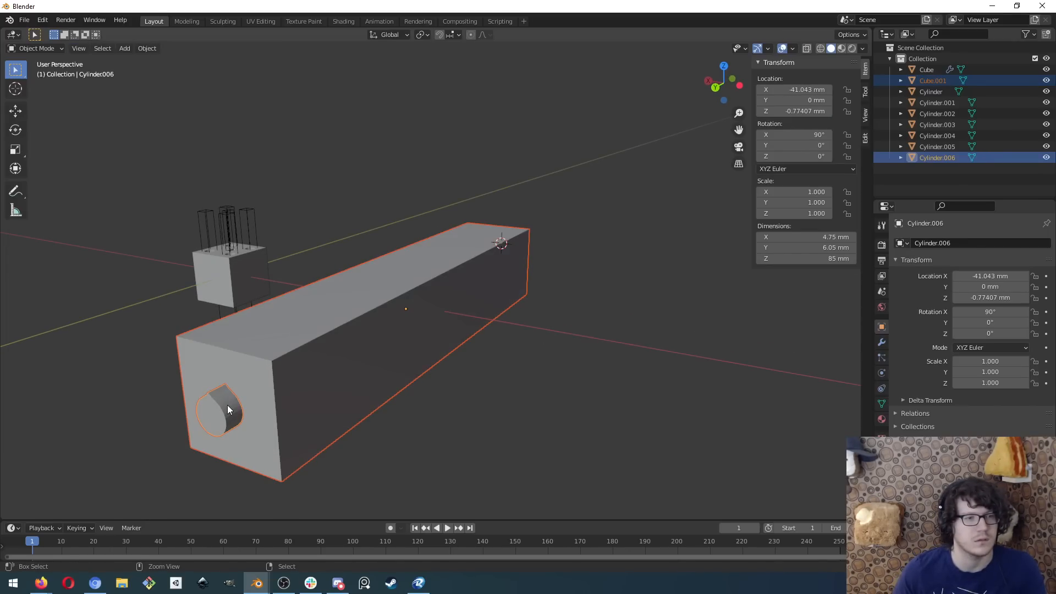
{"action": "key", "text": "ctrl+z"}
- Subtract the teardrop cylinder from the bar with a boolean difference, making the bar the active object
{"action": "left_click", "coordinate": [41, 433]}
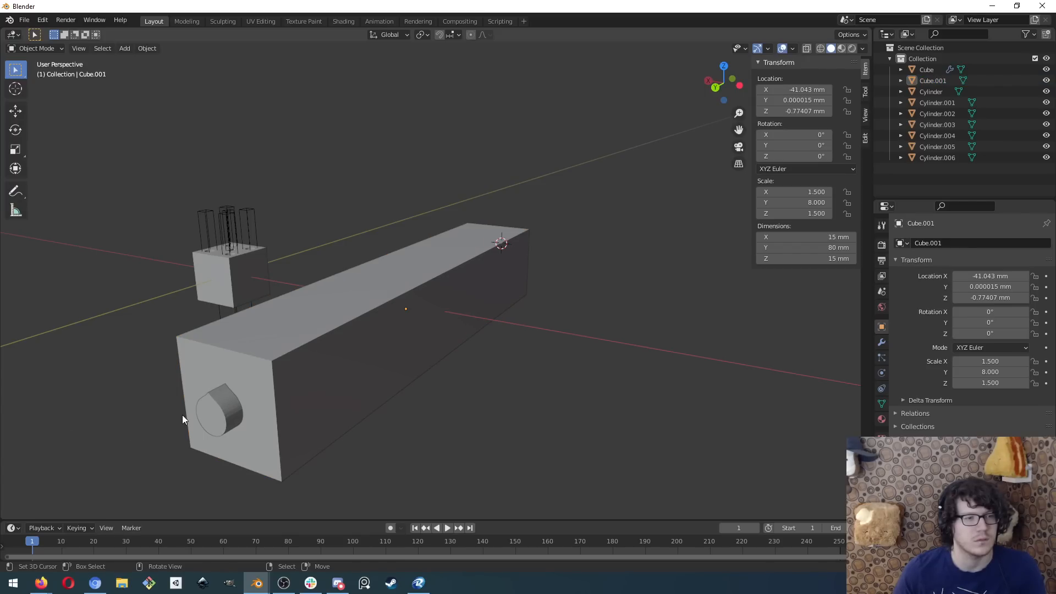
{"action": "left_click", "coordinate": [206, 410]}
{"action": "left_click", "coordinate": [265, 325], "text": "shift"}
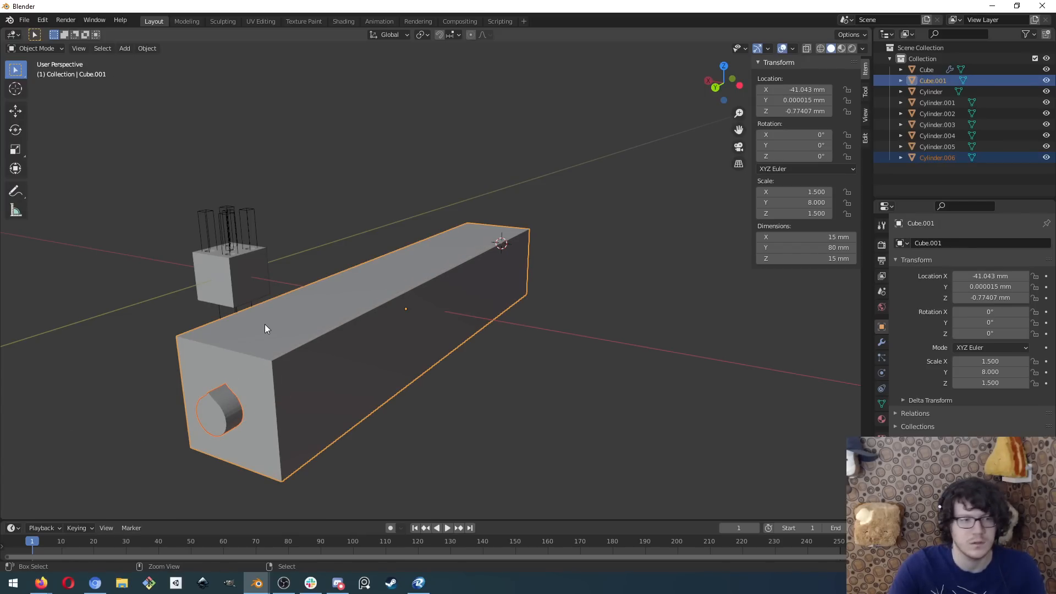
{"action": "key", "text": "ctrl+shift+minus"}
{"action": "middle_click_drag", "start_coordinate": [191, 314], "coordinate": [216, 302]}
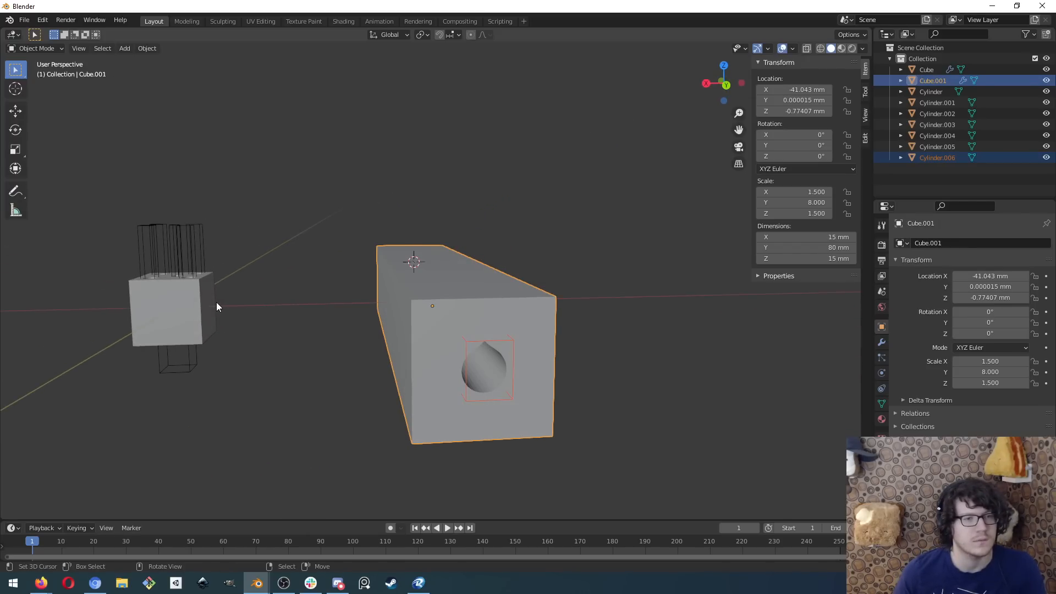
- Select only the bar with the teardrop hole and start an STL export of it
{"action": "key", "text": "alt+a"}
{"action": "left_click", "coordinate": [408, 339]}
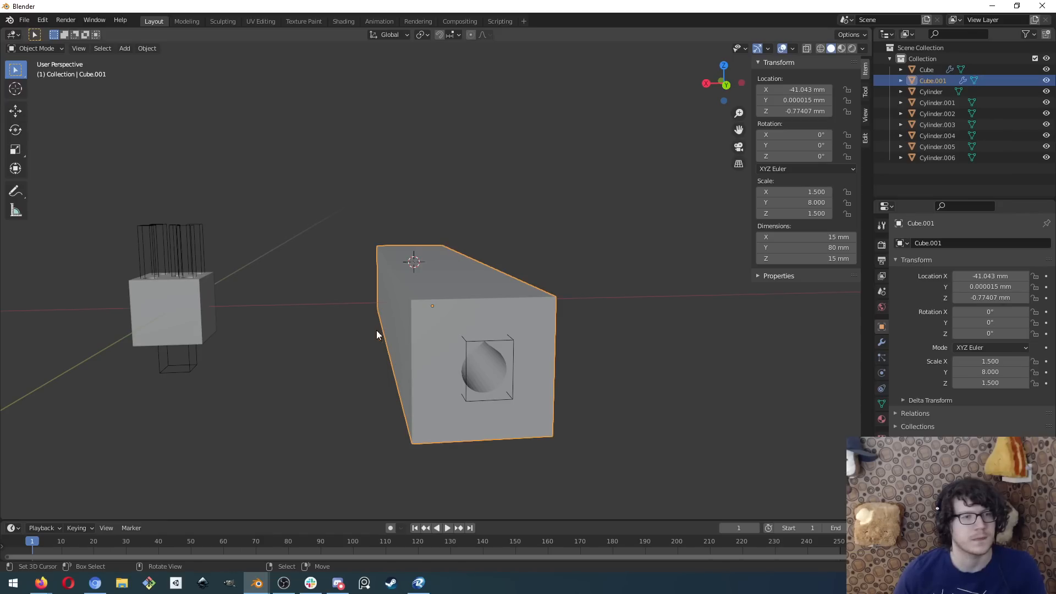
{"action": "left_click", "coordinate": [29, 21]}
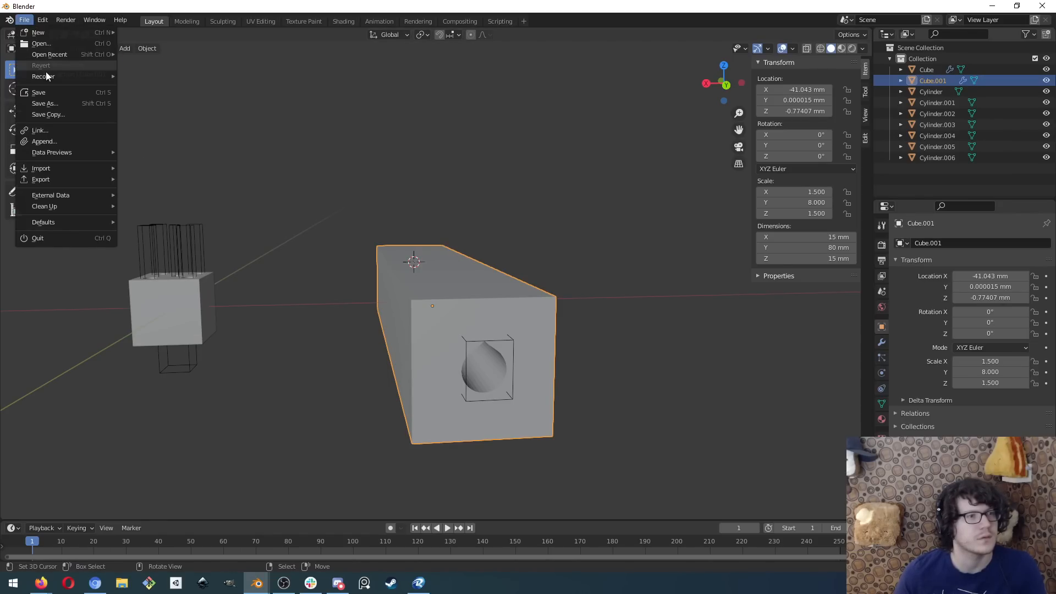
{"action": "mouse_move", "coordinate": [76, 177]}
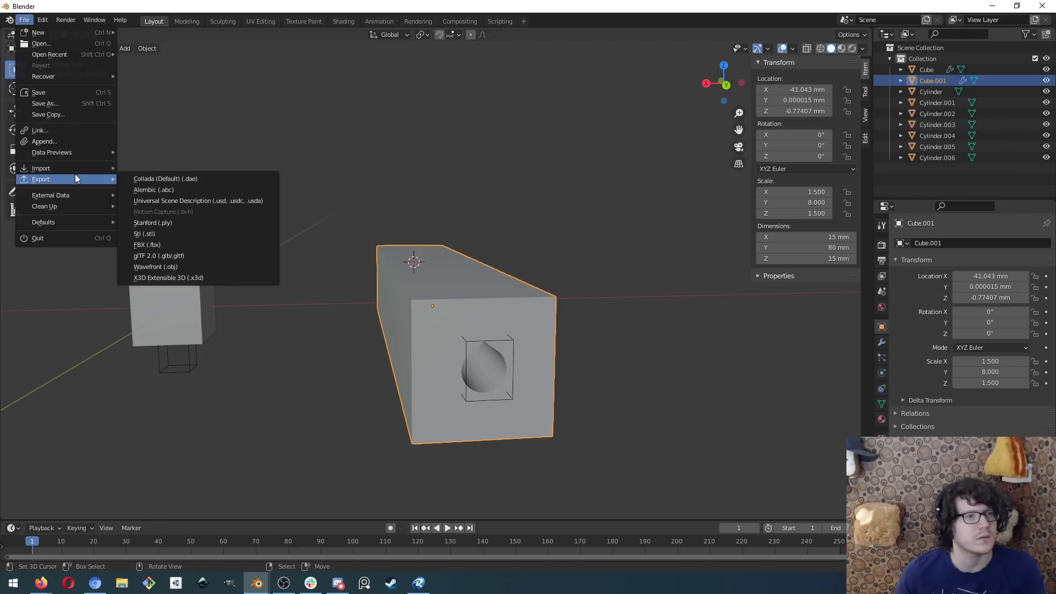
{"action": "left_click", "coordinate": [216, 233]}
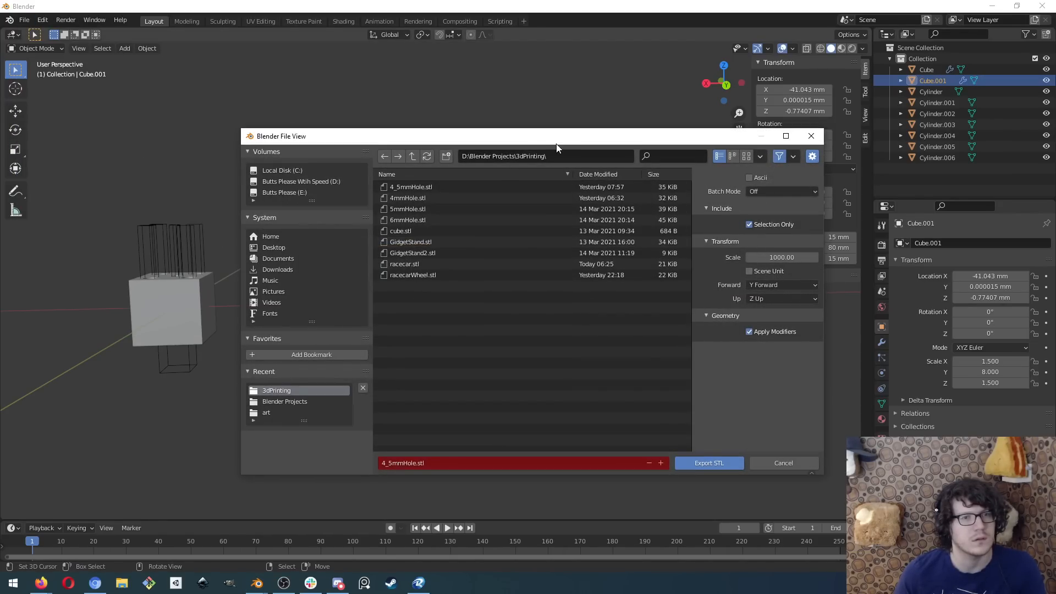
- Name the export file TestLongHole.stl and export it to the 3dPrinting folder
{"action": "left_click", "coordinate": [411, 466]}
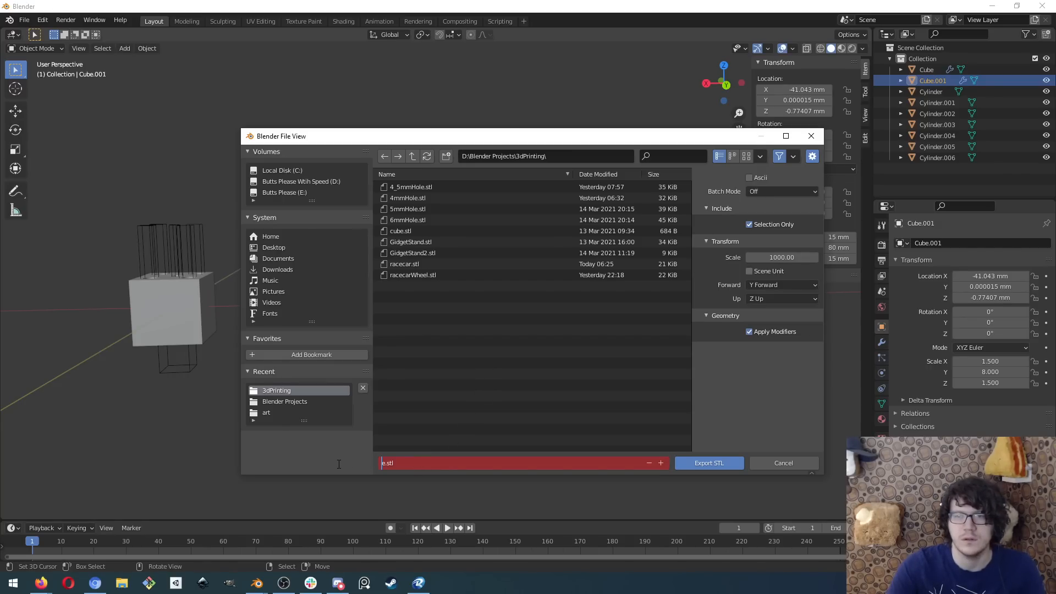
{"action": "key", "text": "BackSpace"}
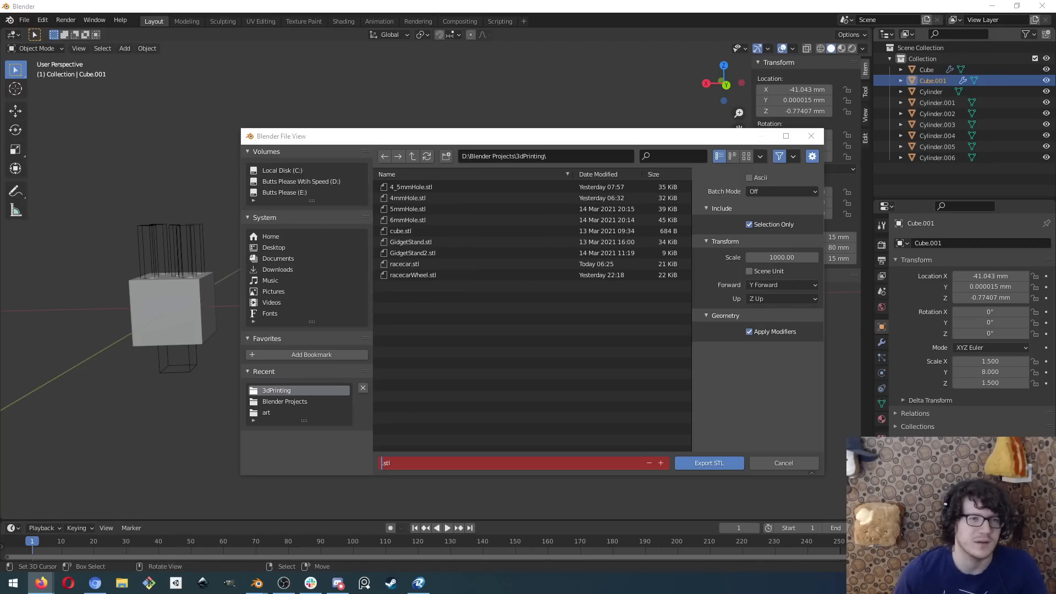
{"action": "left_click_drag", "start_coordinate": [500, 137], "coordinate": [486, 120]}
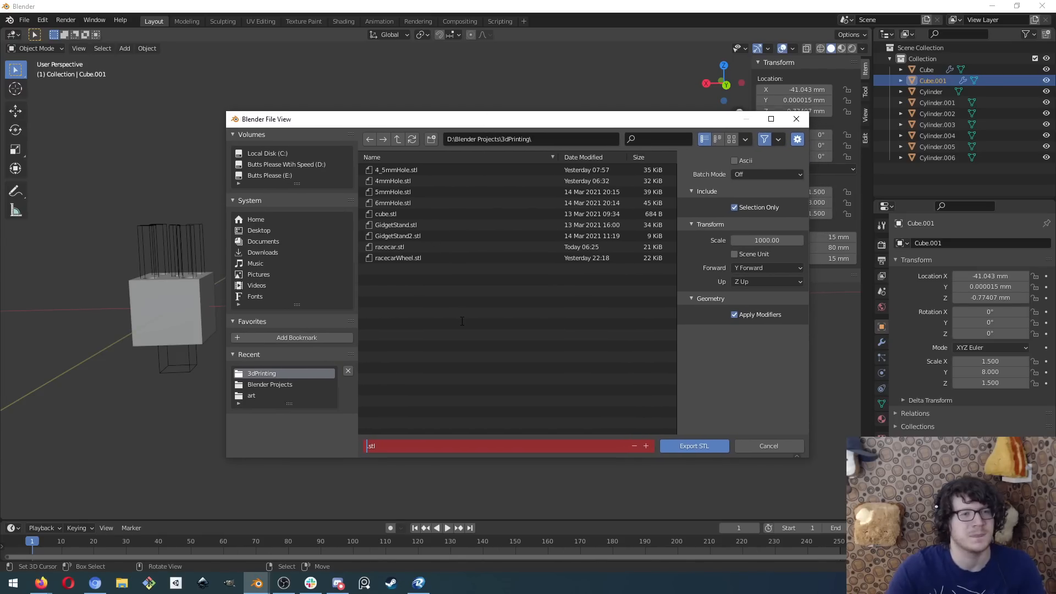
{"action": "type", "text": "Test"}
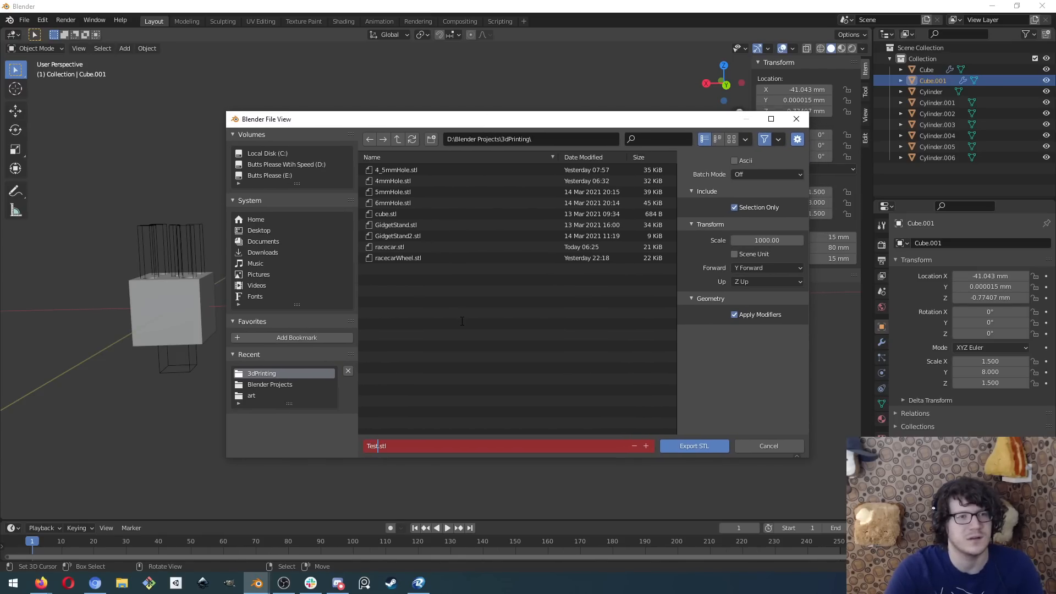
{"action": "type", "text": "LongHole"}
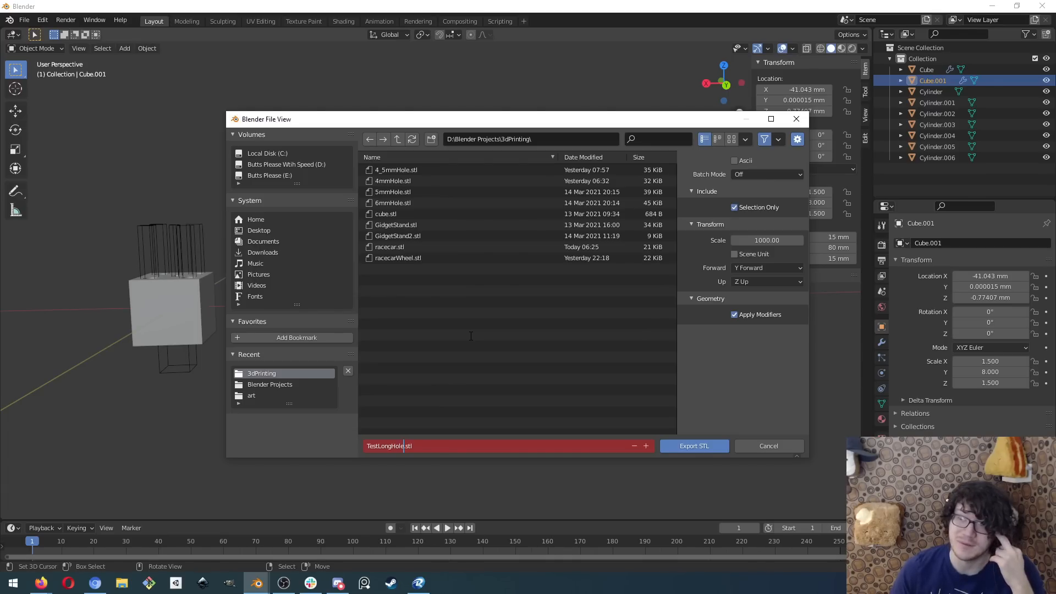
{"action": "left_click", "coordinate": [684, 446]}
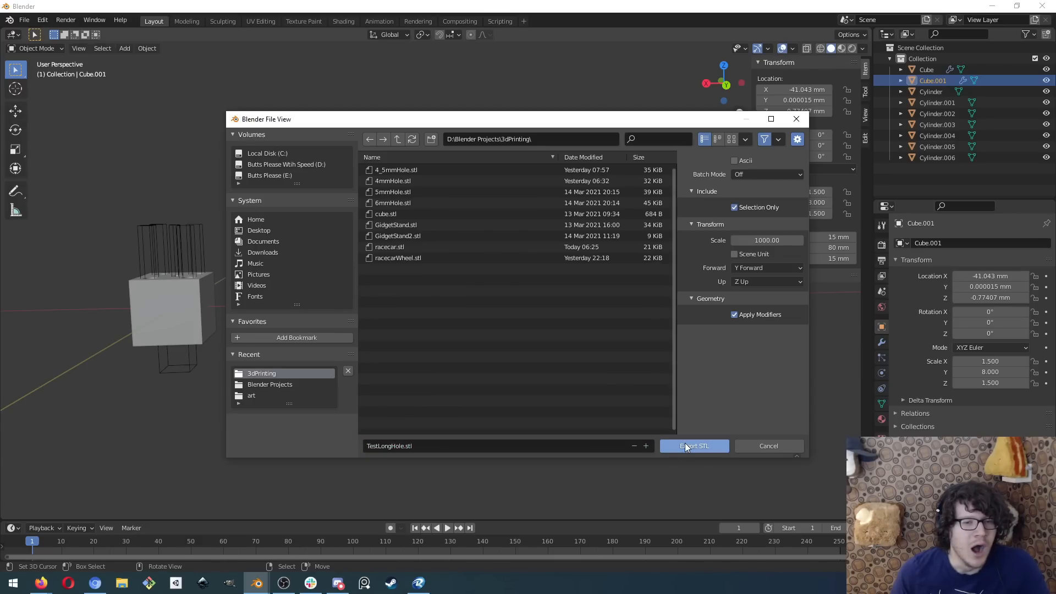
{"action": "left_click", "coordinate": [694, 449]}
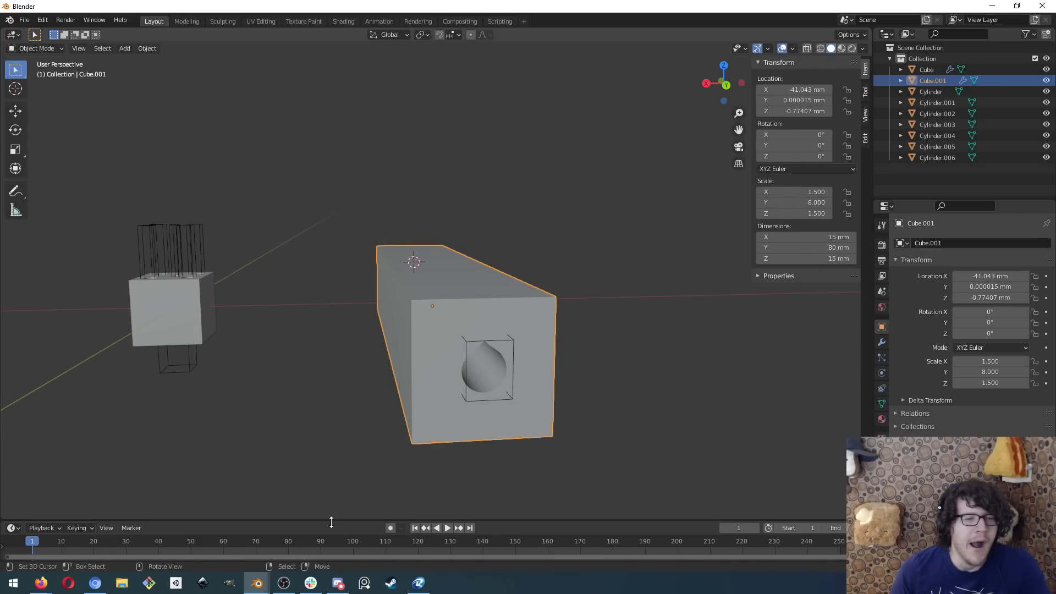
- Switch to Qidi Print and try to open TestLongHole.stl from the 3dPrinting folder
{"action": "left_click", "coordinate": [411, 578]}
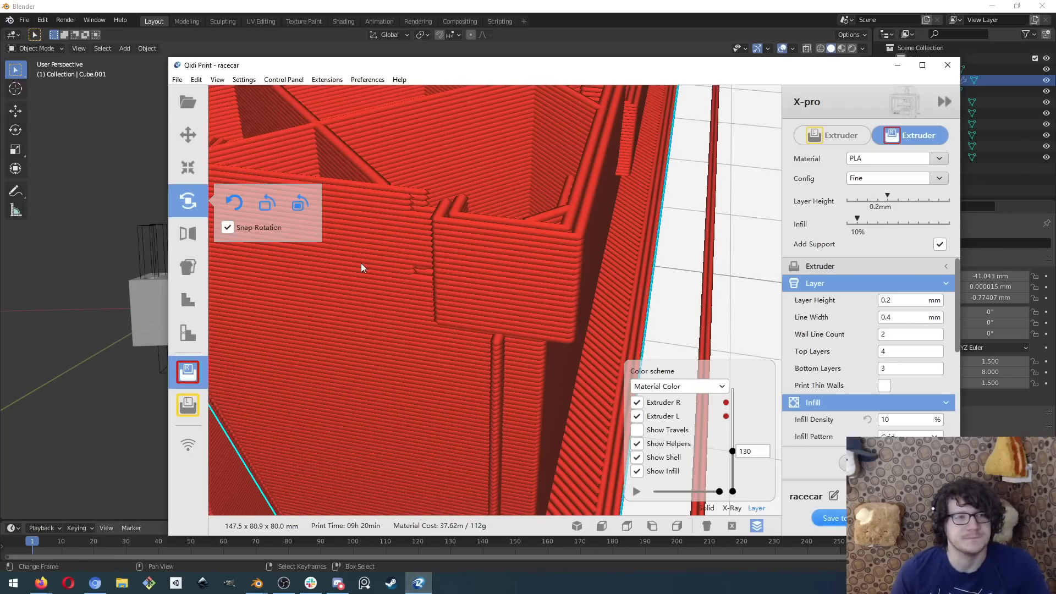
{"action": "left_click", "coordinate": [186, 107]}
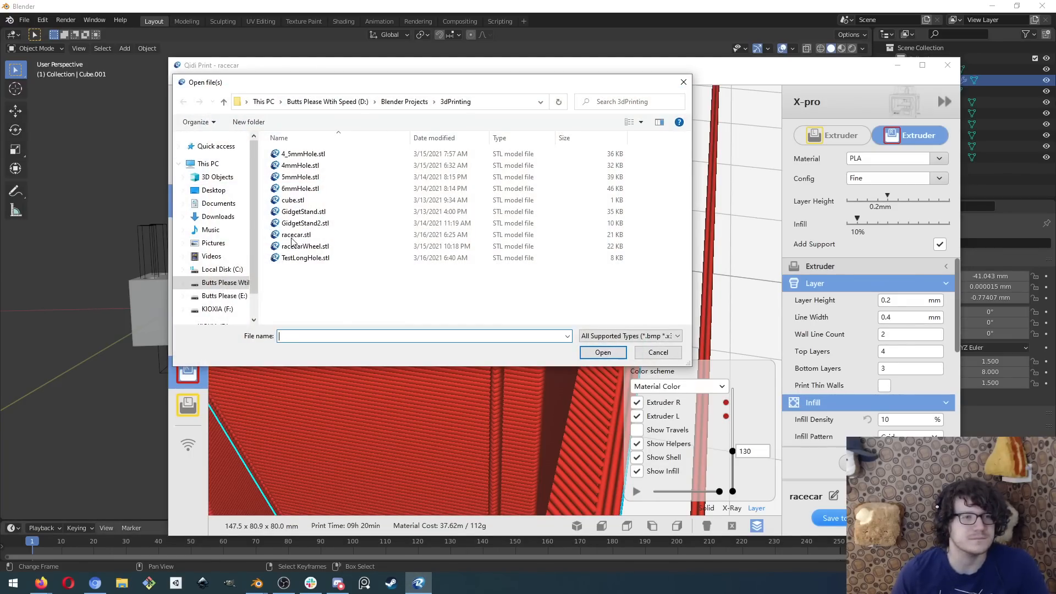
{"action": "left_click", "coordinate": [308, 258]}
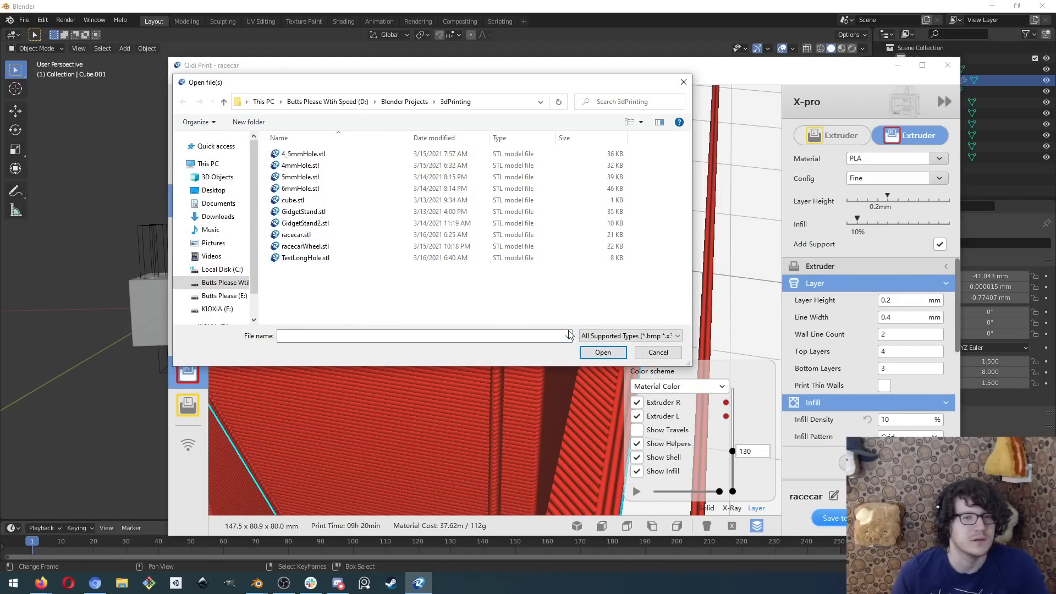
{"action": "left_click", "coordinate": [610, 352]}
- Switch the race car to the solid view and delete it from the build plate
{"action": "scroll", "coordinate": [661, 319], "scroll_direction": "down", "scroll_amount": 3}
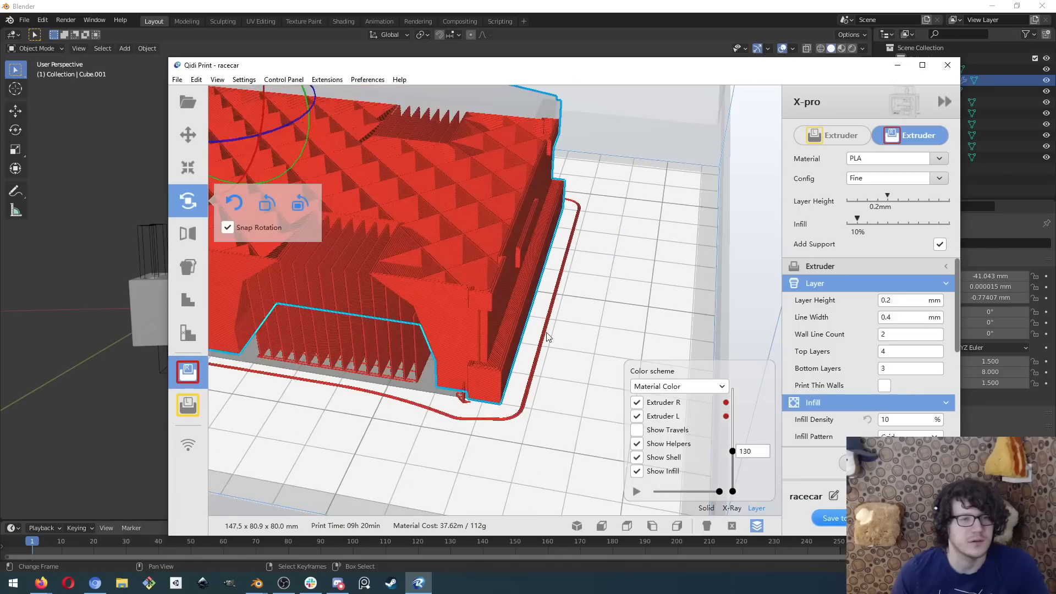
{"action": "left_click", "coordinate": [707, 526]}
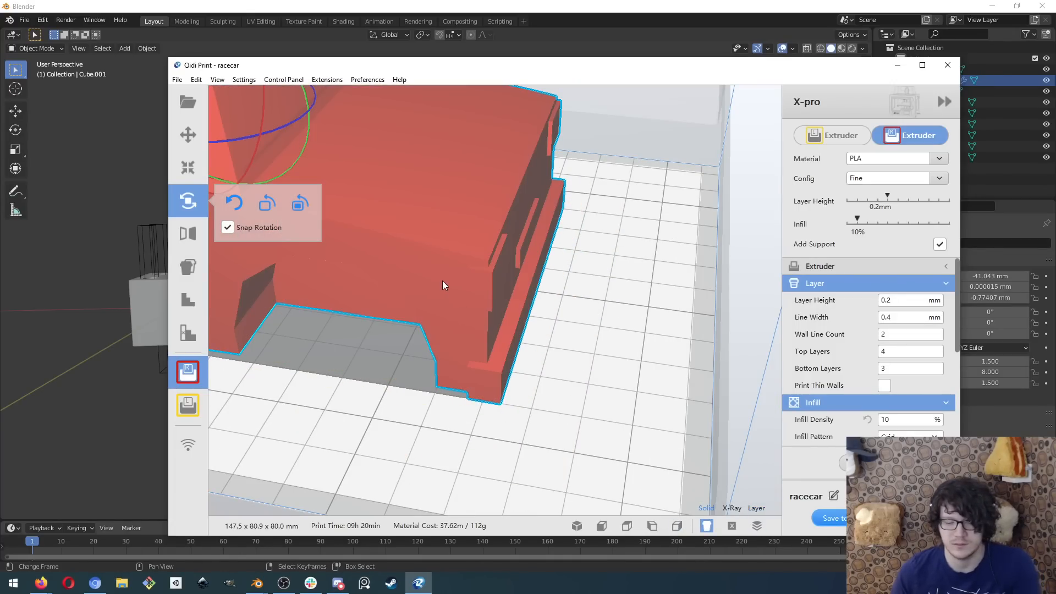
{"action": "key", "text": "Delete"}
- Load TestLongHole.stl from the 3dPrinting folder onto the empty build plate
{"action": "scroll", "coordinate": [368, 216], "scroll_direction": "down", "scroll_amount": 10}
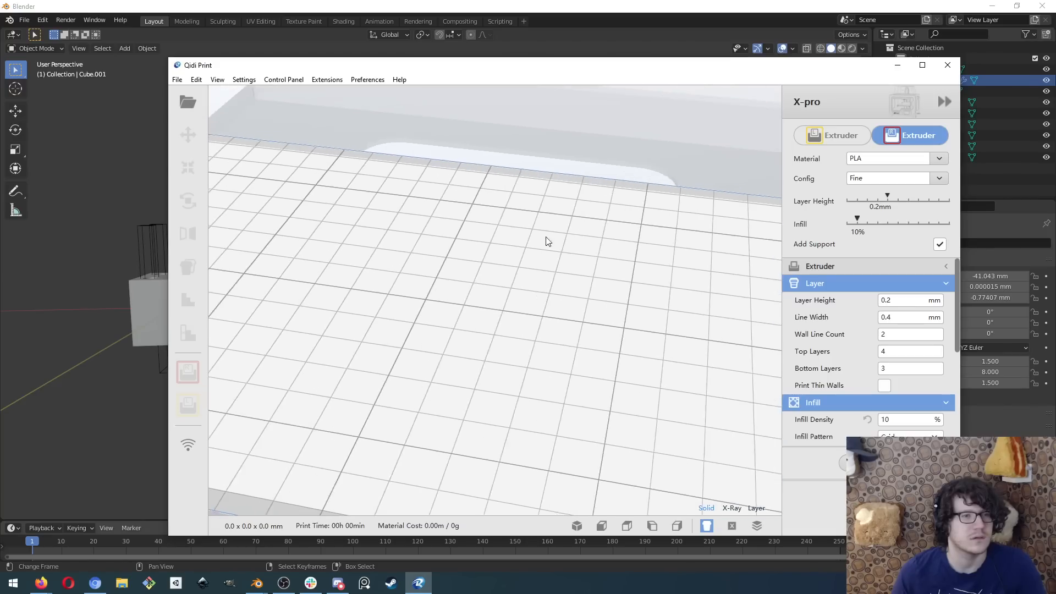
{"action": "middle_click_drag", "start_coordinate": [456, 245], "coordinate": [467, 278]}
{"action": "left_click", "coordinate": [182, 104]}
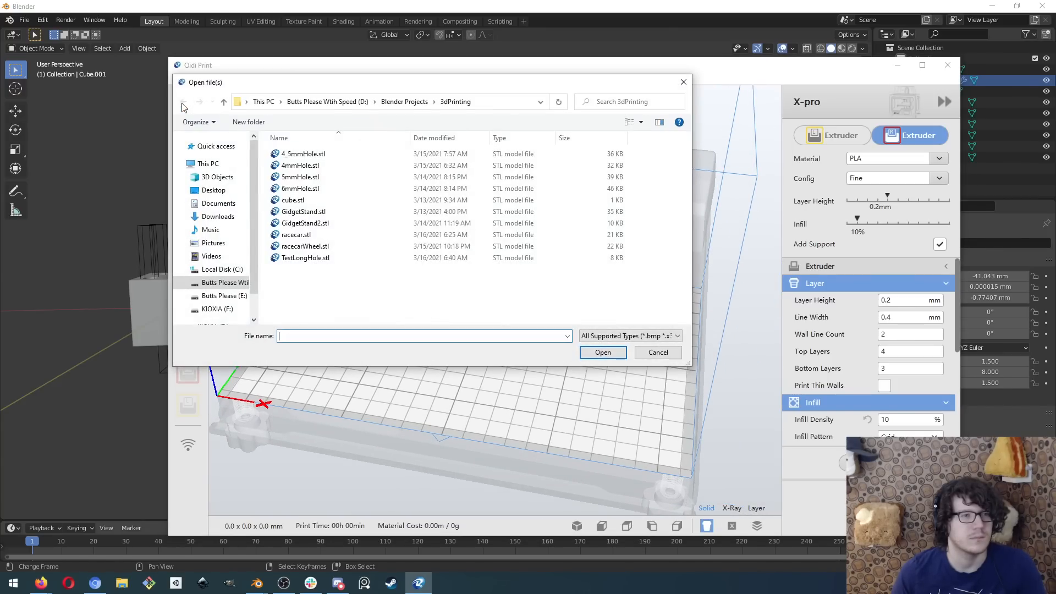
{"action": "double_click", "coordinate": [308, 259]}
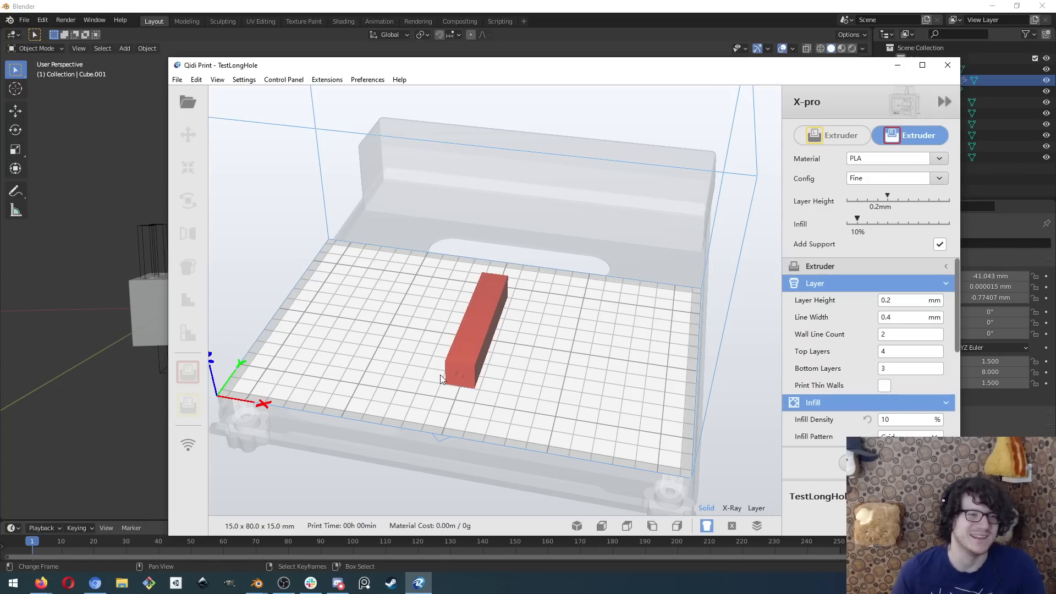
- Examine the loaded bar and its teardrop hole from below, from the side and from the end face
{"action": "middle_click_drag", "start_coordinate": [446, 362], "coordinate": [457, 356]}
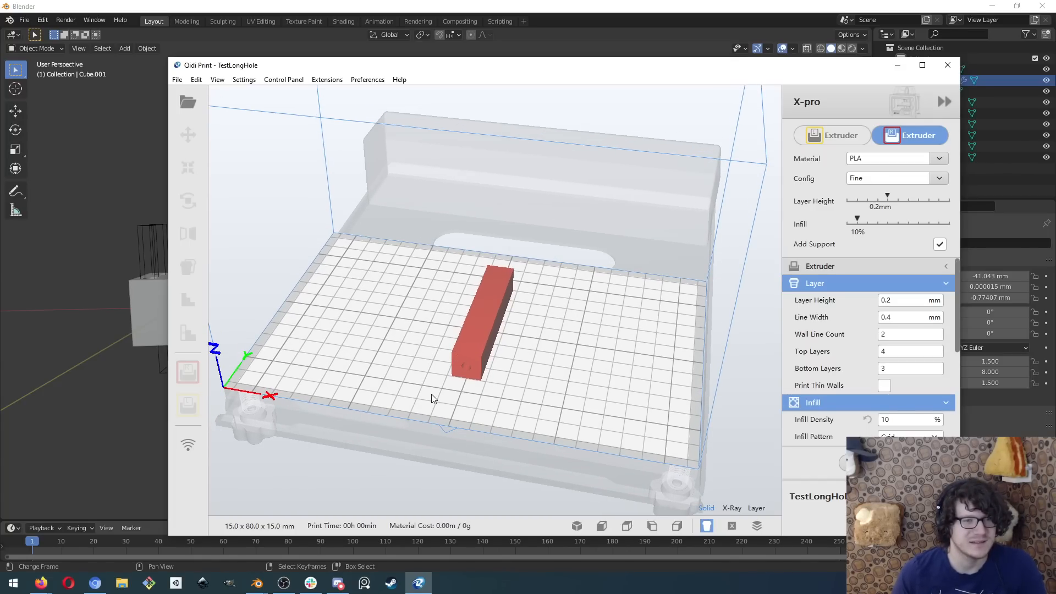
{"action": "right_click_drag", "start_coordinate": [432, 394], "coordinate": [487, 302]}
{"action": "scroll", "coordinate": [486, 302], "scroll_direction": "up", "scroll_amount": 5}
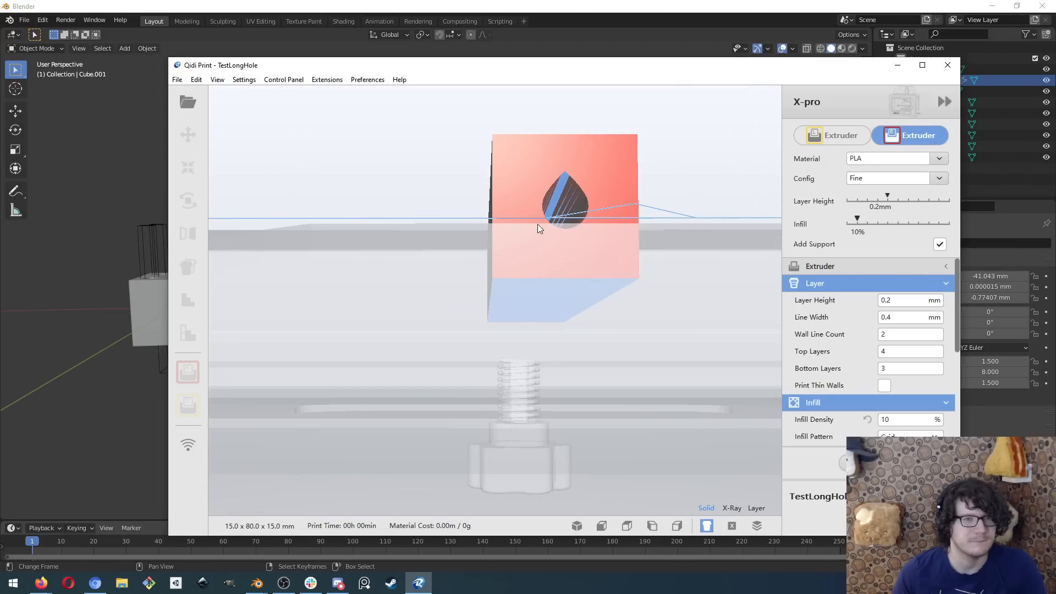
{"action": "right_click_drag", "start_coordinate": [533, 230], "coordinate": [523, 259]}
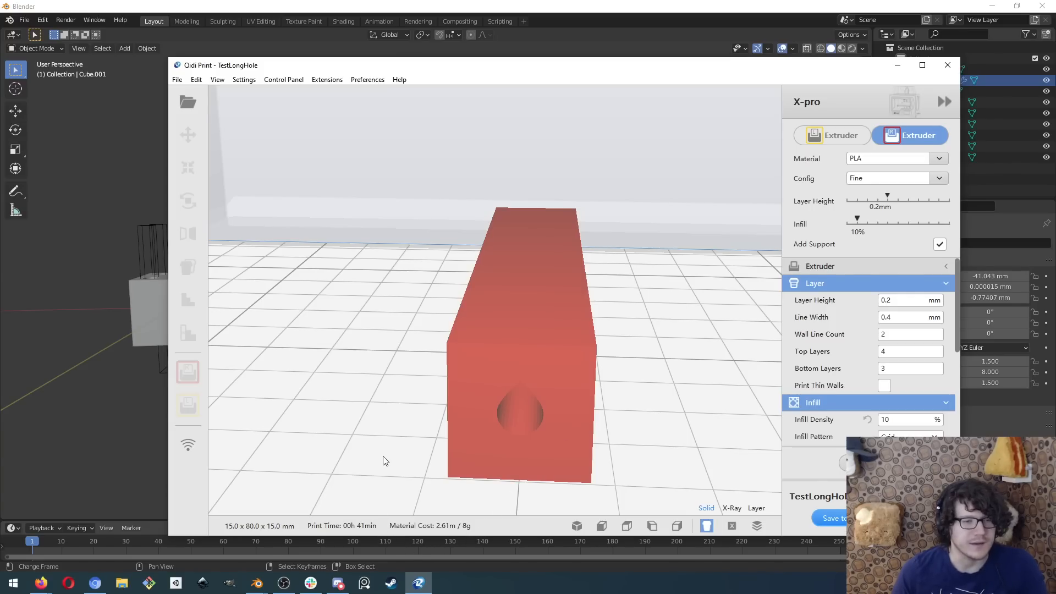
{"action": "right_click_drag", "start_coordinate": [401, 338], "coordinate": [460, 337]}
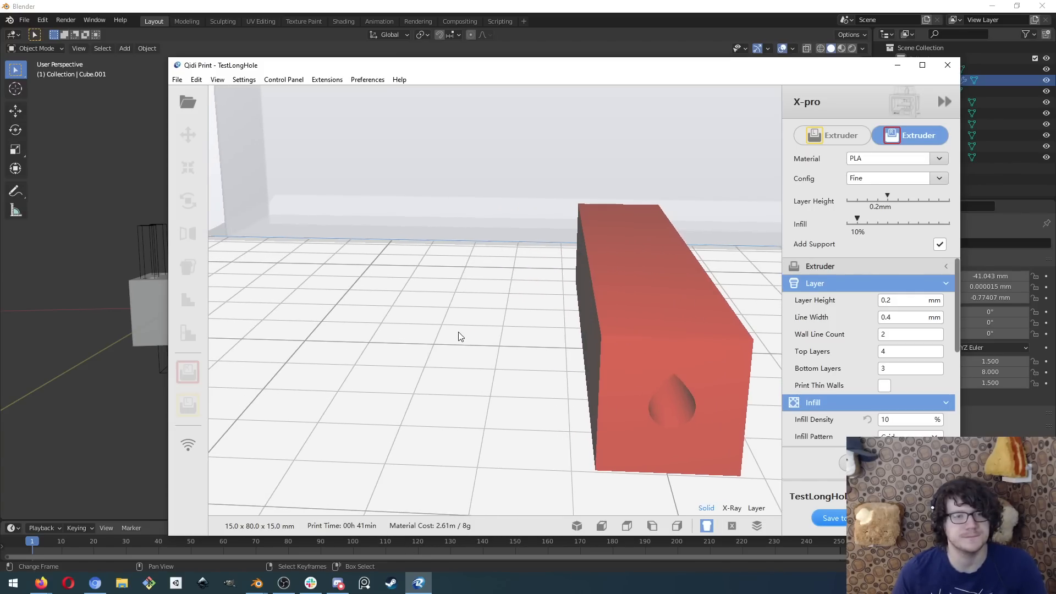
{"action": "scroll", "coordinate": [603, 325], "scroll_direction": "up", "scroll_amount": 4}
{"action": "scroll", "coordinate": [603, 325], "scroll_direction": "down", "scroll_amount": 5}
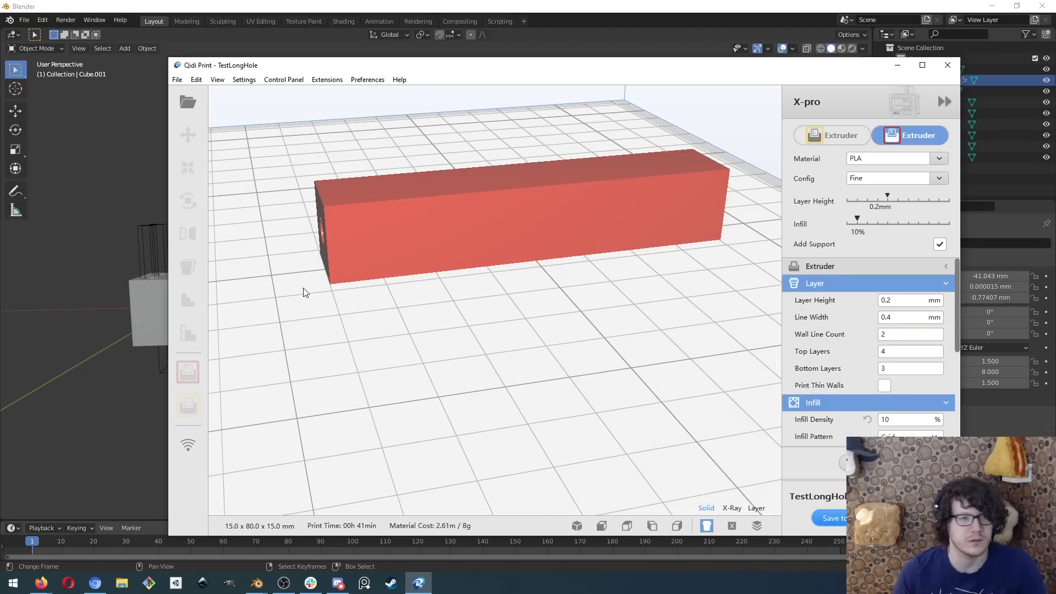
{"action": "right_click_drag", "start_coordinate": [366, 252], "coordinate": [117, 233]}
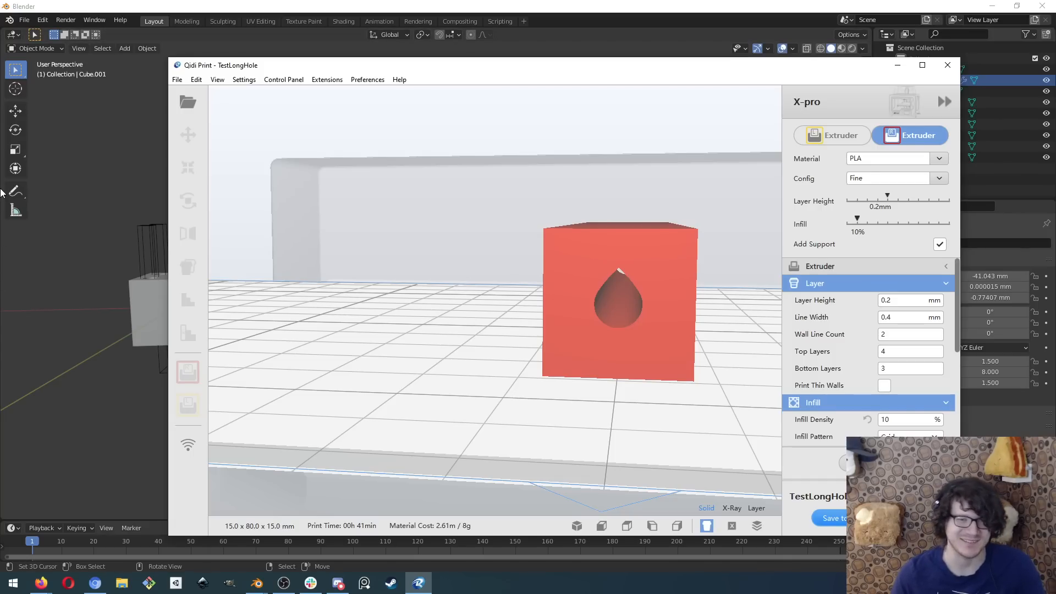
- Show the sliced layer preview and examine the inside of the teardrop hole for support material
{"action": "left_click", "coordinate": [756, 527]}
{"action": "right_click_drag", "start_coordinate": [507, 327], "coordinate": [482, 319]}
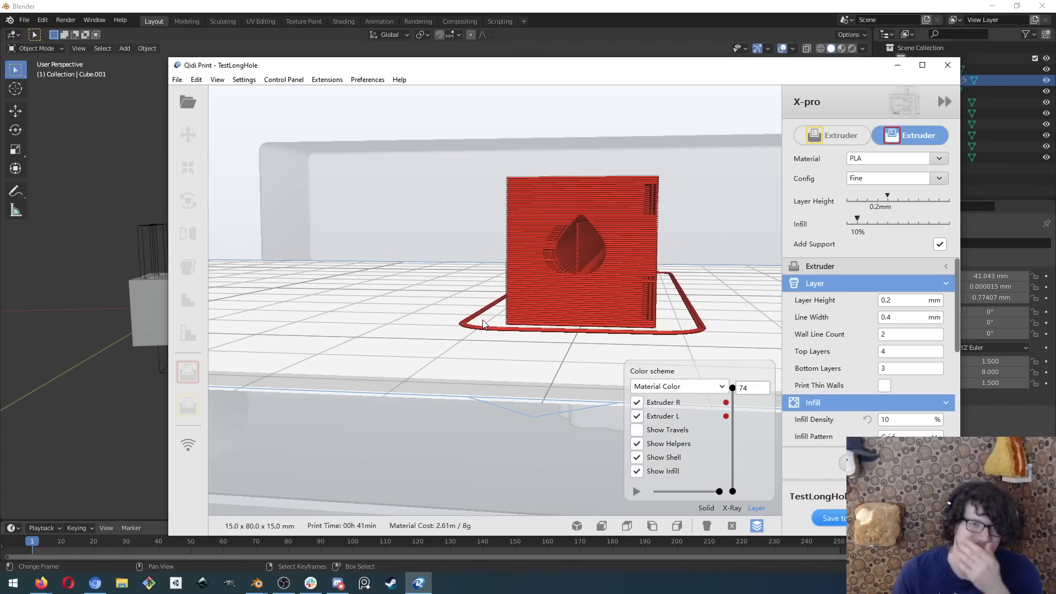
{"action": "right_click_drag", "start_coordinate": [558, 229], "coordinate": [567, 251]}
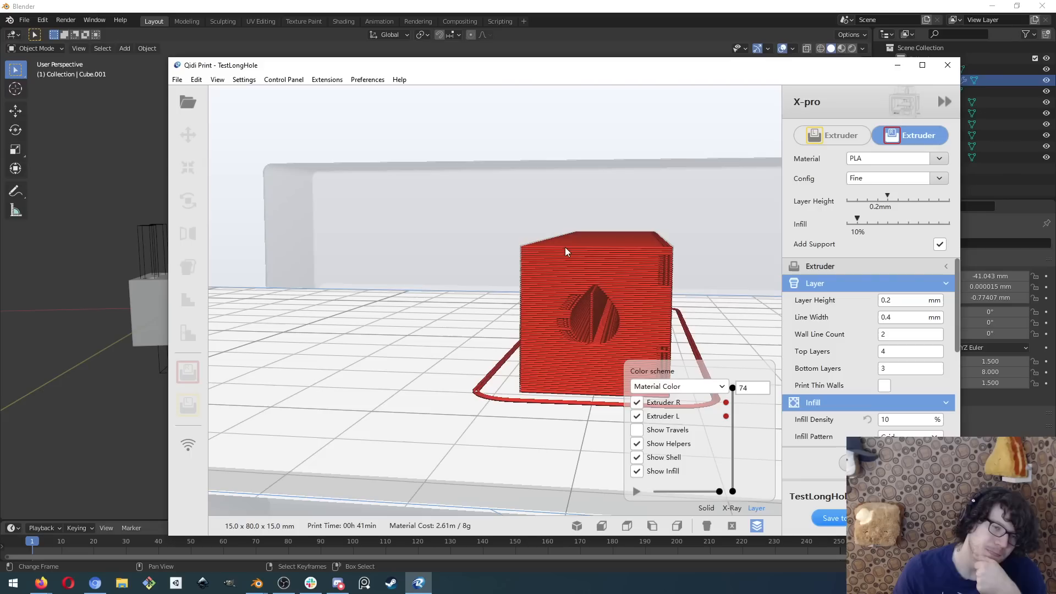
{"action": "right_click_drag", "start_coordinate": [598, 325], "coordinate": [606, 287]}
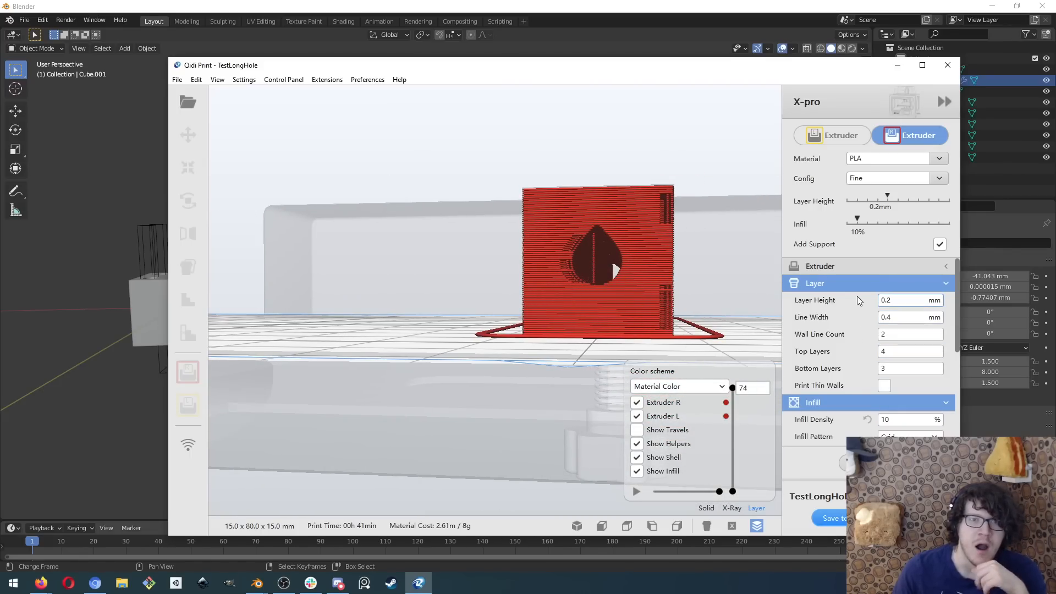
- Set the support placement to Touching Buildplate
{"action": "scroll", "coordinate": [829, 307], "scroll_direction": "down", "scroll_amount": 3}
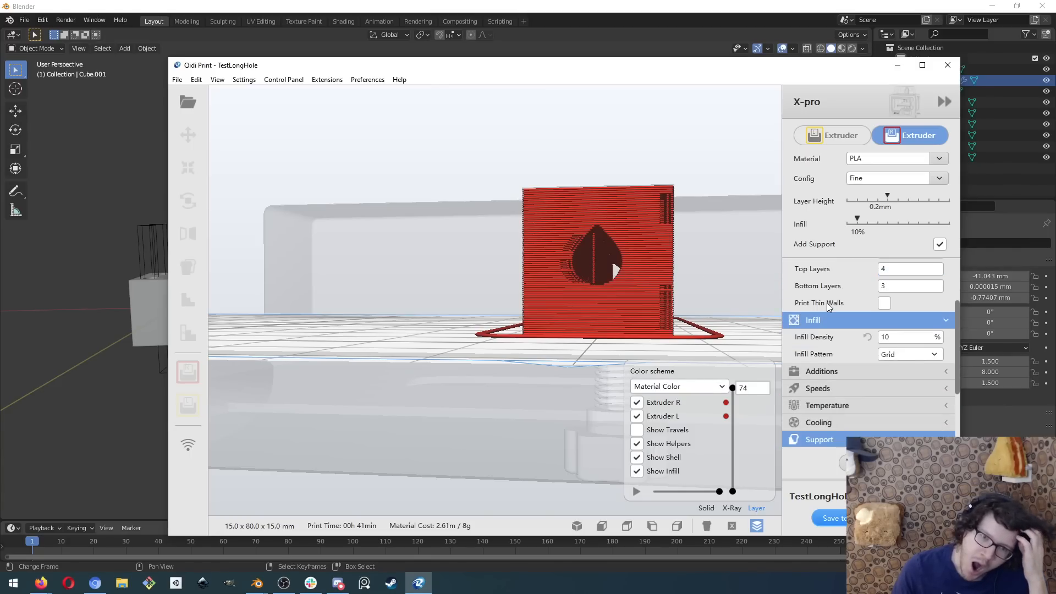
{"action": "scroll", "coordinate": [828, 306], "scroll_direction": "down", "scroll_amount": 4}
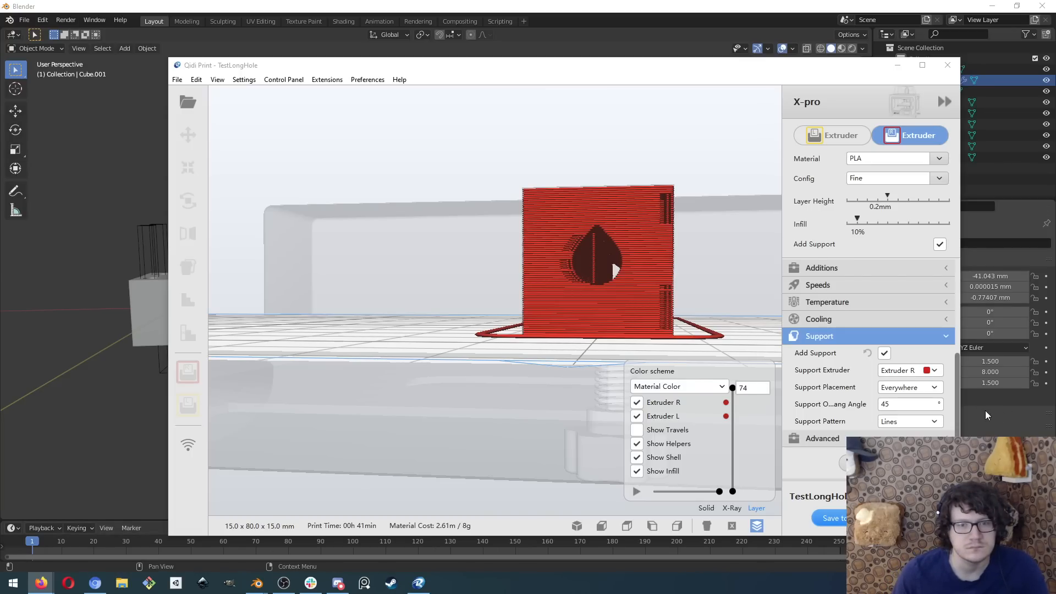
{"action": "left_click", "coordinate": [910, 387]}
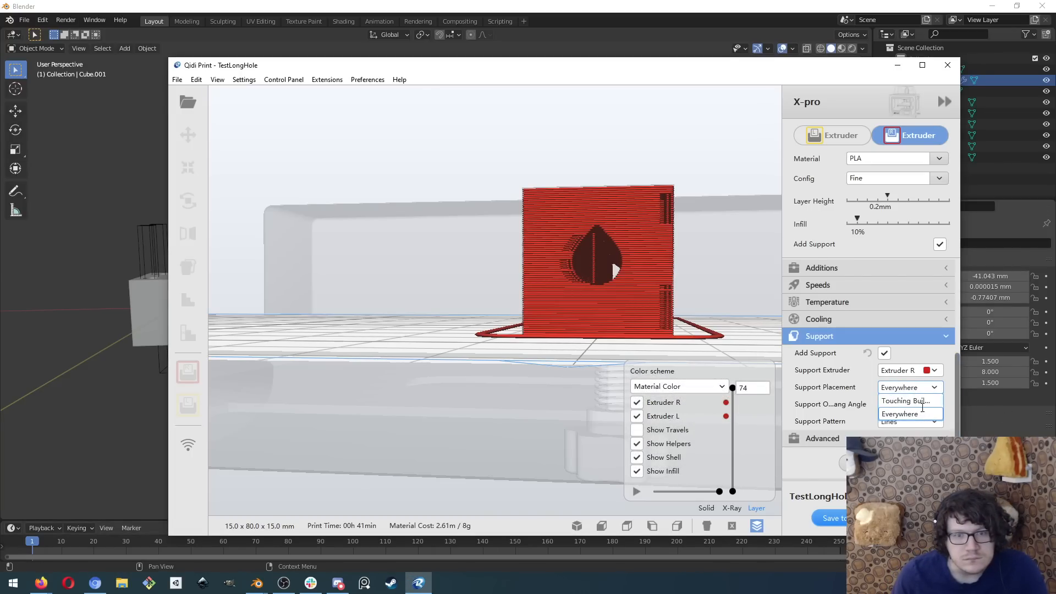
{"action": "left_click", "coordinate": [921, 400]}
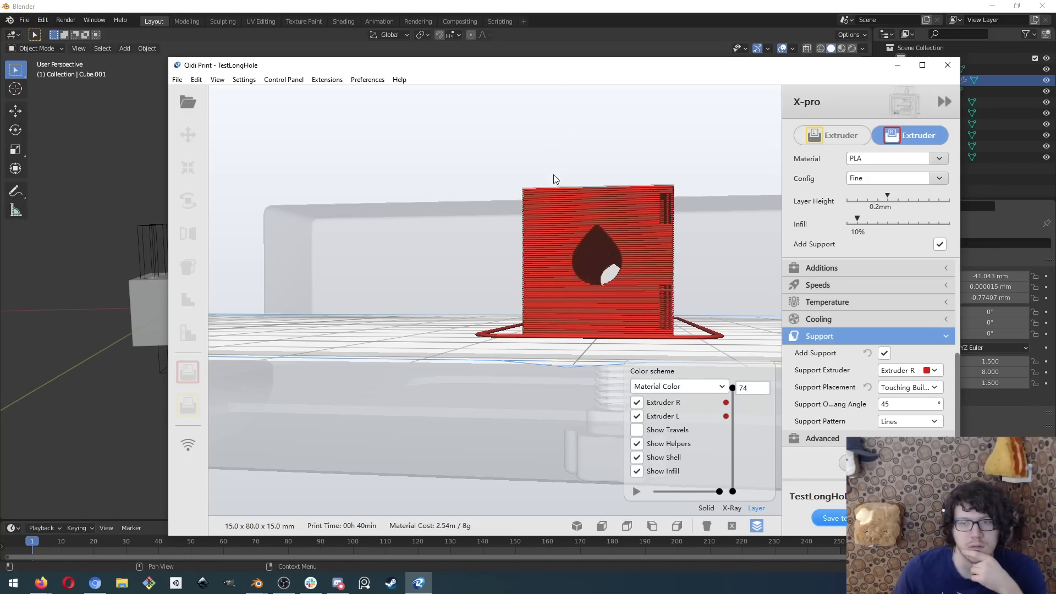
- Examine the resliced teardrop hole from its end, and lower the layer preview to layer 1
{"action": "right_click_drag", "start_coordinate": [527, 180], "coordinate": [503, 233]}
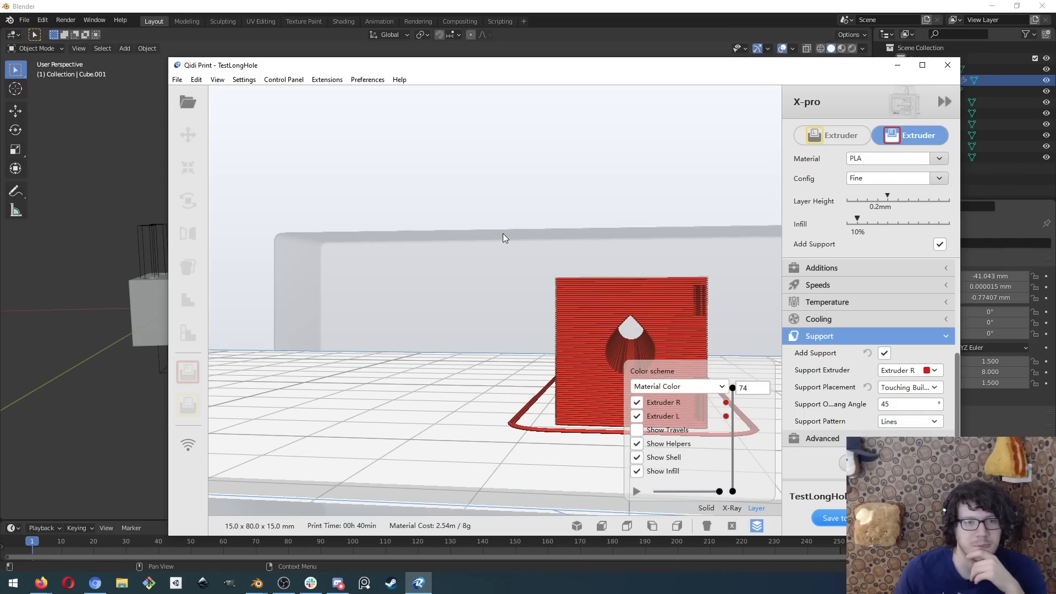
{"action": "right_click_drag", "start_coordinate": [540, 365], "coordinate": [490, 342]}
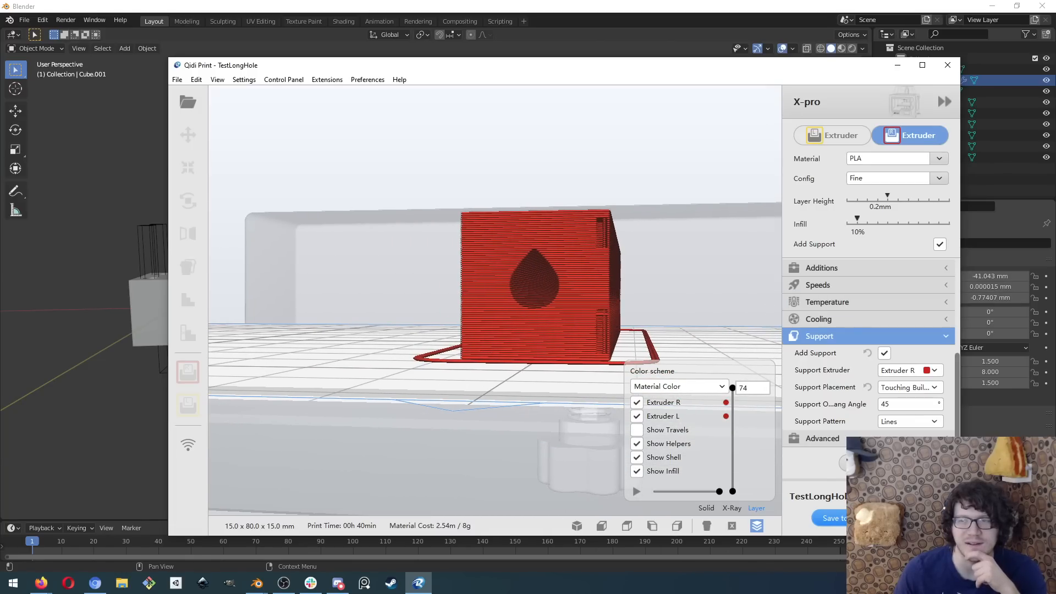
{"action": "right_click_drag", "start_coordinate": [375, 316], "coordinate": [519, 343]}
{"action": "left_click_drag", "start_coordinate": [733, 389], "coordinate": [720, 502]}
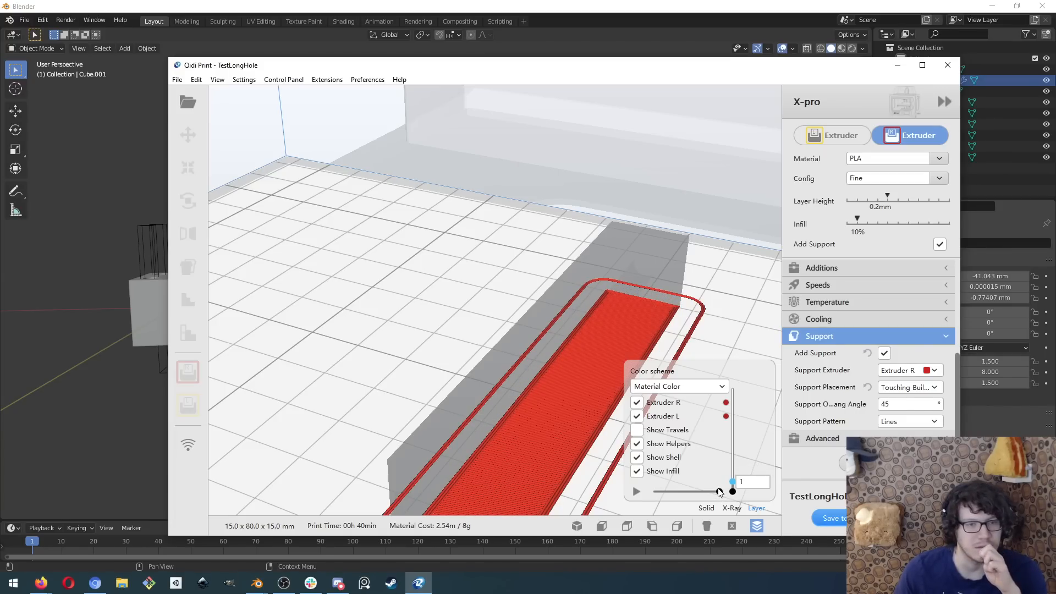
- Step the layer preview up from layer 1 to layer 26, examining the bar's base and the start of the hole
{"action": "key", "text": "Up"}
{"action": "key", "text": "Up"}
{"action": "key", "text": "Up"}
{"action": "key", "text": "Up"}
{"action": "key", "text": "Up"}
{"action": "key", "text": "Up"}
{"action": "key", "text": "Up"}
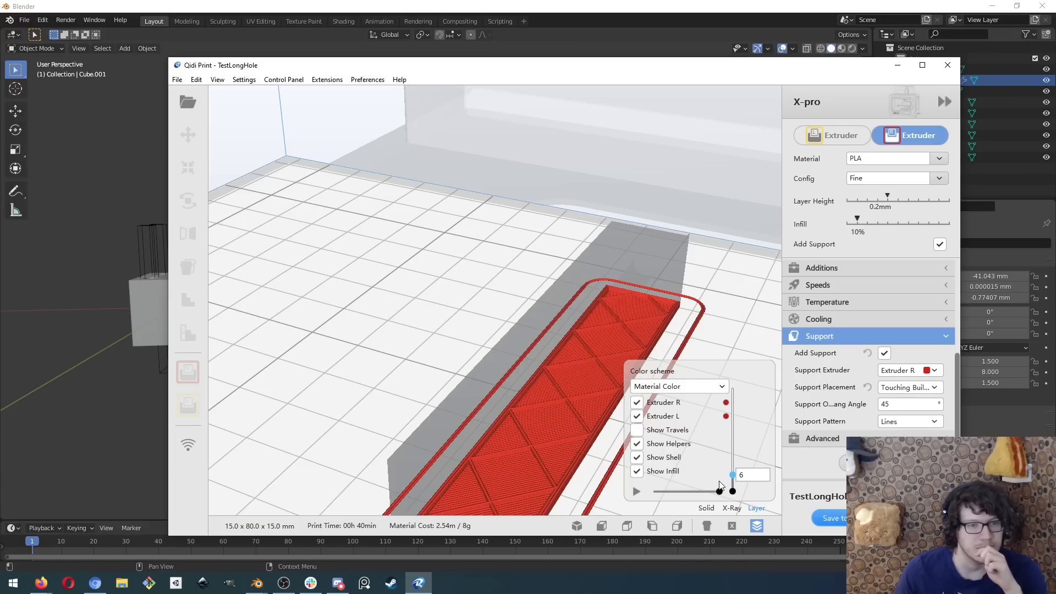
{"action": "key", "text": "Up"}
{"action": "key", "text": "Up"}
{"action": "key", "text": "Up"}
{"action": "key", "text": "Up"}
{"action": "key", "text": "Up"}
{"action": "key", "text": "Up"}
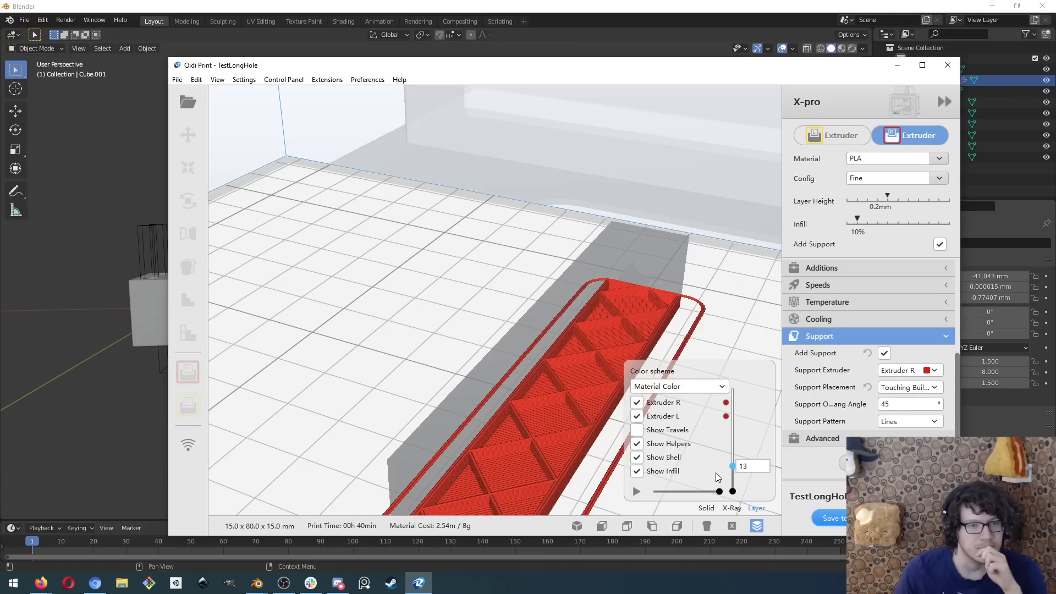
{"action": "key", "text": "Up"}
{"action": "key", "text": "Up"}
{"action": "key", "text": "Up"}
{"action": "key", "text": "Up"}
{"action": "key", "text": "Up"}
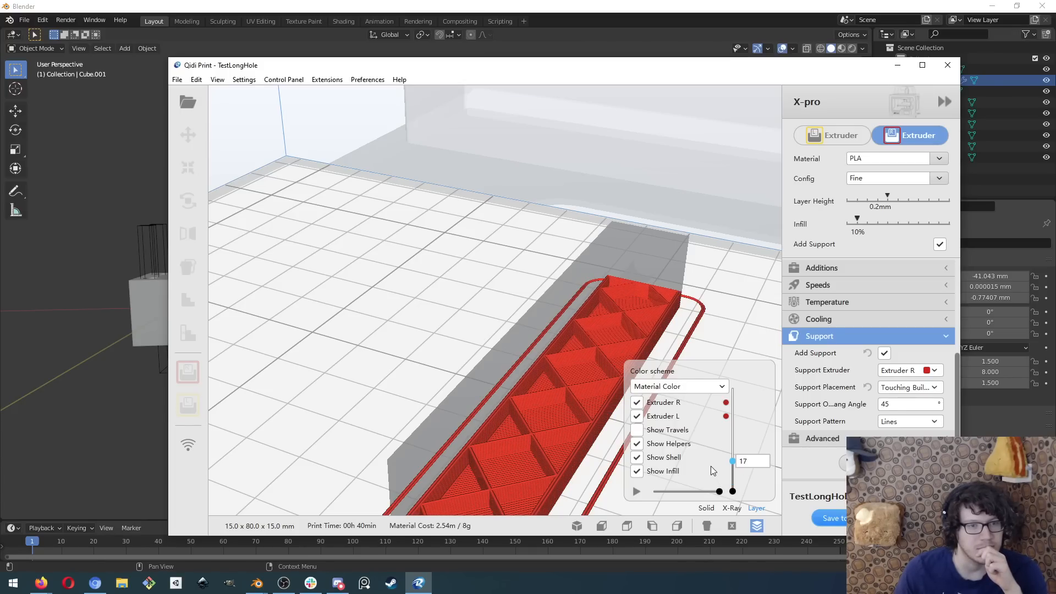
{"action": "key", "text": "Up"}
{"action": "key", "text": "Up"}
{"action": "key", "text": "Up"}
{"action": "key", "text": "Up"}
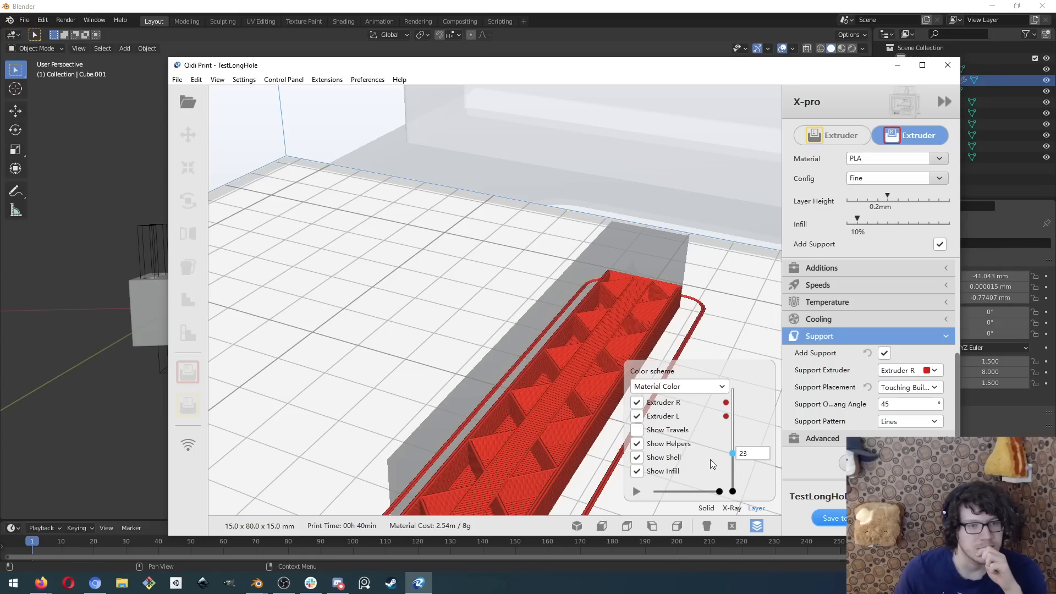
{"action": "key", "text": "Down"}
{"action": "key", "text": "Down"}
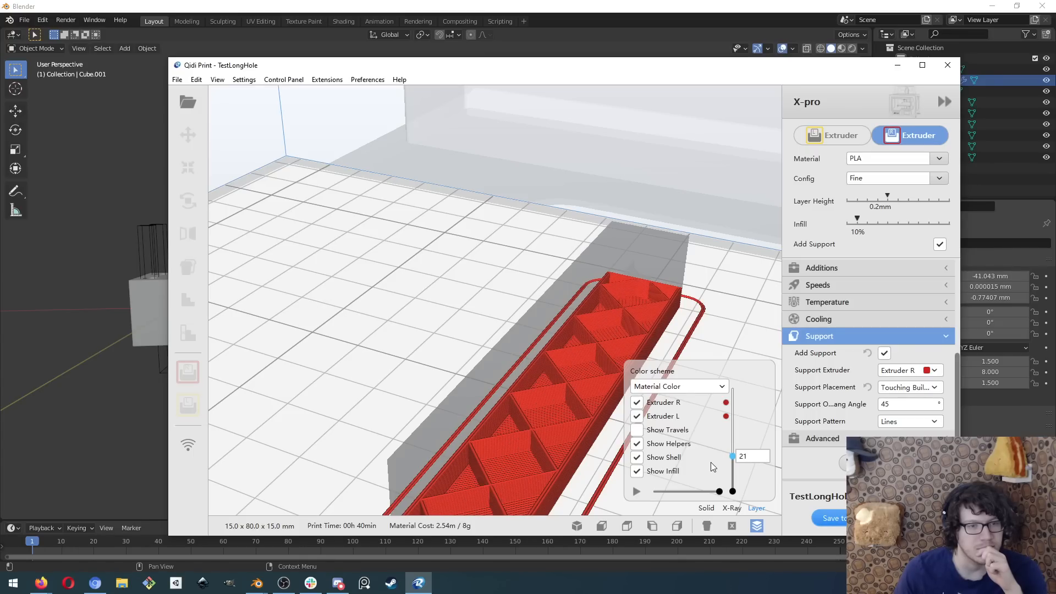
{"action": "key", "text": "Up"}
{"action": "key", "text": "Up"}
{"action": "key", "text": "Up"}
{"action": "key", "text": "Up"}
{"action": "key", "text": "Up"}
{"action": "key", "text": "Up"}
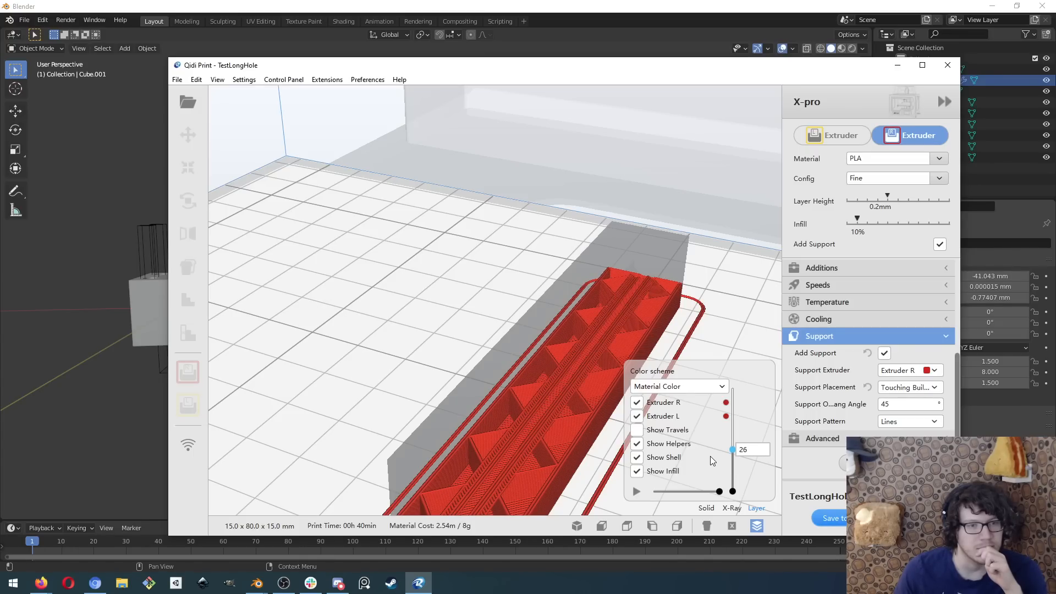
- Raise the layer preview to layer 57, examining the walls and peak of the teardrop hole for support material
{"action": "key", "text": "Up"}
{"action": "key", "text": "Up"}
{"action": "key", "text": "Up"}
{"action": "key", "text": "Up"}
{"action": "key", "text": "Up"}
{"action": "key", "text": "Up"}
{"action": "key", "text": "Up"}
{"action": "key", "text": "Up"}
{"action": "key", "text": "Up"}
{"action": "key", "text": "Up"}
{"action": "key", "text": "Up"}
{"action": "key", "text": "Up"}
{"action": "key", "text": "Up"}
{"action": "key", "text": "Up"}
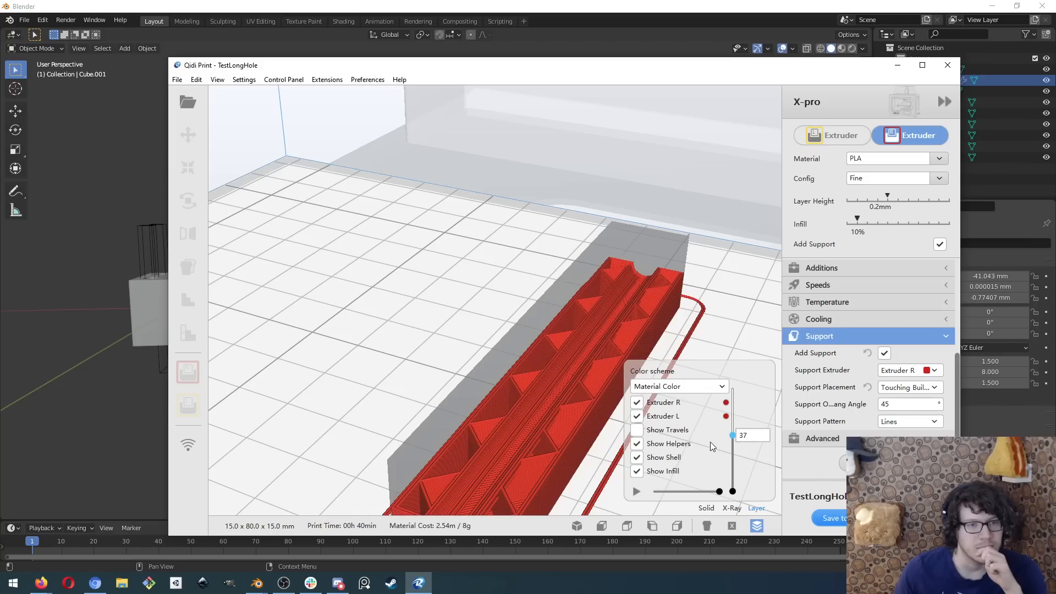
{"action": "key", "text": "Up"}
{"action": "key", "text": "Up"}
{"action": "key", "text": "Up"}
{"action": "key", "text": "Up"}
{"action": "key", "text": "Up"}
{"action": "key", "text": "Up"}
{"action": "key", "text": "Up"}
{"action": "key", "text": "Up"}
{"action": "key", "text": "Up"}
{"action": "key", "text": "Up"}
{"action": "key", "text": "Up"}
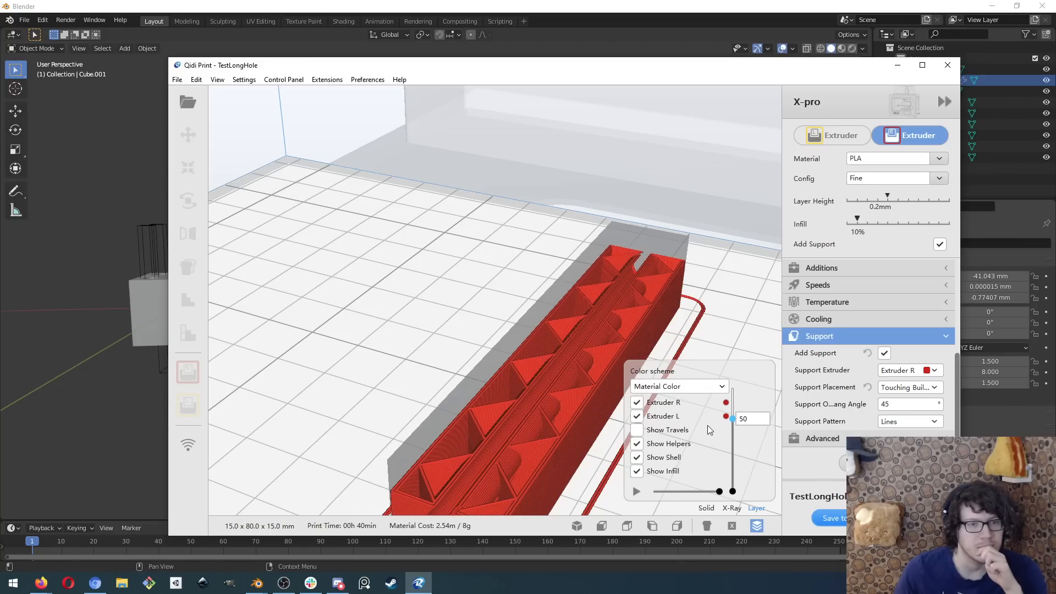
{"action": "key", "text": "Up"}
{"action": "key", "text": "Up"}
{"action": "key", "text": "Up"}
{"action": "key", "text": "Up"}
{"action": "key", "text": "Up"}
{"action": "key", "text": "Up"}
{"action": "key", "text": "Up"}
{"action": "key", "text": "Up"}
{"action": "key", "text": "Up"}
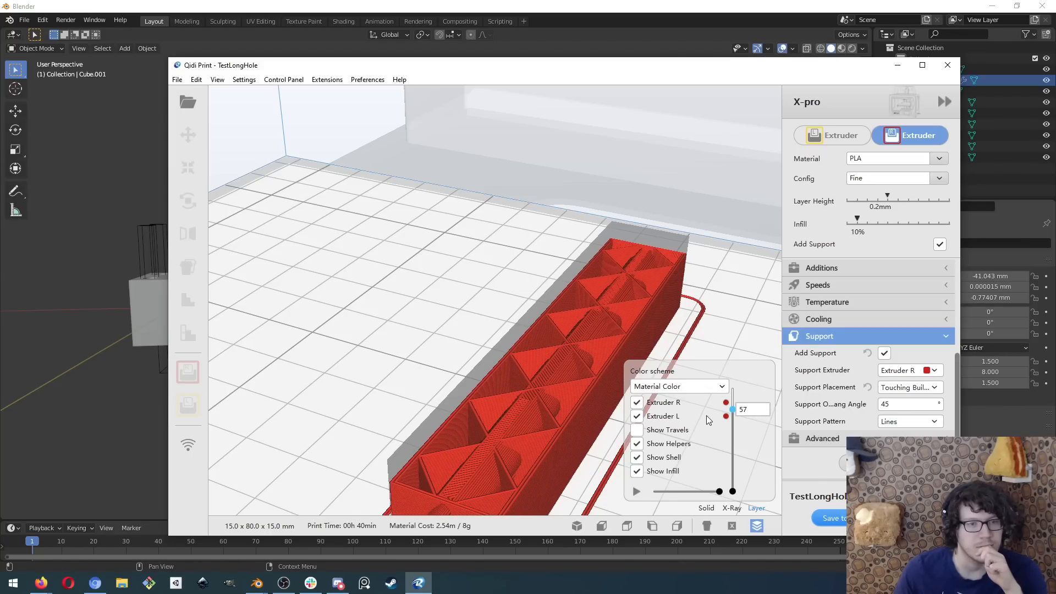
- Raise the layer preview to layer 69 and return it to layer 55 to examine where the hole's roof closes
{"action": "key", "text": "Up"}
{"action": "key", "text": "Up"}
{"action": "key", "text": "Up"}
{"action": "key", "text": "Up"}
{"action": "key", "text": "Up"}
{"action": "key", "text": "Up"}
{"action": "key", "text": "Up"}
{"action": "key", "text": "Up"}
{"action": "key", "text": "Up"}
{"action": "key", "text": "Up"}
{"action": "key", "text": "Up"}
{"action": "key", "text": "Up"}
{"action": "key", "text": "Down"}
{"action": "key", "text": "Down"}
{"action": "key", "text": "Down"}
{"action": "key", "text": "Down"}
{"action": "key", "text": "Down"}
{"action": "key", "text": "Down"}
{"action": "key", "text": "Down"}
{"action": "key", "text": "Down"}
{"action": "key", "text": "Down"}
{"action": "key", "text": "Down"}
{"action": "key", "text": "Down"}
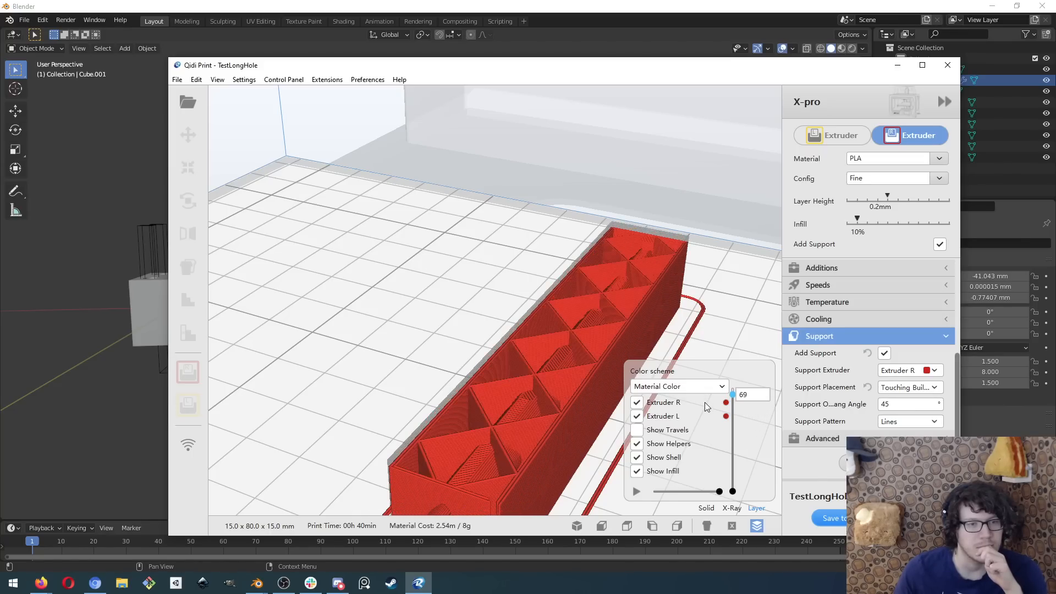
{"action": "key", "text": "Down"}
{"action": "key", "text": "Down"}
{"action": "key", "text": "Down"}
{"action": "key", "text": "Down"}
{"action": "key", "text": "Down"}
{"action": "key", "text": "Down"}
{"action": "key", "text": "Down"}
{"action": "key", "text": "Down"}
{"action": "key", "text": "Down"}
{"action": "key", "text": "Down"}
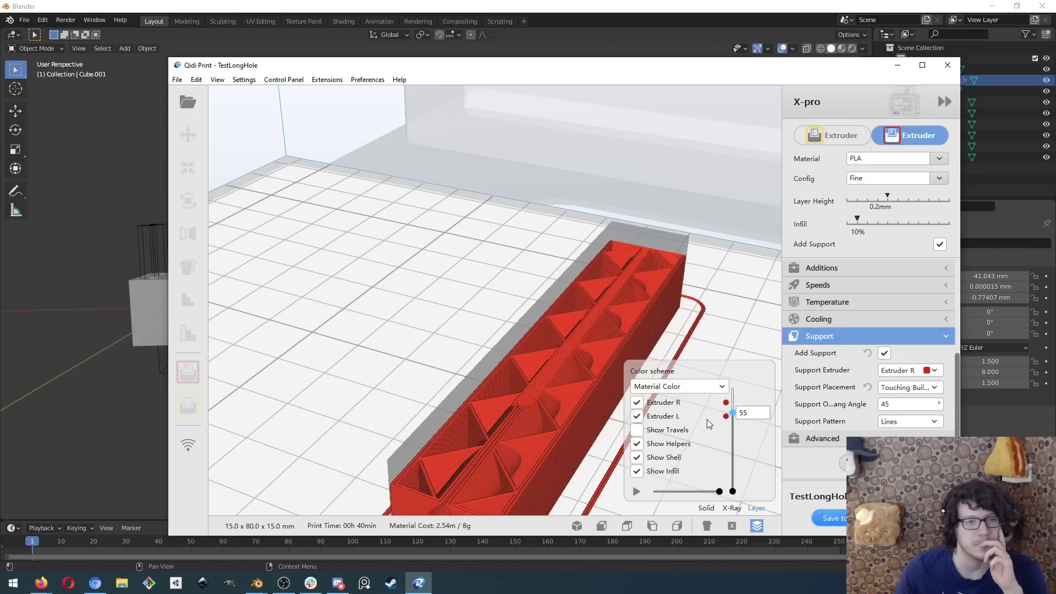
{"action": "key", "text": "Up"}
{"action": "key", "text": "Up"}
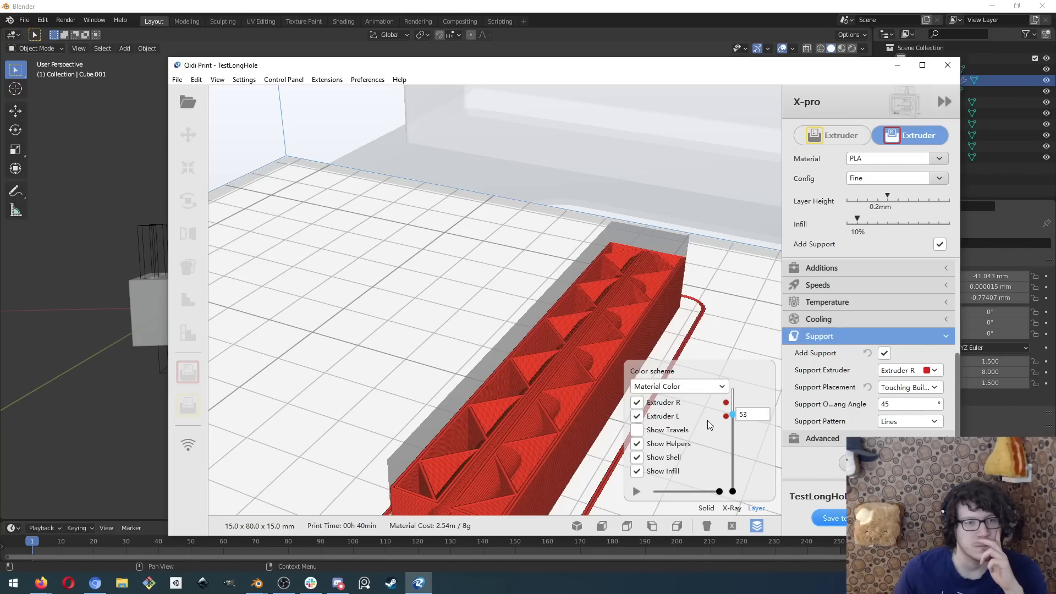
{"action": "key", "text": "Up"}
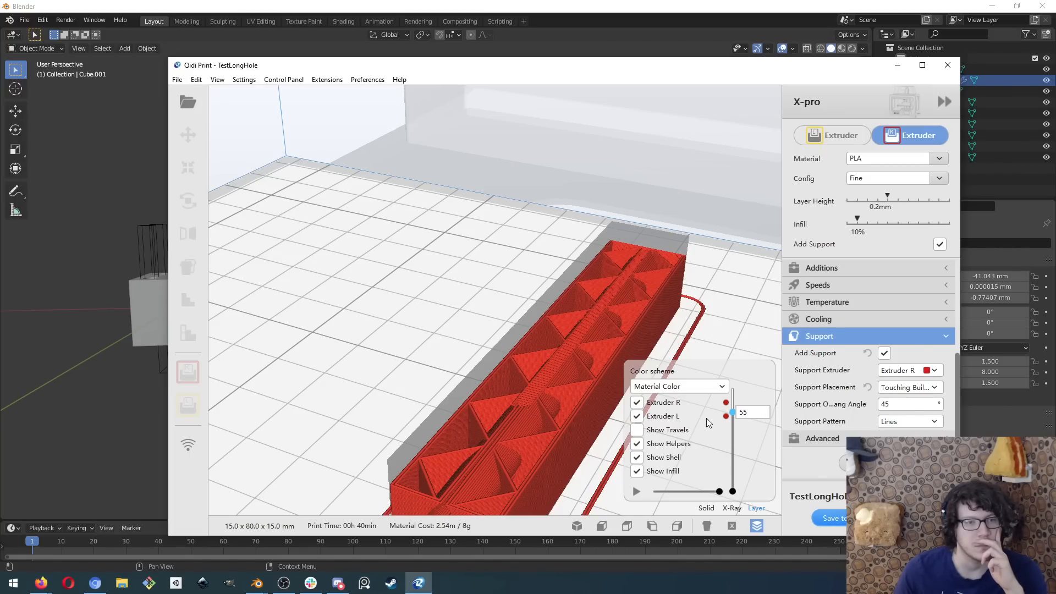
- Raise the layer preview to the top layer, 74, and view the complete bar from its hole end
{"action": "right_click_drag", "start_coordinate": [434, 431], "coordinate": [404, 407]}
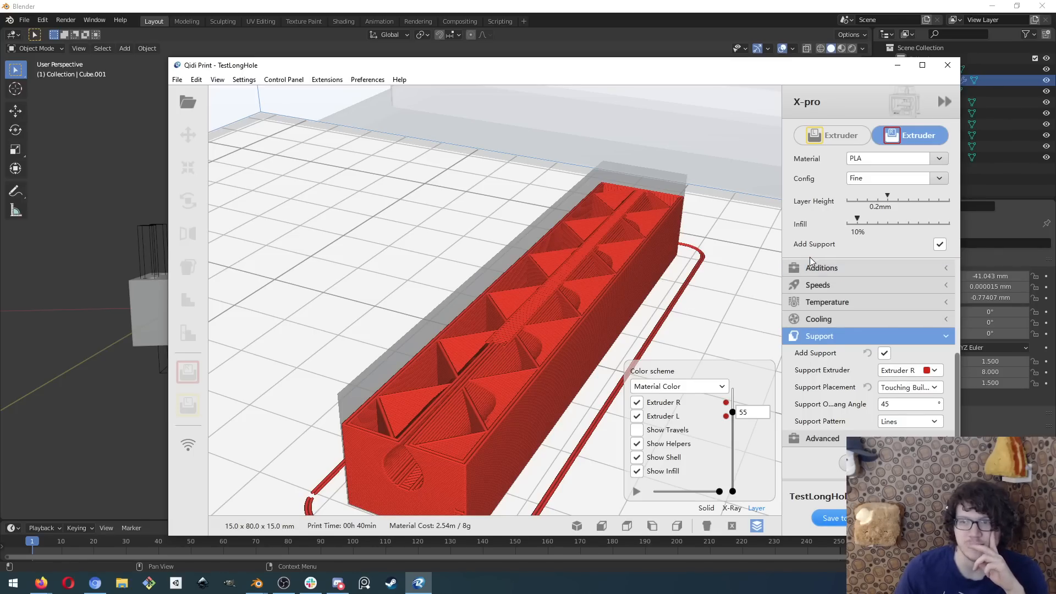
{"action": "mouse_move", "coordinate": [816, 353]}
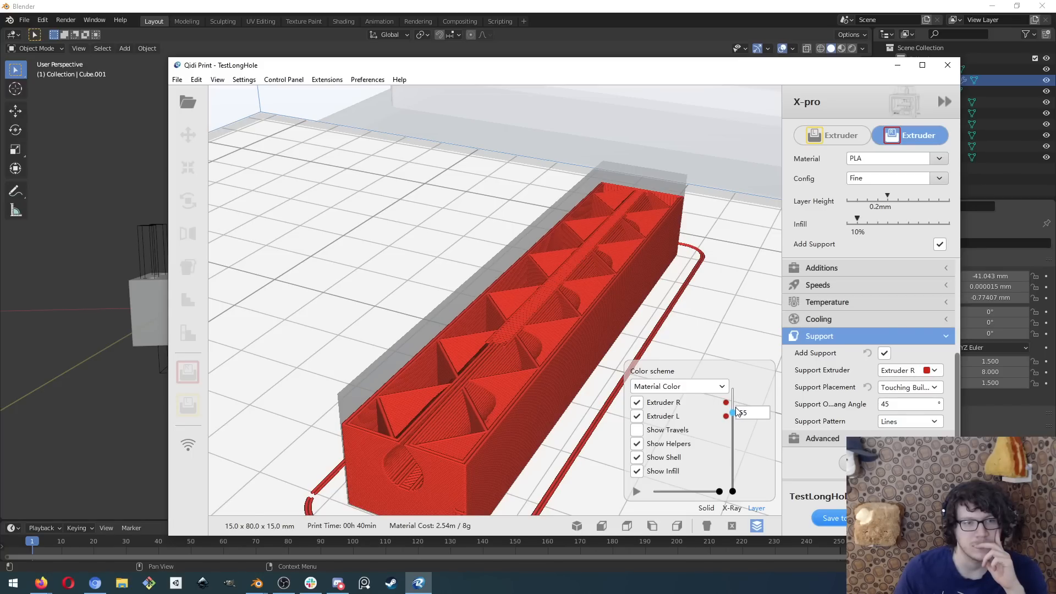
{"action": "left_click_drag", "start_coordinate": [737, 411], "coordinate": [741, 349]}
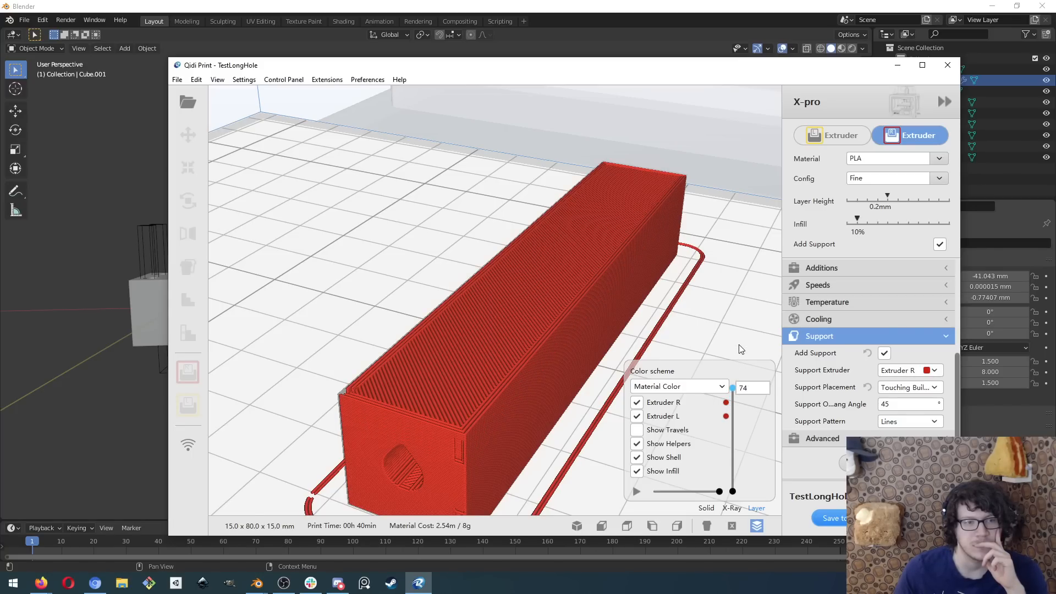
{"action": "middle_click_drag", "start_coordinate": [513, 352], "coordinate": [583, 253]}
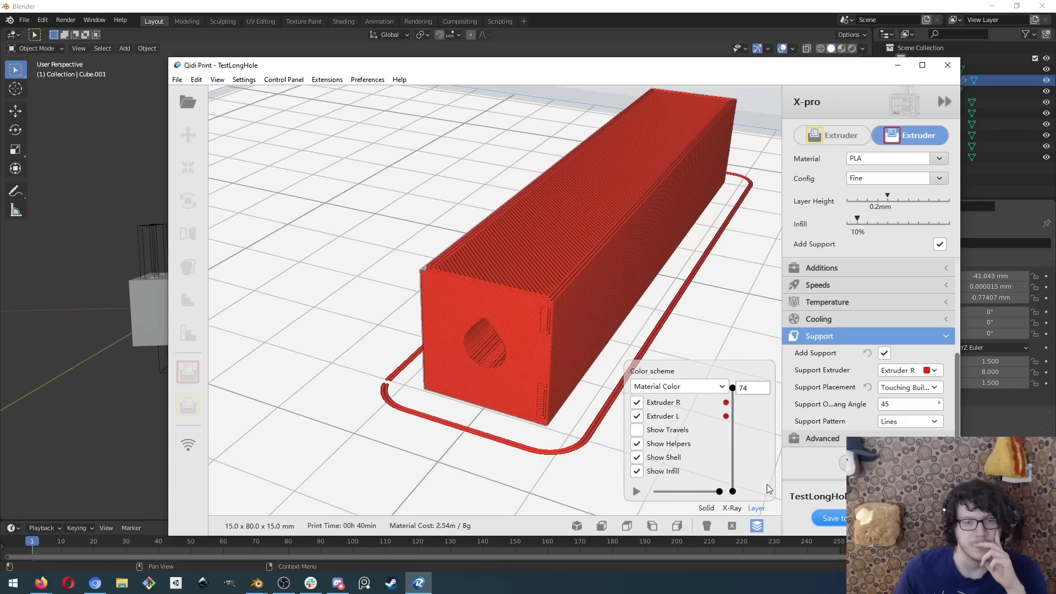
- Save the sliced TestLongHole print file to the removable drive and eject the drive
{"action": "left_click", "coordinate": [834, 518]}
{"action": "left_click", "coordinate": [575, 286]}
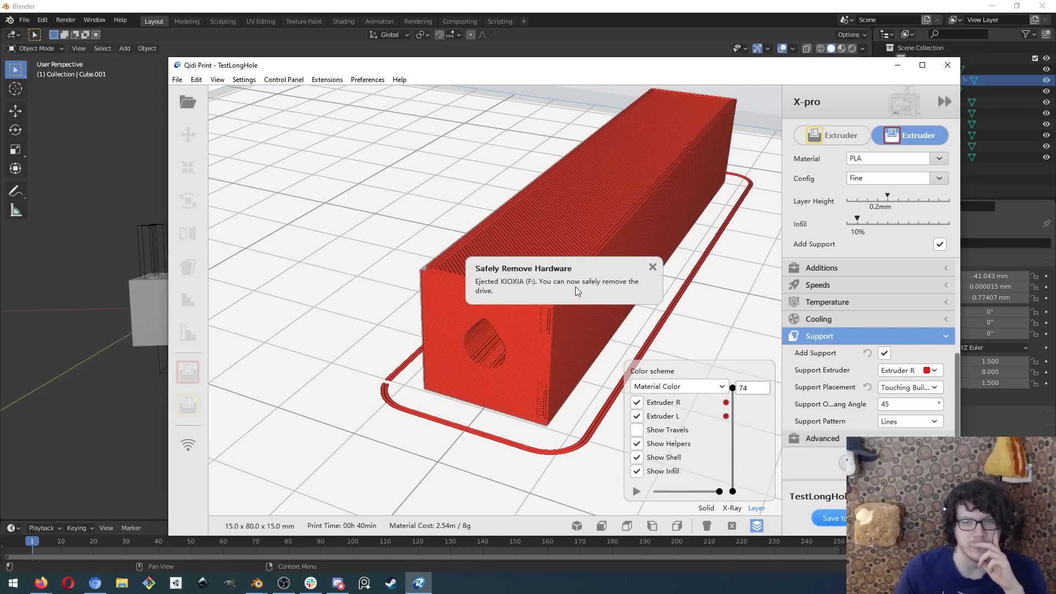
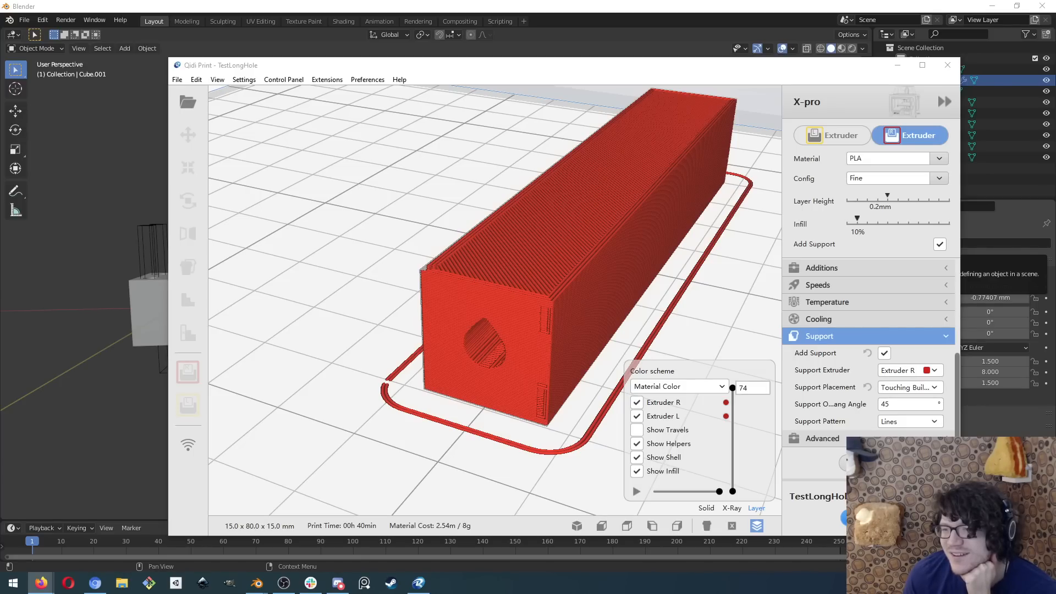
- Bring the browser window with the Reddit clock post into view, look at it and minimize the window
{"action": "left_click_drag", "start_coordinate": [1055, 220], "coordinate": [923, 43]}
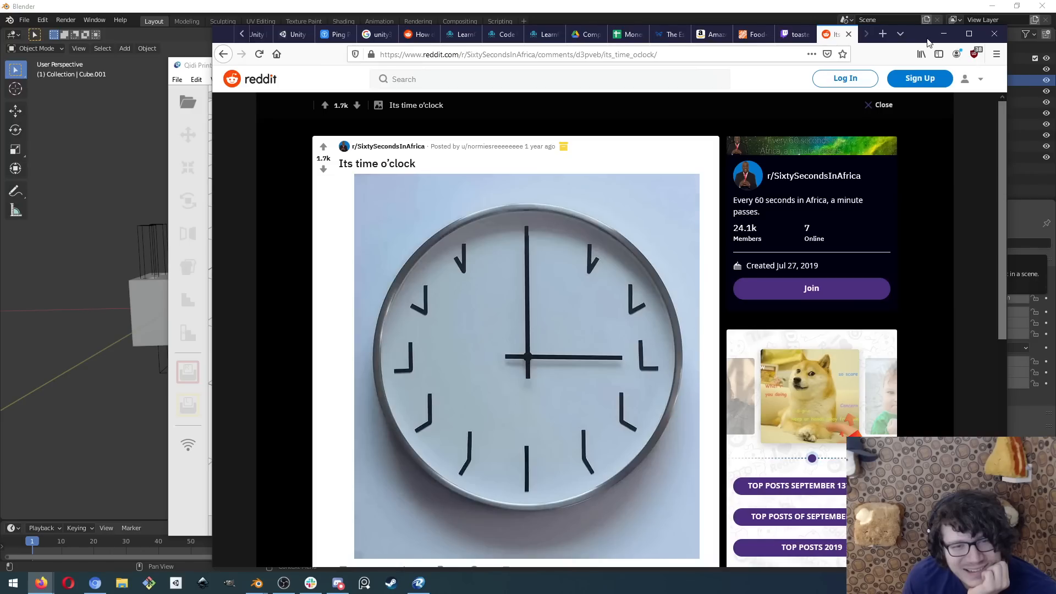
{"action": "left_click_drag", "start_coordinate": [928, 43], "coordinate": [914, 28]}
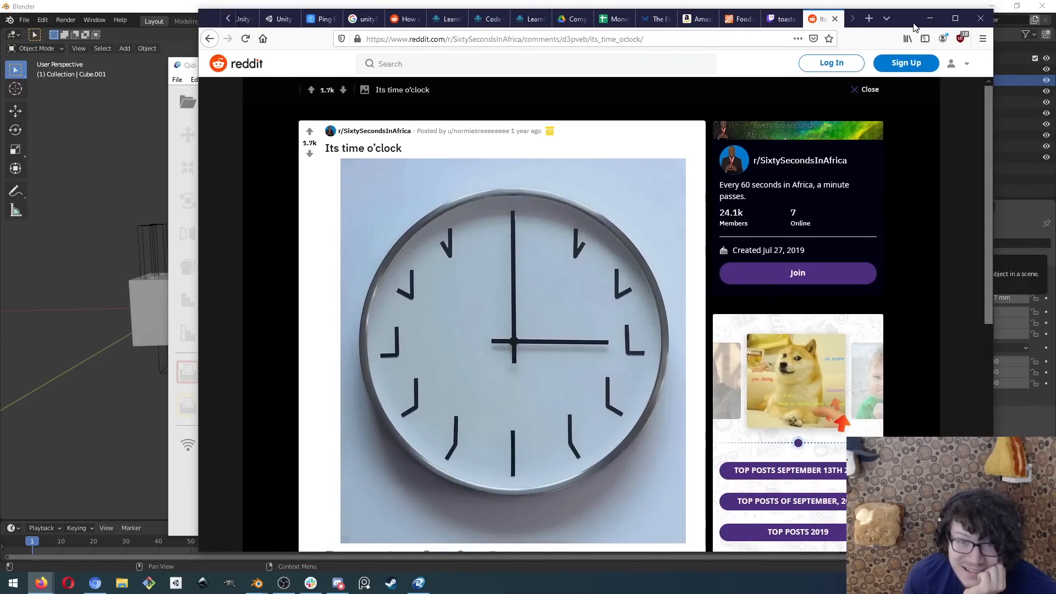
{"action": "left_click", "coordinate": [930, 18]}
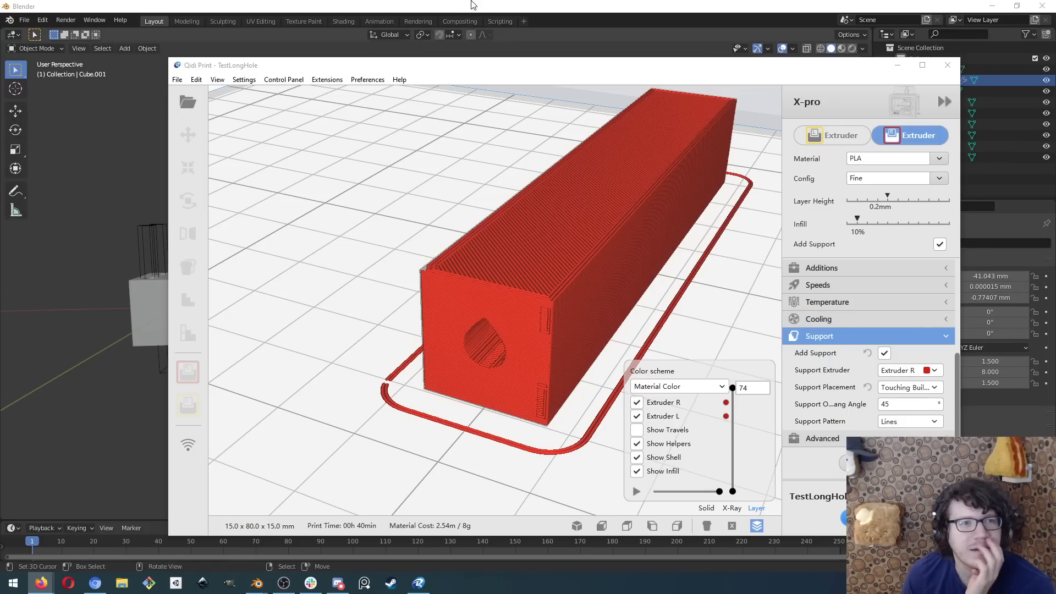
- Examine the sliced bar's teardrop hole straight through from its end face
{"action": "middle_click_drag", "start_coordinate": [501, 348], "coordinate": [450, 350]}
{"action": "right_click_drag", "start_coordinate": [476, 334], "coordinate": [527, 308]}
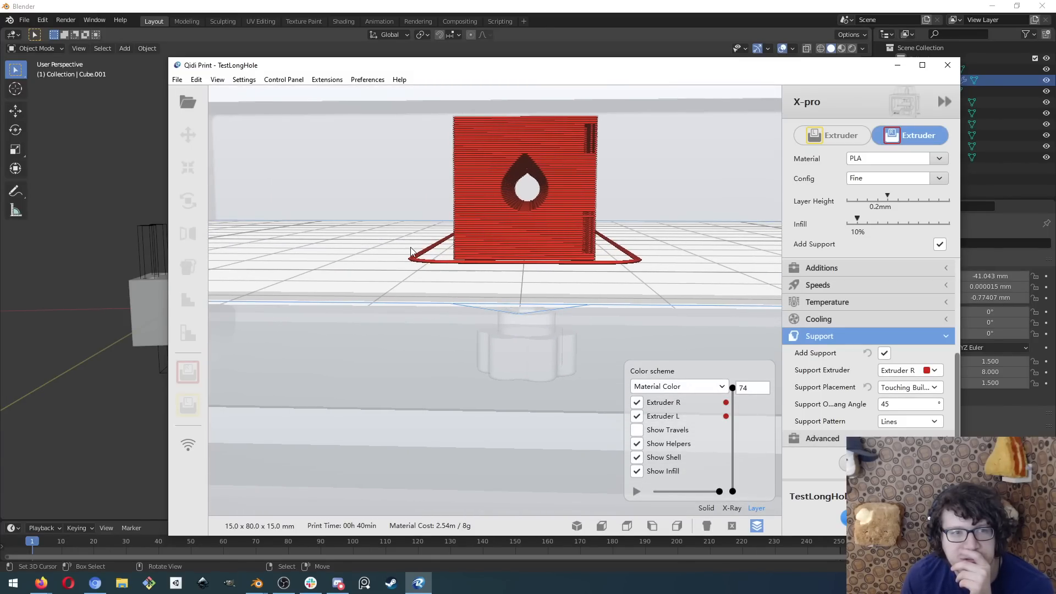
{"action": "right_click_drag", "start_coordinate": [411, 252], "coordinate": [297, 267]}
- Switch to the Blender window with racecar.blend and examine the car's body and wheels from the side
{"action": "key", "text": "alt+Tab"}
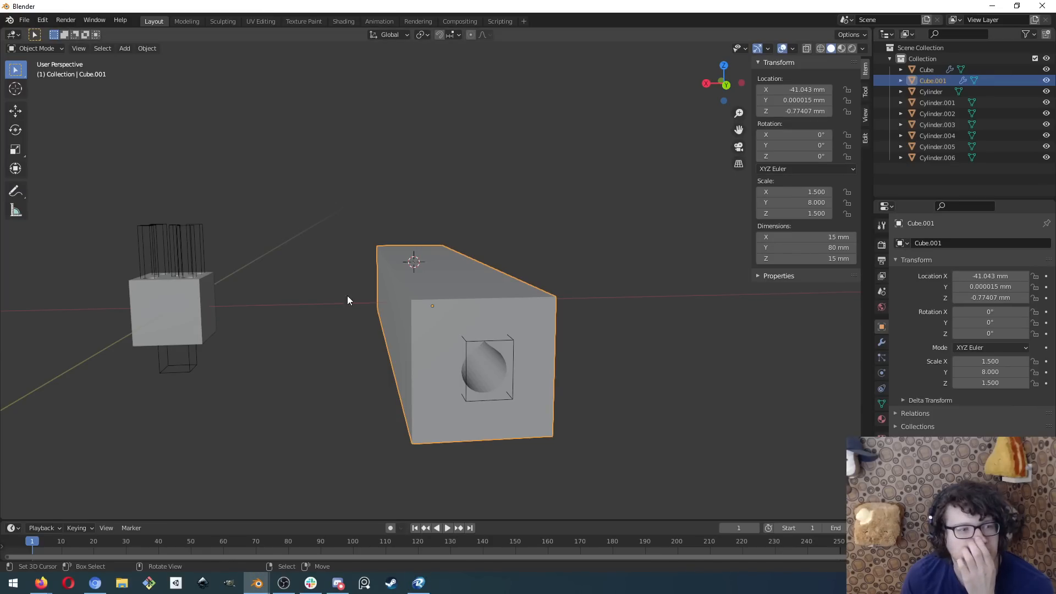
{"action": "mouse_move", "coordinate": [257, 583]}
{"action": "left_click", "coordinate": [205, 541]}
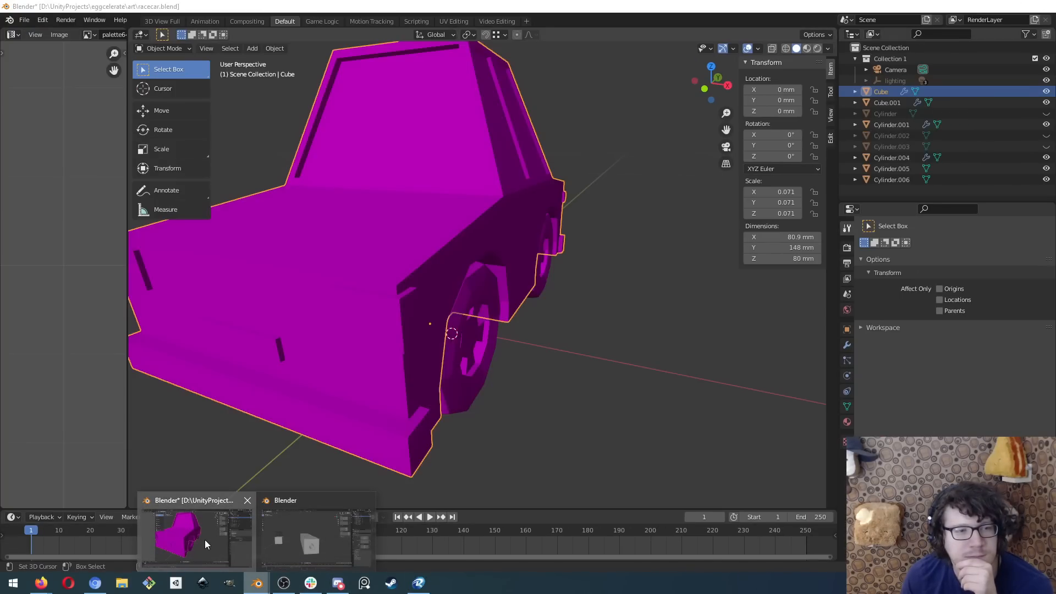
{"action": "middle_click_drag", "start_coordinate": [388, 388], "coordinate": [358, 354]}
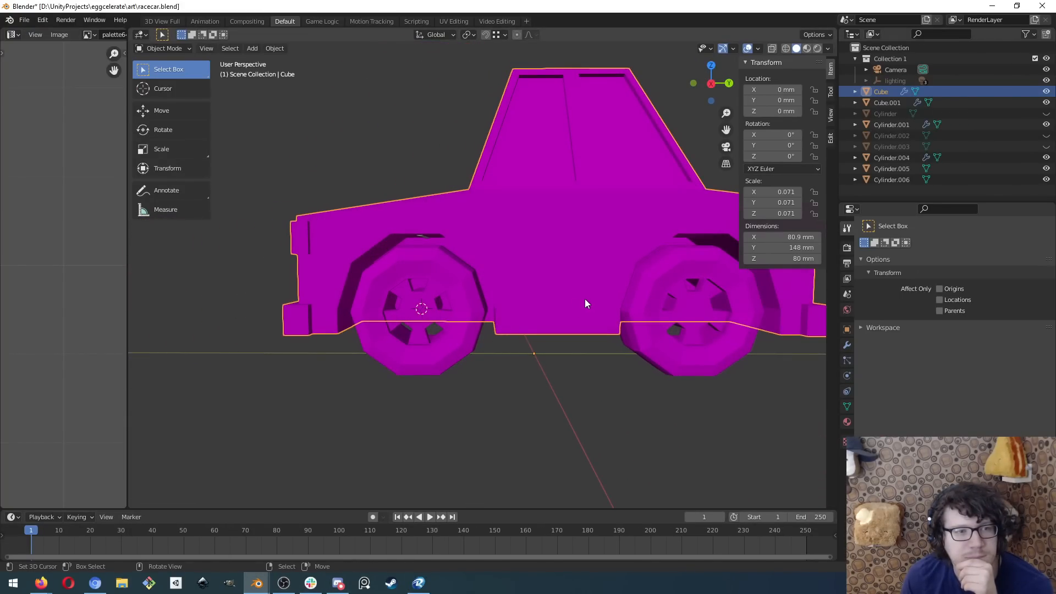
{"action": "middle_click_drag", "start_coordinate": [585, 299], "coordinate": [609, 297]}
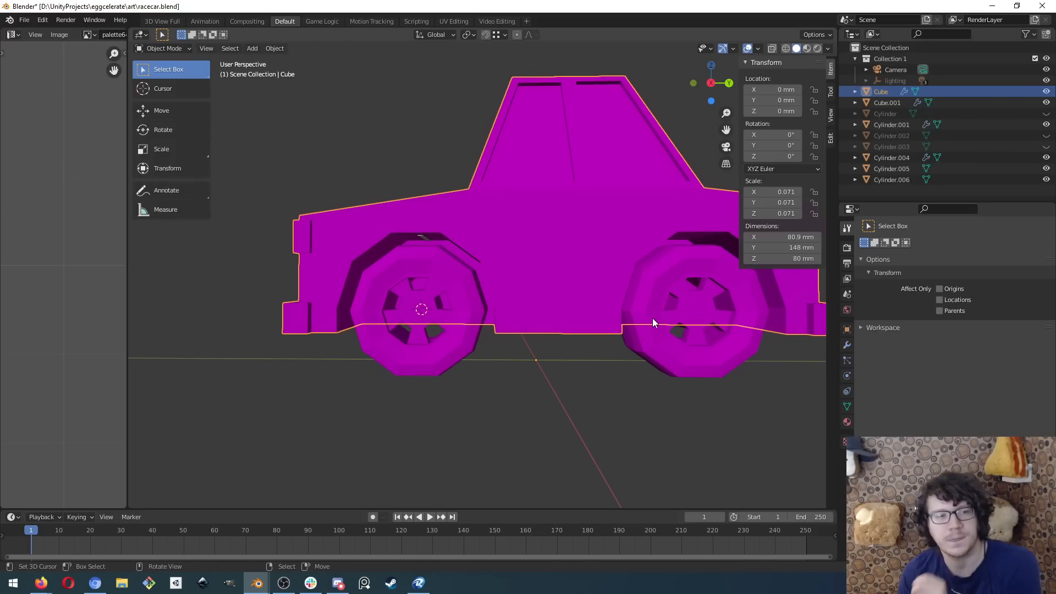
{"action": "middle_click_drag", "start_coordinate": [673, 333], "coordinate": [482, 354], "text": "shift"}
{"action": "mouse_move", "coordinate": [675, 332]}
{"action": "middle_mouse_down"}
{"action": "mouse_move", "coordinate": [490, 349]}
{"action": "mouse_move", "coordinate": [448, 337]}
{"action": "mouse_move", "coordinate": [684, 336]}
{"action": "middle_mouse_up"}
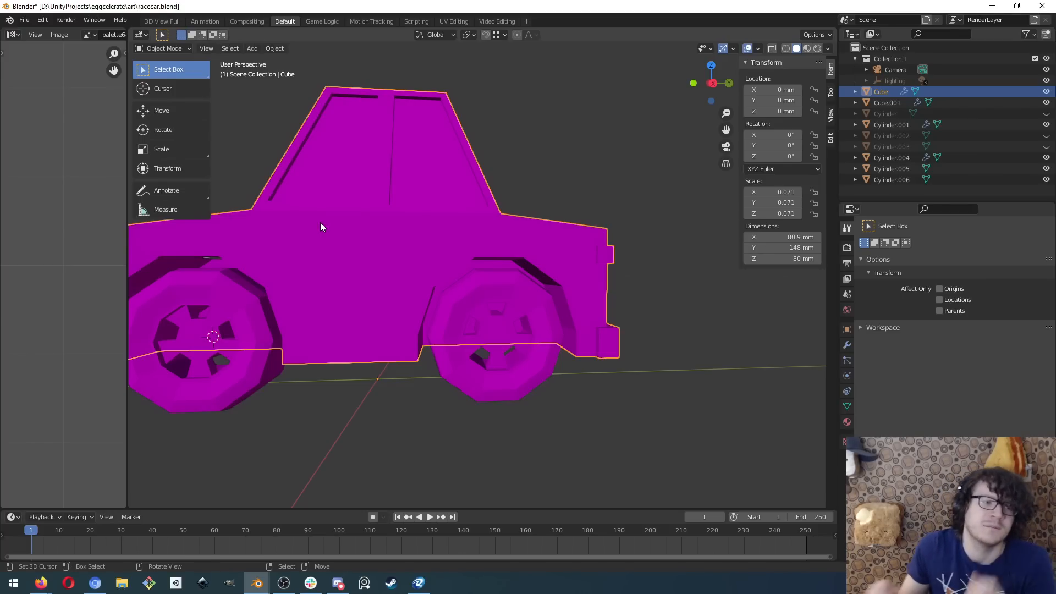
- Examine the inner side of a car wheel and its axle hole from inside the body
{"action": "scroll", "coordinate": [273, 367], "scroll_direction": "down", "scroll_amount": 2}
{"action": "scroll", "coordinate": [273, 341], "scroll_direction": "up", "scroll_amount": 5}
{"action": "middle_click_drag", "start_coordinate": [274, 345], "coordinate": [502, 349]}
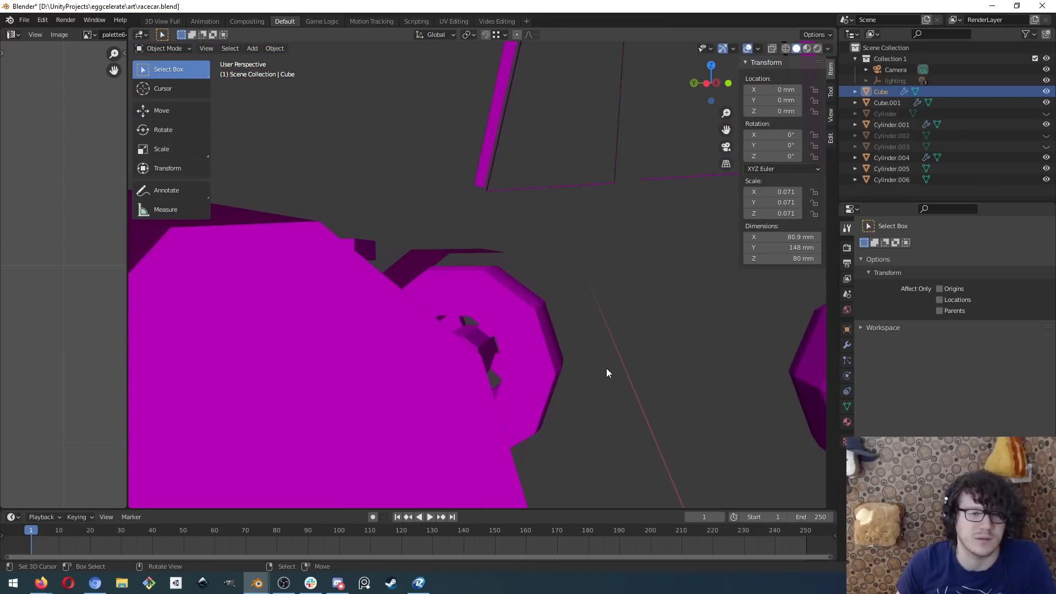
{"action": "middle_click_drag", "start_coordinate": [606, 368], "coordinate": [216, 342], "text": "shift"}
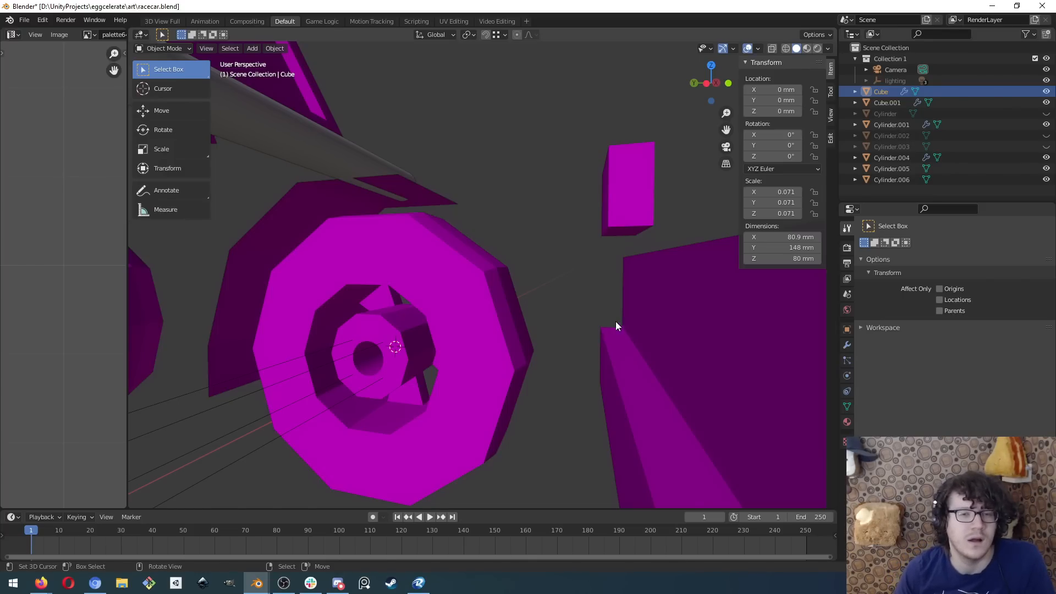
{"action": "middle_click_drag", "start_coordinate": [615, 325], "coordinate": [412, 316]}
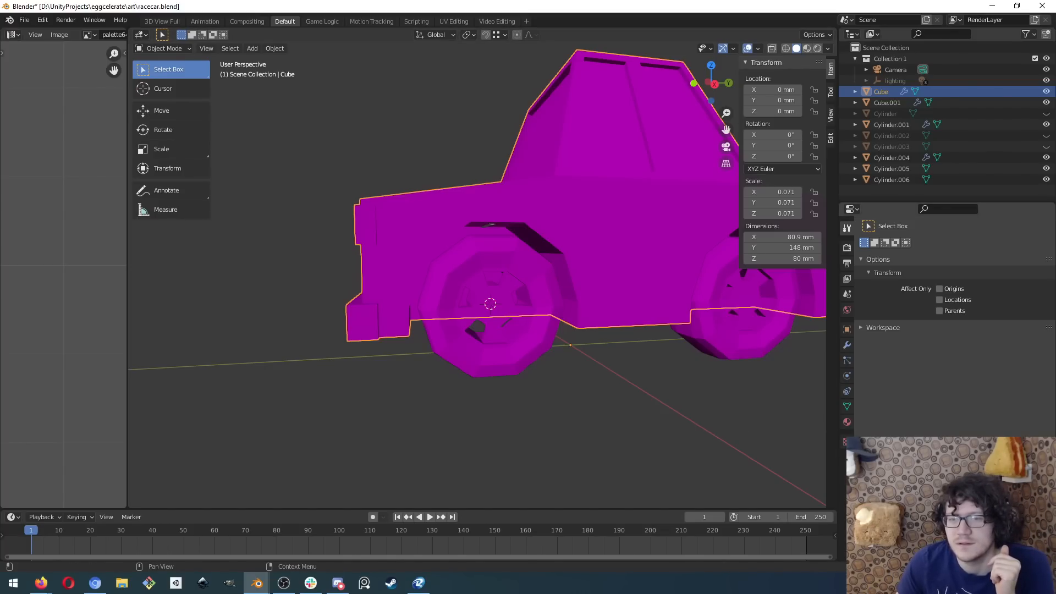
- Look up the car body's exact Y dimension and Y scale values
{"action": "key", "text": "alt+Tab"}
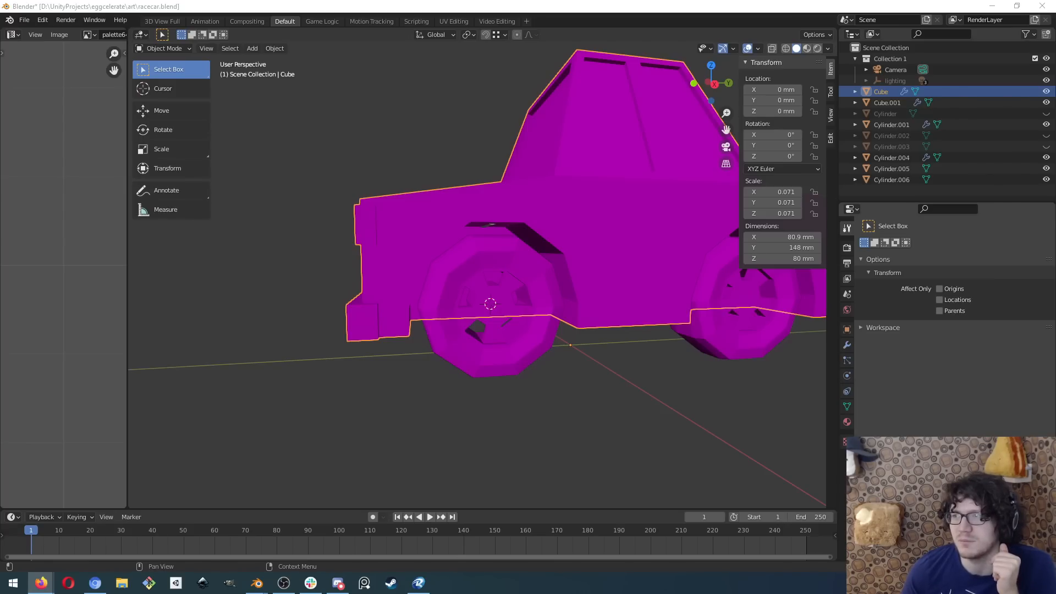
{"action": "left_click", "coordinate": [307, 5]}
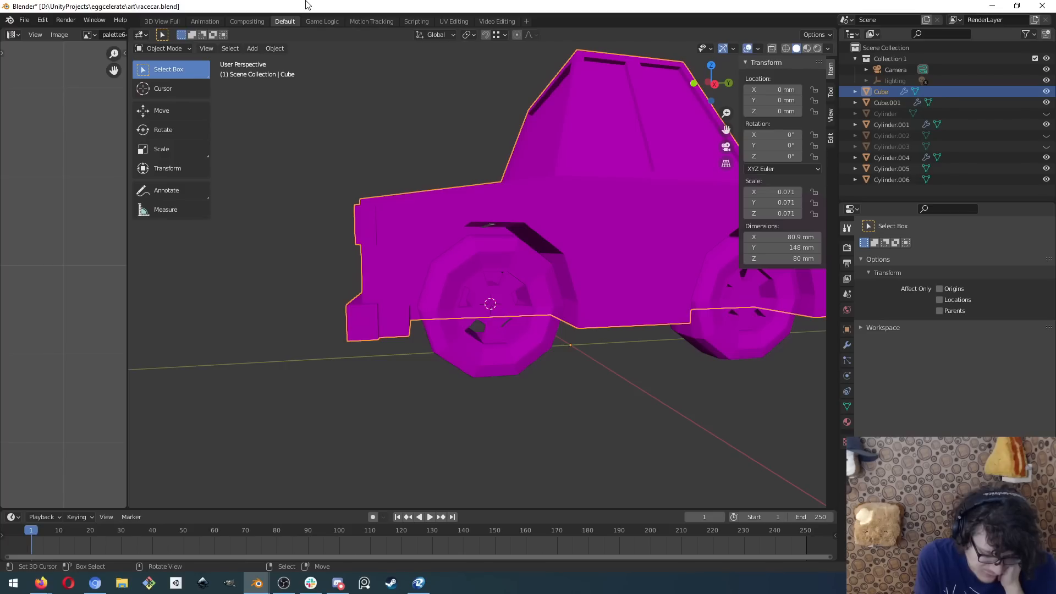
{"action": "left_click", "coordinate": [814, 247]}
{"action": "key", "text": "Right"}
{"action": "key", "text": "Left"}
{"action": "key", "text": "Left"}
{"action": "key", "text": "Left"}
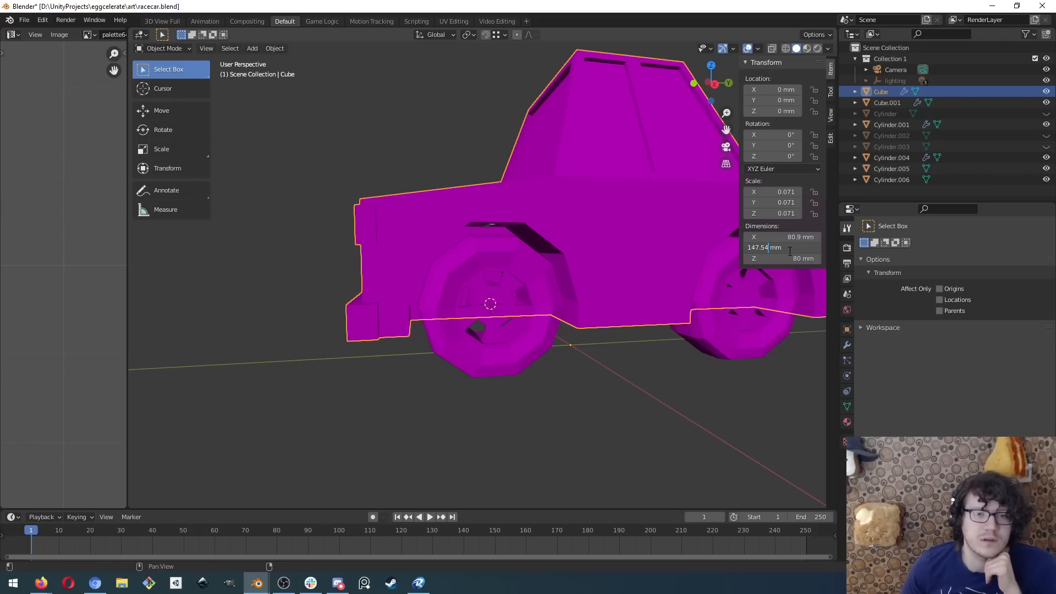
{"action": "key", "text": "Return"}
{"action": "double_click", "coordinate": [787, 204]}
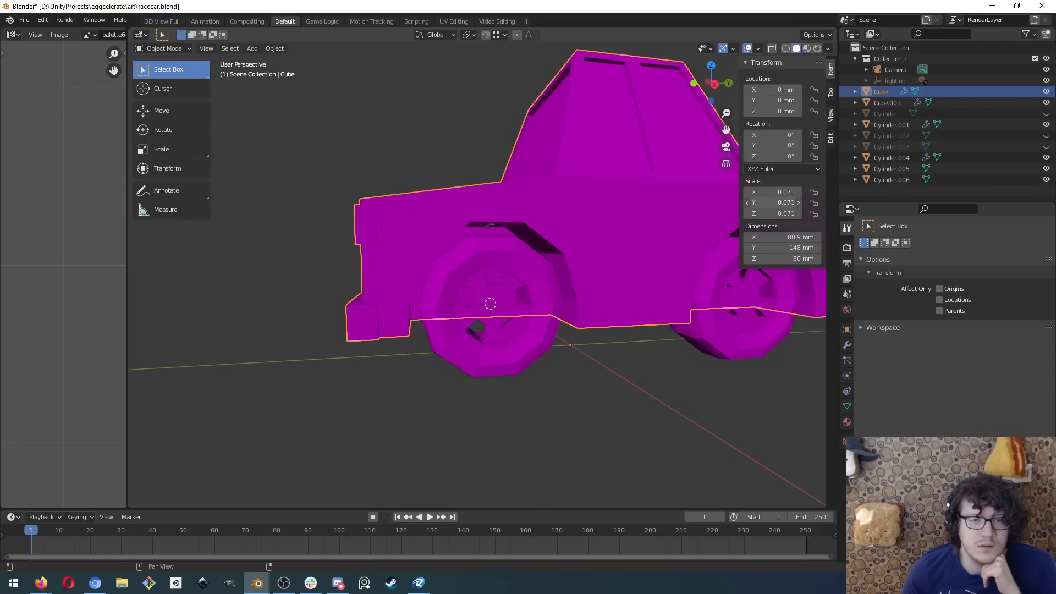
{"action": "left_click", "coordinate": [788, 204]}
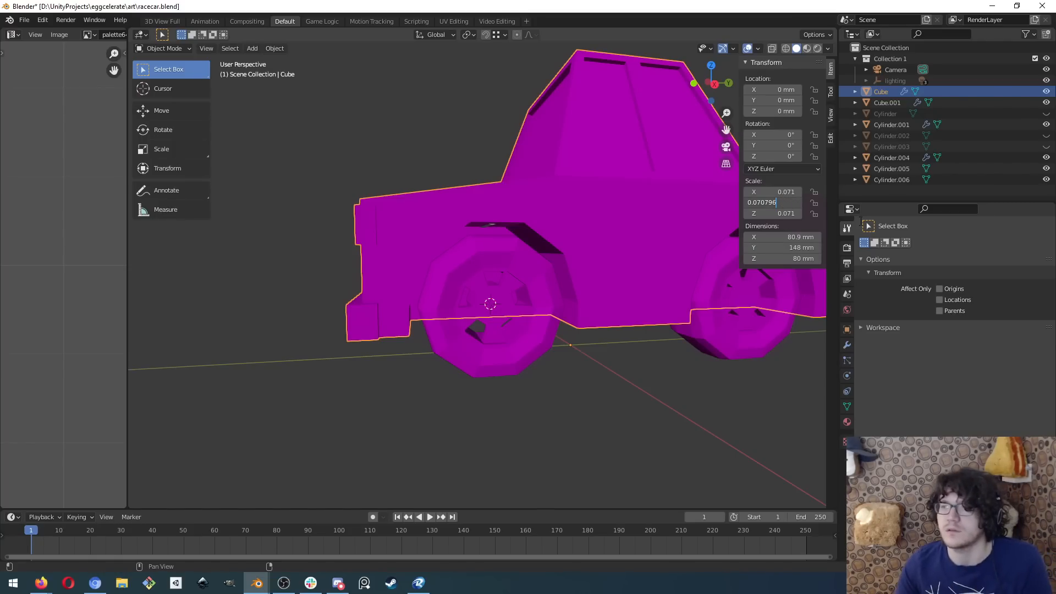
{"action": "key", "text": "alt+Tab"}
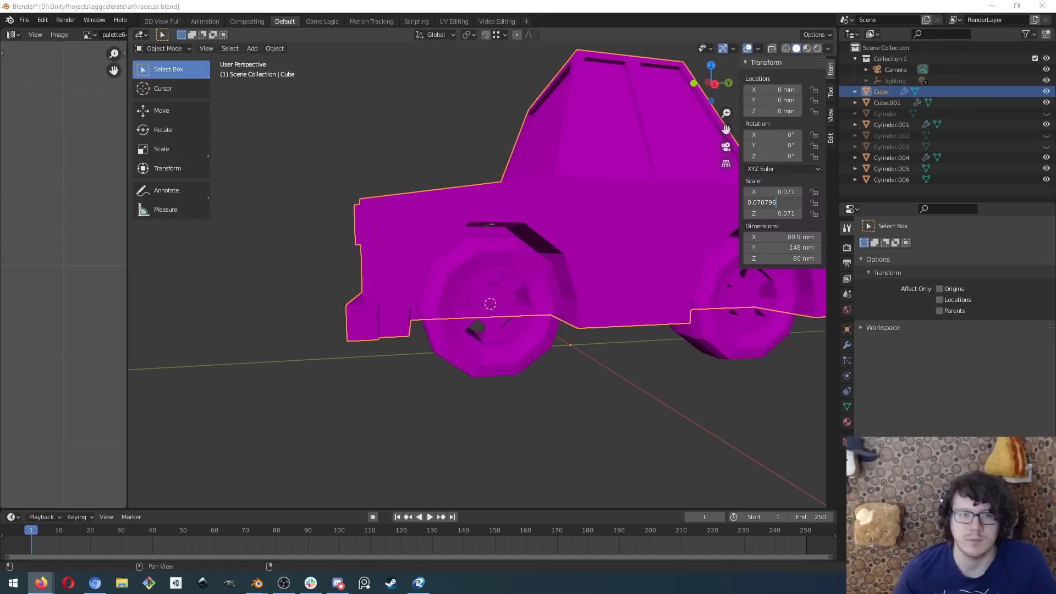
{"action": "key", "text": "Return"}
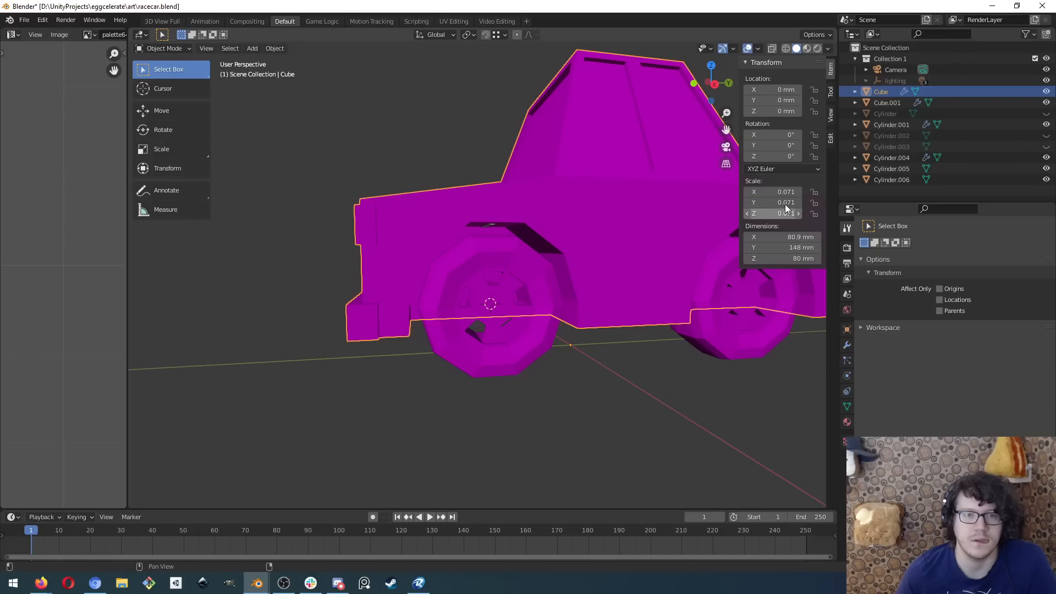
- Set the car body's X, Y and Z scale to 0.0384
{"action": "left_click", "coordinate": [782, 192]}
{"action": "type", "text": "0.0384"}
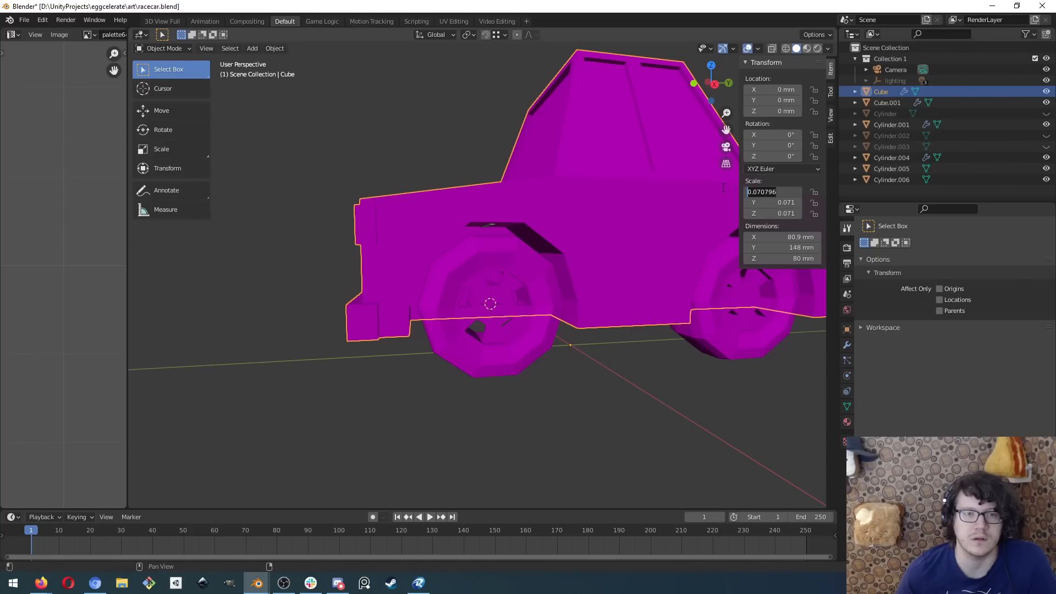
{"action": "key", "text": "Return"}
{"action": "left_click", "coordinate": [788, 204]}
{"action": "type", "text": "0.0384"}
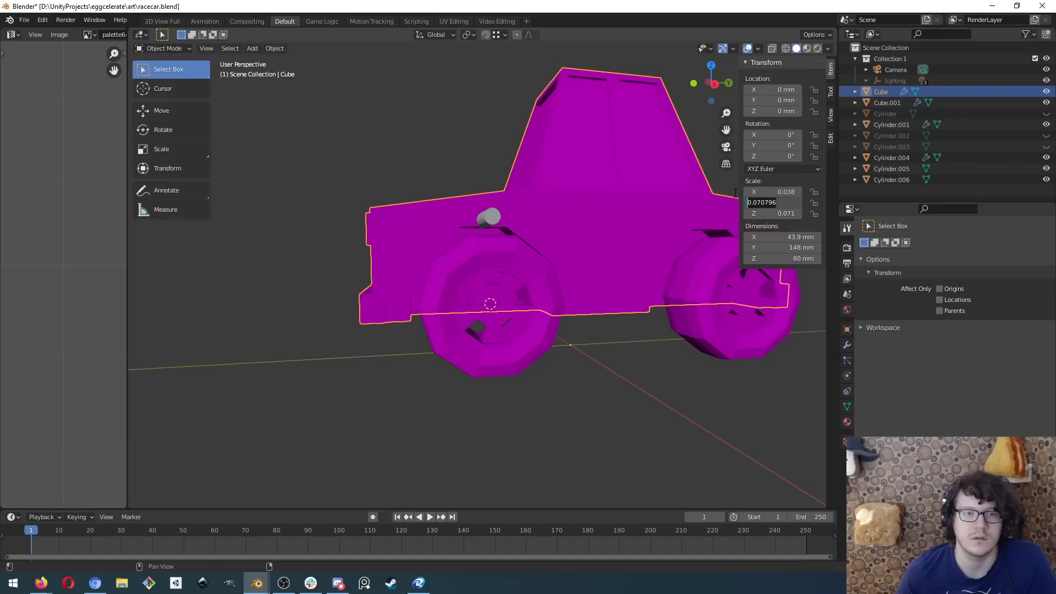
{"action": "key", "text": "Return"}
{"action": "left_click", "coordinate": [788, 214]}
{"action": "type", "text": "0.0384"}
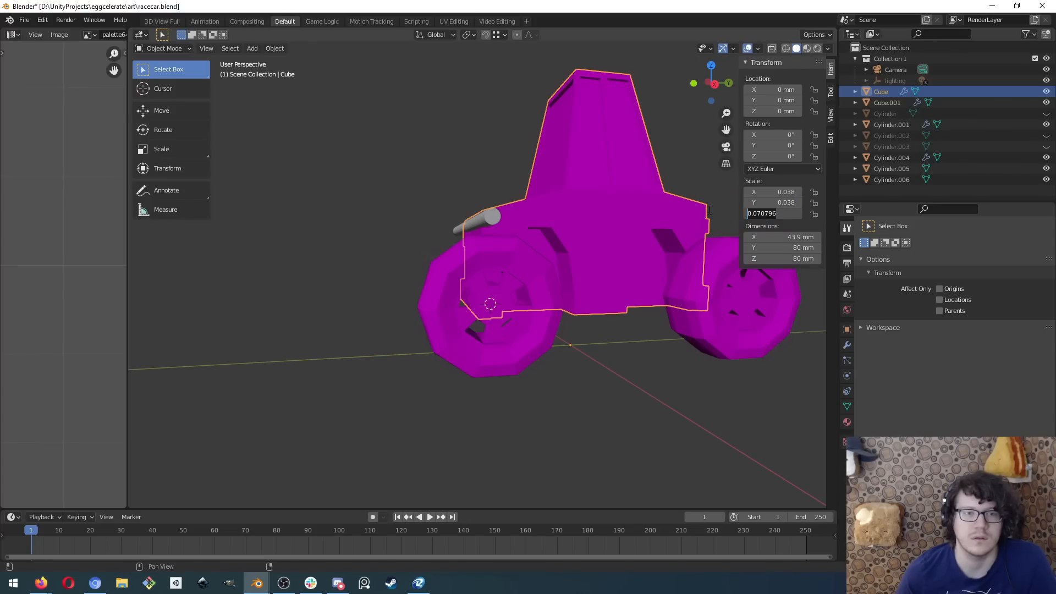
{"action": "key", "text": "Return"}
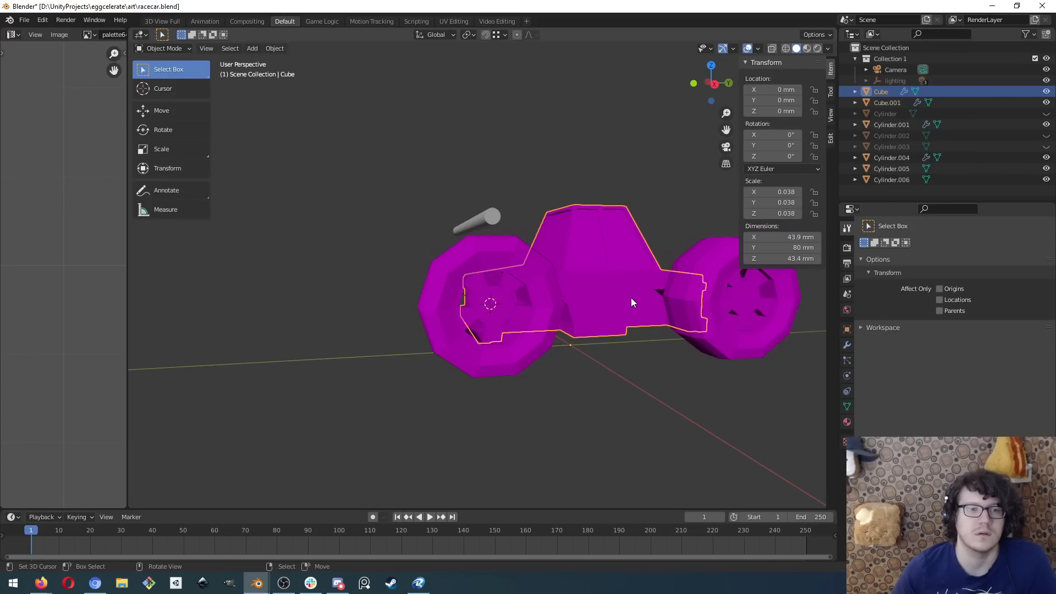
- Select the front wheel Cylinder.001 and set its X and Z scale to 0.03838766988
{"action": "middle_click_drag", "start_coordinate": [361, 294], "coordinate": [385, 330]}
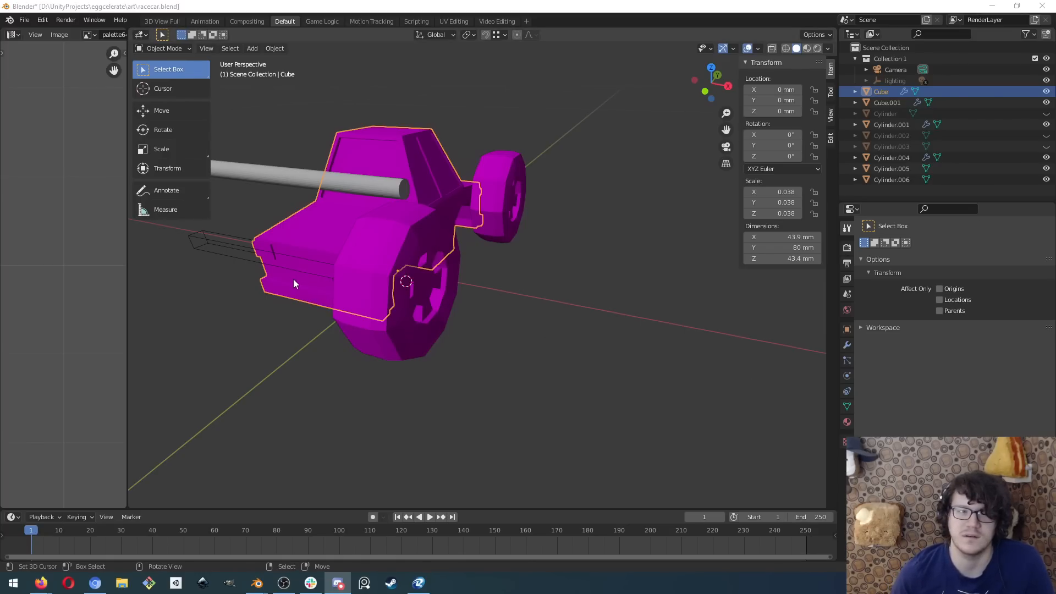
{"action": "scroll", "coordinate": [293, 279], "scroll_direction": "up", "scroll_amount": 3}
{"action": "middle_click_drag", "start_coordinate": [292, 279], "coordinate": [418, 242]}
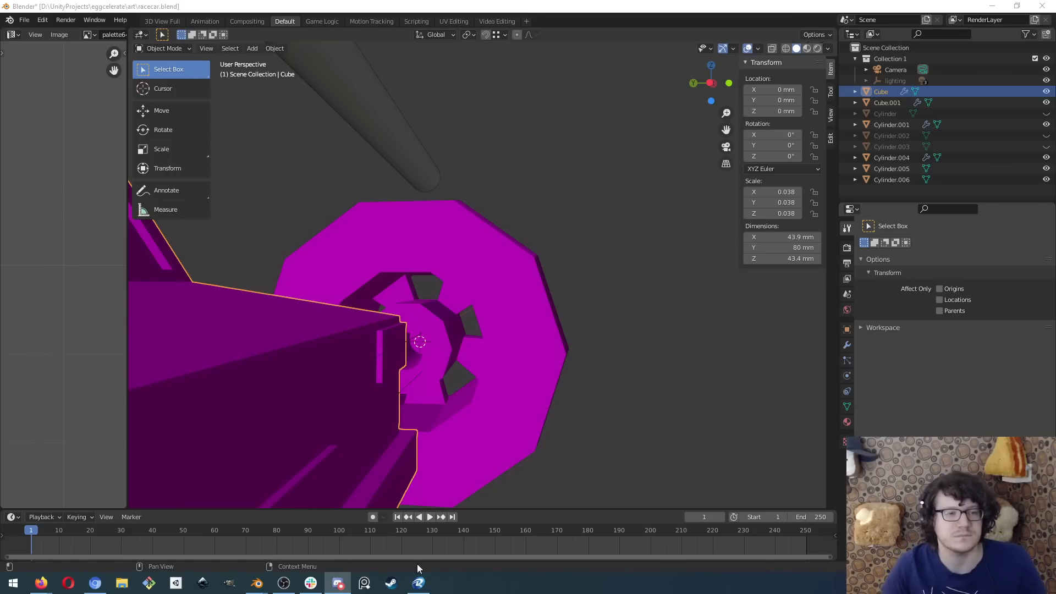
{"action": "left_click", "coordinate": [457, 279]}
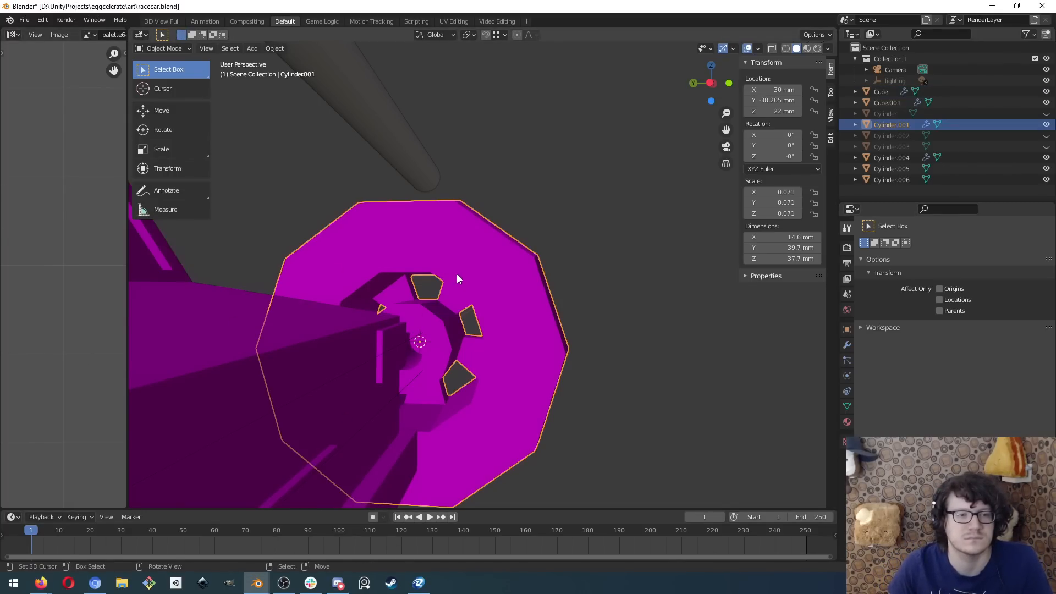
{"action": "left_click", "coordinate": [774, 193]}
{"action": "key", "text": "ctrl+v"}
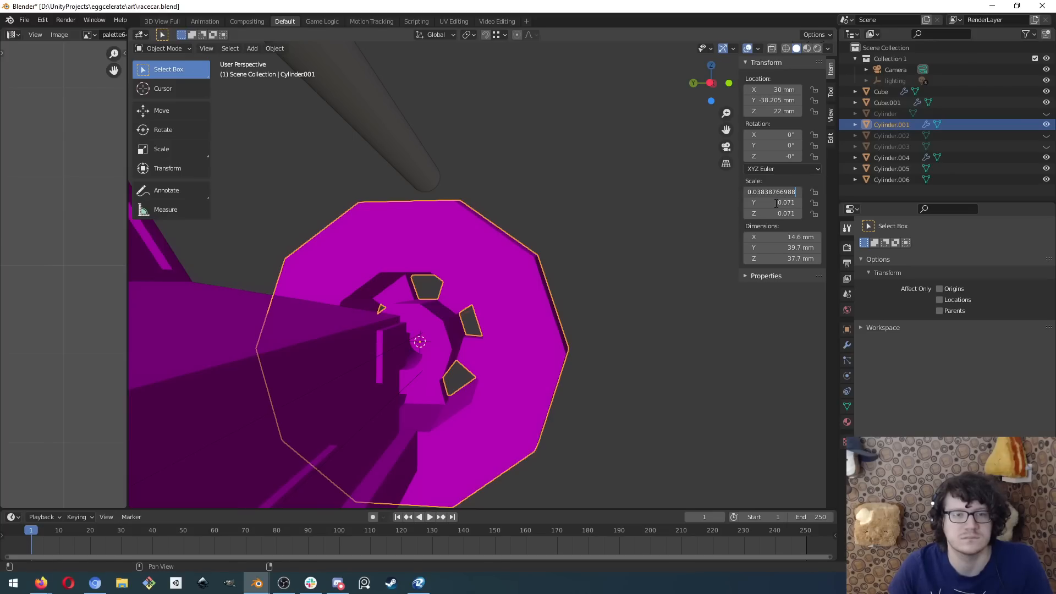
{"action": "key", "text": "Return"}
{"action": "key", "text": "ctrl+v"}
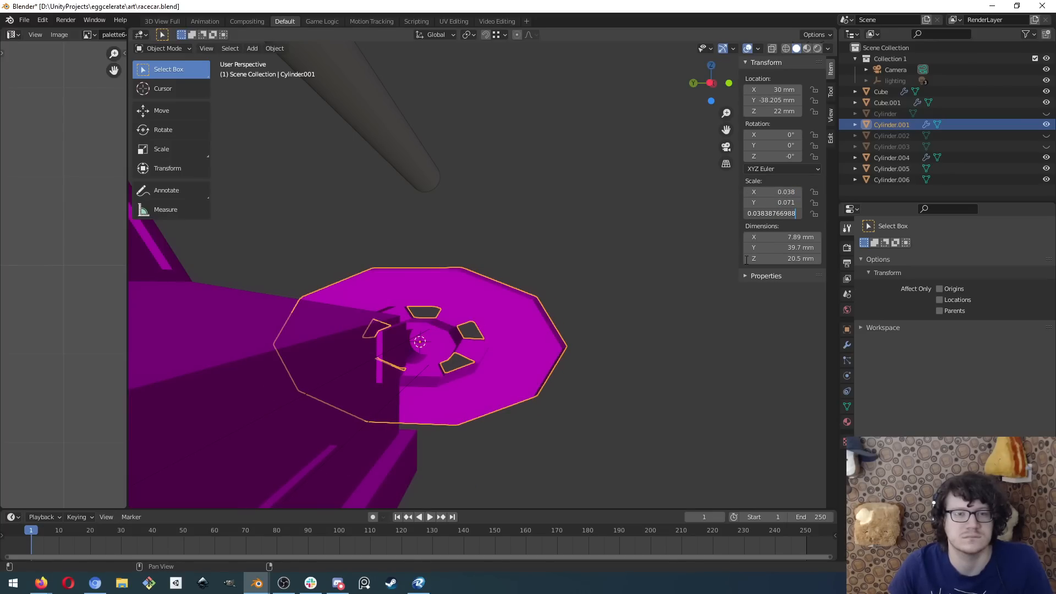
- Set the front wheel's Y scale to 0.038388 and deselect the wheel
{"action": "left_click", "coordinate": [773, 192]}
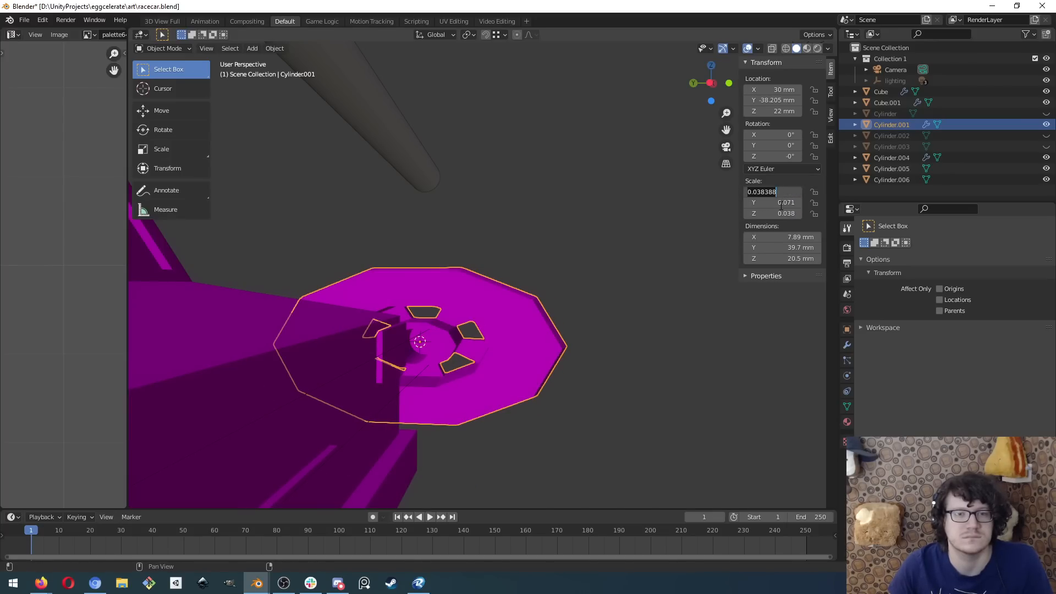
{"action": "key", "text": "Tab"}
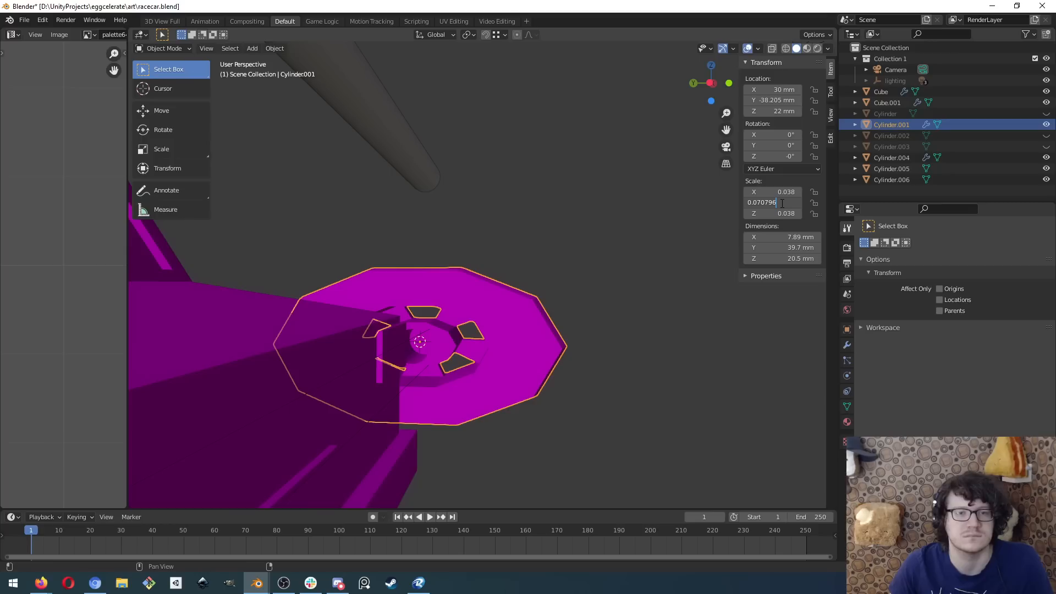
{"action": "type", "text": "0.038388"}
{"action": "key", "text": "Return"}
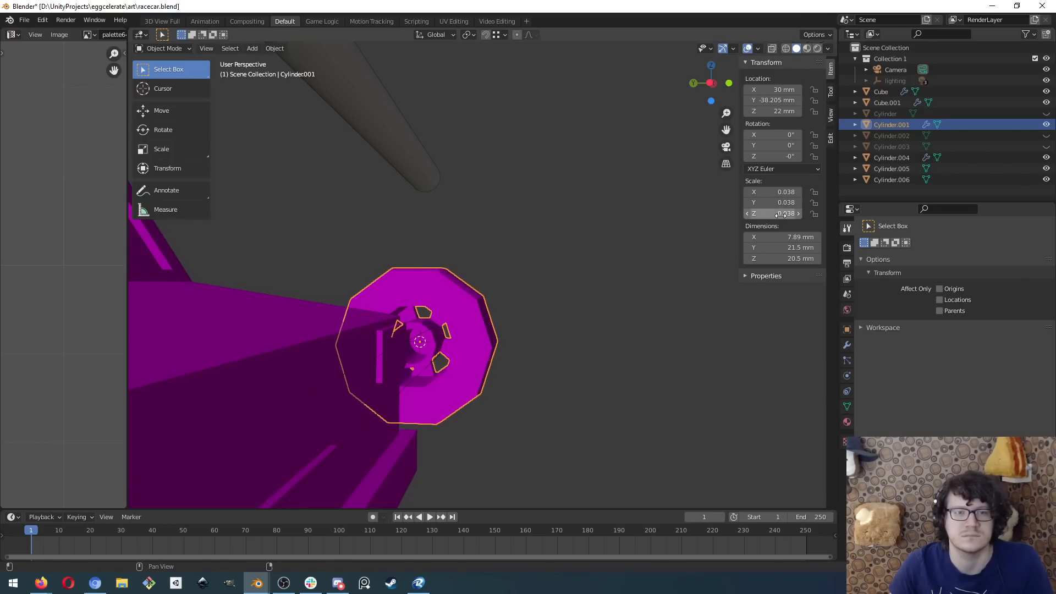
{"action": "left_click", "coordinate": [775, 213]}
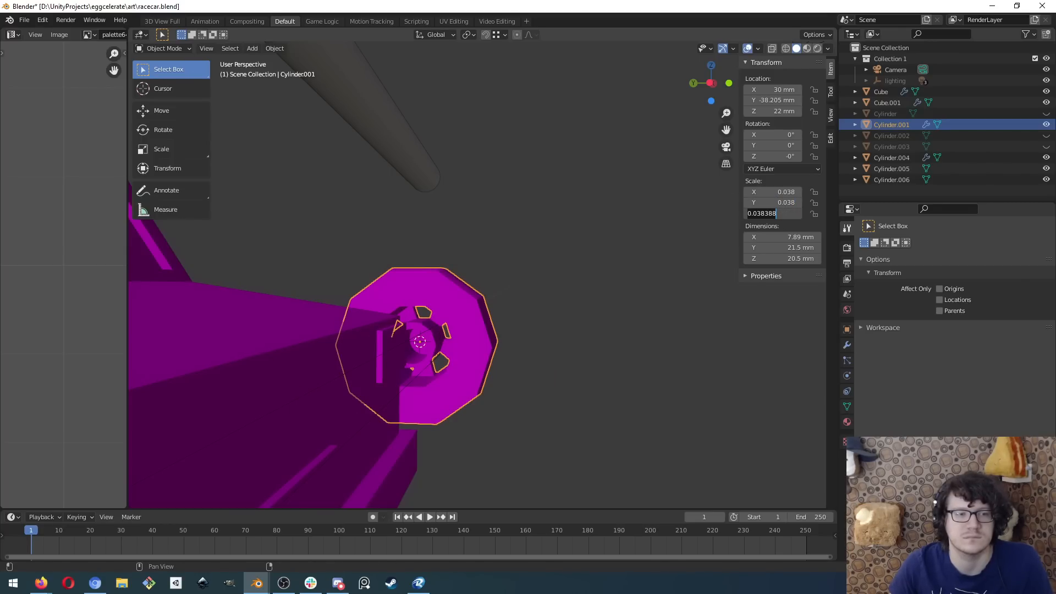
{"action": "key", "text": "Return"}
{"action": "key", "text": "alt+a"}
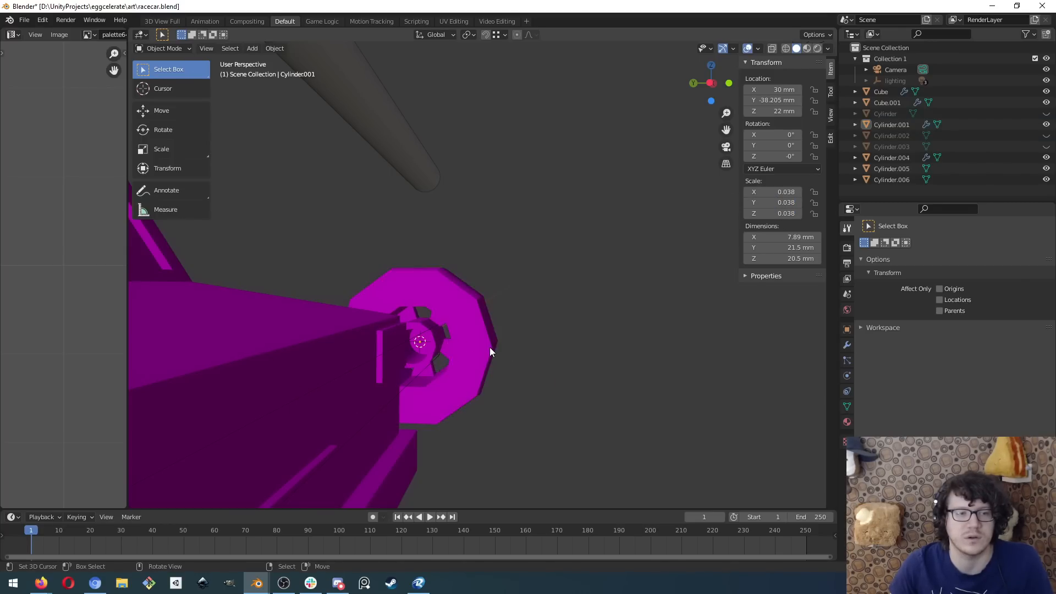
- Examine the rescaled front wheel's inner side and hub recess, and its fit against the car body
{"action": "middle_click_drag", "start_coordinate": [572, 308], "coordinate": [446, 319]}
{"action": "scroll", "coordinate": [477, 323], "scroll_direction": "up", "scroll_amount": 6}
{"action": "scroll", "coordinate": [546, 325], "scroll_direction": "down", "scroll_amount": 7}
{"action": "mouse_move", "coordinate": [545, 325]}
{"action": "middle_mouse_down"}
{"action": "mouse_move", "coordinate": [306, 320]}
{"action": "mouse_move", "coordinate": [285, 344]}
{"action": "mouse_move", "coordinate": [522, 365]}
{"action": "mouse_move", "coordinate": [559, 321]}
{"action": "mouse_move", "coordinate": [505, 342]}
{"action": "mouse_move", "coordinate": [726, 365]}
{"action": "mouse_move", "coordinate": [736, 334]}
{"action": "mouse_move", "coordinate": [711, 364]}
{"action": "mouse_move", "coordinate": [620, 365]}
{"action": "mouse_move", "coordinate": [537, 353]}
{"action": "mouse_move", "coordinate": [532, 342]}
{"action": "middle_mouse_up"}
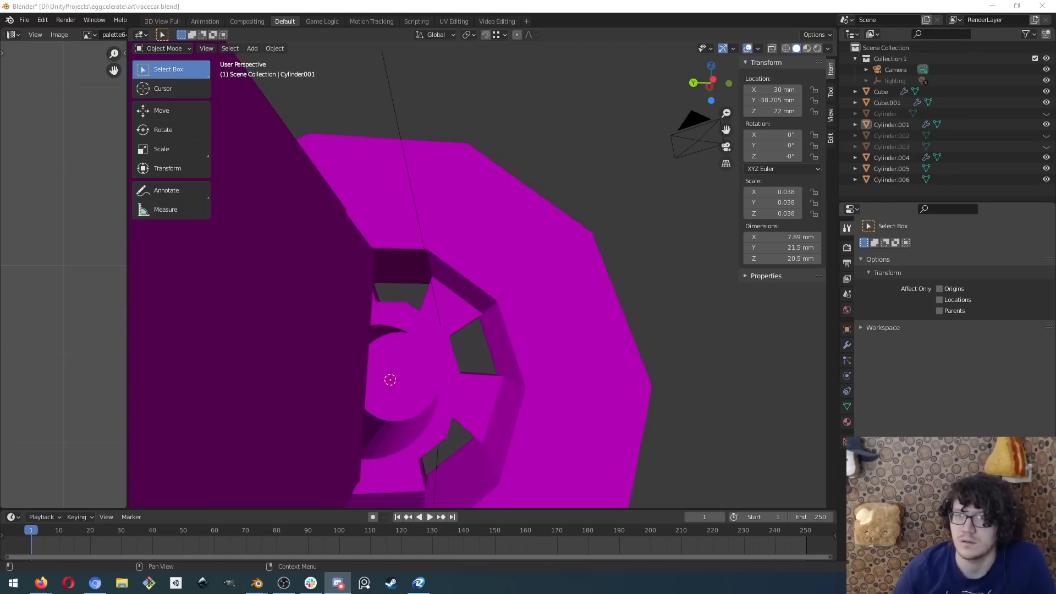
{"action": "key", "text": "alt+Tab"}
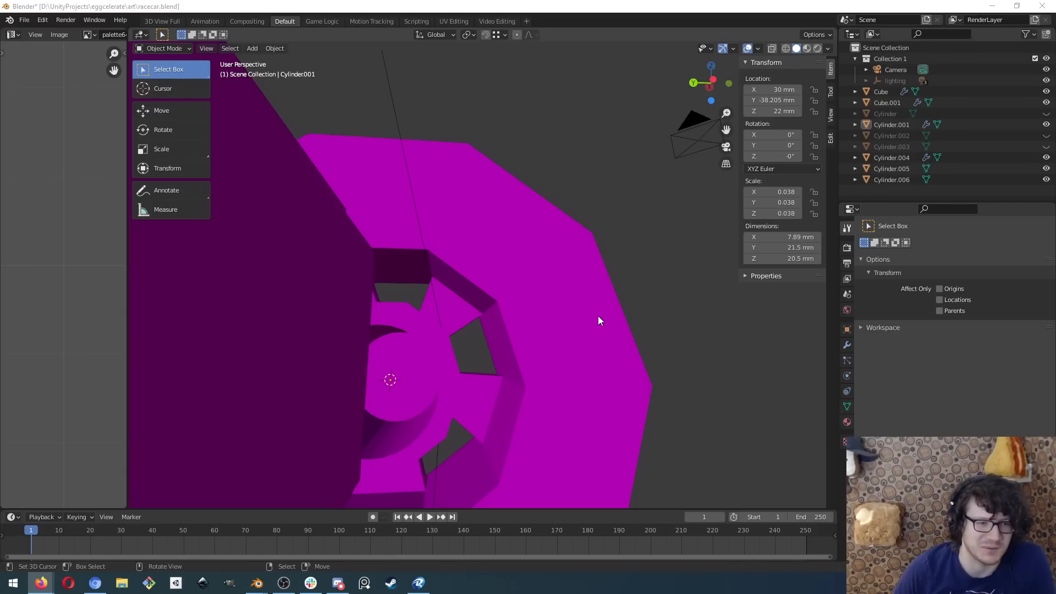
{"action": "middle_click_drag", "start_coordinate": [563, 344], "coordinate": [498, 325]}
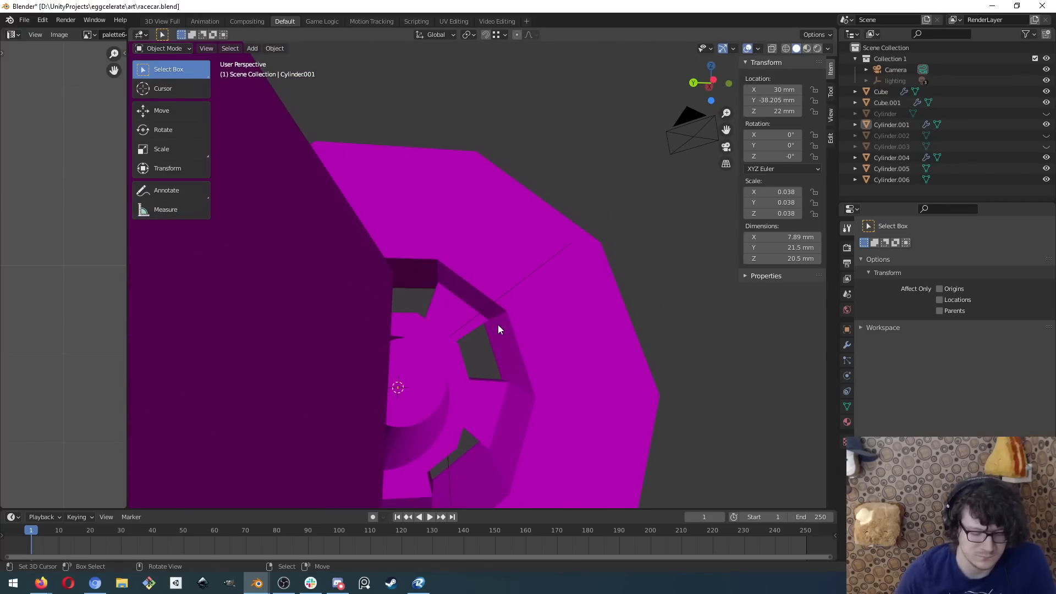
{"action": "key", "text": "shift+a"}
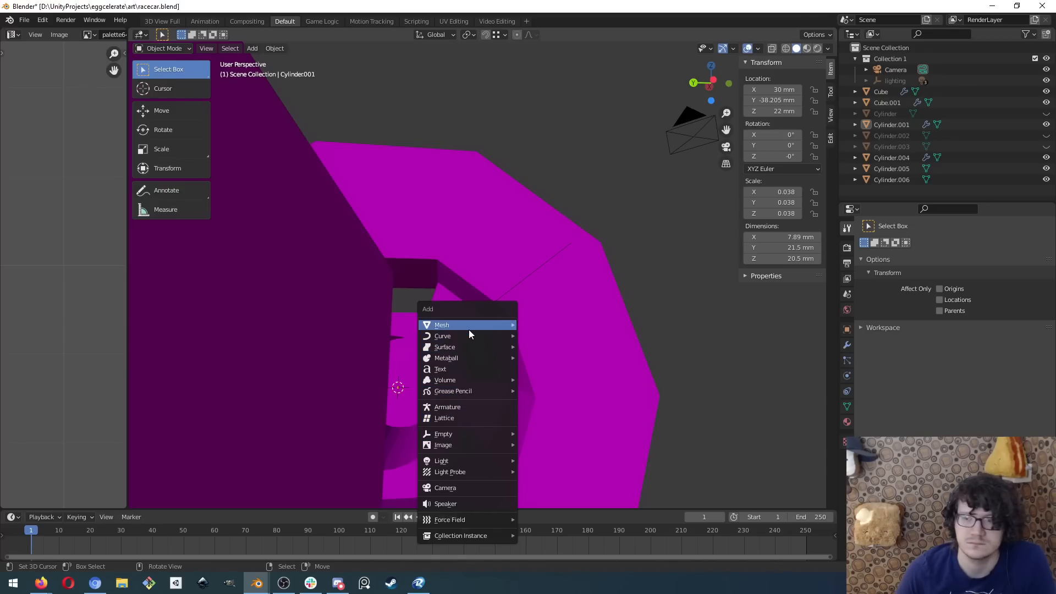
{"action": "mouse_move", "coordinate": [469, 333]}
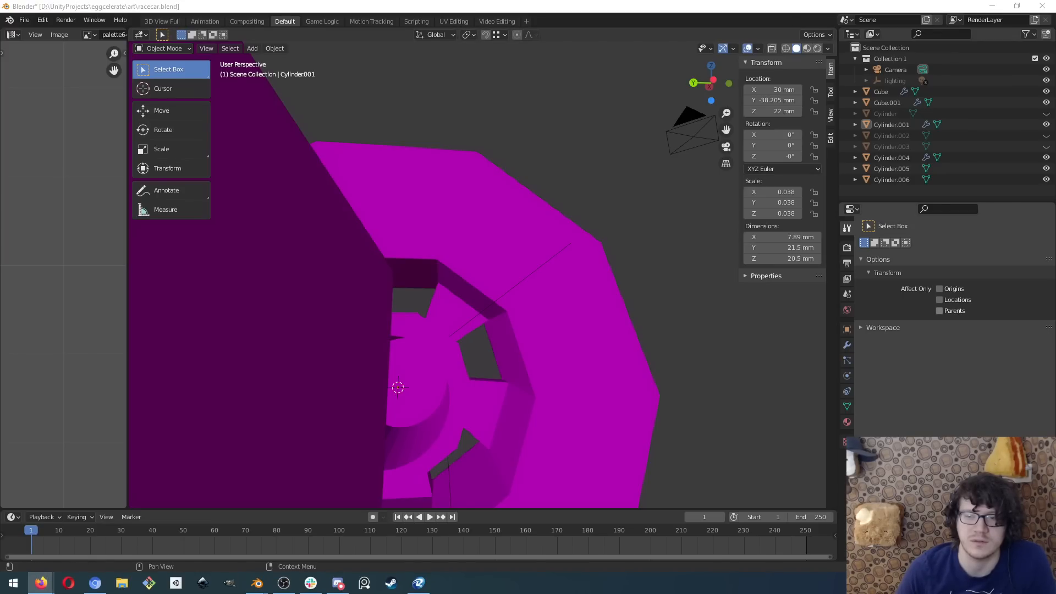
{"action": "middle_click_drag", "start_coordinate": [631, 305], "coordinate": [386, 260]}
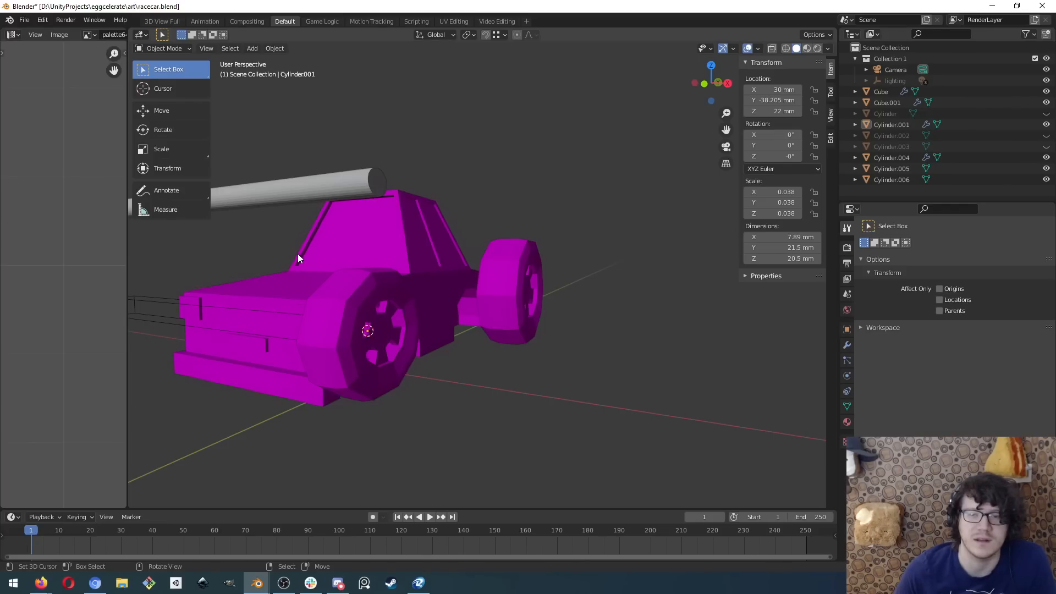
{"action": "middle_click_drag", "start_coordinate": [298, 264], "coordinate": [379, 350]}
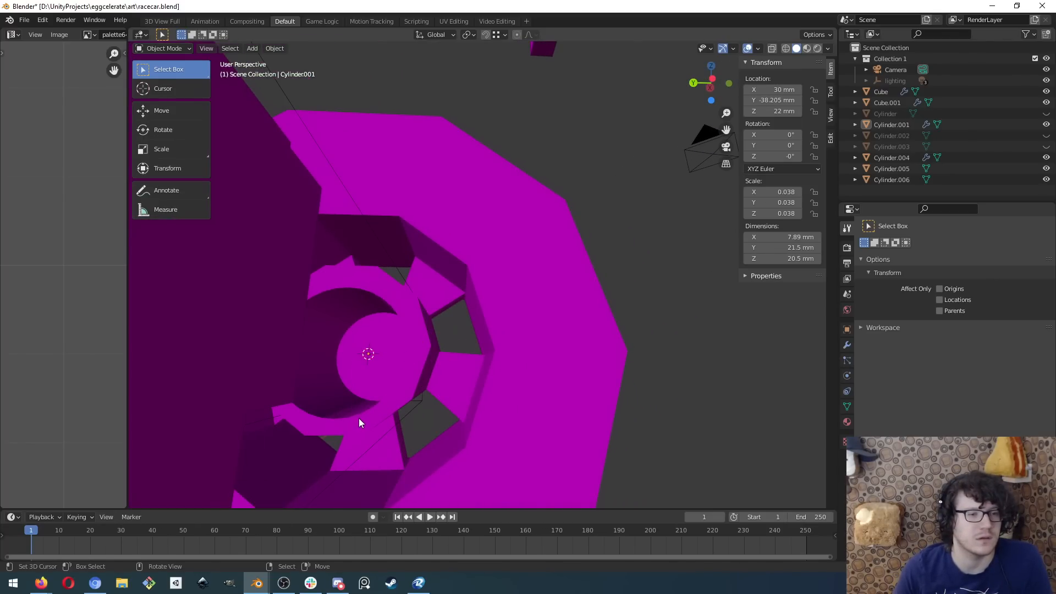
- Add a mesh circle with 32 vertices and a 1 mm radius at the front wheel's centre
{"action": "mouse_move", "coordinate": [411, 338]}
{"action": "middle_mouse_down"}
{"action": "mouse_move", "coordinate": [397, 349]}
{"action": "mouse_move", "coordinate": [412, 339]}
{"action": "middle_mouse_up"}
{"action": "key", "text": "shift+a"}
{"action": "mouse_move", "coordinate": [415, 358]}
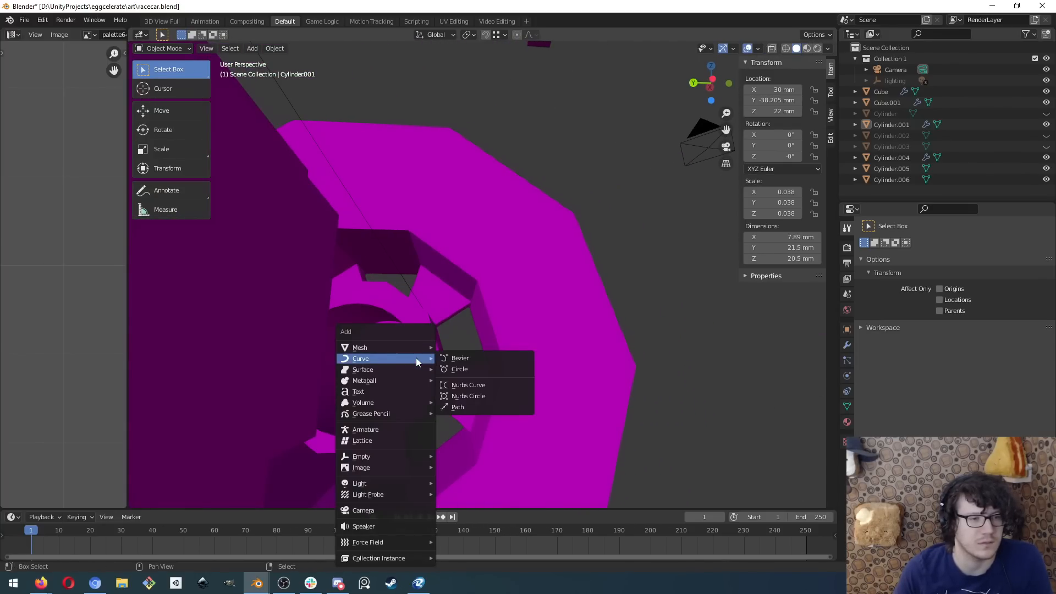
{"action": "left_click", "coordinate": [478, 369]}
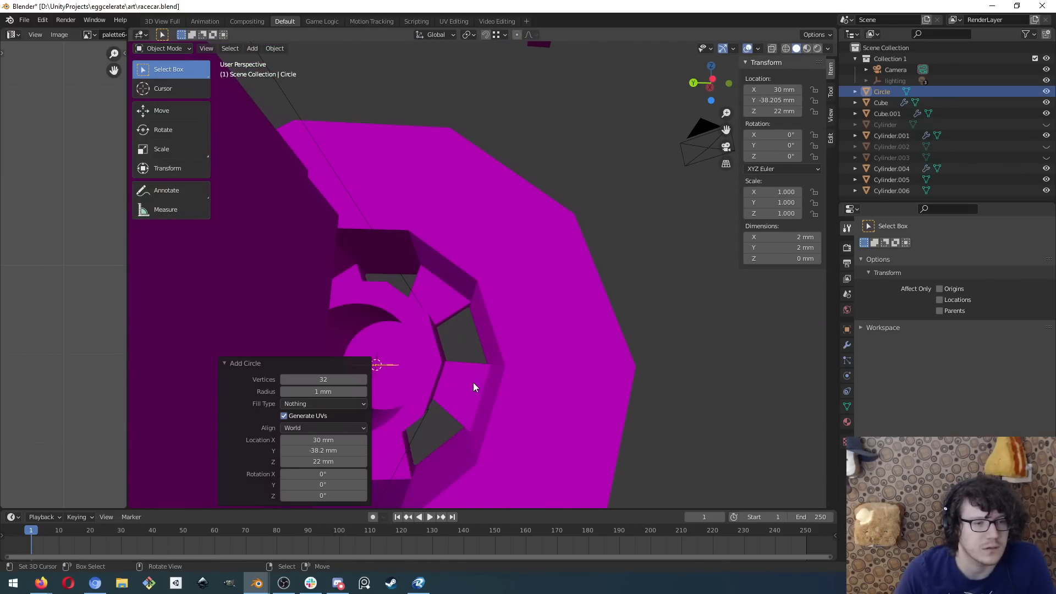
- Set the new circle's rotation to 0° about X and 90° about Y so it faces along the wheel's axle
{"action": "left_click", "coordinate": [331, 473]}
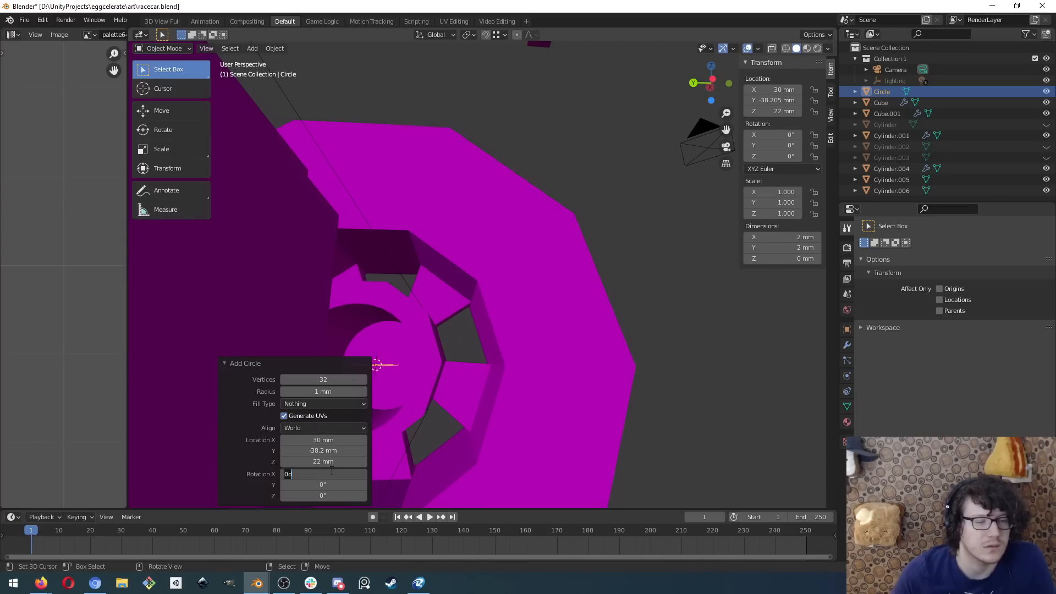
{"action": "type", "text": "90"}
{"action": "key", "text": "Return"}
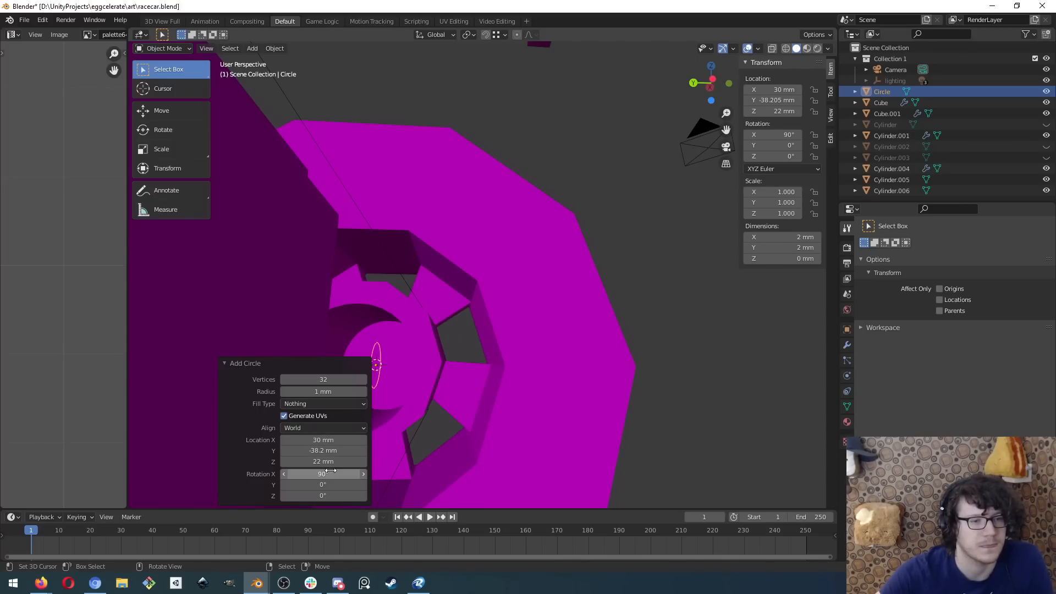
{"action": "left_click", "coordinate": [330, 471]}
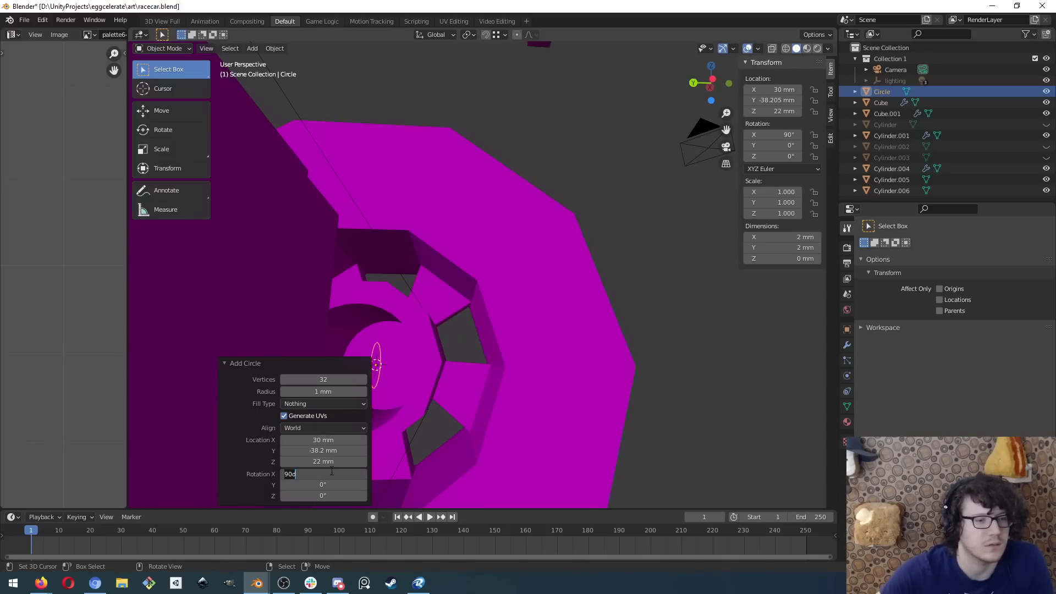
{"action": "type", "text": "90"}
{"action": "key", "text": "Return"}
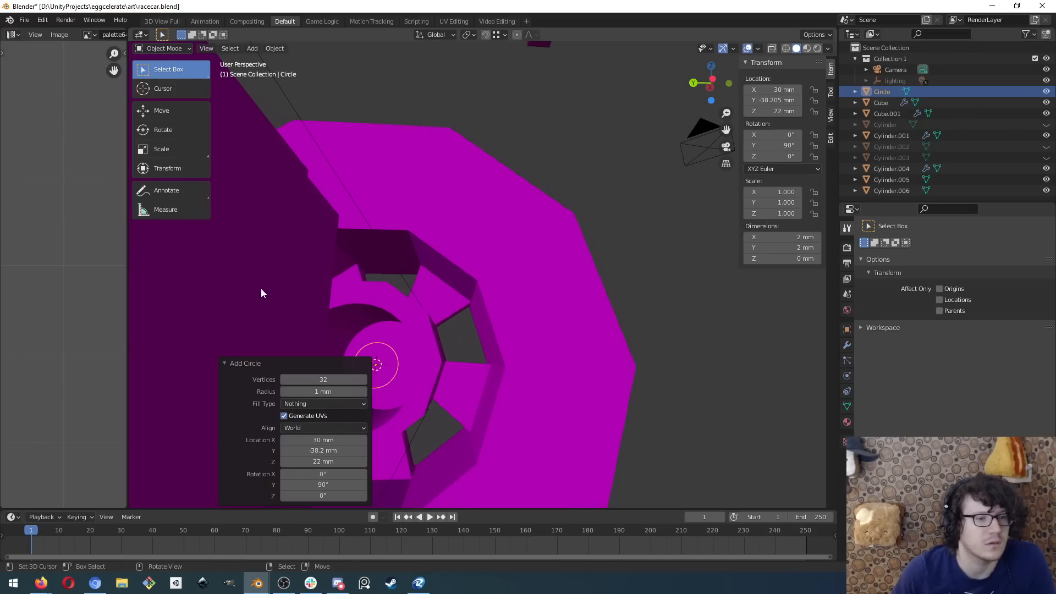
{"action": "scroll", "coordinate": [410, 373], "scroll_direction": "up", "scroll_amount": 6}
{"action": "scroll", "coordinate": [412, 382], "scroll_direction": "down", "scroll_amount": 4}
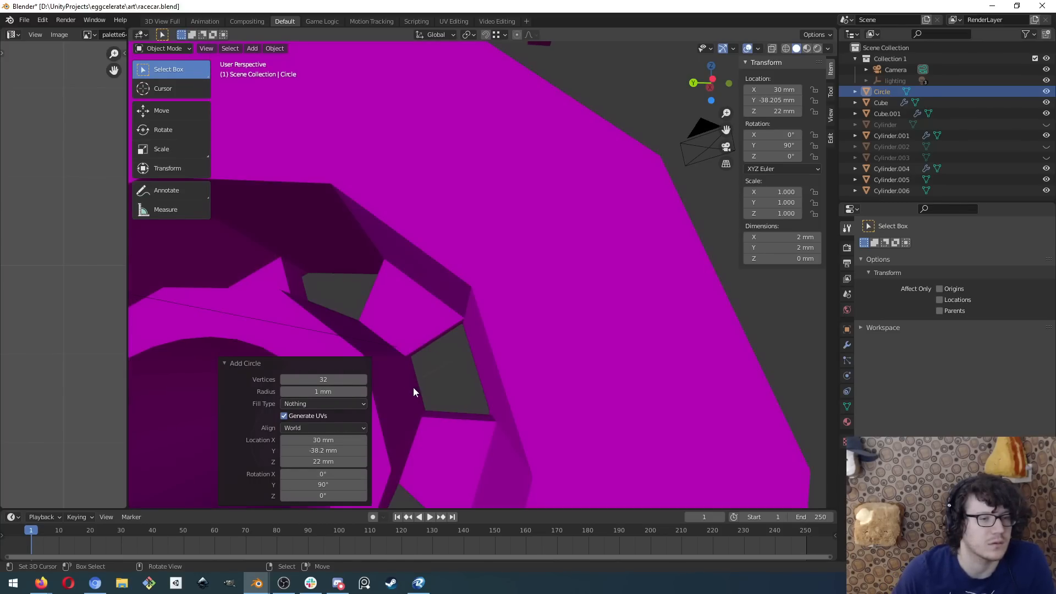
- Hide the car body and examine the 1 mm circle against the front wheel's hub in a straight side view
{"action": "middle_click_drag", "start_coordinate": [426, 365], "coordinate": [452, 344], "text": "shift"}
{"action": "scroll", "coordinate": [484, 369], "scroll_direction": "up", "scroll_amount": 5}
{"action": "key", "text": "KP_1"}
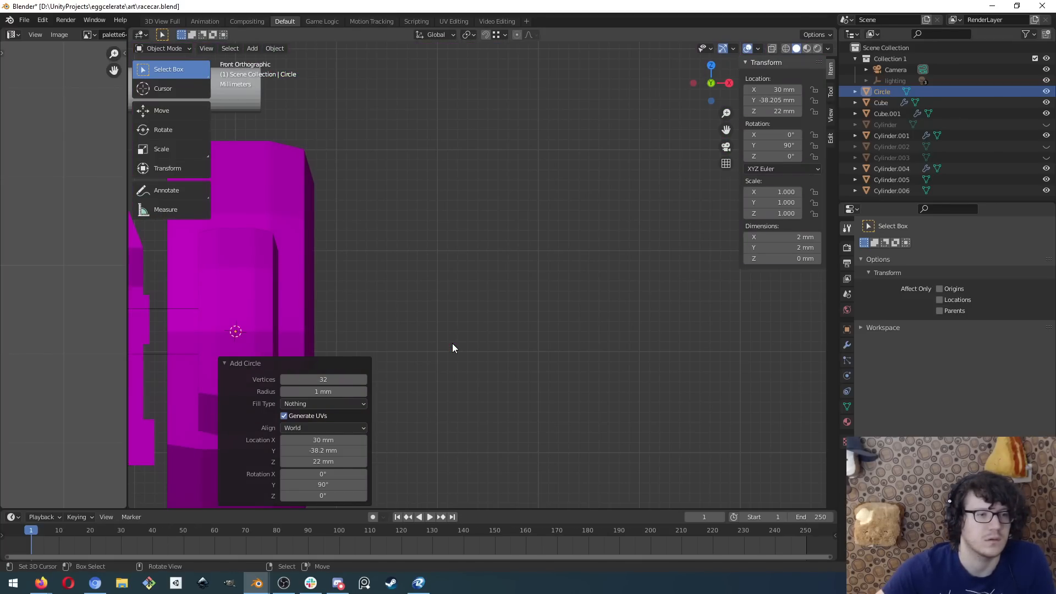
{"action": "key", "text": "KP_3"}
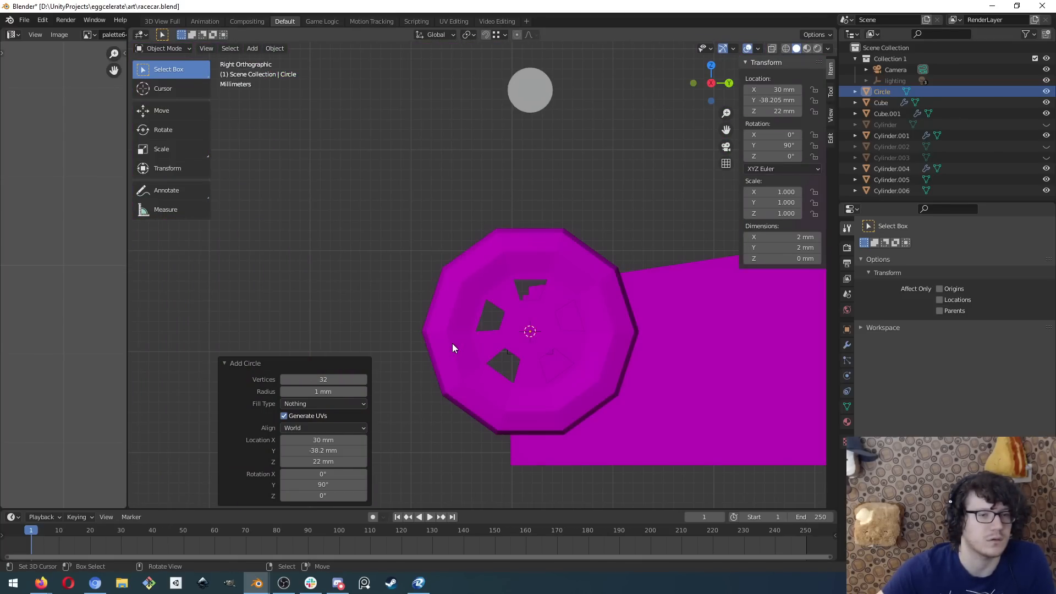
{"action": "key", "text": "shift+KP_3"}
{"action": "key", "text": "ctrl+KP_3"}
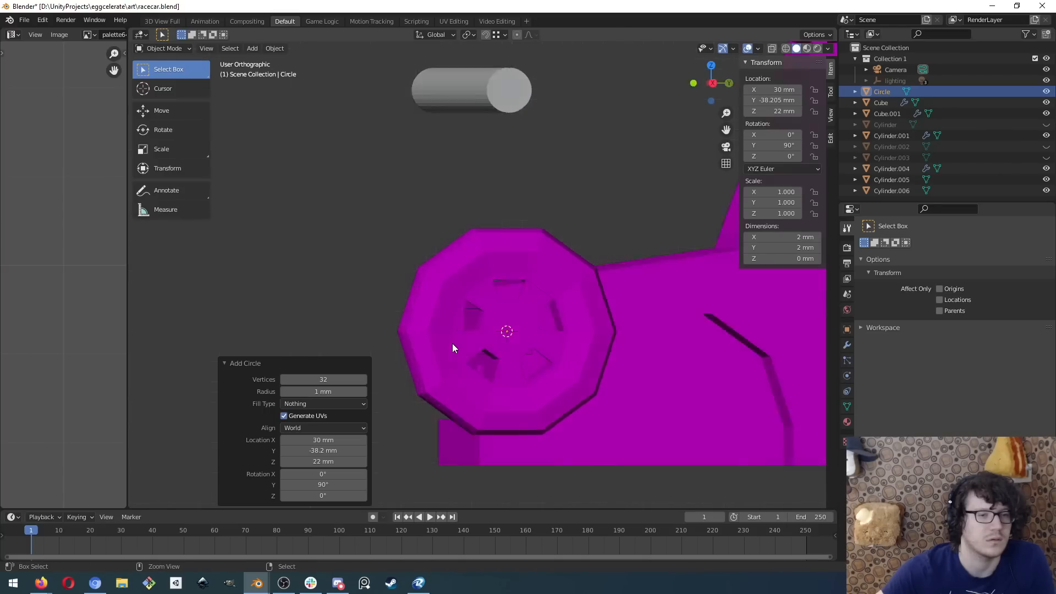
{"action": "left_click", "coordinate": [1046, 102]}
{"action": "scroll", "coordinate": [446, 318], "scroll_direction": "up", "scroll_amount": 3}
{"action": "scroll", "coordinate": [446, 318], "scroll_direction": "up", "scroll_amount": 1}
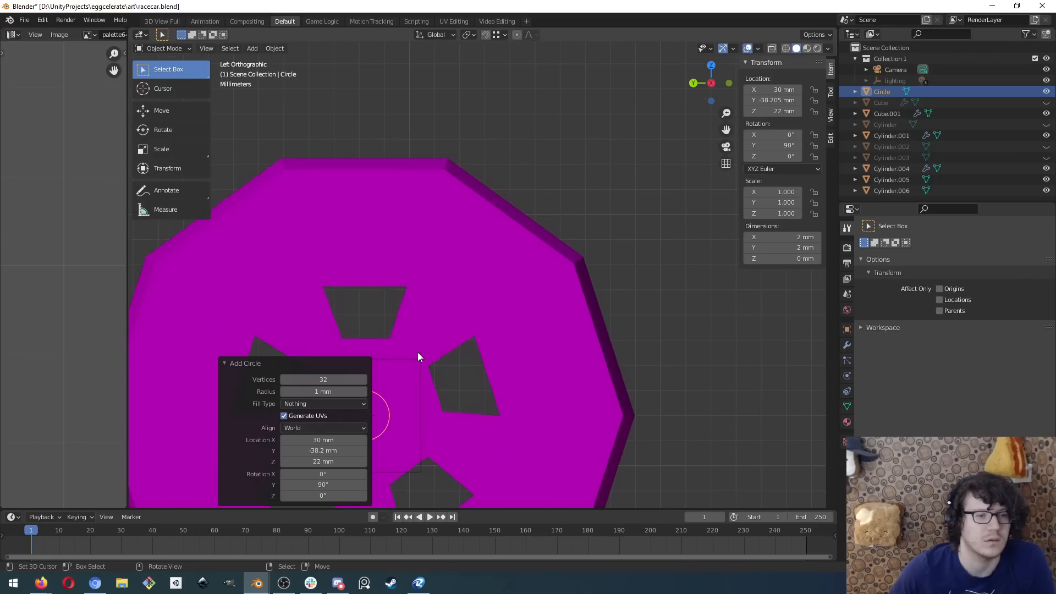
{"action": "scroll", "coordinate": [407, 371], "scroll_direction": "up", "scroll_amount": 1}
{"action": "middle_click_drag", "start_coordinate": [430, 358], "coordinate": [562, 300], "text": "shift"}
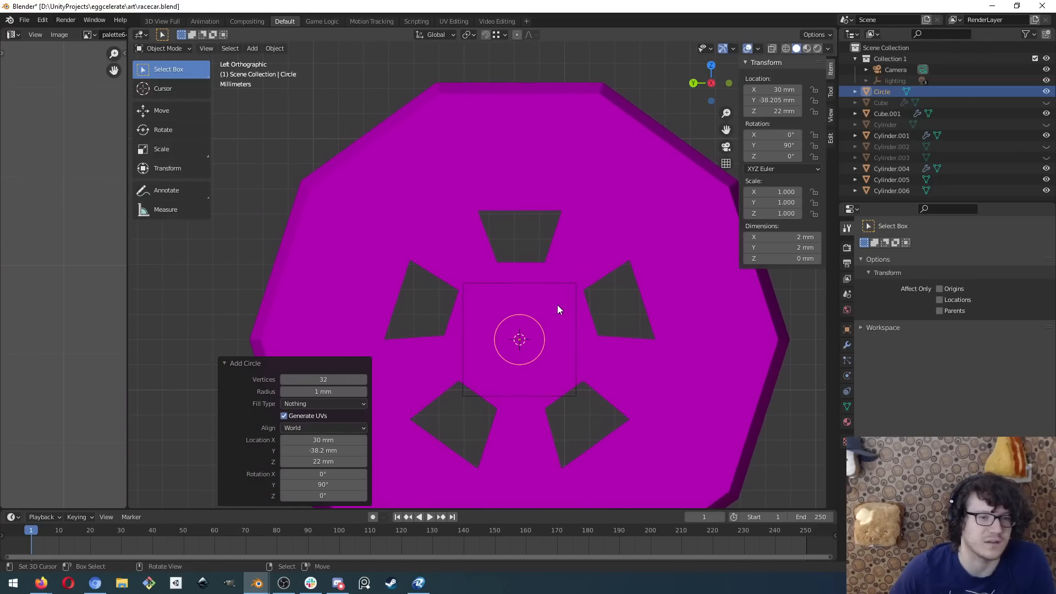
{"action": "scroll", "coordinate": [553, 314], "scroll_direction": "up", "scroll_amount": 2}
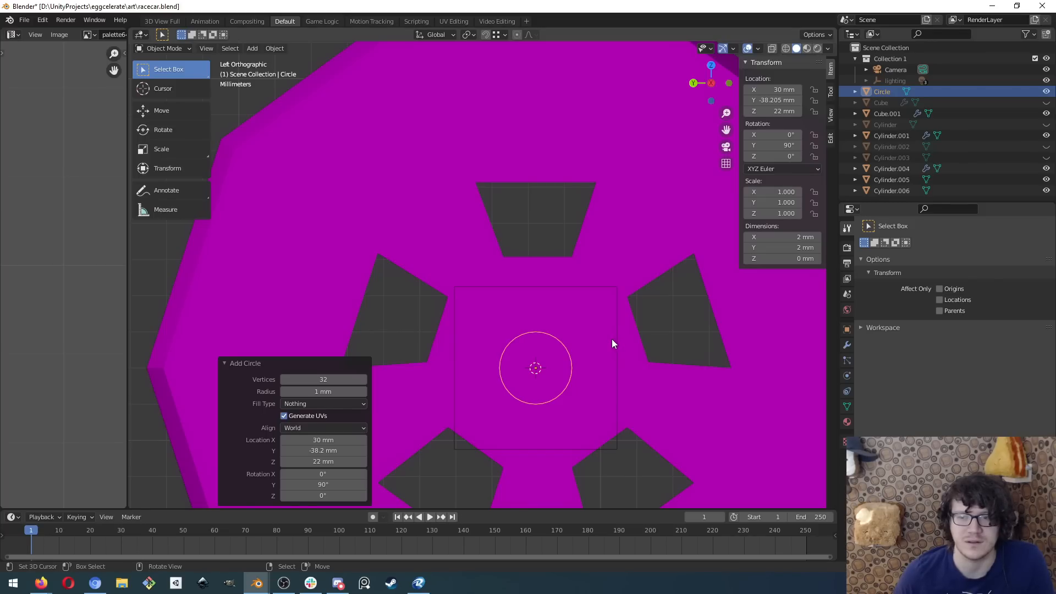
- Examine the circle's position inside the front wheel's hub recess from the wheel's inner side
{"action": "middle_click_drag", "start_coordinate": [611, 339], "coordinate": [605, 348]}
{"action": "scroll", "coordinate": [609, 345], "scroll_direction": "down", "scroll_amount": 3}
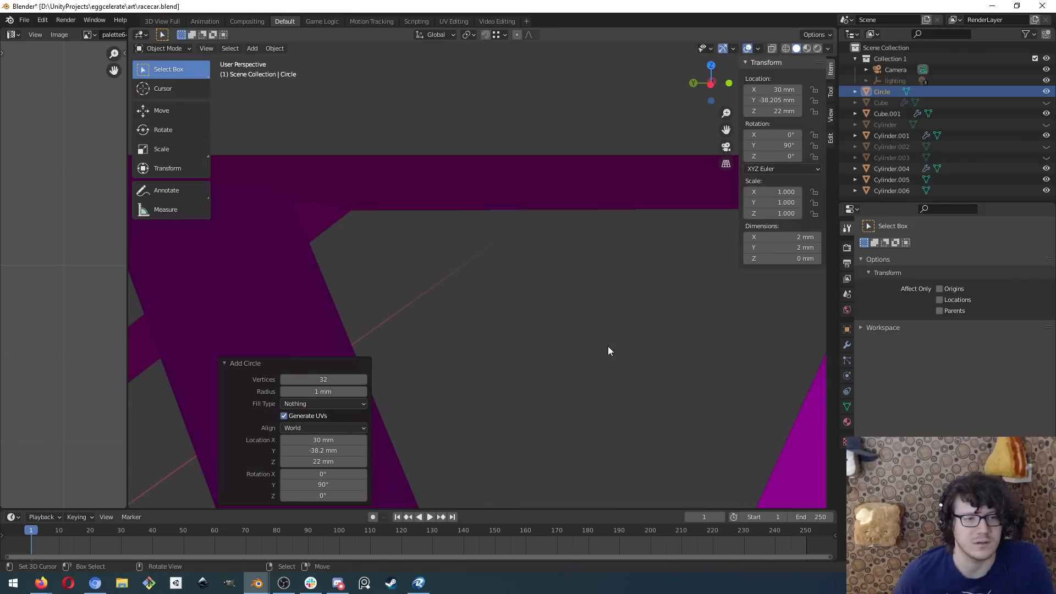
{"action": "scroll", "coordinate": [609, 345], "scroll_direction": "down", "scroll_amount": 4}
{"action": "scroll", "coordinate": [609, 340], "scroll_direction": "up", "scroll_amount": 2}
{"action": "middle_click_drag", "start_coordinate": [543, 394], "coordinate": [522, 392]}
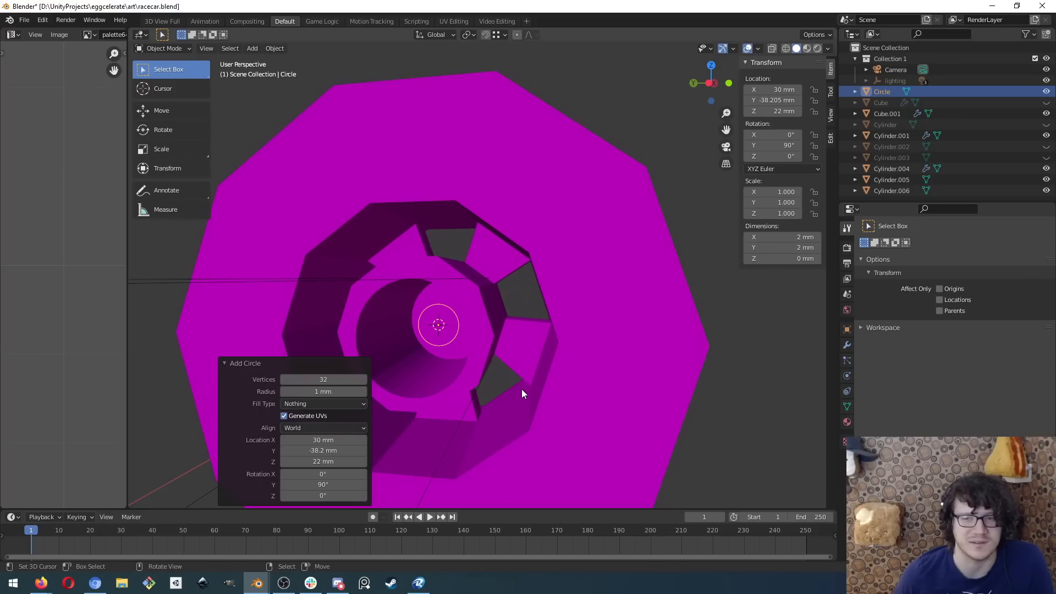
{"action": "middle_click_drag", "start_coordinate": [496, 350], "coordinate": [506, 350]}
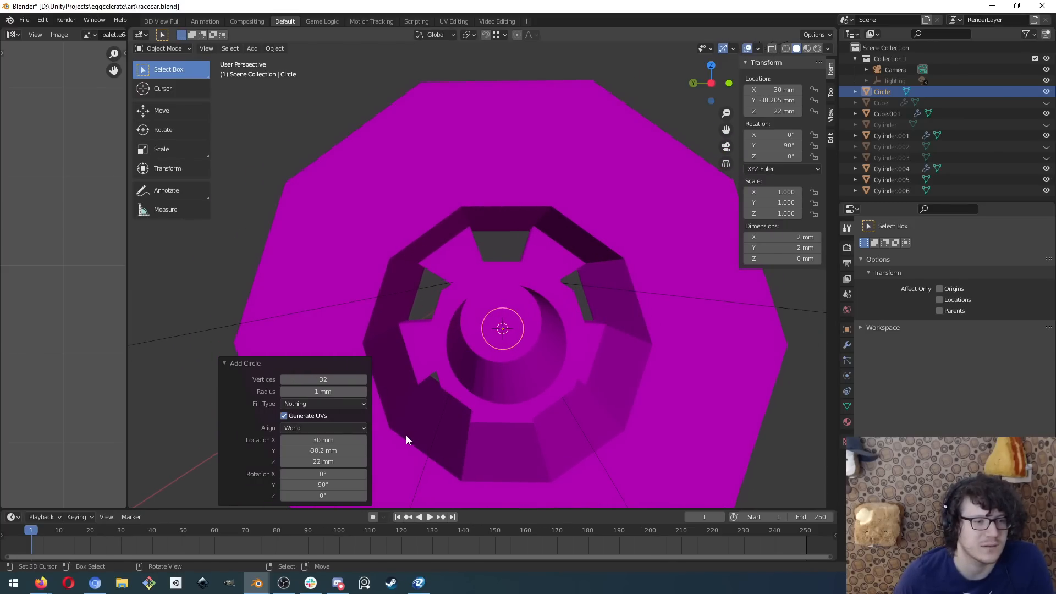
- Try moving the circle to 40 mm in X and to -48.2 mm in Y, restoring each location value
{"action": "left_click", "coordinate": [363, 440]}
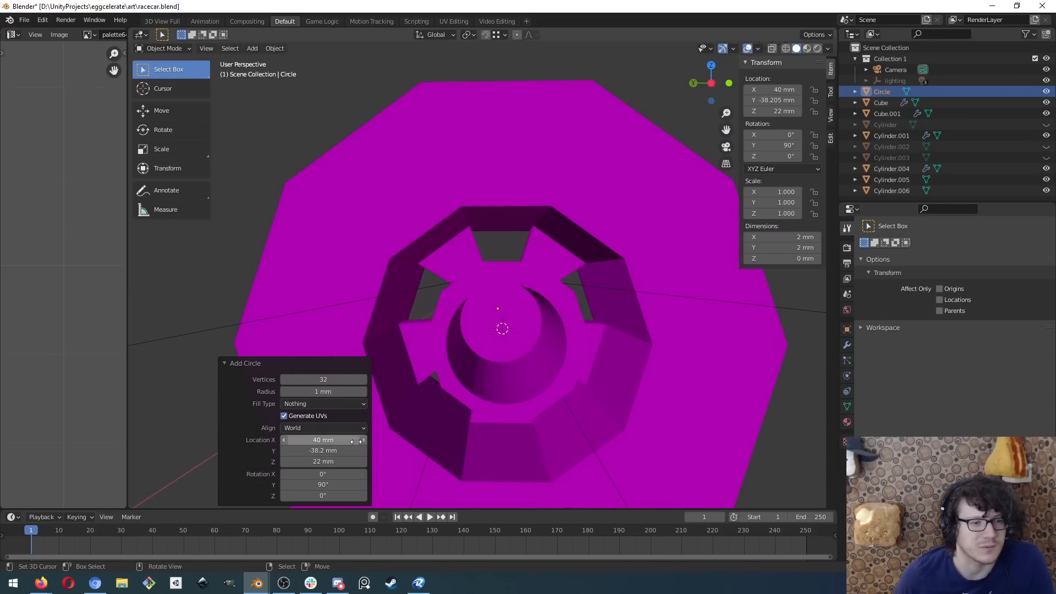
{"action": "left_click", "coordinate": [285, 440]}
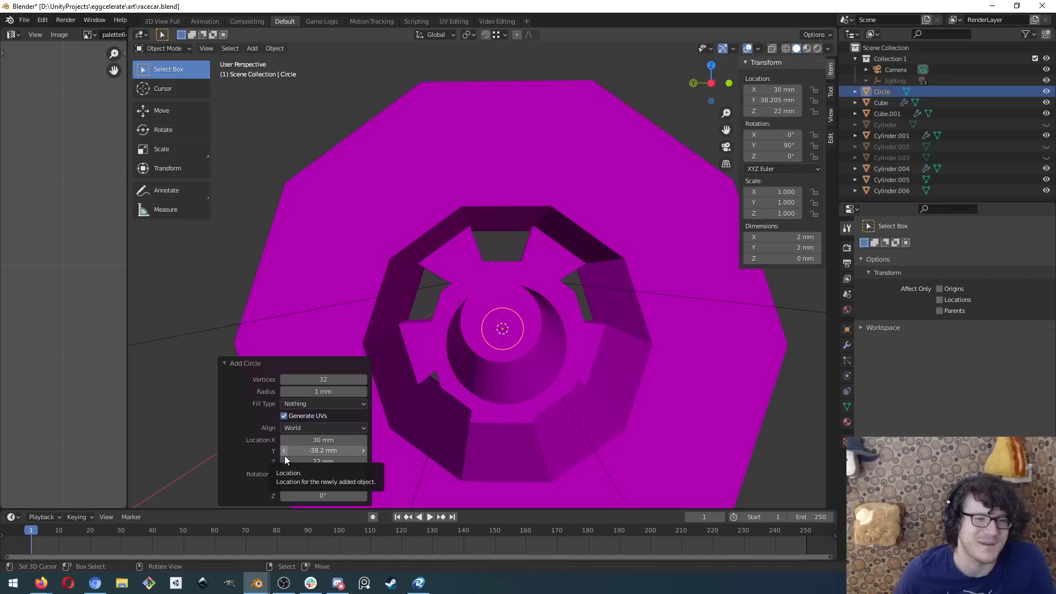
{"action": "left_click", "coordinate": [285, 454]}
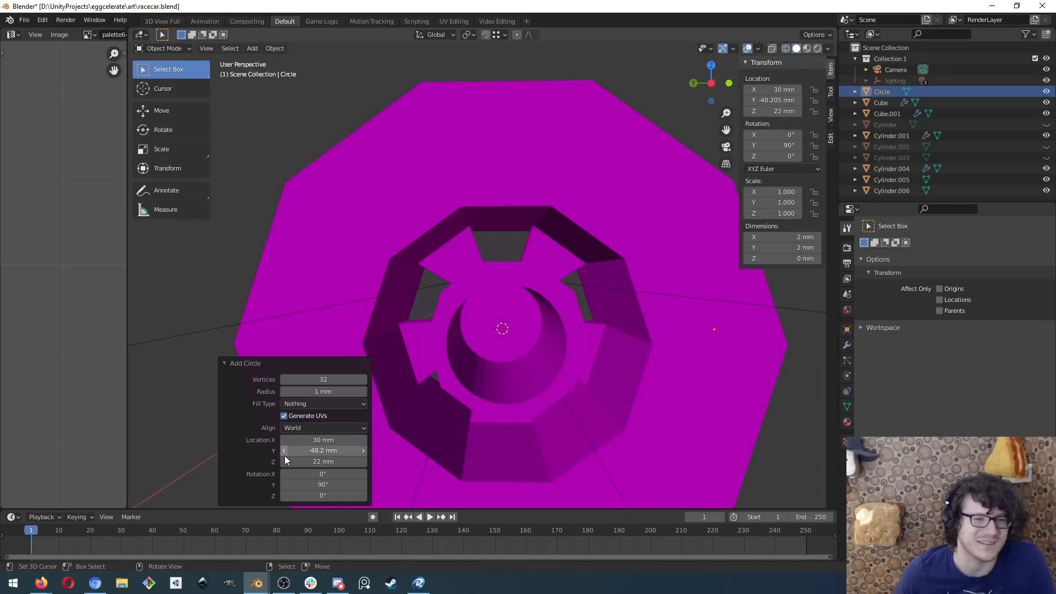
{"action": "left_click", "coordinate": [363, 451]}
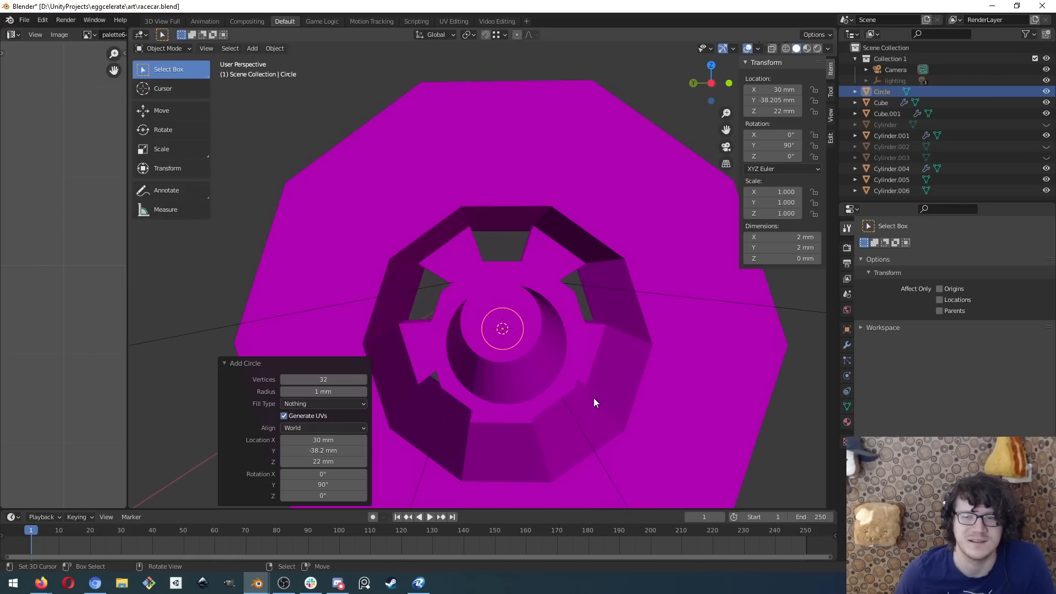
{"action": "middle_click_drag", "start_coordinate": [592, 405], "coordinate": [578, 394]}
{"action": "middle_click_drag", "start_coordinate": [494, 278], "coordinate": [443, 243]}
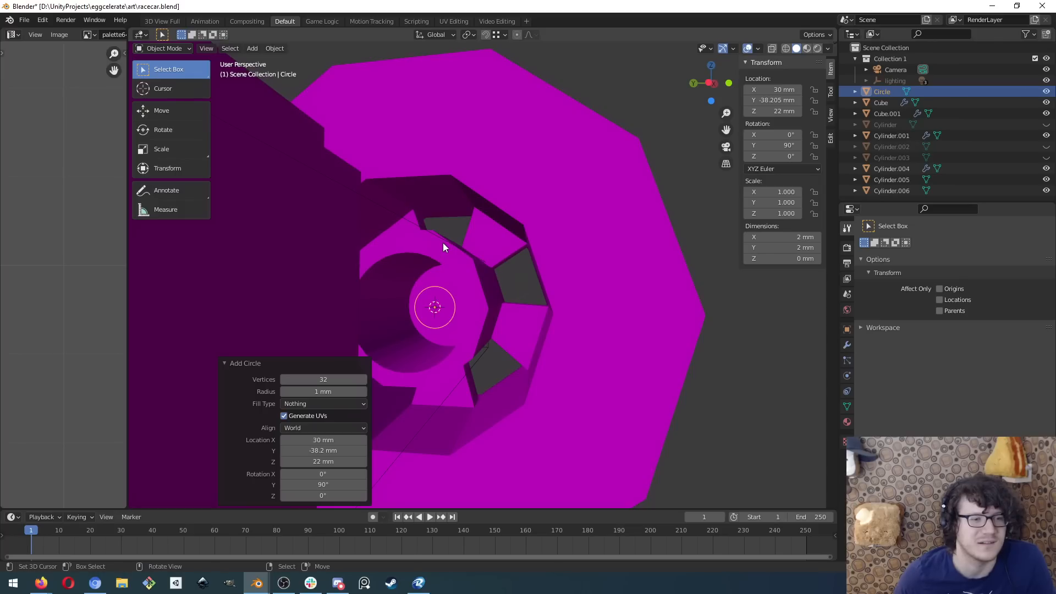
- Try the circle at a Z location of 32 mm, and set its Z location to 25 mm
{"action": "left_click", "coordinate": [362, 461]}
{"action": "type", "text": "32"}
{"action": "key", "text": "Return"}
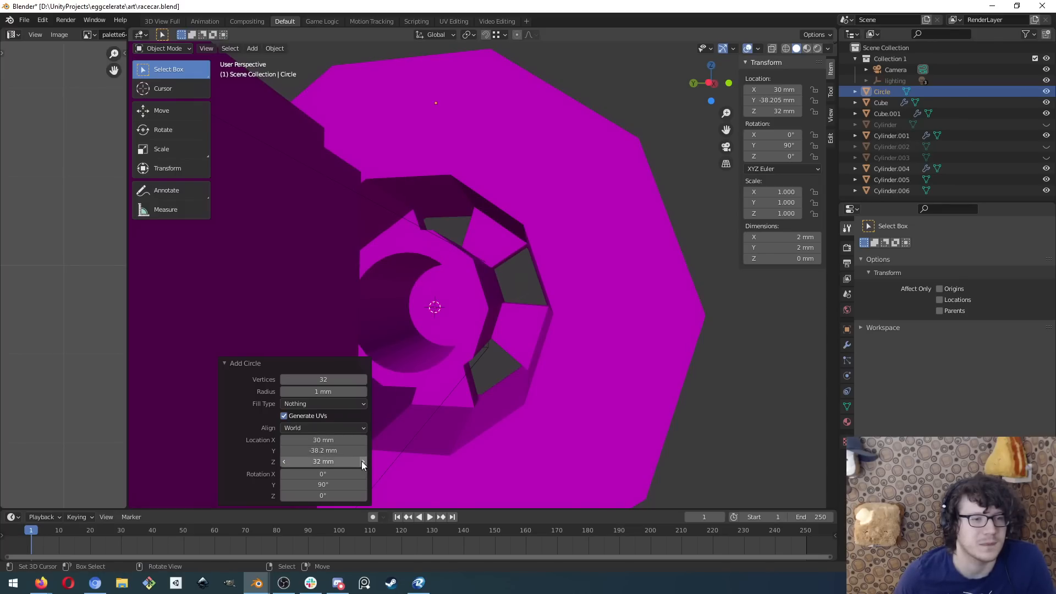
{"action": "left_click", "coordinate": [282, 462]}
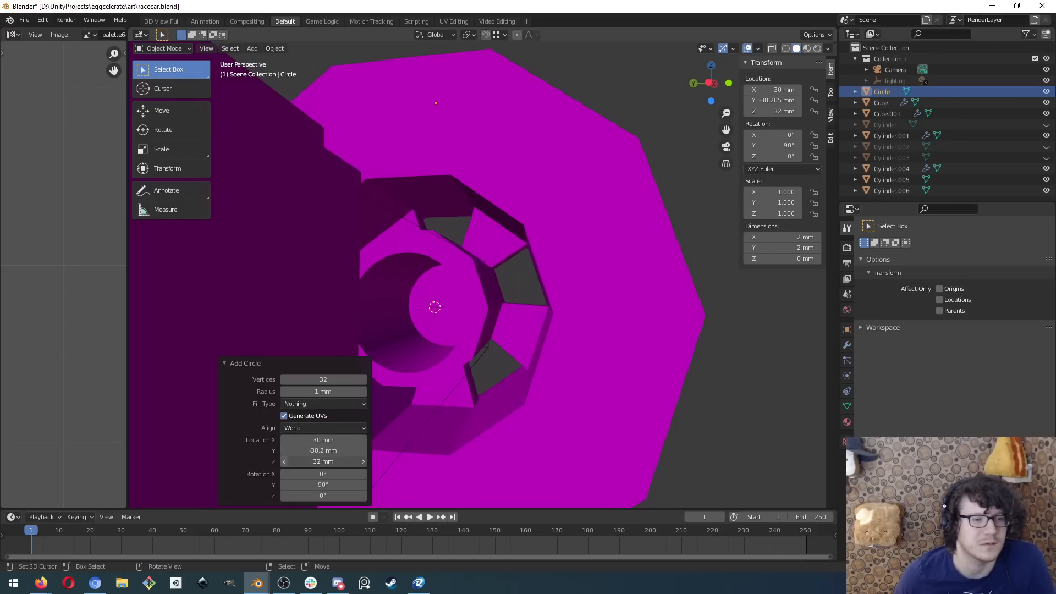
{"action": "left_click", "coordinate": [311, 462]}
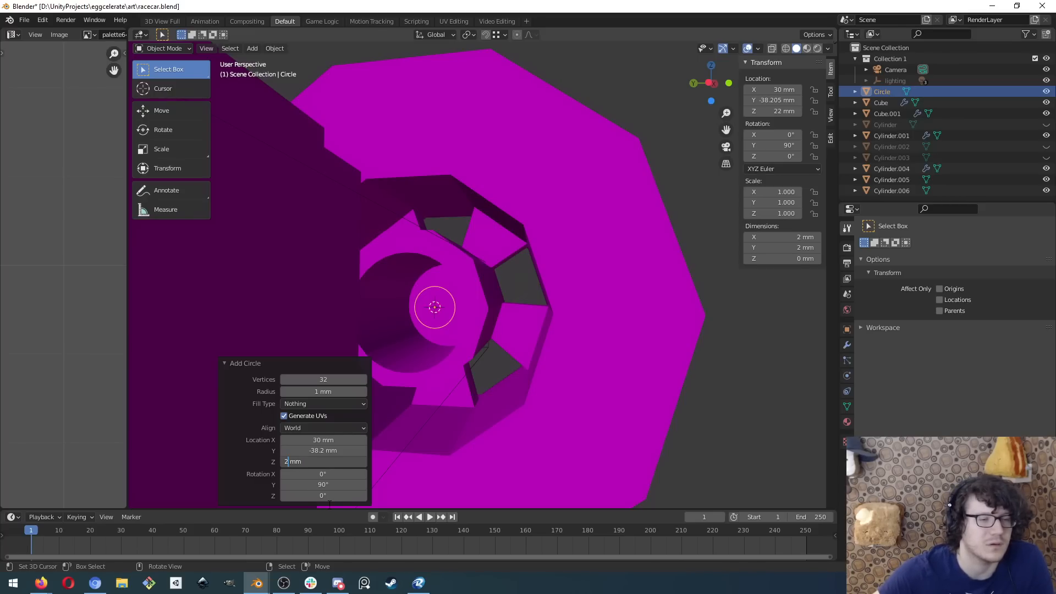
{"action": "key", "text": "Return"}
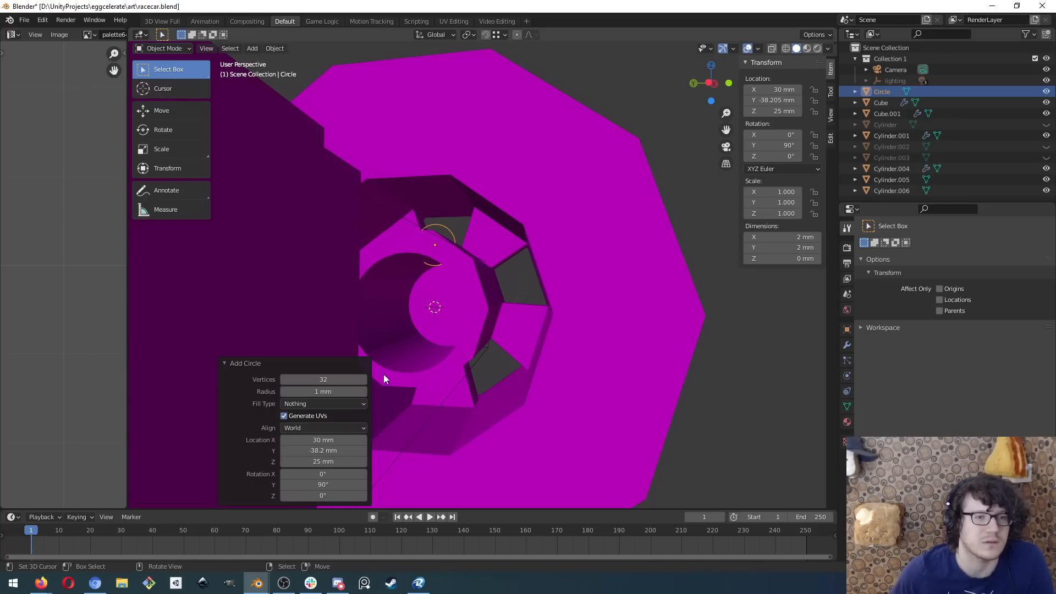
- Delete the circle and select the front wheel
{"action": "middle_click_drag", "start_coordinate": [384, 374], "coordinate": [292, 293]}
{"action": "scroll", "coordinate": [368, 286], "scroll_direction": "up", "scroll_amount": 8}
{"action": "scroll", "coordinate": [454, 297], "scroll_direction": "down", "scroll_amount": 10}
{"action": "key", "text": "Delete"}
{"action": "left_click", "coordinate": [439, 275]}
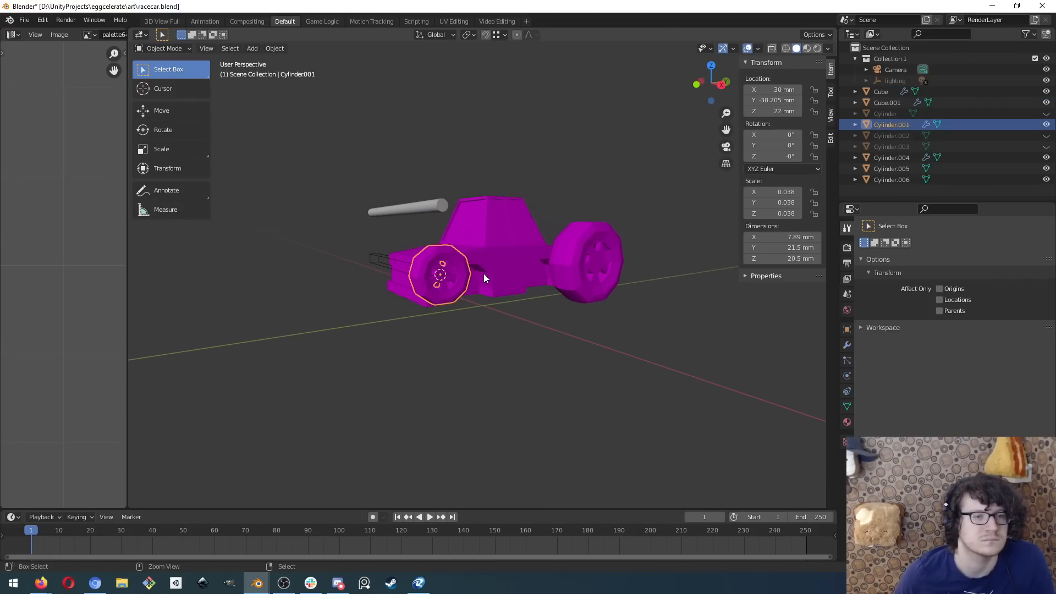
- Undo the recent changes back to before the front wheel and the car body were scaled down
{"action": "key", "text": "ctrl+z"}
{"action": "key", "text": "ctrl+z"}
{"action": "key", "text": "ctrl+z"}
{"action": "key", "text": "ctrl+z"}
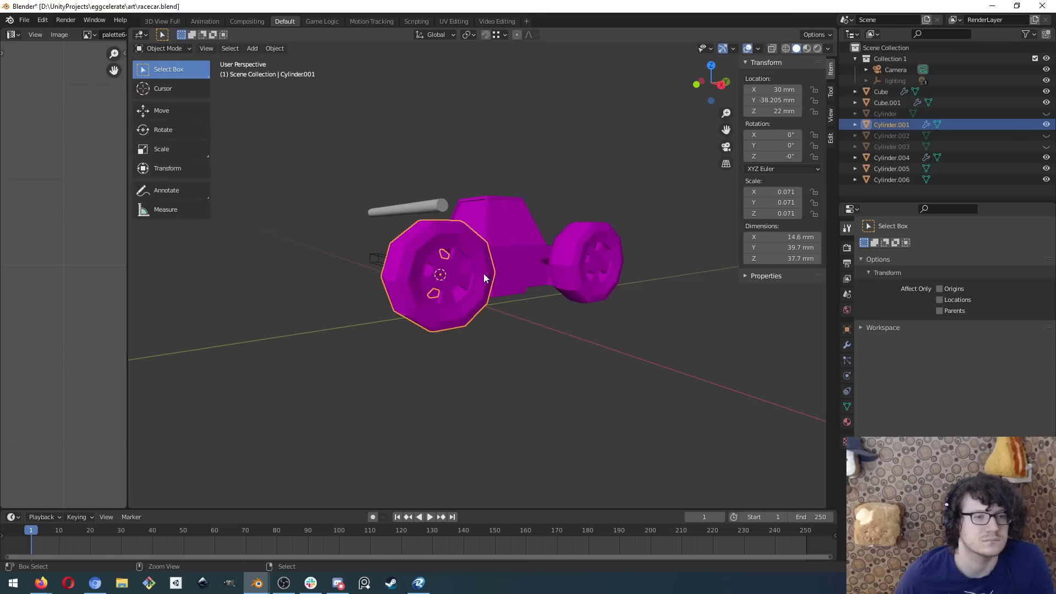
{"action": "key", "text": "ctrl+z"}
{"action": "key", "text": "ctrl+z"}
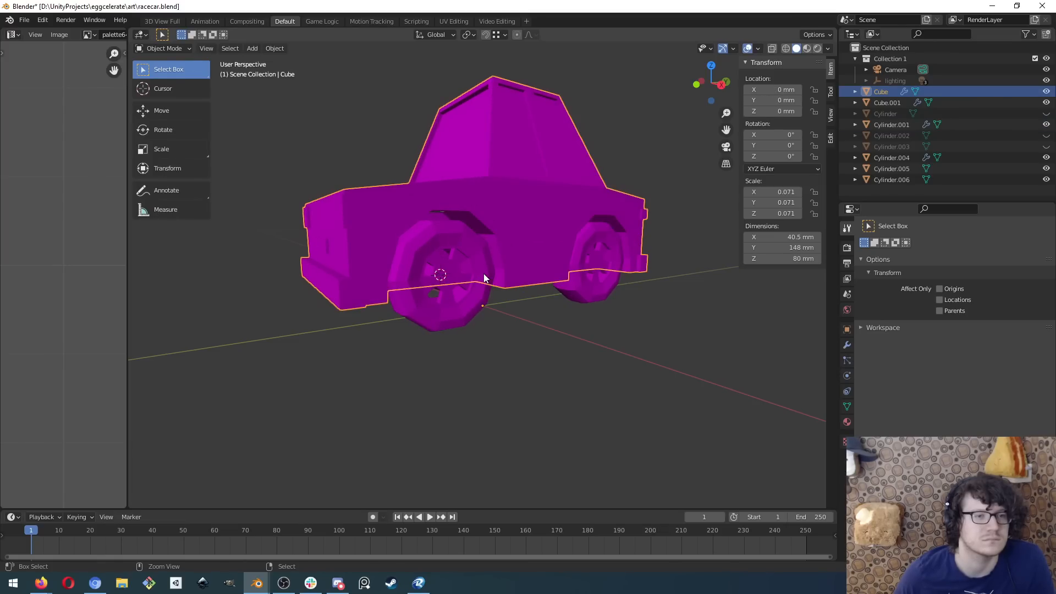
- Examine the larger car's body, wheel arches and wheels from several angles
{"action": "middle_click_drag", "start_coordinate": [431, 287], "coordinate": [392, 291]}
{"action": "scroll", "coordinate": [454, 262], "scroll_direction": "up", "scroll_amount": 5}
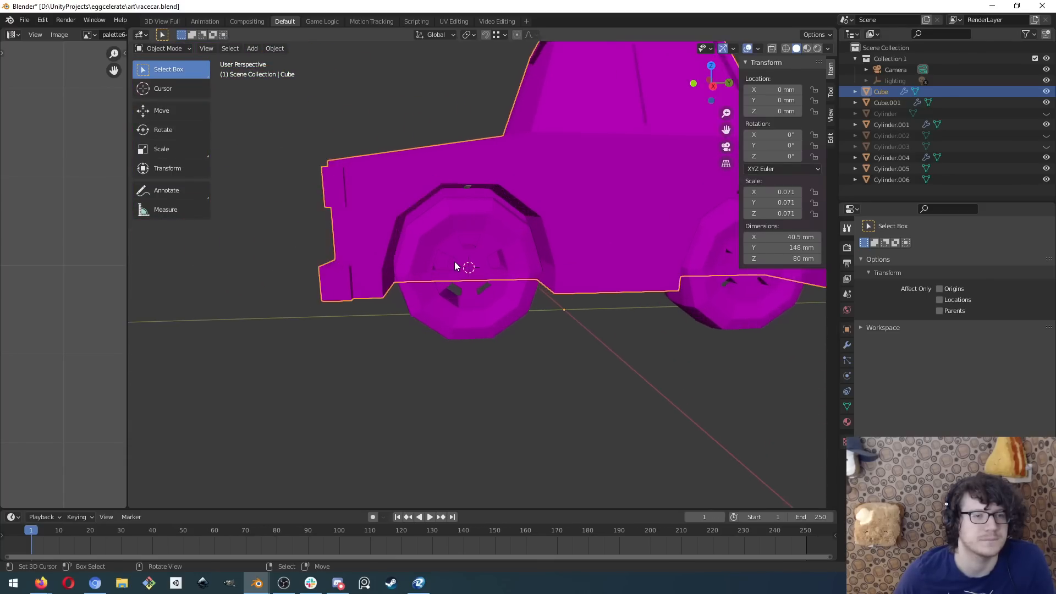
{"action": "scroll", "coordinate": [473, 251], "scroll_direction": "down", "scroll_amount": 1}
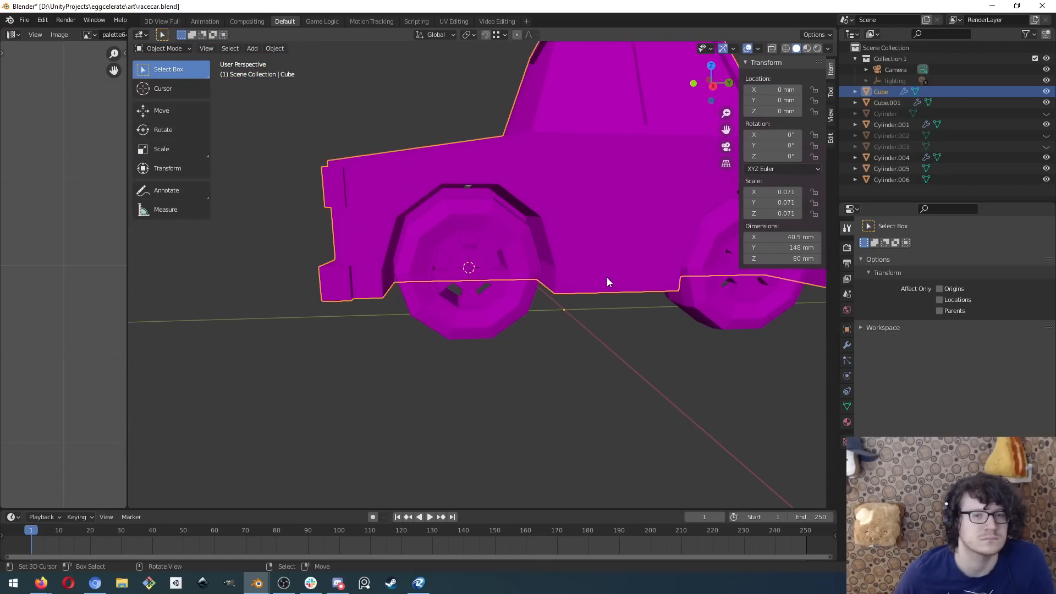
{"action": "middle_click_drag", "start_coordinate": [607, 282], "coordinate": [276, 246]}
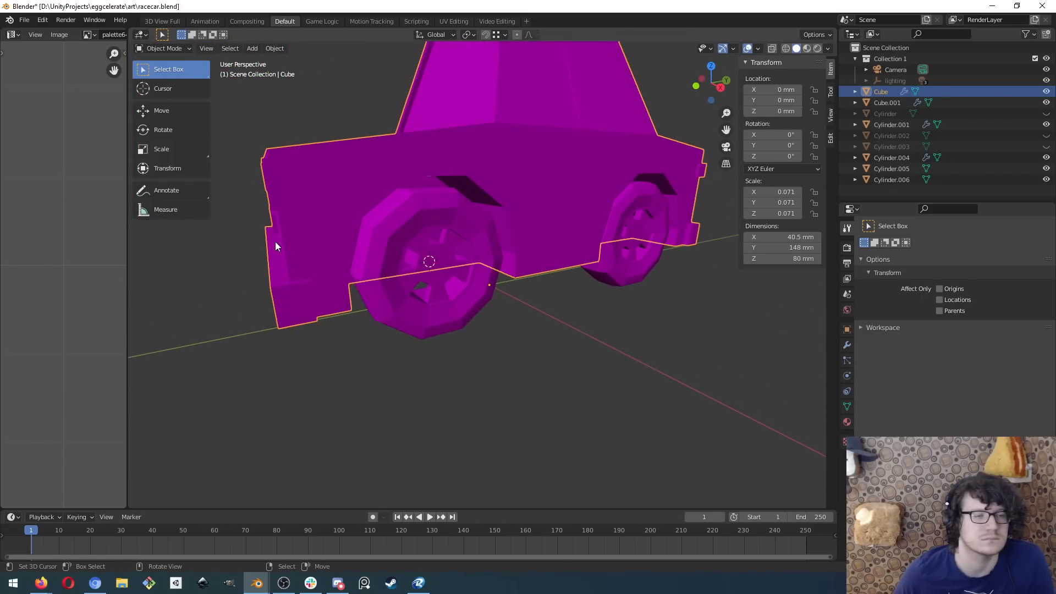
{"action": "middle_click_drag", "start_coordinate": [365, 228], "coordinate": [384, 196]}
{"action": "scroll", "coordinate": [523, 213], "scroll_direction": "down", "scroll_amount": 4}
{"action": "middle_click_drag", "start_coordinate": [531, 209], "coordinate": [613, 214]}
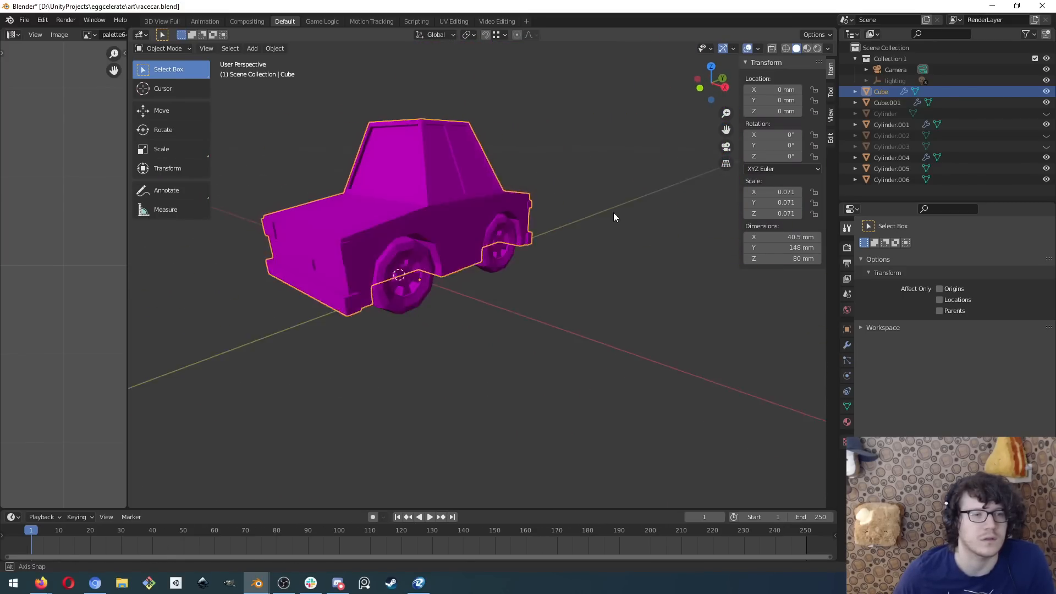
{"action": "scroll", "coordinate": [684, 199], "scroll_direction": "up", "scroll_amount": 5}
{"action": "middle_click_drag", "start_coordinate": [685, 200], "coordinate": [559, 245]}
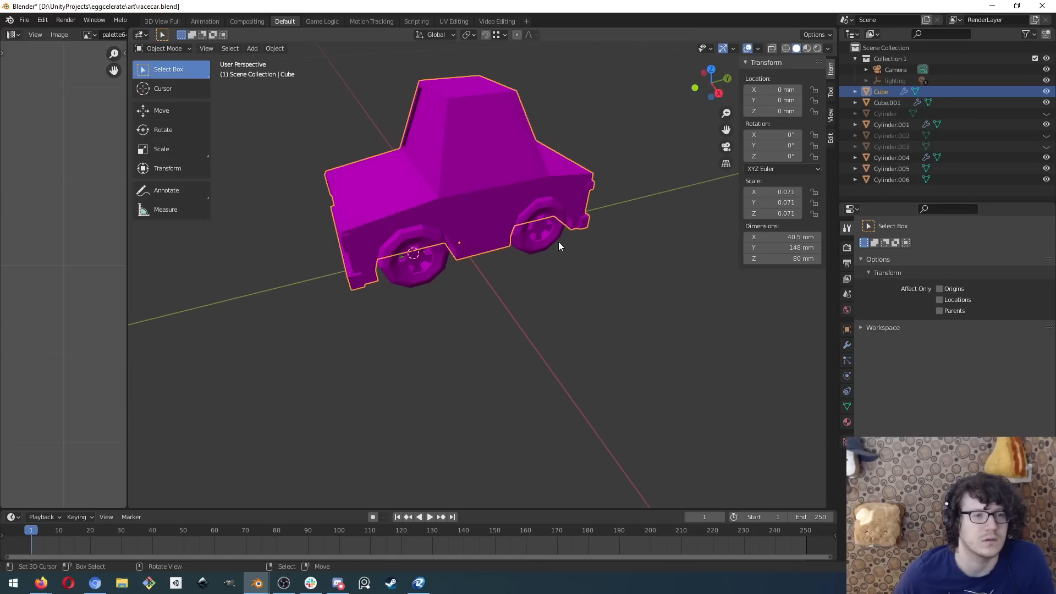
- Enter Edit Mode on the car body and select the front face of the raised corner block
{"action": "scroll", "coordinate": [338, 246], "scroll_direction": "up", "scroll_amount": 5}
{"action": "middle_click_drag", "start_coordinate": [321, 242], "coordinate": [368, 288]}
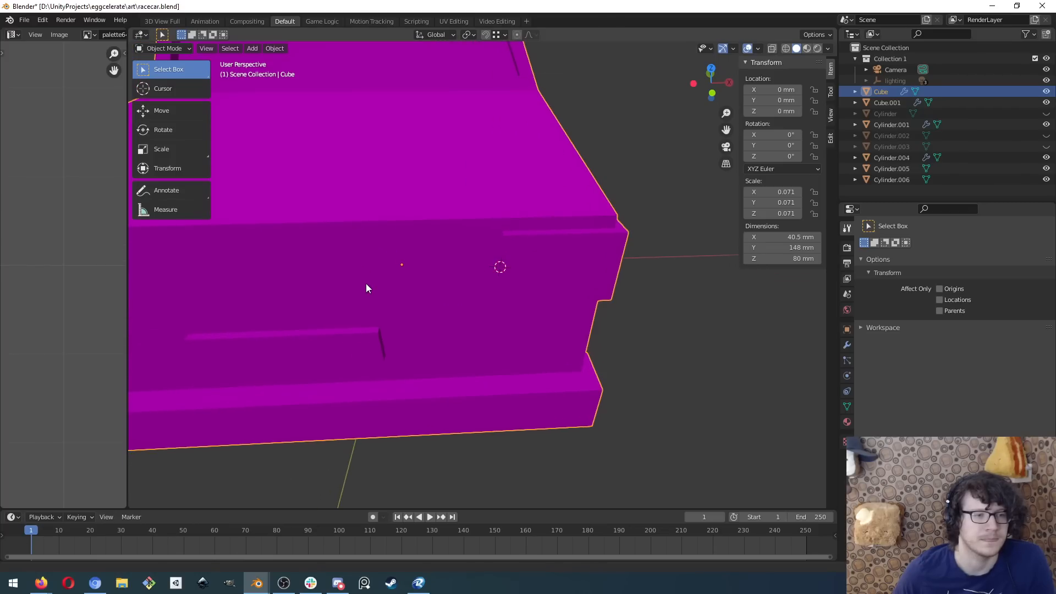
{"action": "left_click", "coordinate": [551, 256]}
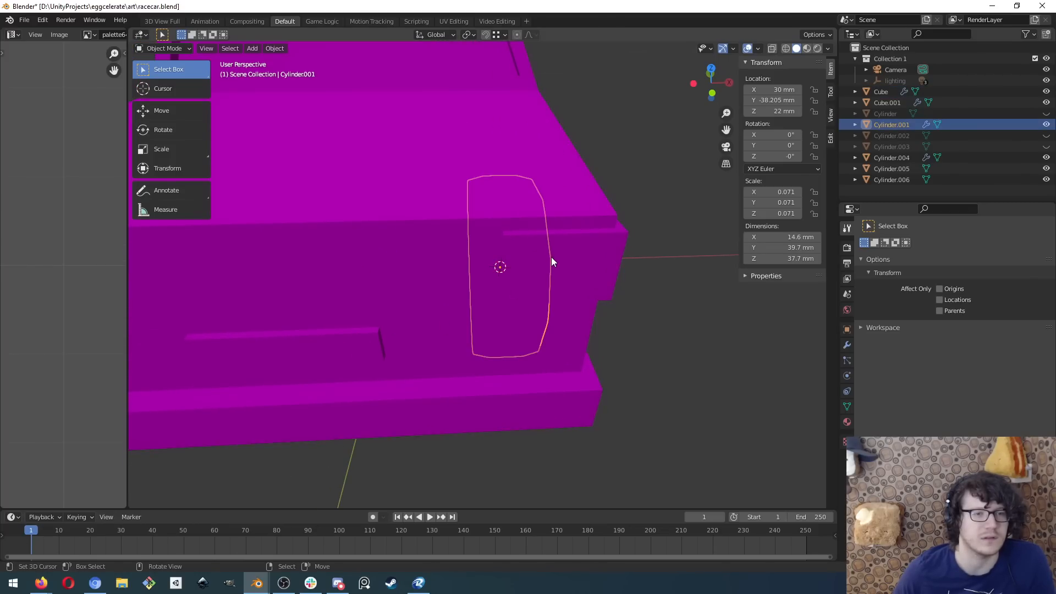
{"action": "left_click", "coordinate": [613, 266]}
{"action": "key", "text": "Tab"}
{"action": "left_click", "coordinate": [539, 265]}
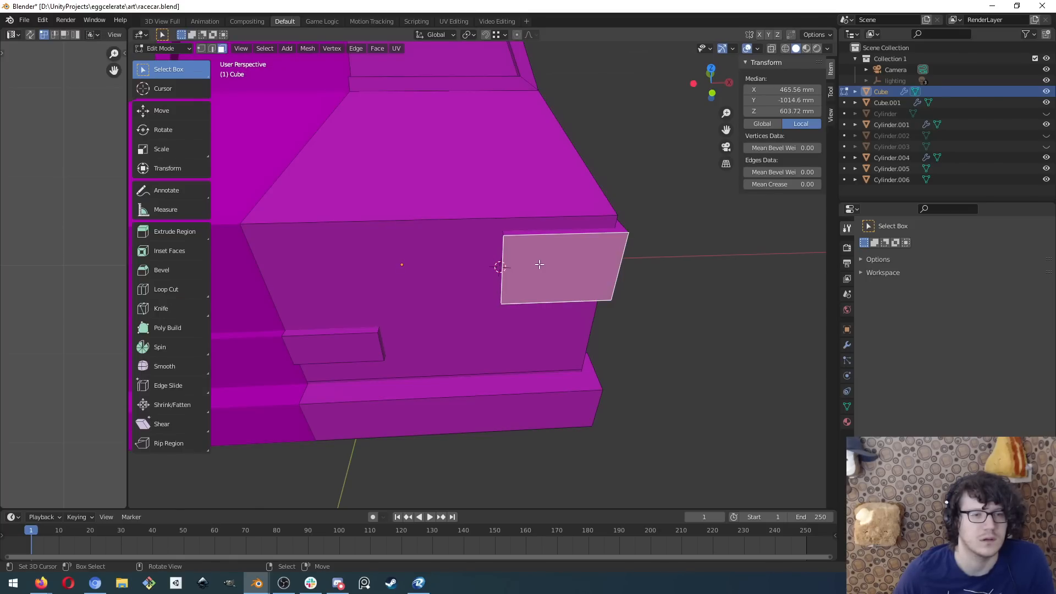
- Select the front face of the small raised block above the front bumper
{"action": "left_click", "coordinate": [358, 343]}
{"action": "middle_click_drag", "start_coordinate": [326, 336], "coordinate": [416, 290]}
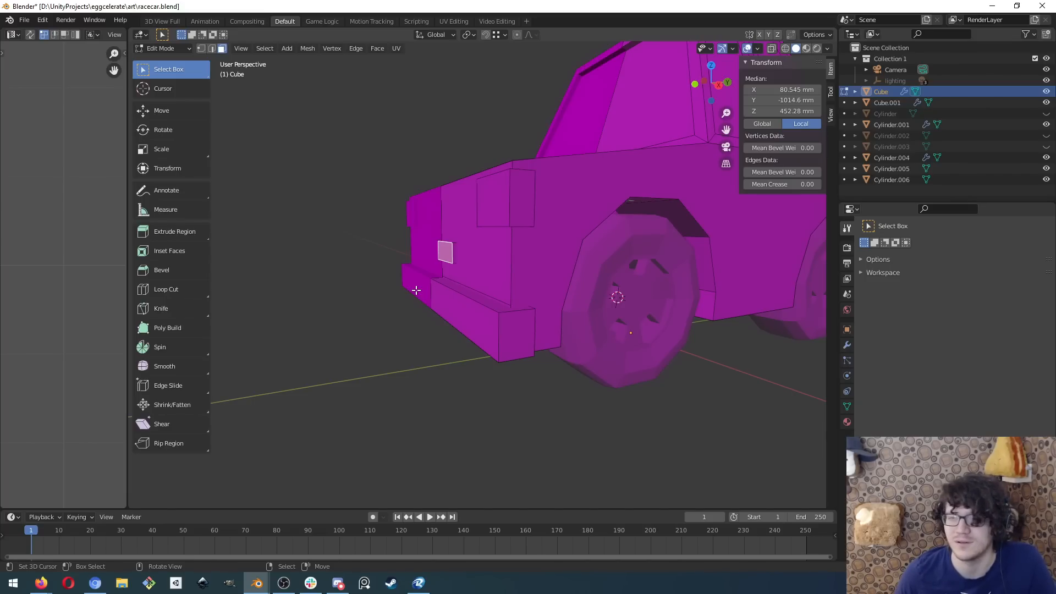
{"action": "scroll", "coordinate": [483, 255], "scroll_direction": "up", "scroll_amount": 6}
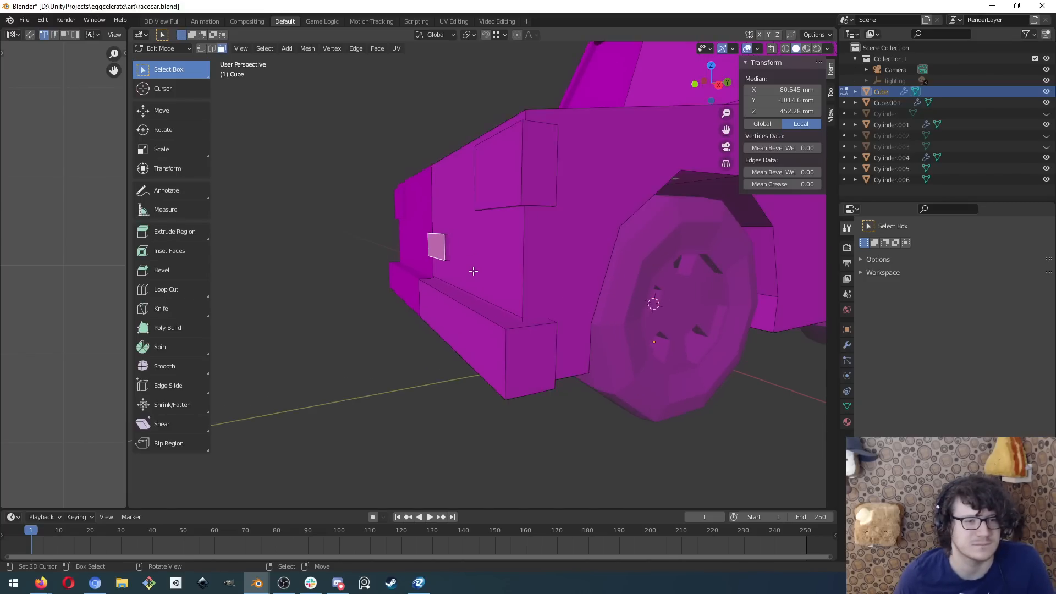
{"action": "middle_click_drag", "start_coordinate": [467, 262], "coordinate": [464, 237]}
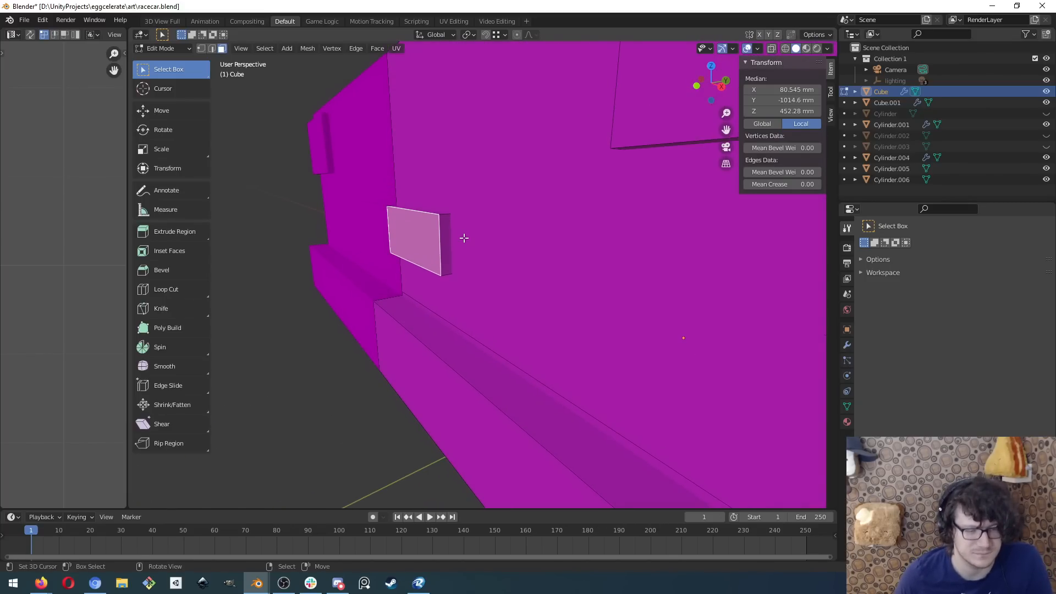
{"action": "key", "text": "g"}
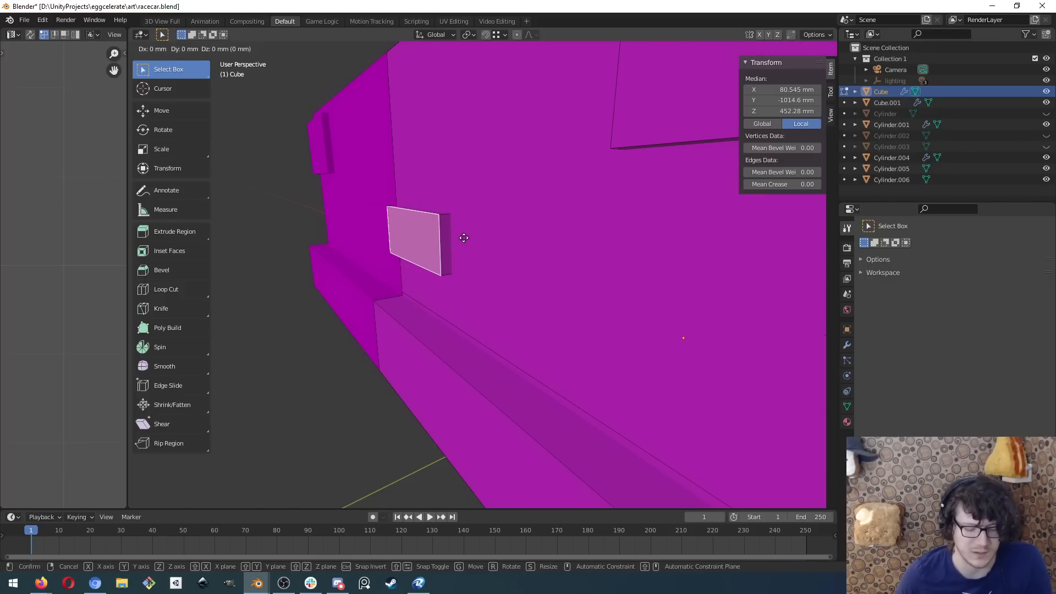
{"action": "key", "text": "y"}
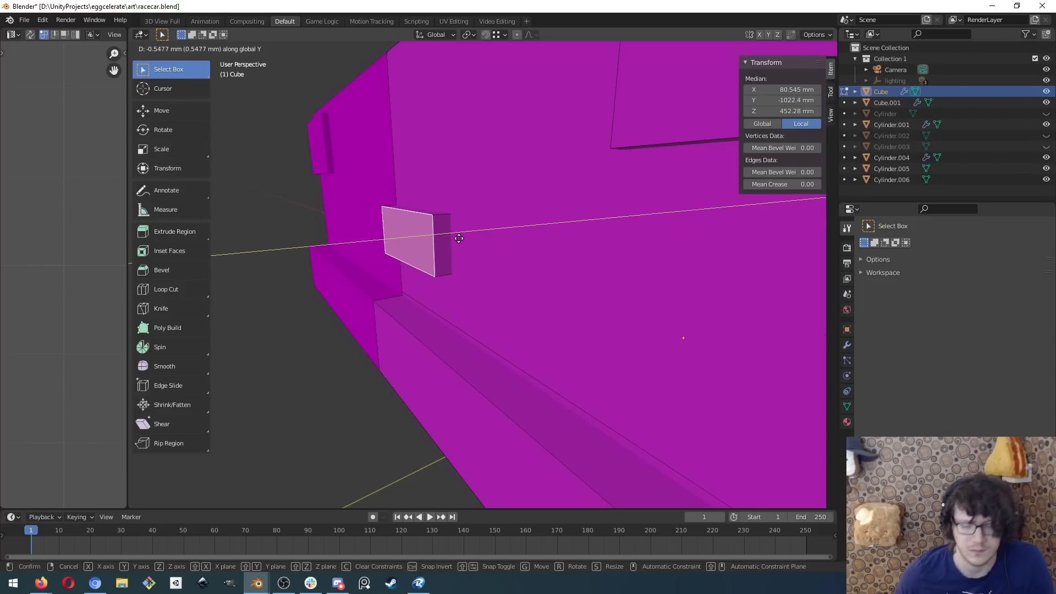
{"action": "type", "text": "2"}
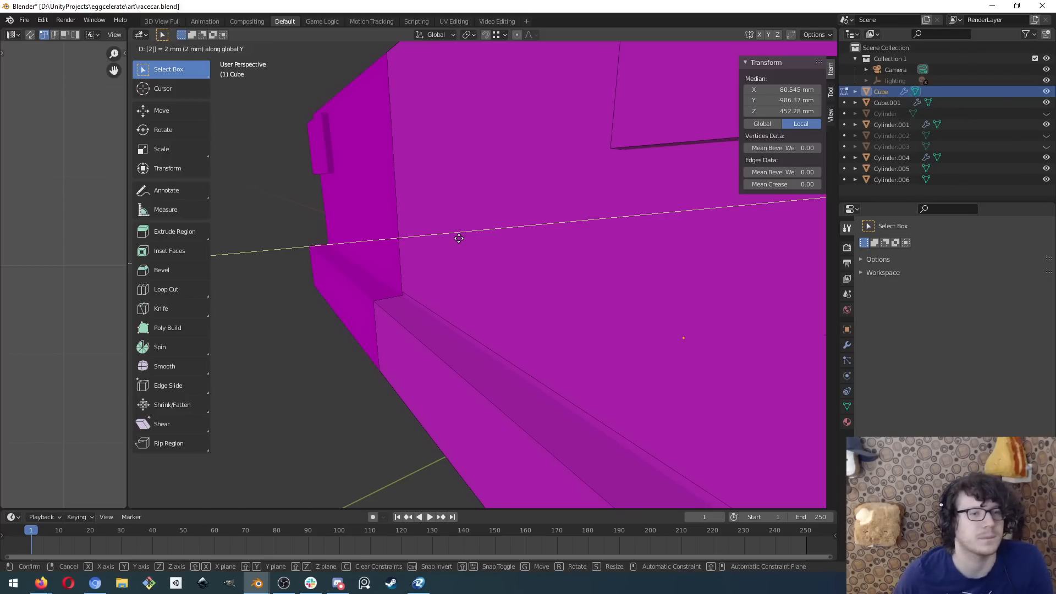
{"action": "right_click", "coordinate": [433, 292]}
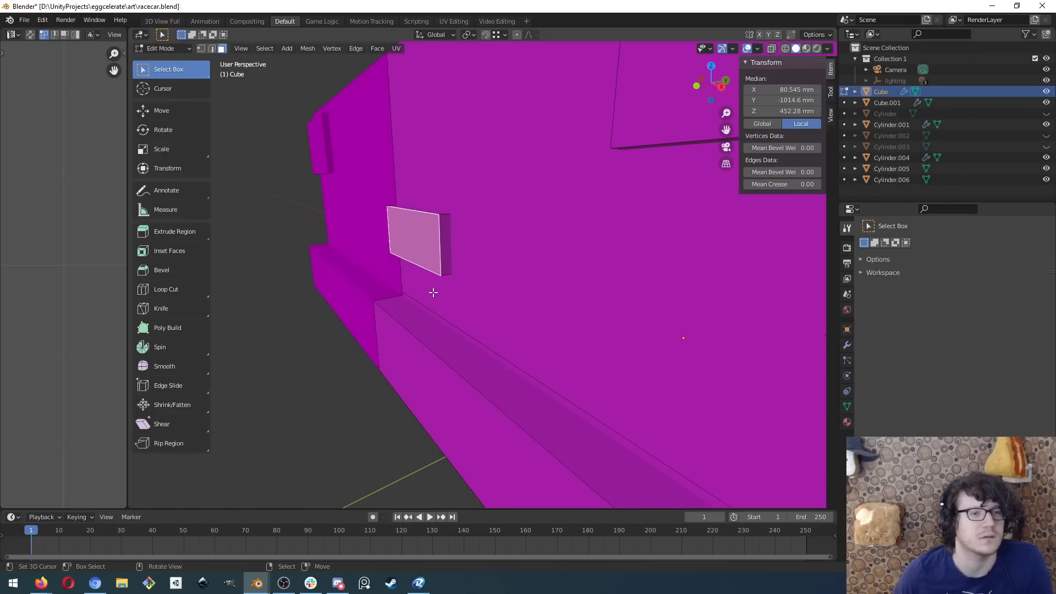
{"action": "middle_click_drag", "start_coordinate": [473, 289], "coordinate": [517, 288]}
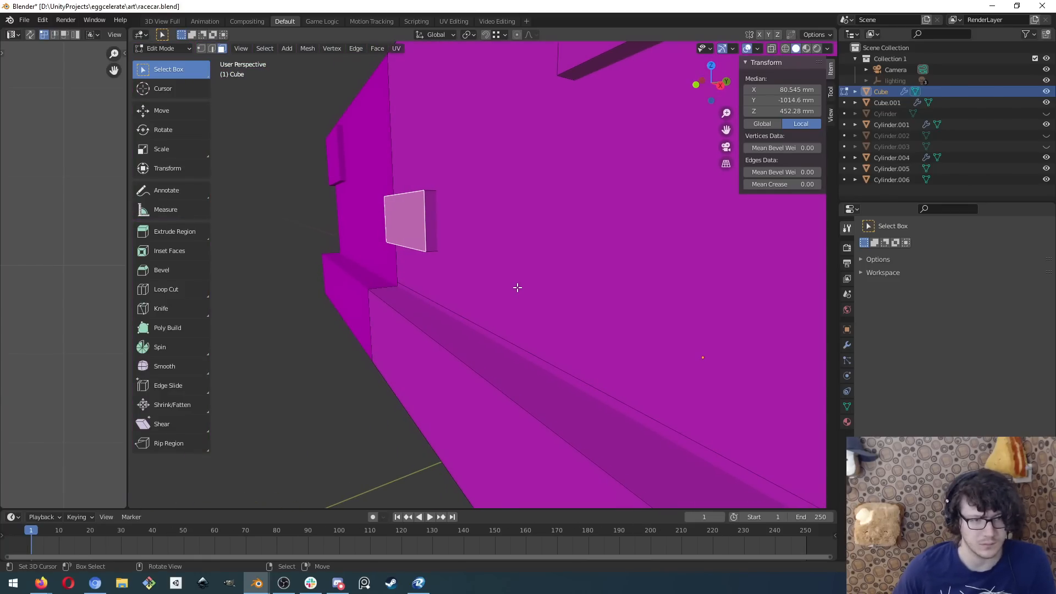
{"action": "key", "text": "g"}
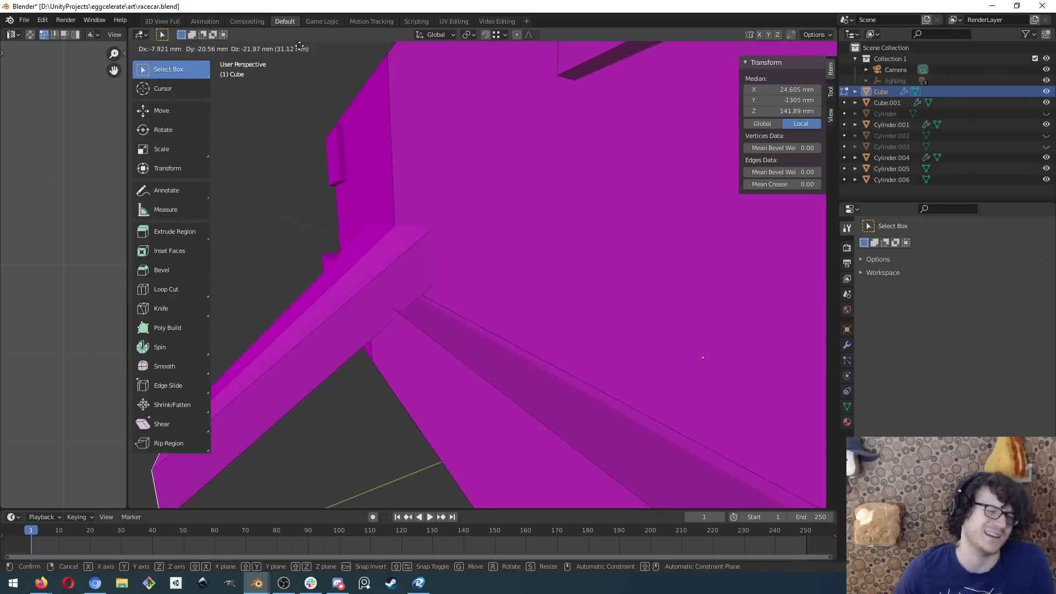
{"action": "right_click", "coordinate": [370, 305]}
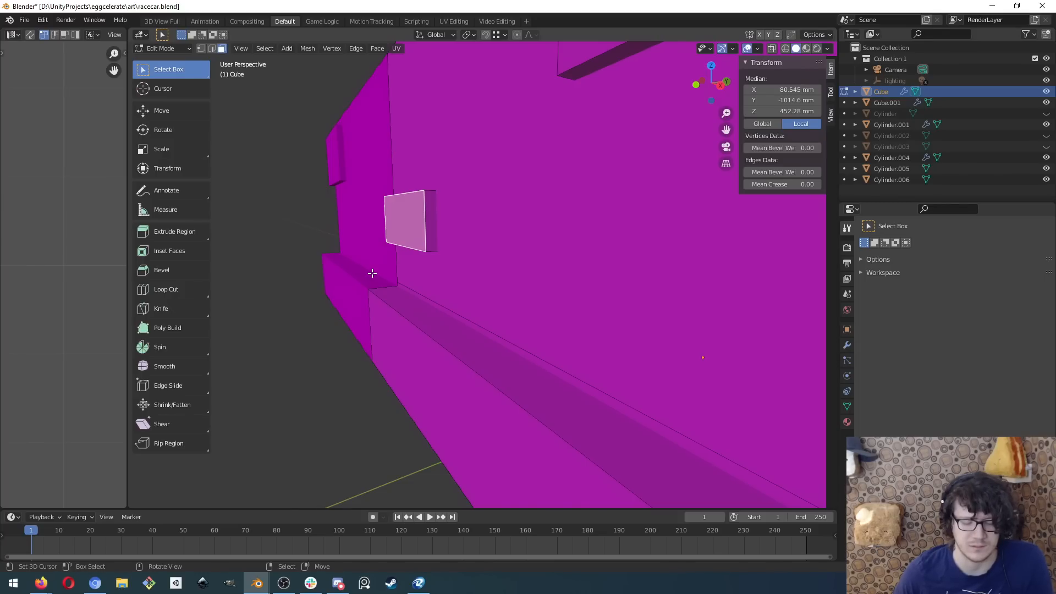
- Move the small block's front face outward by -2 mm along the global Y axis
{"action": "key", "text": "g"}
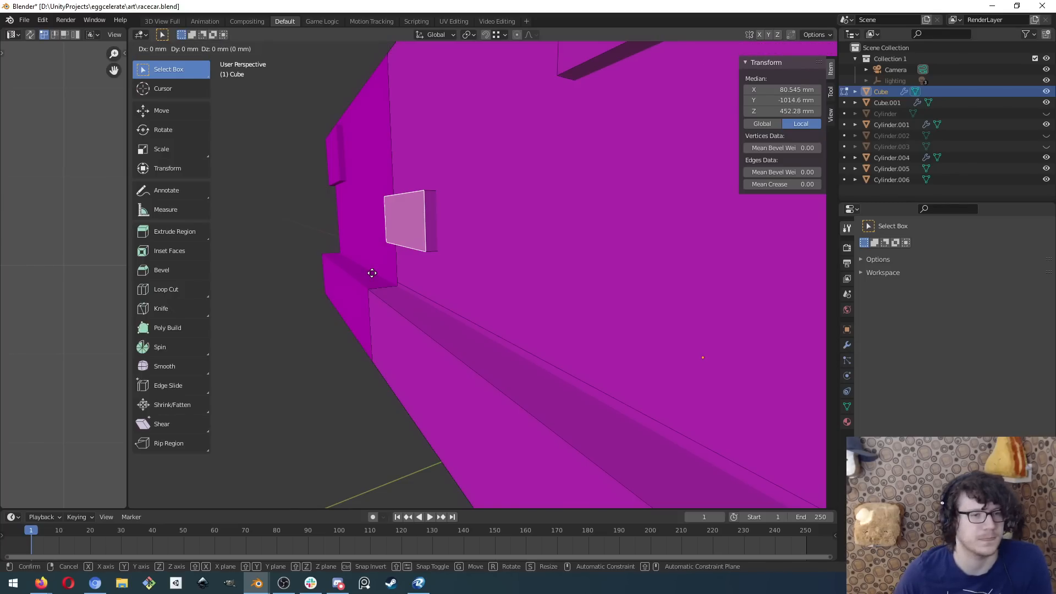
{"action": "key", "text": "y"}
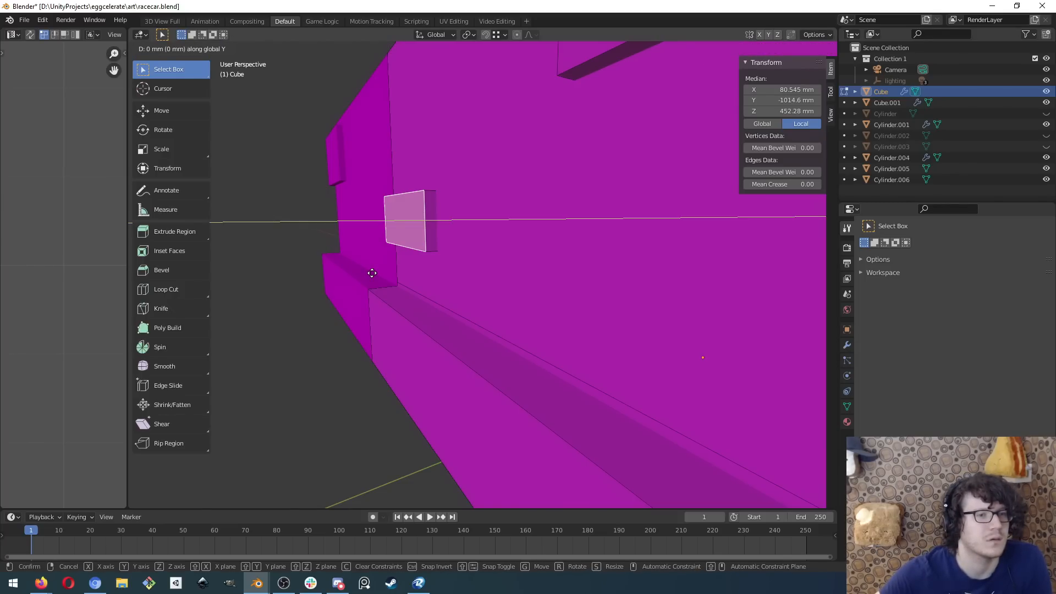
{"action": "type", "text": "2"}
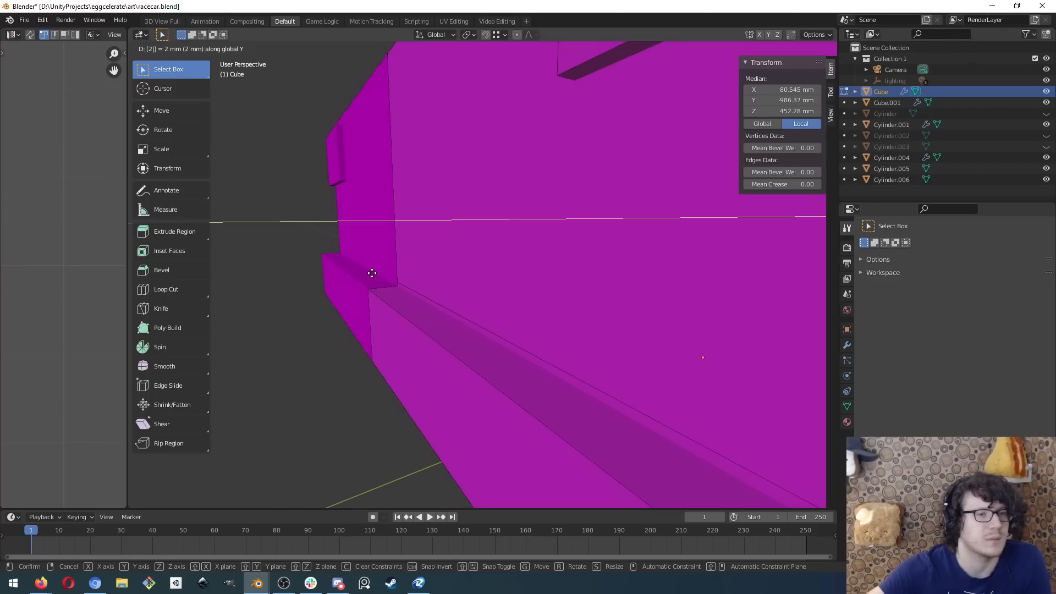
{"action": "key", "text": "BackSpace"}
{"action": "key", "text": "minus"}
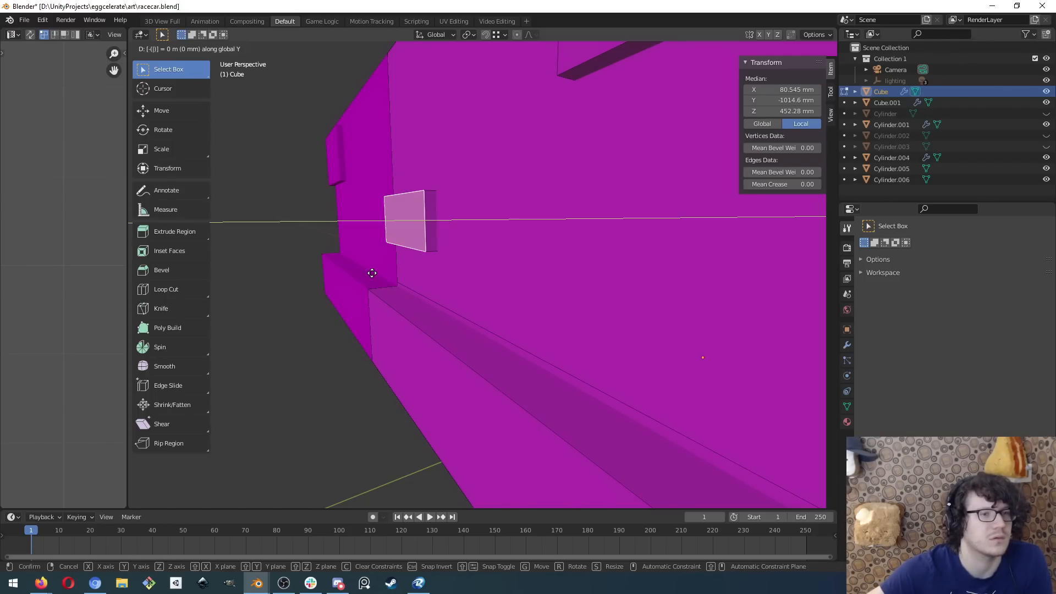
{"action": "type", "text": "2"}
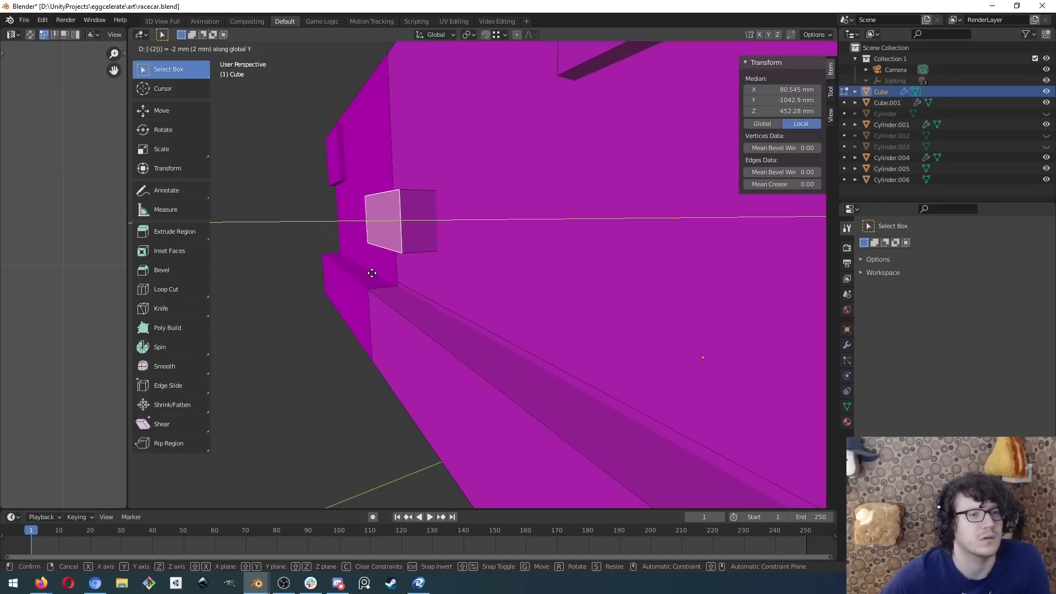
{"action": "key", "text": "Return"}
- Move the small block's front face back toward the body by 1 mm along Y
{"action": "middle_click_drag", "start_coordinate": [462, 324], "coordinate": [440, 317]}
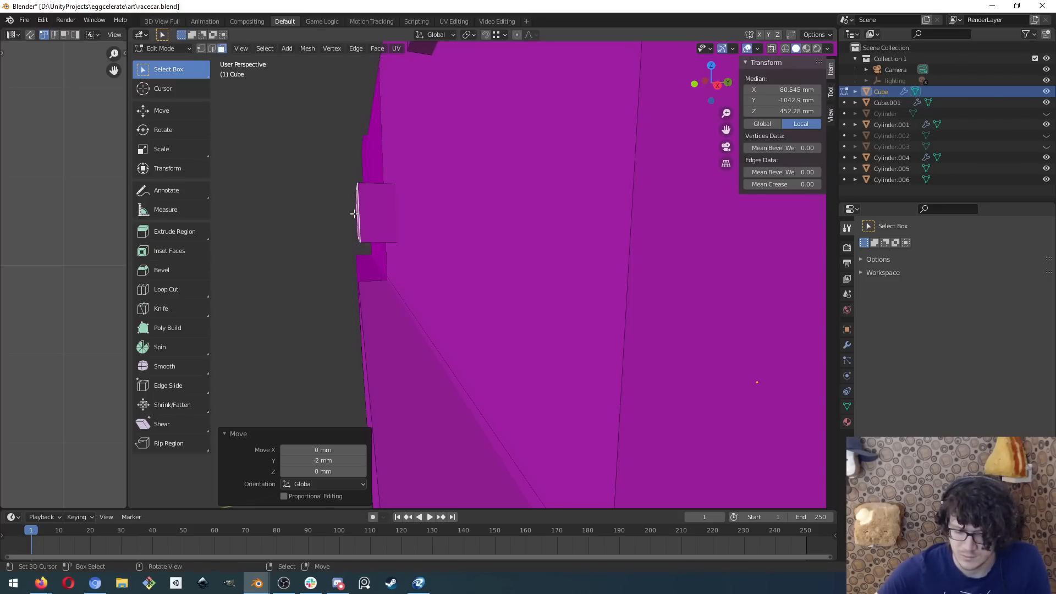
{"action": "key", "text": "g"}
{"action": "key", "text": "y"}
{"action": "key", "text": "1"}
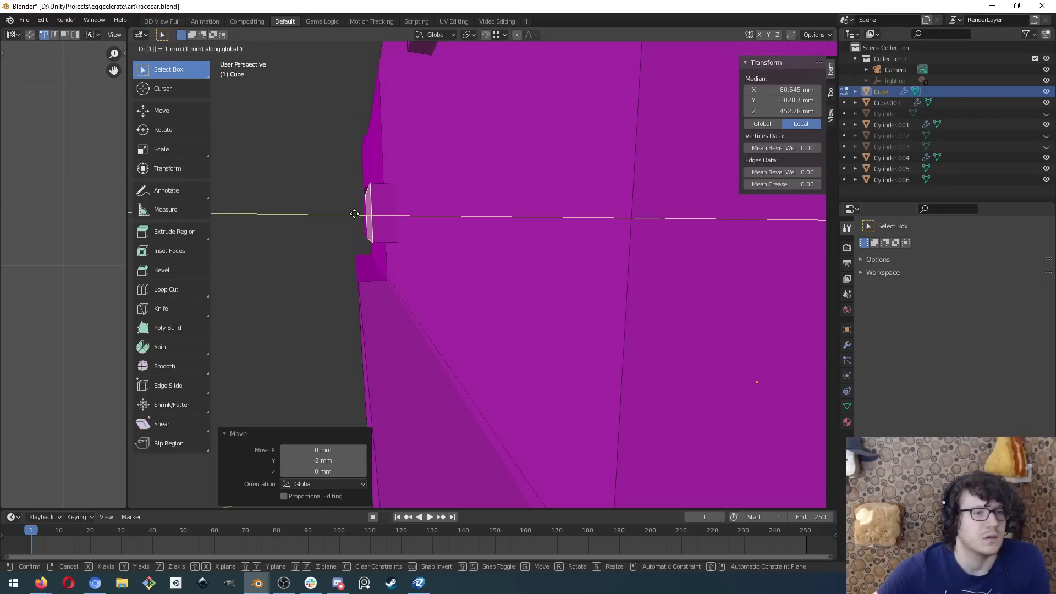
{"action": "key", "text": "Return"}
- Select the front face of the raised corner block and move it outward by -1 mm along the global Y axis
{"action": "middle_click_drag", "start_coordinate": [337, 223], "coordinate": [645, 264]}
{"action": "scroll", "coordinate": [396, 274], "scroll_direction": "down", "scroll_amount": 5}
{"action": "middle_click_drag", "start_coordinate": [396, 273], "coordinate": [498, 175]}
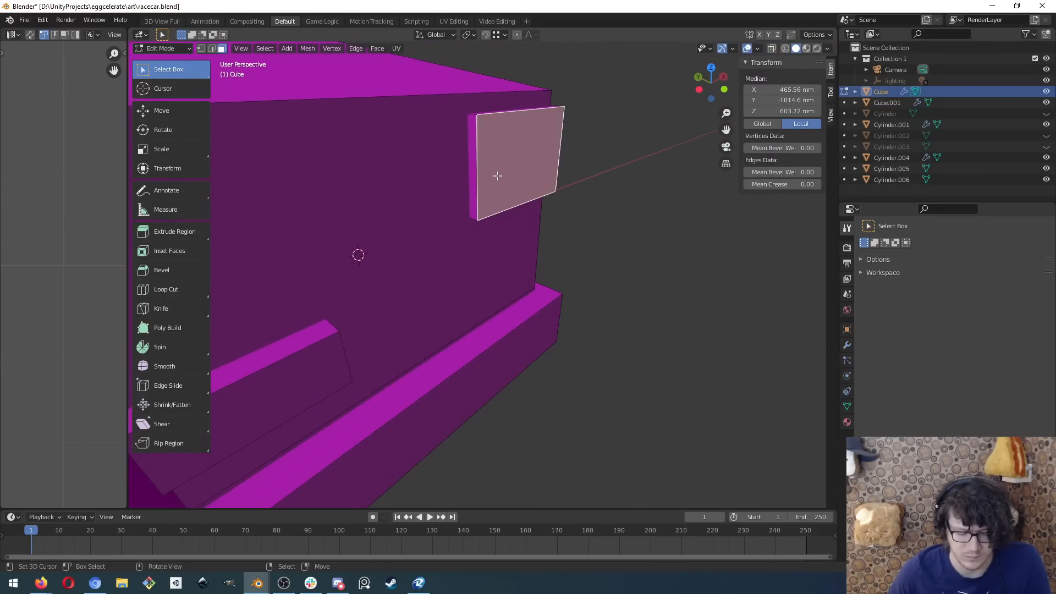
{"action": "type", "text": "g"}
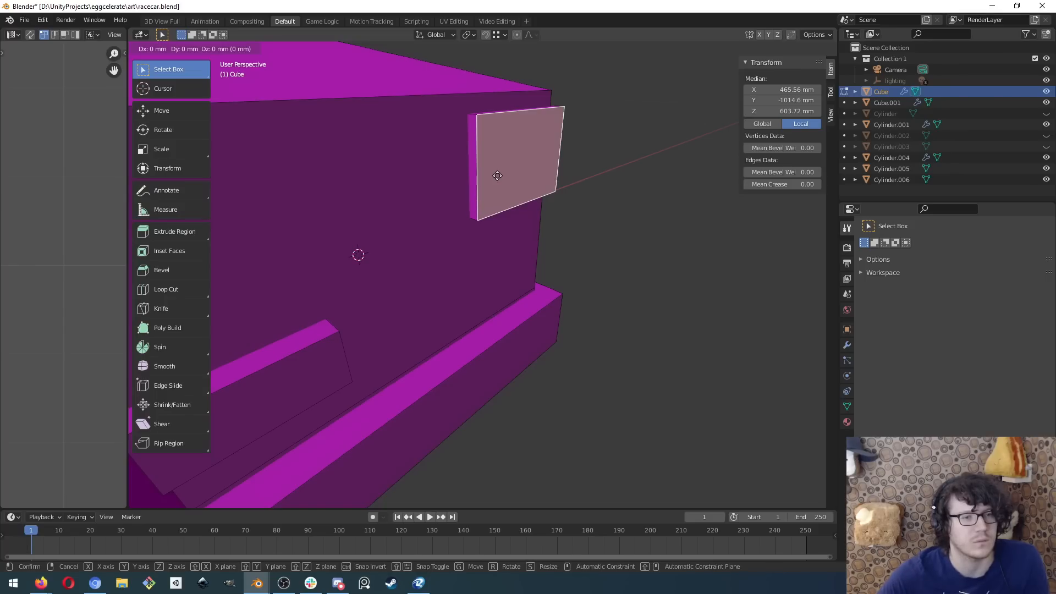
{"action": "type", "text": "y1"}
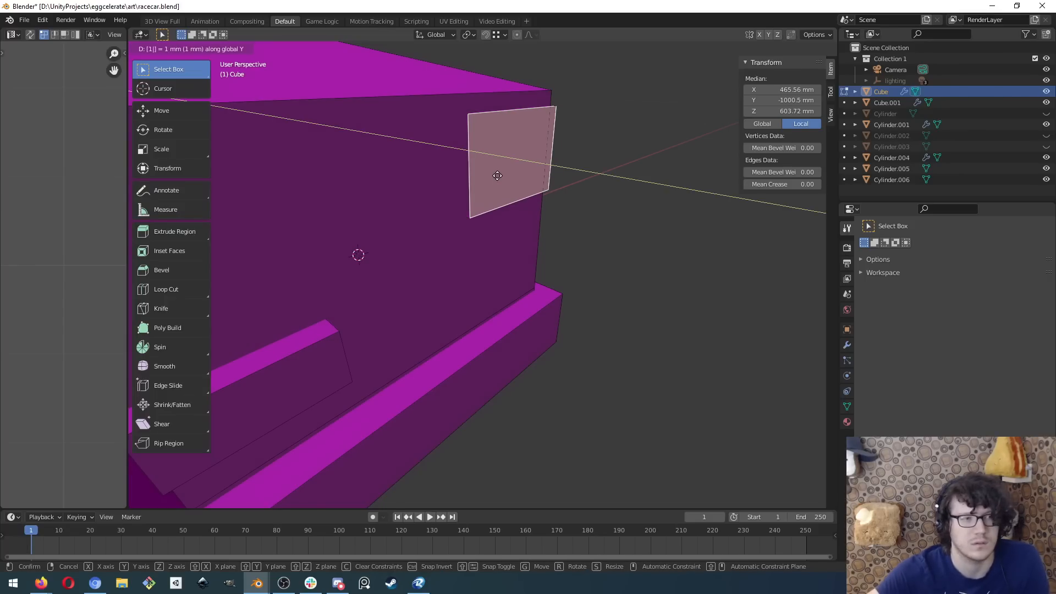
{"action": "key", "text": "BackSpace"}
{"action": "type", "text": "-1"}
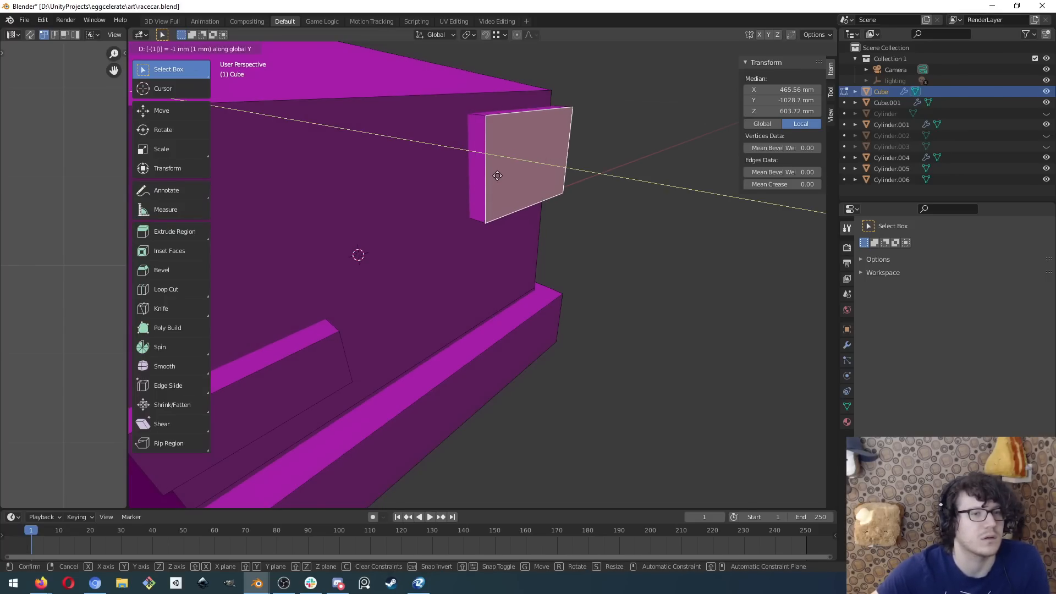
{"action": "key", "text": "Return"}
- Examine how far the front blocks and bumper protrude in the front and right orthographic views and in perspective
{"action": "middle_click_drag", "start_coordinate": [686, 180], "coordinate": [380, 185]}
{"action": "key", "text": "KP_1"}
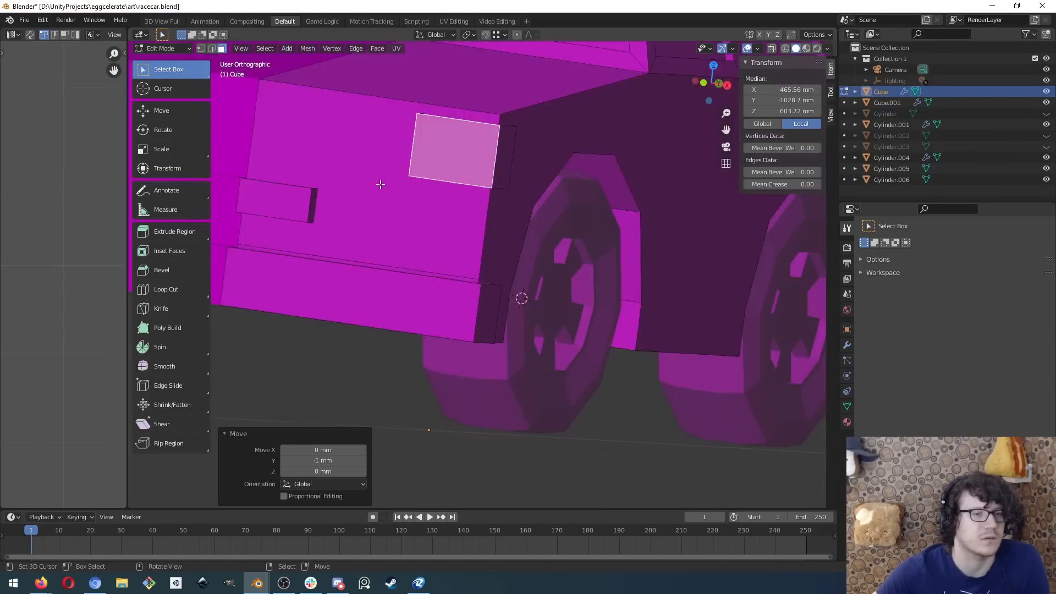
{"action": "scroll", "coordinate": [505, 204], "scroll_direction": "up", "scroll_amount": 2}
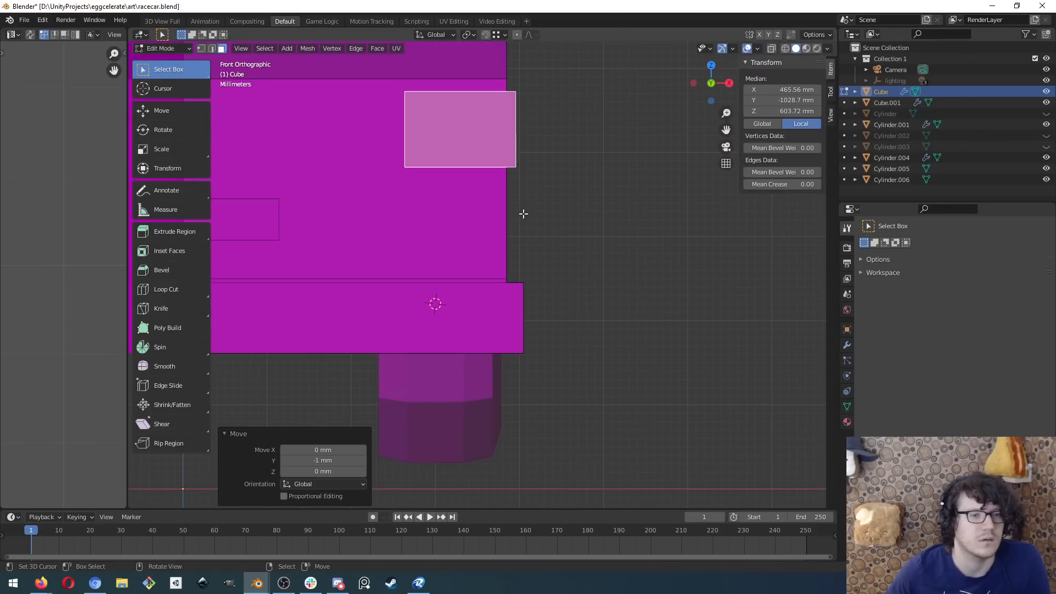
{"action": "key", "text": "KP_3"}
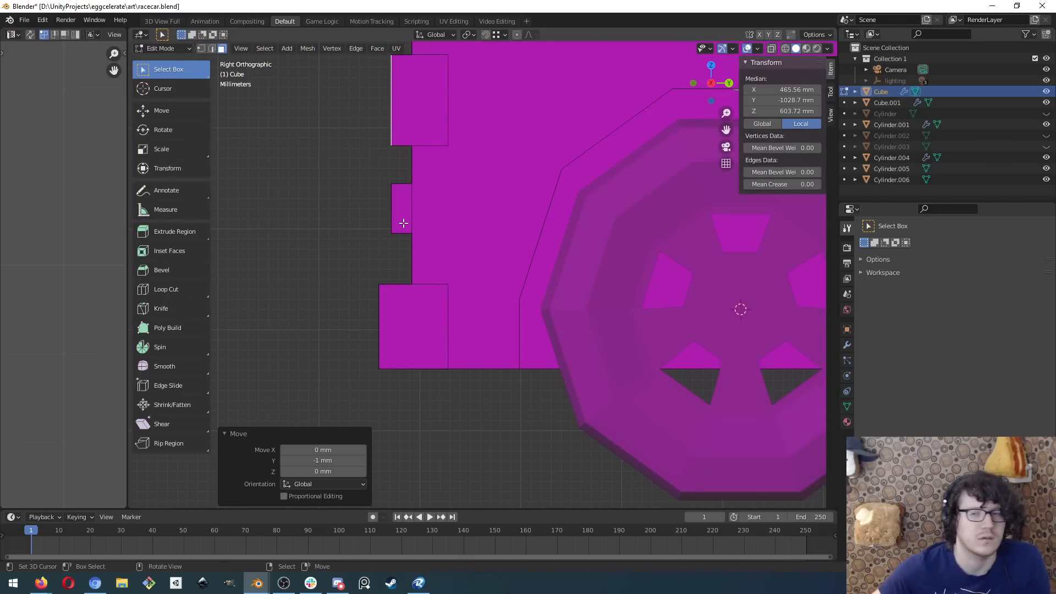
{"action": "key", "text": "KP_1"}
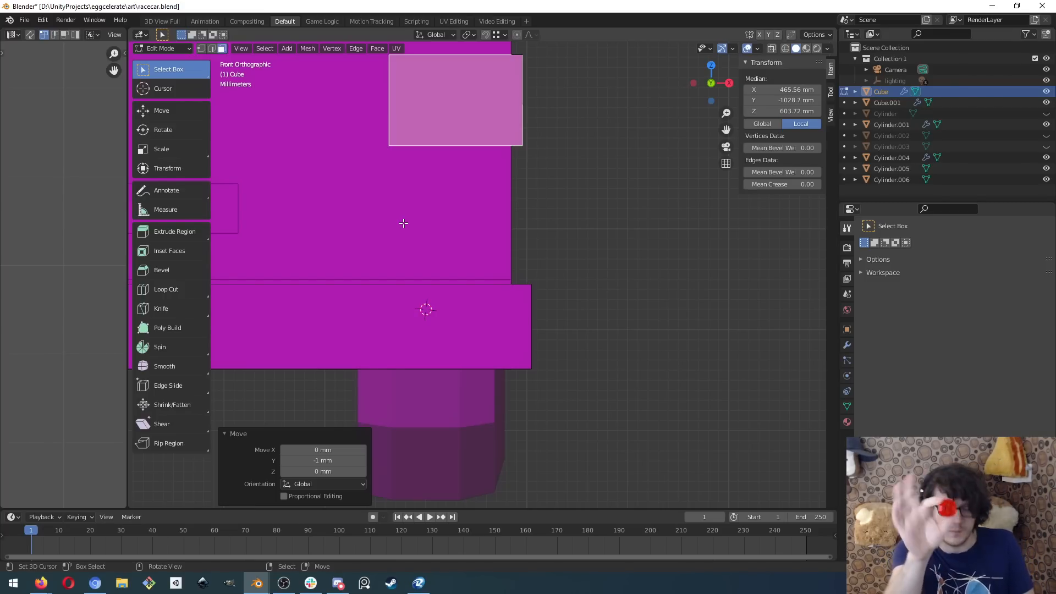
{"action": "key", "text": "shift+space"}
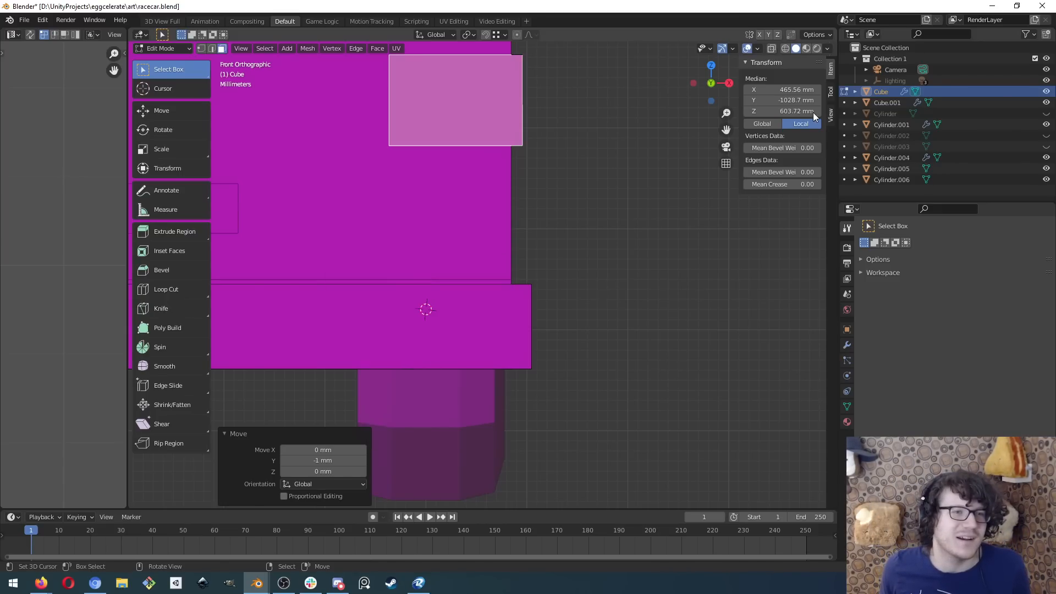
{"action": "middle_click_drag", "start_coordinate": [660, 223], "coordinate": [585, 160]}
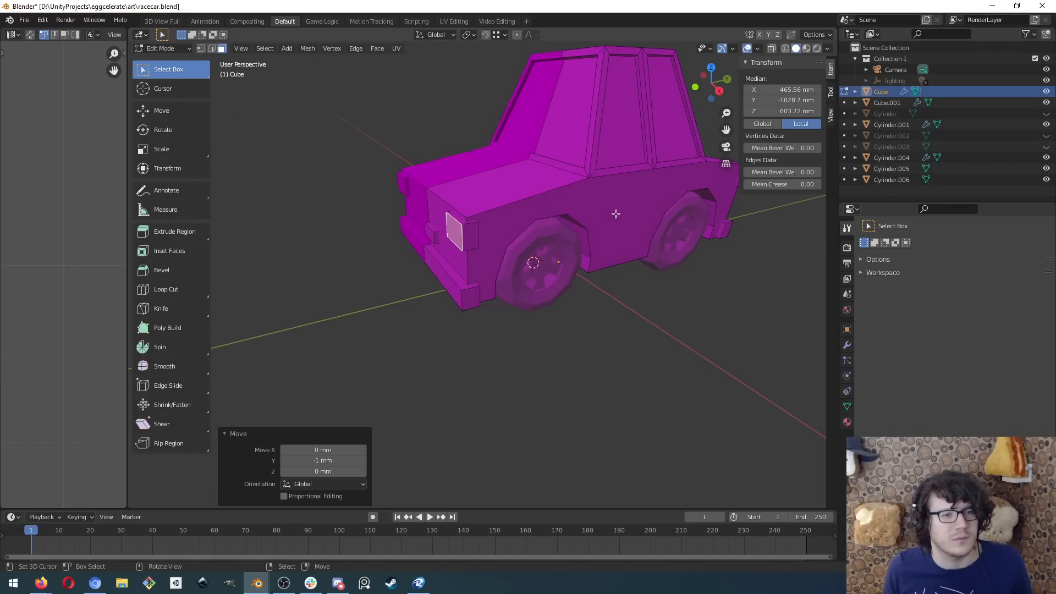
{"action": "middle_click_drag", "start_coordinate": [615, 213], "coordinate": [572, 247]}
{"action": "scroll", "coordinate": [572, 247], "scroll_direction": "up", "scroll_amount": 3}
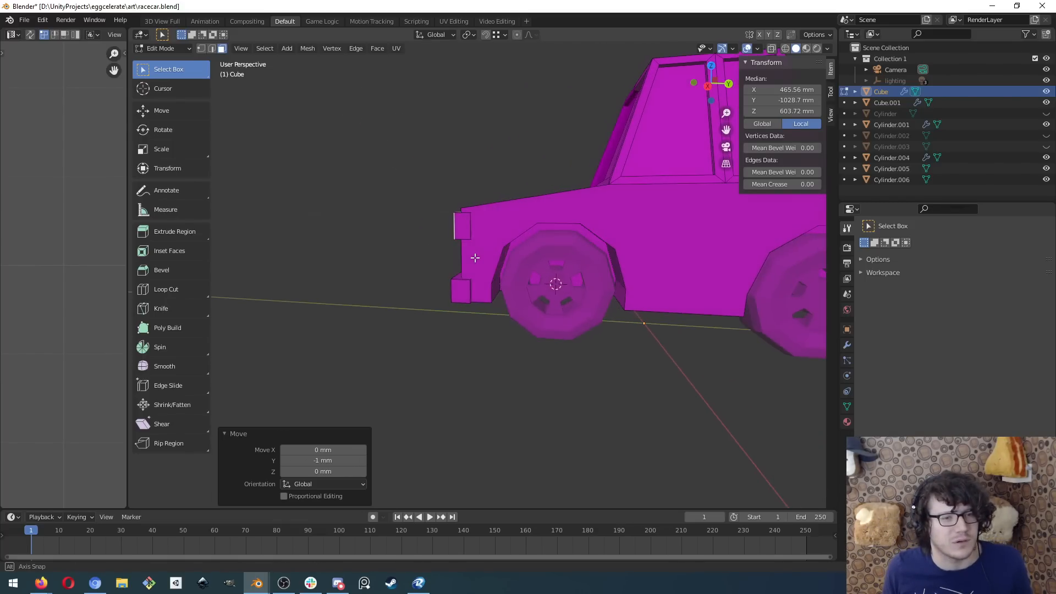
- Clear the selection in the car body's mesh, leave Edit Mode, and select the front wheel object
{"action": "right_click", "coordinate": [594, 267]}
{"action": "key", "text": "alt+a"}
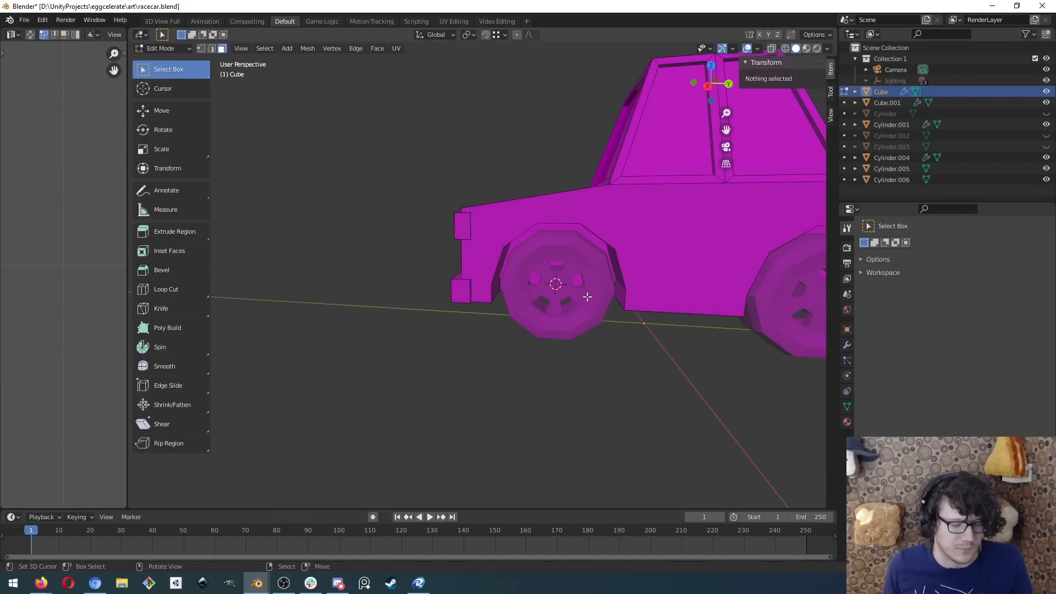
{"action": "key", "text": "Tab"}
{"action": "right_click", "coordinate": [600, 278]}
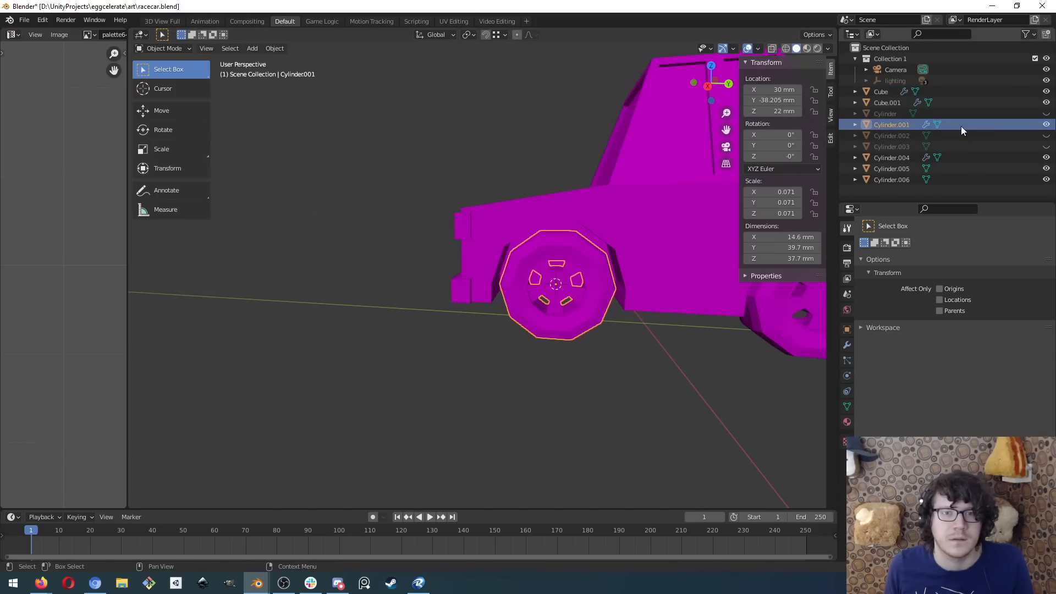
- Temporarily hide the front wheel to examine the wheel arch behind it, and make the wheel visible again
{"action": "left_click", "coordinate": [1046, 124]}
{"action": "middle_click_drag", "start_coordinate": [650, 323], "coordinate": [643, 291]}
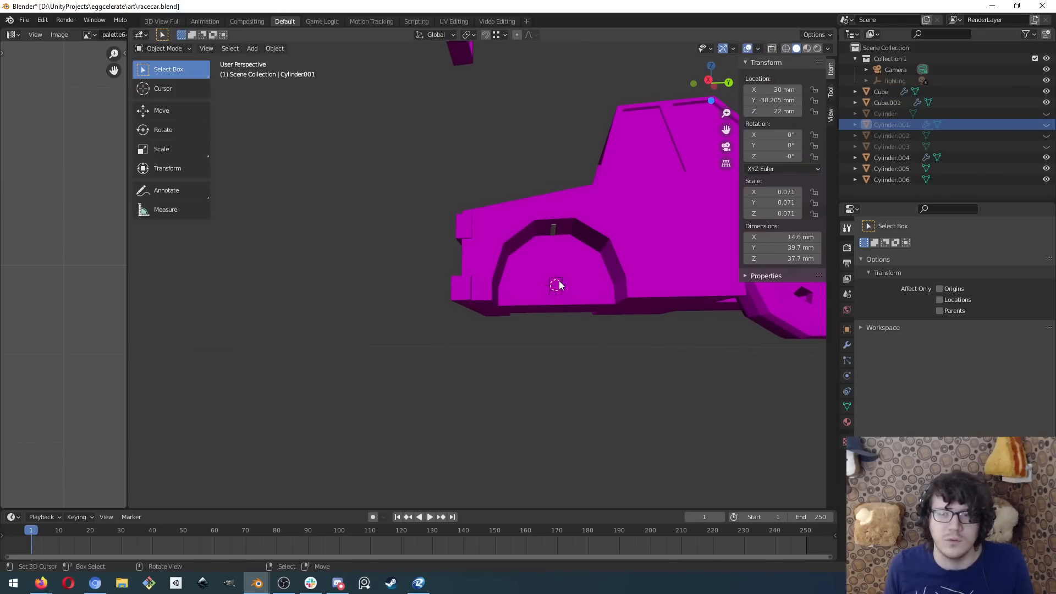
{"action": "mouse_move", "coordinate": [563, 286]}
{"action": "middle_mouse_down"}
{"action": "mouse_move", "coordinate": [627, 302]}
{"action": "mouse_move", "coordinate": [618, 324]}
{"action": "mouse_move", "coordinate": [550, 319]}
{"action": "mouse_move", "coordinate": [556, 290]}
{"action": "middle_mouse_up"}
{"action": "scroll", "coordinate": [556, 288], "scroll_direction": "up", "scroll_amount": 5}
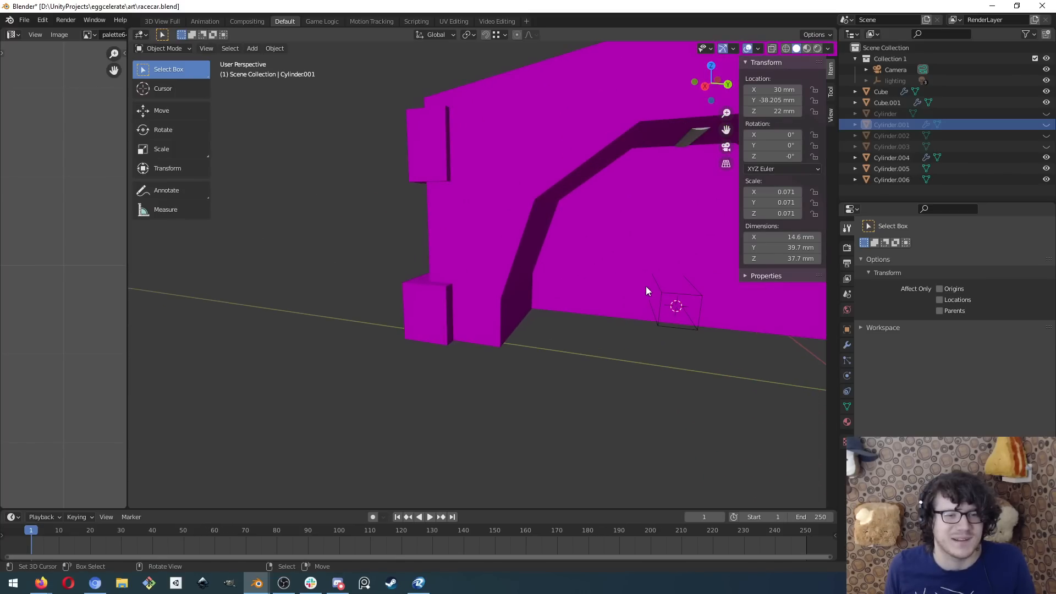
{"action": "mouse_move", "coordinate": [645, 290]}
{"action": "middle_mouse_down"}
{"action": "mouse_move", "coordinate": [625, 286]}
{"action": "mouse_move", "coordinate": [657, 286]}
{"action": "mouse_move", "coordinate": [658, 295]}
{"action": "middle_mouse_up"}
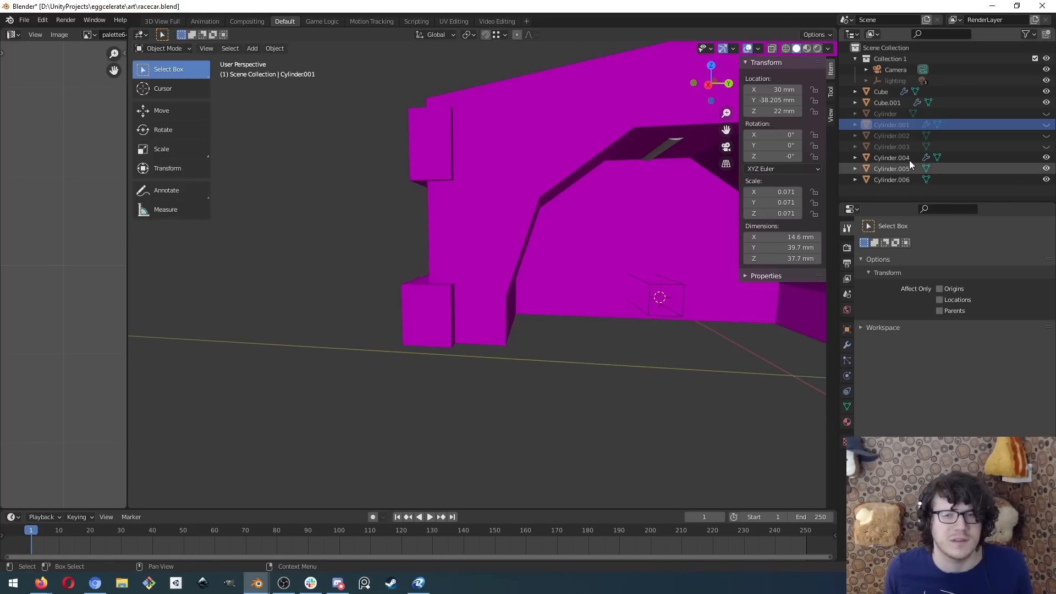
{"action": "left_click", "coordinate": [1045, 126]}
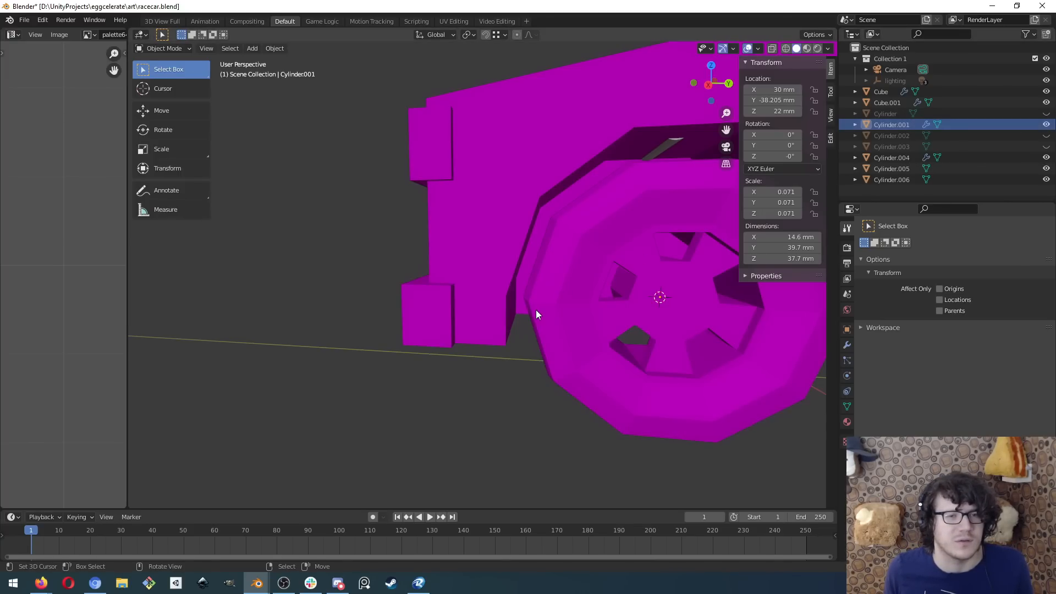
- Select the front wheel and enter Edit Mode on its mesh
{"action": "middle_click_drag", "start_coordinate": [536, 310], "coordinate": [526, 231]}
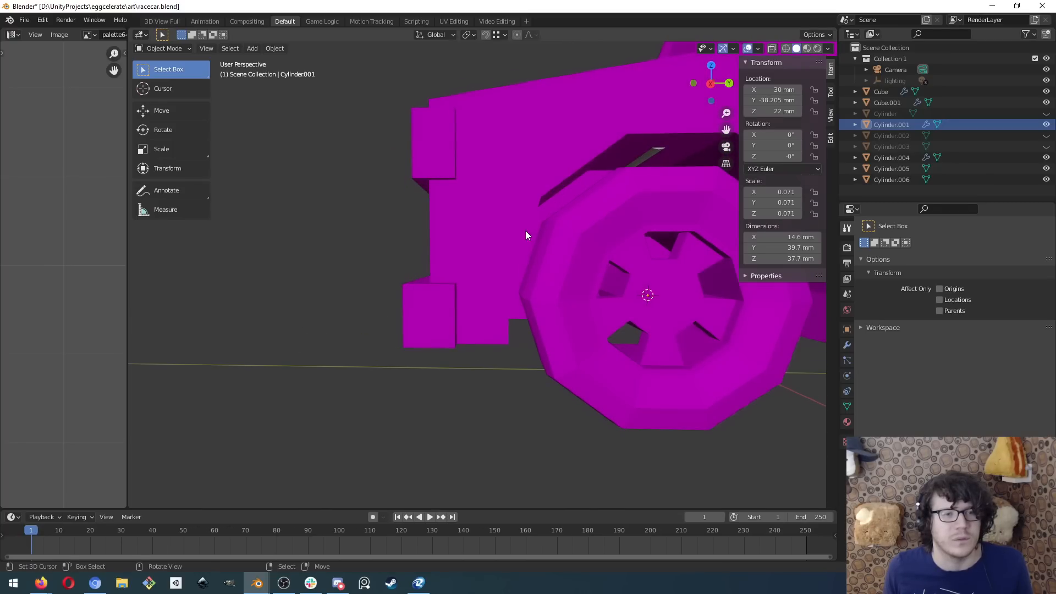
{"action": "middle_click_drag", "start_coordinate": [654, 160], "coordinate": [703, 183]}
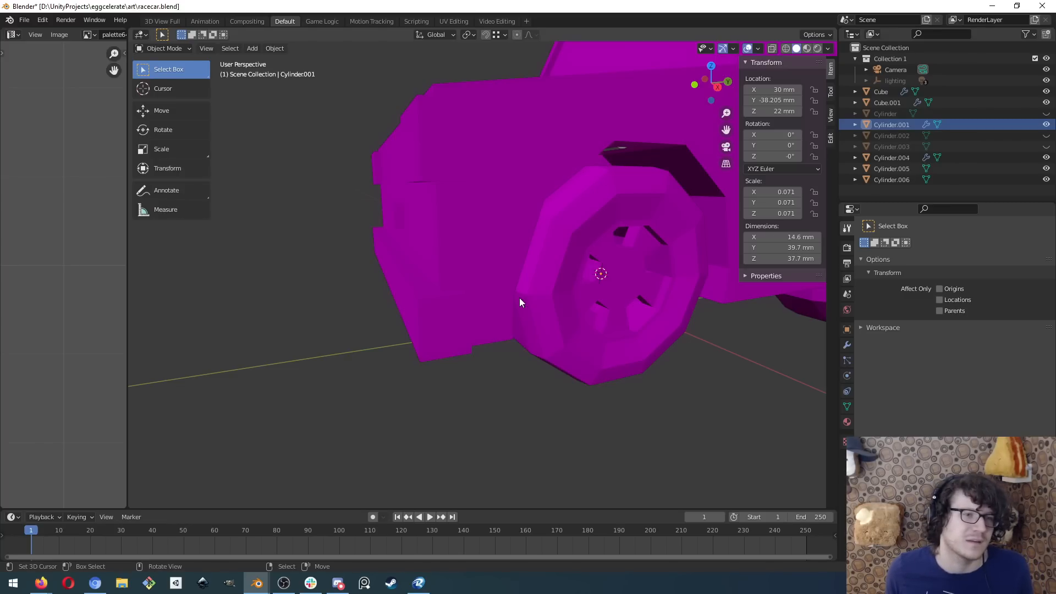
{"action": "middle_click_drag", "start_coordinate": [640, 320], "coordinate": [592, 298]}
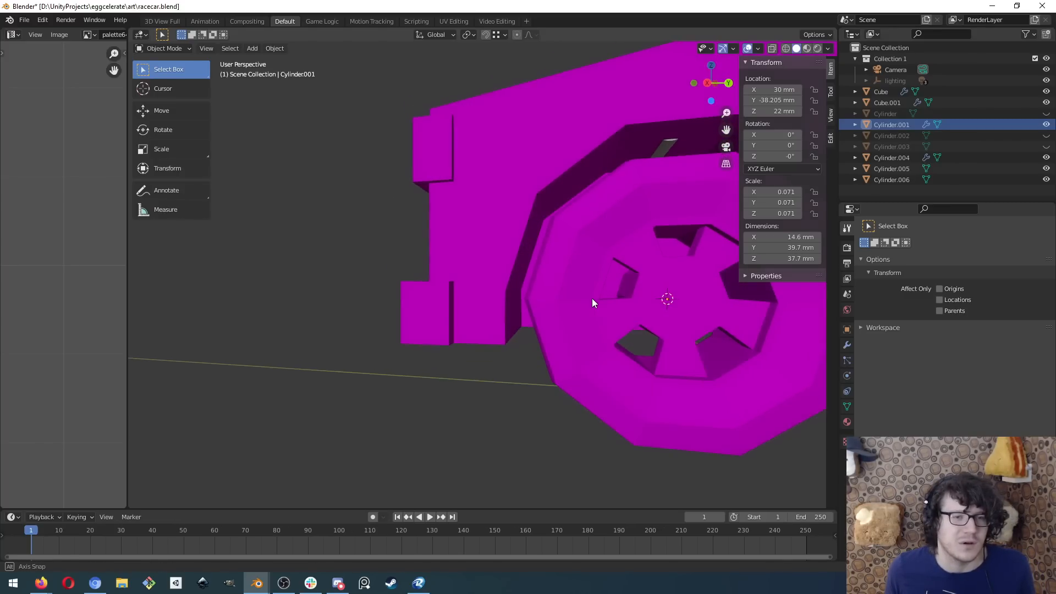
{"action": "middle_click_drag", "start_coordinate": [690, 307], "coordinate": [677, 302]}
{"action": "left_click", "coordinate": [696, 283]}
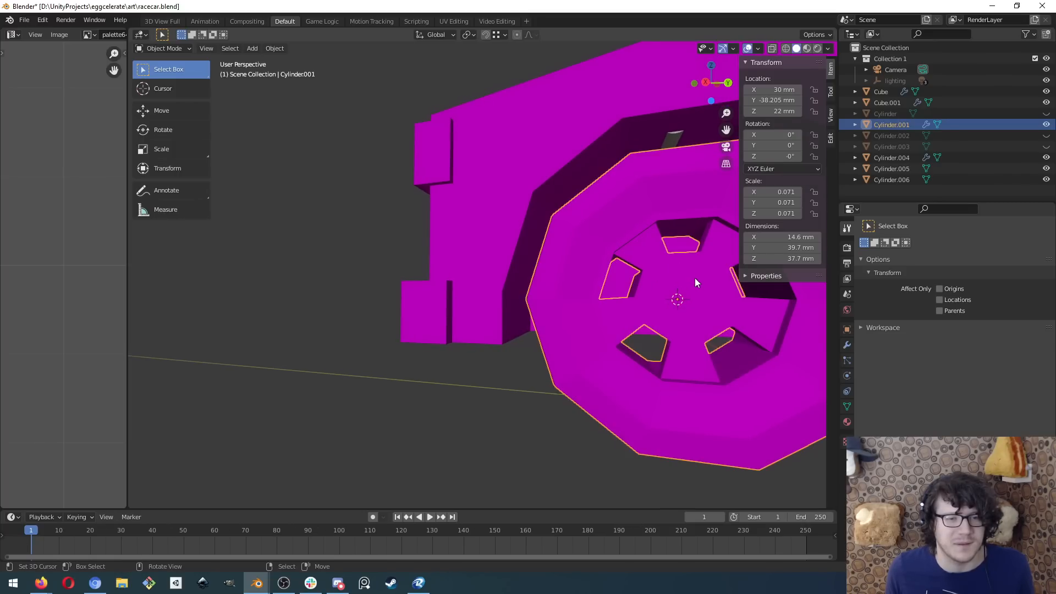
{"action": "key", "text": "Tab"}
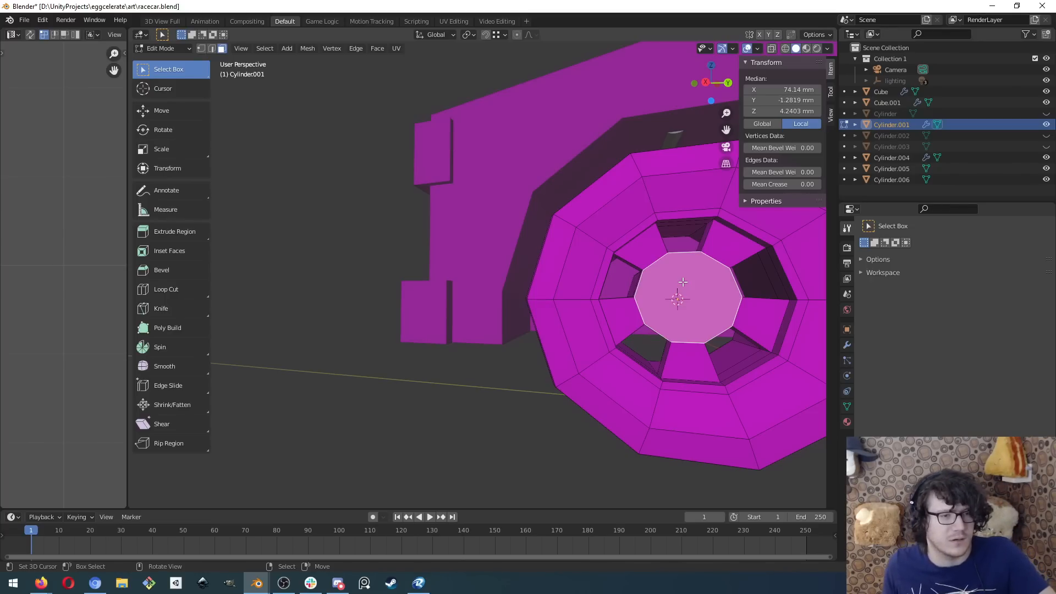
- Examine how the wheels sit against the car body in the front and side orthographic views
{"action": "middle_click_drag", "start_coordinate": [431, 217], "coordinate": [522, 229]}
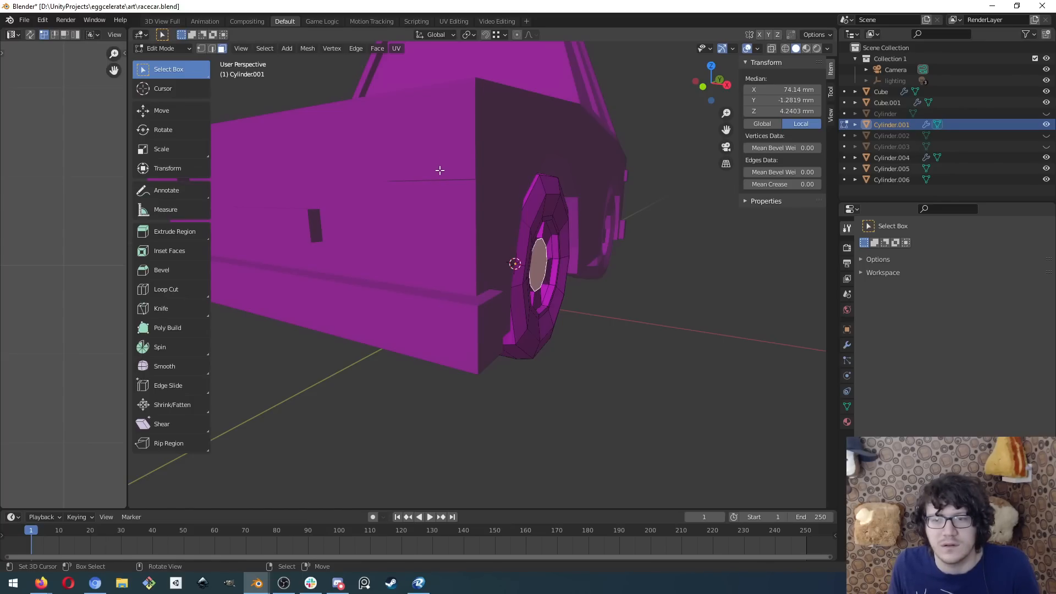
{"action": "middle_click_drag", "start_coordinate": [450, 161], "coordinate": [246, 198]}
{"action": "key", "text": "KP_1"}
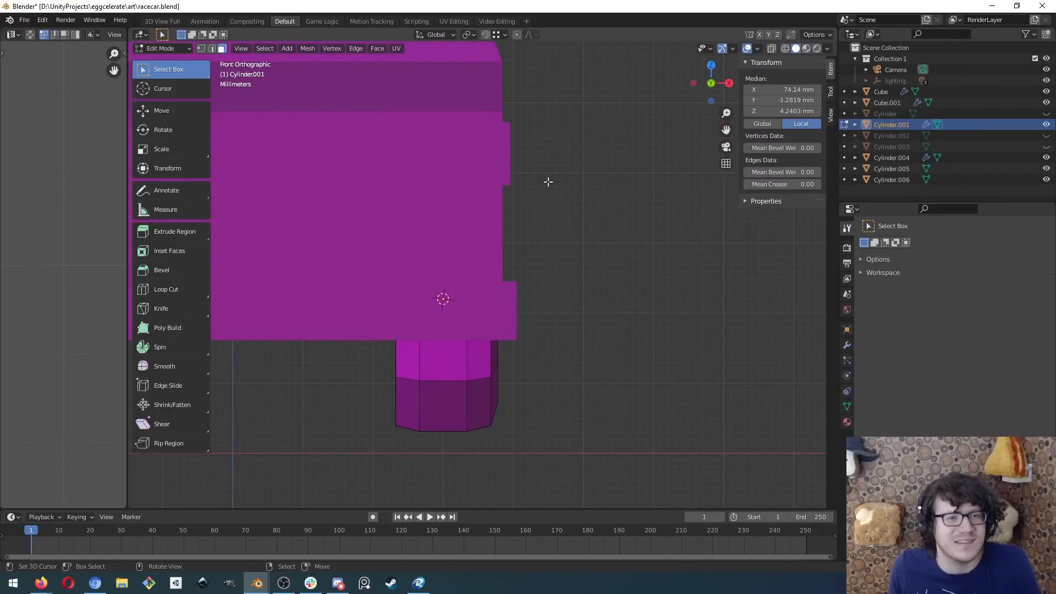
{"action": "mouse_move", "coordinate": [570, 183]}
{"action": "middle_mouse_down"}
{"action": "mouse_move", "coordinate": [542, 198]}
{"action": "mouse_move", "coordinate": [558, 239]}
{"action": "mouse_move", "coordinate": [606, 216]}
{"action": "mouse_move", "coordinate": [478, 247]}
{"action": "mouse_move", "coordinate": [302, 189]}
{"action": "mouse_move", "coordinate": [729, 279]}
{"action": "mouse_move", "coordinate": [545, 186]}
{"action": "mouse_move", "coordinate": [563, 146]}
{"action": "mouse_move", "coordinate": [520, 156]}
{"action": "mouse_move", "coordinate": [511, 131]}
{"action": "mouse_move", "coordinate": [493, 160]}
{"action": "mouse_move", "coordinate": [507, 196]}
{"action": "mouse_move", "coordinate": [507, 176]}
{"action": "mouse_move", "coordinate": [483, 163]}
{"action": "mouse_move", "coordinate": [483, 187]}
{"action": "mouse_move", "coordinate": [559, 215]}
{"action": "mouse_move", "coordinate": [558, 172]}
{"action": "middle_mouse_up"}
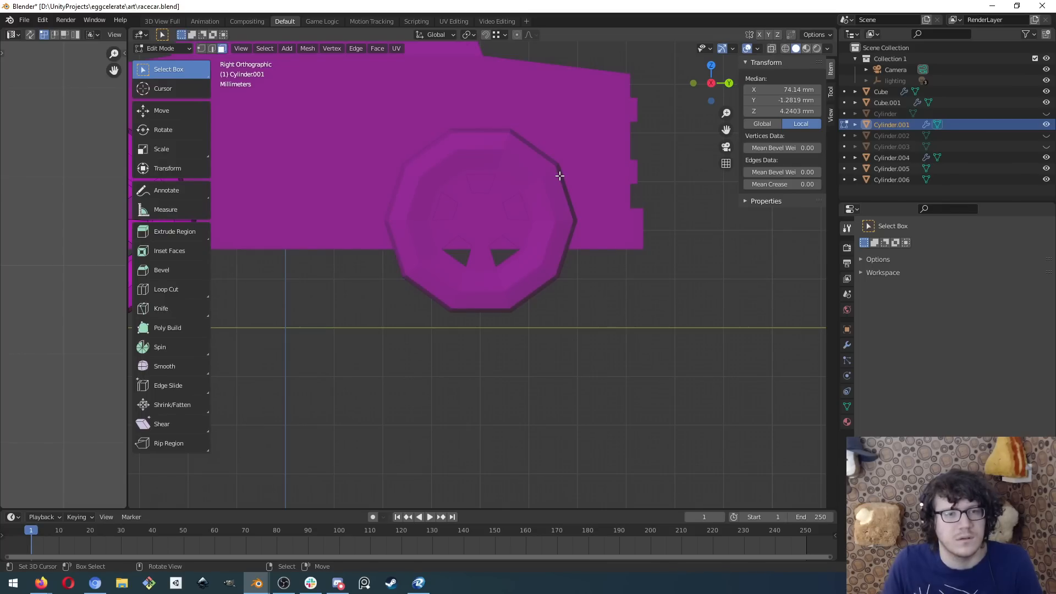
{"action": "middle_click_drag", "start_coordinate": [612, 153], "coordinate": [540, 239], "text": "shift"}
{"action": "middle_click_drag", "start_coordinate": [290, 252], "coordinate": [688, 191], "text": "shift"}
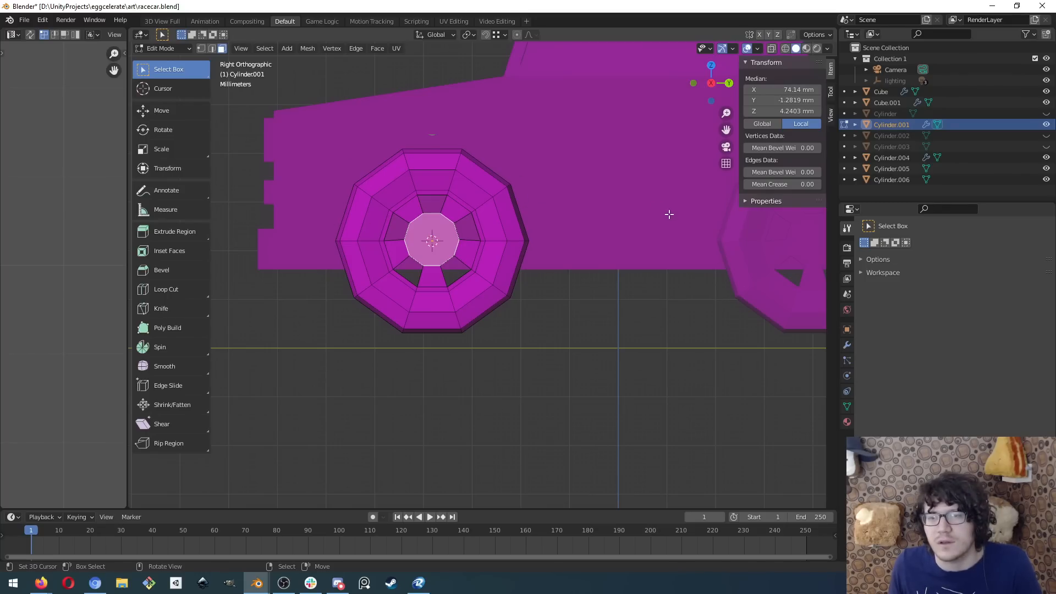
{"action": "middle_click_drag", "start_coordinate": [691, 215], "coordinate": [549, 235], "text": "shift"}
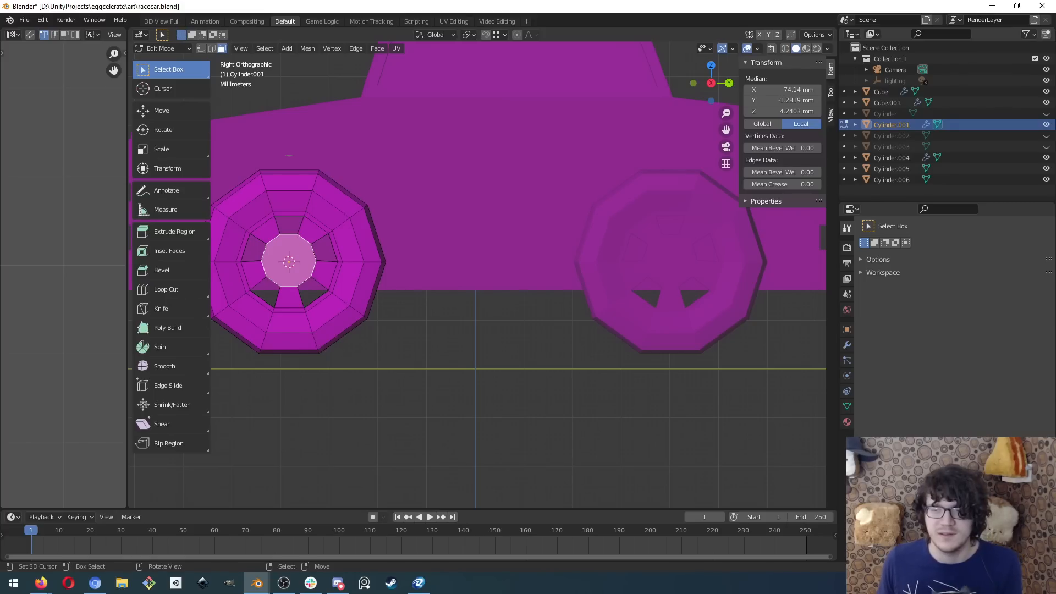
{"action": "right_click", "coordinate": [335, 169]}
{"action": "left_click", "coordinate": [334, 168]}
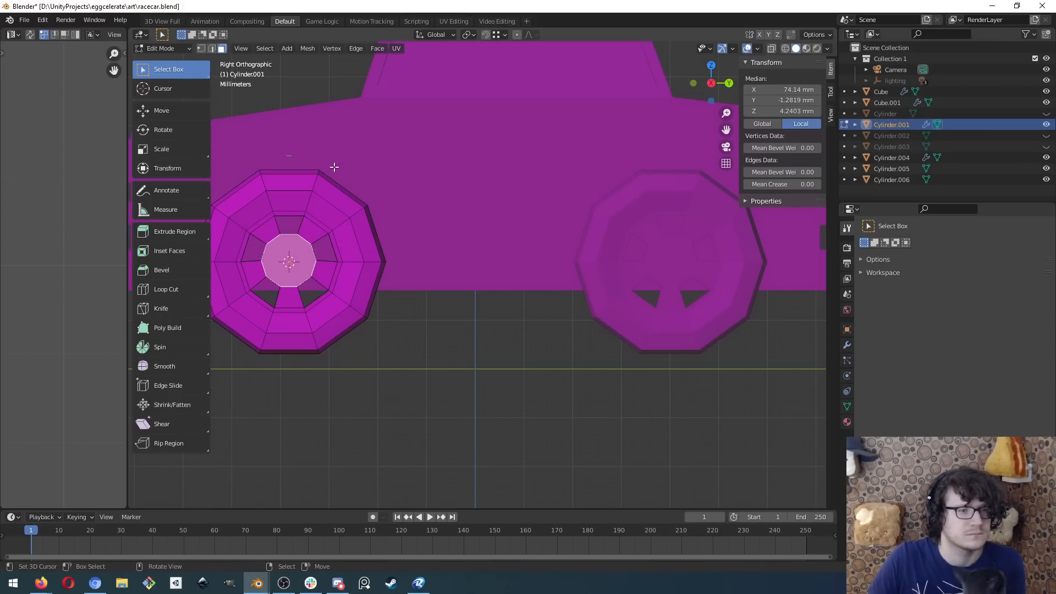
- Switch to Qidi Print and replace the TestLongHole model in the scene with racecar.stl from the 3dPrinting folder
{"action": "left_click", "coordinate": [418, 583]}
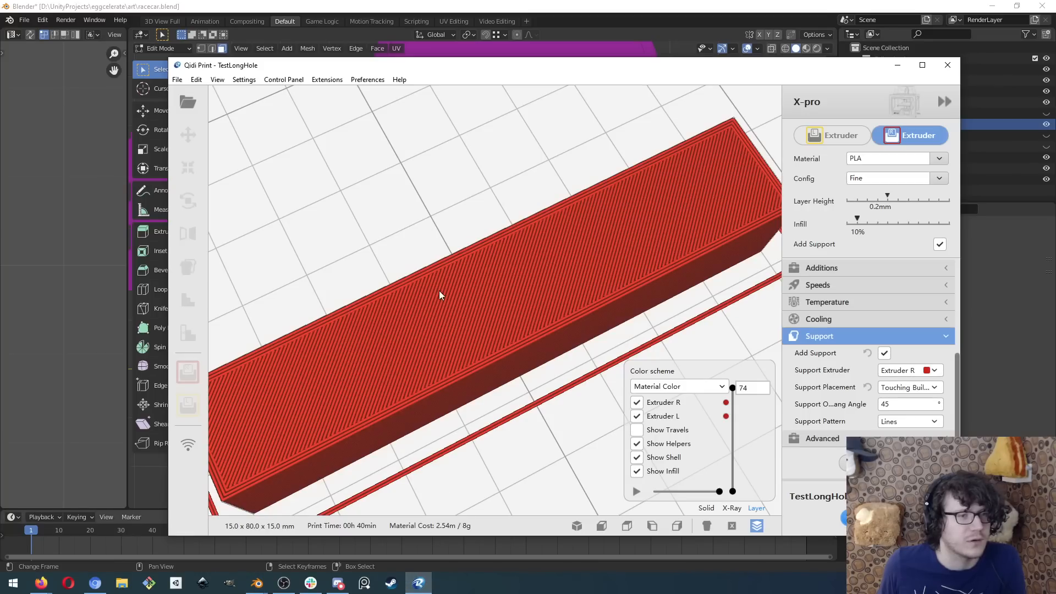
{"action": "scroll", "coordinate": [377, 287], "scroll_direction": "down", "scroll_amount": 2}
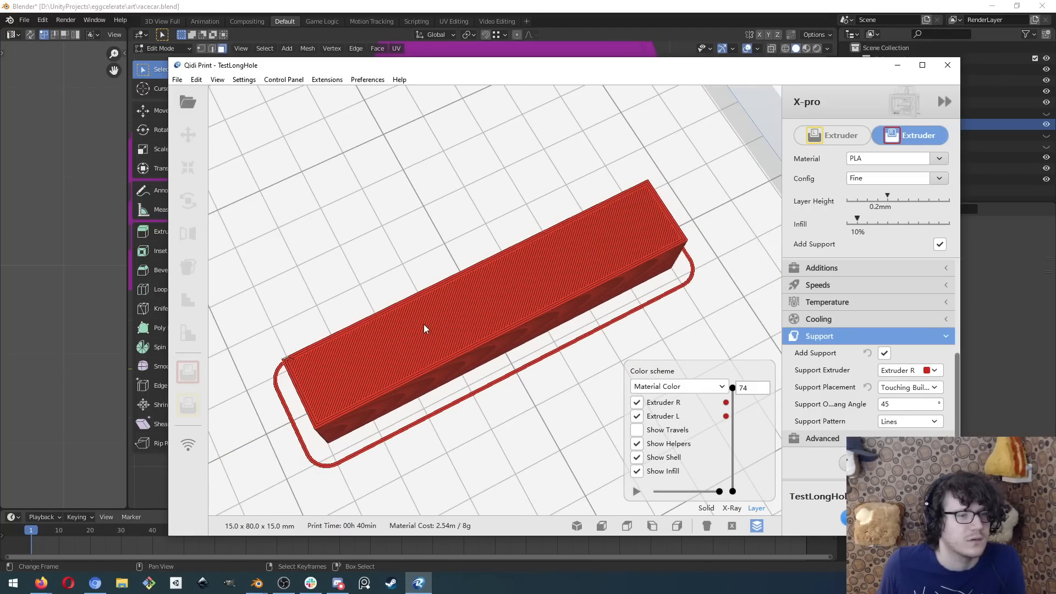
{"action": "middle_click_drag", "start_coordinate": [424, 329], "coordinate": [445, 295]}
{"action": "left_click", "coordinate": [444, 290]}
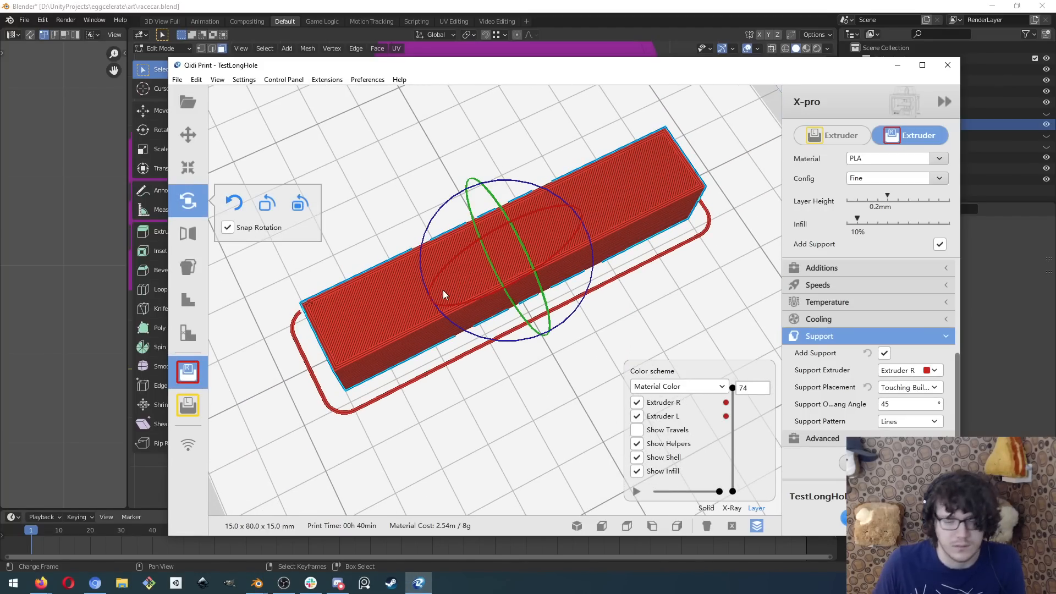
{"action": "left_click", "coordinate": [706, 526]}
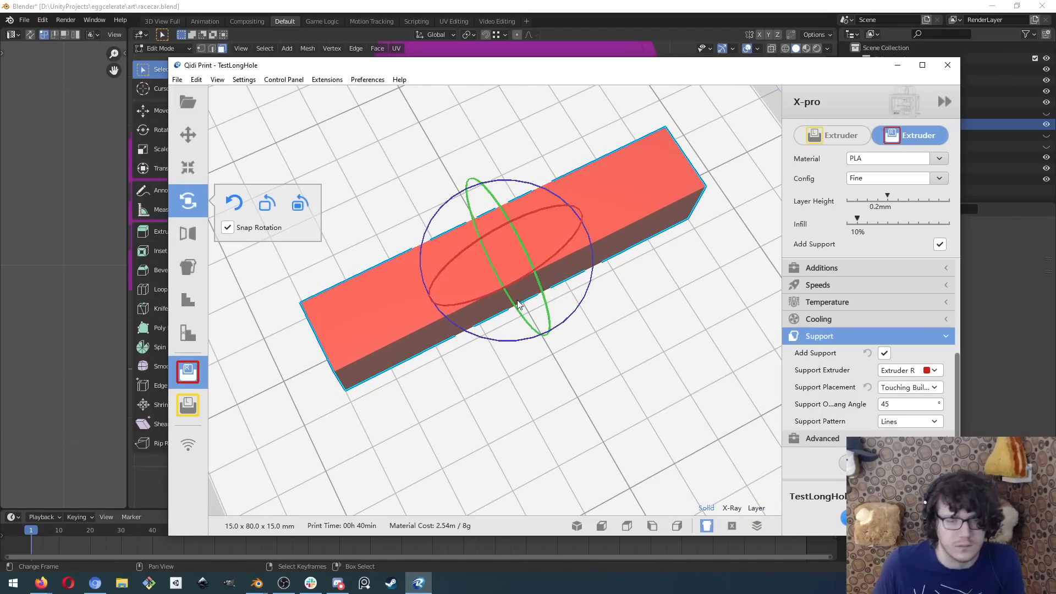
{"action": "key", "text": "Delete"}
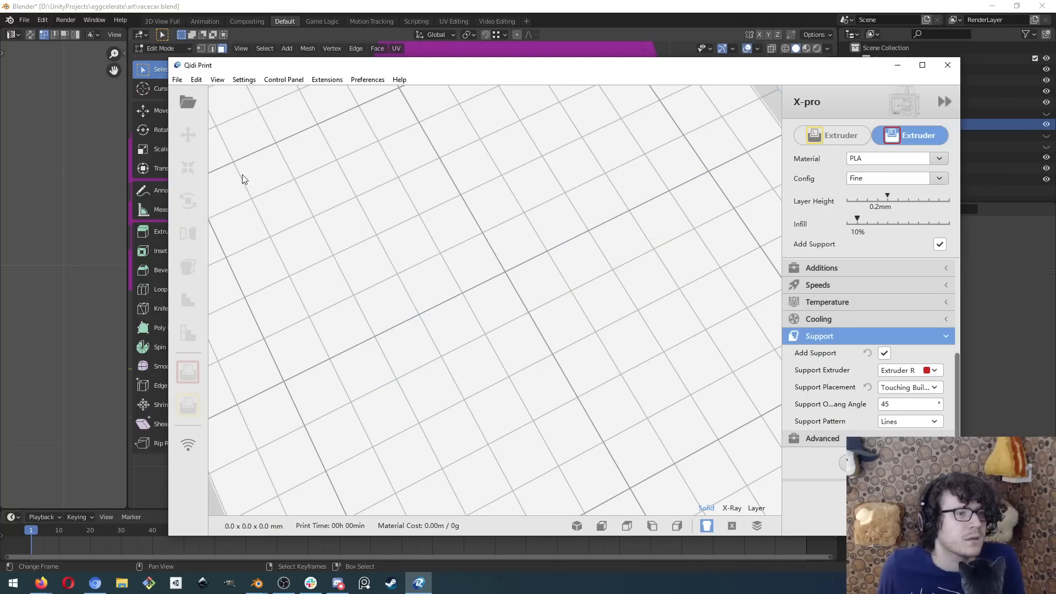
{"action": "left_click", "coordinate": [187, 104]}
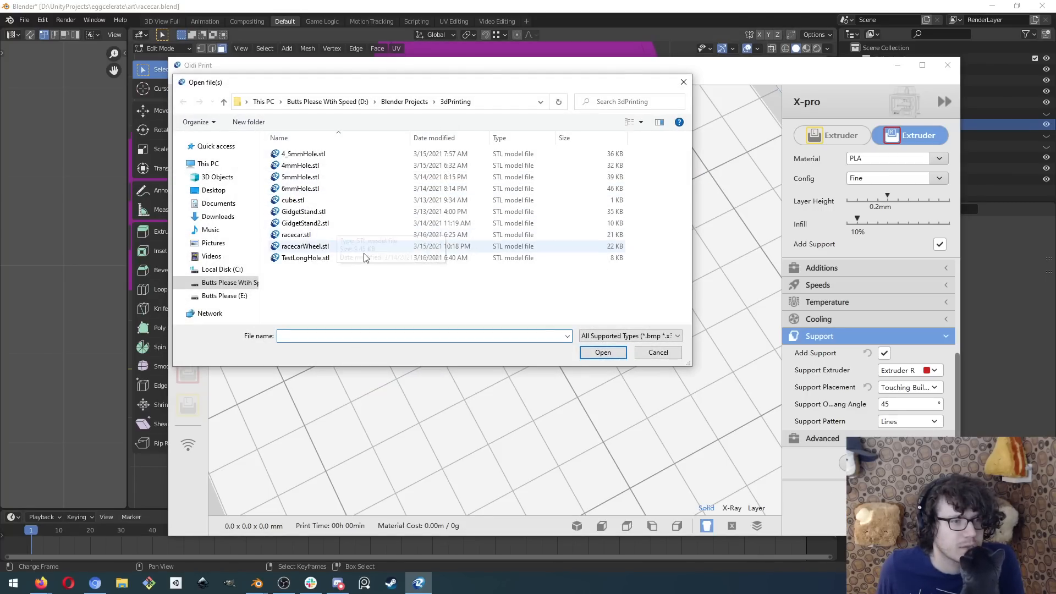
{"action": "double_click", "coordinate": [348, 237]}
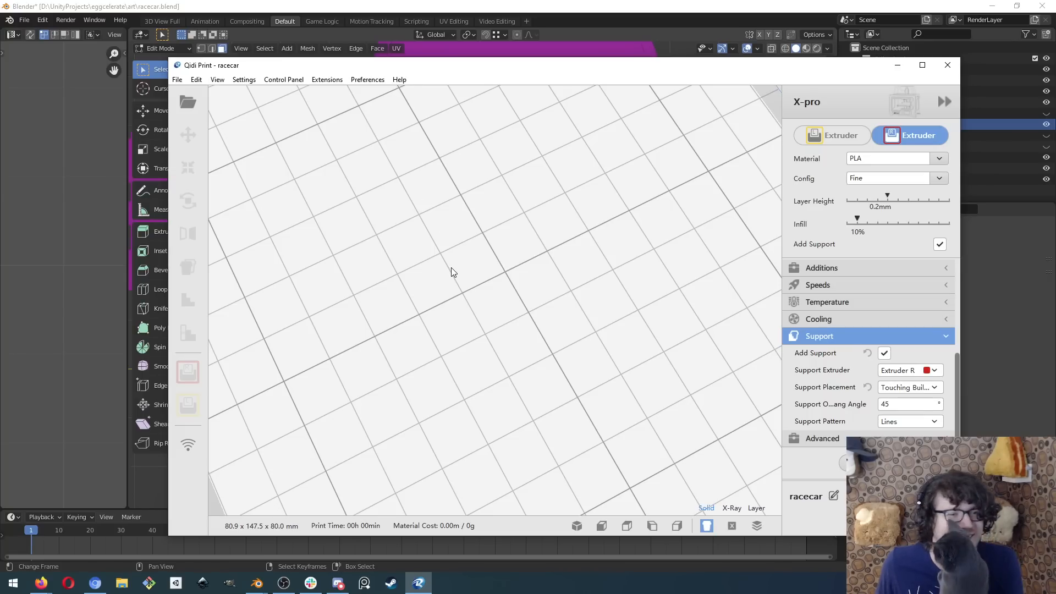
- Bring the off-plate racecar model back onto the build plate by resetting all model positions
{"action": "scroll", "coordinate": [451, 266], "scroll_direction": "down", "scroll_amount": 15}
{"action": "middle_click_drag", "start_coordinate": [460, 251], "coordinate": [544, 192]}
{"action": "middle_click_drag", "start_coordinate": [451, 330], "coordinate": [490, 251]}
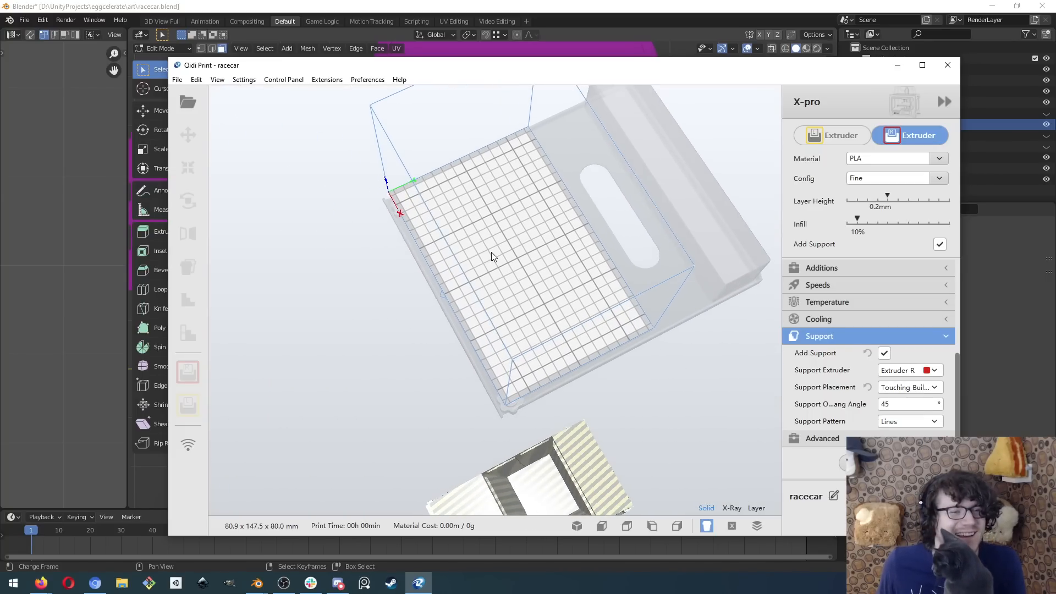
{"action": "right_click_drag", "start_coordinate": [490, 252], "coordinate": [663, 181]}
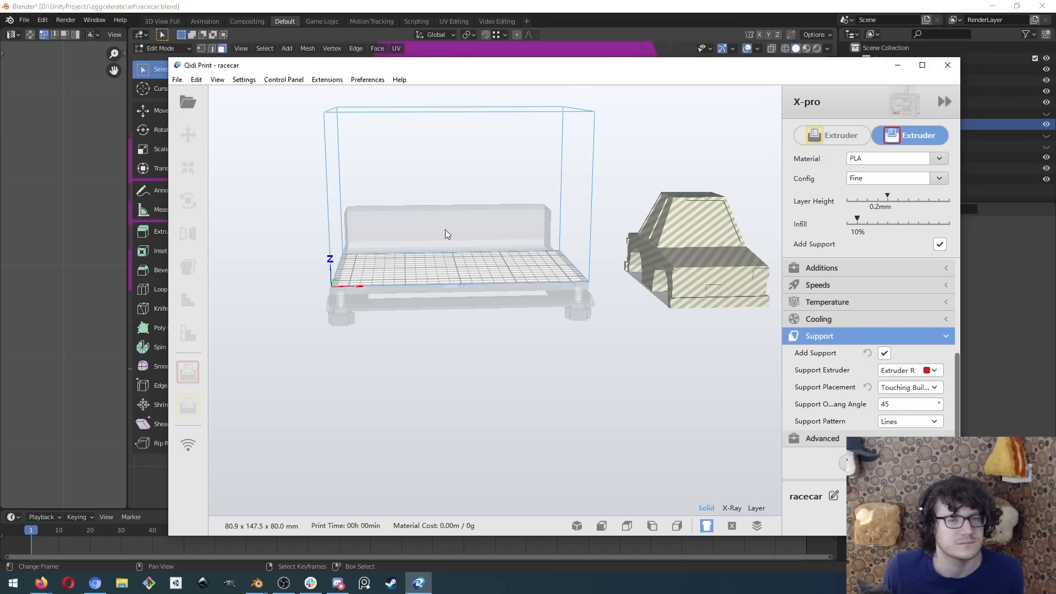
{"action": "left_click", "coordinate": [649, 243]}
{"action": "left_click", "coordinate": [217, 79]}
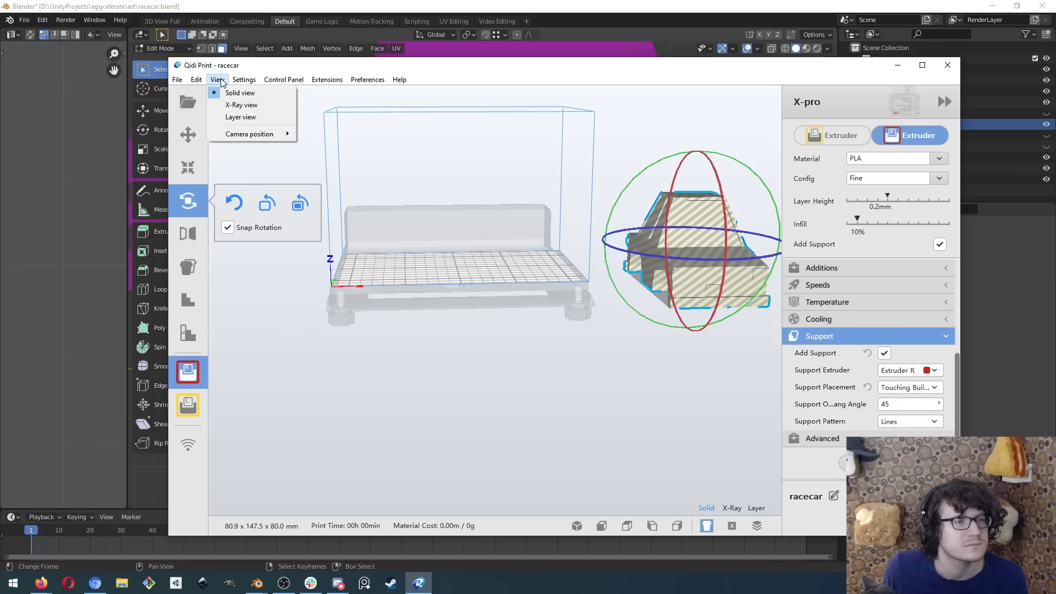
{"action": "mouse_move", "coordinate": [239, 81]}
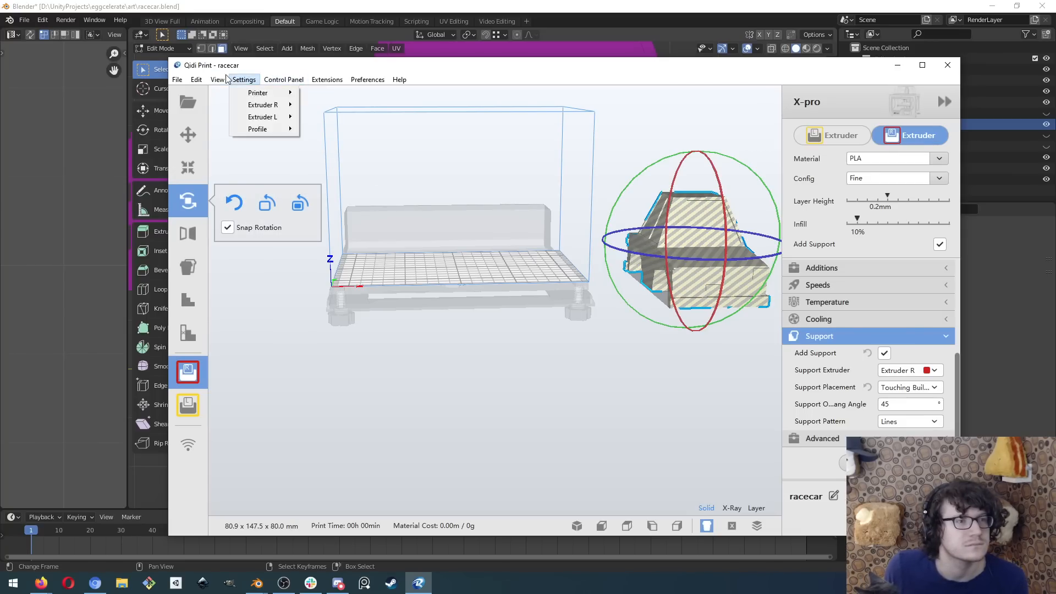
{"action": "mouse_move", "coordinate": [197, 80]}
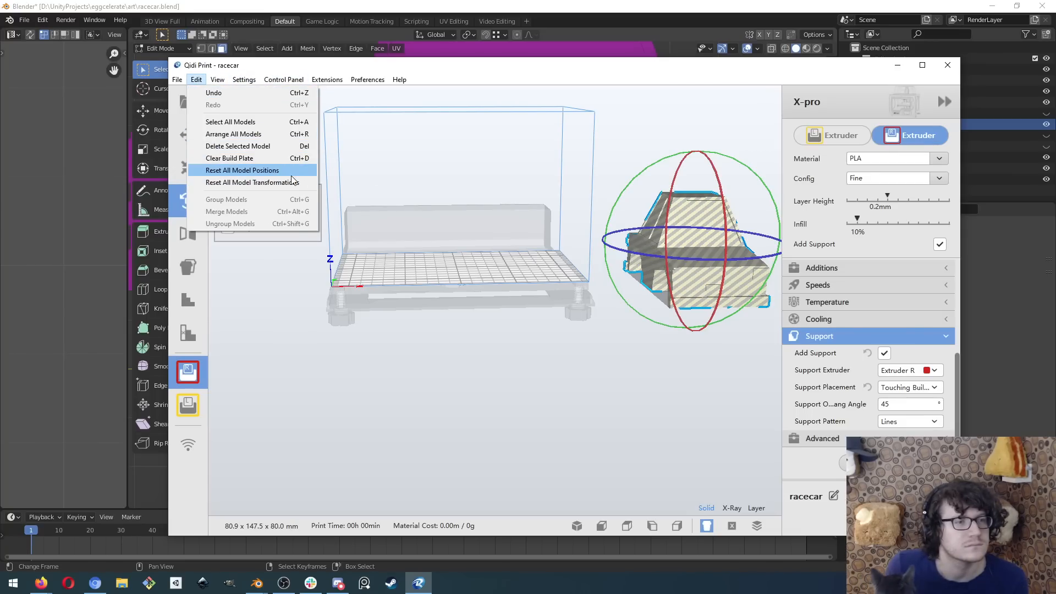
{"action": "left_click", "coordinate": [245, 172]}
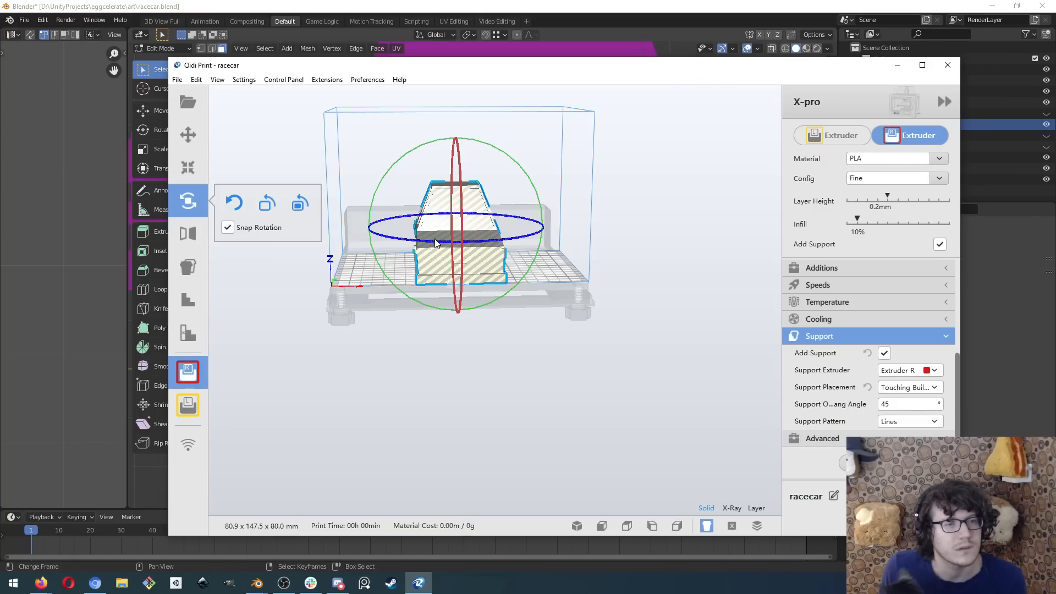
- Rotate the racecar 90° about the vertical axis and restore the support placement to Everywhere
{"action": "left_click_drag", "start_coordinate": [435, 242], "coordinate": [577, 224]}
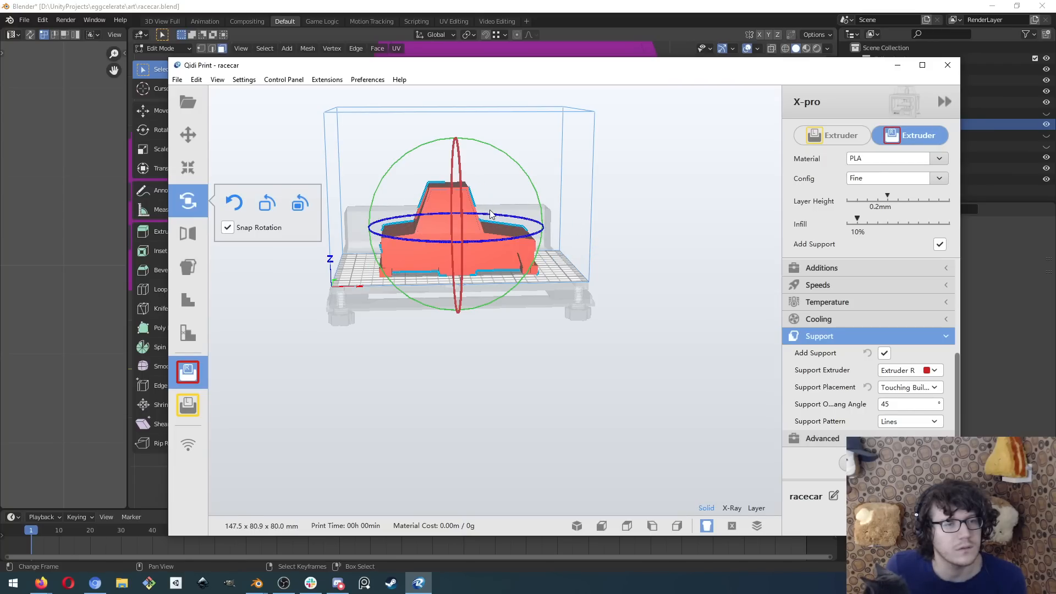
{"action": "middle_click_drag", "start_coordinate": [485, 225], "coordinate": [489, 278]}
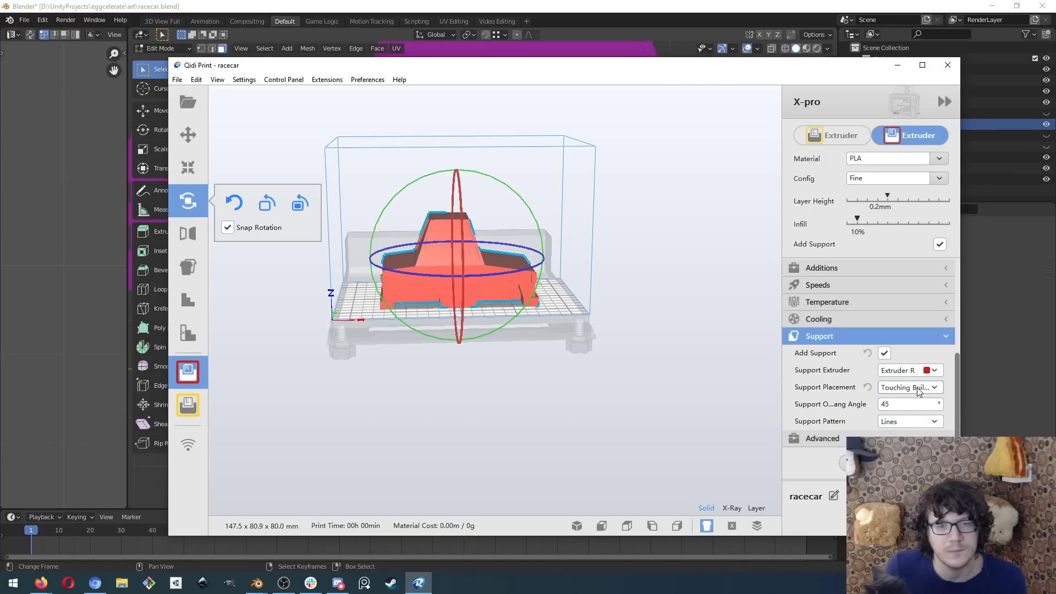
{"action": "left_click", "coordinate": [867, 390]}
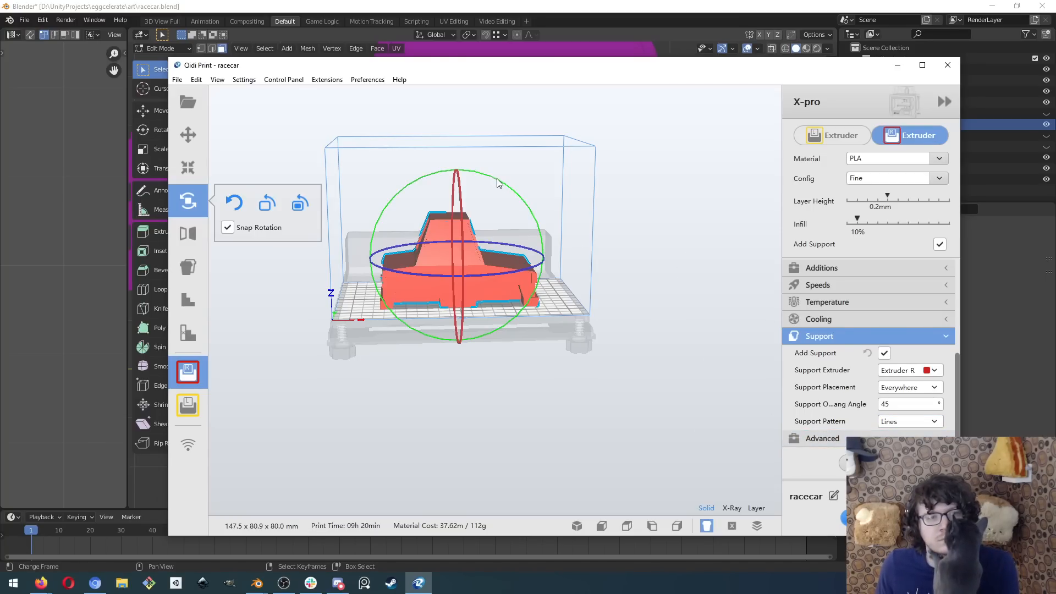
- Display the sliced racecar in Layer view from its side
{"action": "middle_click_drag", "start_coordinate": [405, 401], "coordinate": [461, 440]}
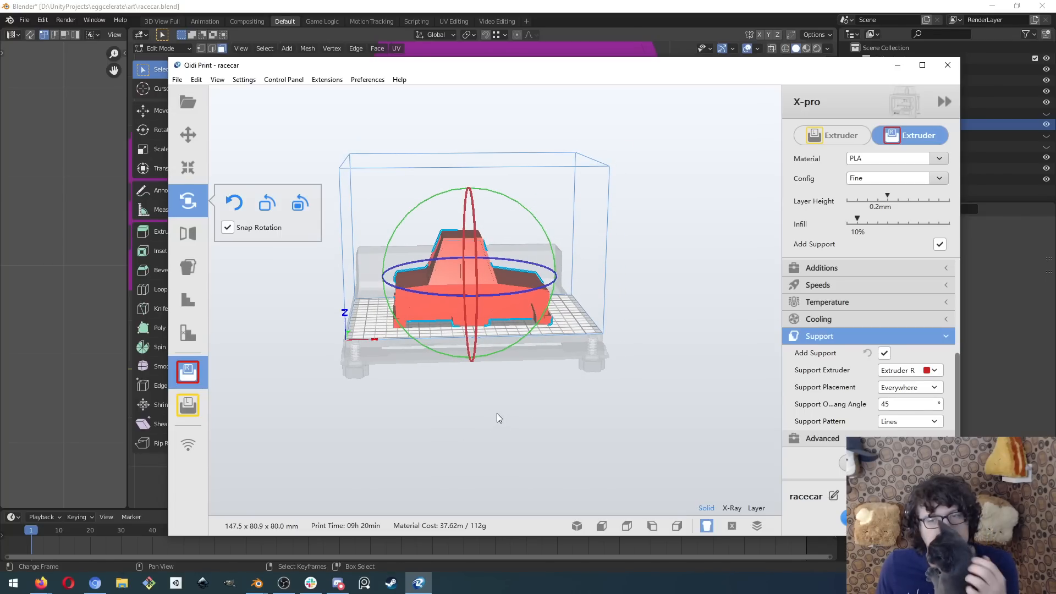
{"action": "right_click_drag", "start_coordinate": [354, 414], "coordinate": [427, 383]}
{"action": "left_click", "coordinate": [758, 527]}
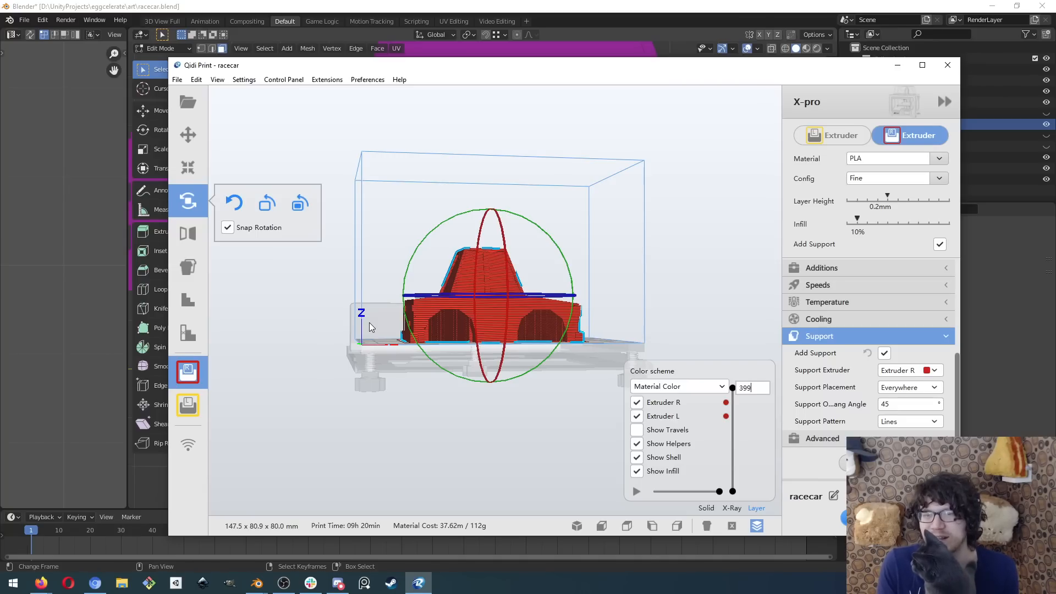
- Lower the layer preview to layer 154 to expose the racecar's internal infill
{"action": "right_click_drag", "start_coordinate": [528, 265], "coordinate": [533, 341]}
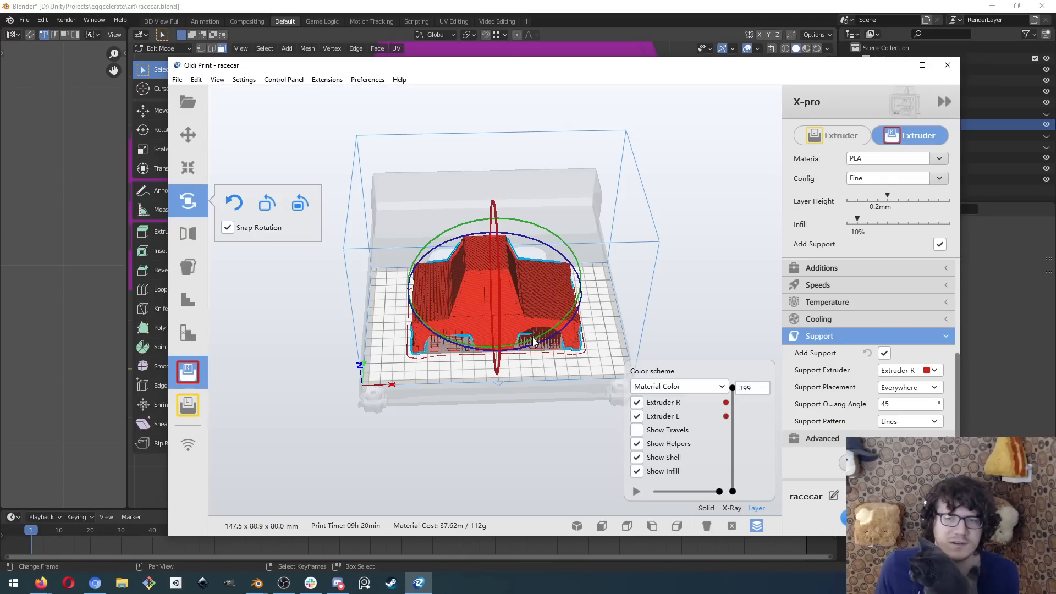
{"action": "scroll", "coordinate": [544, 313], "scroll_direction": "up", "scroll_amount": 3}
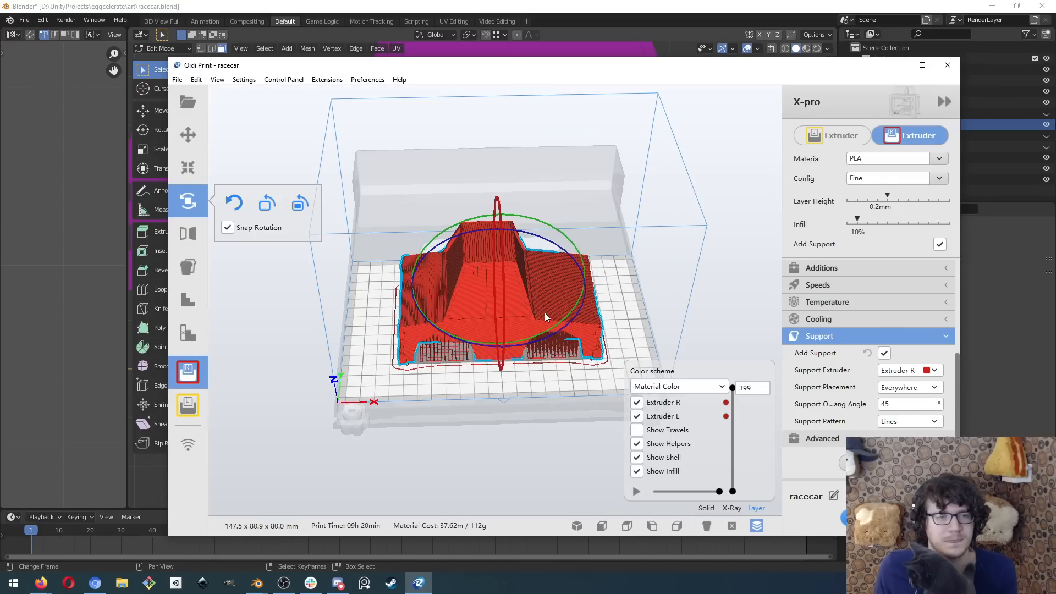
{"action": "right_click_drag", "start_coordinate": [421, 315], "coordinate": [590, 332]}
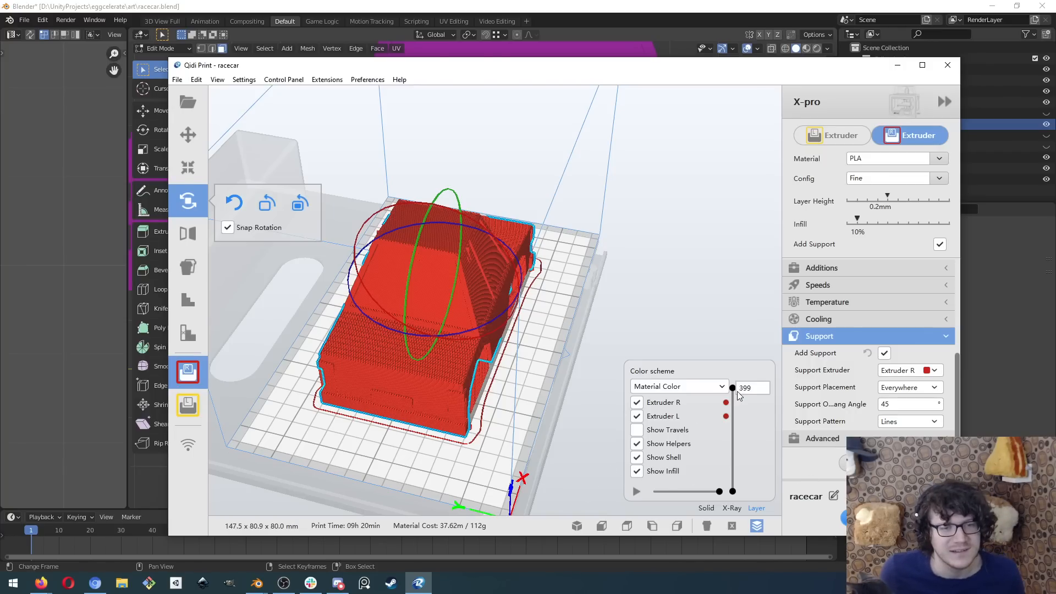
{"action": "left_click_drag", "start_coordinate": [733, 394], "coordinate": [735, 446]}
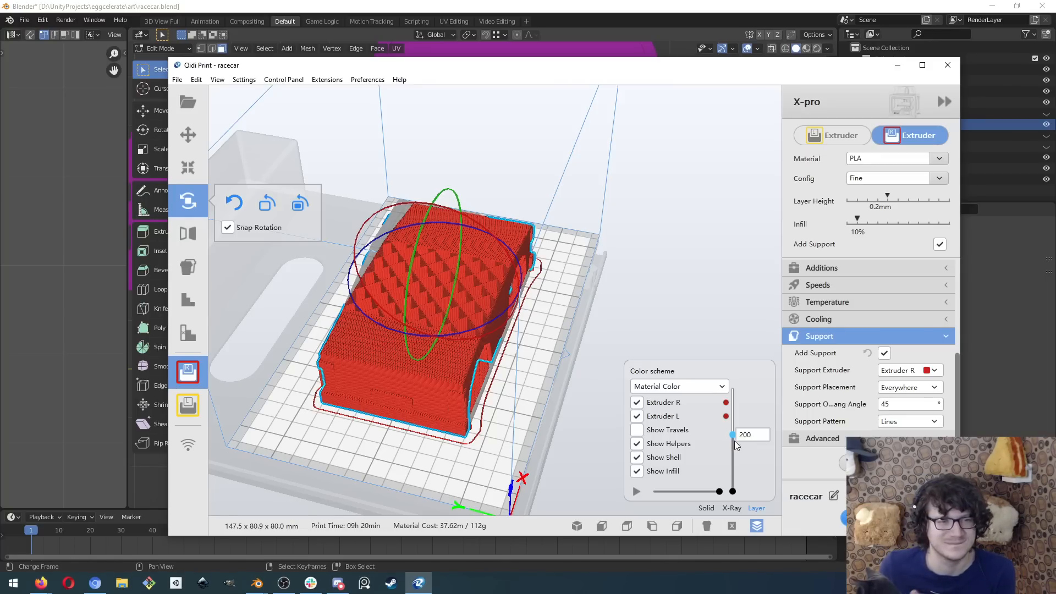
{"action": "mouse_move", "coordinate": [735, 442]}
{"action": "left_mouse_down"}
{"action": "mouse_move", "coordinate": [744, 483]}
{"action": "mouse_move", "coordinate": [732, 450]}
{"action": "left_mouse_up"}
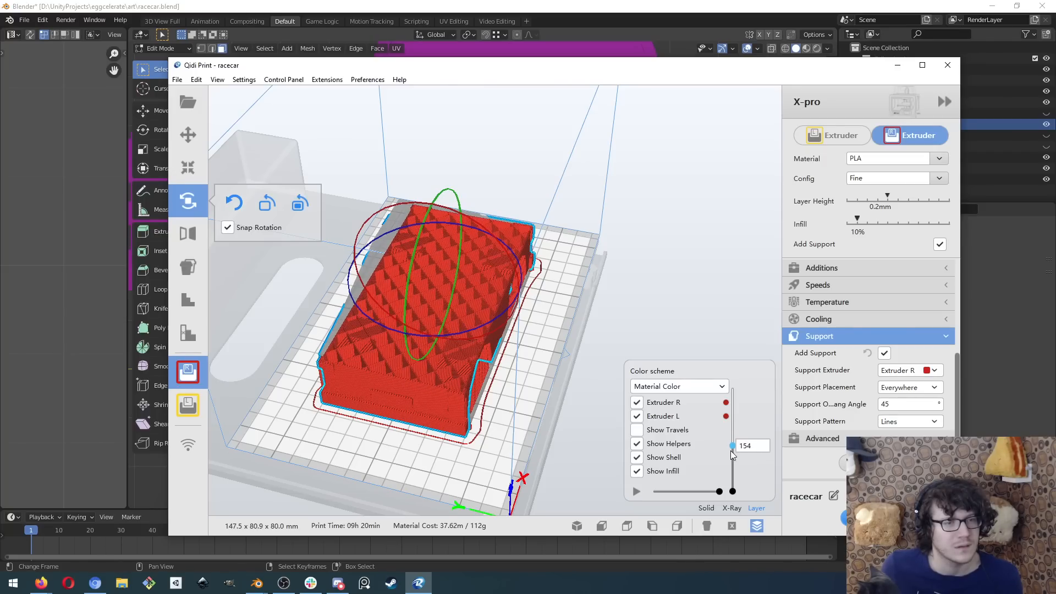
- Examine the racecar's outer walls, infill and wheel-arch supports at layer 154 from the front, side and rear
{"action": "scroll", "coordinate": [525, 363], "scroll_direction": "up", "scroll_amount": 6}
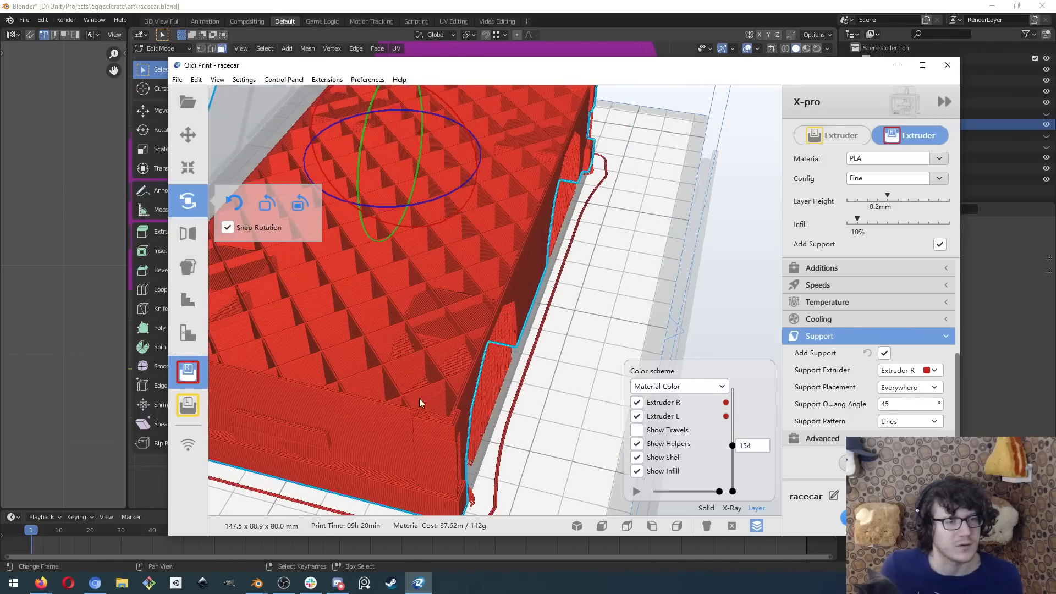
{"action": "right_click_drag", "start_coordinate": [461, 332], "coordinate": [377, 382]}
{"action": "right_click_drag", "start_coordinate": [390, 446], "coordinate": [260, 408]}
{"action": "scroll", "coordinate": [294, 336], "scroll_direction": "up", "scroll_amount": 5}
{"action": "scroll", "coordinate": [294, 335], "scroll_direction": "down", "scroll_amount": 5}
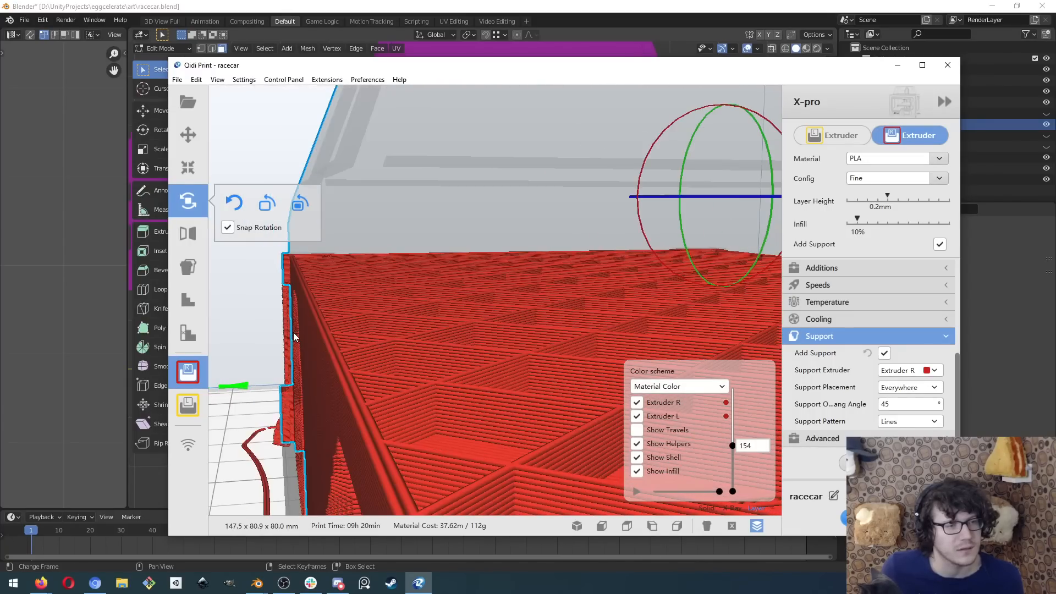
{"action": "right_click_drag", "start_coordinate": [305, 342], "coordinate": [496, 364]}
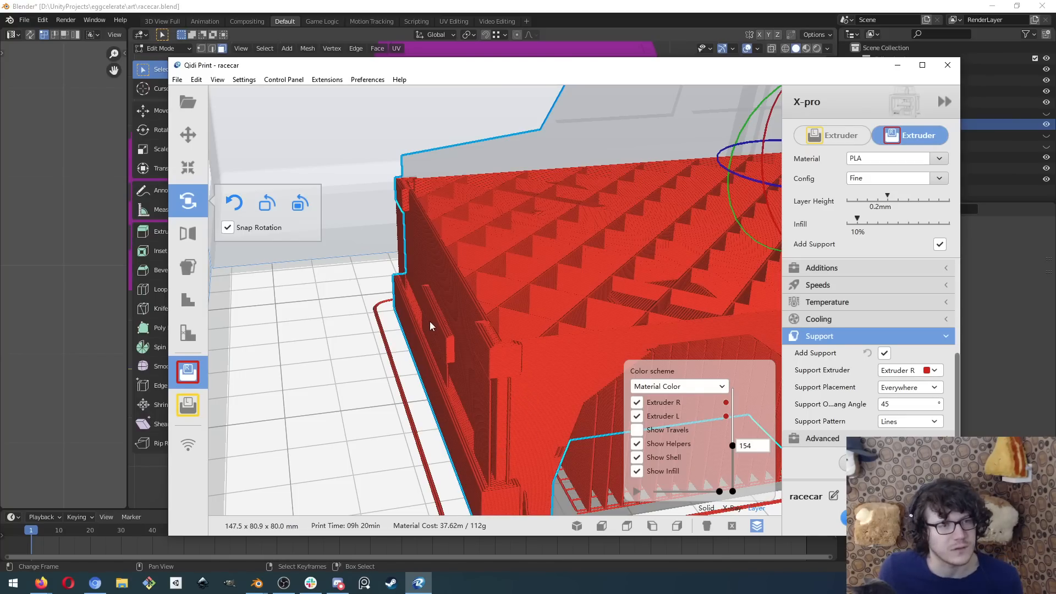
{"action": "right_click_drag", "start_coordinate": [440, 309], "coordinate": [577, 398]}
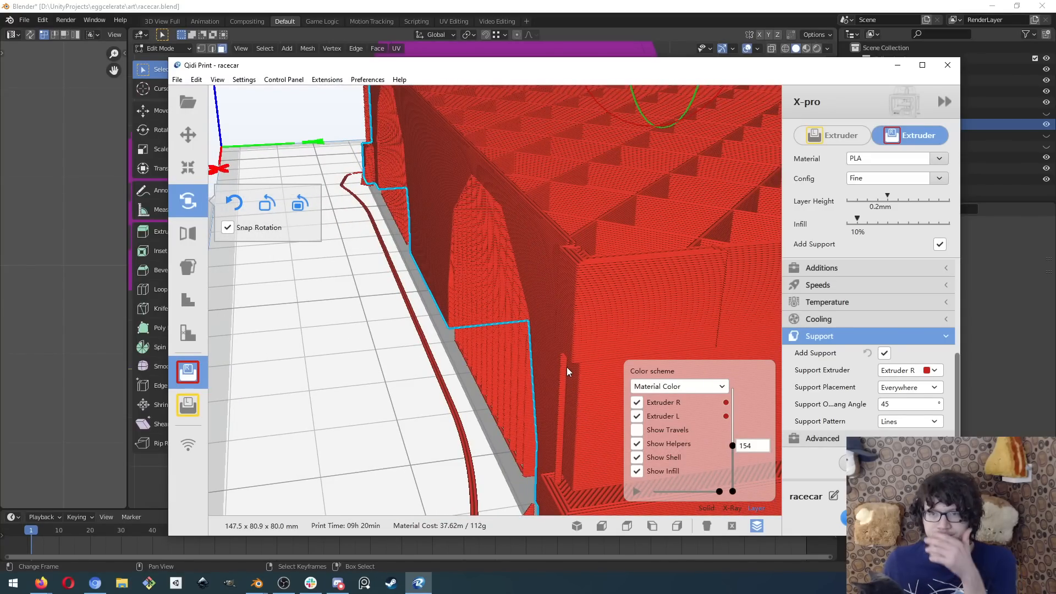
{"action": "right_click_drag", "start_coordinate": [566, 367], "coordinate": [663, 358]}
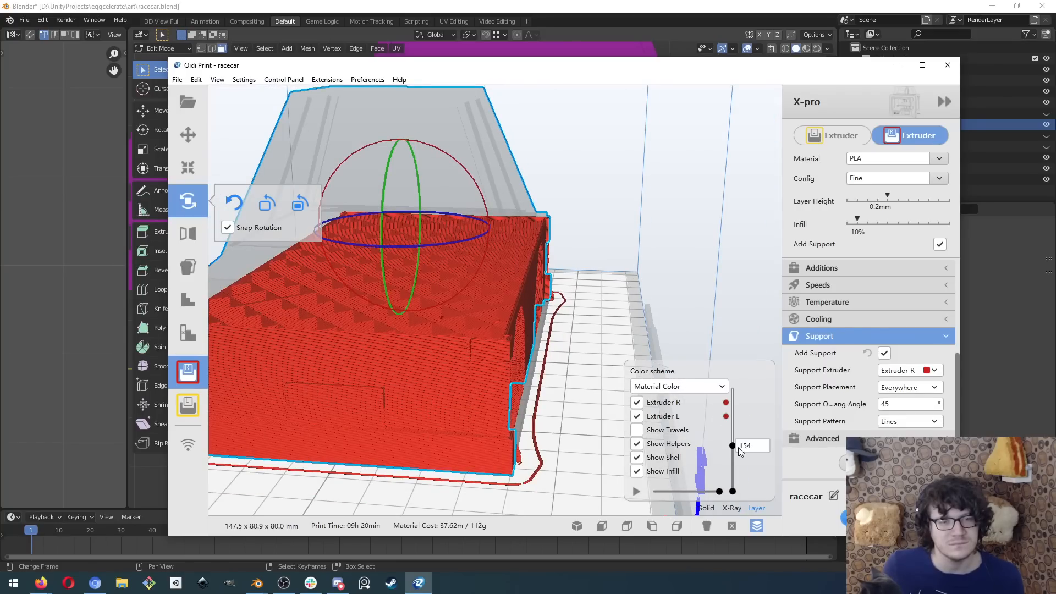
- Raise the layer preview to layer 280 and then to the full 399 layers
{"action": "left_click_drag", "start_coordinate": [733, 445], "coordinate": [735, 417]}
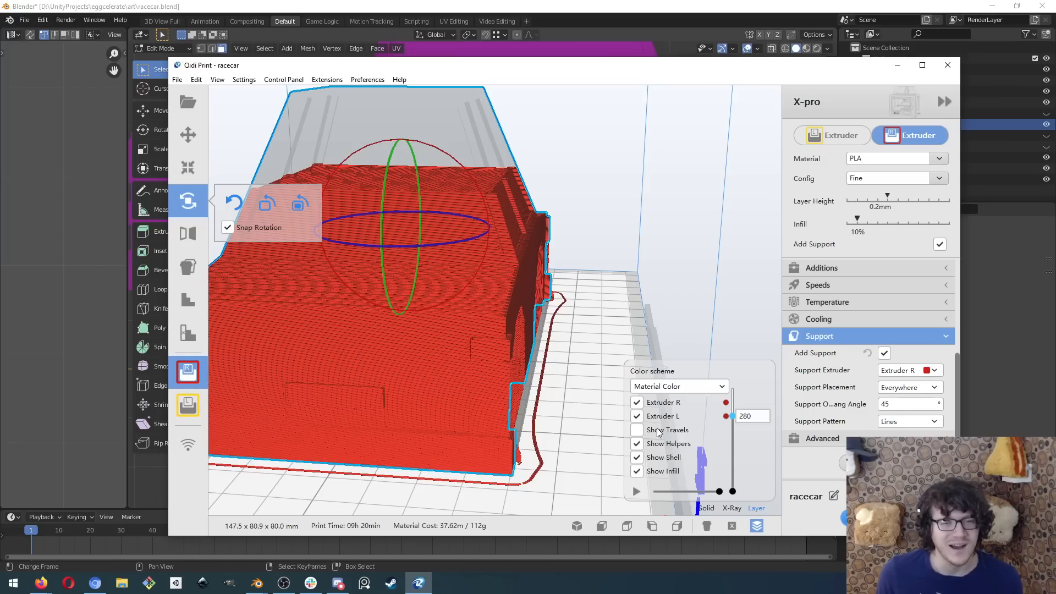
{"action": "left_click_drag", "start_coordinate": [735, 420], "coordinate": [715, 346]}
{"action": "right_click_drag", "start_coordinate": [599, 246], "coordinate": [552, 321]}
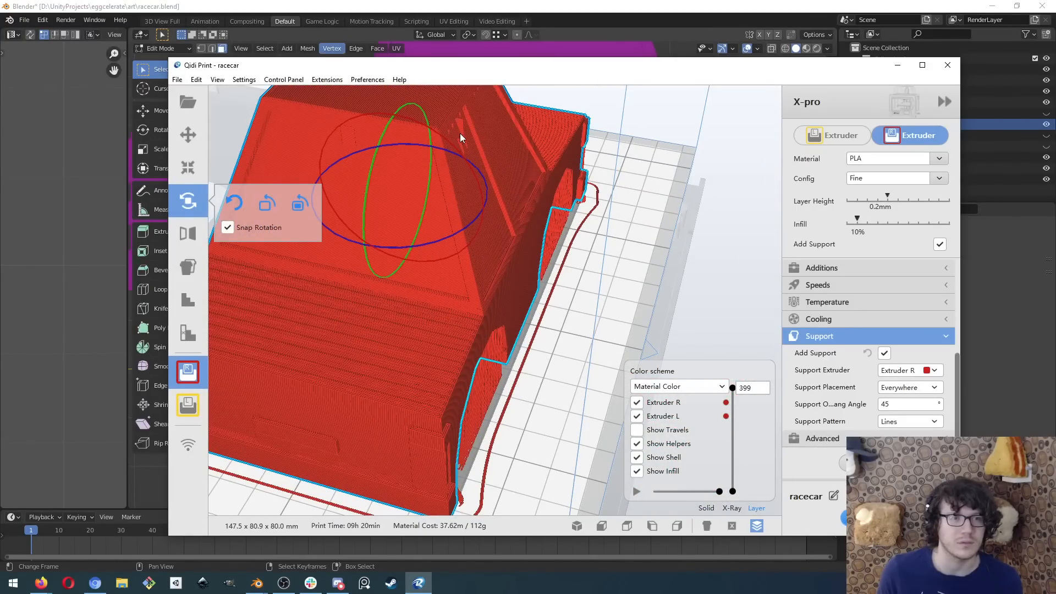
- Examine the sliced cabin's roof edges, window insets and pillars, and the supported wheel arch beneath them
{"action": "middle_click_drag", "start_coordinate": [461, 135], "coordinate": [524, 179]}
{"action": "scroll", "coordinate": [513, 193], "scroll_direction": "up", "scroll_amount": 5}
{"action": "middle_click_drag", "start_coordinate": [555, 141], "coordinate": [487, 197]}
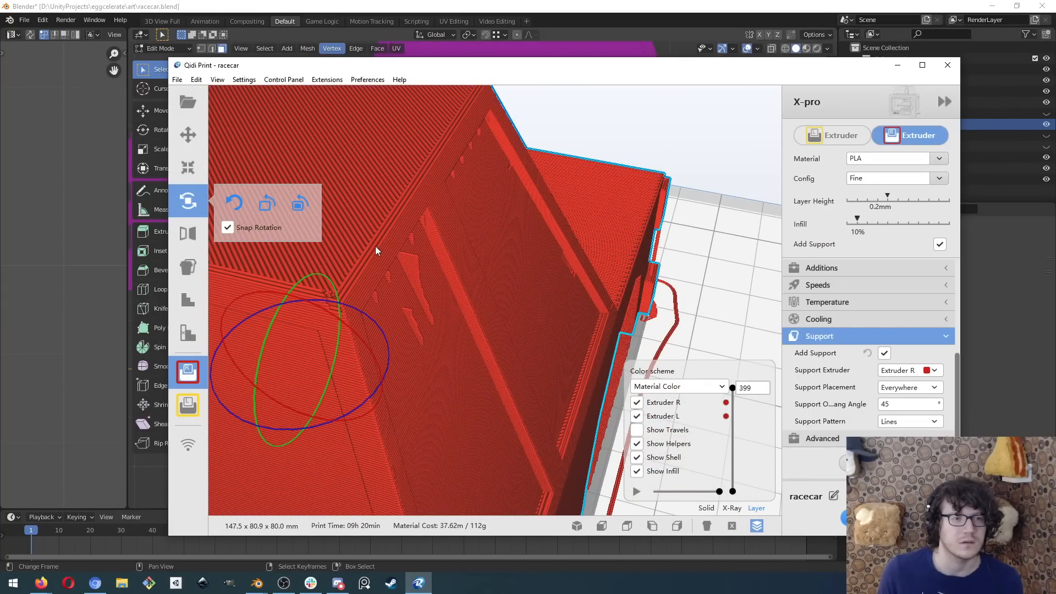
{"action": "right_click_drag", "start_coordinate": [351, 244], "coordinate": [471, 236]}
{"action": "middle_click_drag", "start_coordinate": [416, 227], "coordinate": [424, 282]}
{"action": "right_click_drag", "start_coordinate": [424, 282], "coordinate": [537, 278]}
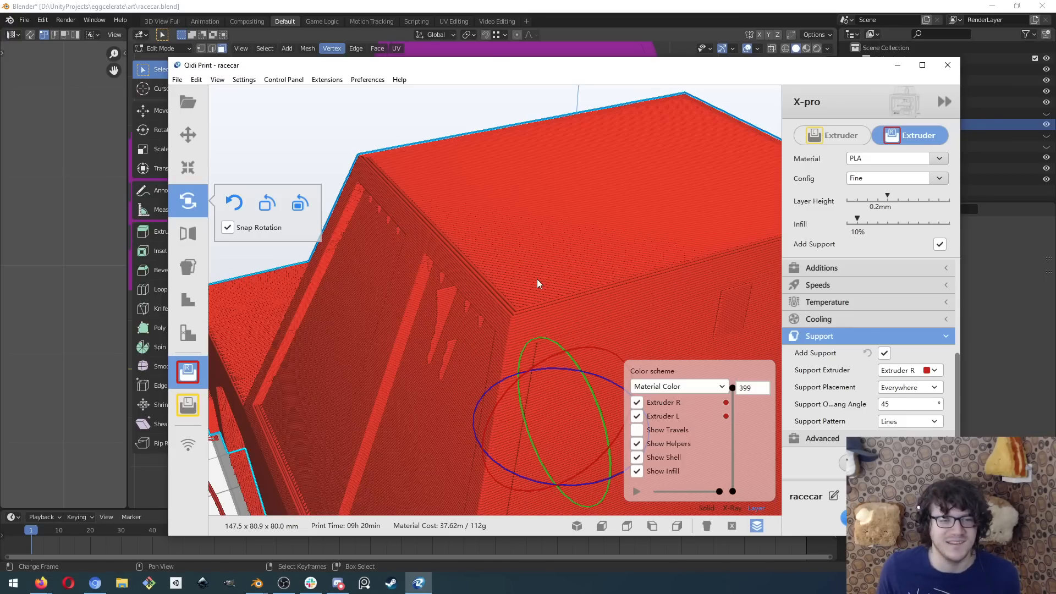
{"action": "right_click_drag", "start_coordinate": [564, 294], "coordinate": [506, 291]}
{"action": "right_click_drag", "start_coordinate": [521, 241], "coordinate": [558, 253]}
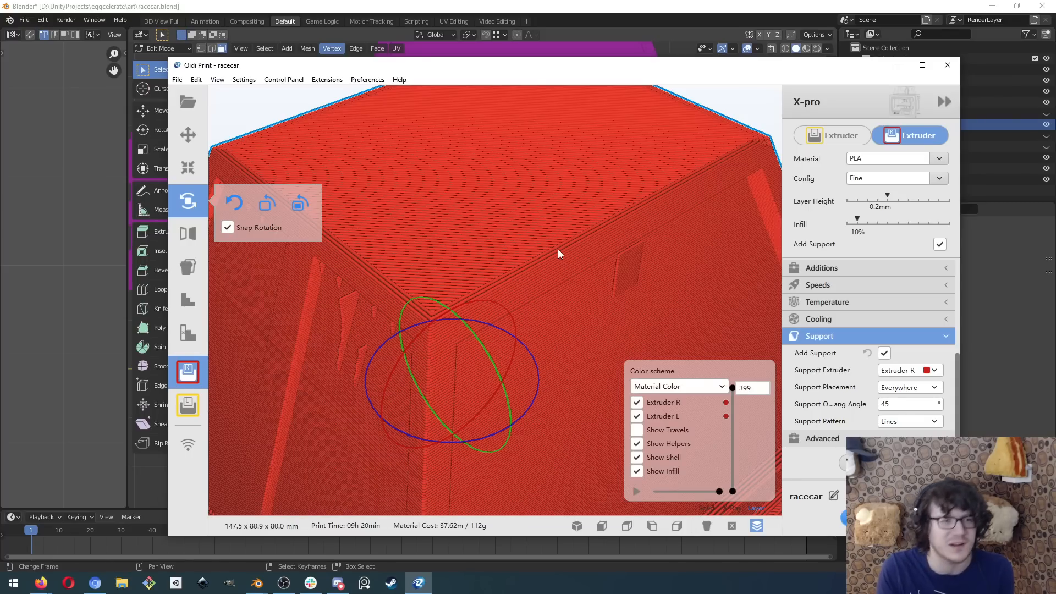
{"action": "right_click_drag", "start_coordinate": [597, 298], "coordinate": [394, 305]}
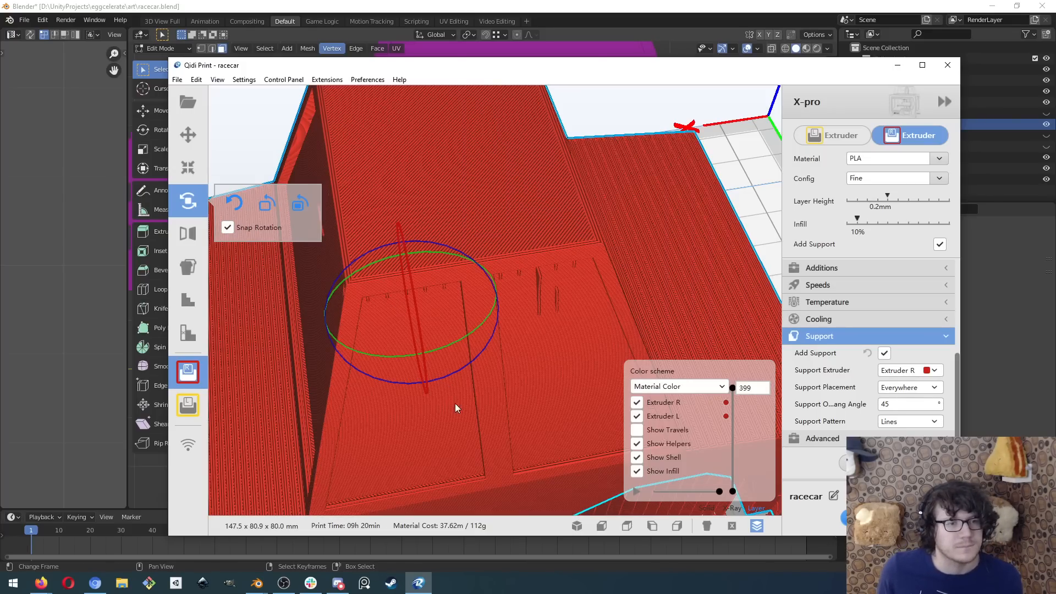
{"action": "middle_click_drag", "start_coordinate": [487, 440], "coordinate": [536, 358]}
{"action": "middle_click_drag", "start_coordinate": [393, 331], "coordinate": [486, 358]}
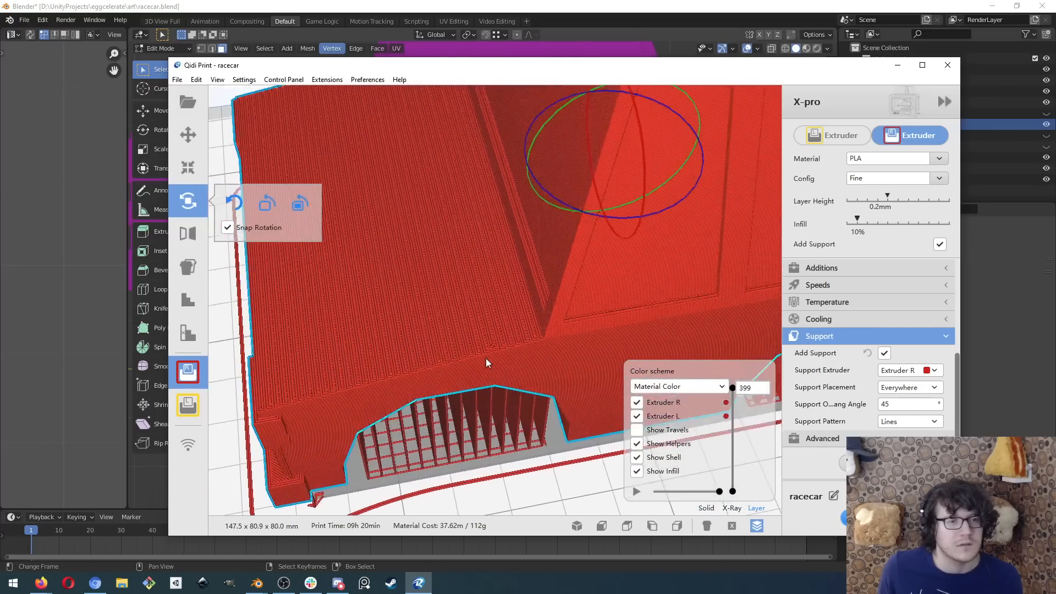
{"action": "right_click_drag", "start_coordinate": [486, 358], "coordinate": [516, 279]}
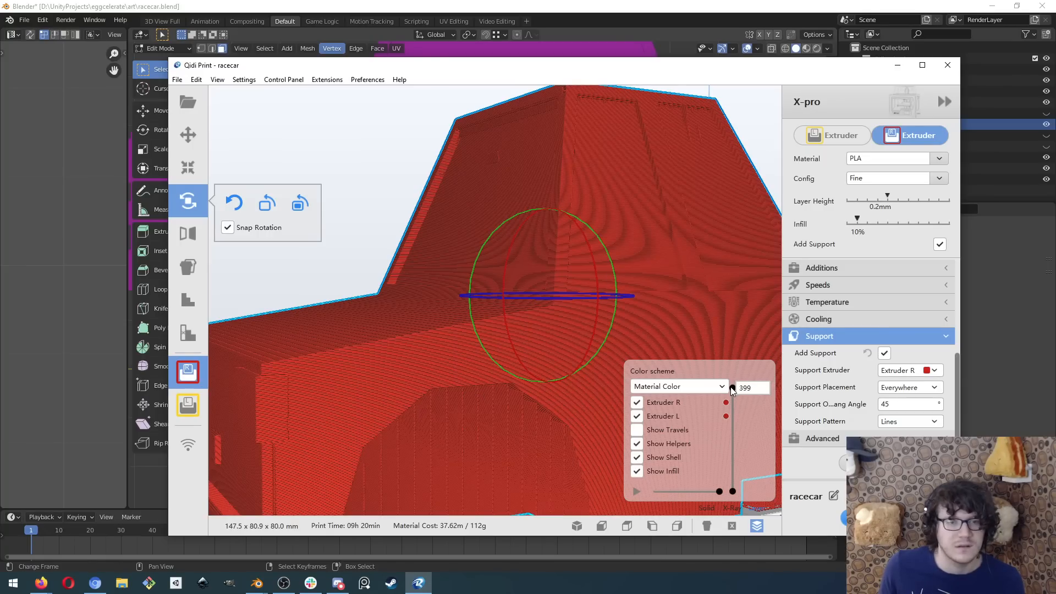
- Preview the racecar at layers 179 and 385, then restore all 399 layers, inspecting the wheel arch and roof
{"action": "left_click_drag", "start_coordinate": [734, 388], "coordinate": [723, 448]}
{"action": "middle_click_drag", "start_coordinate": [483, 437], "coordinate": [484, 405]}
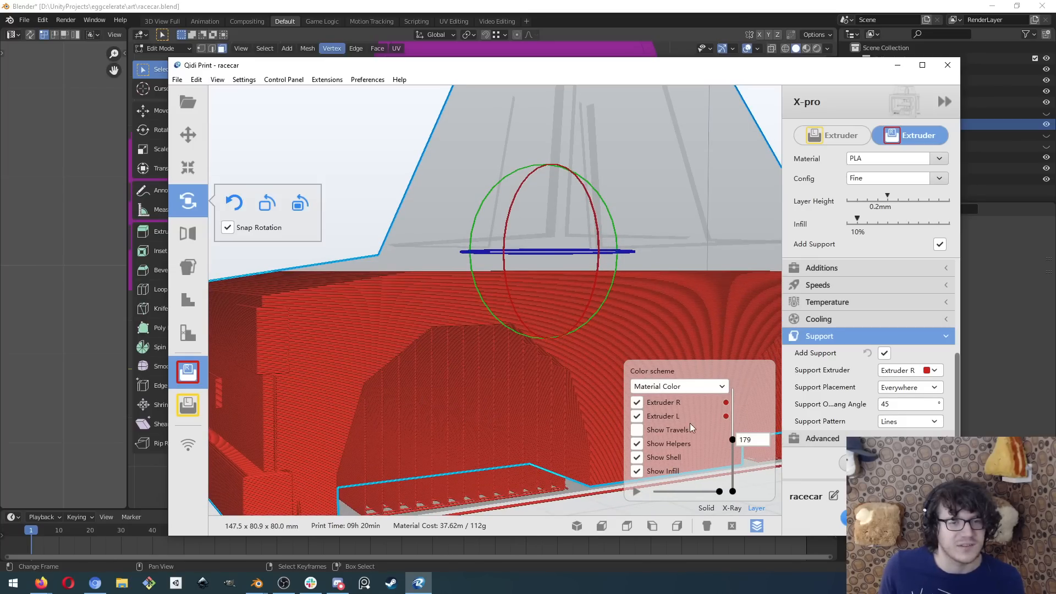
{"action": "left_click_drag", "start_coordinate": [733, 440], "coordinate": [726, 397]}
{"action": "middle_click_drag", "start_coordinate": [613, 275], "coordinate": [538, 408]}
{"action": "scroll", "coordinate": [411, 350], "scroll_direction": "up", "scroll_amount": 5}
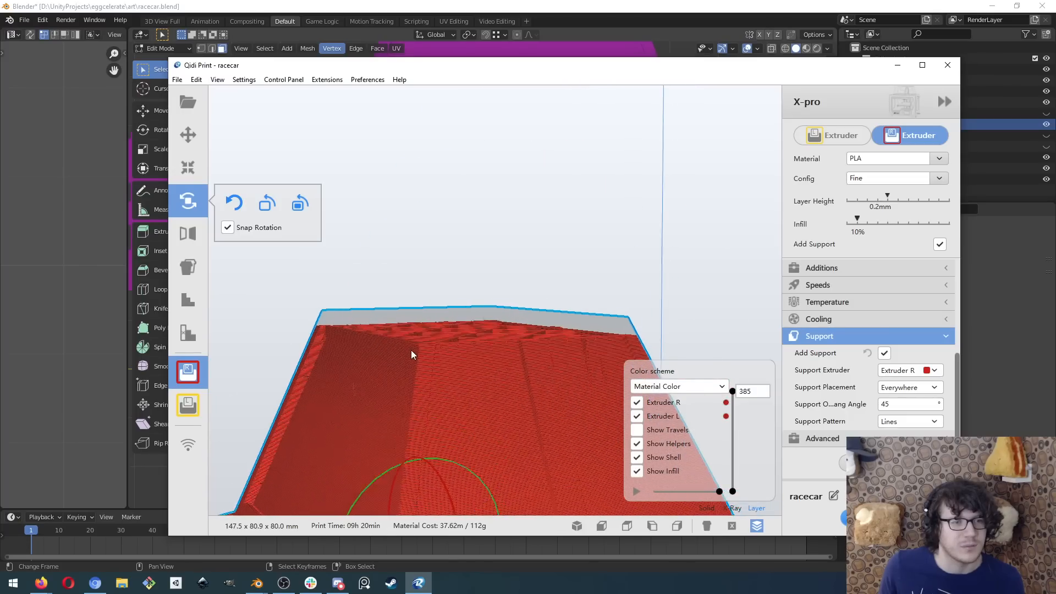
{"action": "middle_click_drag", "start_coordinate": [362, 377], "coordinate": [384, 367]}
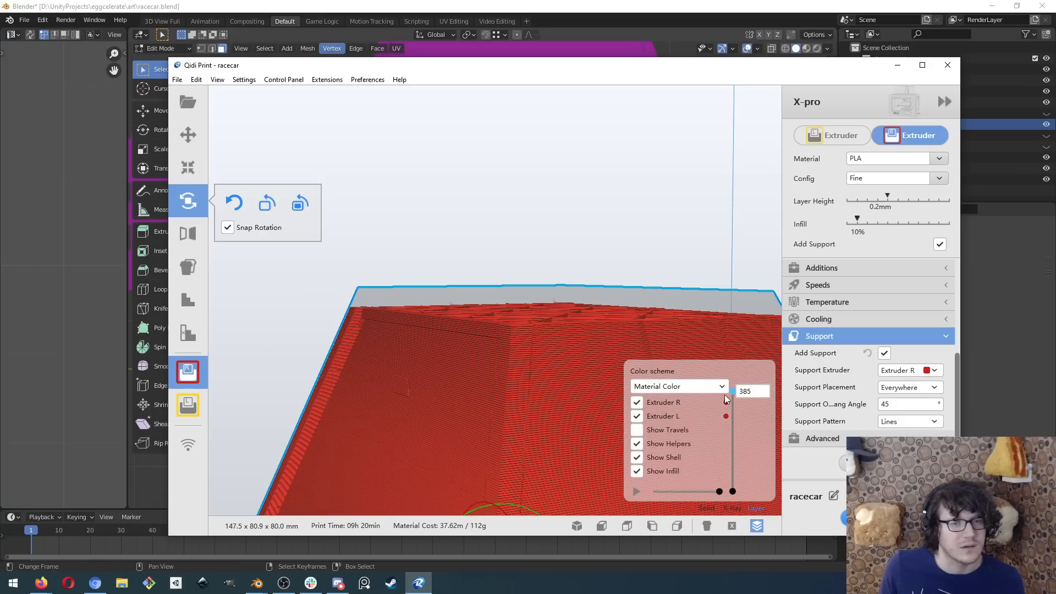
{"action": "left_click_drag", "start_coordinate": [733, 391], "coordinate": [731, 374]}
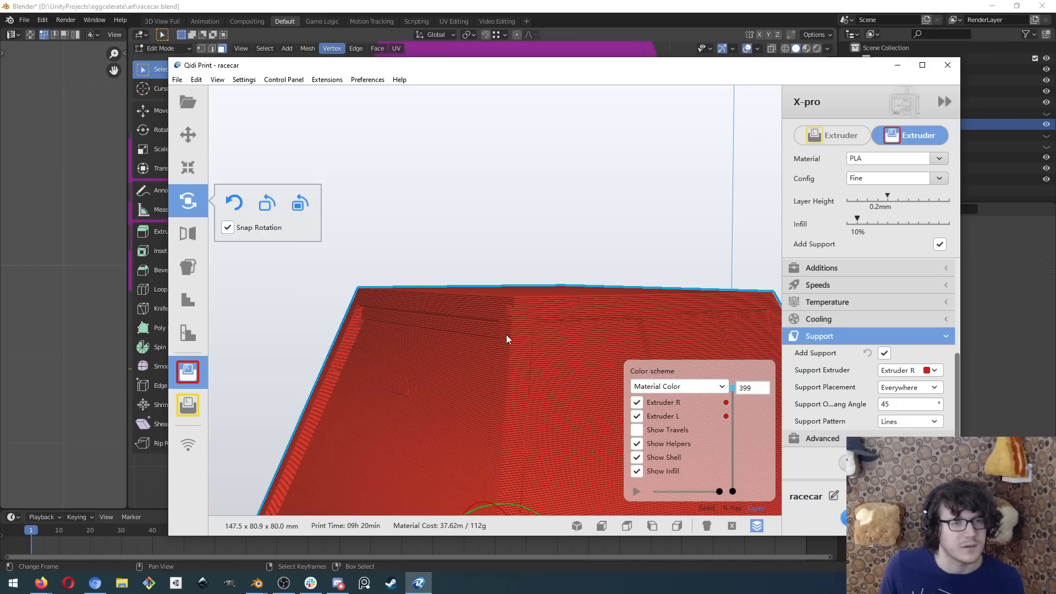
- Examine the fully sliced racecar's roof corners and windows up close, and its side with both wheel arches
{"action": "middle_click_drag", "start_coordinate": [540, 358], "coordinate": [422, 358]}
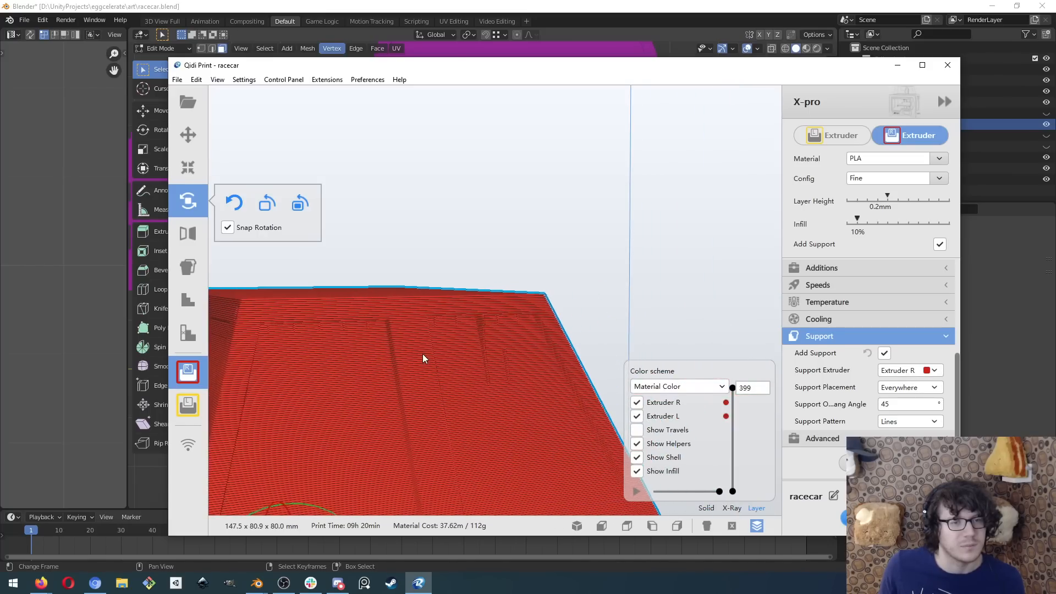
{"action": "right_click_drag", "start_coordinate": [503, 338], "coordinate": [433, 297]}
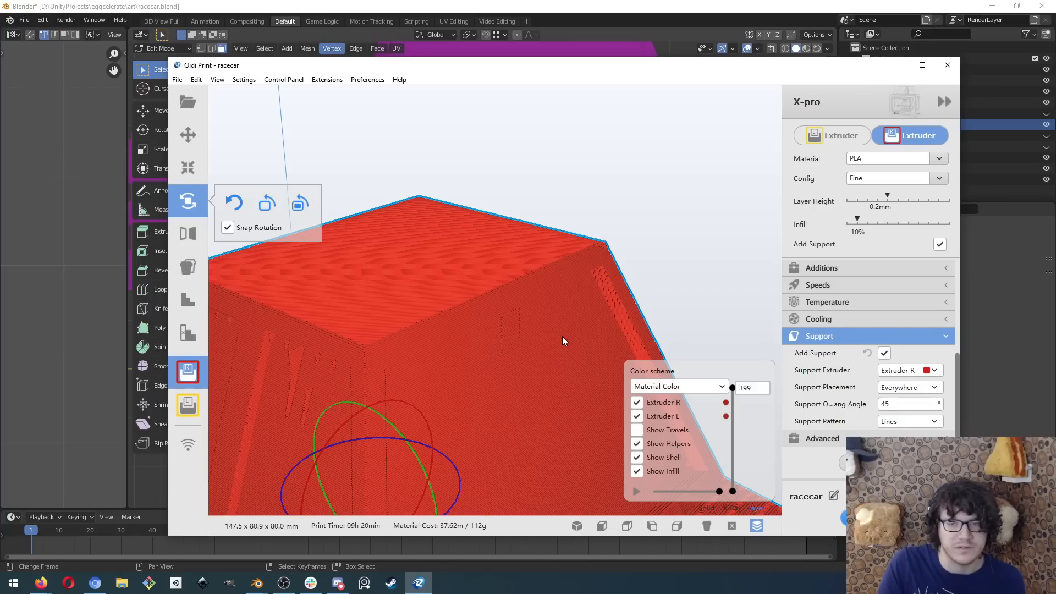
{"action": "right_click_drag", "start_coordinate": [487, 338], "coordinate": [527, 263]}
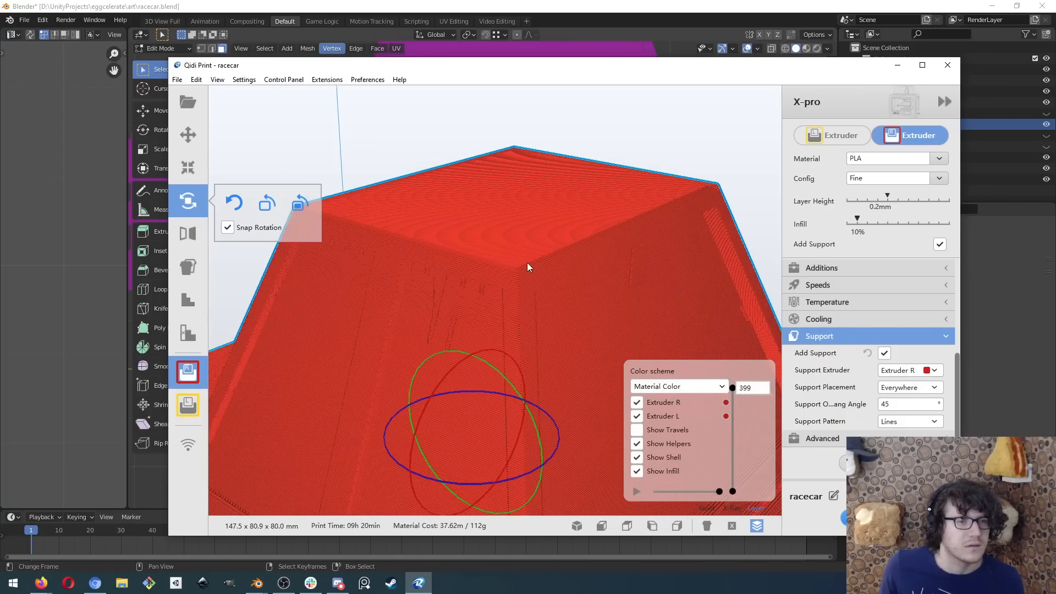
{"action": "scroll", "coordinate": [522, 242], "scroll_direction": "up", "scroll_amount": 5}
{"action": "scroll", "coordinate": [568, 247], "scroll_direction": "down", "scroll_amount": 5}
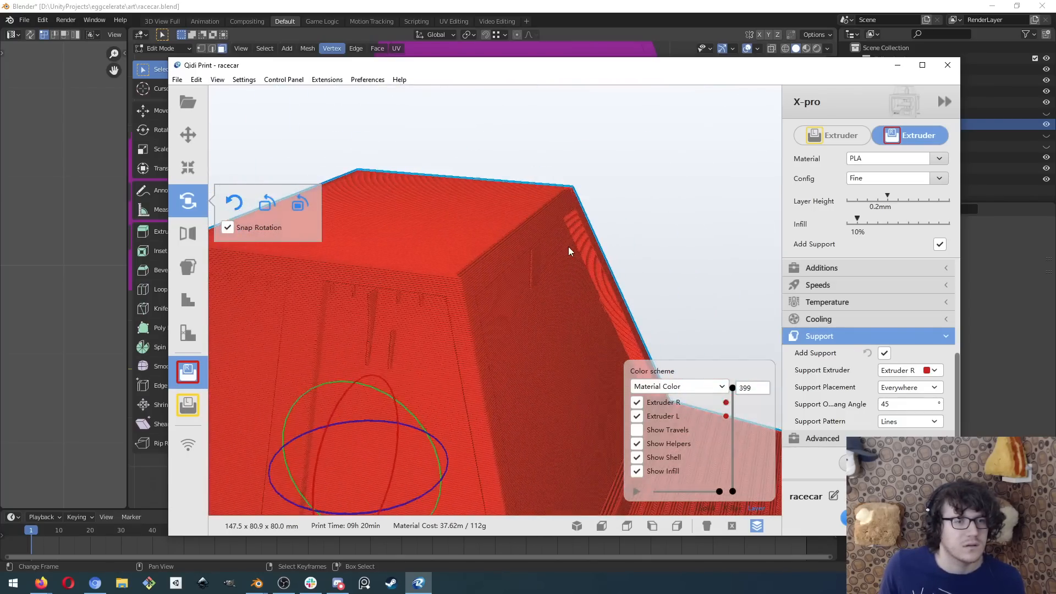
{"action": "right_click_drag", "start_coordinate": [368, 363], "coordinate": [518, 248]}
{"action": "scroll", "coordinate": [518, 246], "scroll_direction": "down", "scroll_amount": 5}
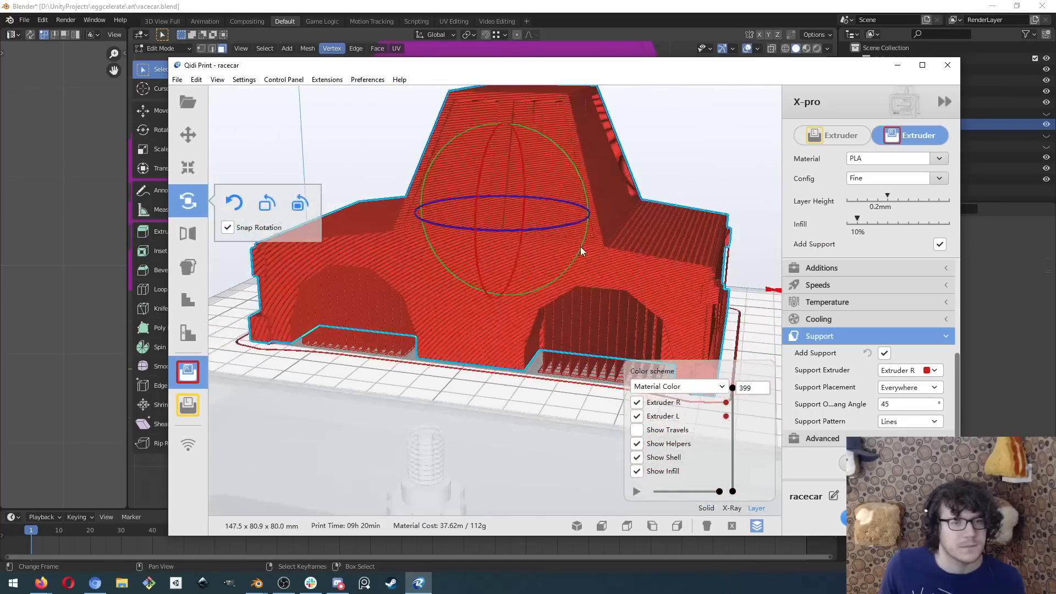
{"action": "mouse_move", "coordinate": [659, 254]}
{"action": "right_mouse_down"}
{"action": "mouse_move", "coordinate": [600, 257]}
{"action": "mouse_move", "coordinate": [520, 285]}
{"action": "mouse_move", "coordinate": [639, 250]}
{"action": "right_mouse_up"}
- Switch to the racecar.blend window in Blender and return the selected wheel to Object Mode
{"action": "mouse_move", "coordinate": [425, 589]}
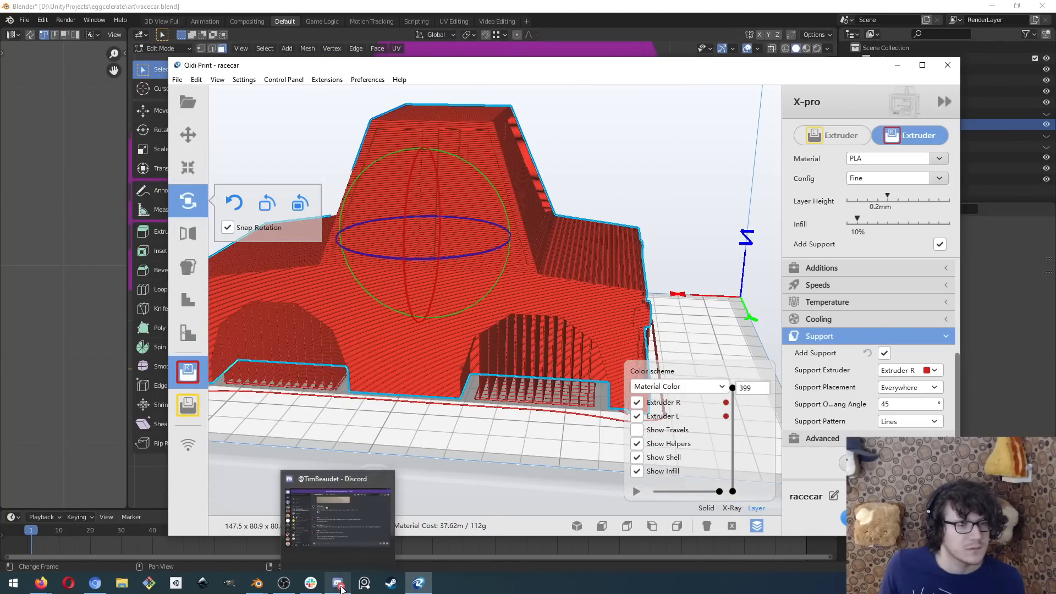
{"action": "mouse_move", "coordinate": [257, 583]}
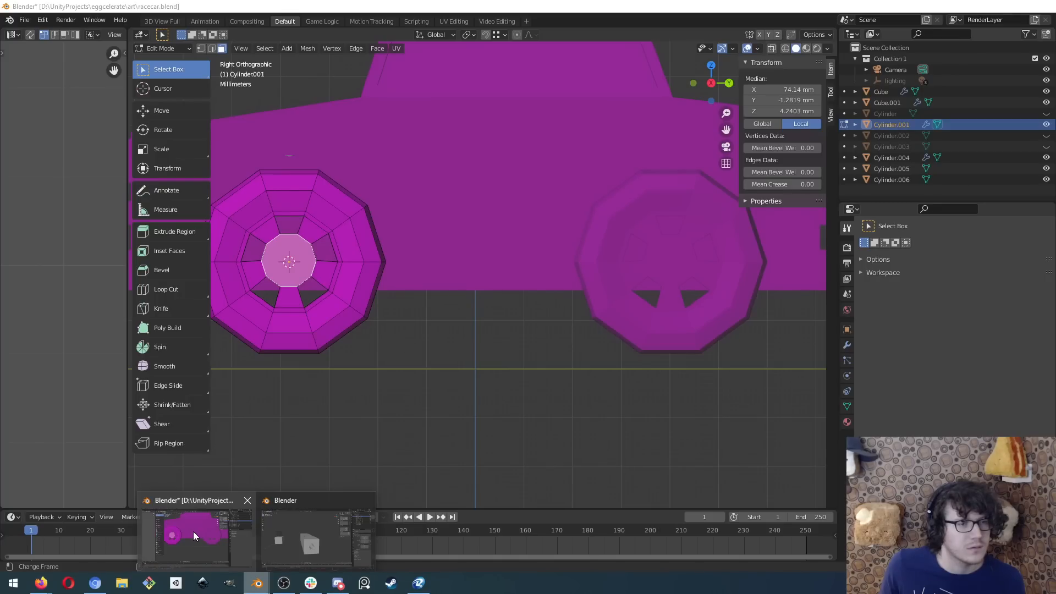
{"action": "left_click", "coordinate": [193, 536]}
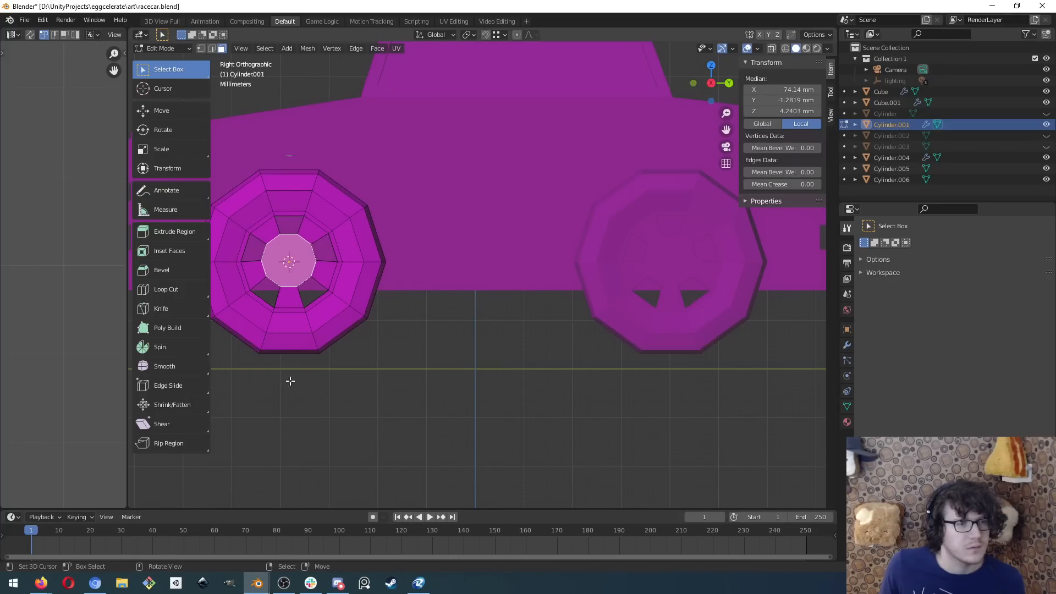
{"action": "middle_click_drag", "start_coordinate": [290, 380], "coordinate": [250, 356]}
{"action": "key", "text": "Tab"}
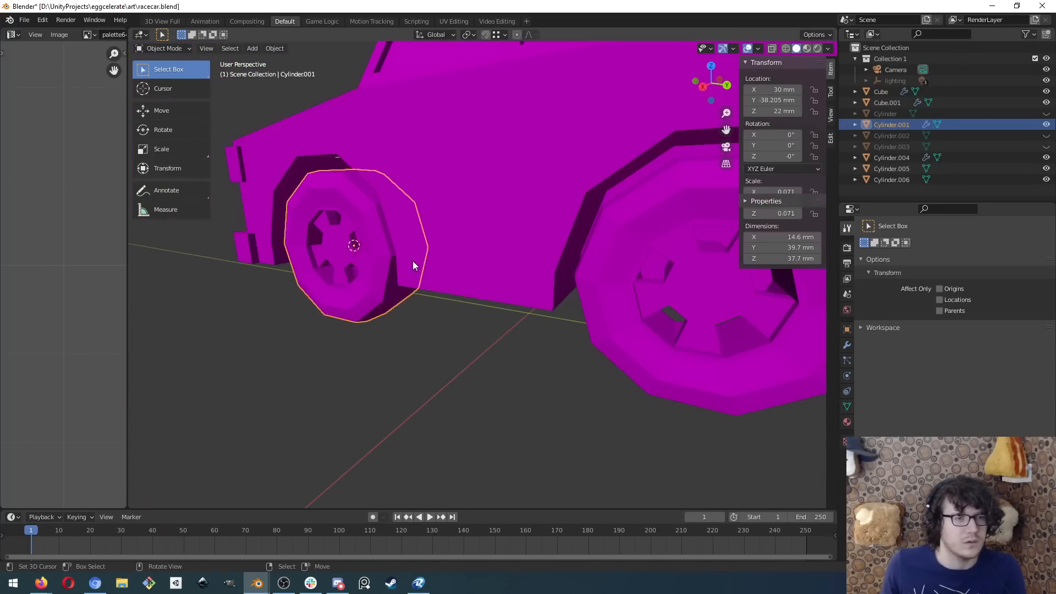
- Select the car body and copy its X scale value, 0.070796
{"action": "middle_click_drag", "start_coordinate": [362, 194], "coordinate": [433, 235]}
{"action": "left_click", "coordinate": [473, 169]}
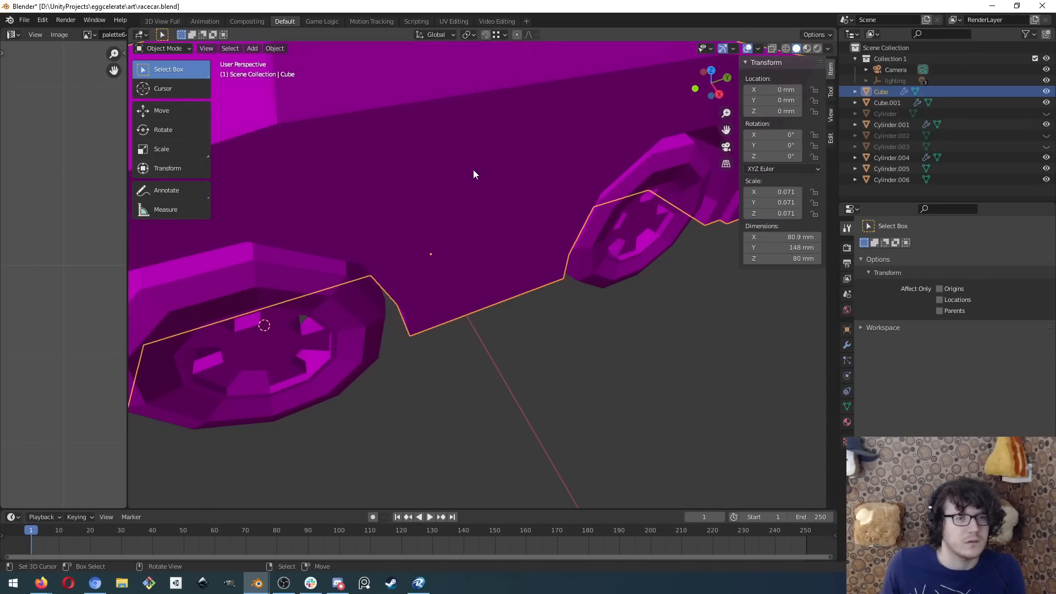
{"action": "key", "text": "KP_Decimal"}
{"action": "scroll", "coordinate": [467, 187], "scroll_direction": "down", "scroll_amount": 10}
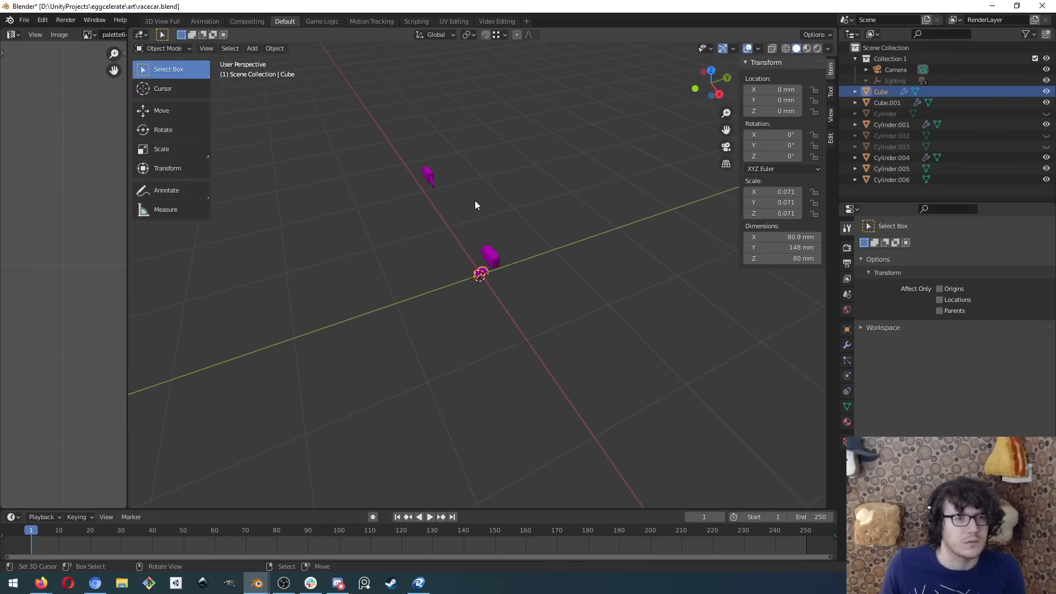
{"action": "left_click", "coordinate": [770, 192]}
{"action": "key", "text": "ctrl+c"}
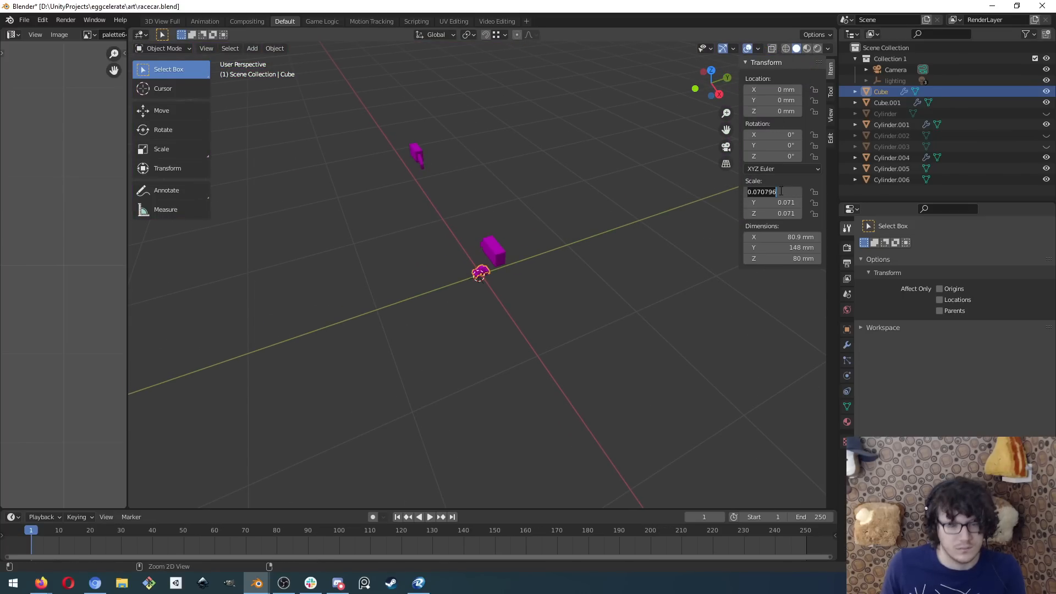
- Set the side mirrors' X, Y and Z scale to the car body's copied value, 0.070796
{"action": "left_click", "coordinate": [497, 252]}
{"action": "left_click", "coordinate": [494, 251]}
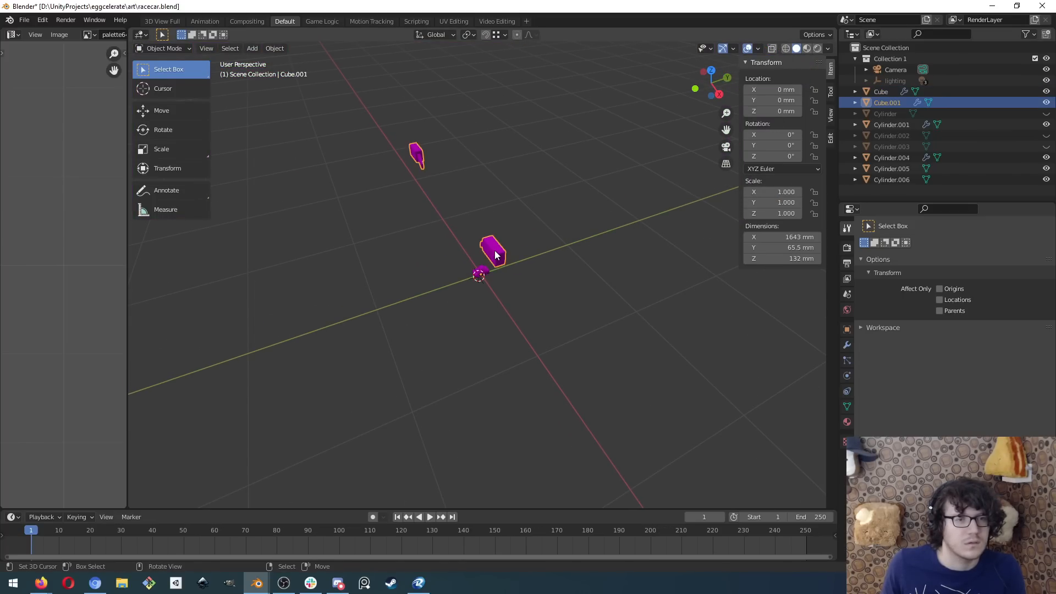
{"action": "left_click", "coordinate": [770, 193]}
{"action": "key", "text": "ctrl+v"}
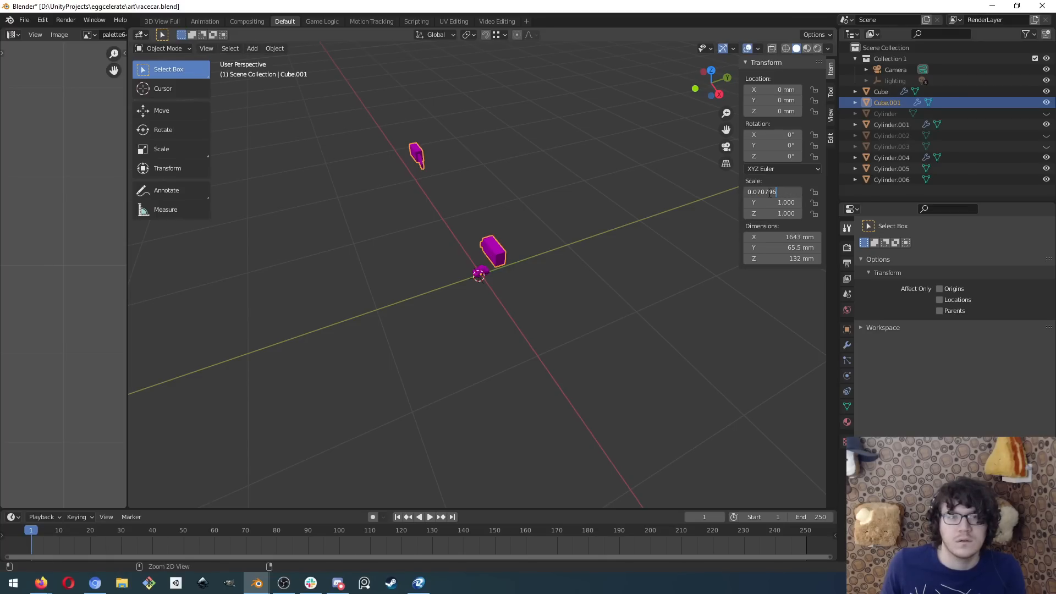
{"action": "key", "text": "Tab"}
{"action": "key", "text": "ctrl+v"}
{"action": "key", "text": "Tab"}
{"action": "key", "text": "ctrl+v"}
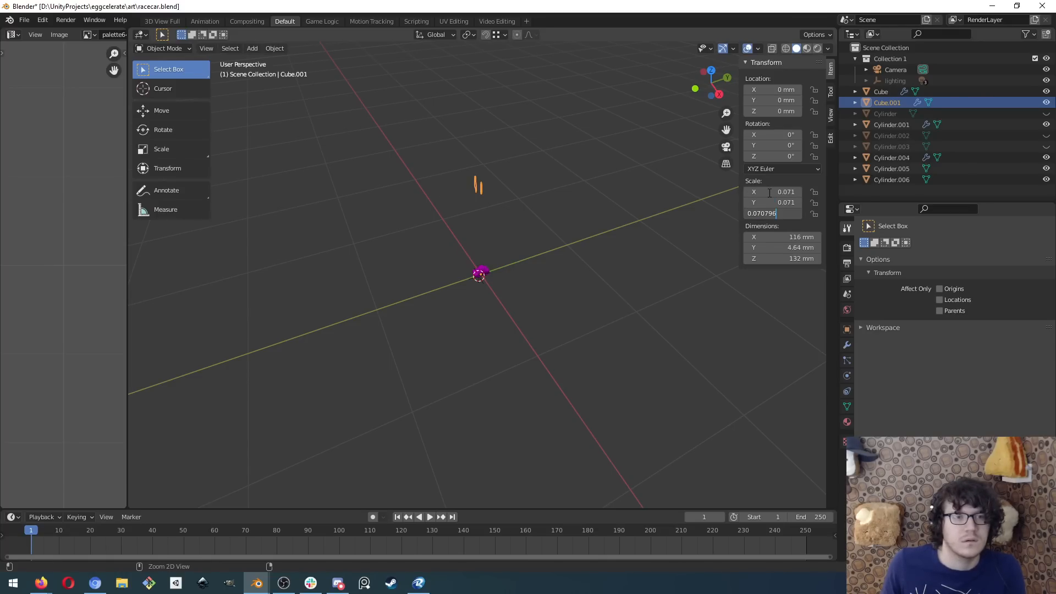
{"action": "key", "text": "Tab"}
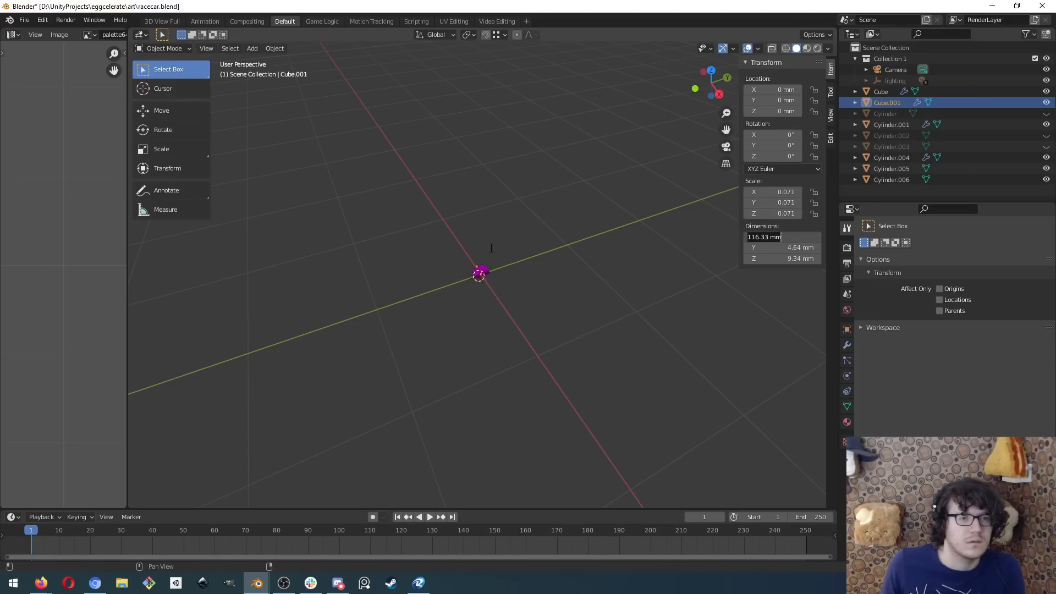
{"action": "key", "text": "Return"}
- Move the scaled side mirrors about -4.18 mm along the X axis toward the car's windshield pillar
{"action": "scroll", "coordinate": [468, 270], "scroll_direction": "up", "scroll_amount": 10}
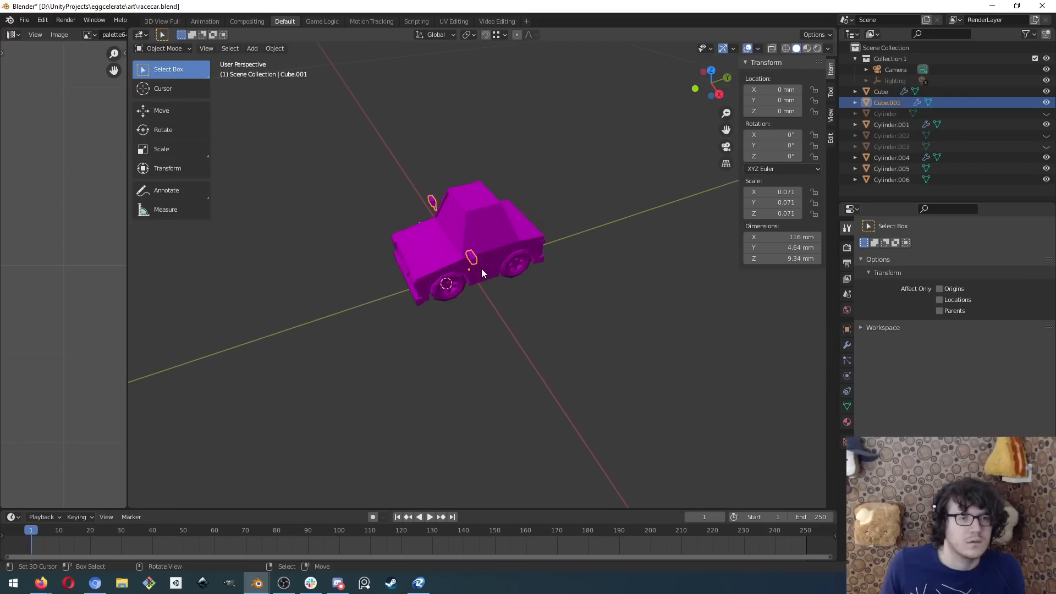
{"action": "scroll", "coordinate": [440, 239], "scroll_direction": "up", "scroll_amount": 6}
{"action": "scroll", "coordinate": [391, 210], "scroll_direction": "down", "scroll_amount": 4}
{"action": "middle_click_drag", "start_coordinate": [384, 204], "coordinate": [467, 197]}
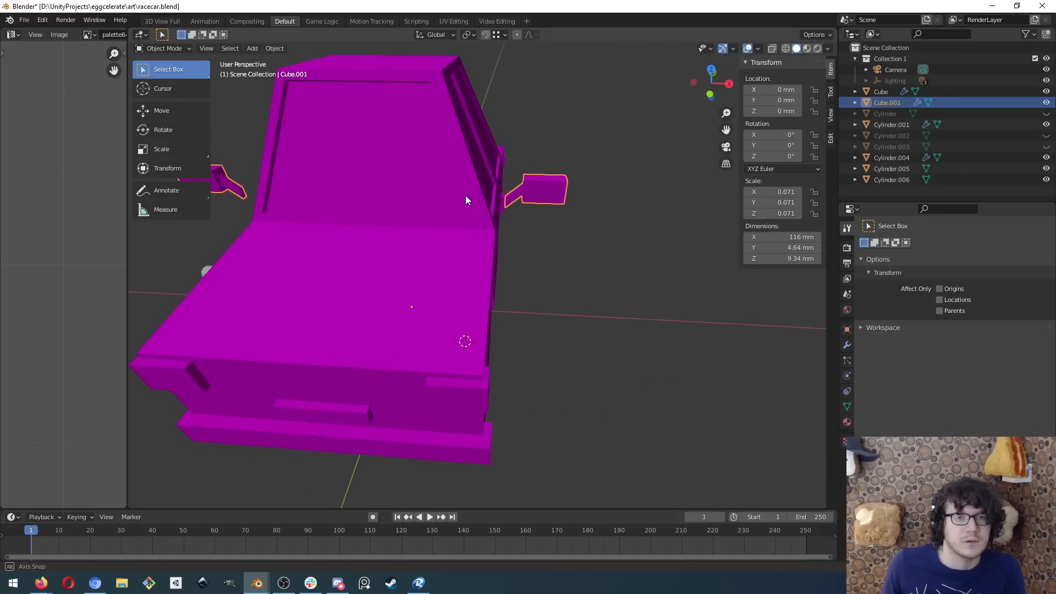
{"action": "scroll", "coordinate": [549, 211], "scroll_direction": "up", "scroll_amount": 2}
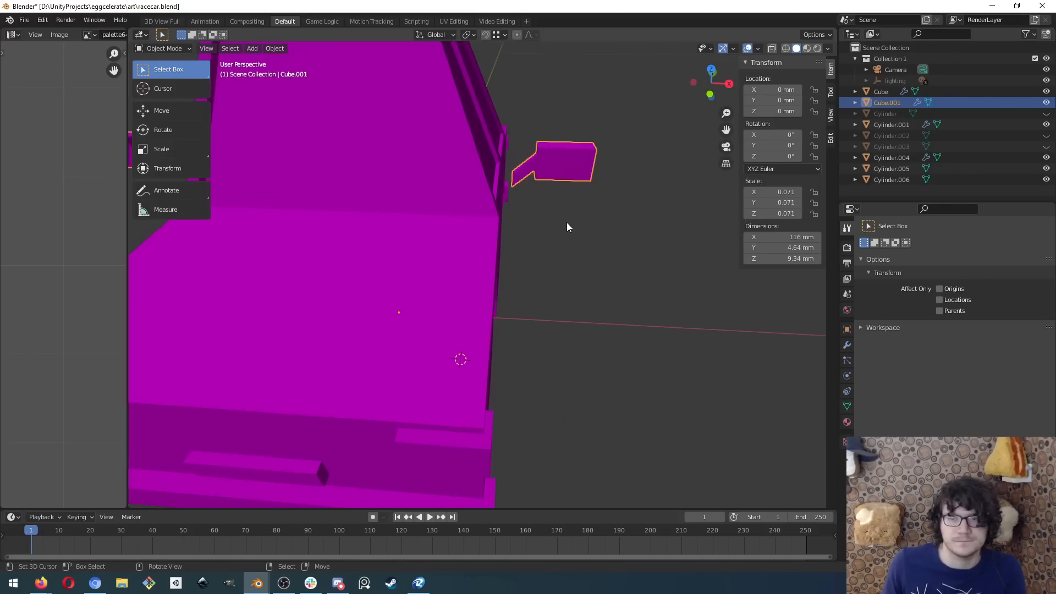
{"action": "key", "text": "g"}
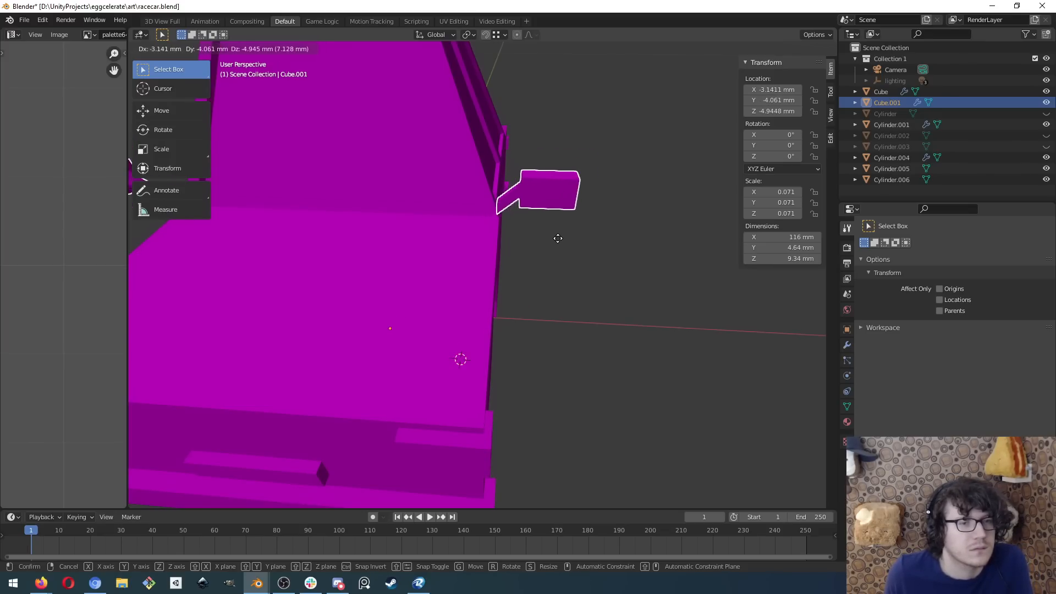
{"action": "right_click", "coordinate": [557, 239]}
{"action": "mouse_move", "coordinate": [563, 239]}
{"action": "middle_mouse_down"}
{"action": "mouse_move", "coordinate": [453, 249]}
{"action": "mouse_move", "coordinate": [555, 216]}
{"action": "mouse_move", "coordinate": [573, 222]}
{"action": "mouse_move", "coordinate": [564, 224]}
{"action": "middle_mouse_up"}
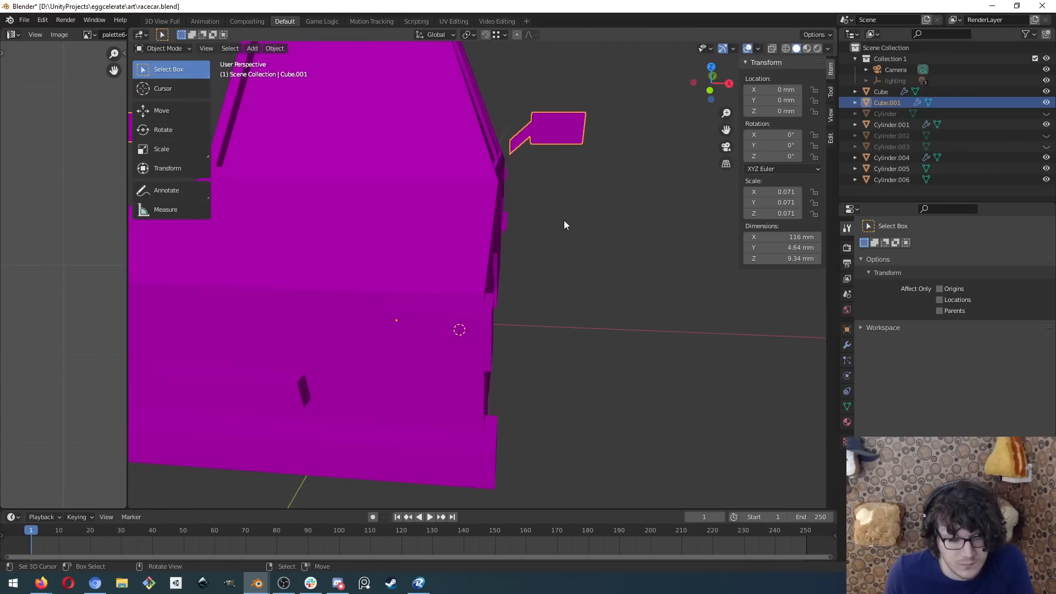
{"action": "key", "text": "g"}
{"action": "key", "text": "x"}
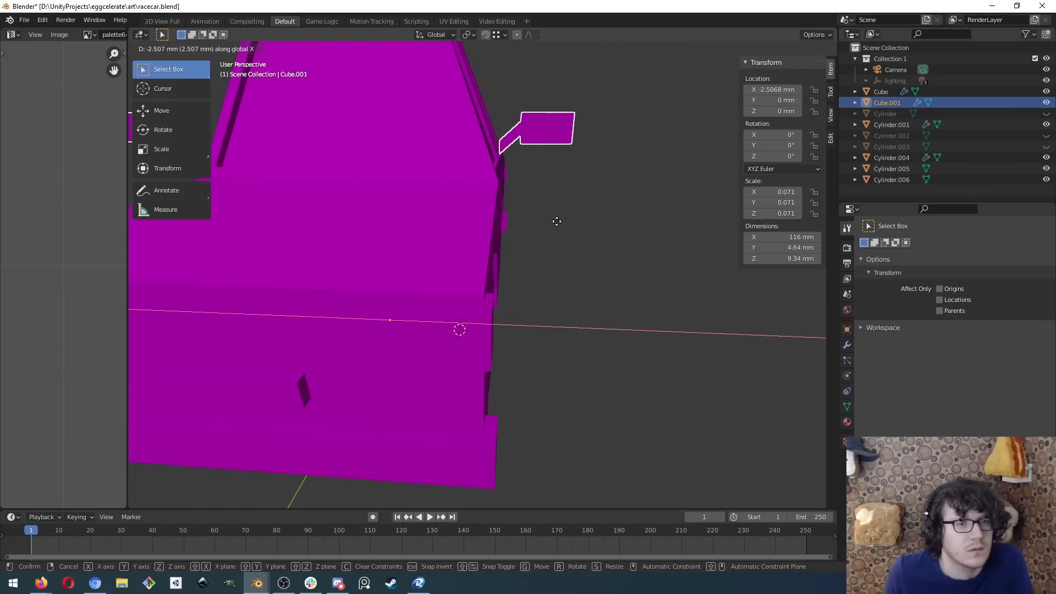
{"action": "left_click", "coordinate": [560, 209]}
- Check the mirror arm's contact with the cabin, then move the side mirrors a further -2.13 mm along the X axis
{"action": "middle_click_drag", "start_coordinate": [561, 204], "coordinate": [339, 236]}
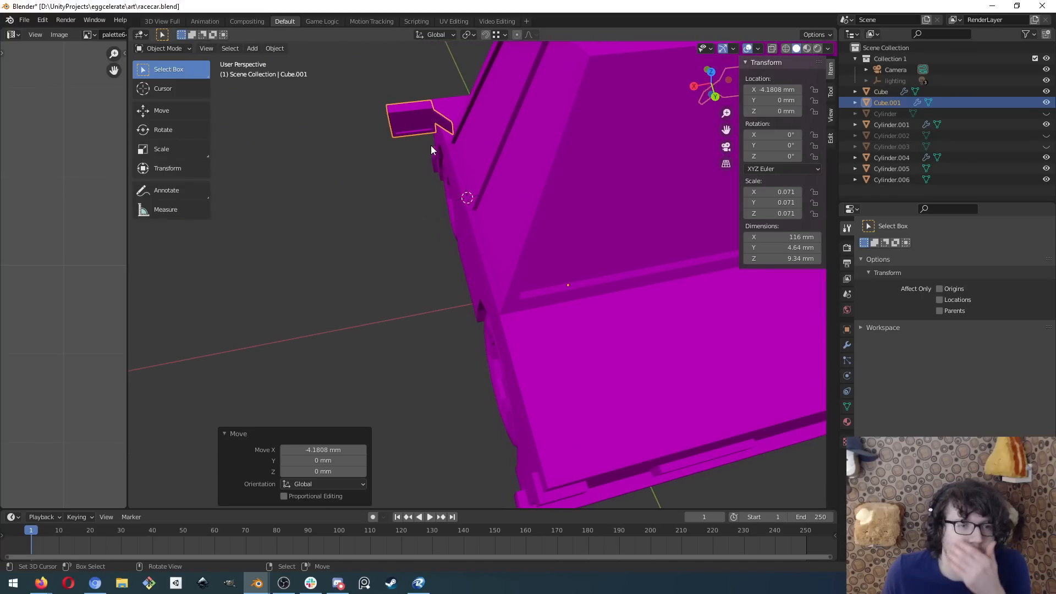
{"action": "middle_click_drag", "start_coordinate": [454, 133], "coordinate": [535, 194]}
{"action": "key", "text": "alt+a"}
{"action": "scroll", "coordinate": [579, 137], "scroll_direction": "down", "scroll_amount": 2}
{"action": "scroll", "coordinate": [545, 247], "scroll_direction": "up", "scroll_amount": 4}
{"action": "scroll", "coordinate": [544, 246], "scroll_direction": "down", "scroll_amount": 2}
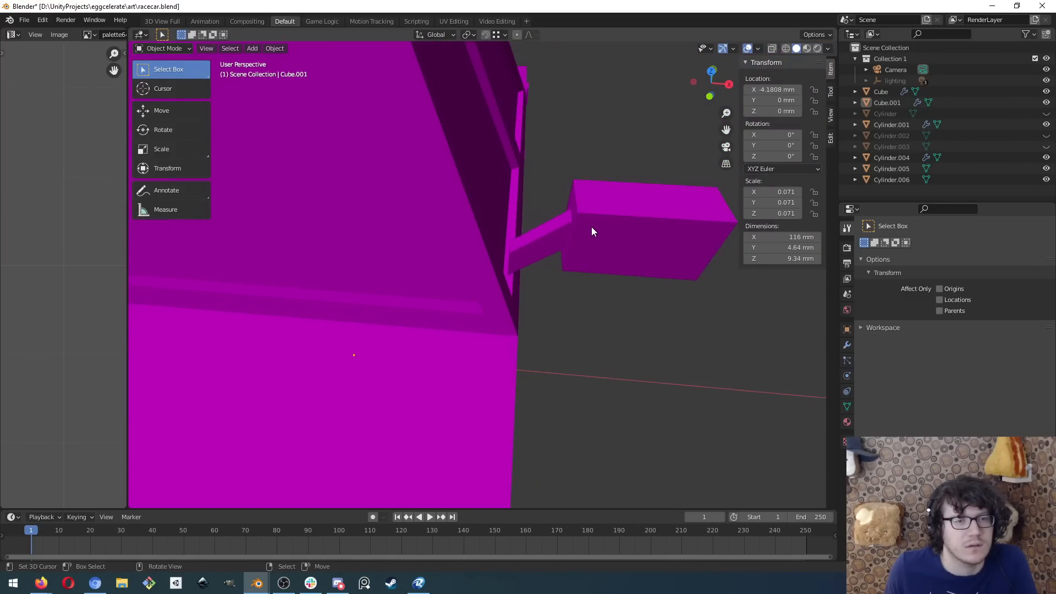
{"action": "right_click", "coordinate": [592, 227]}
{"action": "key", "text": "g"}
{"action": "key", "text": "x"}
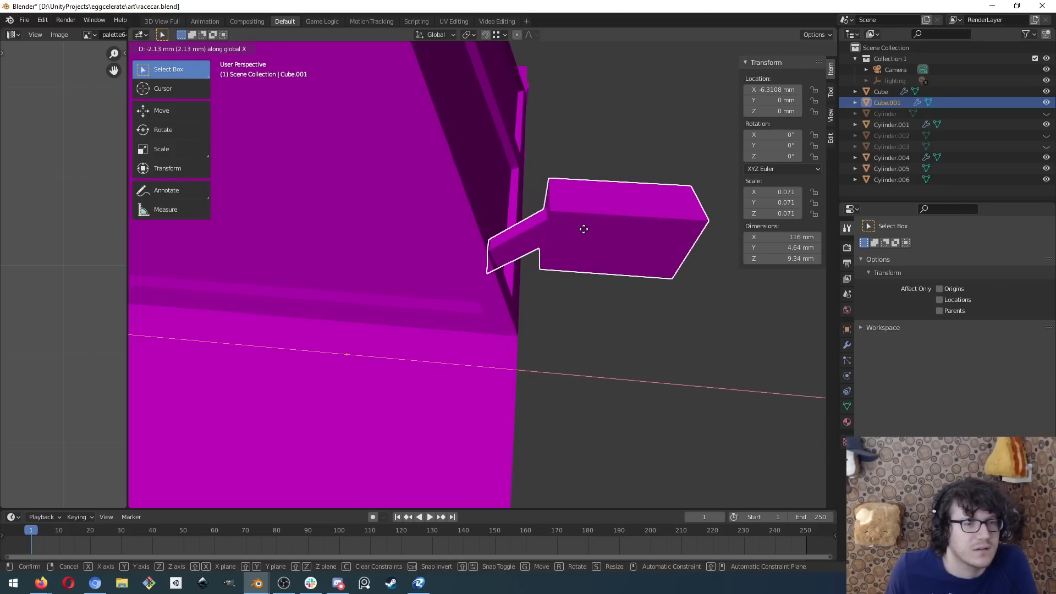
{"action": "left_click", "coordinate": [584, 229]}
- Examine from several angles where the mirror's arm meets the cabin pillar
{"action": "middle_click_drag", "start_coordinate": [531, 265], "coordinate": [534, 241]}
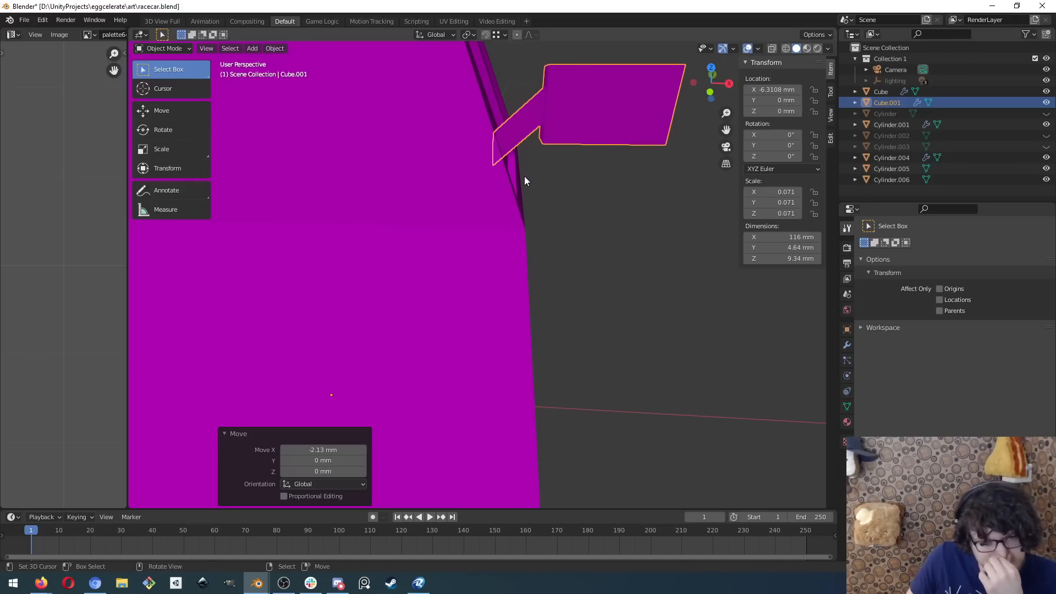
{"action": "middle_click_drag", "start_coordinate": [524, 176], "coordinate": [497, 137]}
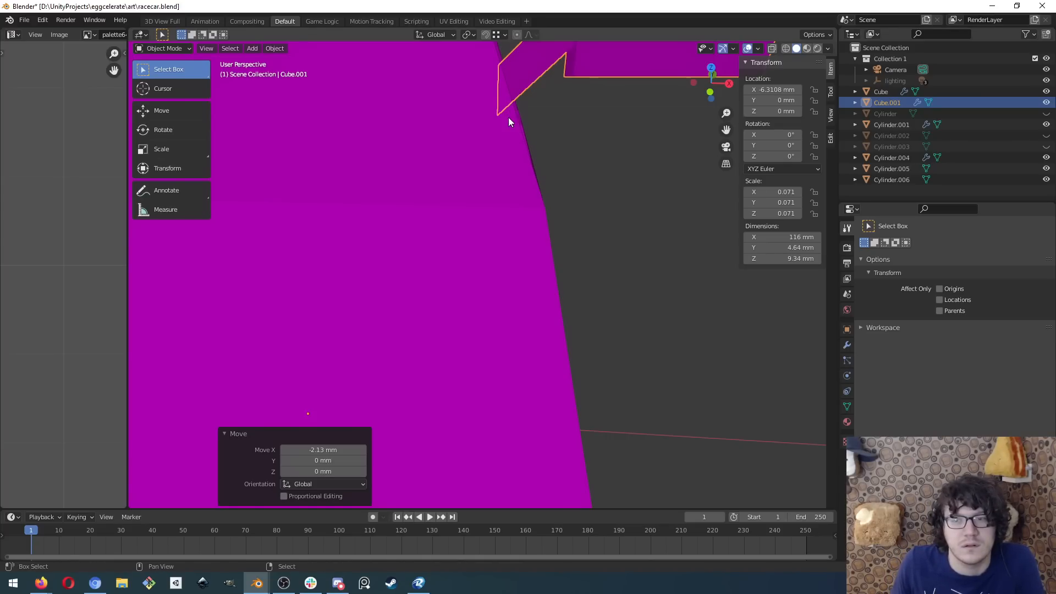
{"action": "middle_click_drag", "start_coordinate": [509, 117], "coordinate": [491, 160]}
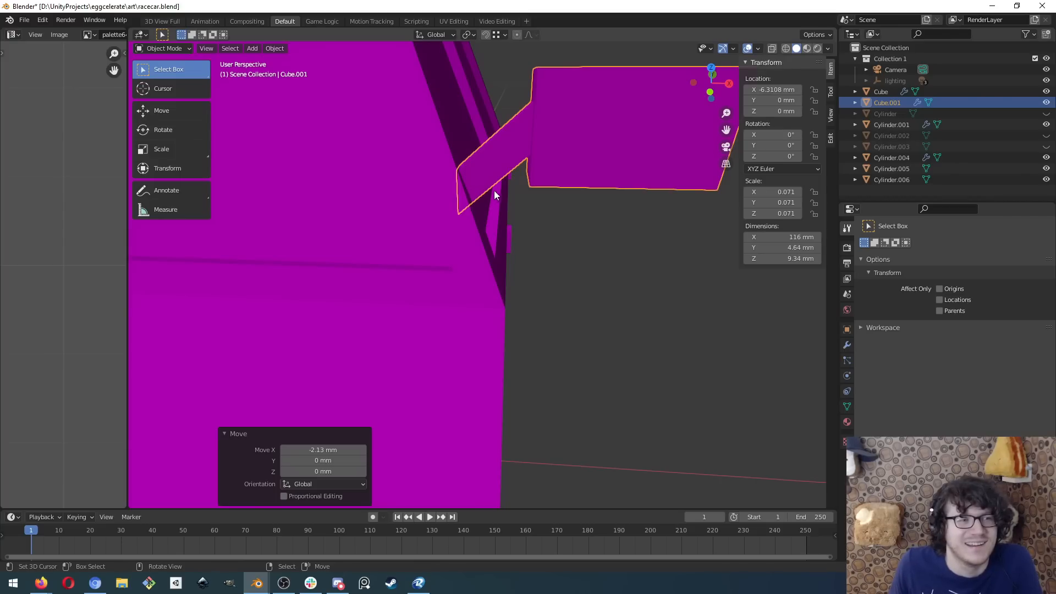
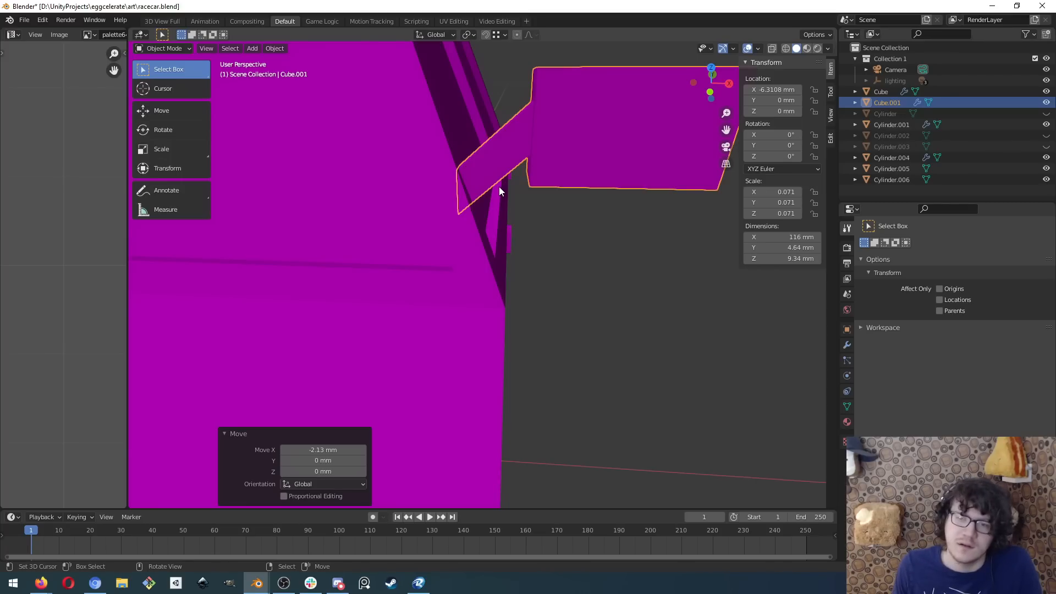
{"action": "scroll", "coordinate": [466, 179], "scroll_direction": "up", "scroll_amount": 2}
{"action": "scroll", "coordinate": [467, 179], "scroll_direction": "down", "scroll_amount": 1}
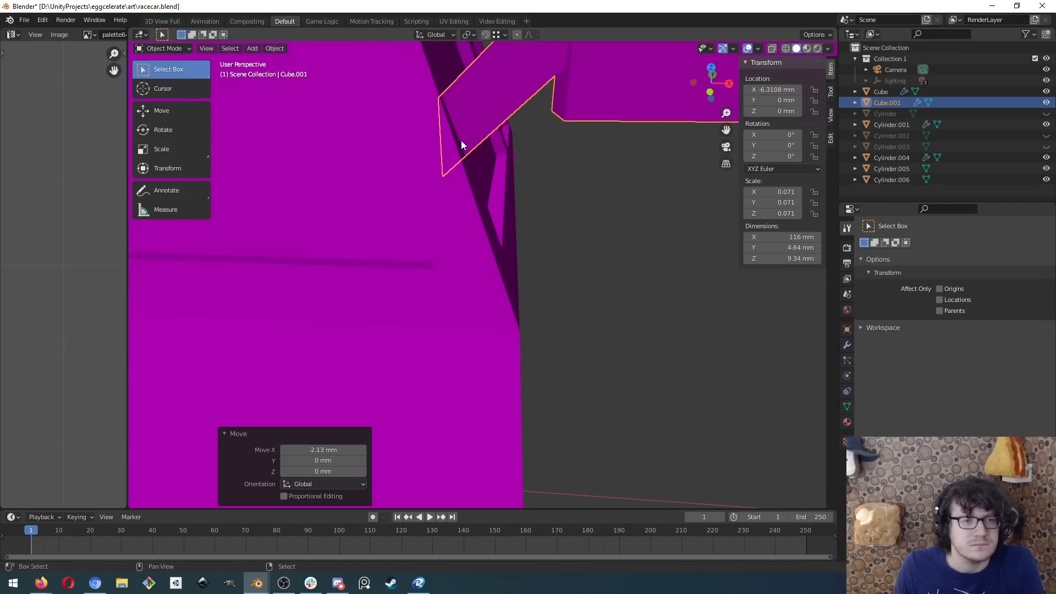
{"action": "middle_click_drag", "start_coordinate": [462, 141], "coordinate": [457, 201]}
{"action": "mouse_move", "coordinate": [483, 313]}
{"action": "middle_mouse_down"}
{"action": "mouse_move", "coordinate": [512, 300]}
{"action": "mouse_move", "coordinate": [488, 306]}
{"action": "mouse_move", "coordinate": [486, 296]}
{"action": "middle_mouse_up"}
- Enter Edit Mode on the mirrors and select the lower edge of the arm's end face embedded in the cabin
{"action": "key", "text": "Tab"}
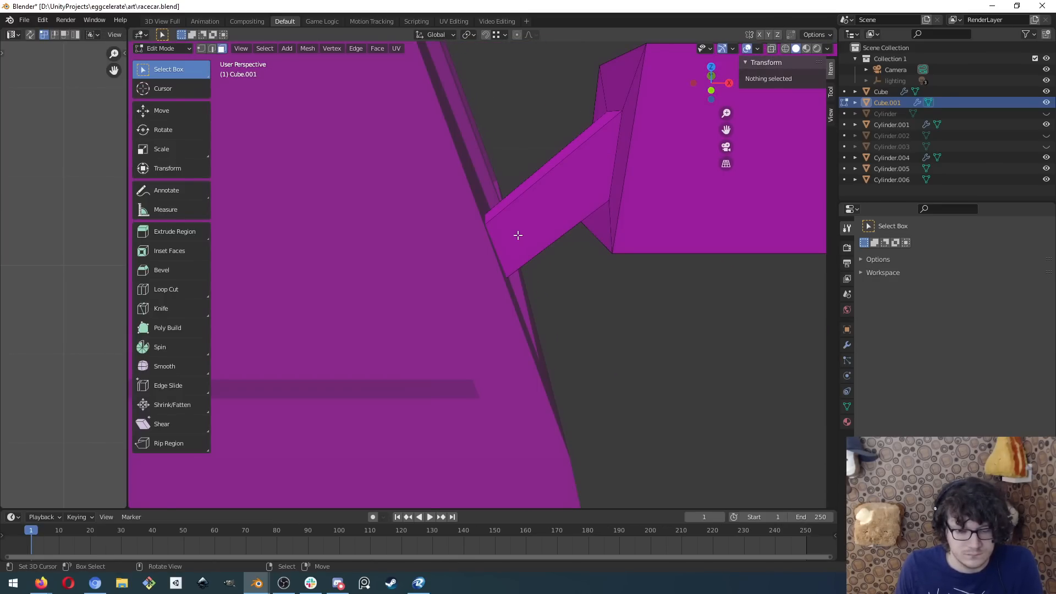
{"action": "key", "text": "alt+z"}
{"action": "middle_click_drag", "start_coordinate": [517, 235], "coordinate": [635, 197]}
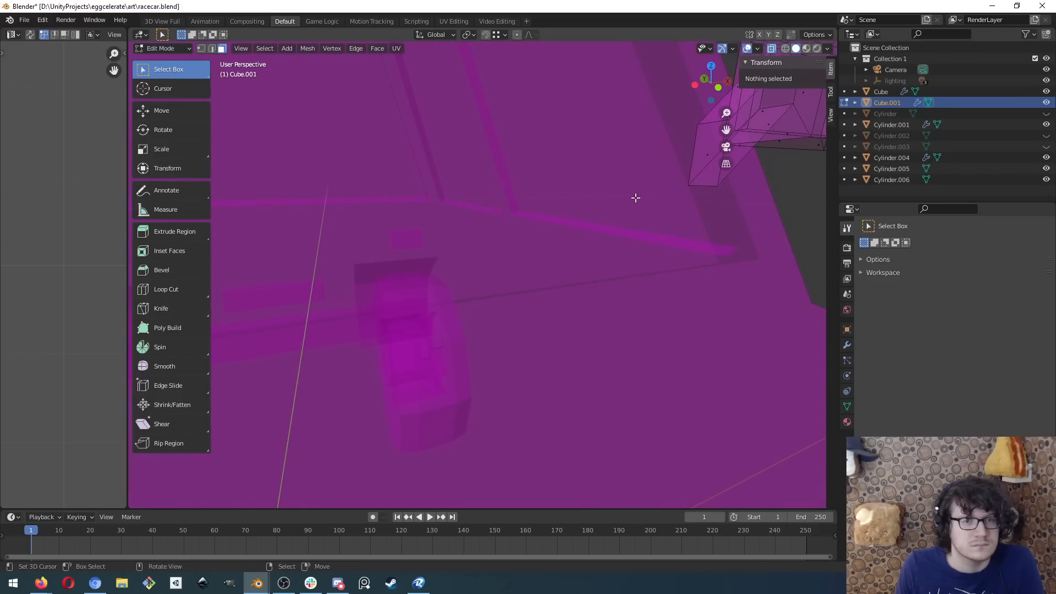
{"action": "left_click", "coordinate": [704, 157]}
{"action": "middle_click_drag", "start_coordinate": [739, 208], "coordinate": [732, 228]}
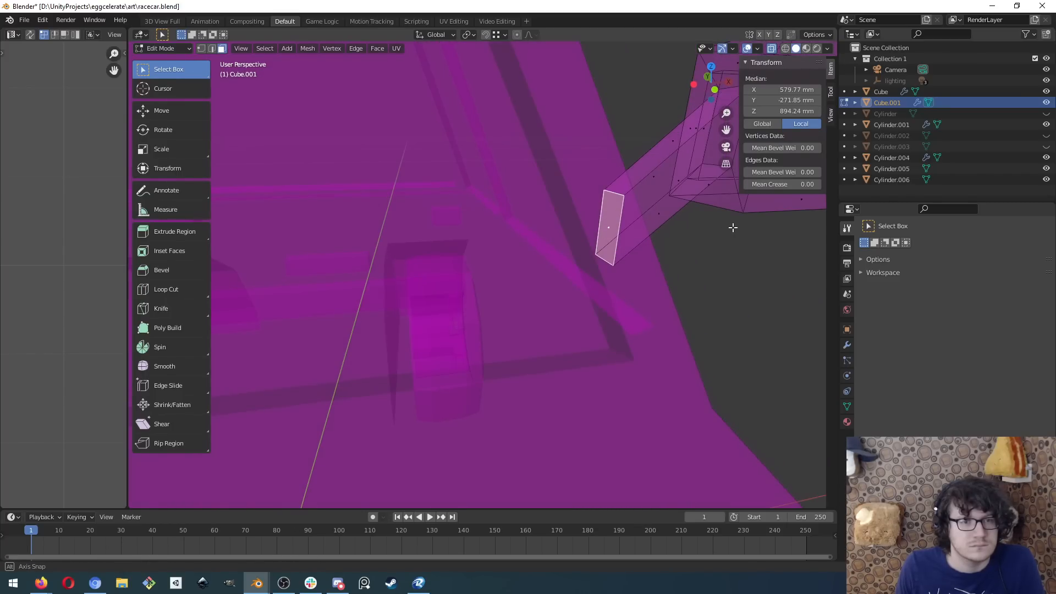
{"action": "key", "text": "2"}
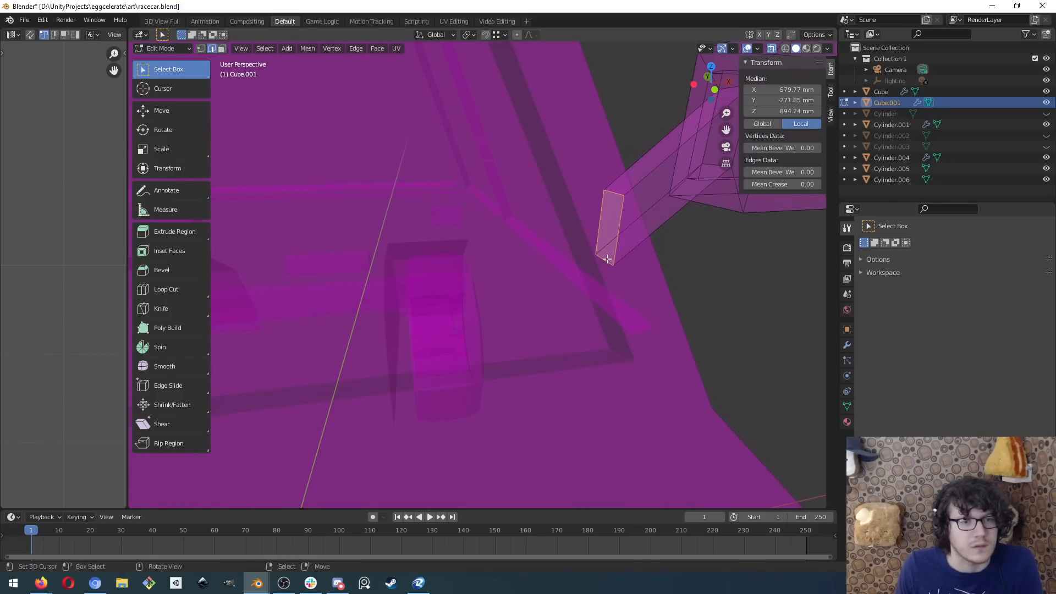
{"action": "left_click", "coordinate": [606, 258]}
{"action": "mouse_move", "coordinate": [658, 264]}
{"action": "middle_mouse_down"}
{"action": "mouse_move", "coordinate": [672, 264]}
{"action": "mouse_move", "coordinate": [660, 269]}
{"action": "middle_mouse_up"}
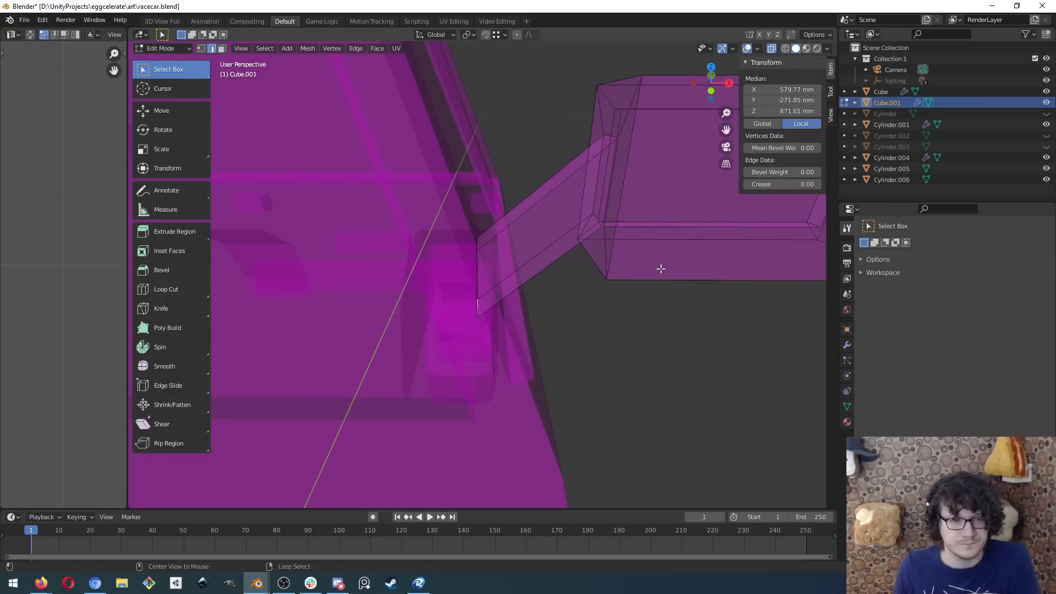
{"action": "key", "text": "alt+z"}
{"action": "key", "text": "g"}
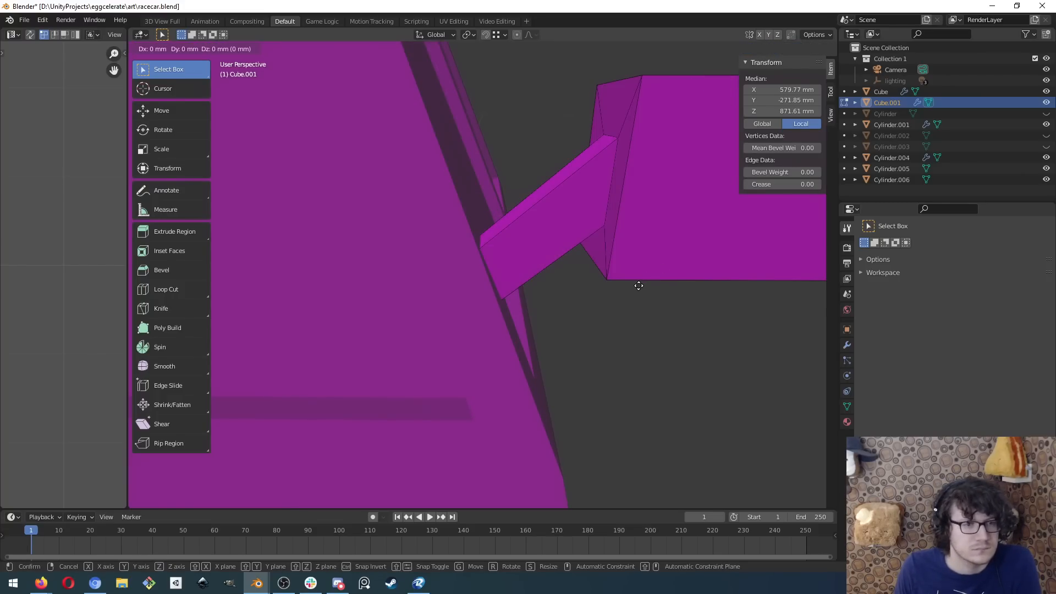
{"action": "key", "text": "x"}
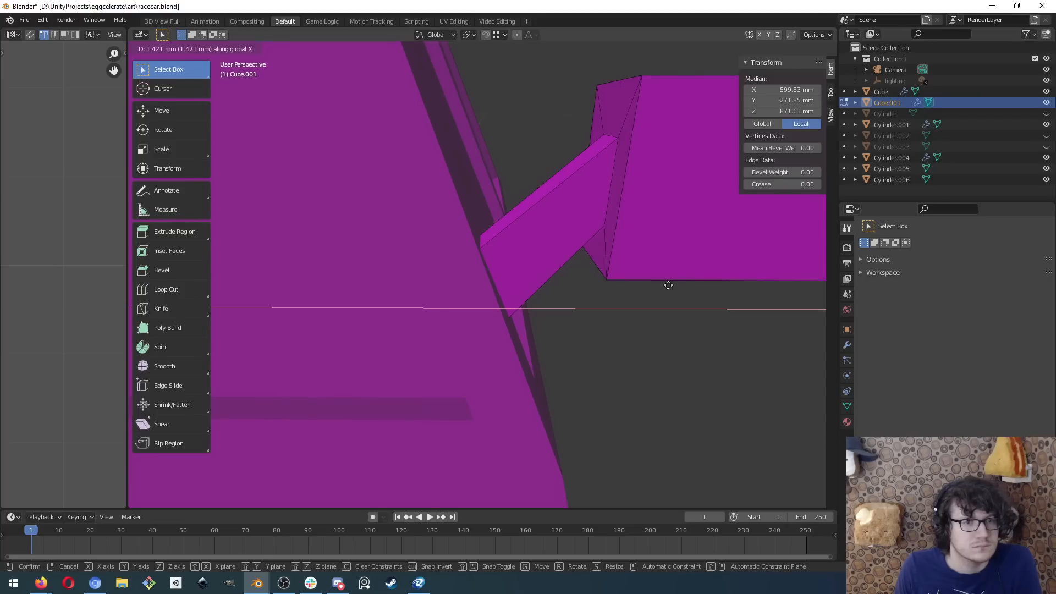
{"action": "left_click", "coordinate": [641, 286]}
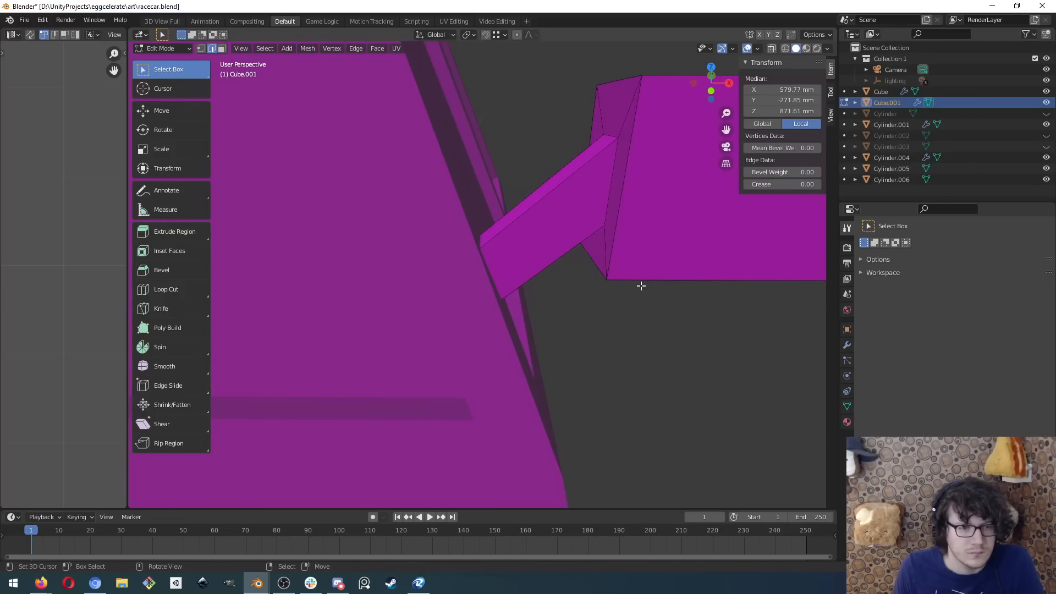
- Move the arm's selected lower edge about 0.96 mm along X and 1.20 mm along Z, keeping Y locked
{"action": "key", "text": "g"}
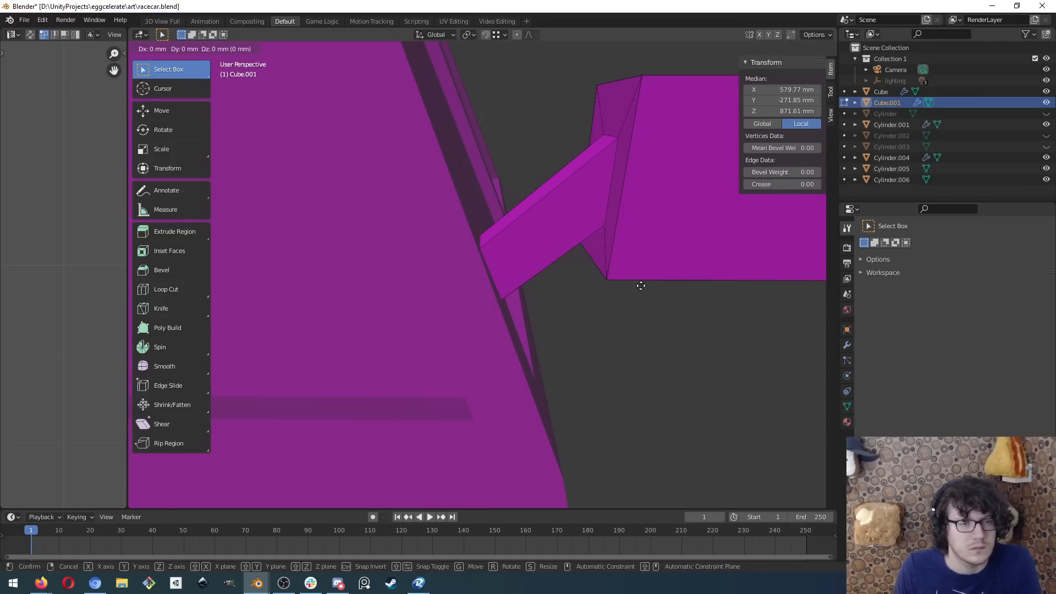
{"action": "key", "text": "shift+y"}
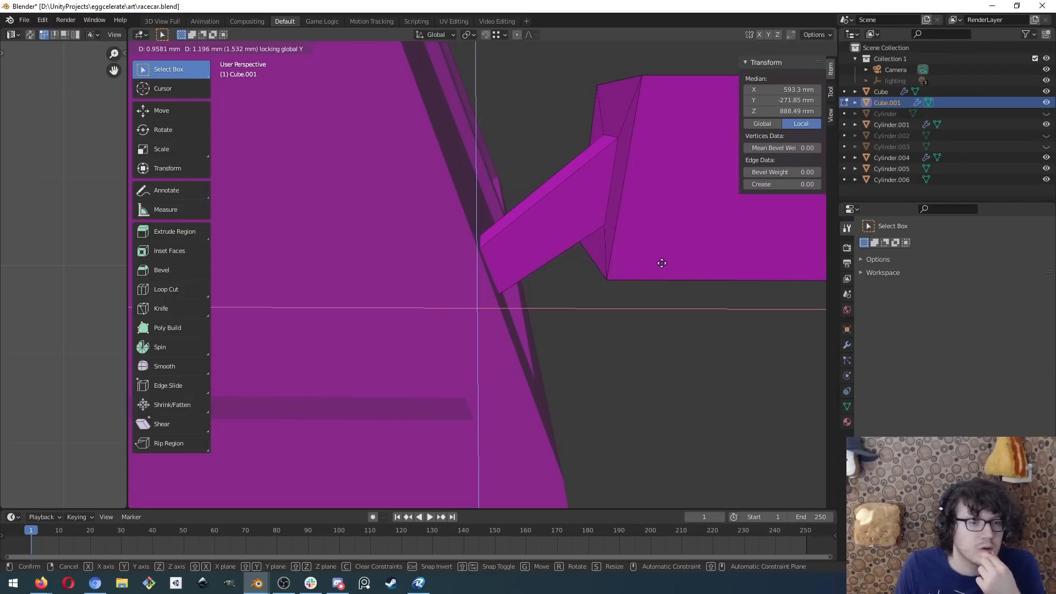
{"action": "left_click", "coordinate": [661, 263]}
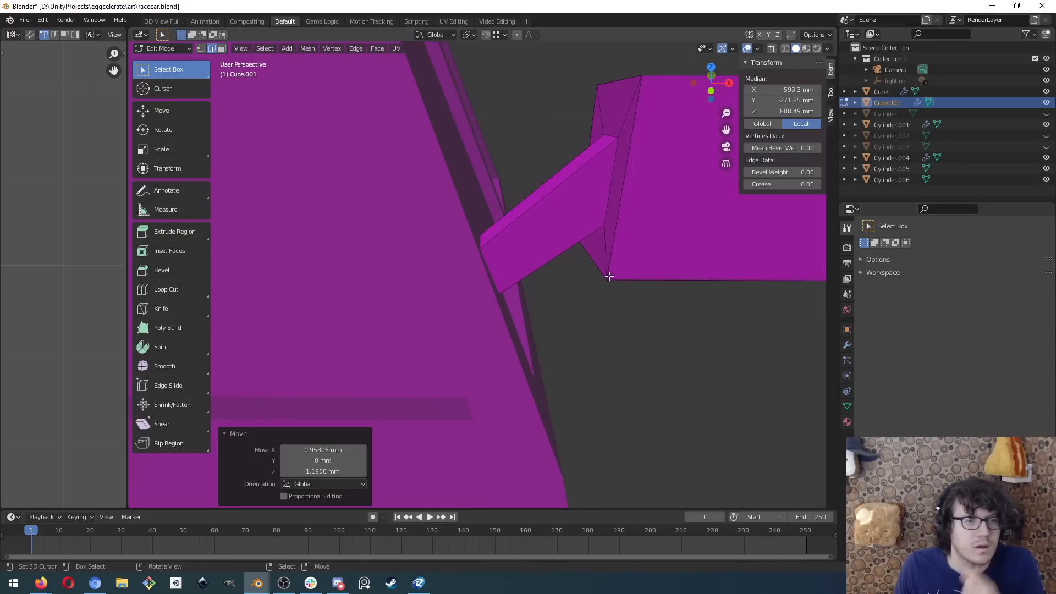
- Move the upper edge of the mirror arm's embedded end face about 0.13 mm along X and 0.11 mm along Z, keeping Y locked
{"action": "scroll", "coordinate": [540, 264], "scroll_direction": "up", "scroll_amount": 4}
{"action": "scroll", "coordinate": [540, 264], "scroll_direction": "down", "scroll_amount": 3}
{"action": "middle_click_drag", "start_coordinate": [525, 233], "coordinate": [547, 217]}
{"action": "middle_click_drag", "start_coordinate": [482, 134], "coordinate": [476, 137]}
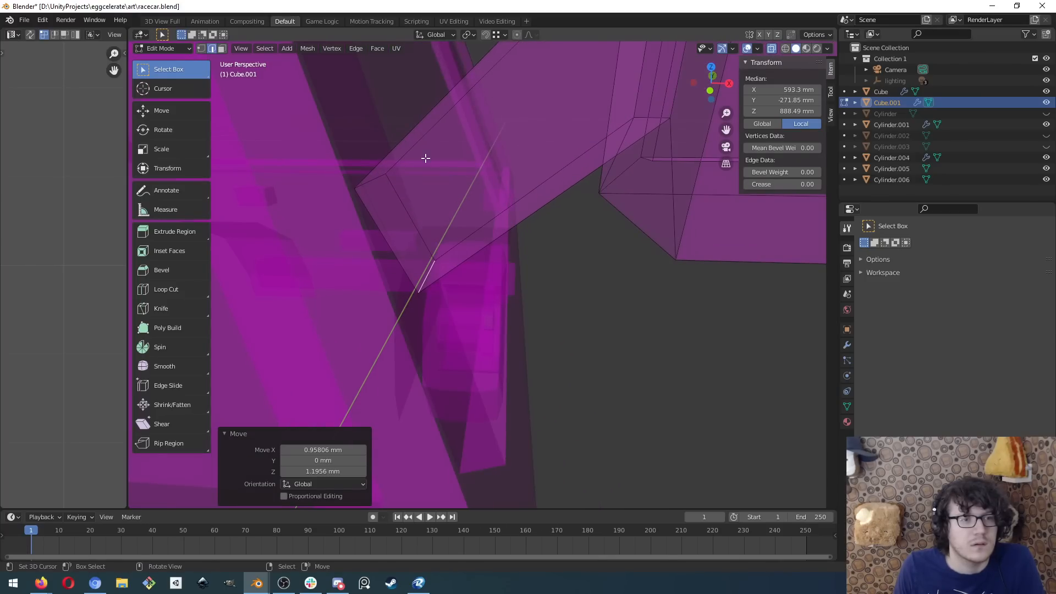
{"action": "left_click", "coordinate": [372, 181]}
{"action": "middle_click_drag", "start_coordinate": [371, 179], "coordinate": [422, 182]}
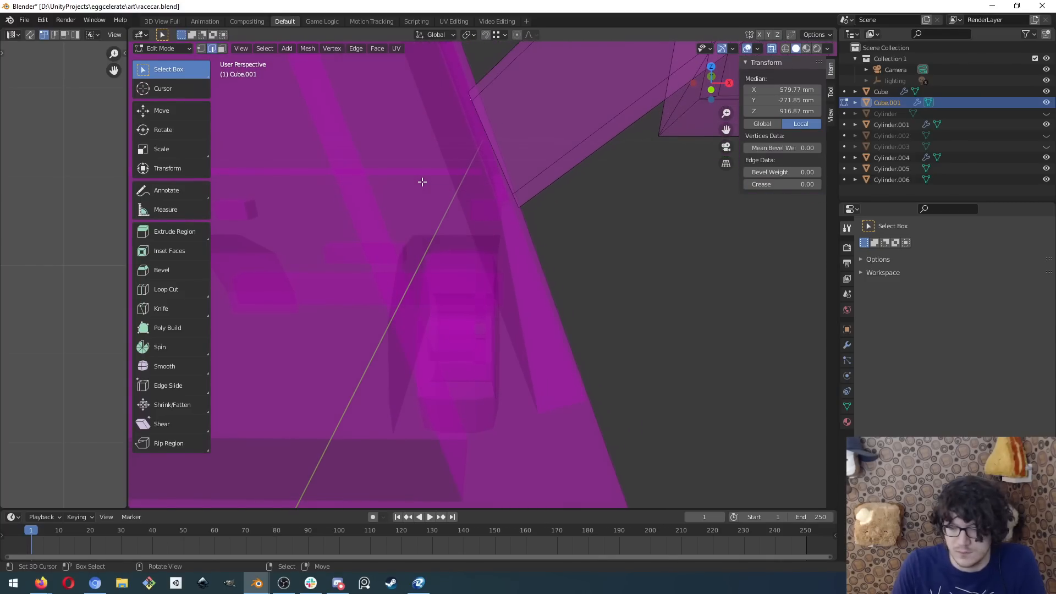
{"action": "key", "text": "KP_1"}
{"action": "scroll", "coordinate": [459, 141], "scroll_direction": "up", "scroll_amount": 4}
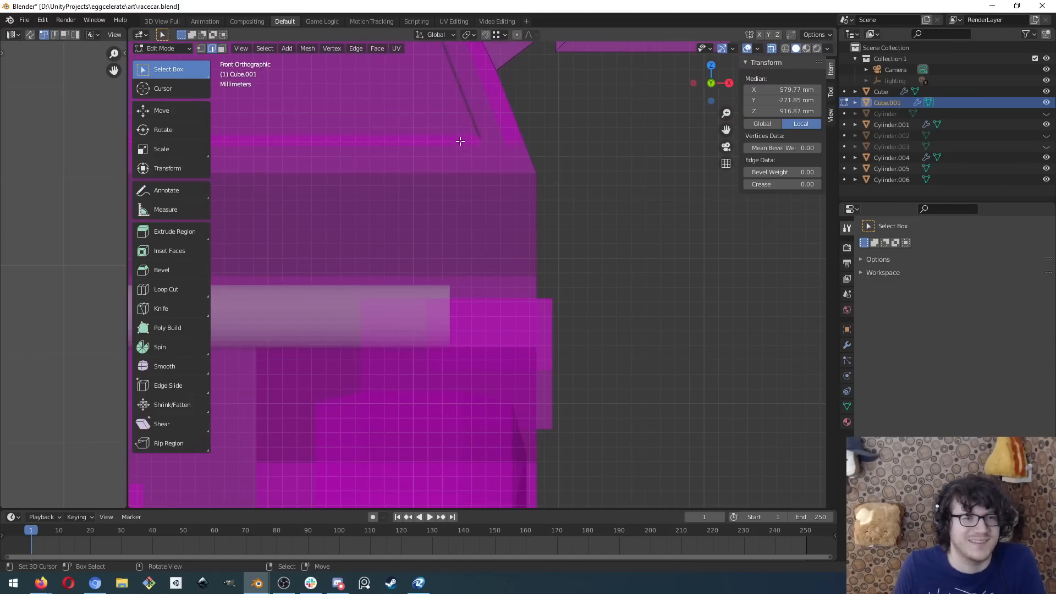
{"action": "scroll", "coordinate": [471, 283], "scroll_direction": "down", "scroll_amount": 4}
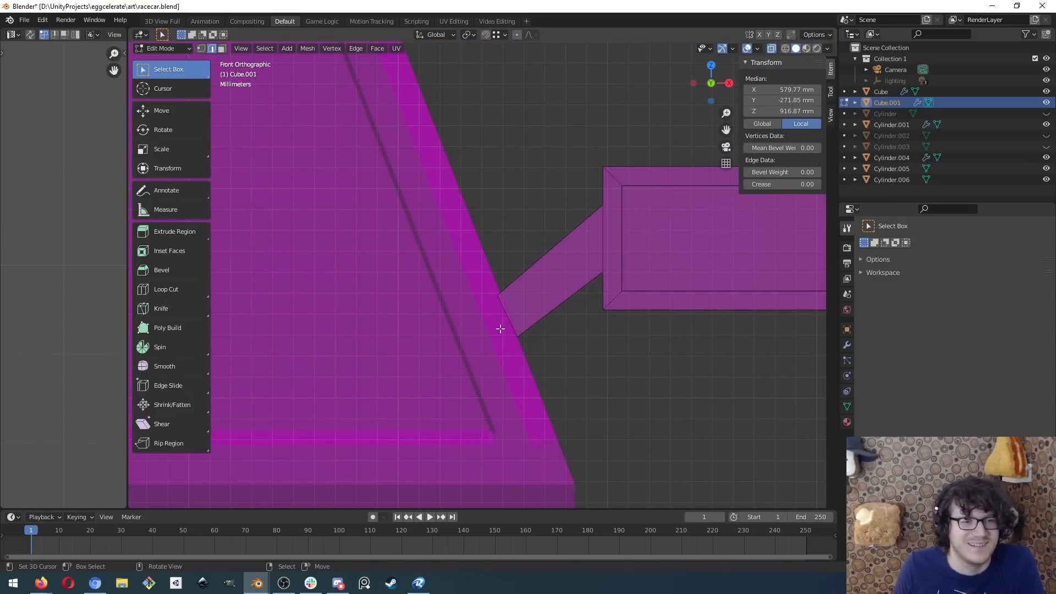
{"action": "scroll", "coordinate": [500, 324], "scroll_direction": "up", "scroll_amount": 6}
{"action": "middle_click_drag", "start_coordinate": [522, 385], "coordinate": [384, 146], "text": "shift"}
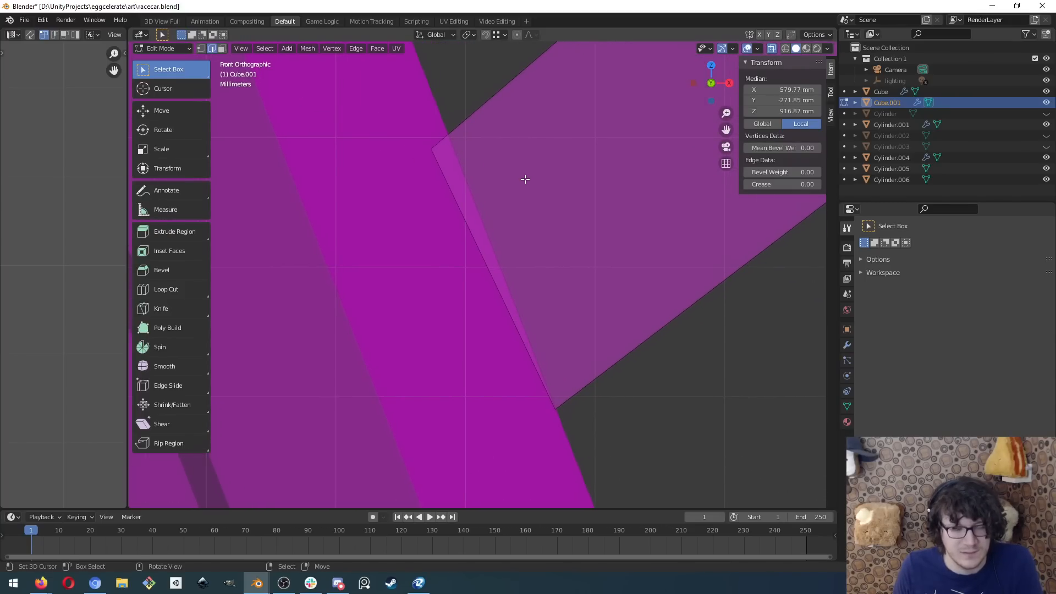
{"action": "key", "text": "g"}
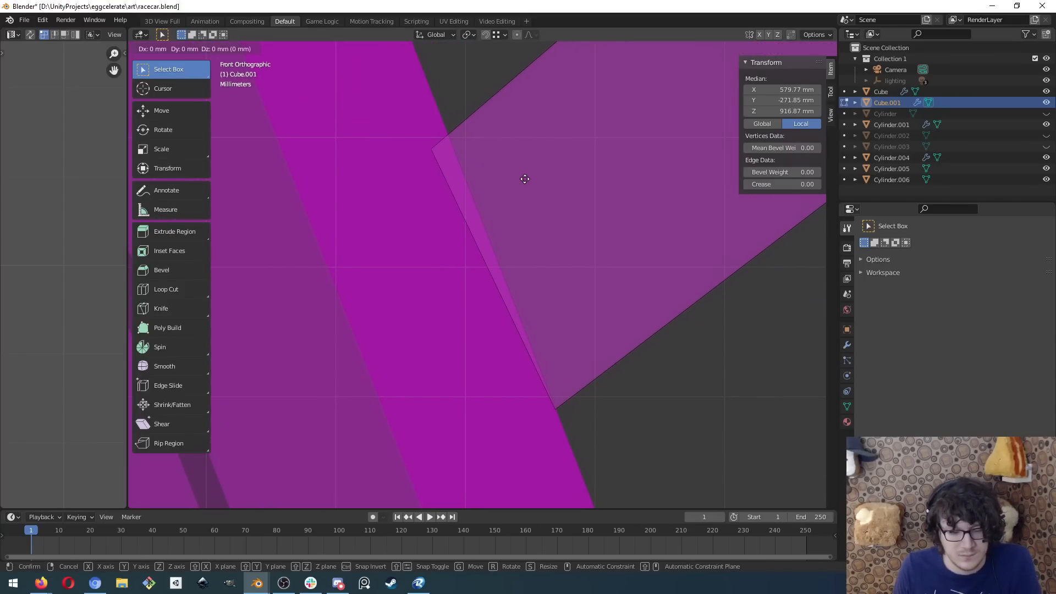
{"action": "key", "text": "shift+y"}
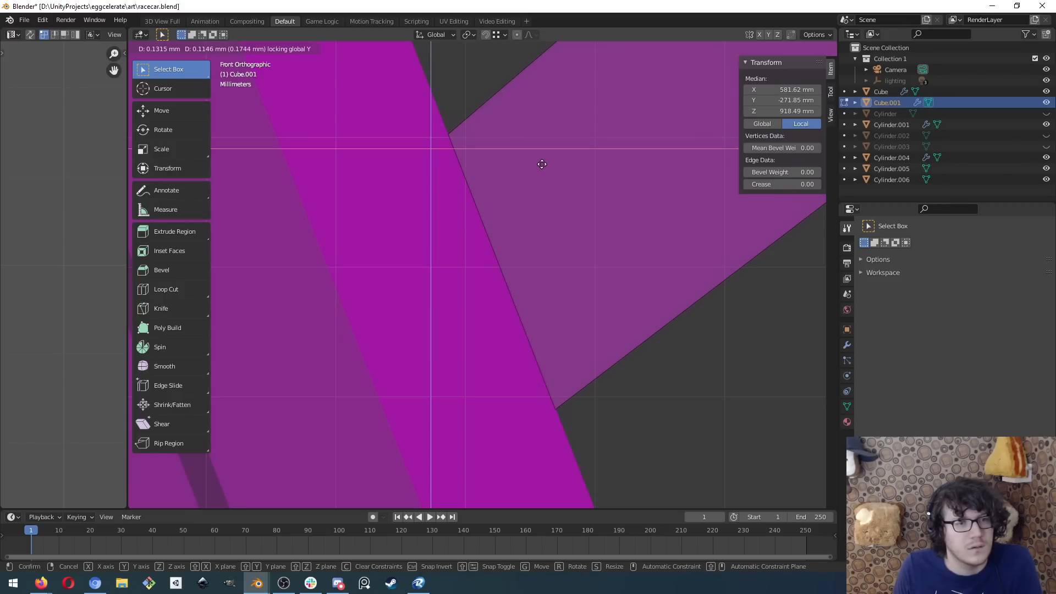
{"action": "left_click", "coordinate": [542, 164]}
{"action": "scroll", "coordinate": [536, 168], "scroll_direction": "down", "scroll_amount": 3}
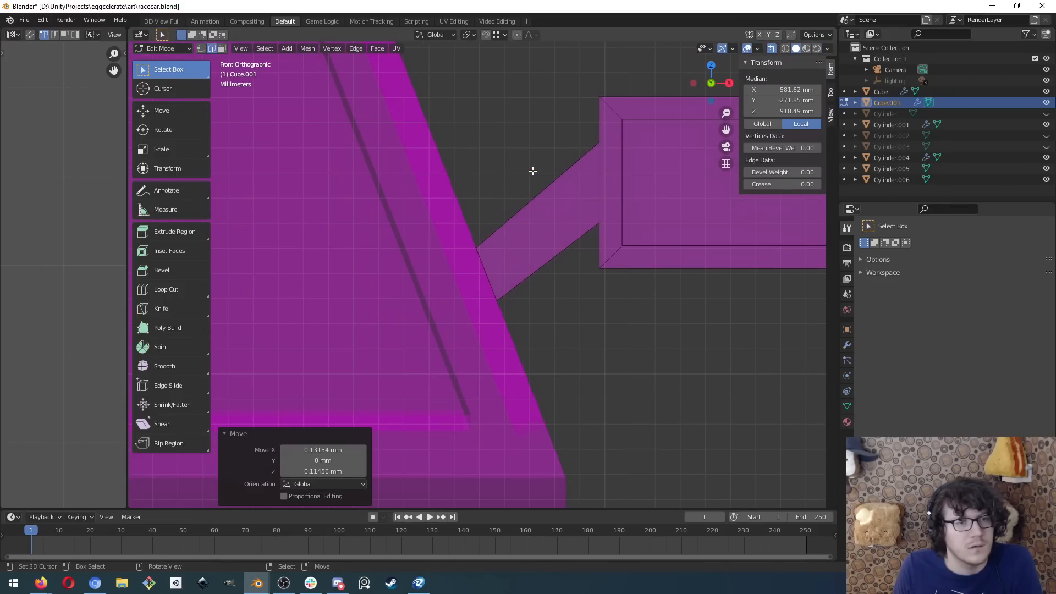
- Turn off X-ray, check the mirror arms against the cabin from several angles, and leave Edit Mode
{"action": "middle_click_drag", "start_coordinate": [525, 196], "coordinate": [354, 233]}
{"action": "key", "text": "alt+z"}
{"action": "middle_click_drag", "start_coordinate": [257, 245], "coordinate": [589, 193], "text": "shift"}
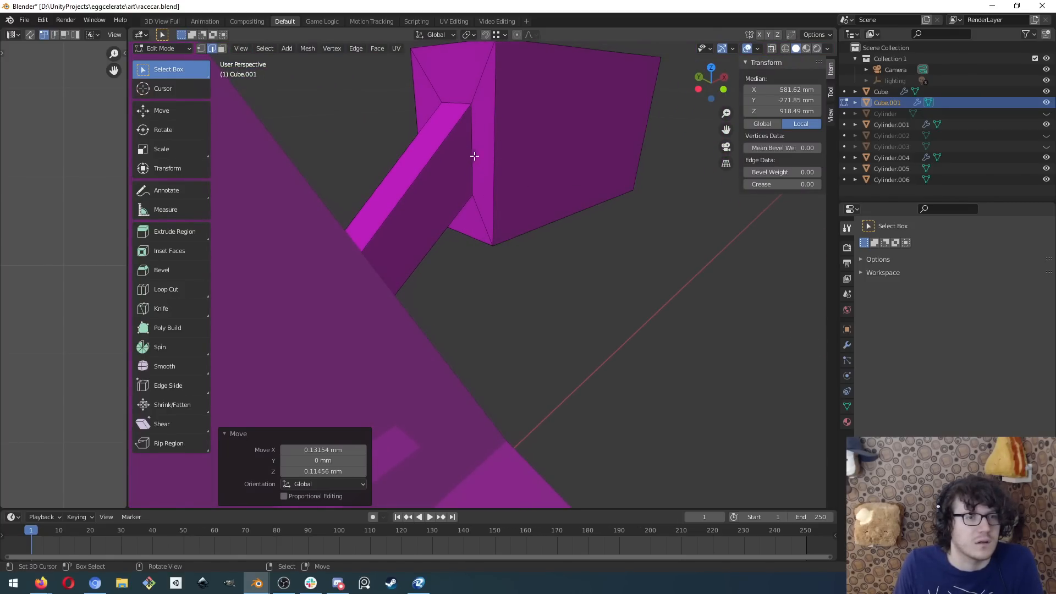
{"action": "middle_click_drag", "start_coordinate": [515, 137], "coordinate": [463, 190]}
{"action": "scroll", "coordinate": [465, 190], "scroll_direction": "down", "scroll_amount": 5}
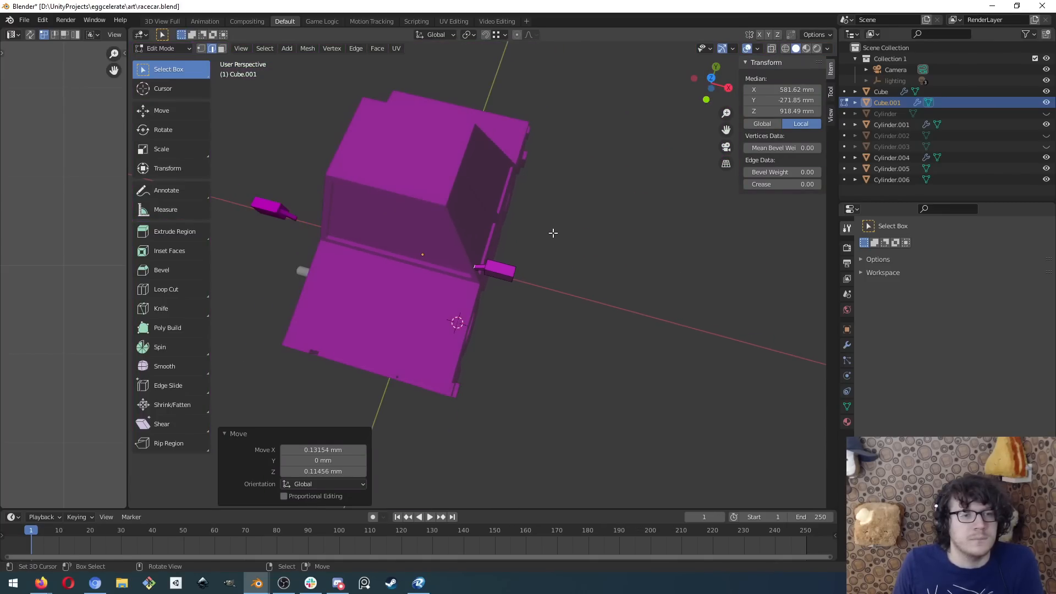
{"action": "middle_click_drag", "start_coordinate": [371, 262], "coordinate": [451, 198]}
{"action": "key", "text": "Tab"}
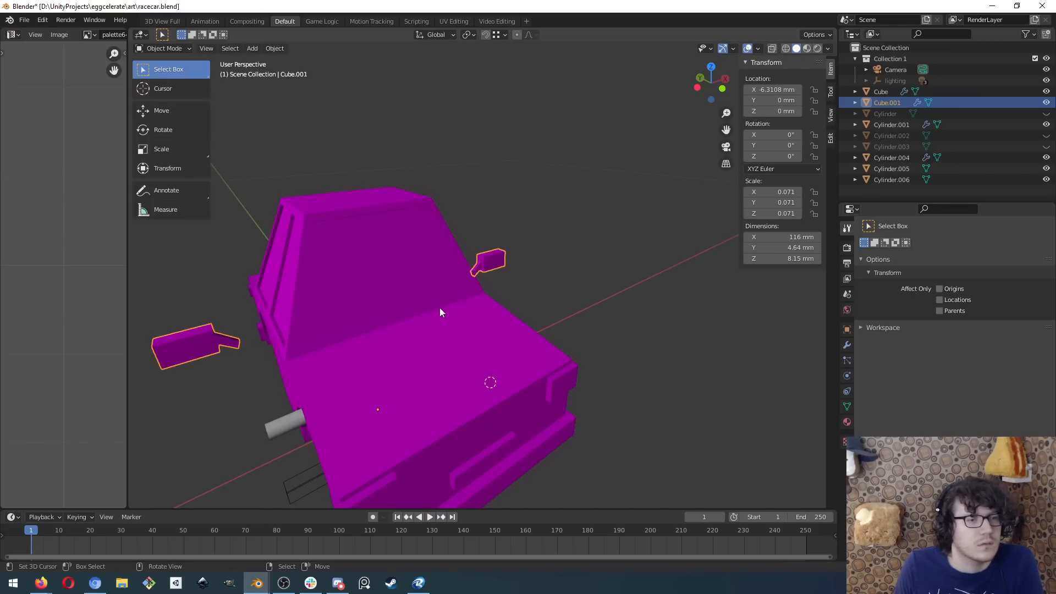
{"action": "mouse_move", "coordinate": [438, 308]}
{"action": "middle_mouse_down"}
{"action": "mouse_move", "coordinate": [328, 330]}
{"action": "mouse_move", "coordinate": [421, 307]}
{"action": "middle_mouse_up"}
{"action": "middle_click_drag", "start_coordinate": [542, 292], "coordinate": [255, 309]}
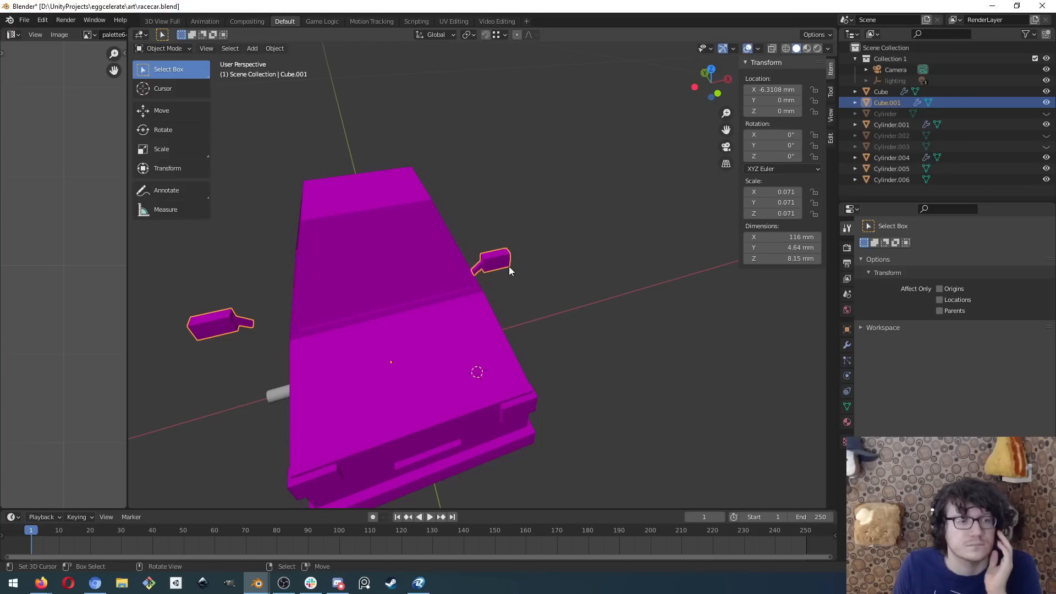
- Reselect the side mirrors after picking the car body, display their modifiers, and save the file
{"action": "left_click", "coordinate": [454, 339]}
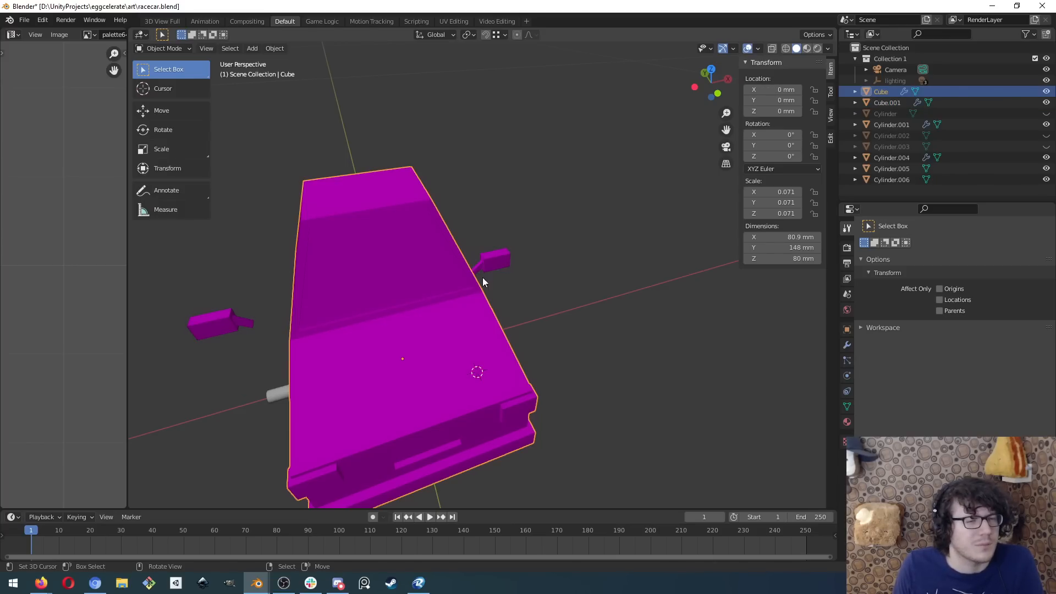
{"action": "left_click", "coordinate": [494, 265]}
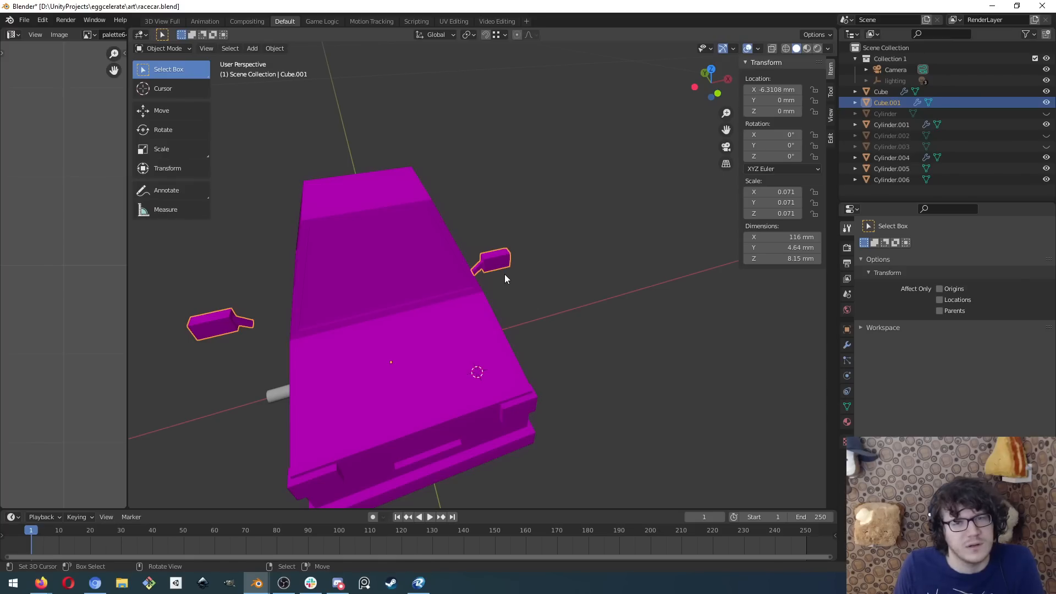
{"action": "left_click", "coordinate": [847, 345]}
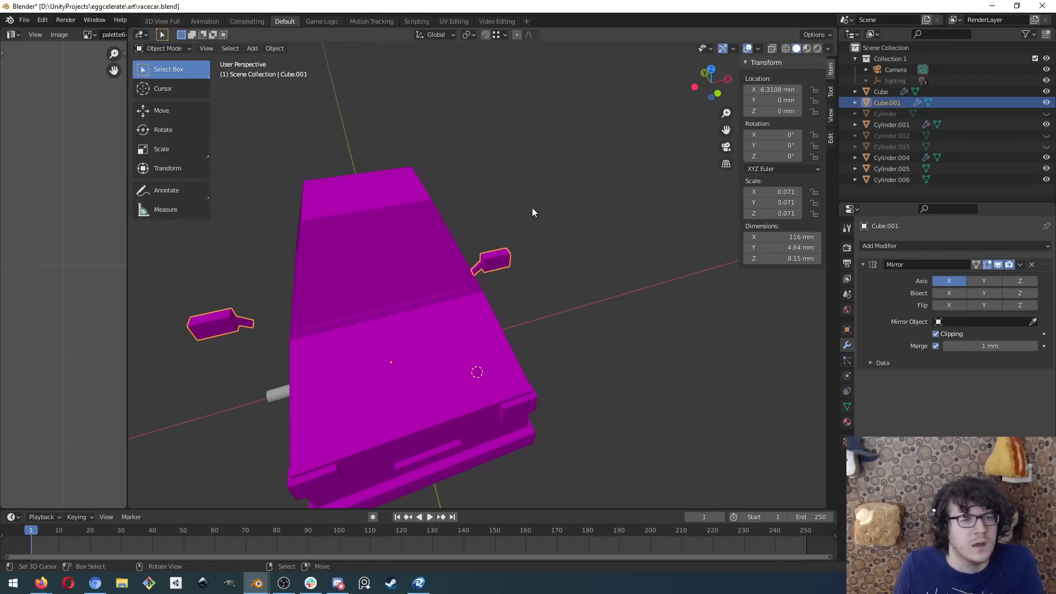
{"action": "key", "text": "ctrl+s"}
- Export only the selected side mirrors as racecarMirror.stl to the 3dPrinting folder
{"action": "left_click", "coordinate": [24, 20]}
{"action": "mouse_move", "coordinate": [55, 170]}
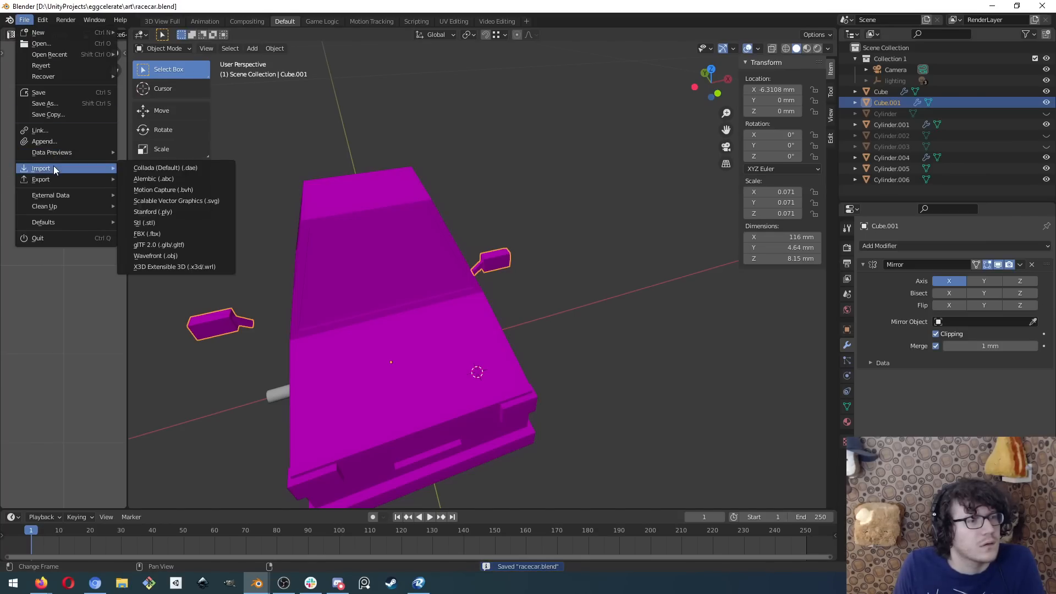
{"action": "left_click", "coordinate": [197, 231]}
{"action": "left_click", "coordinate": [412, 462]}
{"action": "left_click", "coordinate": [400, 463]}
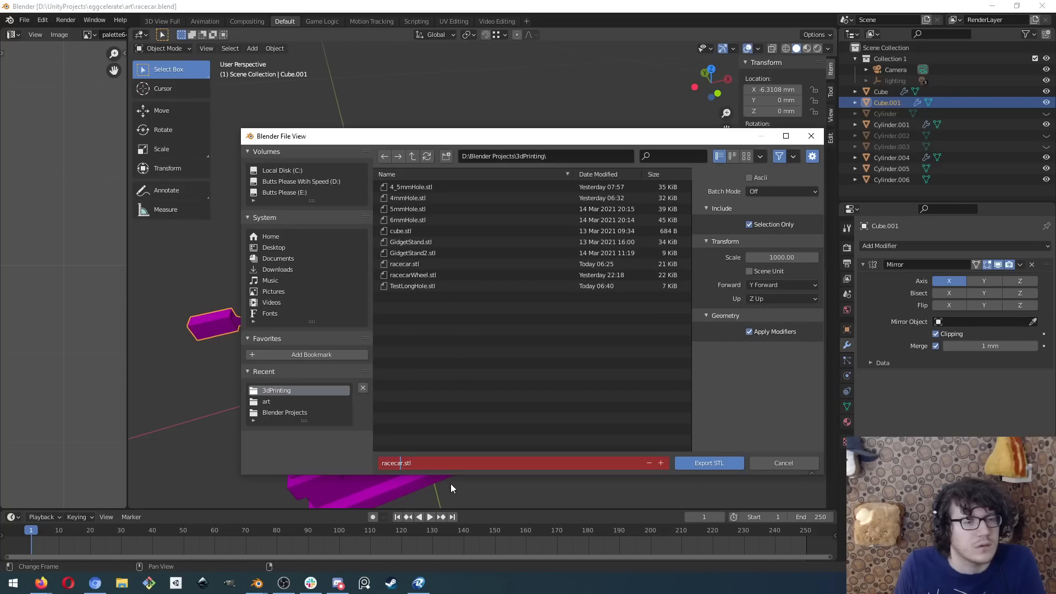
{"action": "type", "text": "Mirror"}
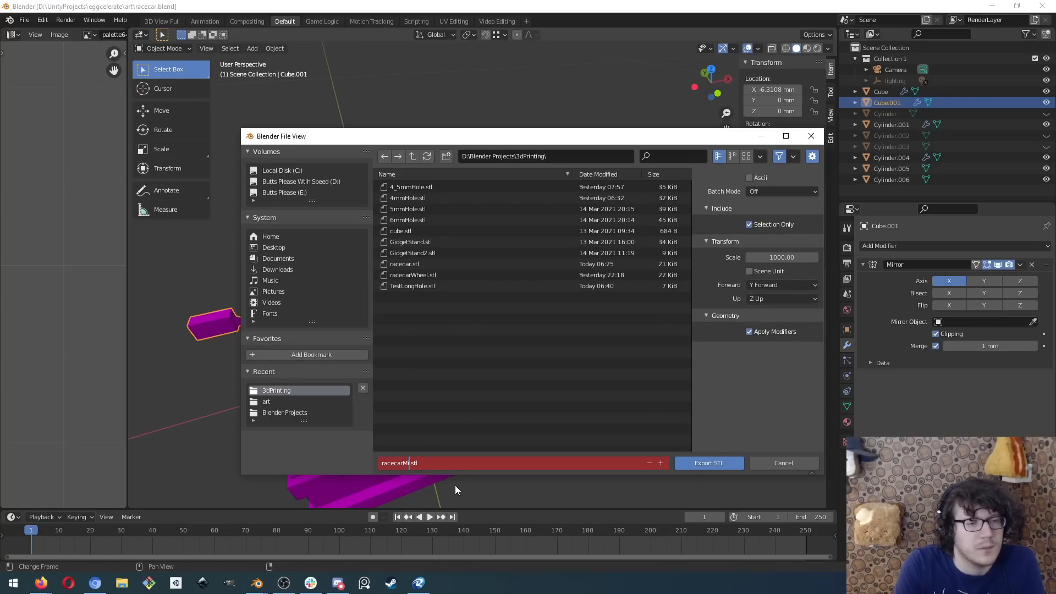
{"action": "left_click", "coordinate": [706, 464]}
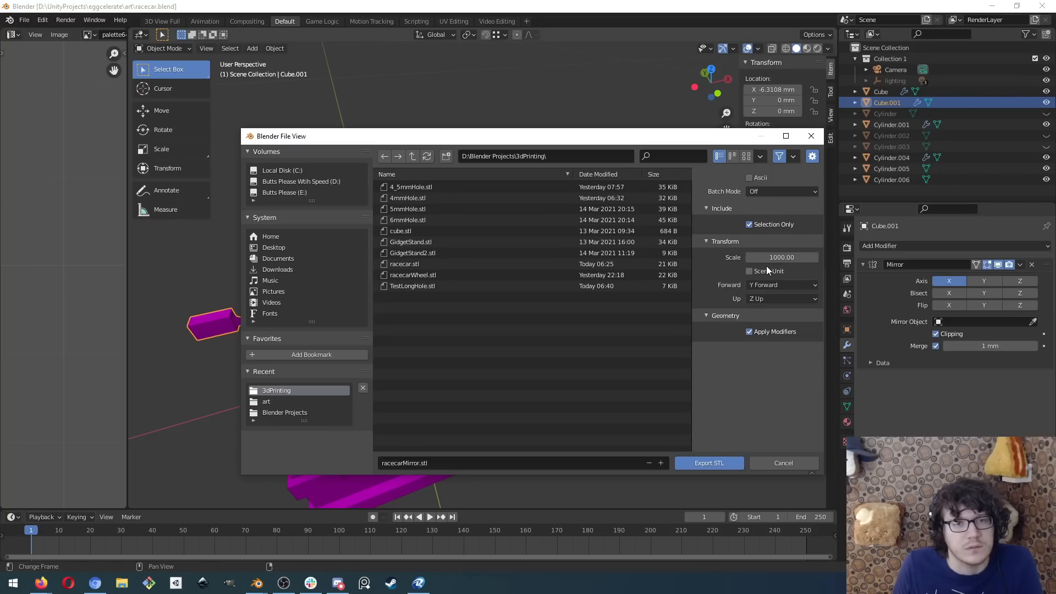
{"action": "left_click", "coordinate": [716, 465]}
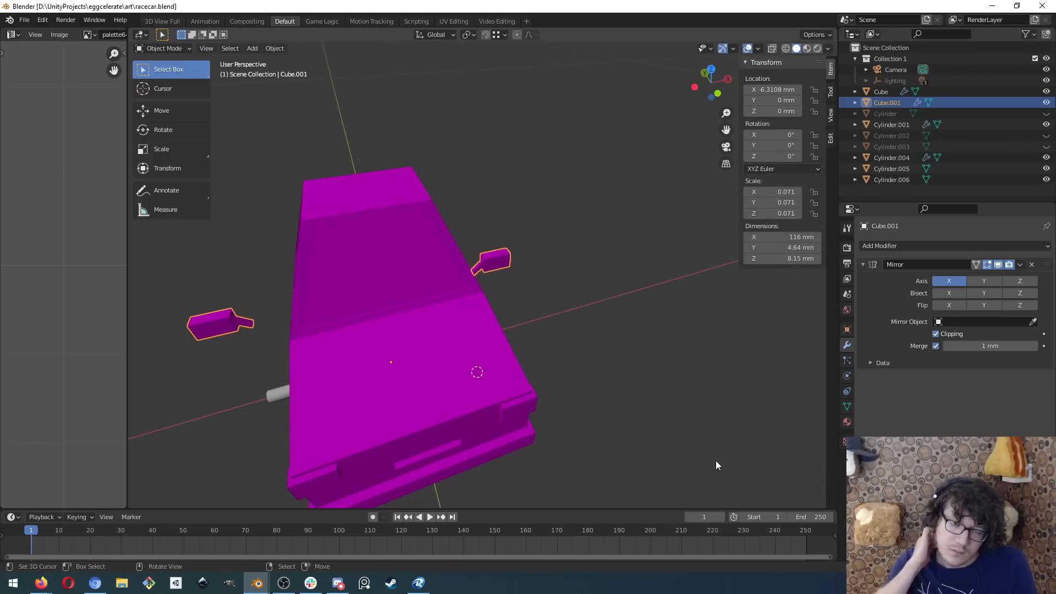
- Switch to Qidi Print, remove the racecar model from the build plate and load racecarMirror.stl
{"action": "left_click", "coordinate": [421, 585]}
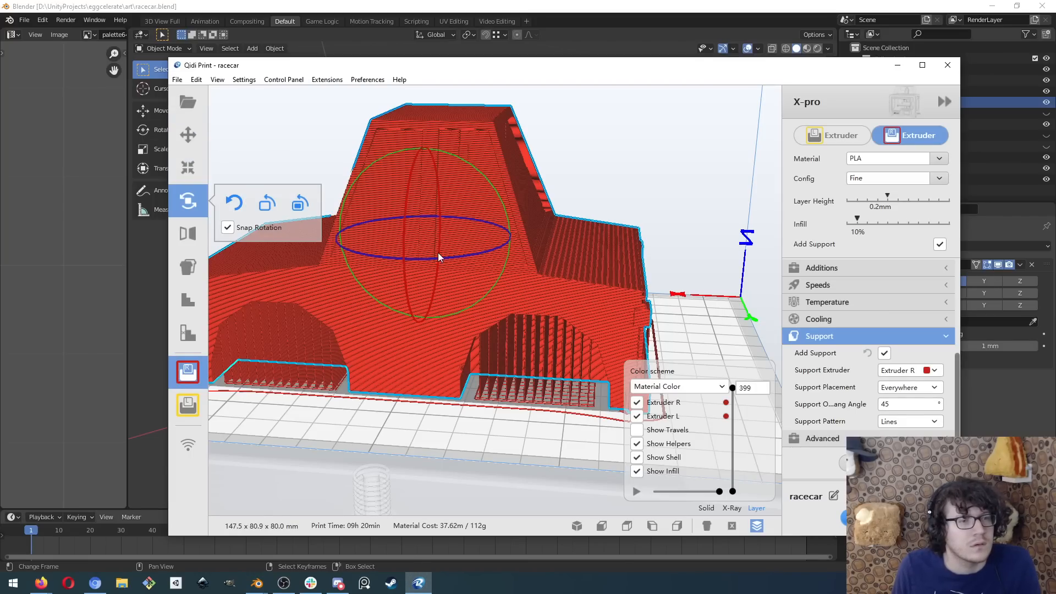
{"action": "key", "text": "Delete"}
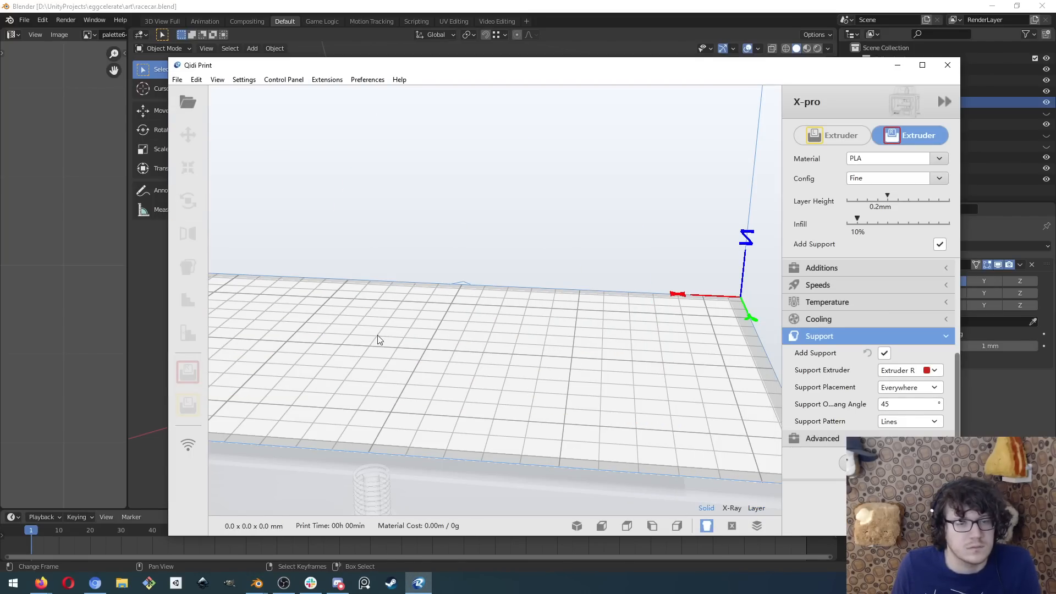
{"action": "left_click", "coordinate": [187, 102]}
{"action": "double_click", "coordinate": [347, 246]}
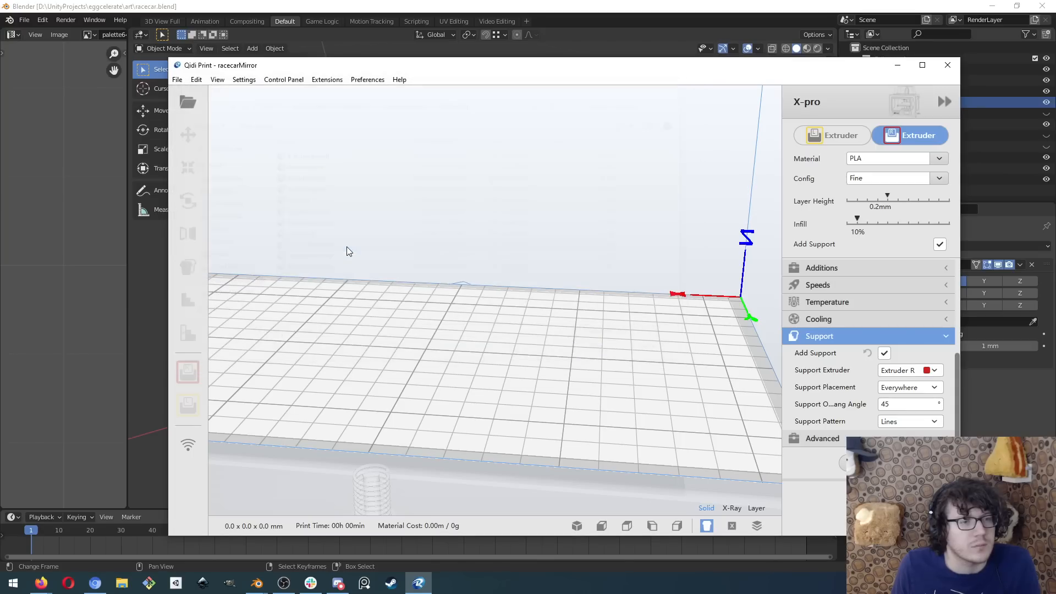
{"action": "middle_click_drag", "start_coordinate": [297, 321], "coordinate": [447, 348]}
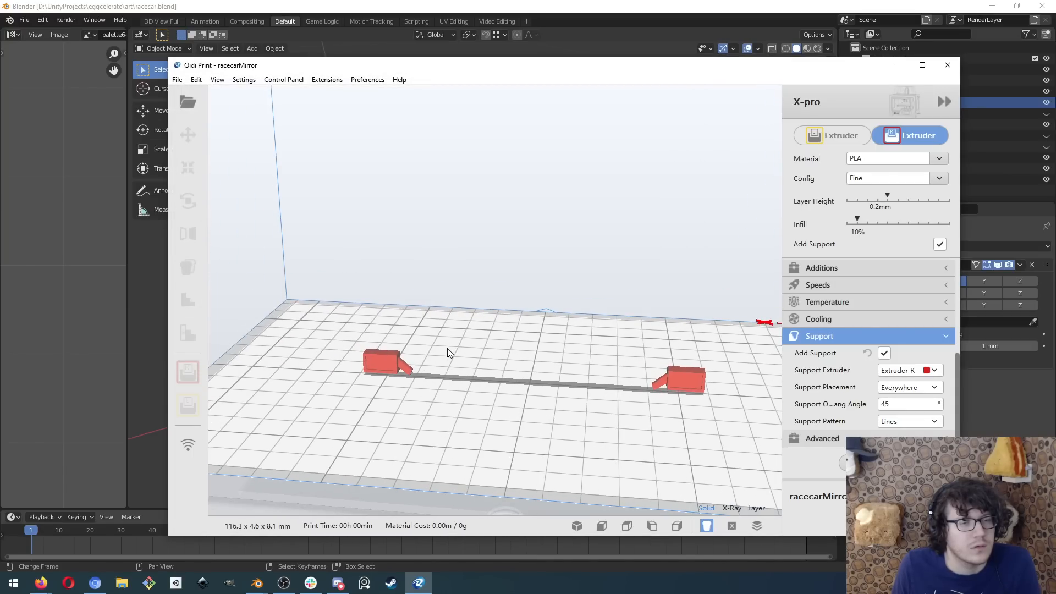
{"action": "scroll", "coordinate": [437, 370], "scroll_direction": "up", "scroll_amount": 3}
{"action": "scroll", "coordinate": [378, 380], "scroll_direction": "down", "scroll_amount": 4}
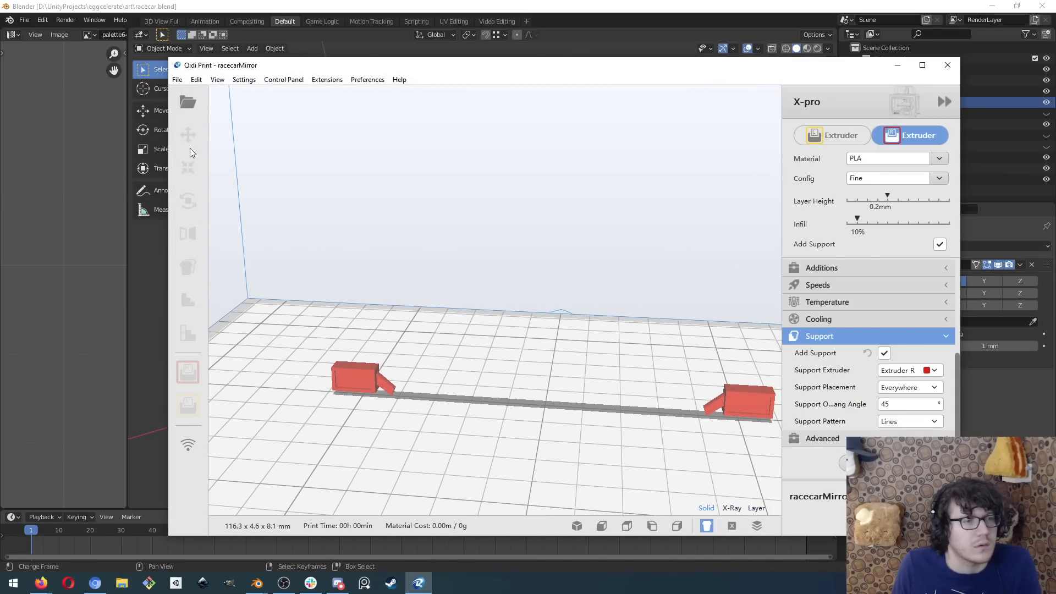
- Rotate the mirrors model a quarter turn about its lengthwise axis so the mirrors lie flat on the build plate
{"action": "left_click", "coordinate": [345, 371]}
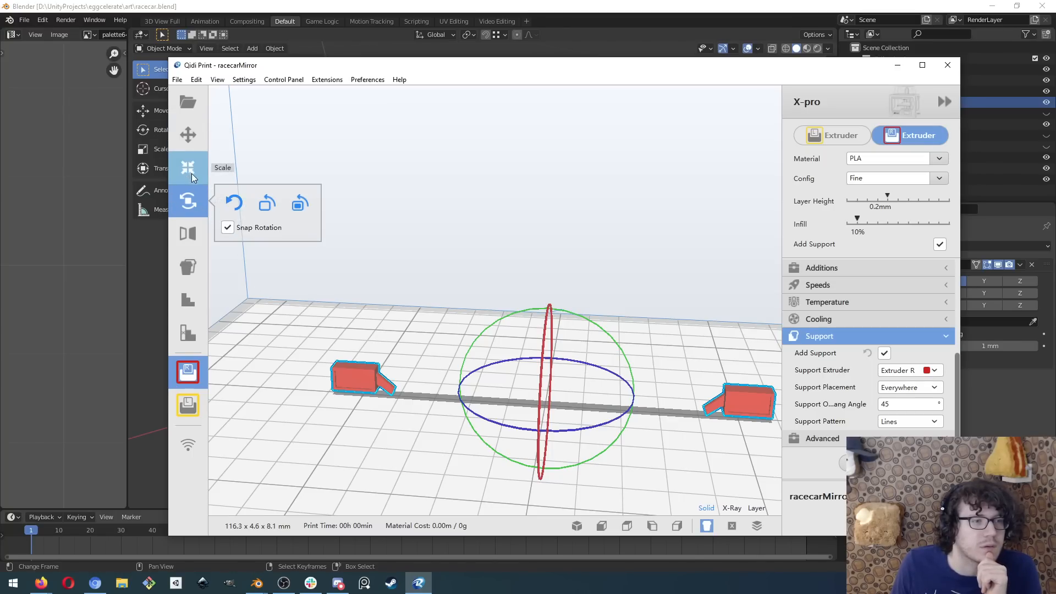
{"action": "left_click", "coordinate": [191, 210]}
{"action": "left_click", "coordinate": [188, 203]}
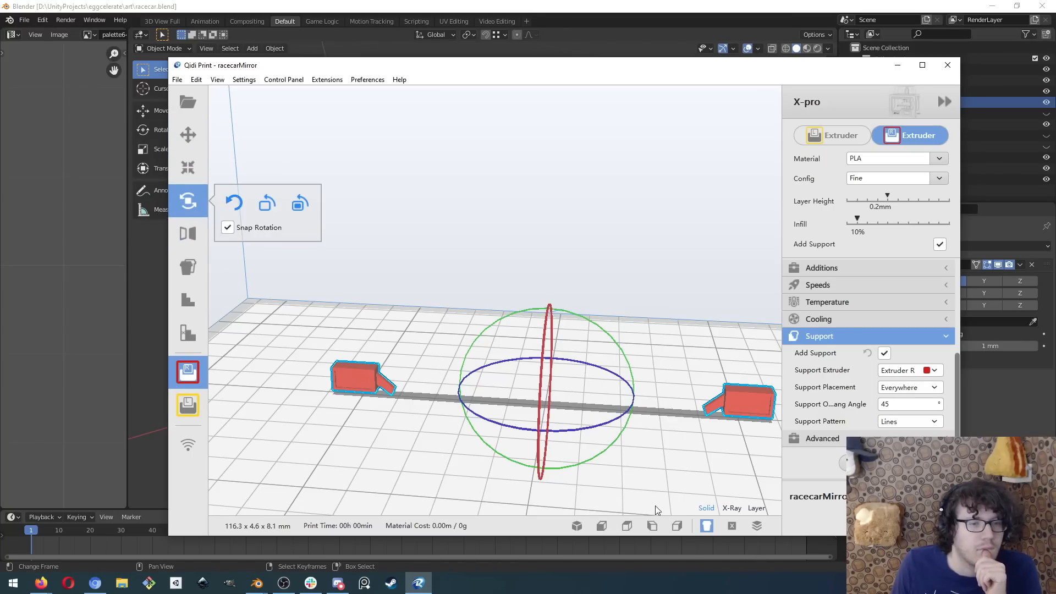
{"action": "left_click_drag", "start_coordinate": [537, 454], "coordinate": [543, 285]}
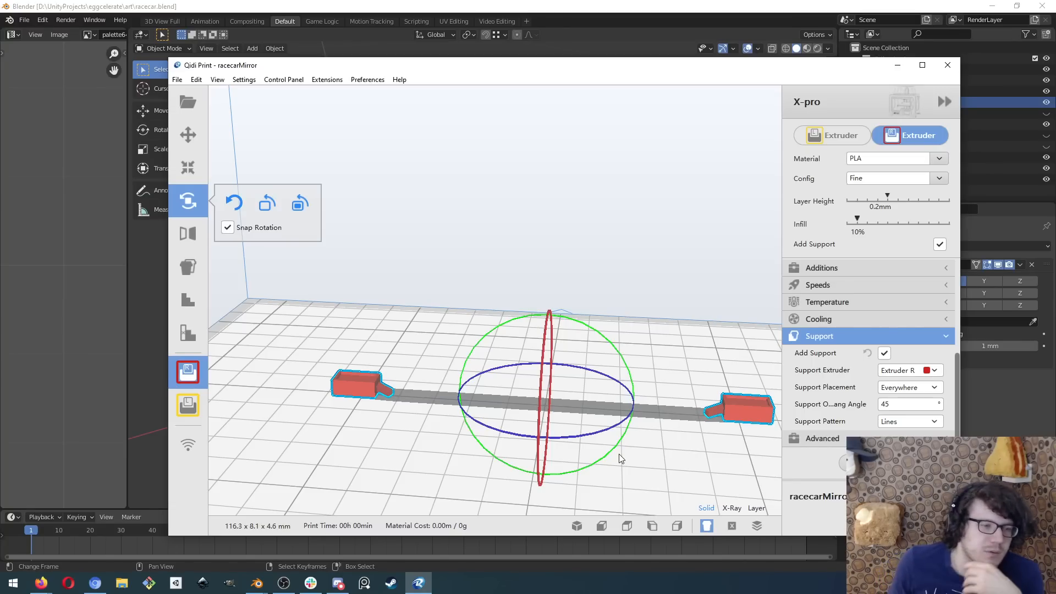
{"action": "scroll", "coordinate": [619, 454], "scroll_direction": "up", "scroll_amount": 1}
- Switch to a blank Paint canvas by running mspaint
{"action": "left_click", "coordinate": [8, 581]}
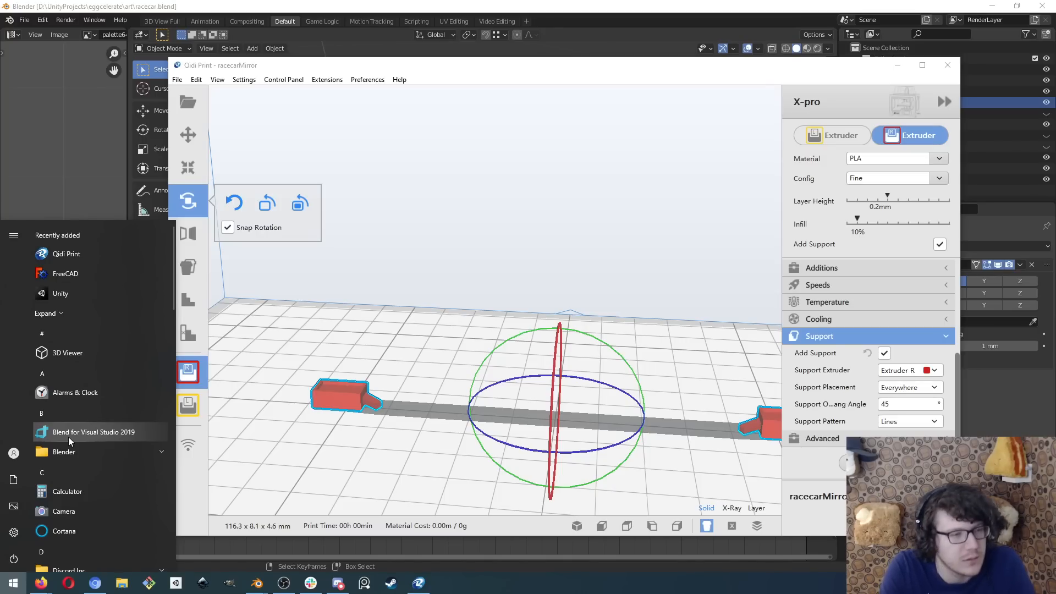
{"action": "key", "text": "super+r"}
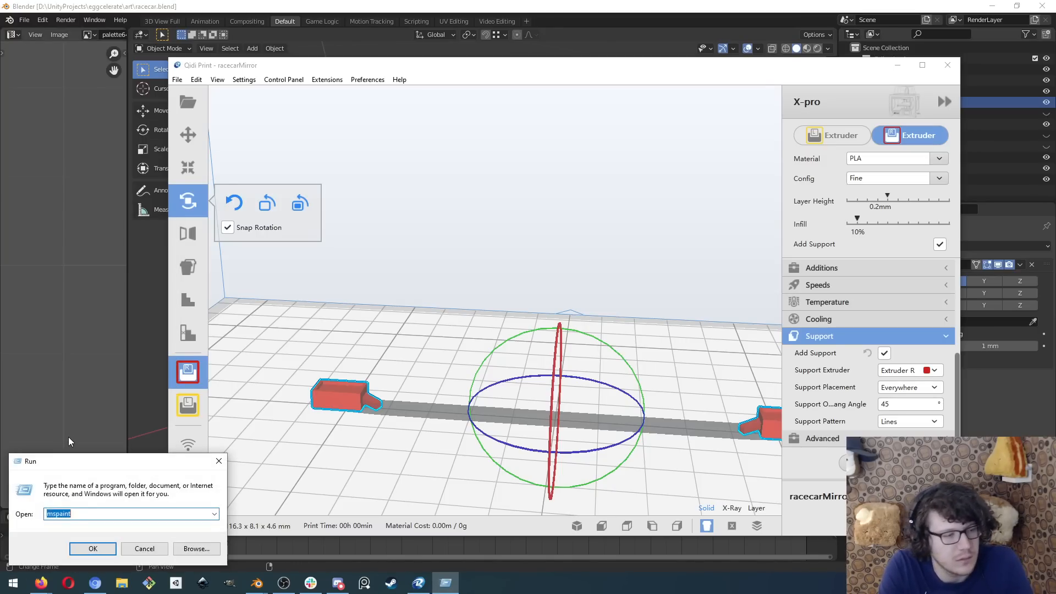
{"action": "type", "text": "mspaint"}
{"action": "key", "text": "Return"}
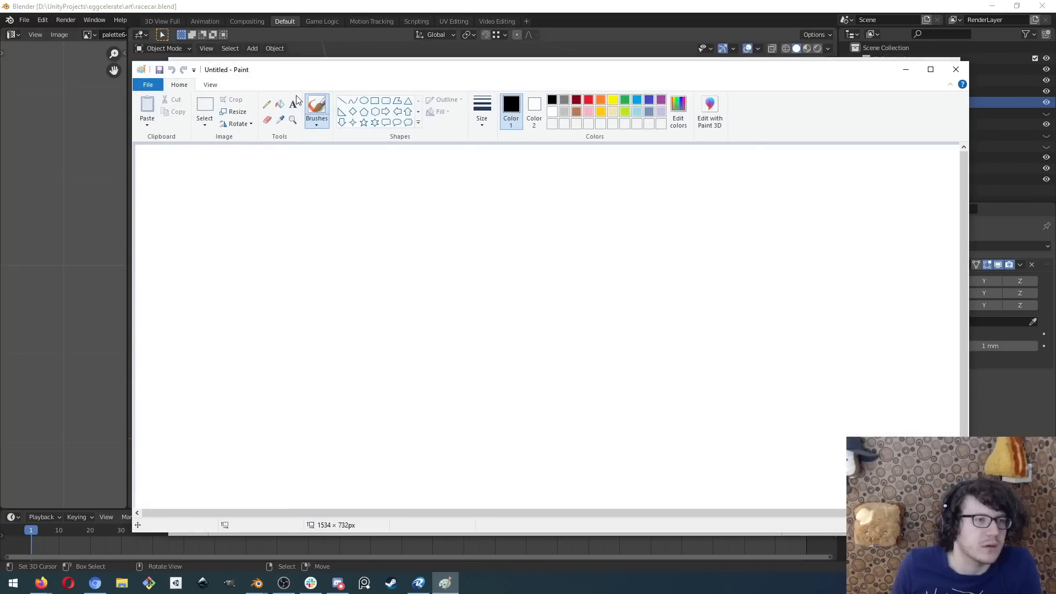
- Handwrite the heading "enum dir" with the brush and list "up", "down", "left" and "right" beneath it
{"action": "left_click", "coordinate": [318, 108]}
{"action": "mouse_move", "coordinate": [231, 182]}
{"action": "left_mouse_down"}
{"action": "mouse_move", "coordinate": [220, 197]}
{"action": "mouse_move", "coordinate": [234, 193]}
{"action": "mouse_move", "coordinate": [237, 205]}
{"action": "mouse_move", "coordinate": [263, 181]}
{"action": "mouse_move", "coordinate": [278, 197]}
{"action": "mouse_move", "coordinate": [331, 167]}
{"action": "left_mouse_up"}
{"action": "mouse_move", "coordinate": [342, 177]}
{"action": "left_mouse_down"}
{"action": "mouse_move", "coordinate": [342, 190]}
{"action": "mouse_move", "coordinate": [354, 174]}
{"action": "left_mouse_up"}
{"action": "mouse_move", "coordinate": [188, 242]}
{"action": "left_mouse_down"}
{"action": "mouse_move", "coordinate": [216, 252]}
{"action": "mouse_move", "coordinate": [210, 272]}
{"action": "left_mouse_up"}
{"action": "mouse_move", "coordinate": [228, 271]}
{"action": "left_mouse_down"}
{"action": "mouse_move", "coordinate": [250, 240]}
{"action": "mouse_move", "coordinate": [198, 329]}
{"action": "mouse_move", "coordinate": [228, 300]}
{"action": "mouse_move", "coordinate": [290, 329]}
{"action": "left_mouse_up"}
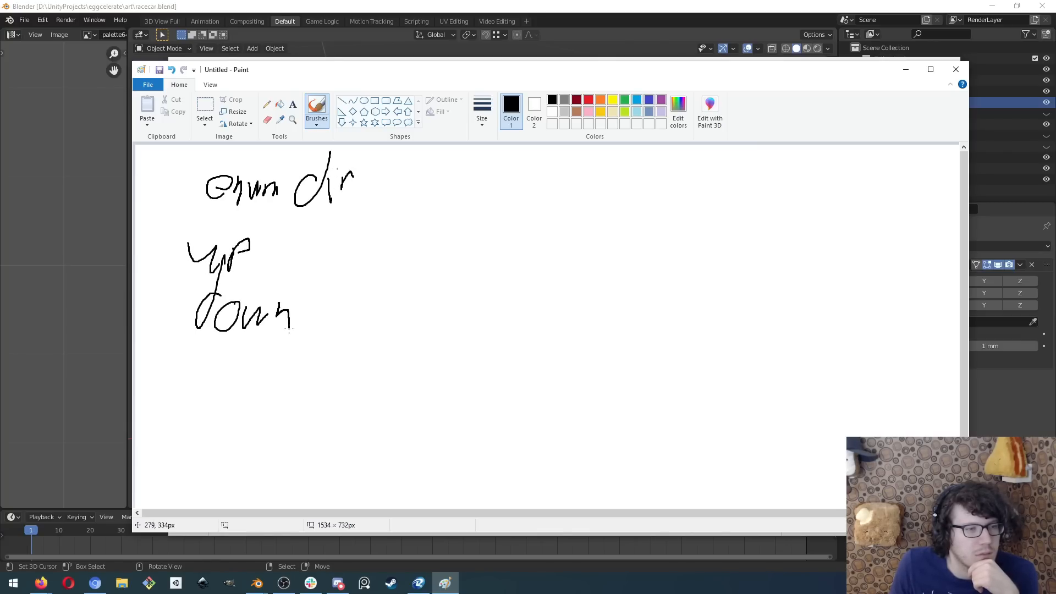
{"action": "left_click_drag", "start_coordinate": [210, 357], "coordinate": [209, 377]}
{"action": "mouse_move", "coordinate": [248, 367]}
{"action": "left_mouse_down"}
{"action": "mouse_move", "coordinate": [238, 381]}
{"action": "mouse_move", "coordinate": [258, 375]}
{"action": "left_mouse_up"}
{"action": "left_click_drag", "start_coordinate": [253, 365], "coordinate": [277, 374]}
{"action": "left_click_drag", "start_coordinate": [266, 367], "coordinate": [287, 364]}
{"action": "left_click_drag", "start_coordinate": [201, 424], "coordinate": [231, 405]}
{"action": "mouse_move", "coordinate": [236, 414]}
{"action": "left_mouse_down"}
{"action": "mouse_move", "coordinate": [235, 427]}
{"action": "mouse_move", "coordinate": [258, 419]}
{"action": "mouse_move", "coordinate": [231, 450]}
{"action": "left_mouse_up"}
{"action": "mouse_move", "coordinate": [281, 399]}
{"action": "left_mouse_down"}
{"action": "mouse_move", "coordinate": [277, 436]}
{"action": "mouse_move", "coordinate": [303, 431]}
{"action": "left_mouse_up"}
{"action": "left_click_drag", "start_coordinate": [277, 418], "coordinate": [298, 411]}
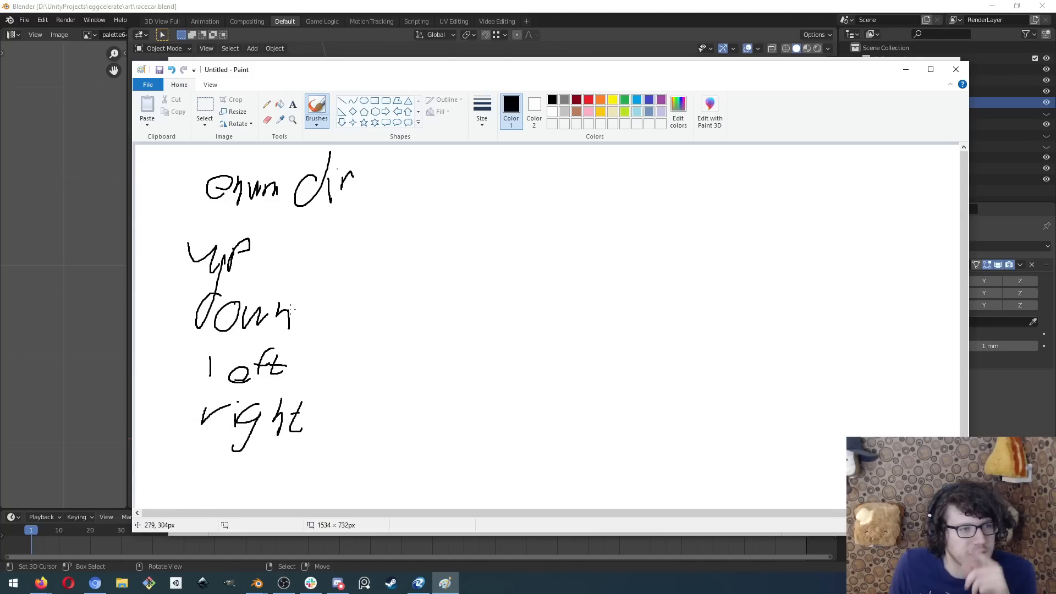
- Handwrite "vector (0, 1)" beside the word "up" and "(1, 0)" beside "down"
{"action": "mouse_move", "coordinate": [304, 246]}
{"action": "left_mouse_down"}
{"action": "mouse_move", "coordinate": [309, 258]}
{"action": "mouse_move", "coordinate": [328, 246]}
{"action": "mouse_move", "coordinate": [342, 271]}
{"action": "left_mouse_up"}
{"action": "mouse_move", "coordinate": [353, 232]}
{"action": "left_mouse_down"}
{"action": "mouse_move", "coordinate": [362, 269]}
{"action": "mouse_move", "coordinate": [390, 248]}
{"action": "mouse_move", "coordinate": [351, 272]}
{"action": "mouse_move", "coordinate": [380, 256]}
{"action": "left_mouse_up"}
{"action": "mouse_move", "coordinate": [392, 256]}
{"action": "left_mouse_down"}
{"action": "mouse_move", "coordinate": [391, 269]}
{"action": "mouse_move", "coordinate": [405, 255]}
{"action": "left_mouse_up"}
{"action": "mouse_move", "coordinate": [445, 236]}
{"action": "left_mouse_down"}
{"action": "mouse_move", "coordinate": [428, 276]}
{"action": "mouse_move", "coordinate": [444, 254]}
{"action": "mouse_move", "coordinate": [451, 281]}
{"action": "mouse_move", "coordinate": [475, 268]}
{"action": "left_mouse_up"}
{"action": "left_click_drag", "start_coordinate": [482, 231], "coordinate": [488, 281]}
{"action": "left_click_drag", "start_coordinate": [405, 303], "coordinate": [406, 315]}
{"action": "mouse_move", "coordinate": [423, 320]}
{"action": "left_mouse_down"}
{"action": "mouse_move", "coordinate": [417, 330]}
{"action": "mouse_move", "coordinate": [447, 309]}
{"action": "left_mouse_up"}
{"action": "mouse_move", "coordinate": [452, 300]}
{"action": "left_mouse_down"}
{"action": "mouse_move", "coordinate": [459, 315]}
{"action": "mouse_move", "coordinate": [429, 332]}
{"action": "left_mouse_up"}
- Handwrite "(-1, 0)" beside "left" and "(1, 0)" beside "right", and correct the vector beside "down" to "(0, -1)"
{"action": "mouse_move", "coordinate": [400, 299]}
{"action": "left_mouse_down"}
{"action": "mouse_move", "coordinate": [380, 377]}
{"action": "mouse_move", "coordinate": [407, 366]}
{"action": "left_mouse_up"}
{"action": "left_click_drag", "start_coordinate": [413, 370], "coordinate": [409, 381]}
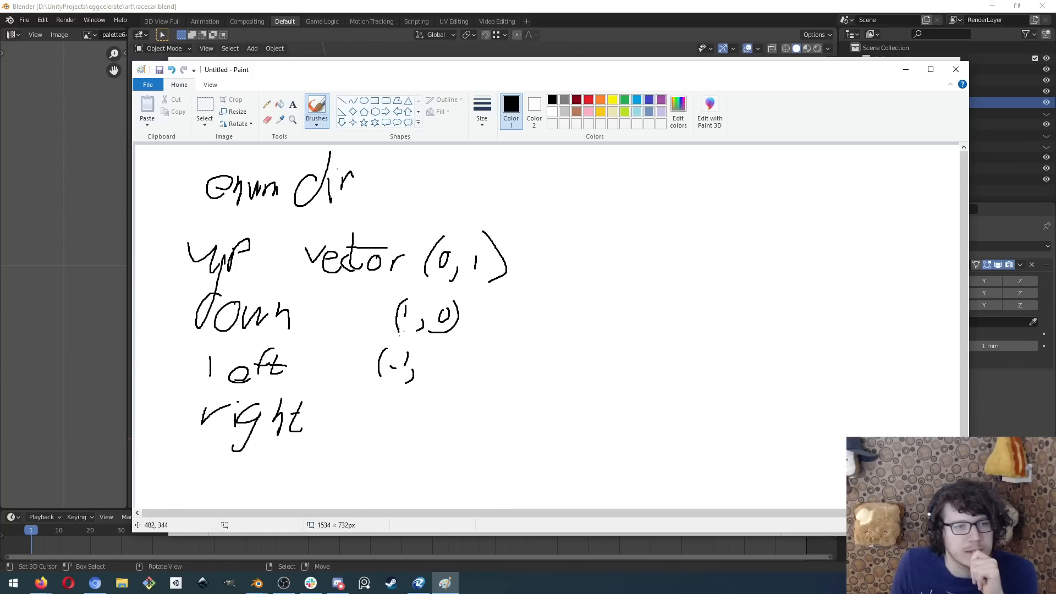
{"action": "mouse_move", "coordinate": [415, 307]}
{"action": "left_mouse_down"}
{"action": "mouse_move", "coordinate": [406, 325]}
{"action": "mouse_move", "coordinate": [416, 306]}
{"action": "mouse_move", "coordinate": [440, 321]}
{"action": "mouse_move", "coordinate": [439, 360]}
{"action": "mouse_move", "coordinate": [439, 350]}
{"action": "left_mouse_up"}
{"action": "mouse_move", "coordinate": [444, 345]}
{"action": "left_mouse_down"}
{"action": "mouse_move", "coordinate": [451, 365]}
{"action": "mouse_move", "coordinate": [426, 403]}
{"action": "mouse_move", "coordinate": [390, 419]}
{"action": "left_mouse_up"}
{"action": "left_click_drag", "start_coordinate": [401, 423], "coordinate": [397, 439]}
{"action": "left_click_drag", "start_coordinate": [429, 404], "coordinate": [399, 439]}
{"action": "left_click_drag", "start_coordinate": [386, 394], "coordinate": [373, 454]}
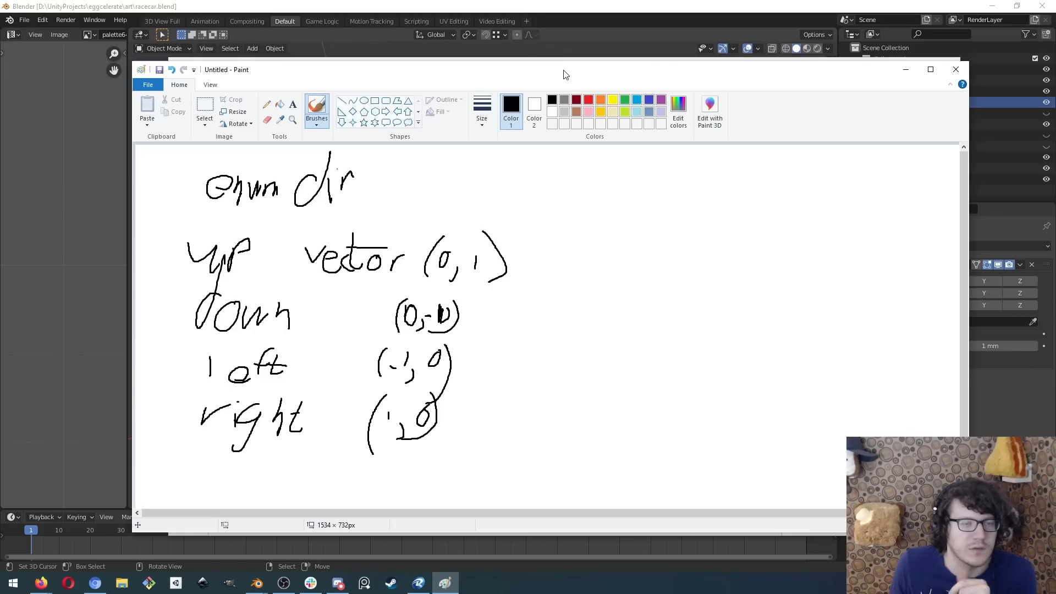
- Handwrite a column of opposite directions: "Down" beside up, "up" beside down, "right" beside left and "left" beside right
{"action": "mouse_move", "coordinate": [583, 239]}
{"action": "left_mouse_down"}
{"action": "mouse_move", "coordinate": [603, 242]}
{"action": "mouse_move", "coordinate": [592, 266]}
{"action": "left_mouse_up"}
{"action": "mouse_move", "coordinate": [645, 253]}
{"action": "left_mouse_down"}
{"action": "mouse_move", "coordinate": [630, 260]}
{"action": "mouse_move", "coordinate": [710, 252]}
{"action": "mouse_move", "coordinate": [736, 271]}
{"action": "left_mouse_up"}
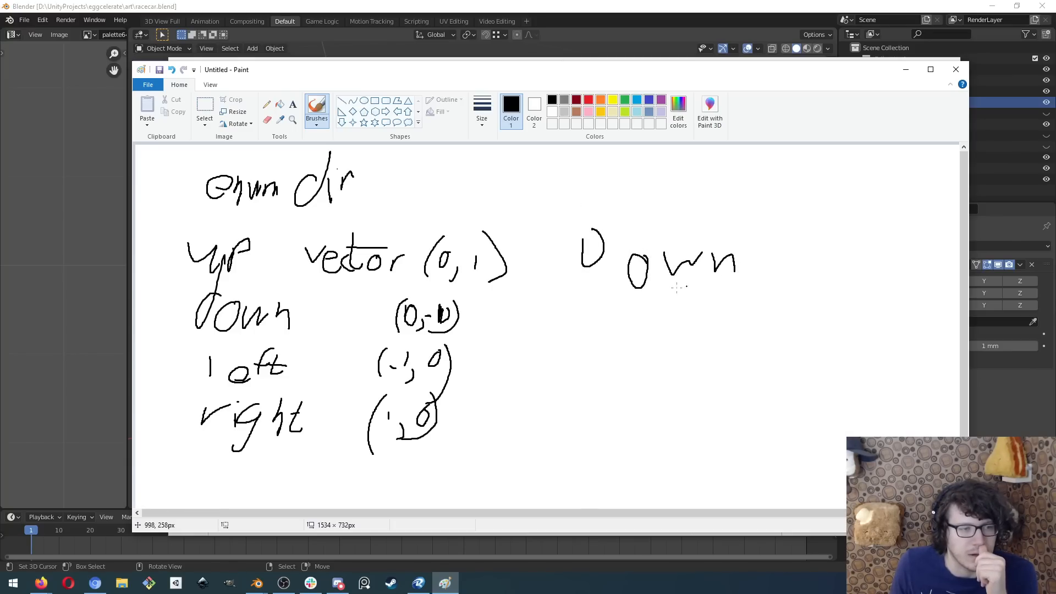
{"action": "mouse_move", "coordinate": [598, 302]}
{"action": "left_mouse_down"}
{"action": "mouse_move", "coordinate": [627, 300]}
{"action": "mouse_move", "coordinate": [631, 327]}
{"action": "left_mouse_up"}
{"action": "left_click_drag", "start_coordinate": [632, 309], "coordinate": [639, 316]}
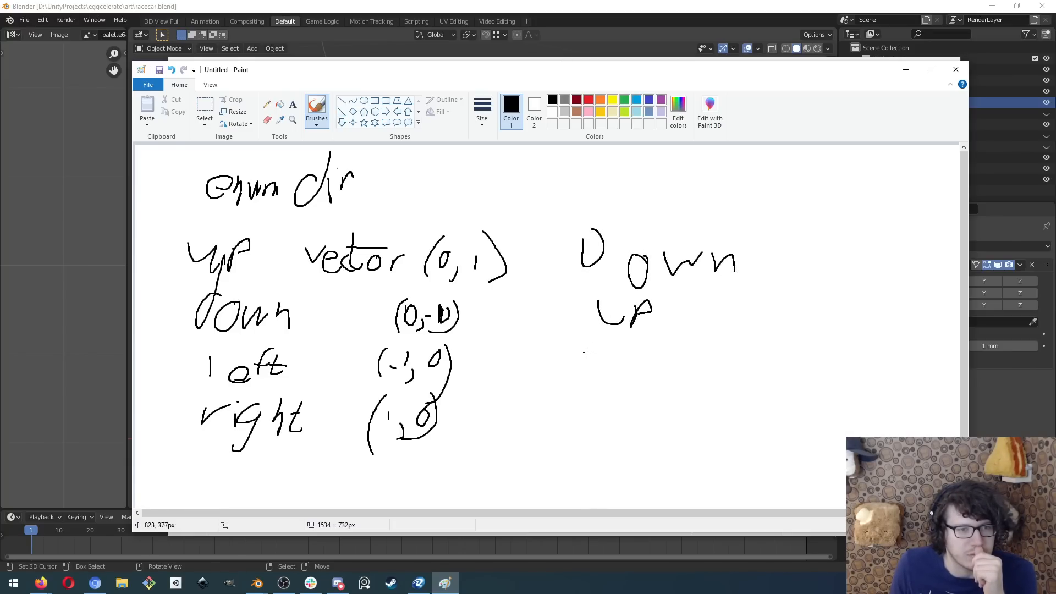
{"action": "mouse_move", "coordinate": [584, 373]}
{"action": "left_mouse_down"}
{"action": "mouse_move", "coordinate": [603, 360]}
{"action": "mouse_move", "coordinate": [617, 377]}
{"action": "mouse_move", "coordinate": [650, 377]}
{"action": "left_mouse_up"}
{"action": "mouse_move", "coordinate": [656, 352]}
{"action": "left_mouse_down"}
{"action": "mouse_move", "coordinate": [668, 377]}
{"action": "mouse_move", "coordinate": [664, 360]}
{"action": "left_mouse_up"}
{"action": "mouse_move", "coordinate": [594, 398]}
{"action": "left_mouse_down"}
{"action": "mouse_move", "coordinate": [590, 422]}
{"action": "mouse_move", "coordinate": [635, 420]}
{"action": "left_mouse_up"}
{"action": "left_click_drag", "start_coordinate": [656, 392], "coordinate": [642, 422]}
{"action": "mouse_move", "coordinate": [637, 409]}
{"action": "left_mouse_down"}
{"action": "mouse_move", "coordinate": [662, 407]}
{"action": "mouse_move", "coordinate": [684, 424]}
{"action": "mouse_move", "coordinate": [696, 406]}
{"action": "left_mouse_up"}
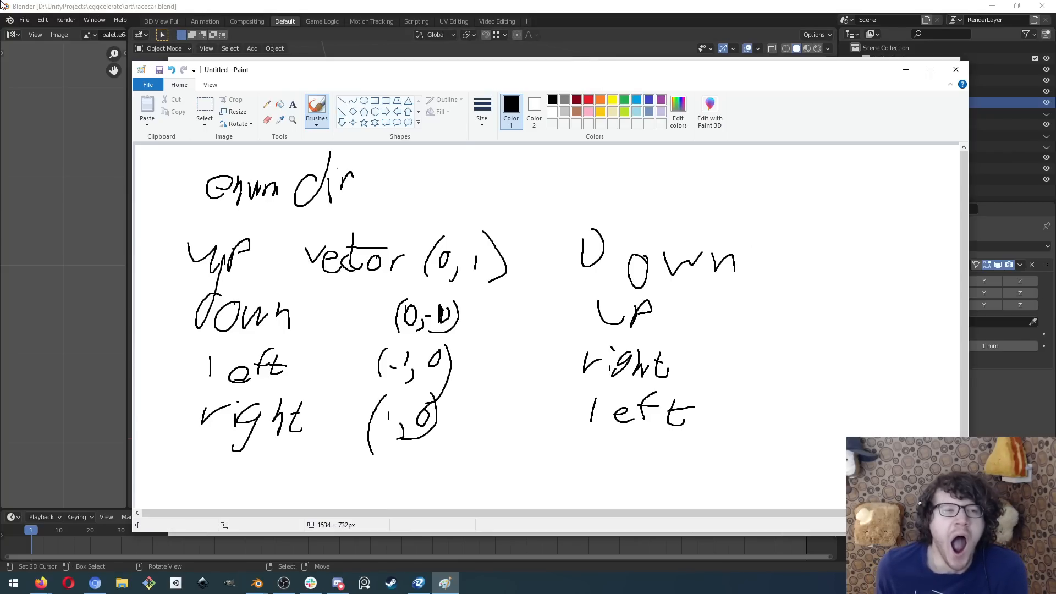
- Switch to Qidi Print and inspect the sliced mirrors in the layer preview, with layers shown up to 22
{"action": "left_click", "coordinate": [446, 5]}
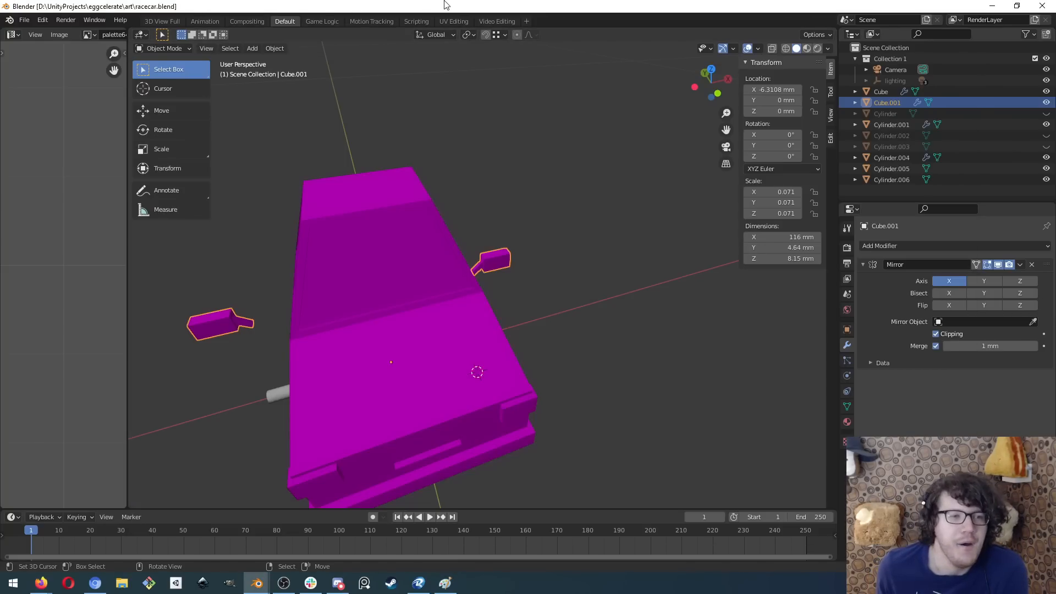
{"action": "left_click", "coordinate": [420, 580]}
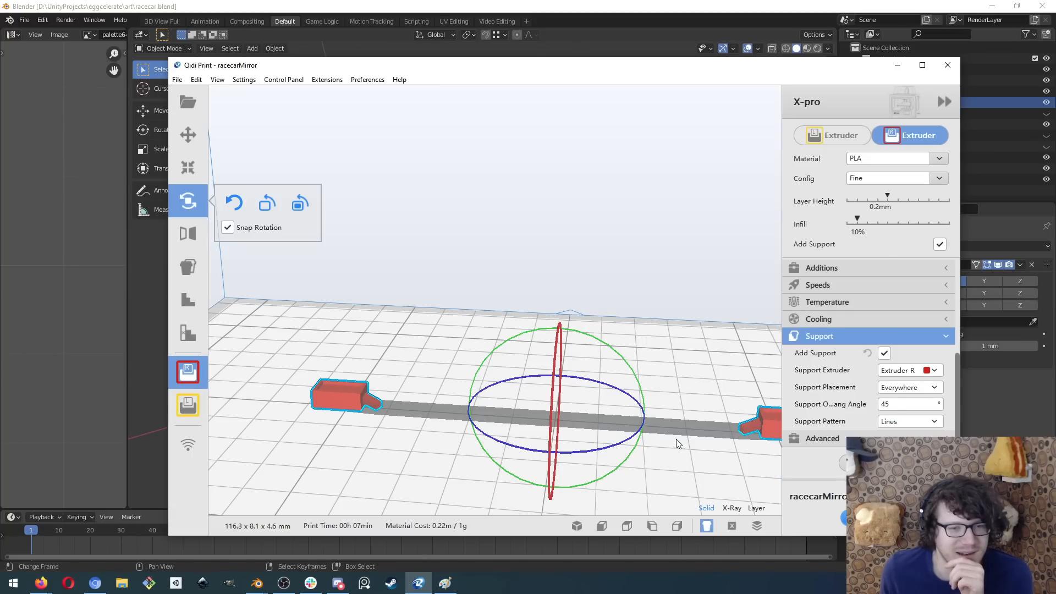
{"action": "middle_click_drag", "start_coordinate": [675, 439], "coordinate": [529, 379]}
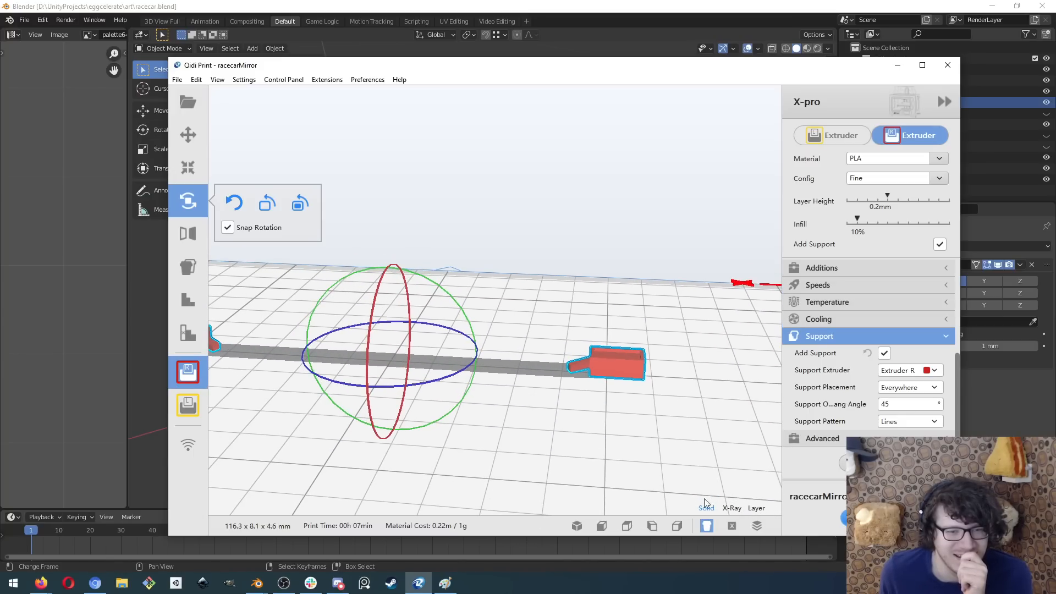
{"action": "left_click", "coordinate": [758, 526]}
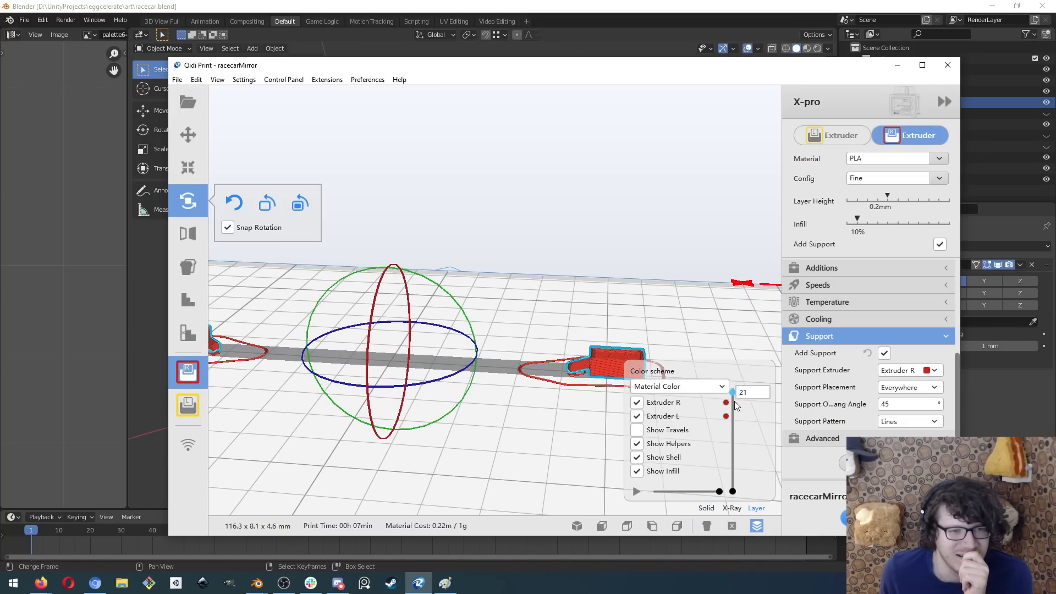
{"action": "mouse_move", "coordinate": [735, 405]}
{"action": "left_mouse_down"}
{"action": "mouse_move", "coordinate": [718, 490]}
{"action": "mouse_move", "coordinate": [727, 388]}
{"action": "left_mouse_up"}
{"action": "right_click_drag", "start_coordinate": [580, 394], "coordinate": [485, 405]}
{"action": "right_click_drag", "start_coordinate": [507, 364], "coordinate": [500, 427]}
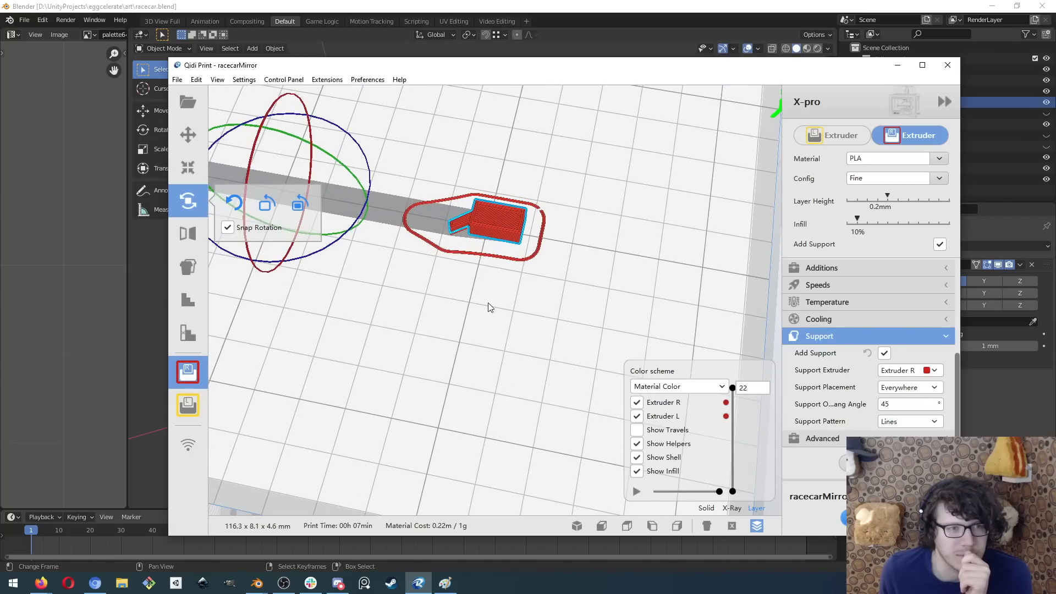
{"action": "right_click_drag", "start_coordinate": [490, 307], "coordinate": [477, 366]}
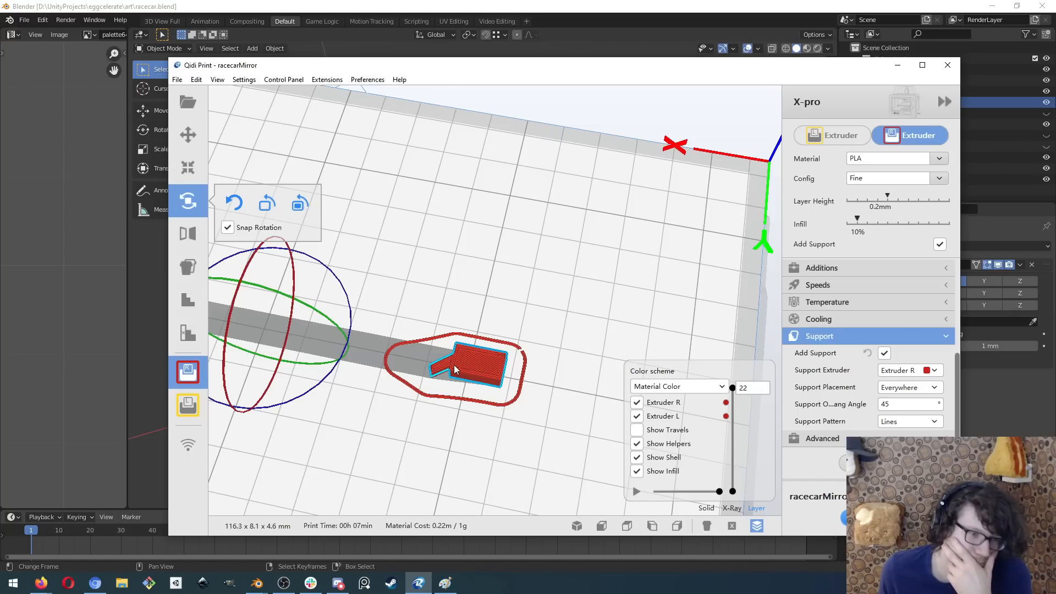
{"action": "right_click_drag", "start_coordinate": [442, 368], "coordinate": [459, 353]}
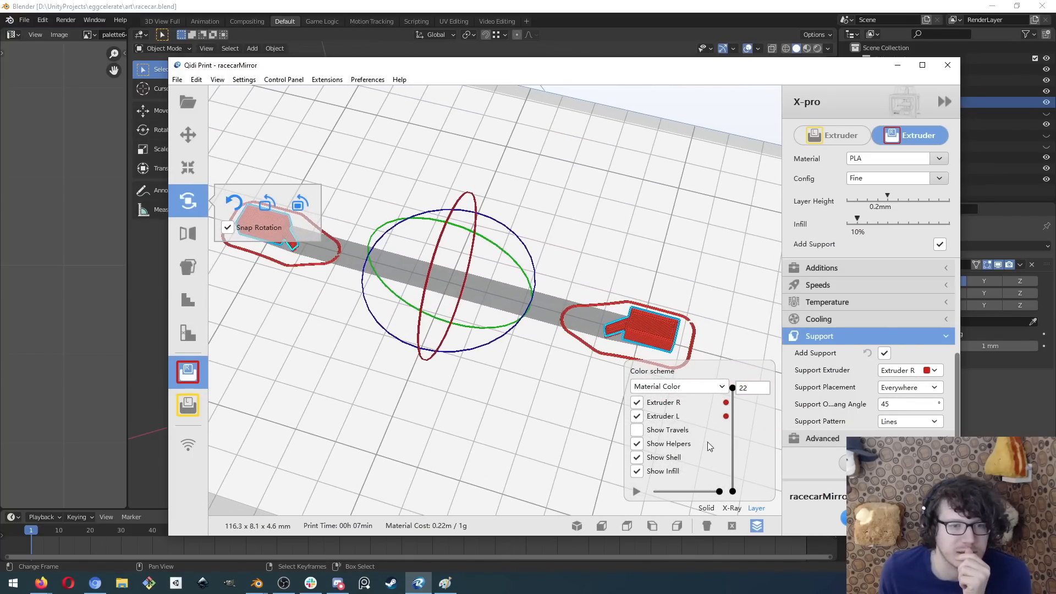
- Run the layer preview of the mirrors down to layer 1 and back up to layer 22
{"action": "left_click_drag", "start_coordinate": [733, 389], "coordinate": [727, 542]}
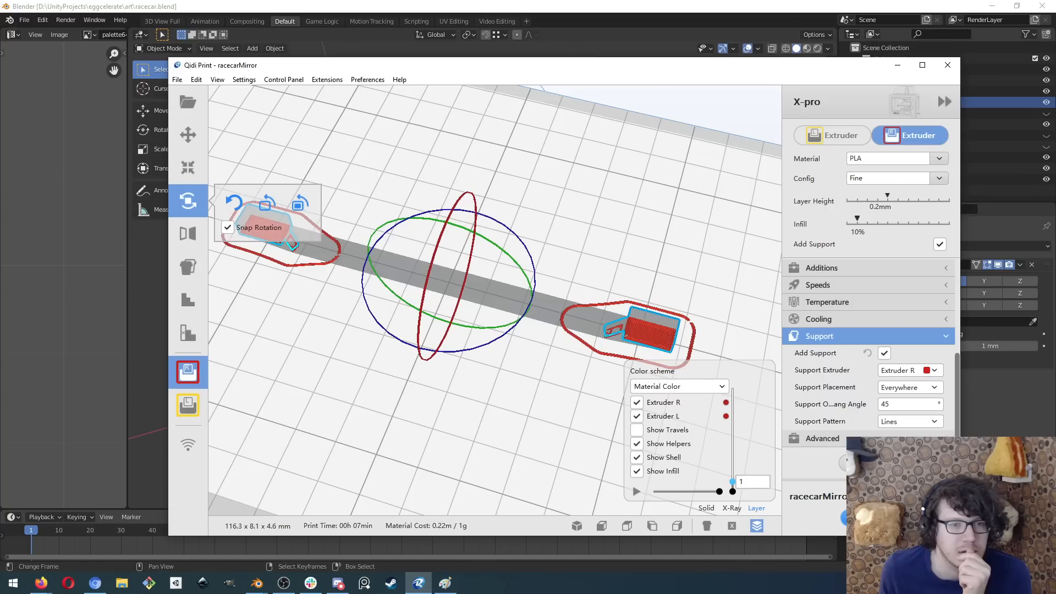
{"action": "left_click_drag", "start_coordinate": [757, 506], "coordinate": [711, 375]}
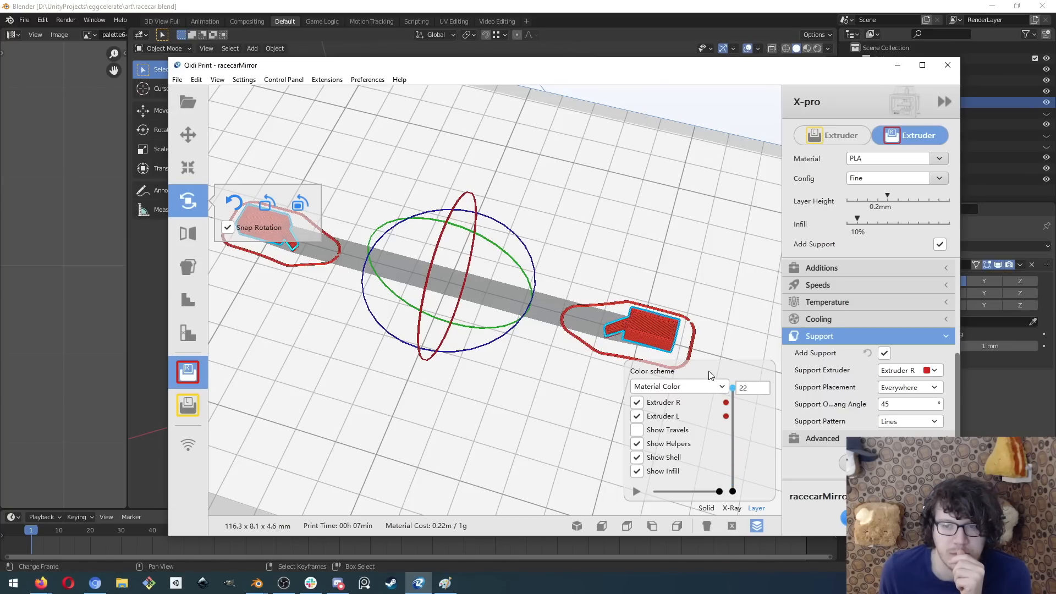
{"action": "left_click_drag", "start_coordinate": [713, 326], "coordinate": [710, 352]}
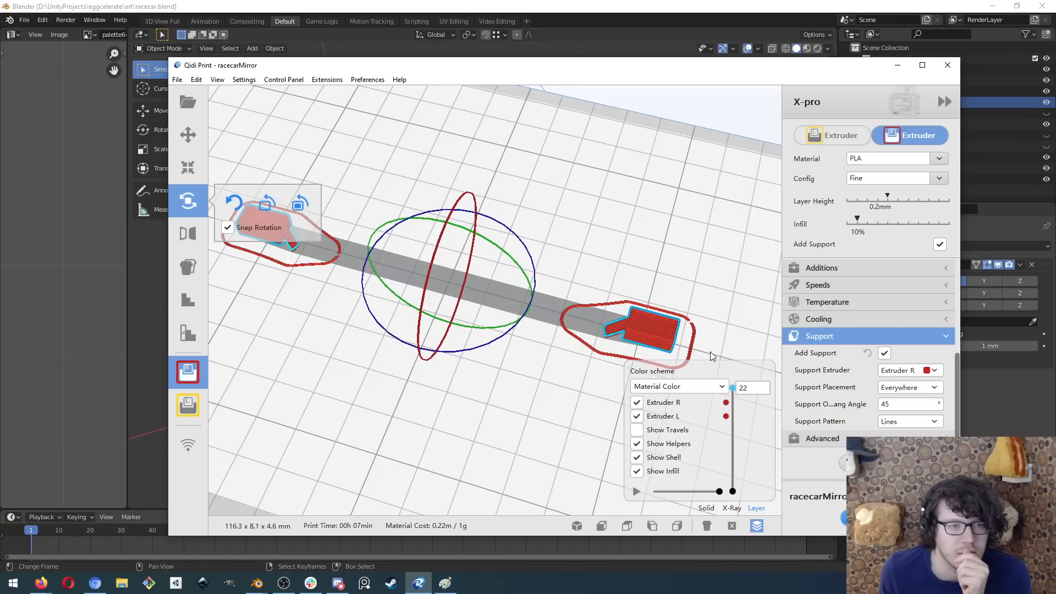
- Switch to Blender and move the side mirrors 29.64 mm up along the global Z axis
{"action": "left_click", "coordinate": [616, 5]}
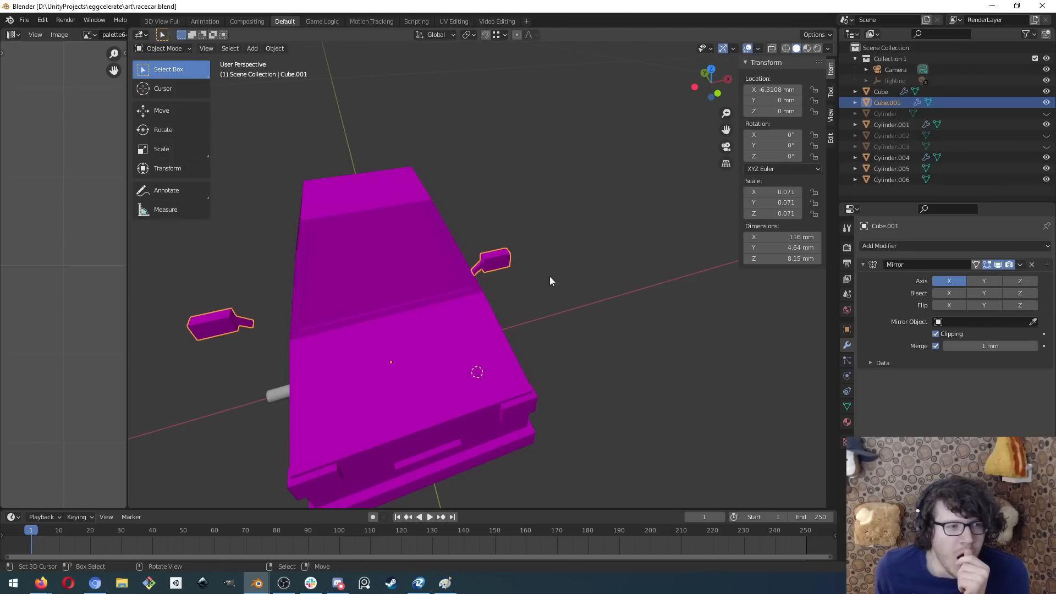
{"action": "right_click", "coordinate": [515, 269]}
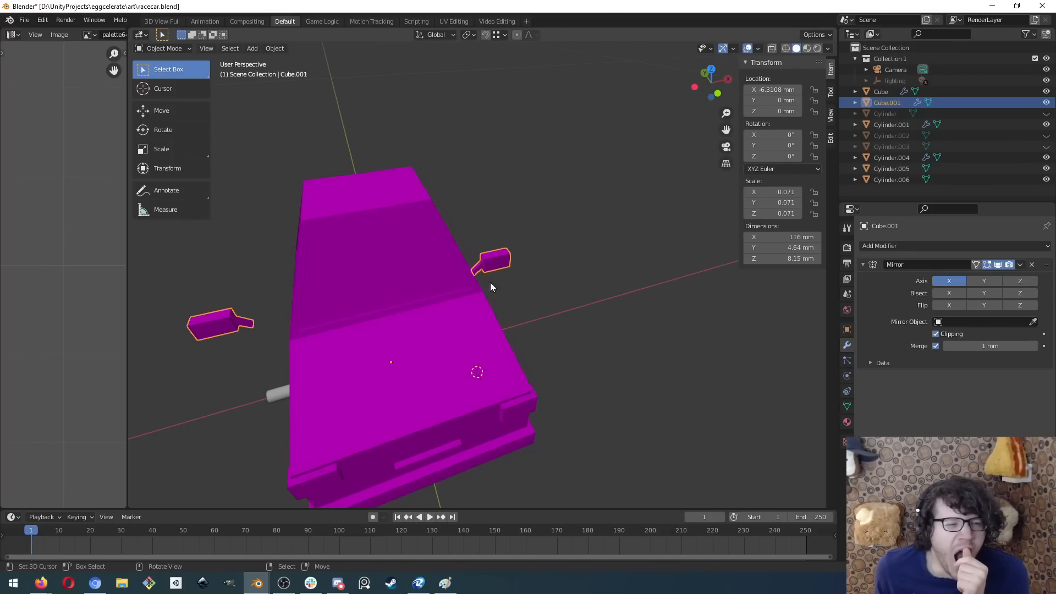
{"action": "left_click", "coordinate": [427, 316]}
{"action": "left_click", "coordinate": [500, 255]}
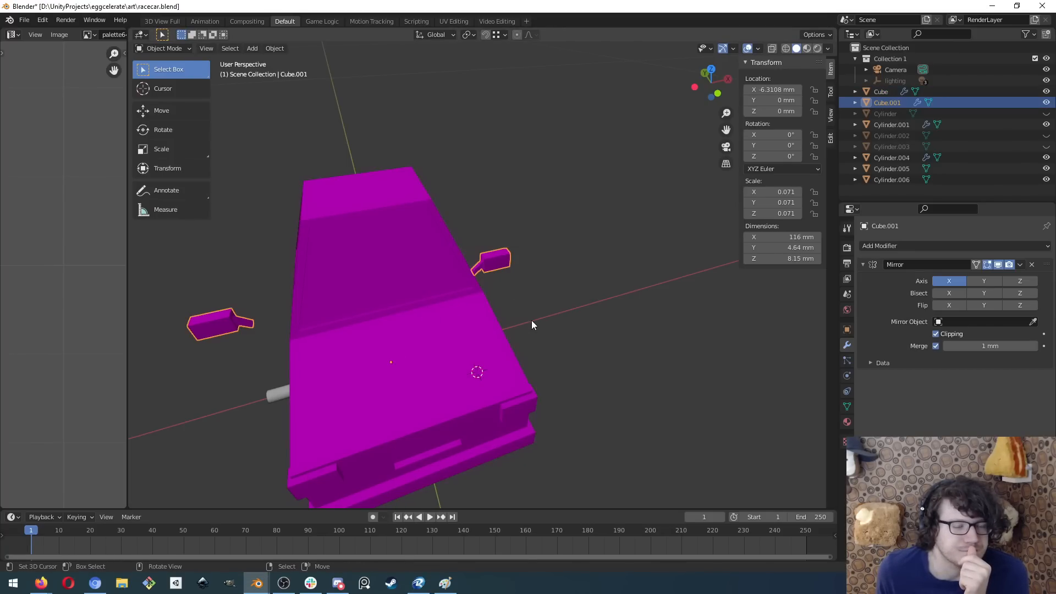
{"action": "mouse_move", "coordinate": [552, 315]}
{"action": "middle_mouse_down"}
{"action": "mouse_move", "coordinate": [431, 308]}
{"action": "mouse_move", "coordinate": [431, 290]}
{"action": "mouse_move", "coordinate": [450, 302]}
{"action": "mouse_move", "coordinate": [538, 299]}
{"action": "middle_mouse_up"}
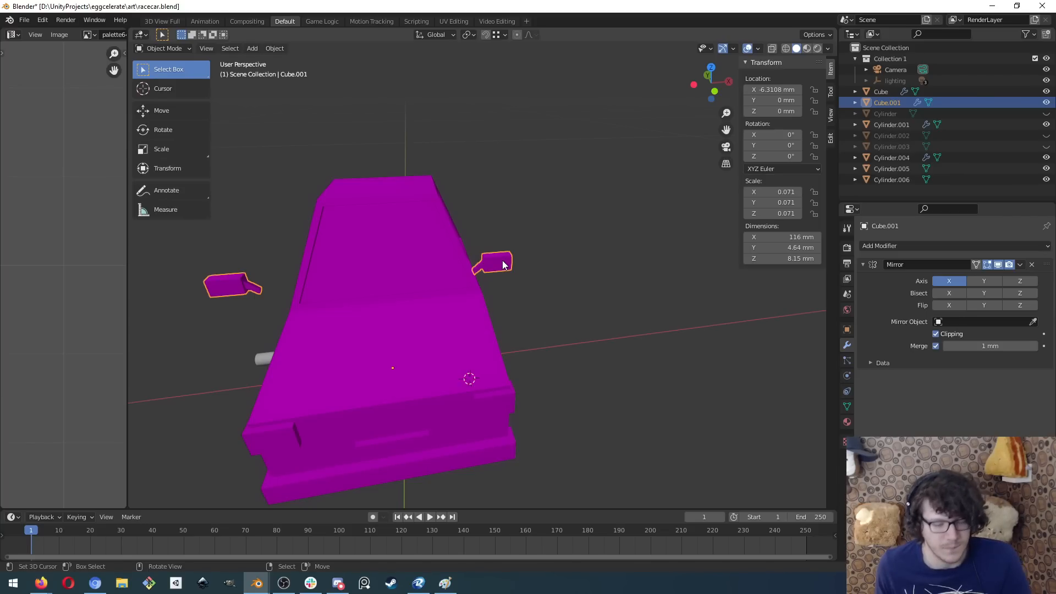
{"action": "key", "text": "g"}
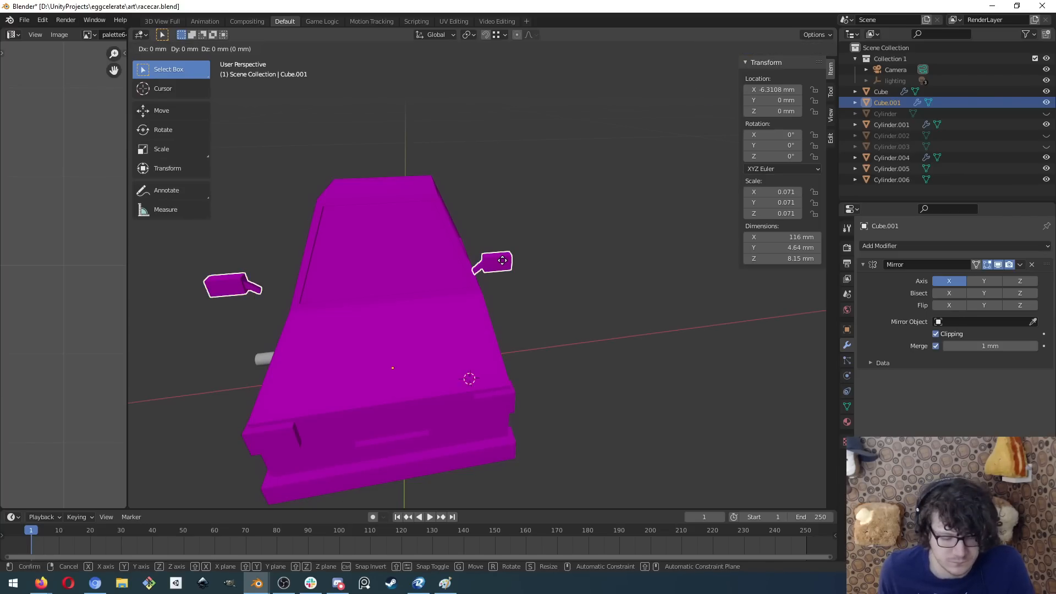
{"action": "key", "text": "z"}
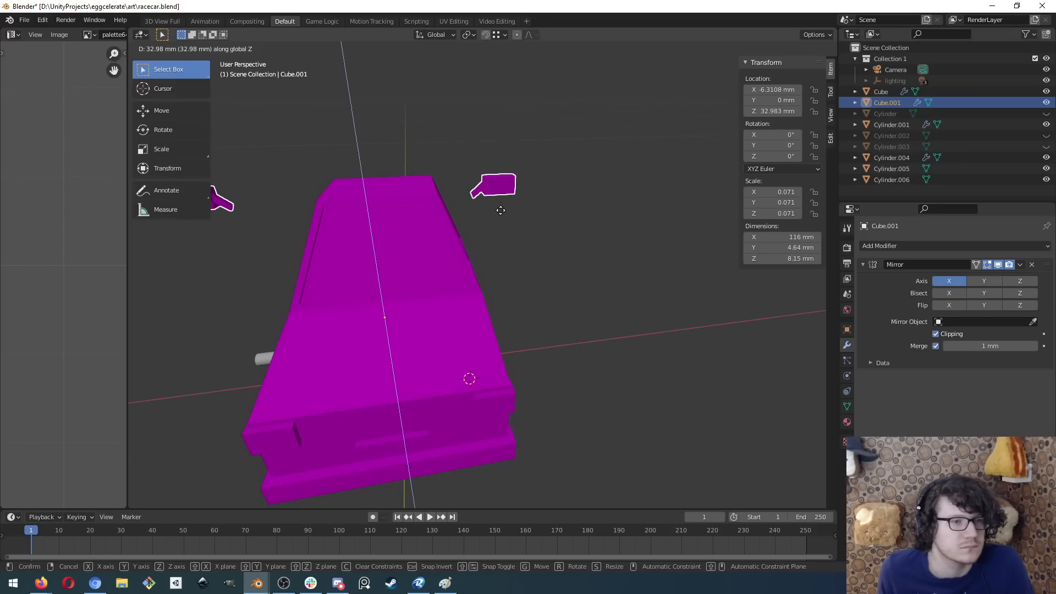
{"action": "left_click", "coordinate": [500, 212]}
{"action": "middle_click_drag", "start_coordinate": [537, 221], "coordinate": [487, 233]}
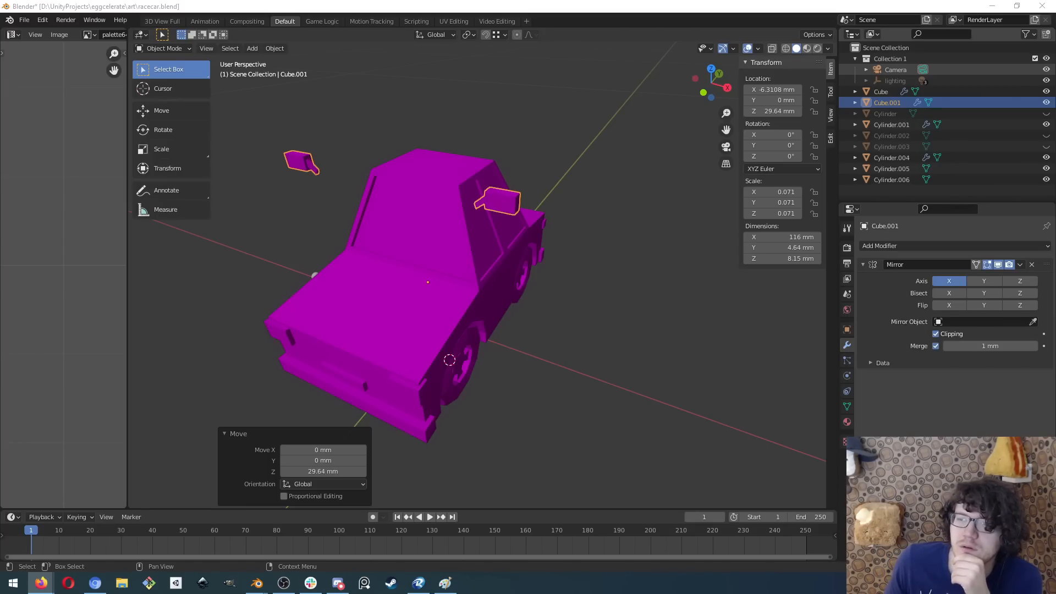
- Switch to Firefox and read the Microsoft Docs page on C# extension methods, from the OrderBy example through the IMyInterface example code
{"action": "key", "text": "alt+Tab"}
{"action": "scroll", "coordinate": [650, 284], "scroll_direction": "down", "scroll_amount": 4}
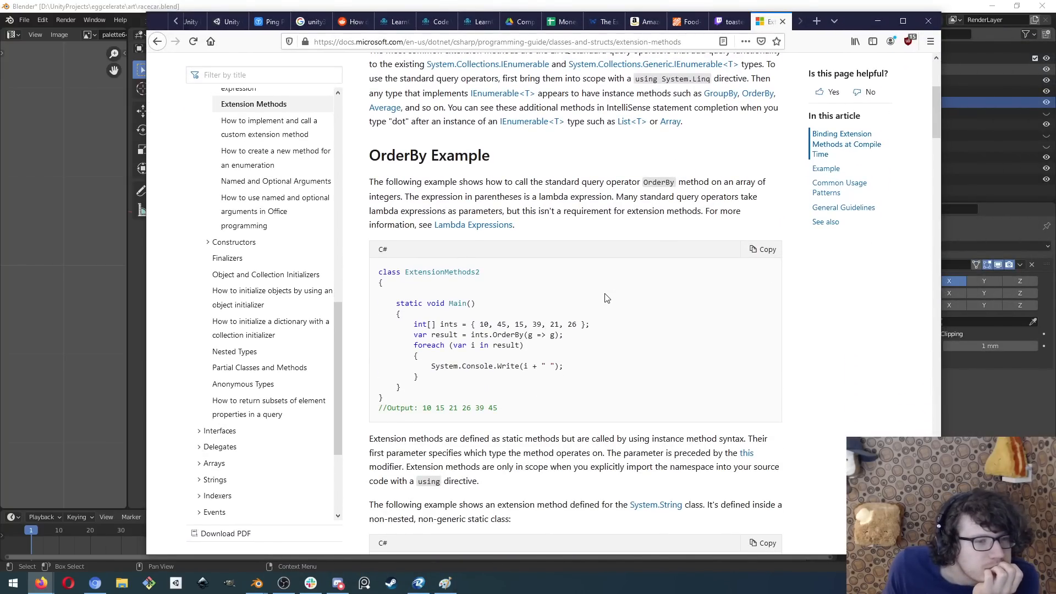
{"action": "scroll", "coordinate": [607, 298], "scroll_direction": "down", "scroll_amount": 5}
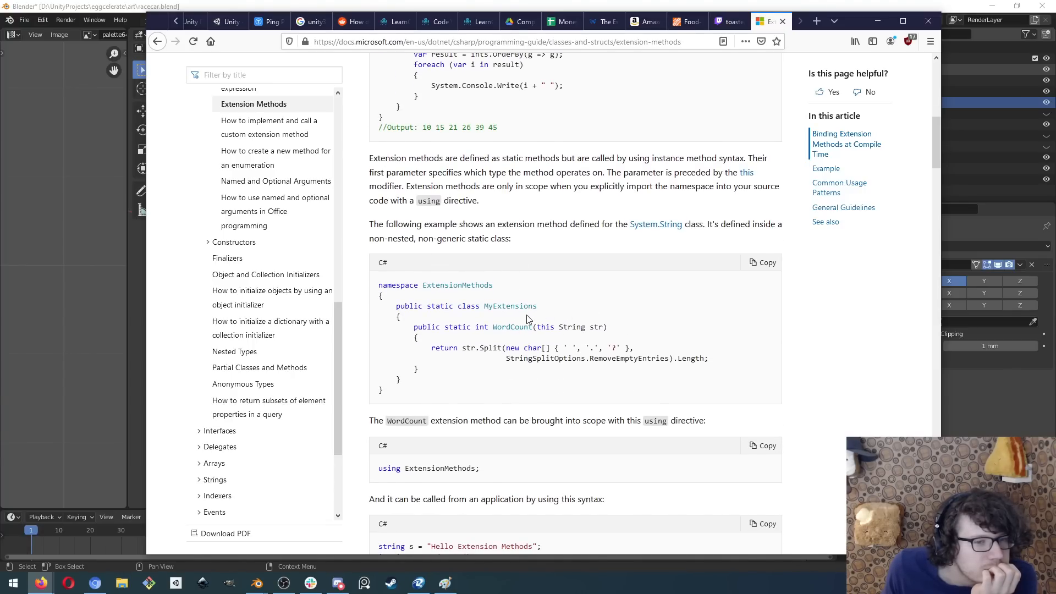
{"action": "scroll", "coordinate": [527, 319], "scroll_direction": "down", "scroll_amount": 3}
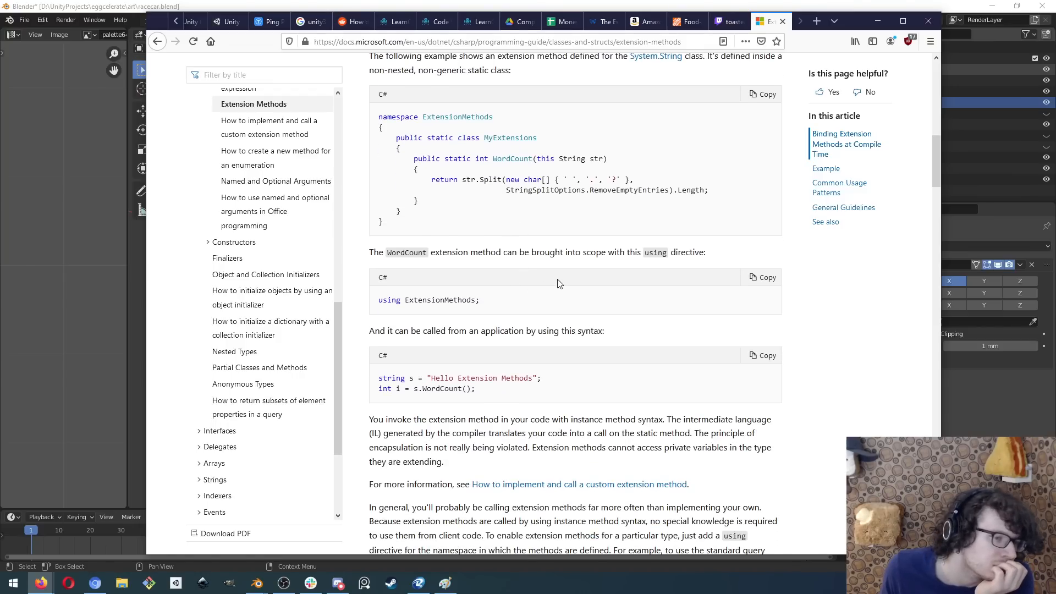
{"action": "scroll", "coordinate": [559, 284], "scroll_direction": "up", "scroll_amount": 3}
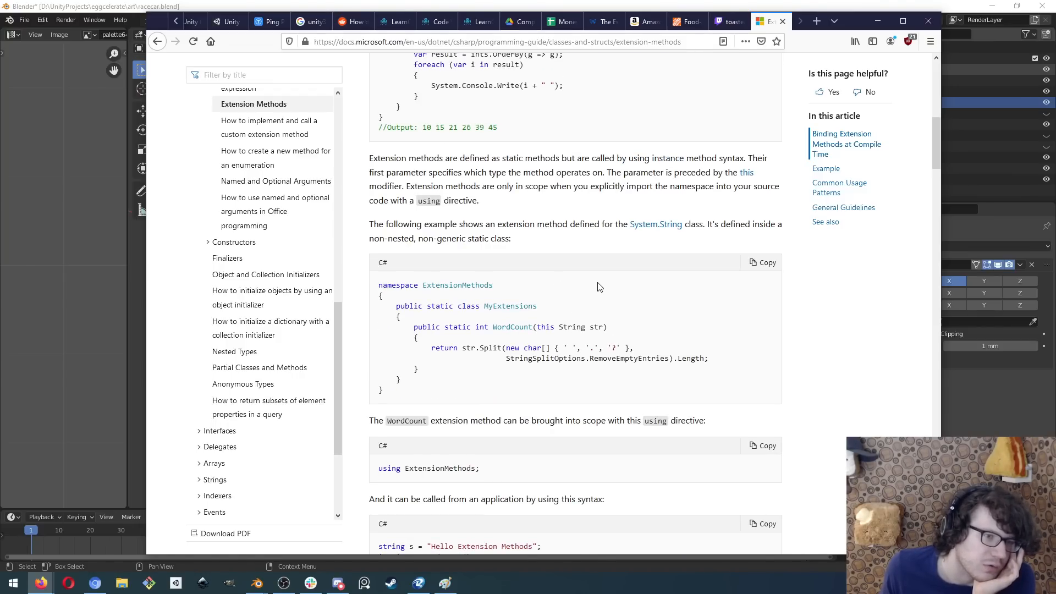
{"action": "scroll", "coordinate": [598, 285], "scroll_direction": "down", "scroll_amount": 3}
{"action": "scroll", "coordinate": [598, 285], "scroll_direction": "down", "scroll_amount": 1}
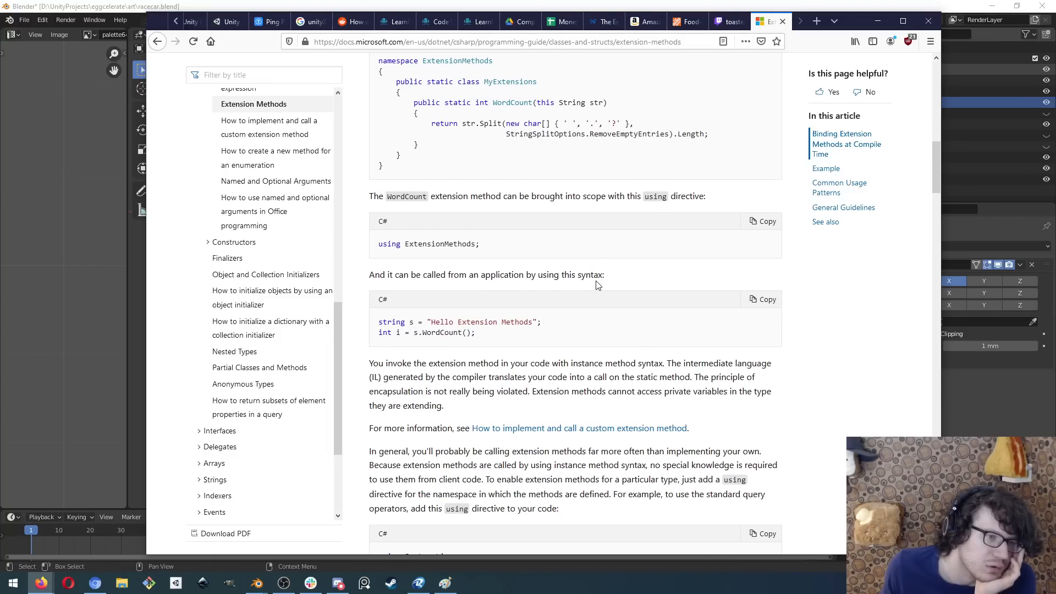
{"action": "scroll", "coordinate": [599, 285], "scroll_direction": "down", "scroll_amount": 1}
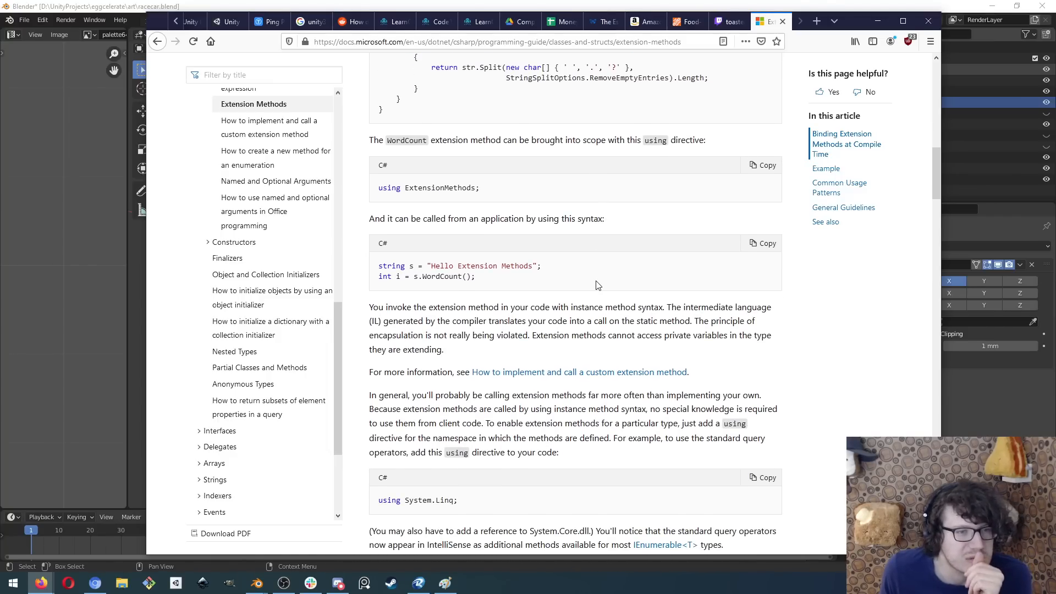
{"action": "scroll", "coordinate": [598, 285], "scroll_direction": "down", "scroll_amount": 8}
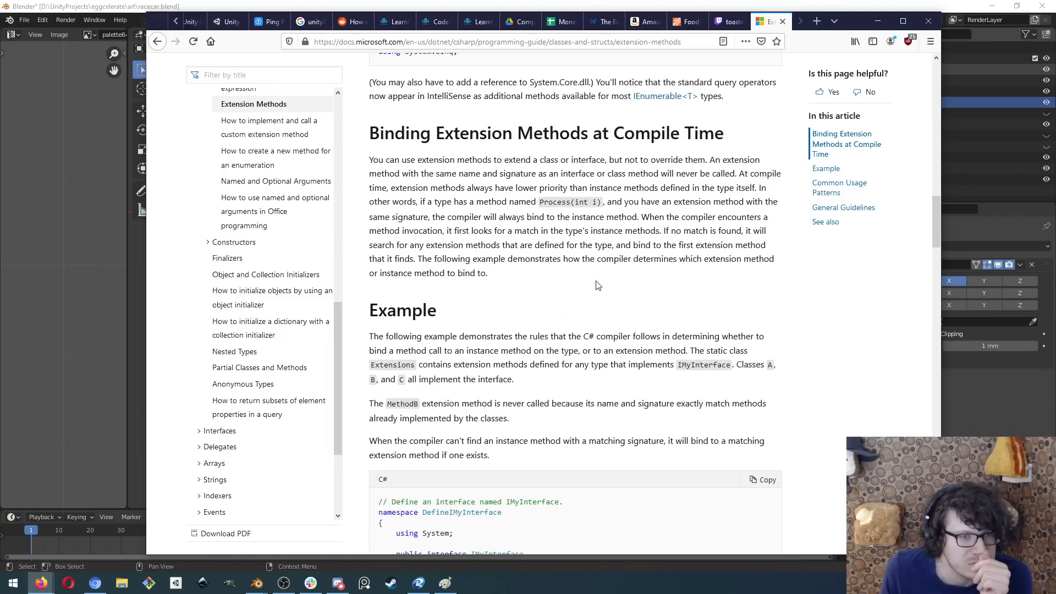
{"action": "scroll", "coordinate": [599, 285], "scroll_direction": "down", "scroll_amount": 6}
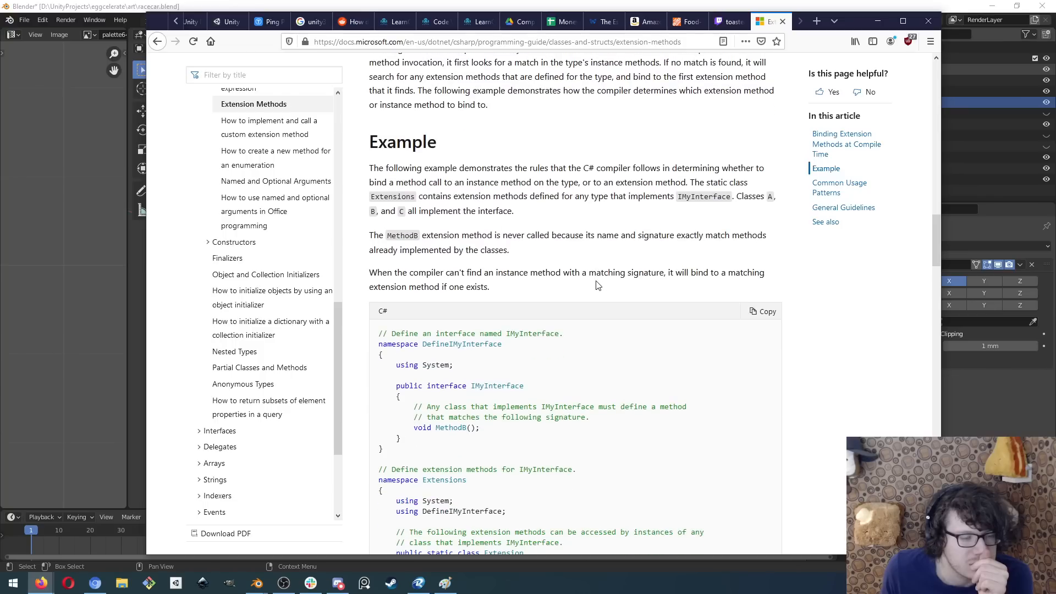
{"action": "scroll", "coordinate": [599, 285], "scroll_direction": "down", "scroll_amount": 4}
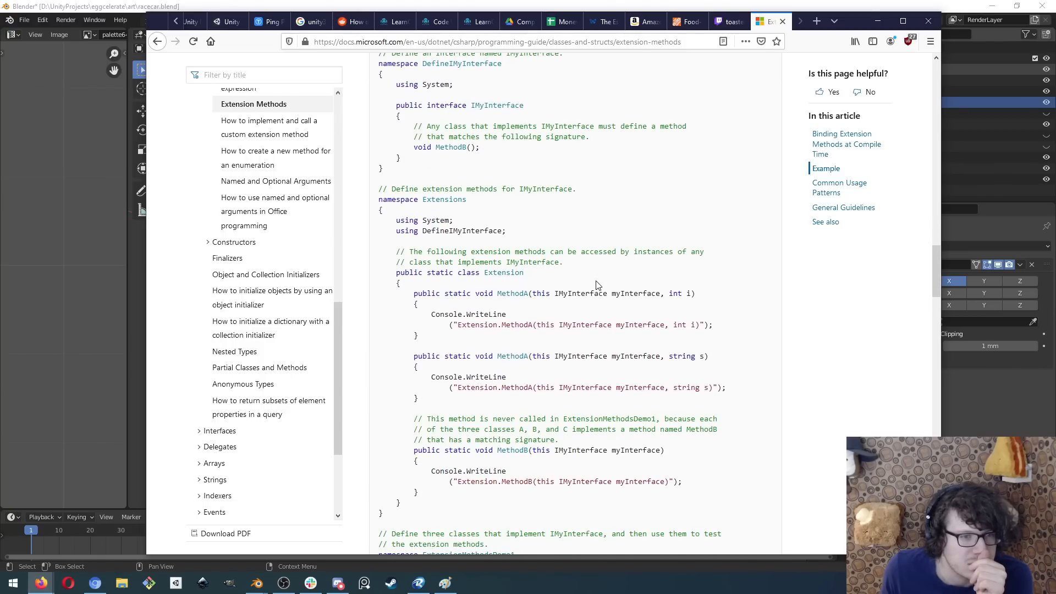
{"action": "scroll", "coordinate": [597, 282], "scroll_direction": "up", "scroll_amount": 2}
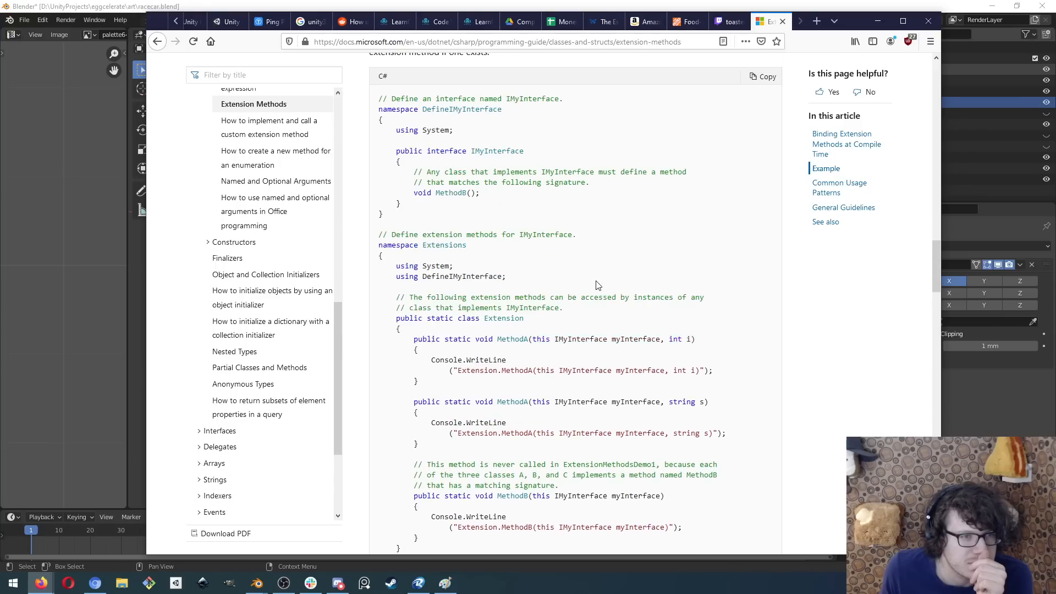
{"action": "scroll", "coordinate": [597, 282], "scroll_direction": "down", "scroll_amount": 5}
- Search Google for "C# extension methods examples" and read the TutorialsTeacher article on C# extension methods
{"action": "key", "text": "alt+Left"}
{"action": "left_click", "coordinate": [354, 80]}
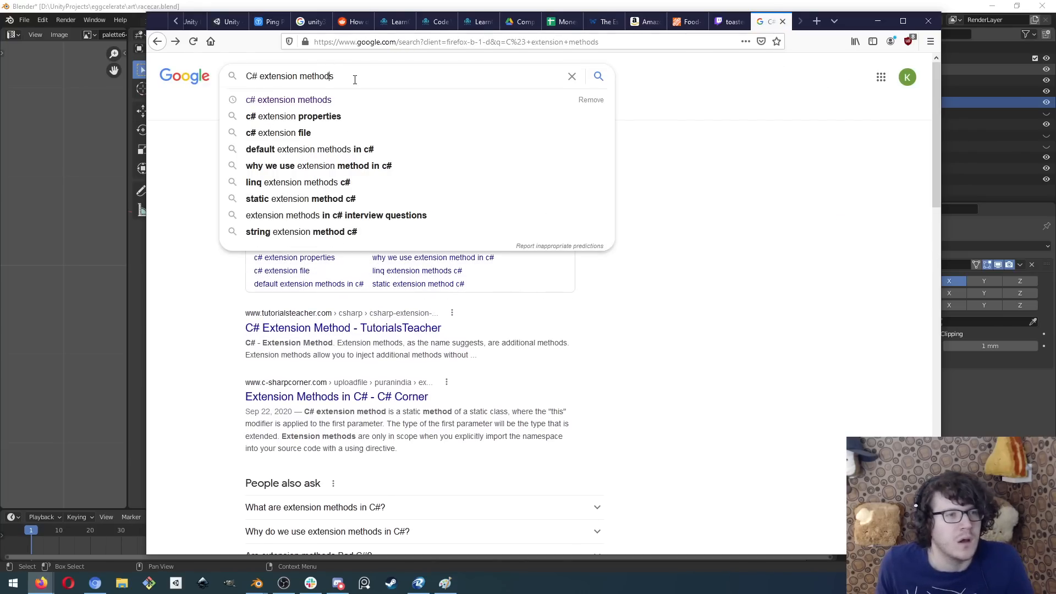
{"action": "type", "text": "examples"}
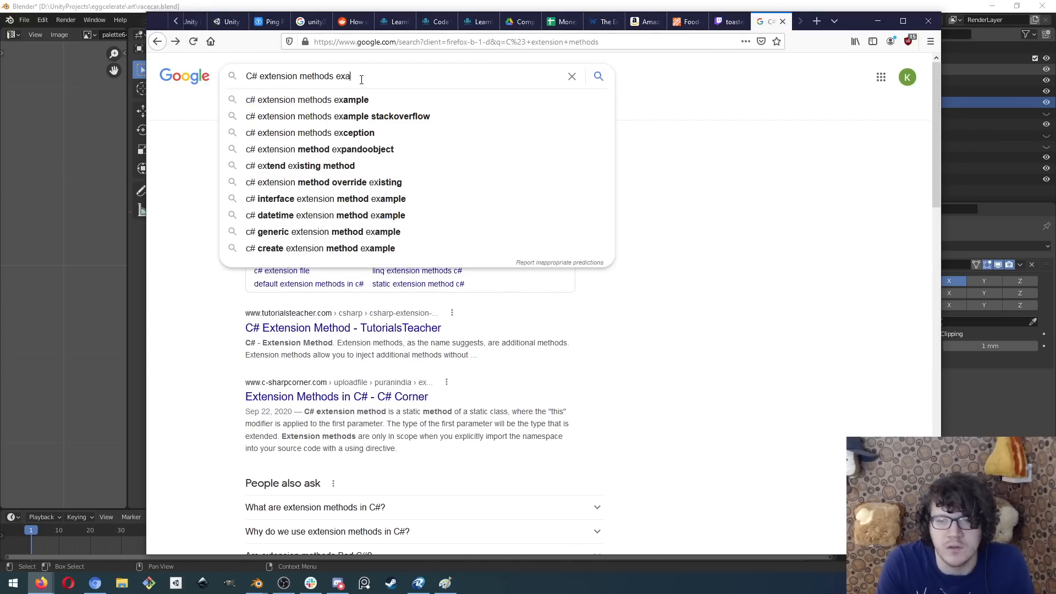
{"action": "key", "text": "Return"}
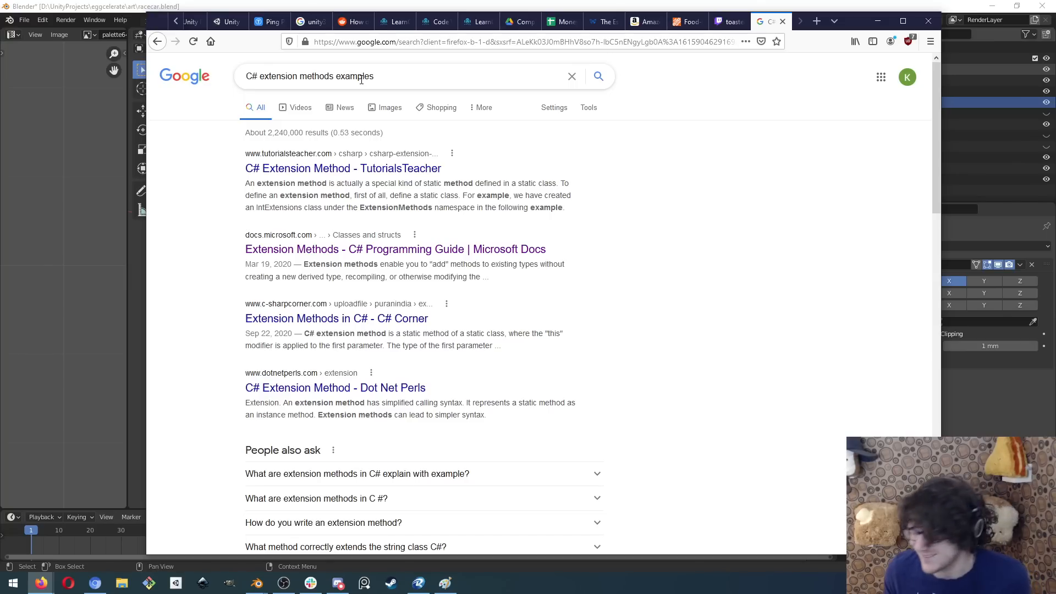
{"action": "left_click", "coordinate": [314, 169]}
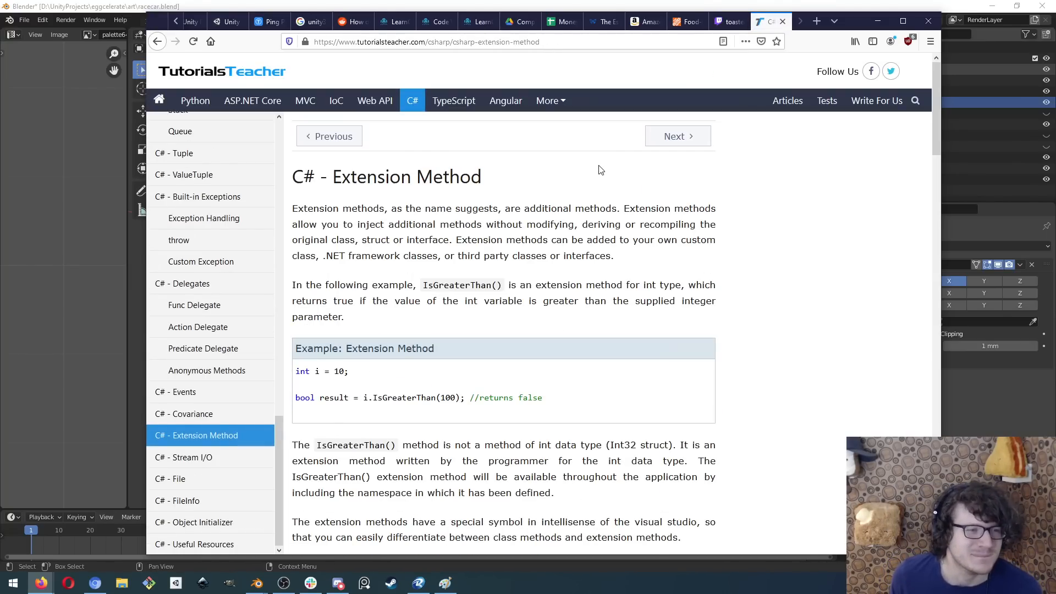
{"action": "scroll", "coordinate": [520, 280], "scroll_direction": "down", "scroll_amount": 4}
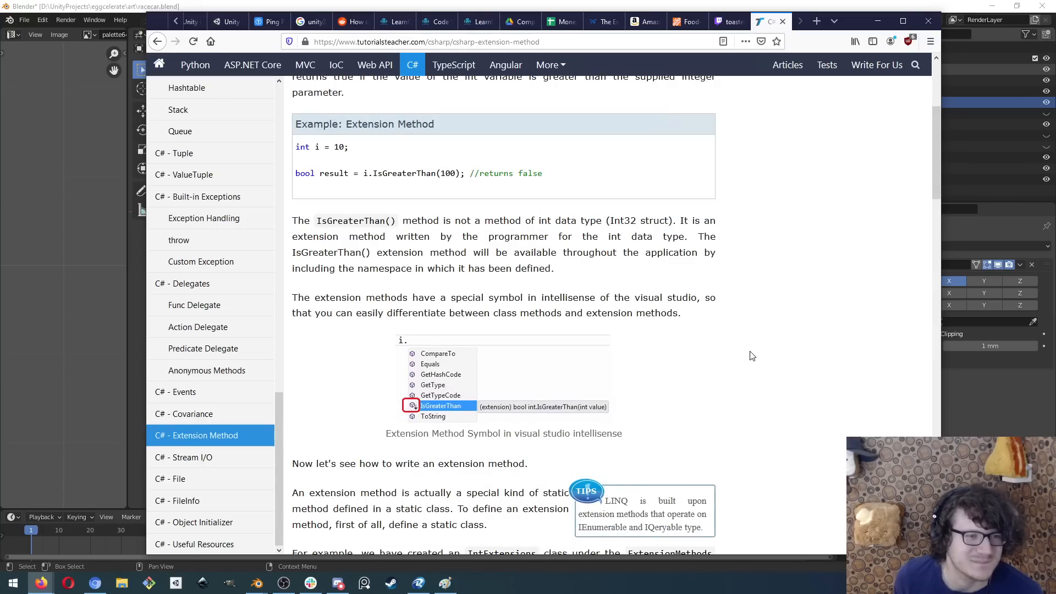
- Examine the i.IsGreaterThan(100) call in the first extension method example of the TutorialsTeacher article
{"action": "scroll", "coordinate": [516, 309], "scroll_direction": "up", "scroll_amount": 1}
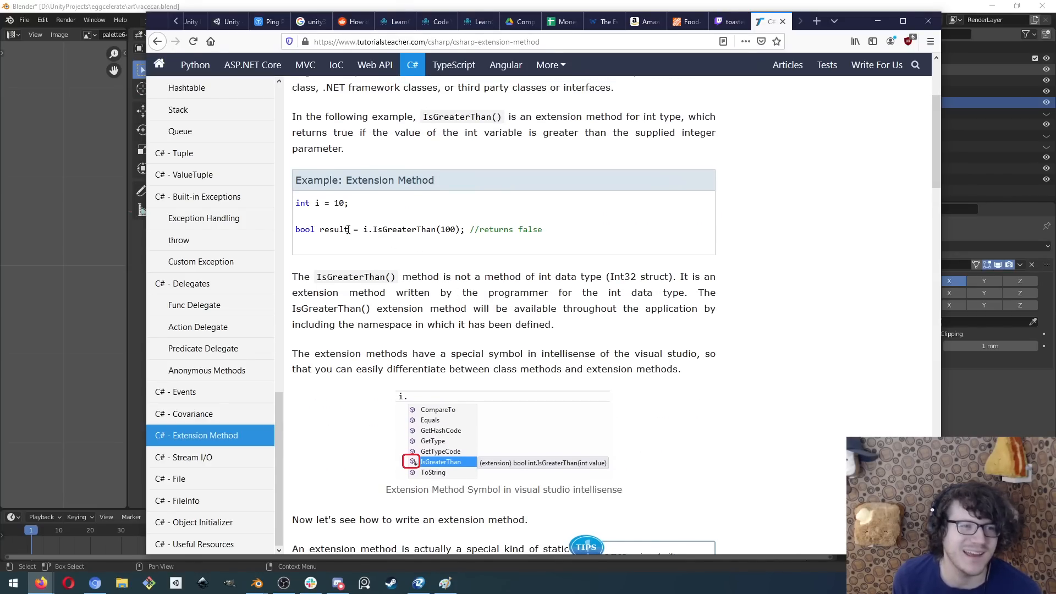
{"action": "left_click_drag", "start_coordinate": [365, 232], "coordinate": [458, 232]}
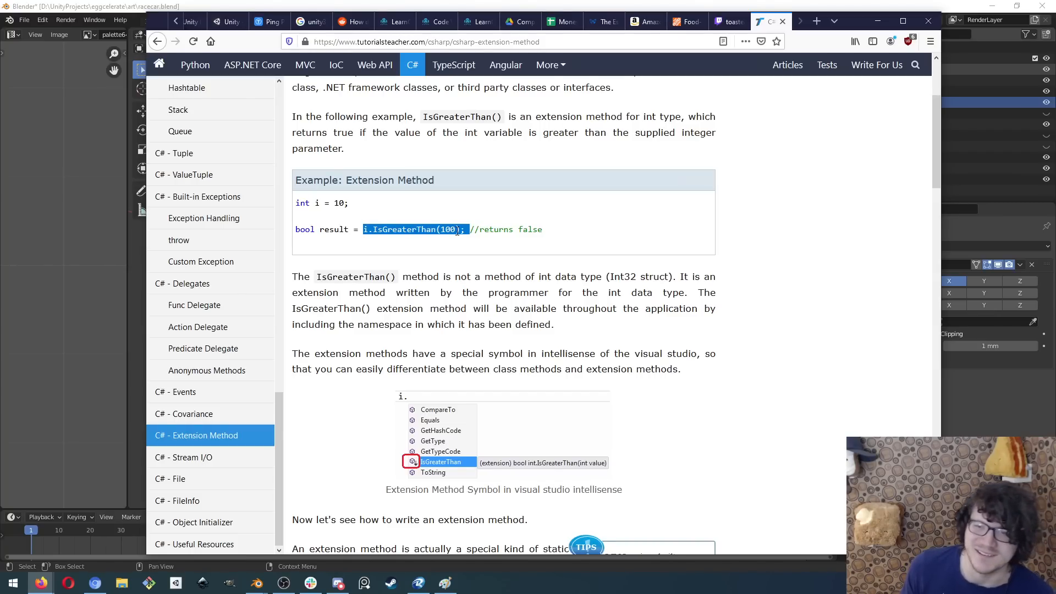
{"action": "left_click", "coordinate": [370, 230]}
{"action": "left_click_drag", "start_coordinate": [365, 231], "coordinate": [457, 231]}
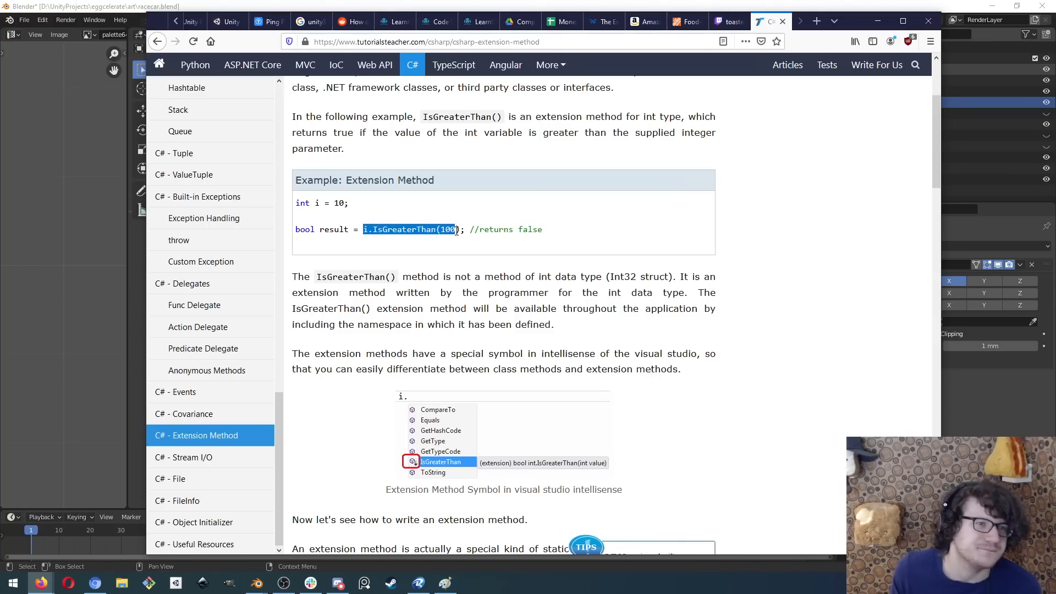
{"action": "scroll", "coordinate": [477, 267], "scroll_direction": "up", "scroll_amount": 3}
{"action": "scroll", "coordinate": [454, 286], "scroll_direction": "down", "scroll_amount": 2}
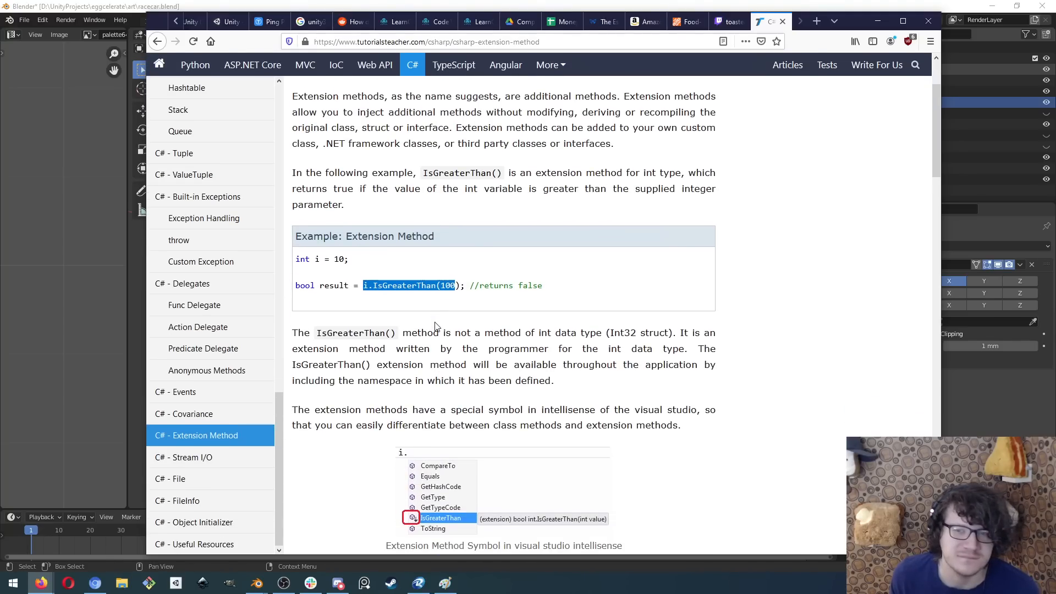
{"action": "left_click", "coordinate": [363, 285]}
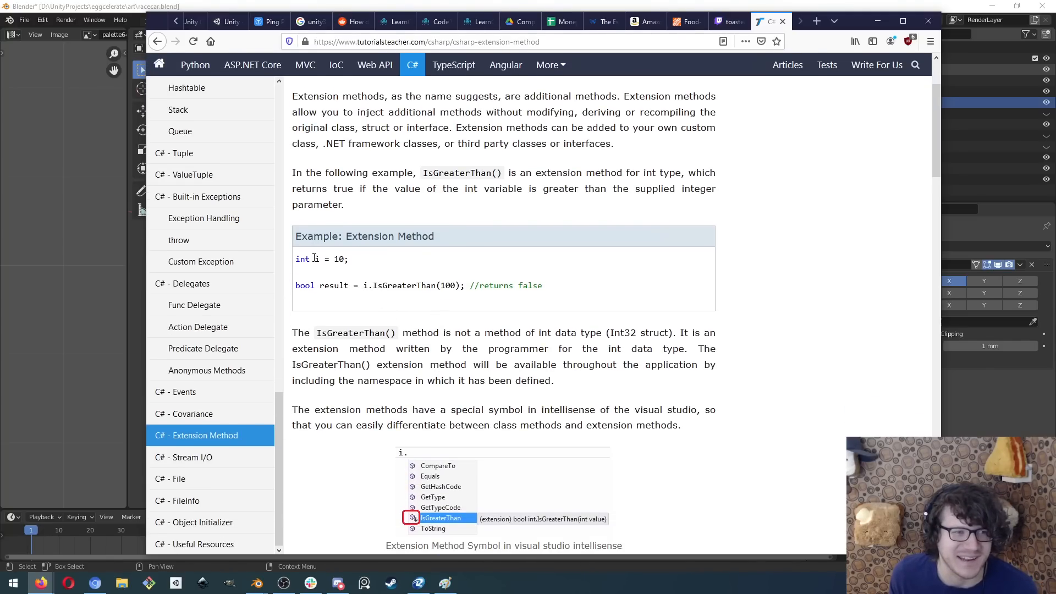
{"action": "left_click_drag", "start_coordinate": [373, 286], "coordinate": [439, 284]}
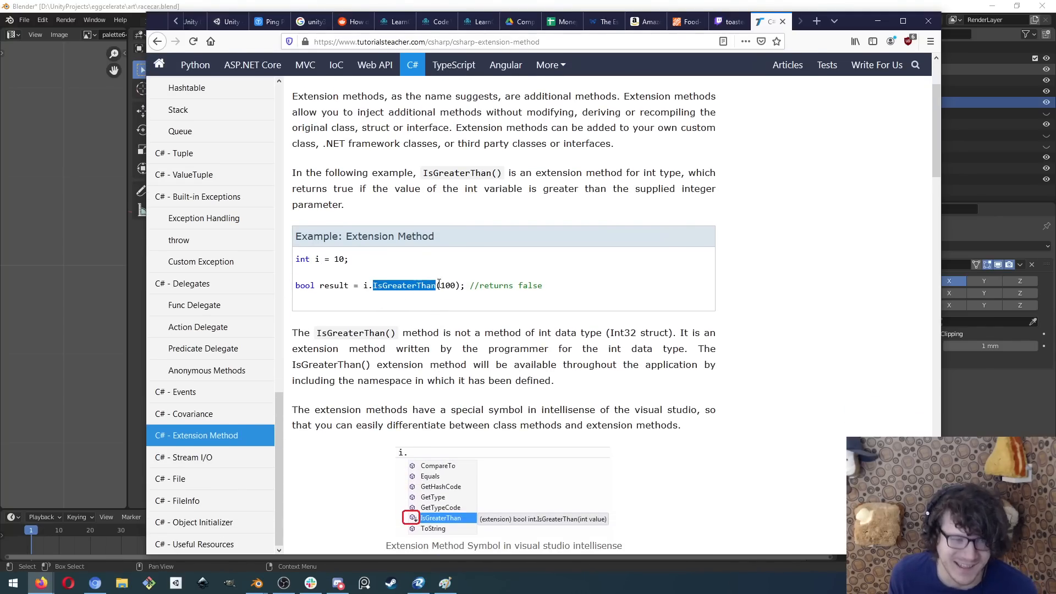
- Read the TutorialsTeacher article from the IntExtensions class example through the related articles, then return to the Define an Extension Method example
{"action": "scroll", "coordinate": [439, 285], "scroll_direction": "down", "scroll_amount": 5}
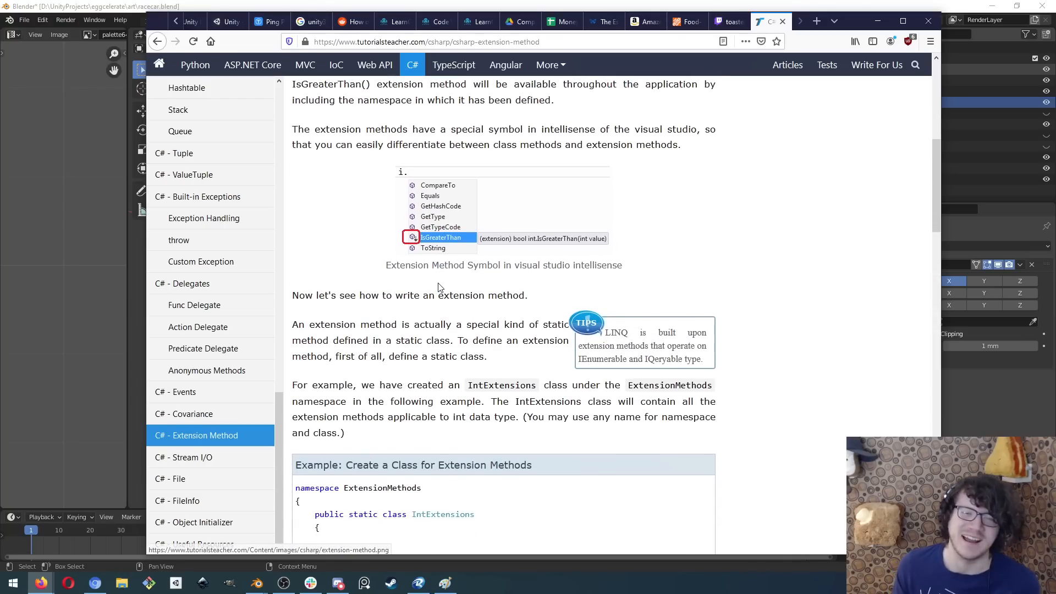
{"action": "scroll", "coordinate": [439, 287], "scroll_direction": "down", "scroll_amount": 6}
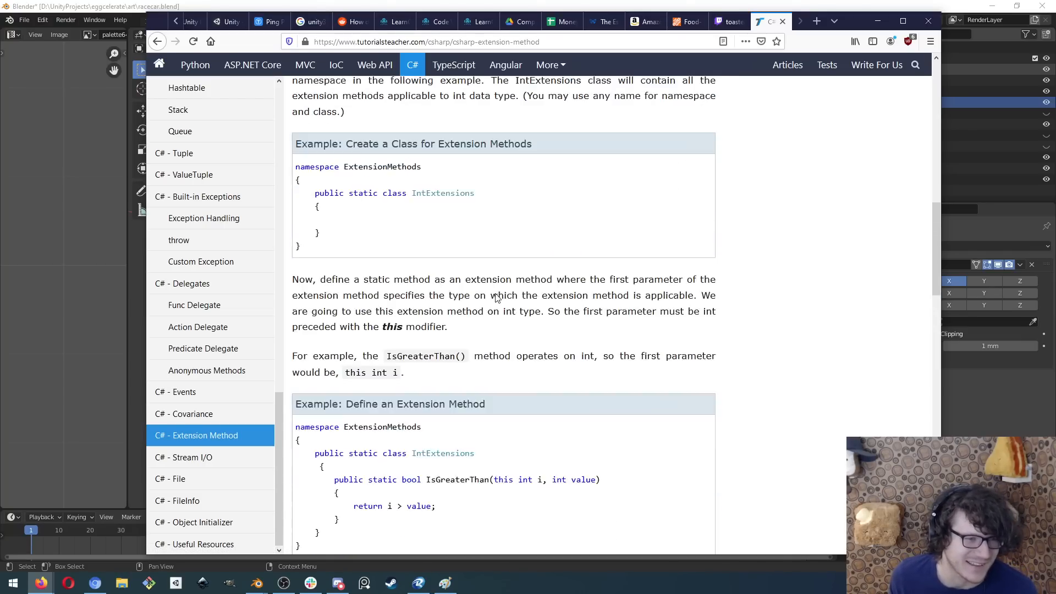
{"action": "scroll", "coordinate": [495, 297], "scroll_direction": "down", "scroll_amount": 4}
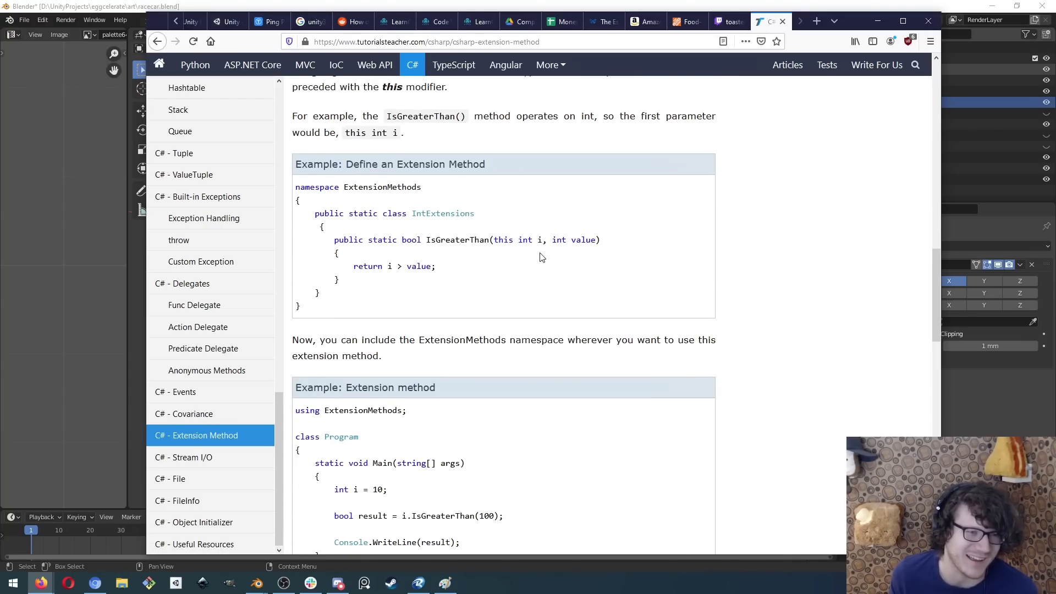
{"action": "scroll", "coordinate": [461, 275], "scroll_direction": "down", "scroll_amount": 3}
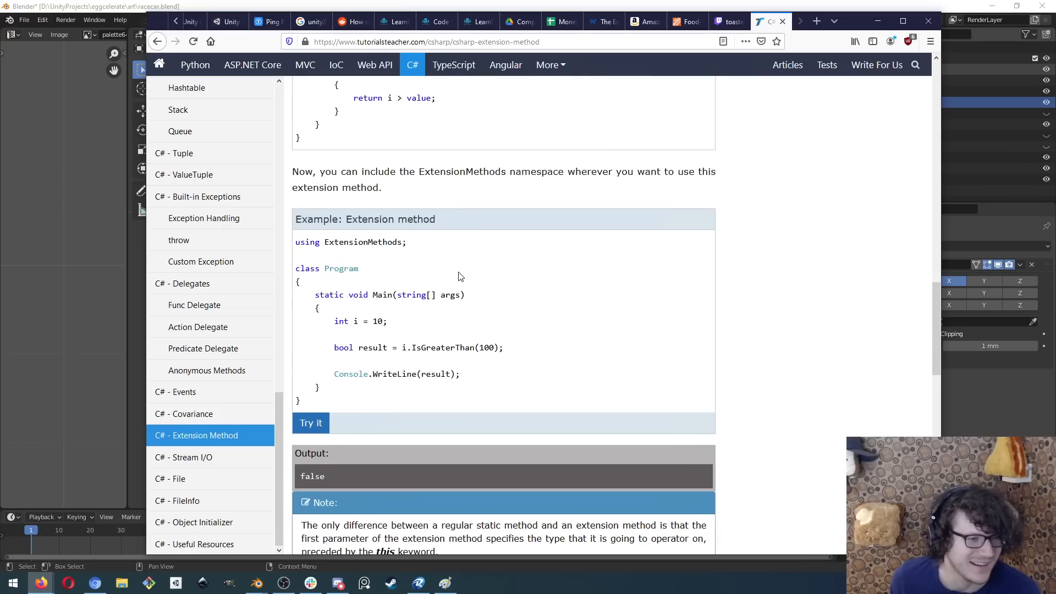
{"action": "scroll", "coordinate": [461, 277], "scroll_direction": "up", "scroll_amount": 6}
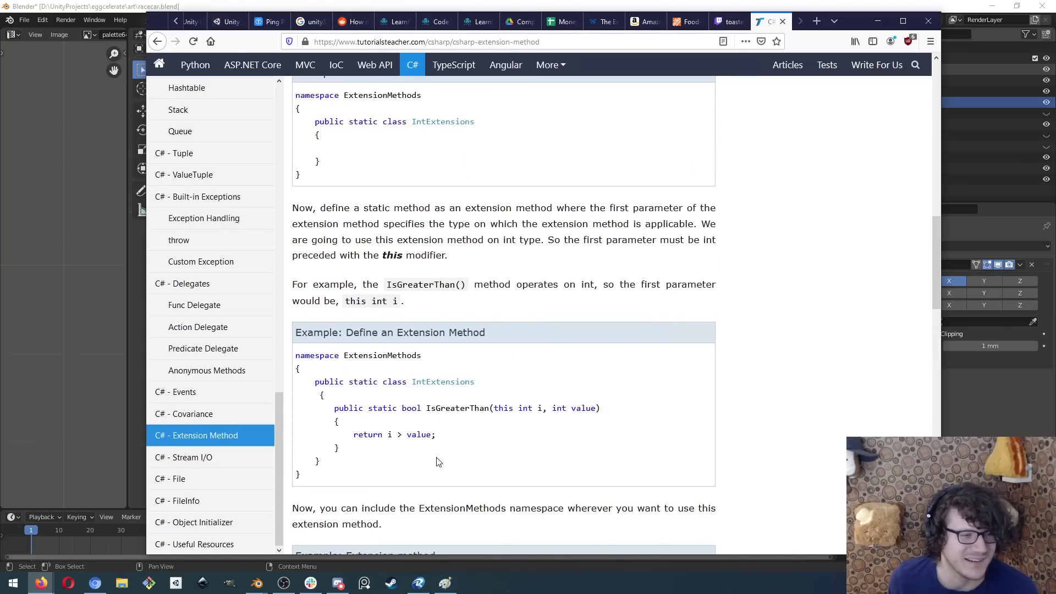
{"action": "left_click_drag", "start_coordinate": [438, 462], "coordinate": [387, 357]}
{"action": "left_click", "coordinate": [444, 361]}
{"action": "scroll", "coordinate": [450, 355], "scroll_direction": "down", "scroll_amount": 5}
{"action": "scroll", "coordinate": [497, 330], "scroll_direction": "down", "scroll_amount": 10}
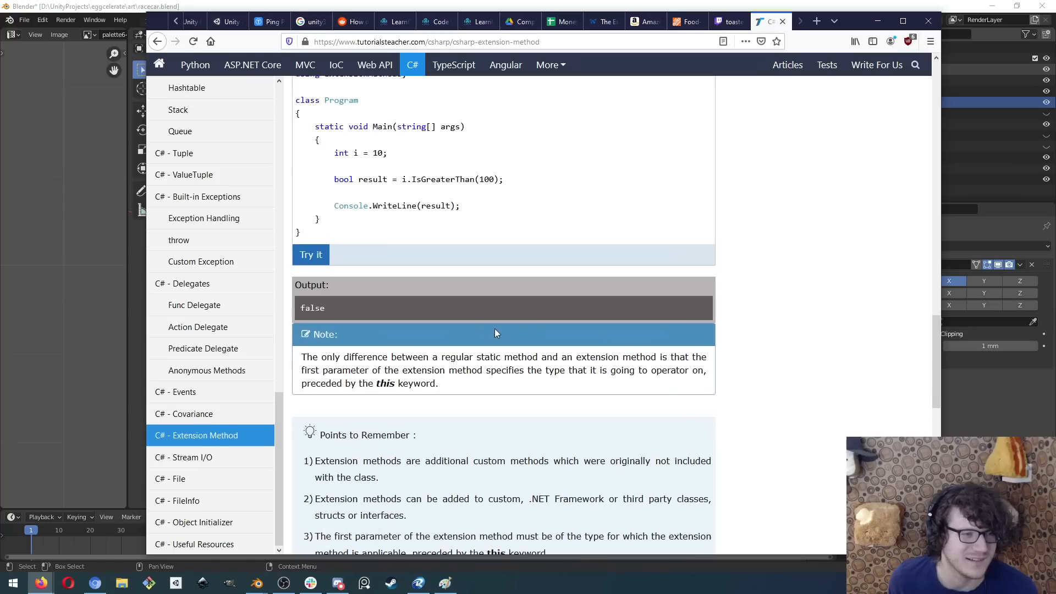
{"action": "scroll", "coordinate": [547, 316], "scroll_direction": "down", "scroll_amount": 5}
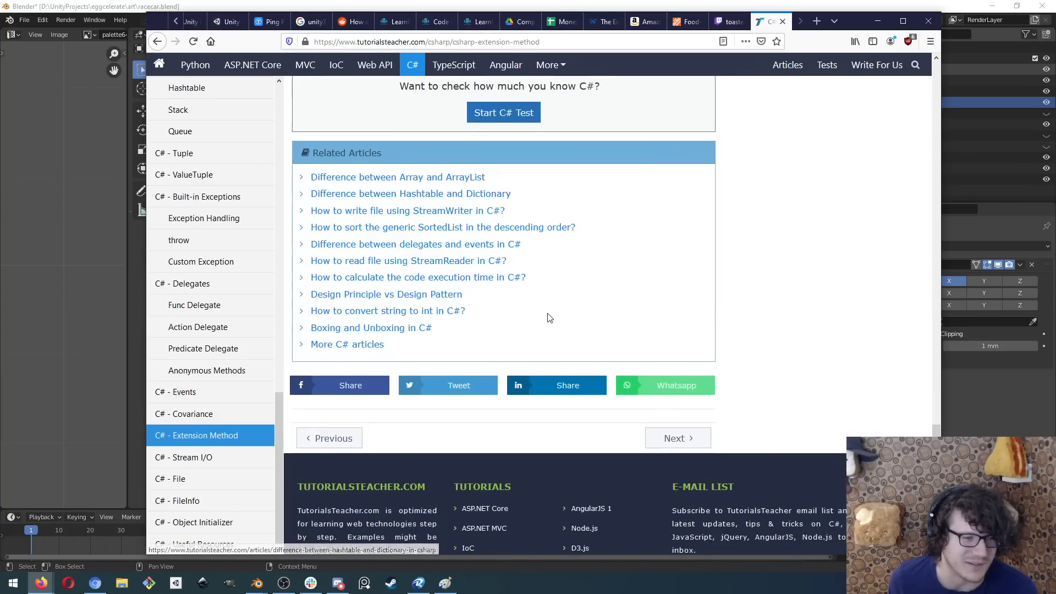
{"action": "scroll", "coordinate": [542, 379], "scroll_direction": "up", "scroll_amount": 14}
{"action": "scroll", "coordinate": [541, 380], "scroll_direction": "up", "scroll_amount": 4}
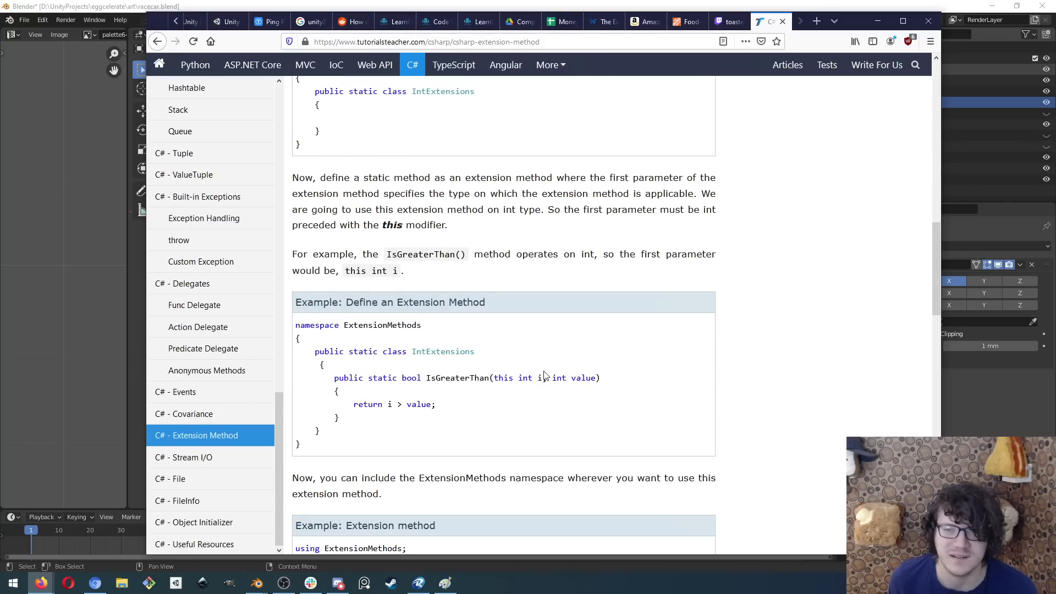
- Re-examine the IsGreaterThan method in the Define an Extension Method example and the class example above it
{"action": "key", "text": "alt+Left"}
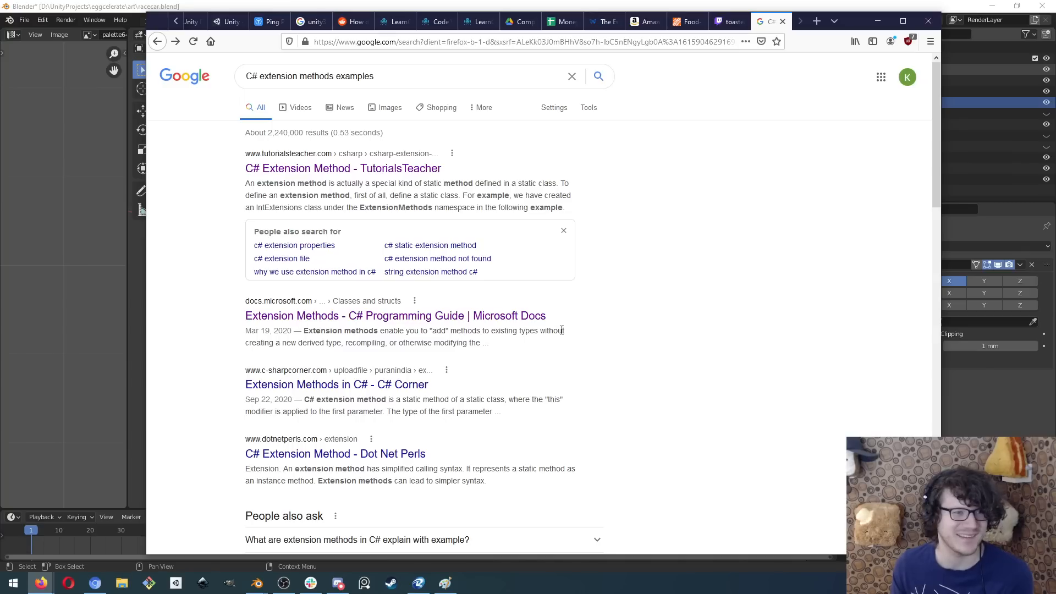
{"action": "key", "text": "alt+Right"}
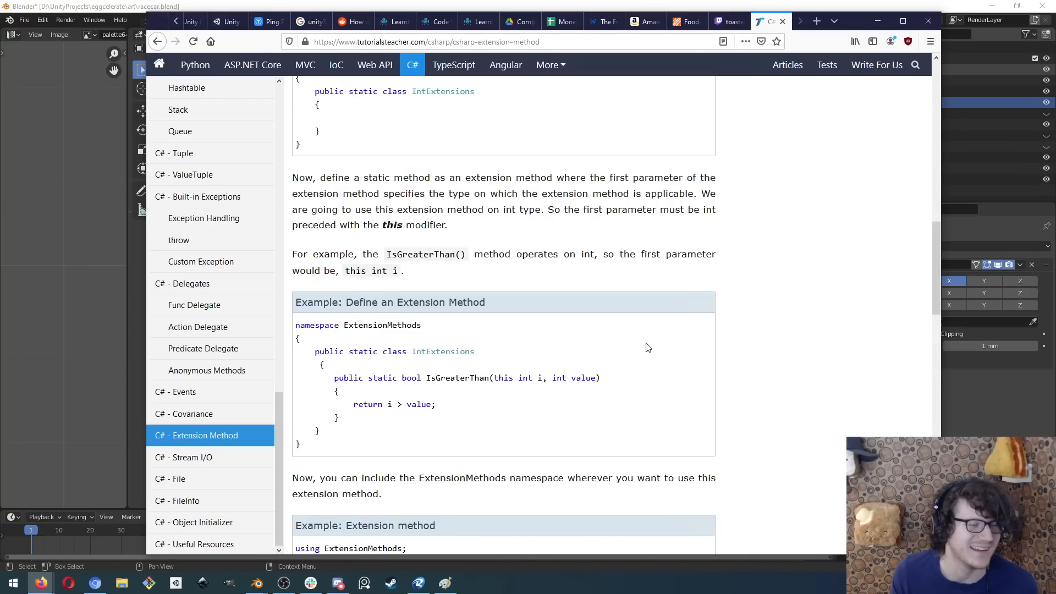
{"action": "double_click", "coordinate": [454, 322]}
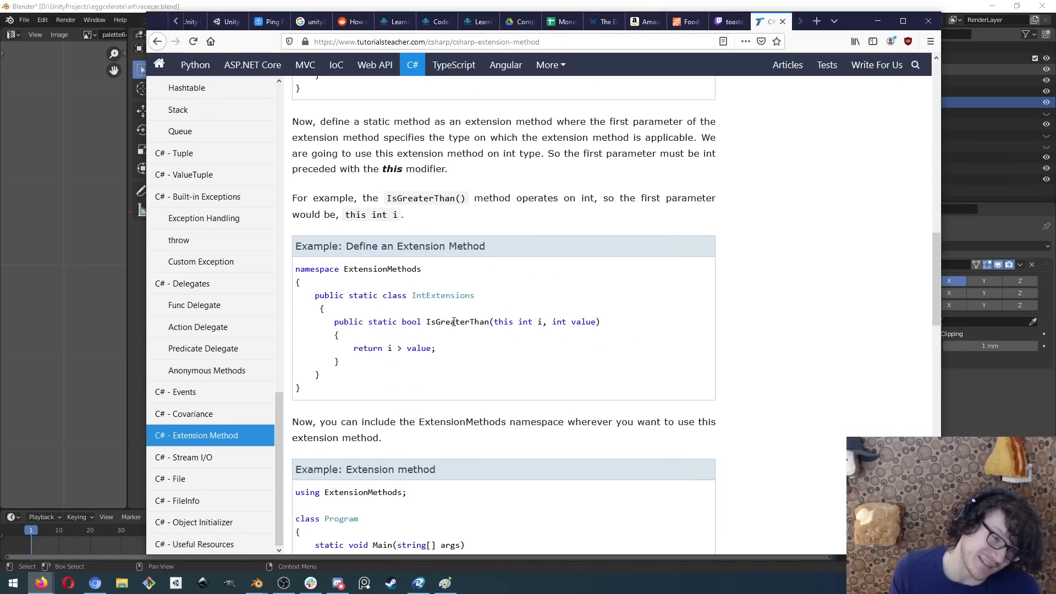
{"action": "double_click", "coordinate": [454, 322]}
{"action": "scroll", "coordinate": [454, 323], "scroll_direction": "up", "scroll_amount": 4}
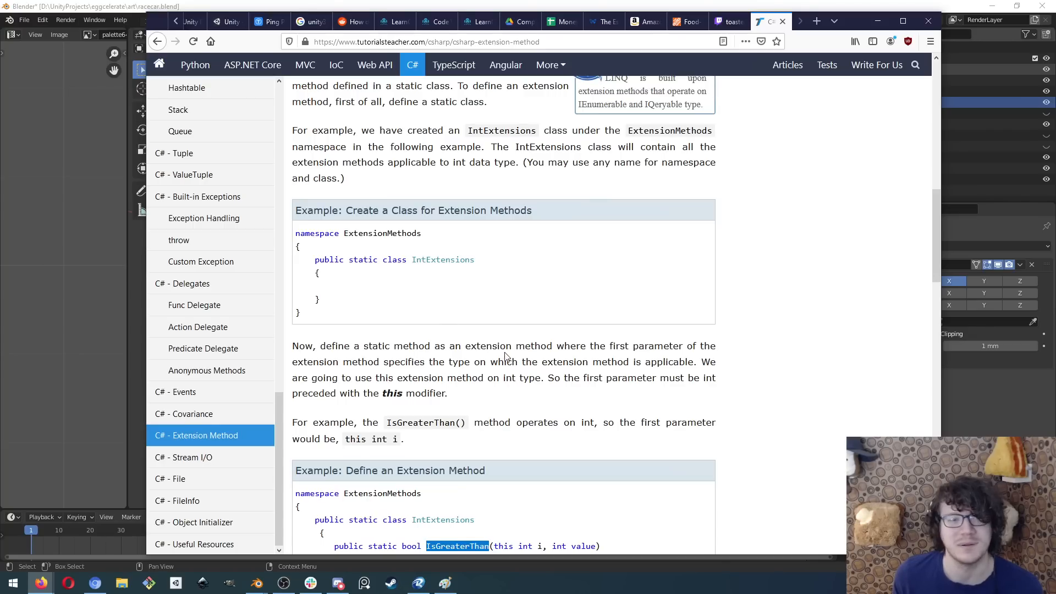
{"action": "left_click", "coordinate": [761, 282]}
- Open the C# Corner article on extension methods from the Google results and read it from the class library example to the conclusion
{"action": "key", "text": "alt+Left"}
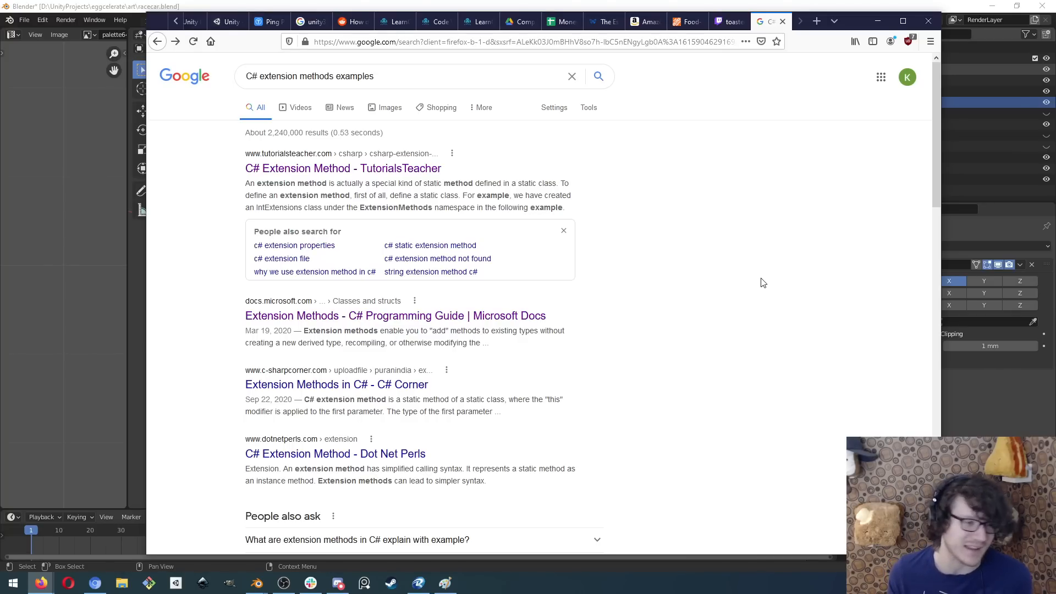
{"action": "left_click", "coordinate": [363, 385]}
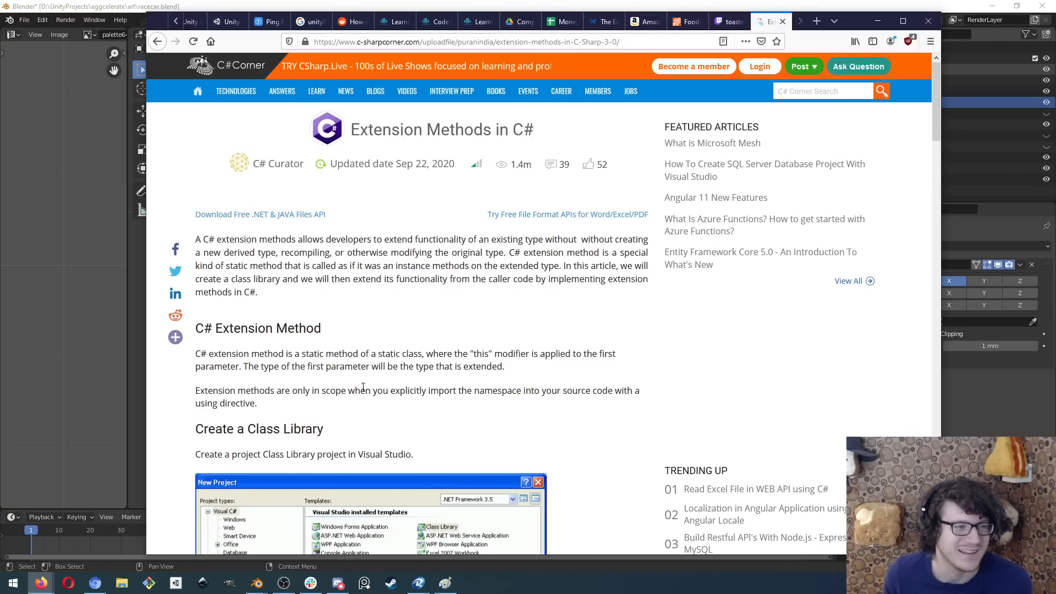
{"action": "scroll", "coordinate": [480, 341], "scroll_direction": "down", "scroll_amount": 5}
{"action": "scroll", "coordinate": [550, 295], "scroll_direction": "down", "scroll_amount": 5}
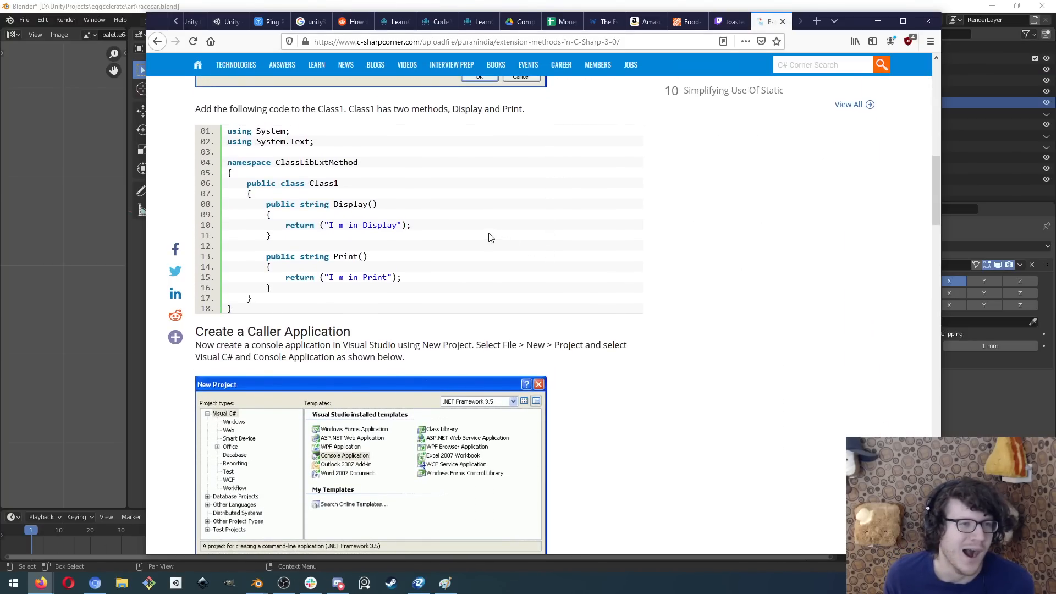
{"action": "scroll", "coordinate": [545, 248], "scroll_direction": "down", "scroll_amount": 5}
{"action": "scroll", "coordinate": [587, 258], "scroll_direction": "down", "scroll_amount": 8}
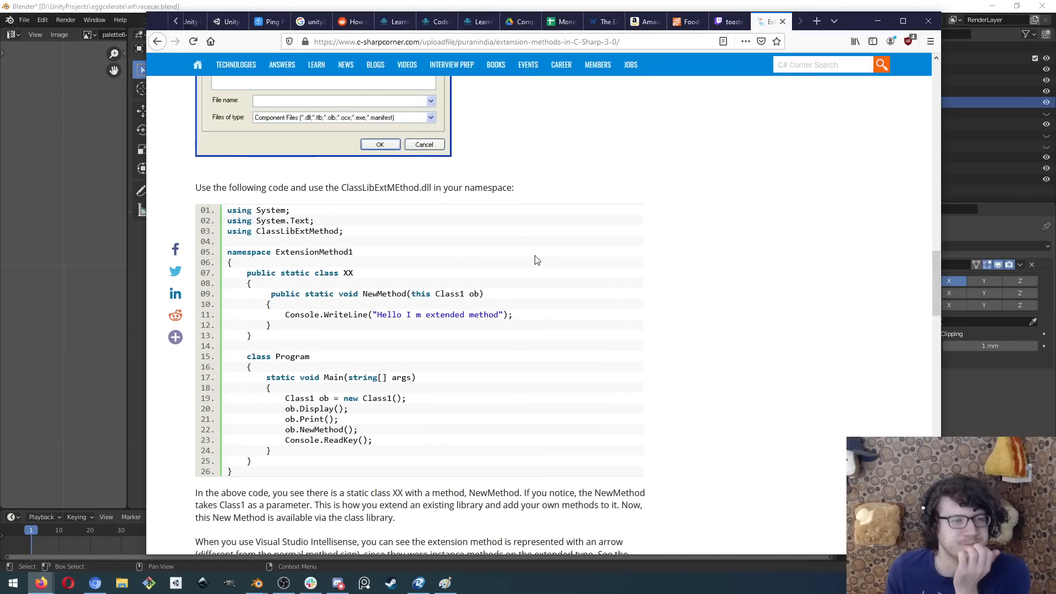
{"action": "scroll", "coordinate": [537, 260], "scroll_direction": "down", "scroll_amount": 6}
{"action": "scroll", "coordinate": [538, 262], "scroll_direction": "down", "scroll_amount": 6}
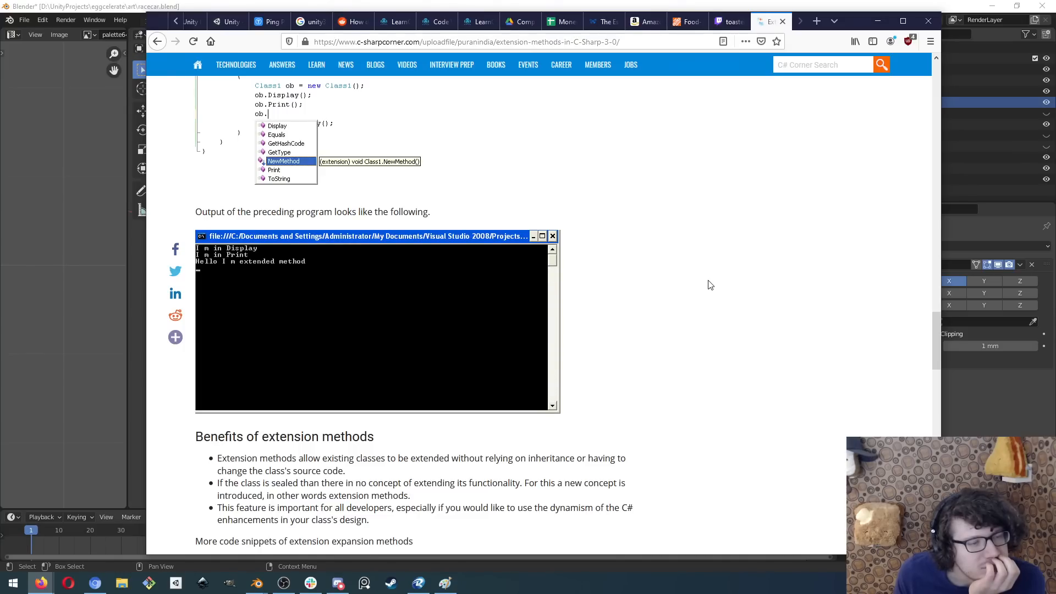
{"action": "scroll", "coordinate": [709, 289], "scroll_direction": "down", "scroll_amount": 5}
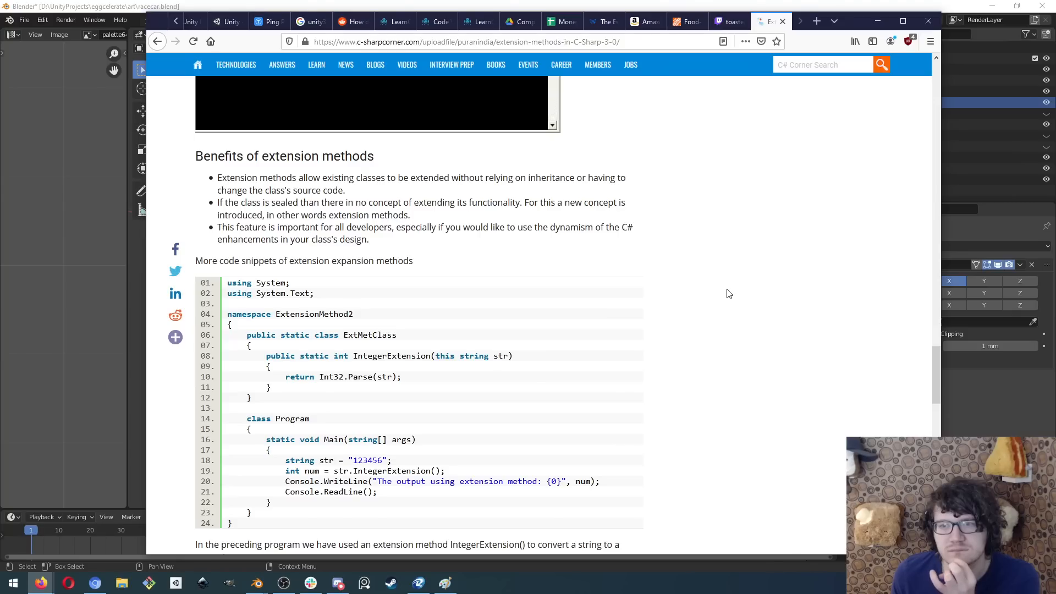
{"action": "scroll", "coordinate": [729, 294], "scroll_direction": "down", "scroll_amount": 6}
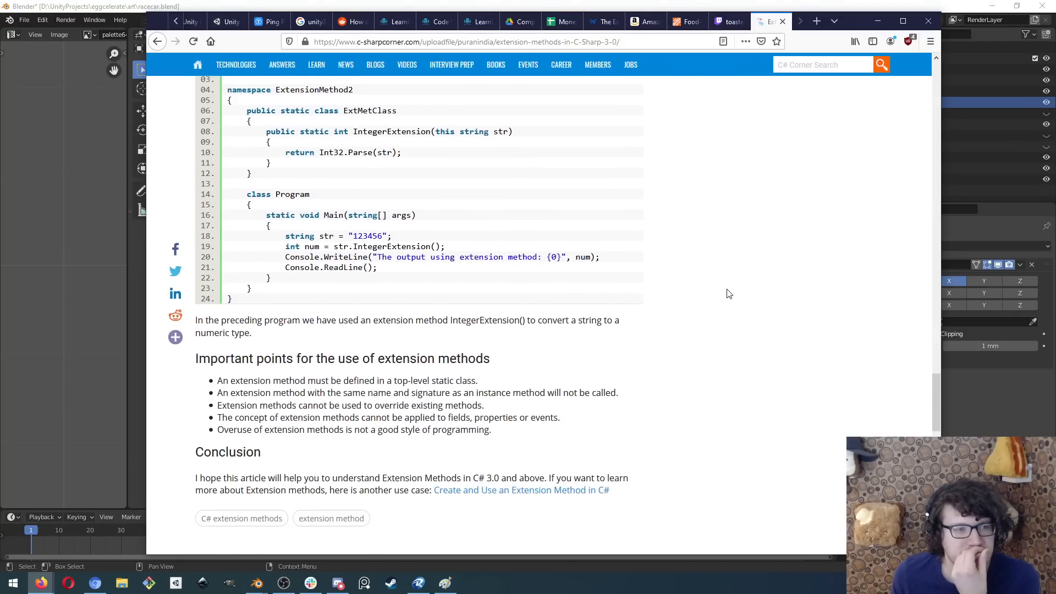
- Open the Dot Net Perls page on C# extension methods from the Google results and read it along with its linked "this" keyword page
{"action": "key", "text": "alt+Left"}
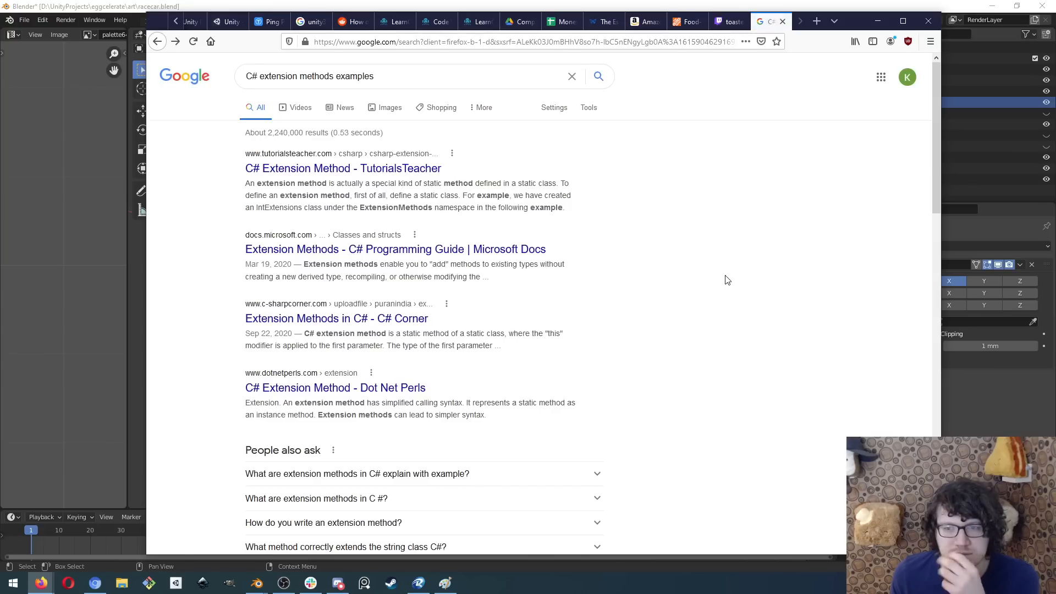
{"action": "scroll", "coordinate": [517, 328], "scroll_direction": "down", "scroll_amount": 3}
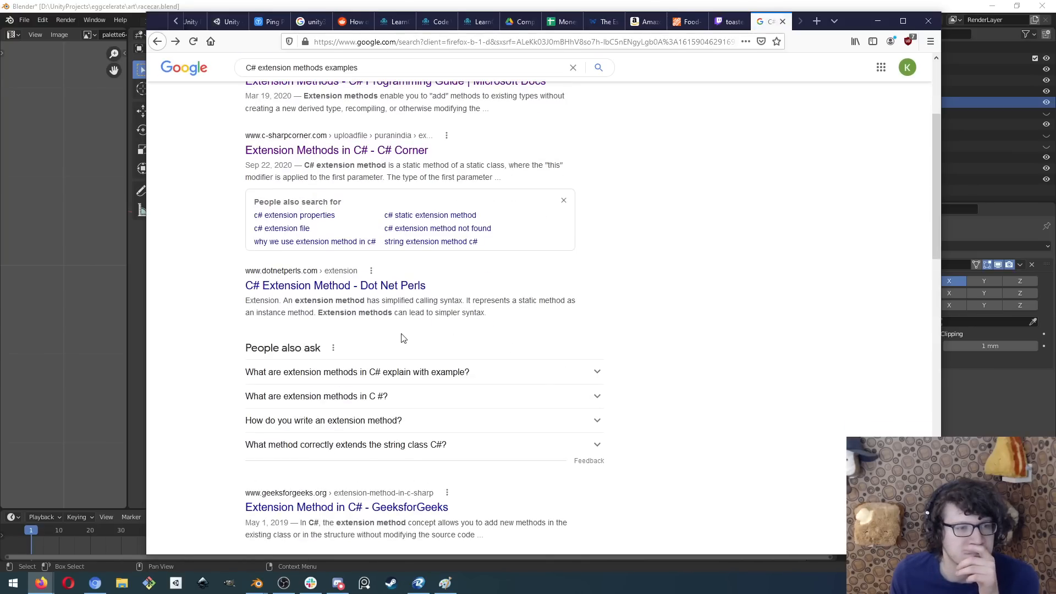
{"action": "left_click", "coordinate": [369, 292]}
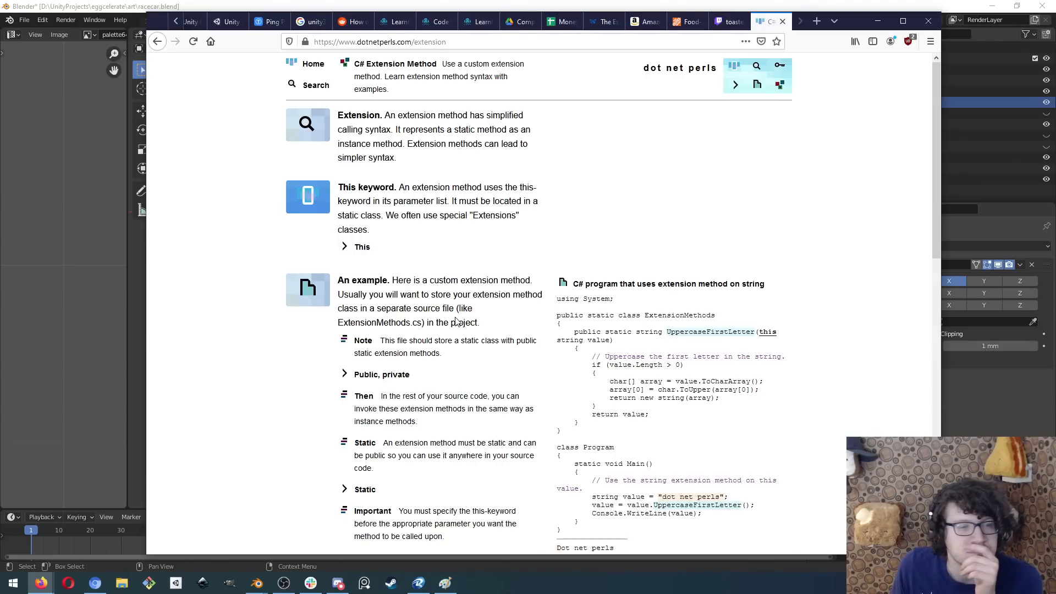
{"action": "left_click", "coordinate": [459, 249]}
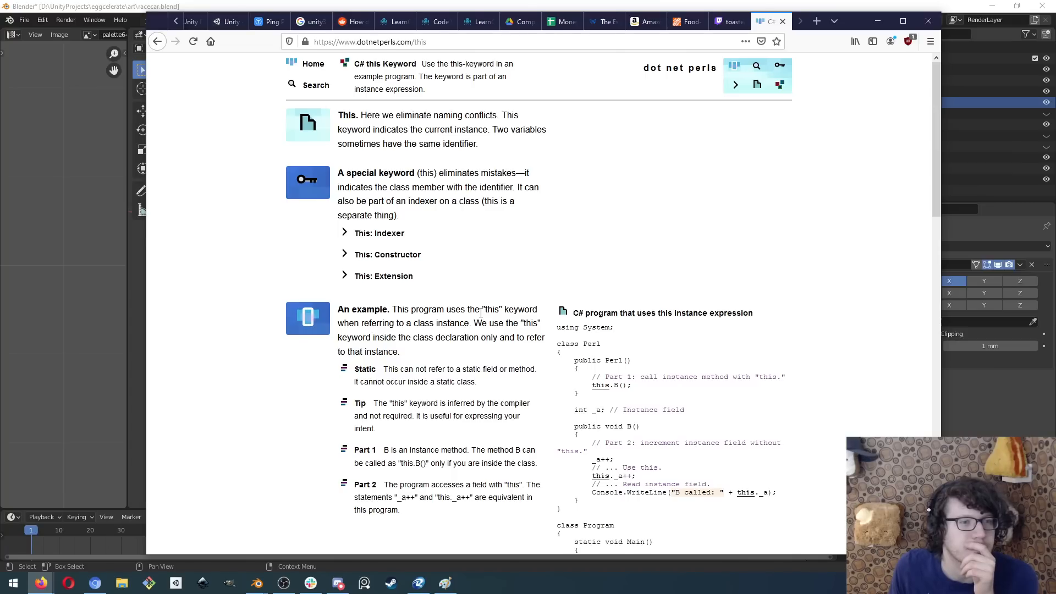
{"action": "scroll", "coordinate": [480, 293], "scroll_direction": "down", "scroll_amount": 3}
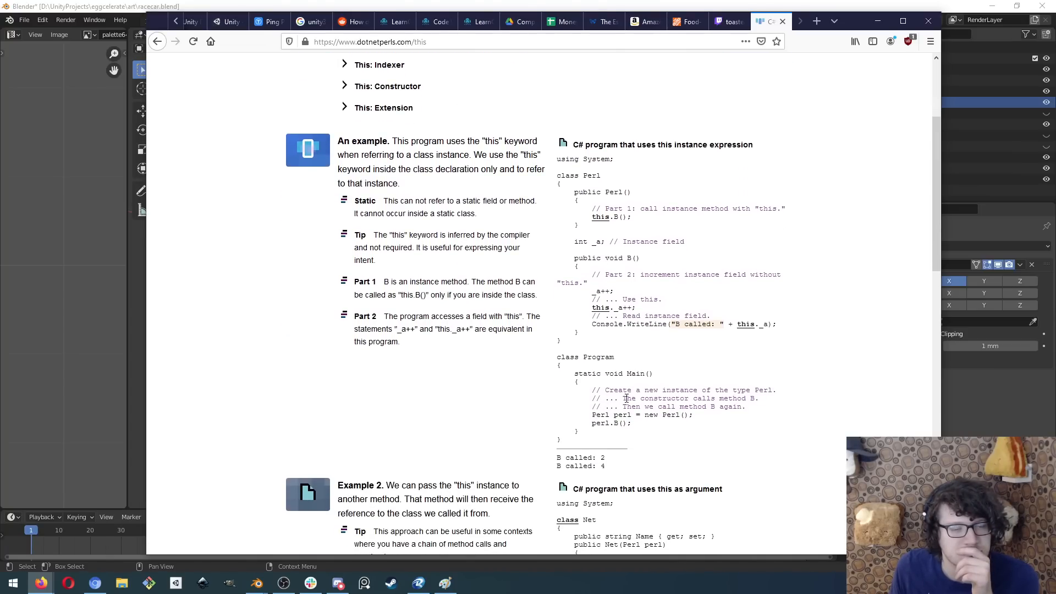
{"action": "scroll", "coordinate": [641, 281], "scroll_direction": "up", "scroll_amount": 1}
{"action": "scroll", "coordinate": [647, 269], "scroll_direction": "down", "scroll_amount": 4}
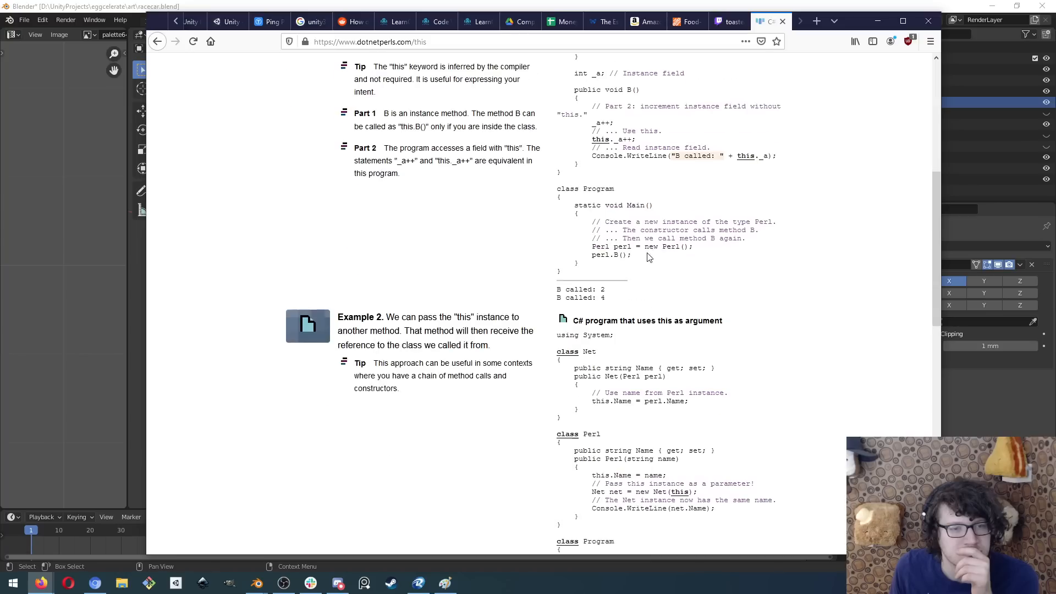
{"action": "scroll", "coordinate": [673, 275], "scroll_direction": "down", "scroll_amount": 7}
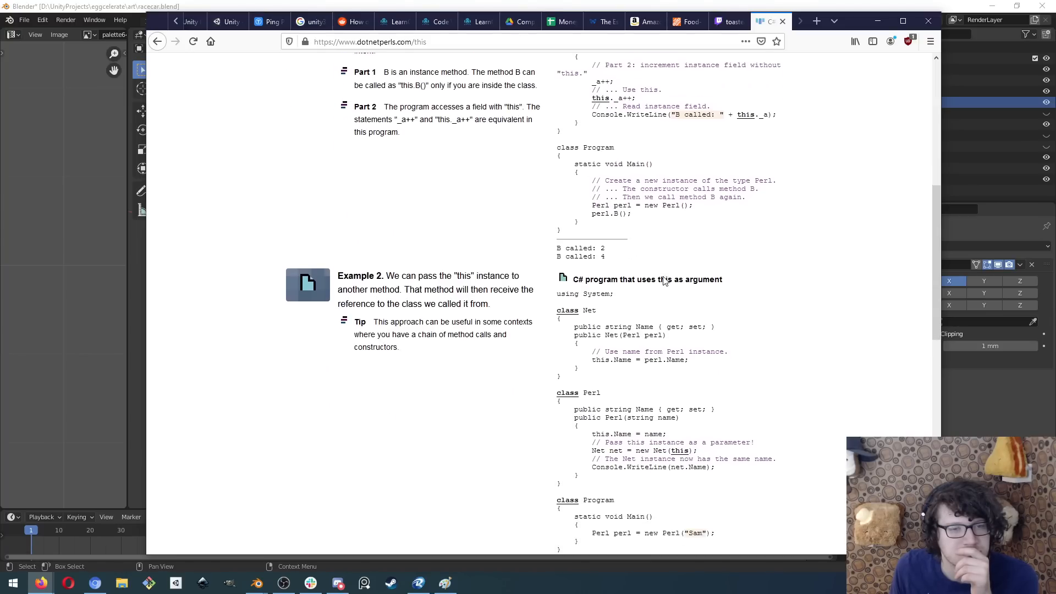
{"action": "key", "text": "alt+Left"}
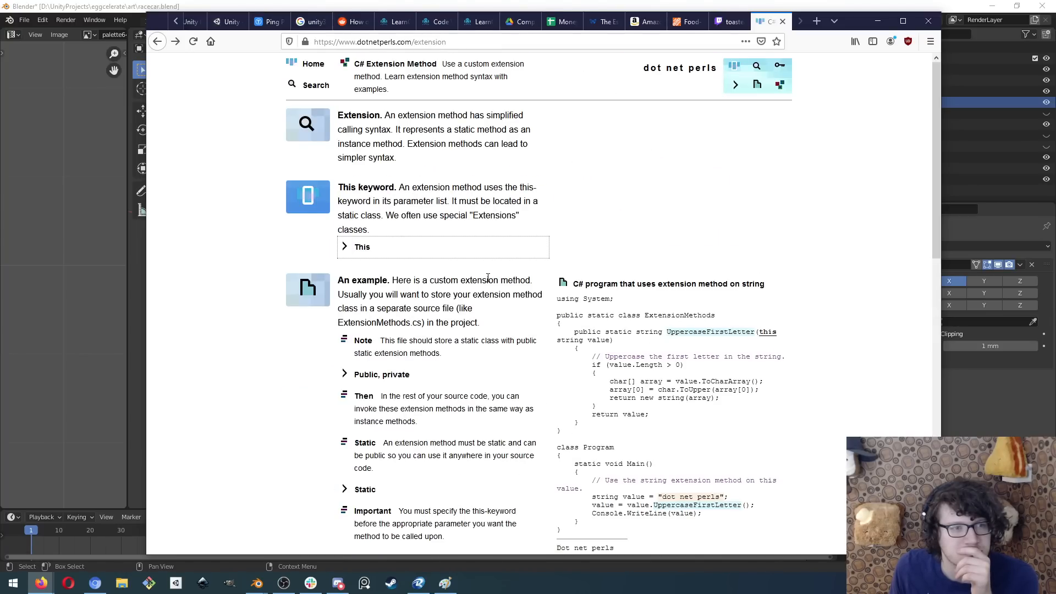
{"action": "scroll", "coordinate": [466, 291], "scroll_direction": "down", "scroll_amount": 3}
- Open the GeeksforGeeks article on C# extension methods from the Google results and read its Geek class example through the output
{"action": "key", "text": "alt+Left"}
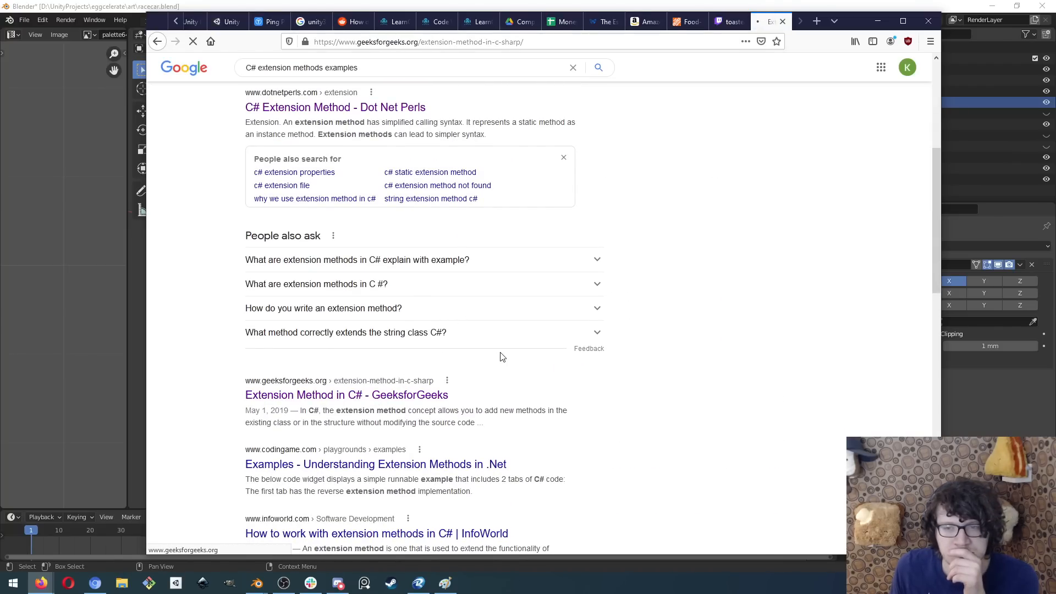
{"action": "scroll", "coordinate": [497, 345], "scroll_direction": "down", "scroll_amount": 4}
{"action": "scroll", "coordinate": [498, 345], "scroll_direction": "down", "scroll_amount": 2}
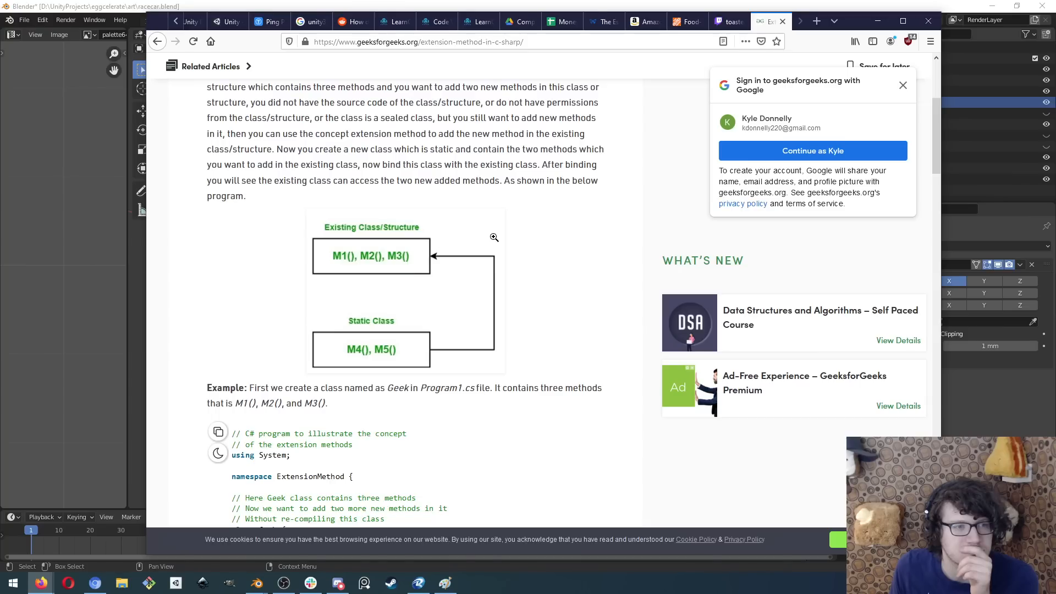
{"action": "scroll", "coordinate": [511, 292], "scroll_direction": "down", "scroll_amount": 6}
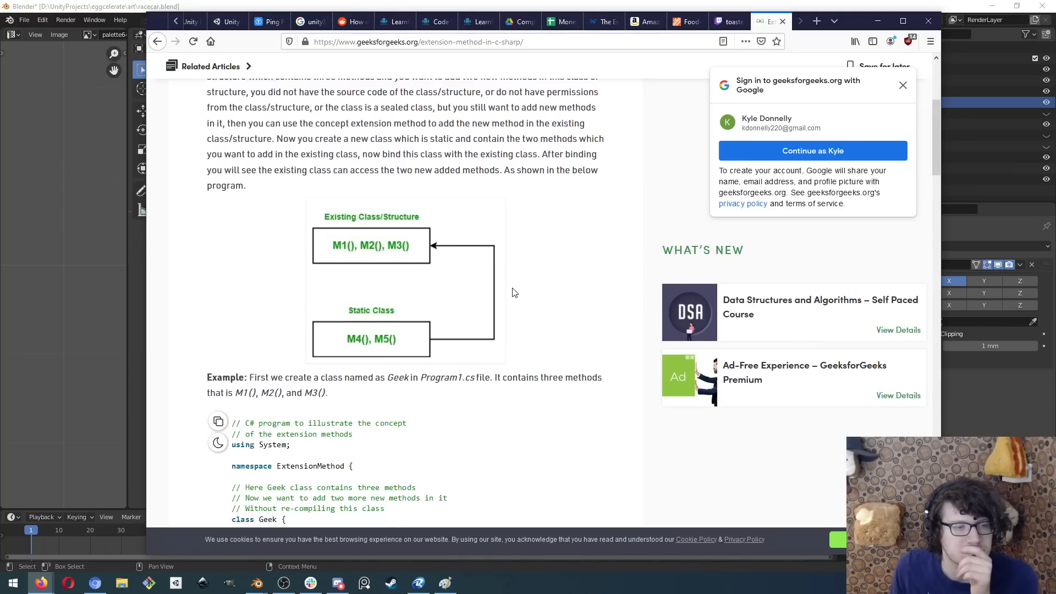
{"action": "scroll", "coordinate": [511, 296], "scroll_direction": "up", "scroll_amount": 1}
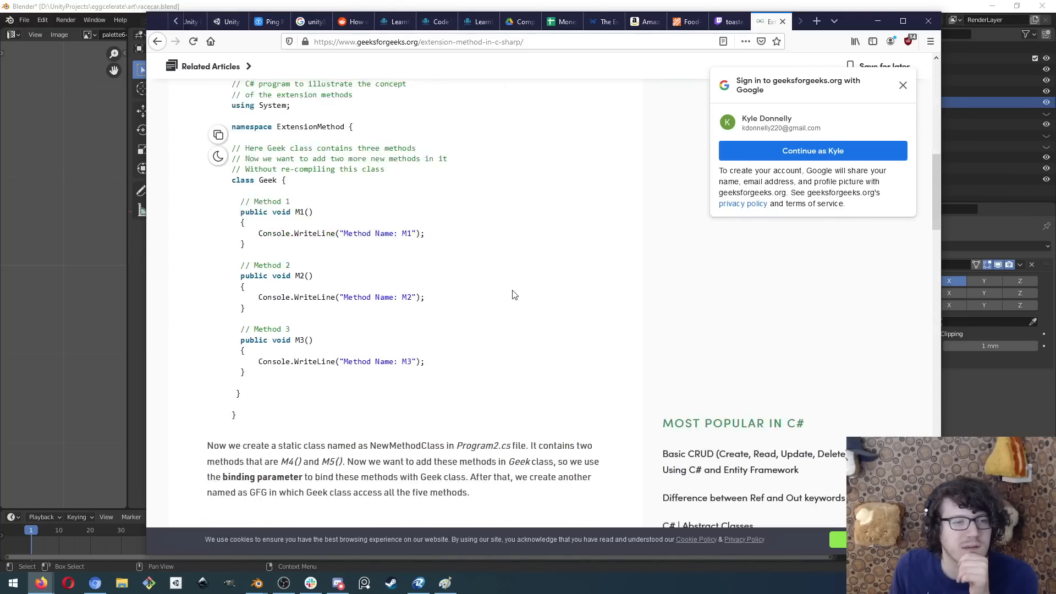
{"action": "scroll", "coordinate": [511, 296], "scroll_direction": "down", "scroll_amount": 9}
{"action": "scroll", "coordinate": [511, 296], "scroll_direction": "down", "scroll_amount": 3}
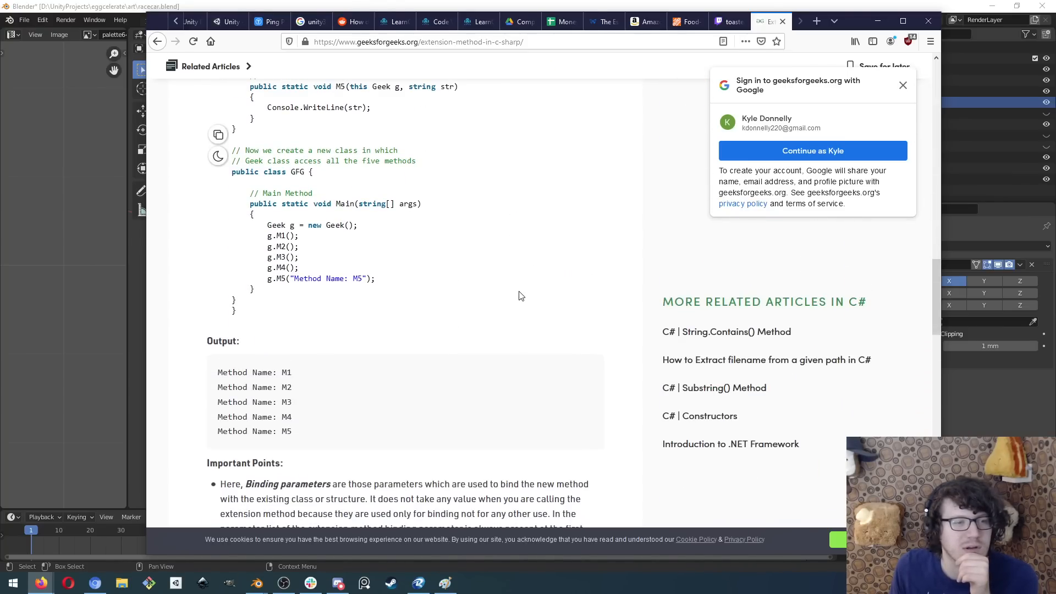
{"action": "key", "text": "alt+Left"}
- View the CodinGame extension method examples page, then return to the Google results and expand the question on how to write an extension method
{"action": "scroll", "coordinate": [517, 295], "scroll_direction": "down", "scroll_amount": 3}
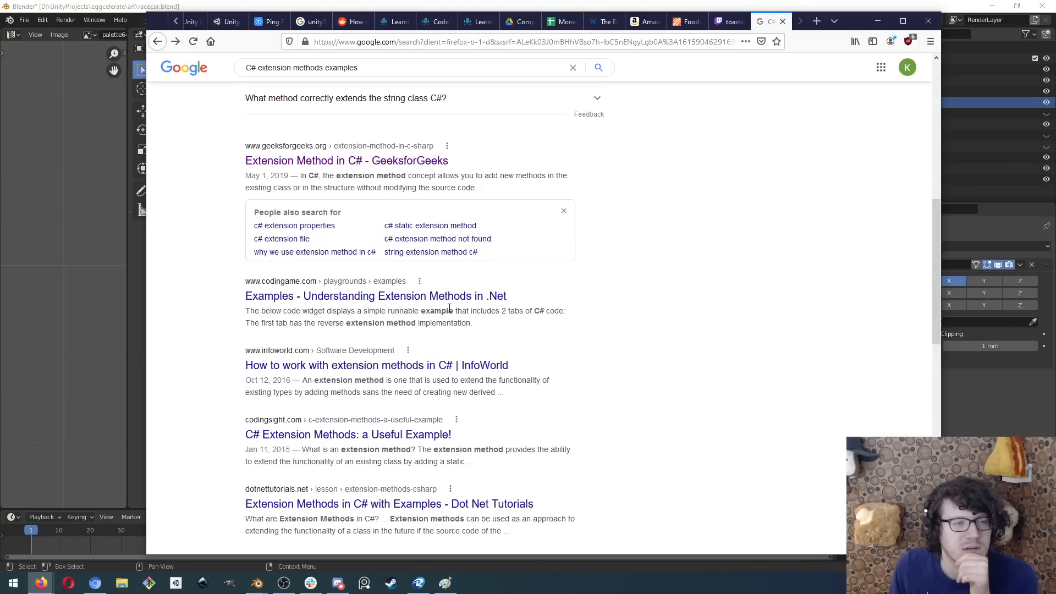
{"action": "left_click", "coordinate": [356, 300]}
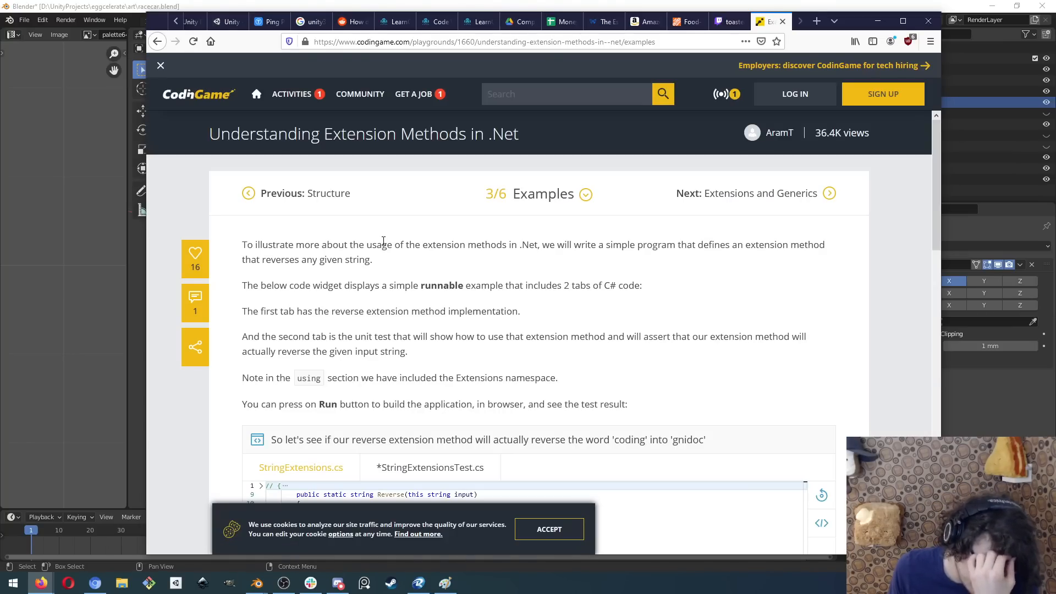
{"action": "key", "text": "alt+Left"}
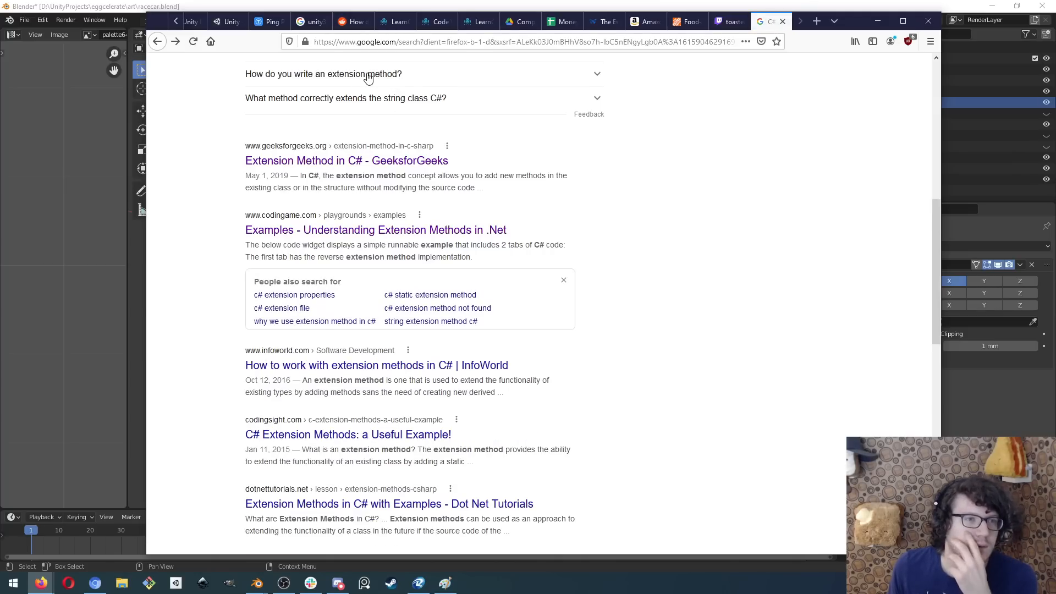
{"action": "left_click", "coordinate": [368, 75]}
- Search Google for "C# extension methods use case"
{"action": "scroll", "coordinate": [311, 232], "scroll_direction": "up", "scroll_amount": 7}
{"action": "scroll", "coordinate": [311, 232], "scroll_direction": "up", "scroll_amount": 2}
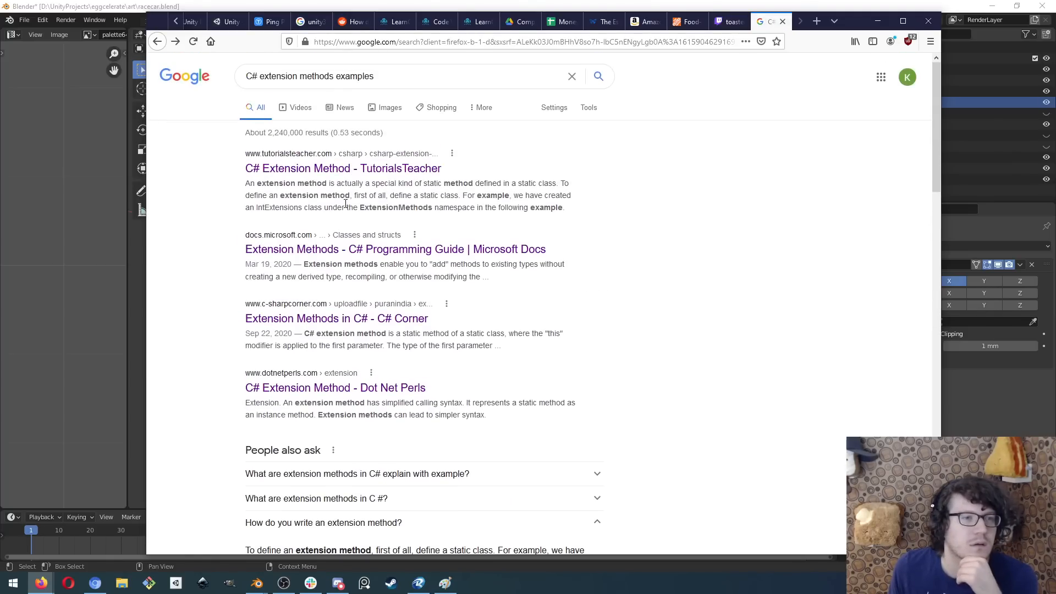
{"action": "double_click", "coordinate": [412, 79]}
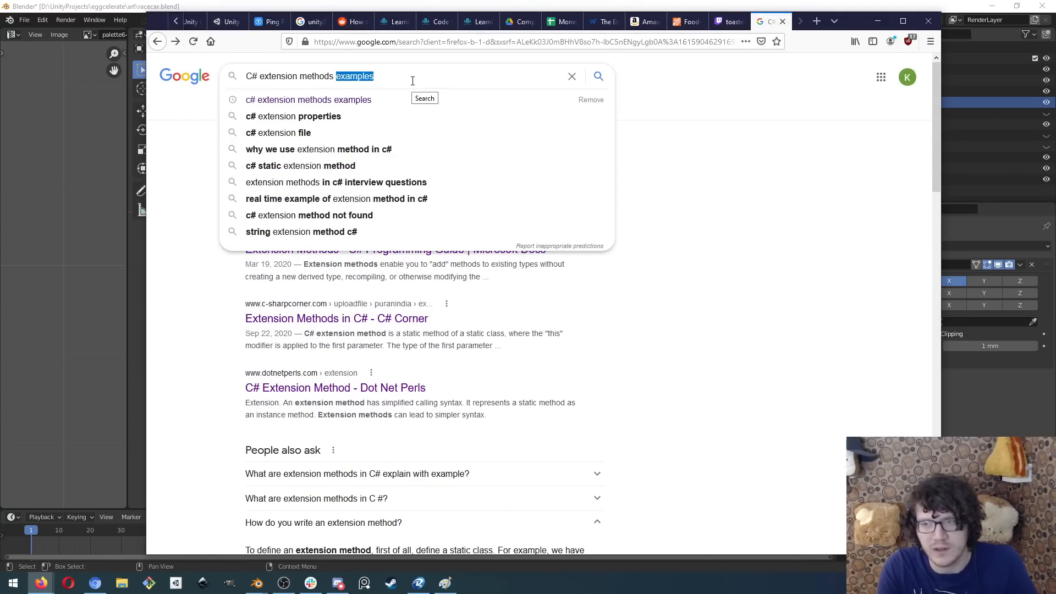
{"action": "key", "text": "BackSpace"}
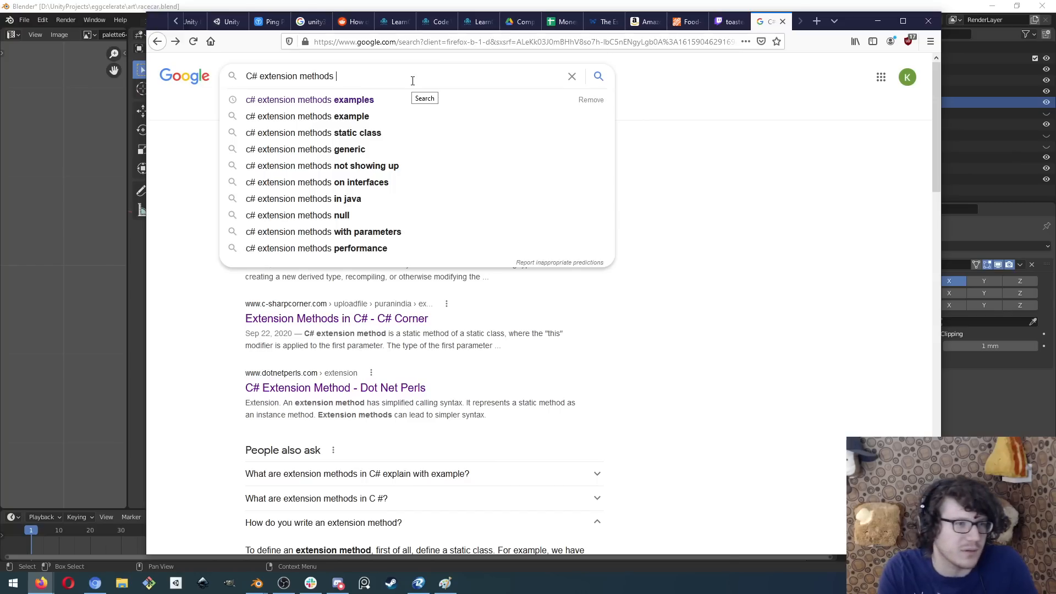
{"action": "key", "text": "ctrl+BackSpace"}
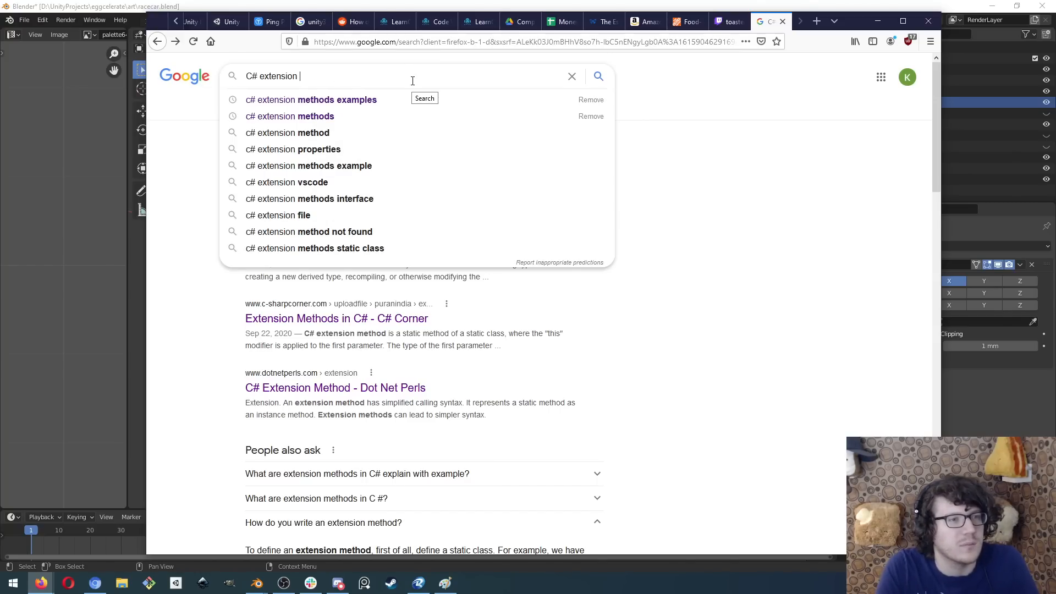
{"action": "type", "text": "methods use"}
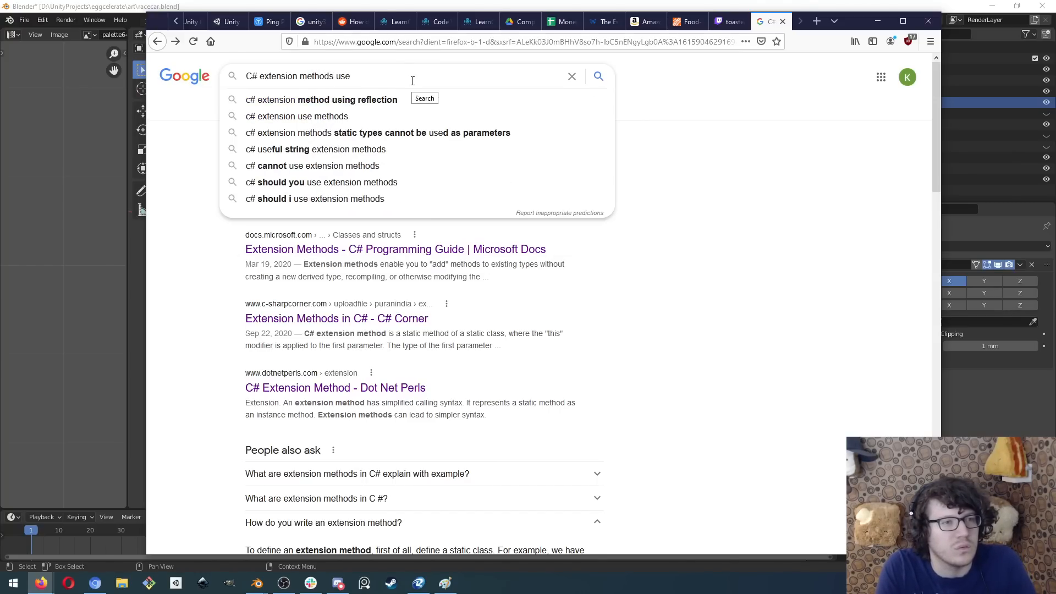
{"action": "type", "text": " case"}
{"action": "key", "text": "Return"}
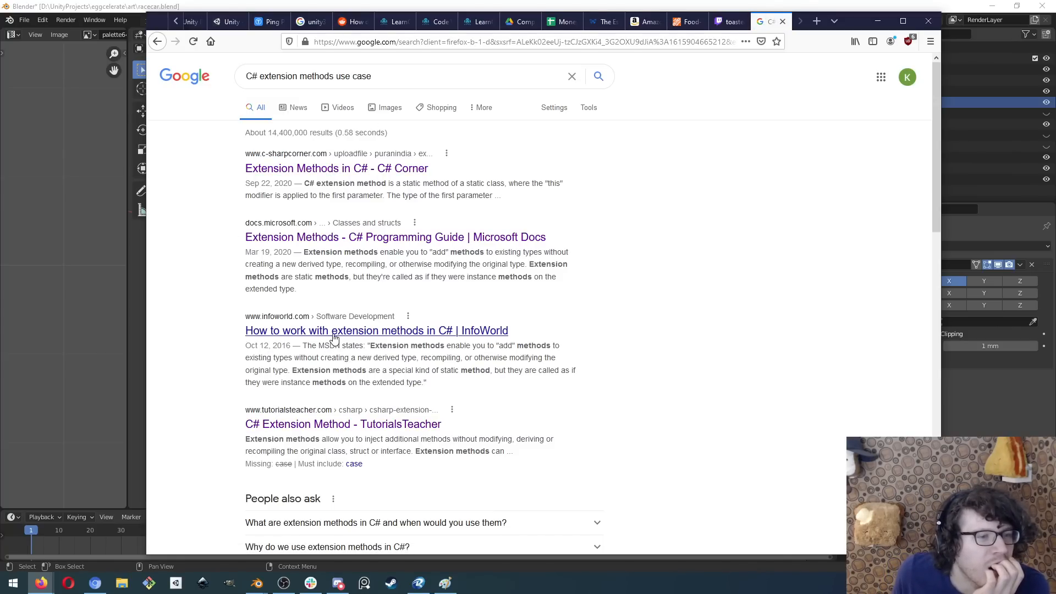
- Open the InfoWorld article on working with extension methods in C# and read it through the IsEven example
{"action": "left_click", "coordinate": [496, 318]}
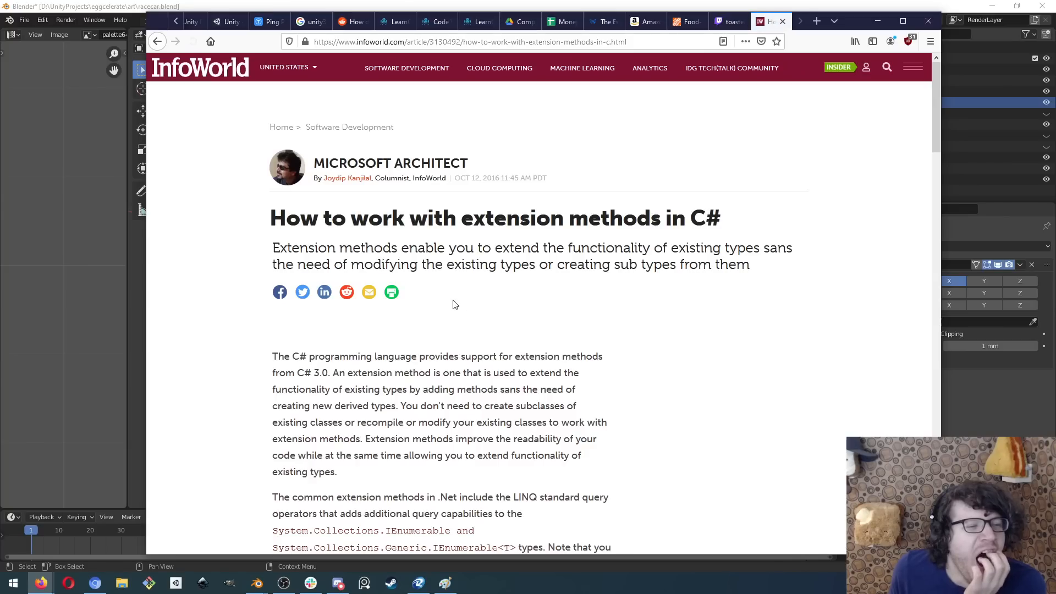
{"action": "scroll", "coordinate": [451, 297], "scroll_direction": "down", "scroll_amount": 4}
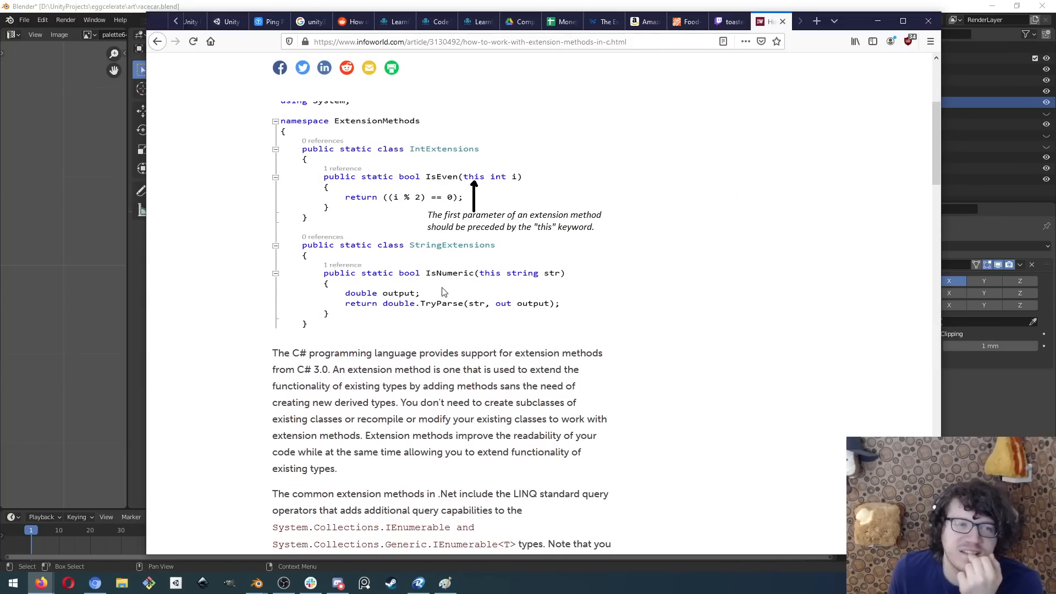
{"action": "scroll", "coordinate": [408, 242], "scroll_direction": "down", "scroll_amount": 10}
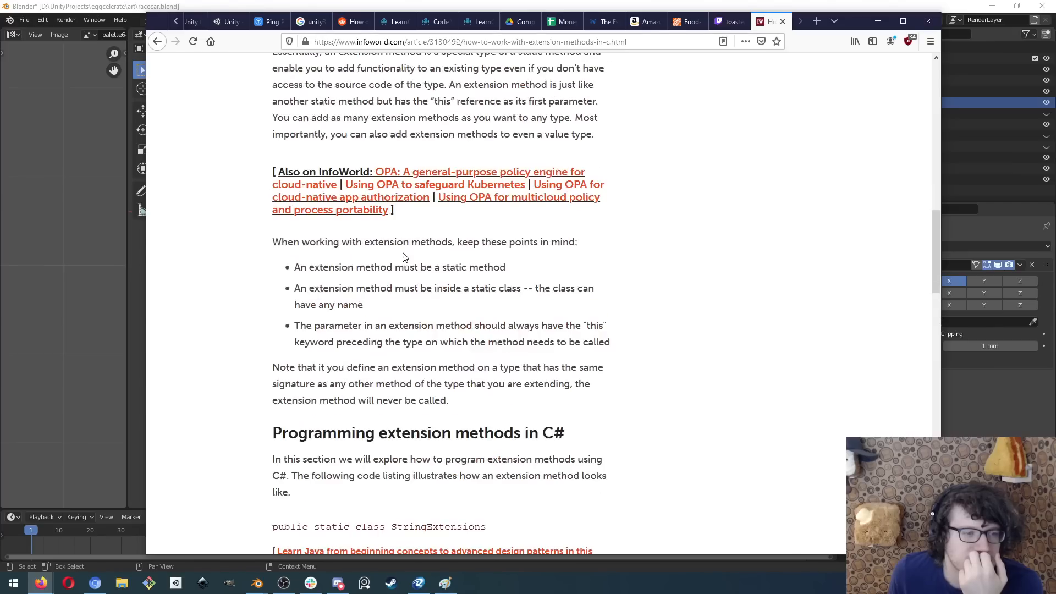
{"action": "scroll", "coordinate": [403, 257], "scroll_direction": "down", "scroll_amount": 3}
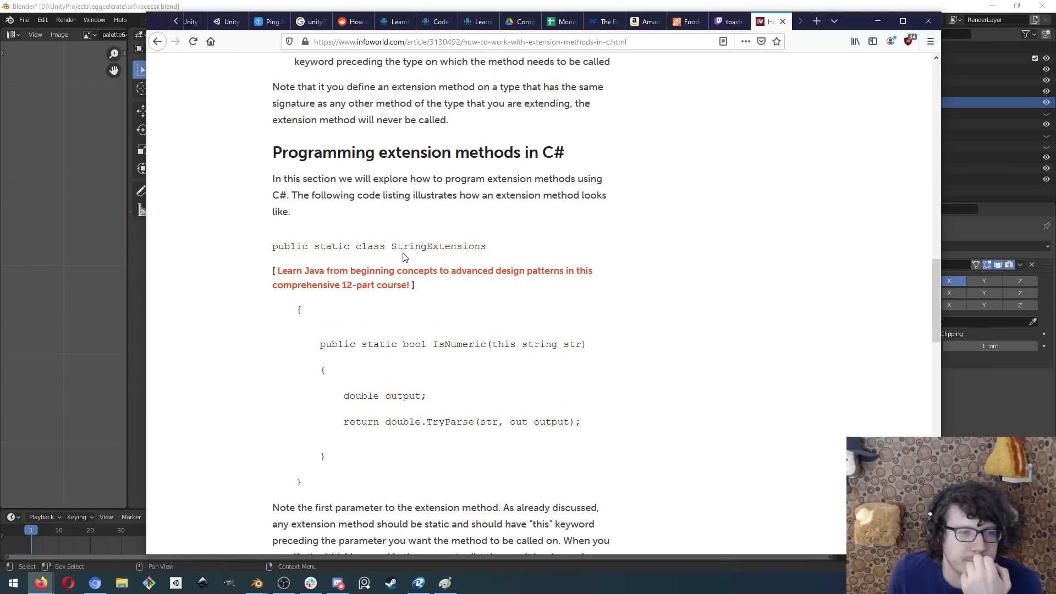
{"action": "scroll", "coordinate": [403, 257], "scroll_direction": "down", "scroll_amount": 1}
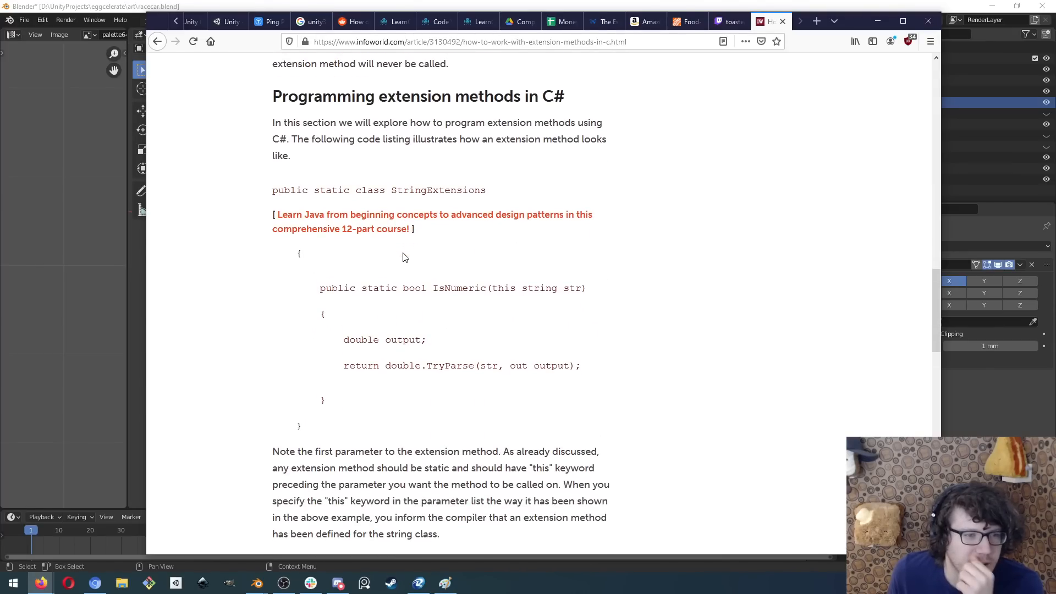
{"action": "scroll", "coordinate": [404, 257], "scroll_direction": "down", "scroll_amount": 6}
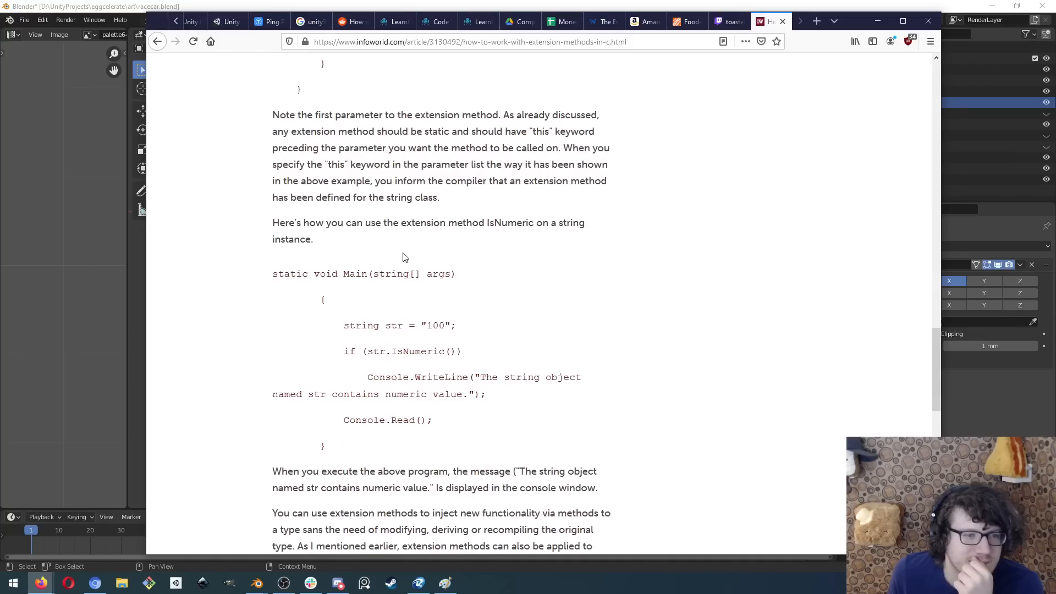
{"action": "scroll", "coordinate": [403, 257], "scroll_direction": "down", "scroll_amount": 1}
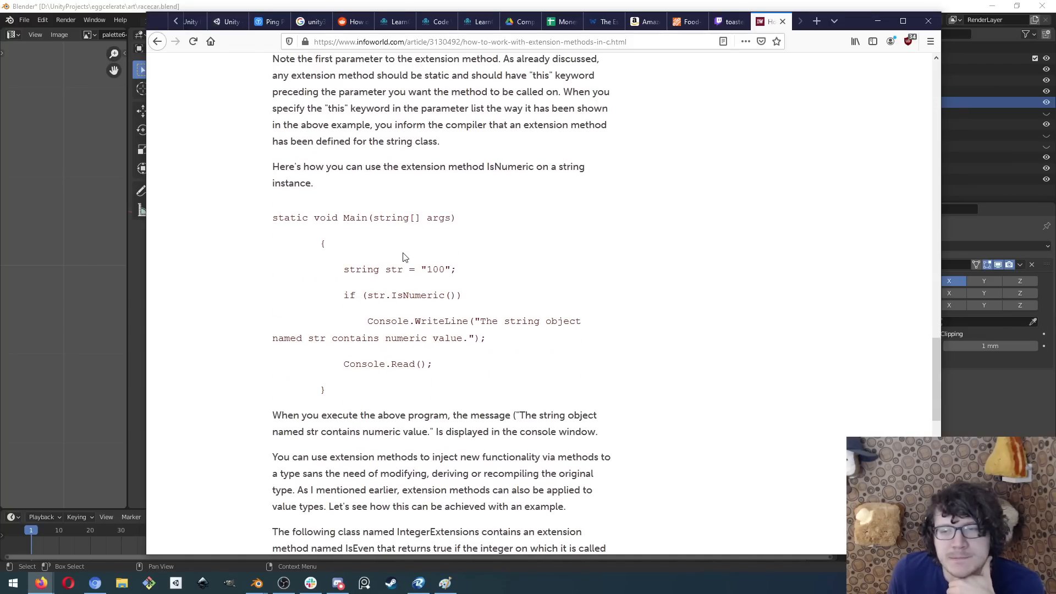
{"action": "scroll", "coordinate": [566, 283], "scroll_direction": "down", "scroll_amount": 6}
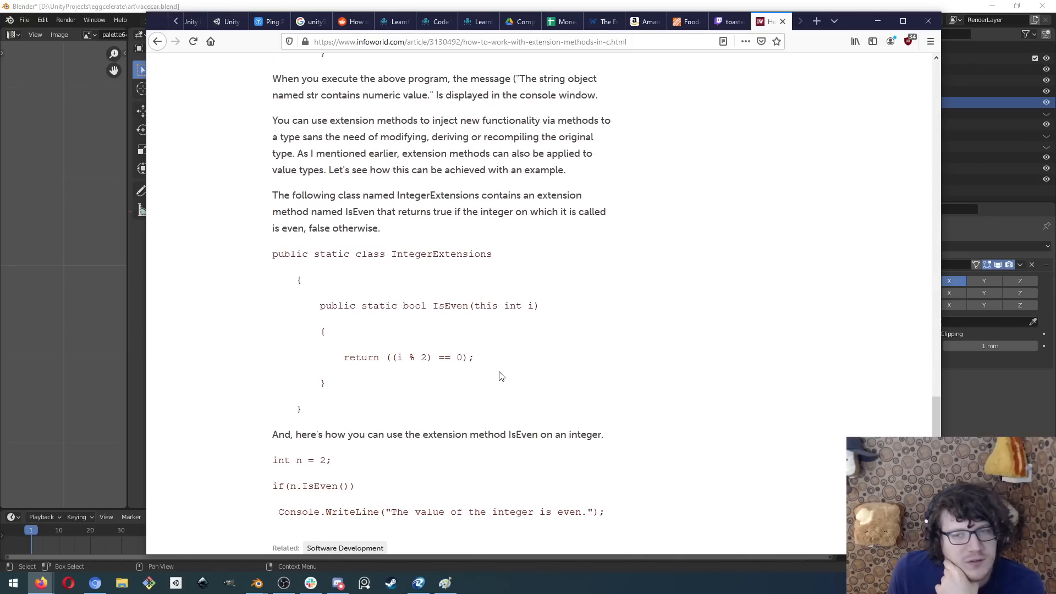
- Go back to the StringExtensions class in the InfoWorld article and study the highlighted body of its IsNumeric method
{"action": "scroll", "coordinate": [499, 374], "scroll_direction": "up", "scroll_amount": 6}
{"action": "scroll", "coordinate": [500, 376], "scroll_direction": "up", "scroll_amount": 7}
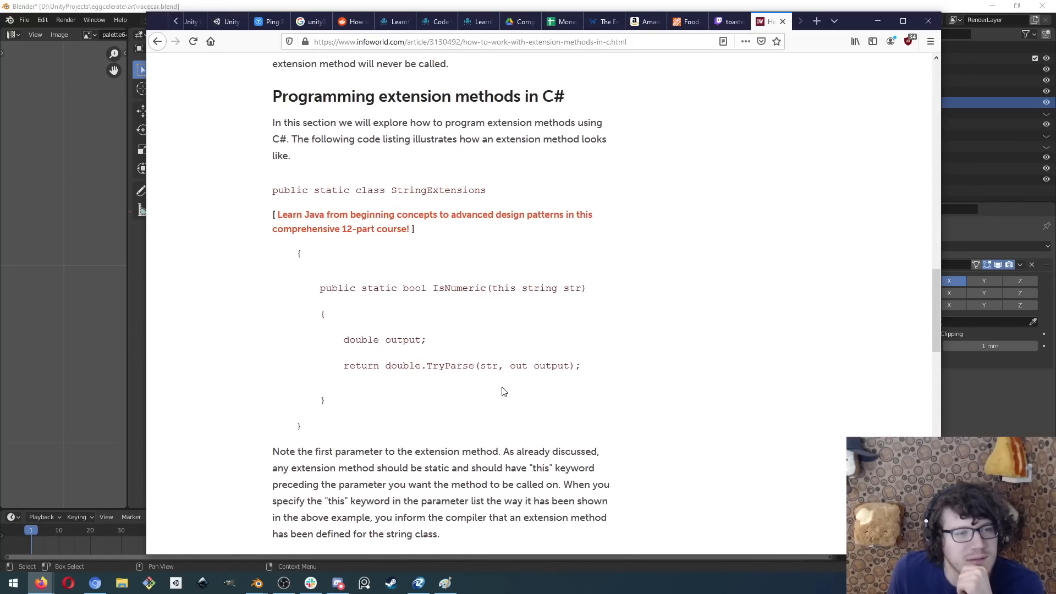
{"action": "left_click_drag", "start_coordinate": [500, 389], "coordinate": [313, 271]}
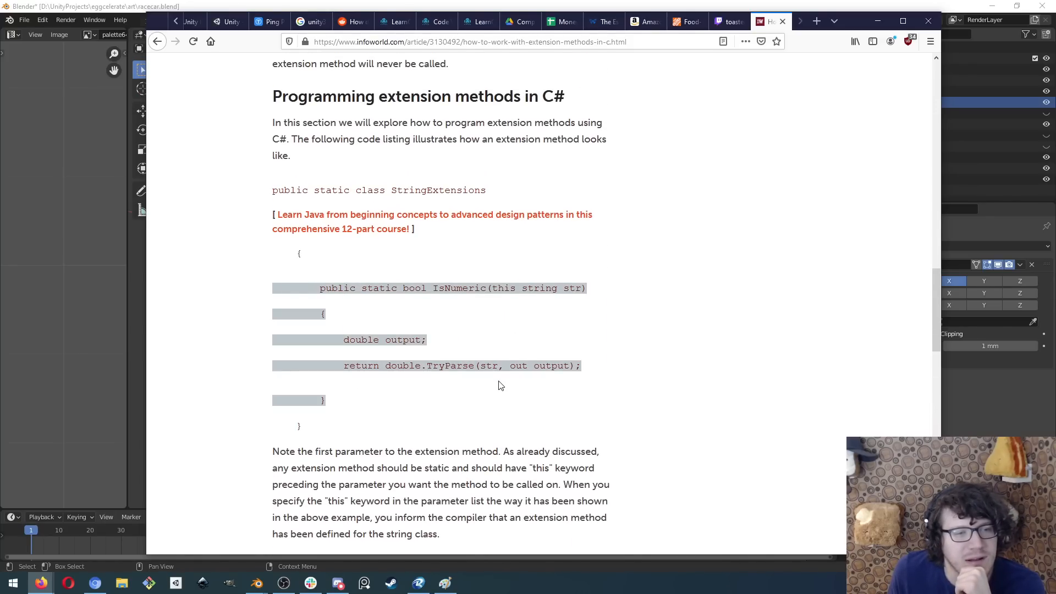
{"action": "mouse_move", "coordinate": [500, 385]}
{"action": "left_mouse_down"}
{"action": "mouse_move", "coordinate": [490, 396]}
{"action": "mouse_move", "coordinate": [294, 280]}
{"action": "left_mouse_up"}
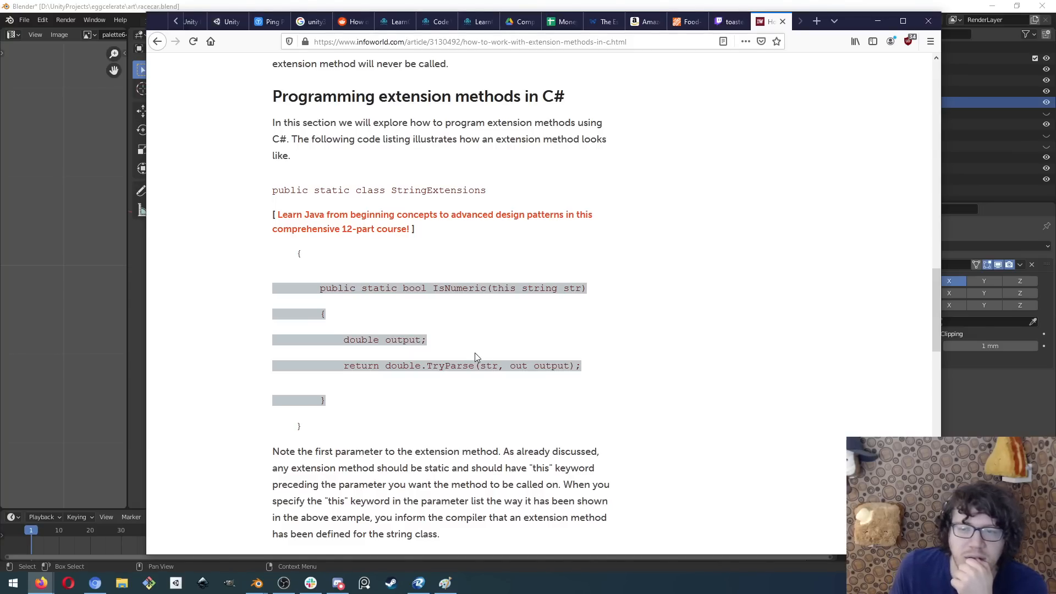
{"action": "left_click", "coordinate": [633, 329]}
{"action": "mouse_move", "coordinate": [392, 420]}
{"action": "left_mouse_down"}
{"action": "mouse_move", "coordinate": [330, 394]}
{"action": "mouse_move", "coordinate": [281, 256]}
{"action": "mouse_move", "coordinate": [385, 432]}
{"action": "left_mouse_up"}
{"action": "left_click", "coordinate": [281, 257]}
{"action": "left_click", "coordinate": [385, 432]}
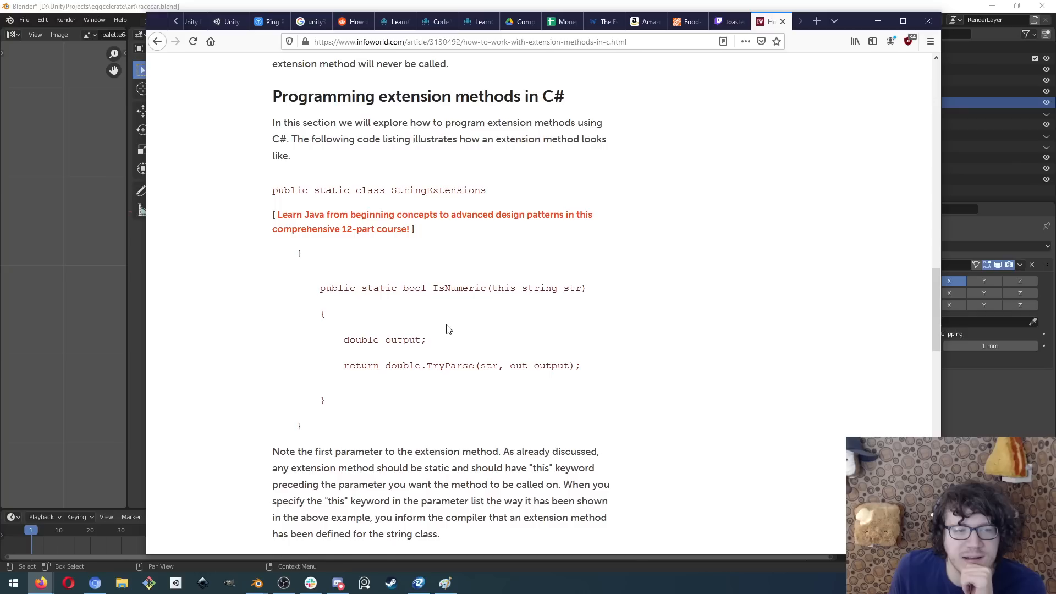
- Compare the IsNumeric method's signature with its double.TryParse return expression by highlighting each part of the code
{"action": "double_click", "coordinate": [412, 366]}
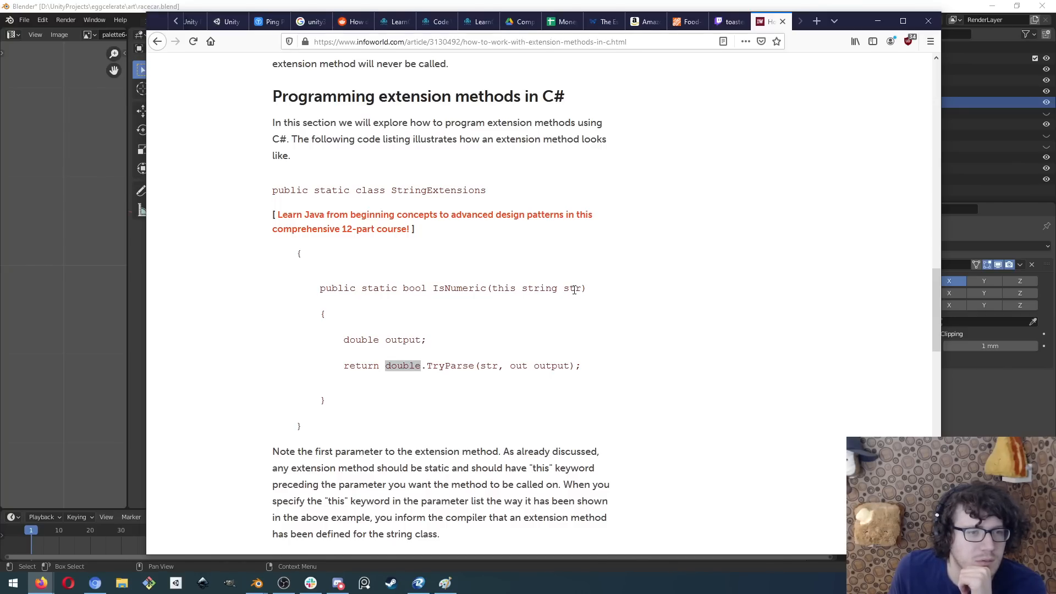
{"action": "left_click_drag", "start_coordinate": [574, 290], "coordinate": [433, 290]}
{"action": "left_click_drag", "start_coordinate": [386, 366], "coordinate": [569, 367]}
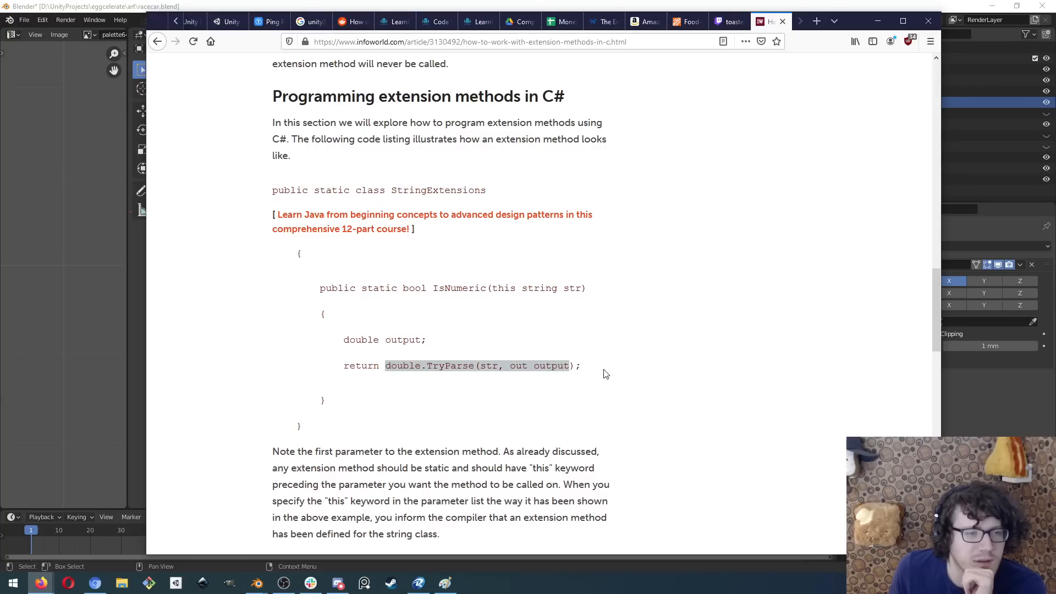
{"action": "left_click", "coordinate": [605, 374]}
{"action": "double_click", "coordinate": [457, 287]}
{"action": "left_click_drag", "start_coordinate": [457, 287], "coordinate": [352, 323]}
{"action": "left_click", "coordinate": [578, 369]}
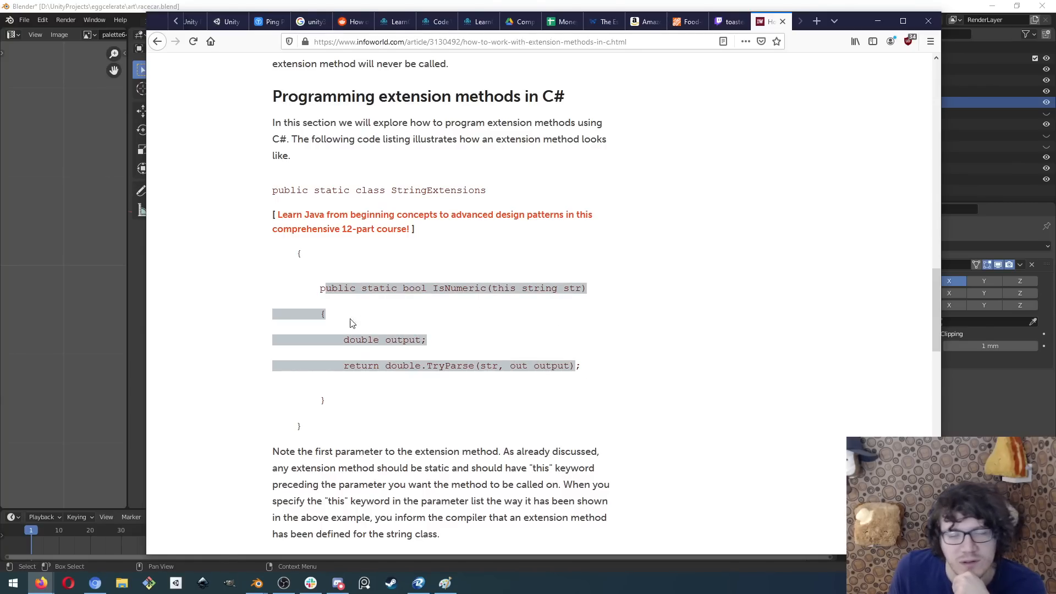
{"action": "left_click", "coordinate": [521, 350]}
- Read the IsNumeric usage example and the IntegerExtensions example through to the end of the InfoWorld article
{"action": "scroll", "coordinate": [486, 302], "scroll_direction": "down", "scroll_amount": 12}
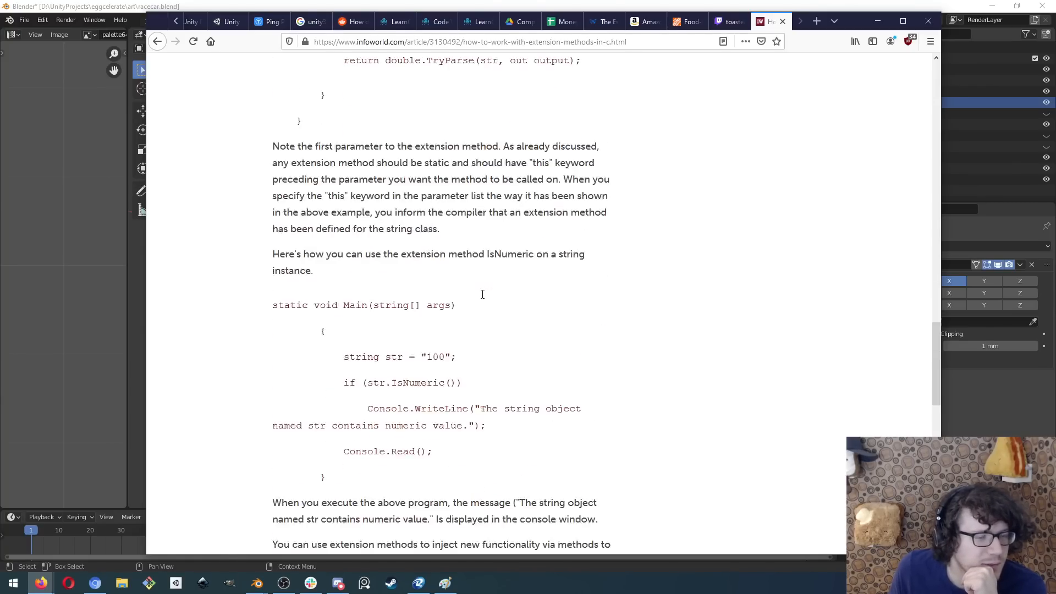
{"action": "scroll", "coordinate": [482, 299], "scroll_direction": "up", "scroll_amount": 2}
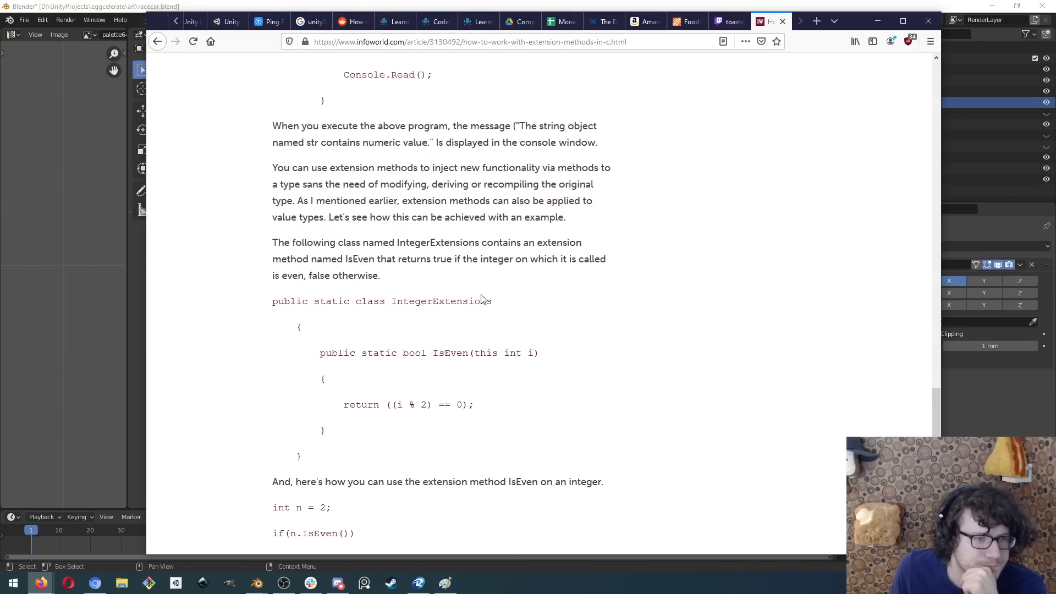
{"action": "scroll", "coordinate": [481, 298], "scroll_direction": "down", "scroll_amount": 6}
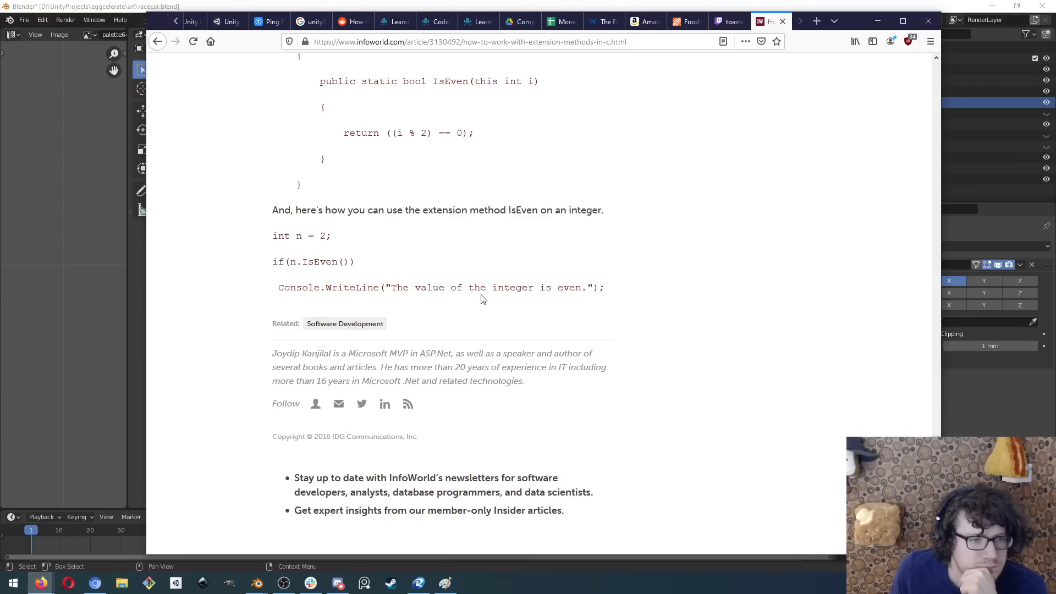
{"action": "scroll", "coordinate": [528, 314], "scroll_direction": "down", "scroll_amount": 2}
- Return to the search results, open the article "Creative Use of Extension Methods" and read its introduction and FileFormat enum example
{"action": "key", "text": "alt+Left"}
{"action": "scroll", "coordinate": [588, 344], "scroll_direction": "down", "scroll_amount": 7}
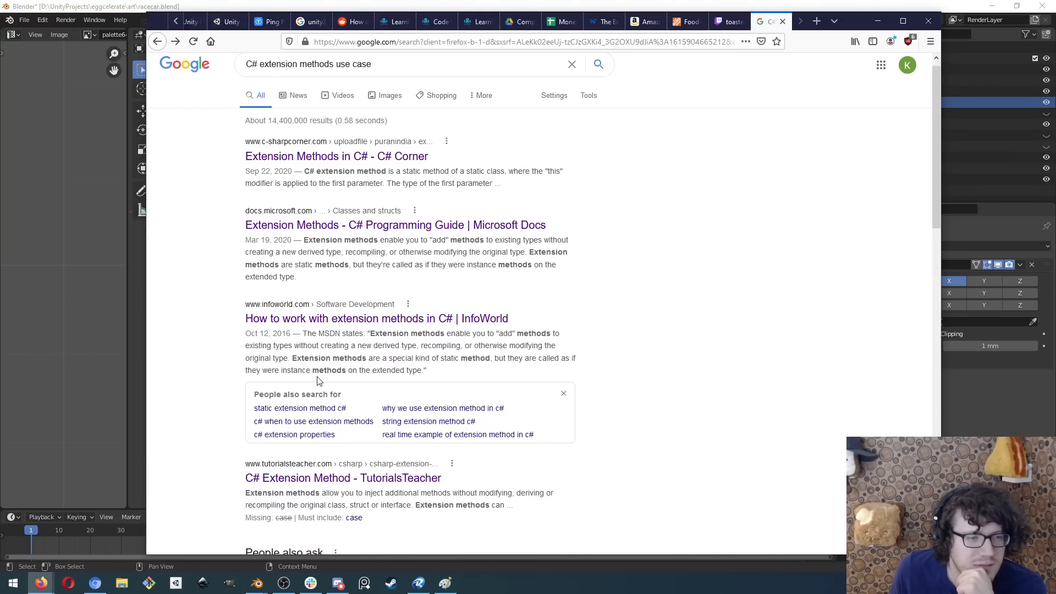
{"action": "left_click", "coordinate": [320, 397]}
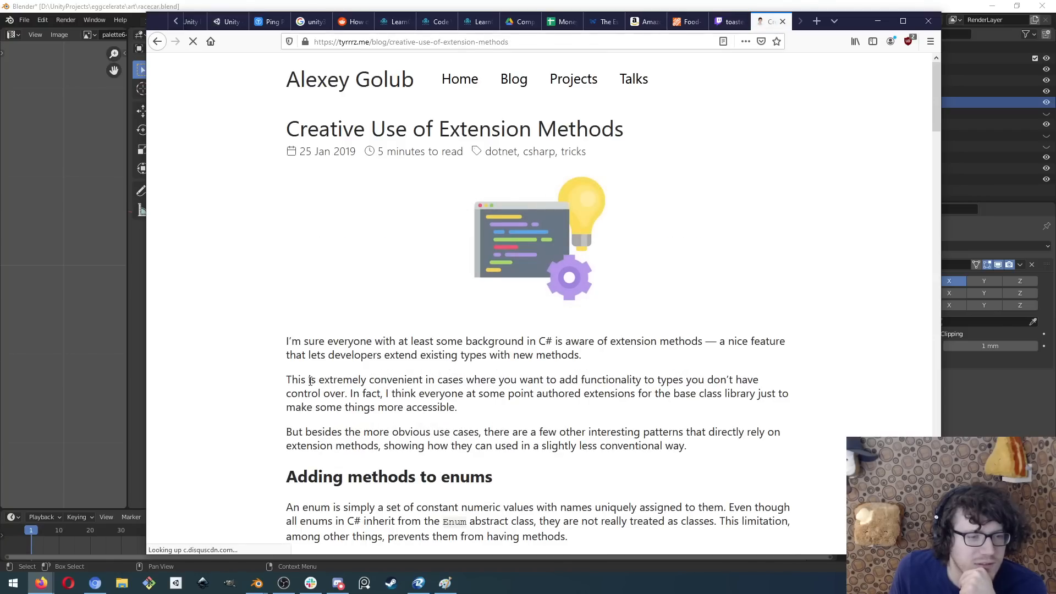
{"action": "scroll", "coordinate": [297, 366], "scroll_direction": "down", "scroll_amount": 5}
{"action": "scroll", "coordinate": [281, 362], "scroll_direction": "down", "scroll_amount": 3}
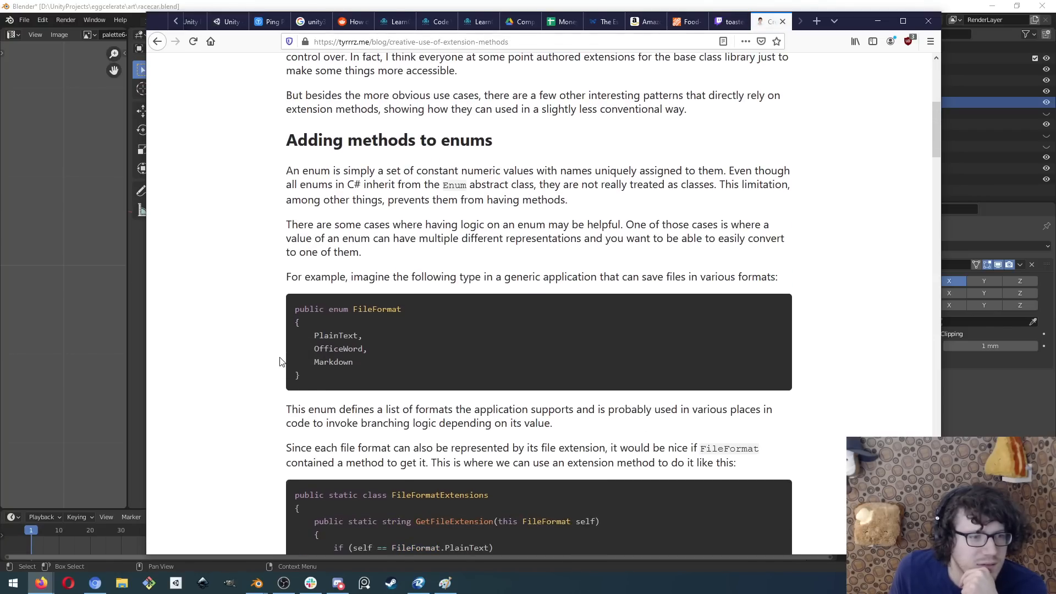
{"action": "scroll", "coordinate": [281, 362], "scroll_direction": "down", "scroll_amount": 2}
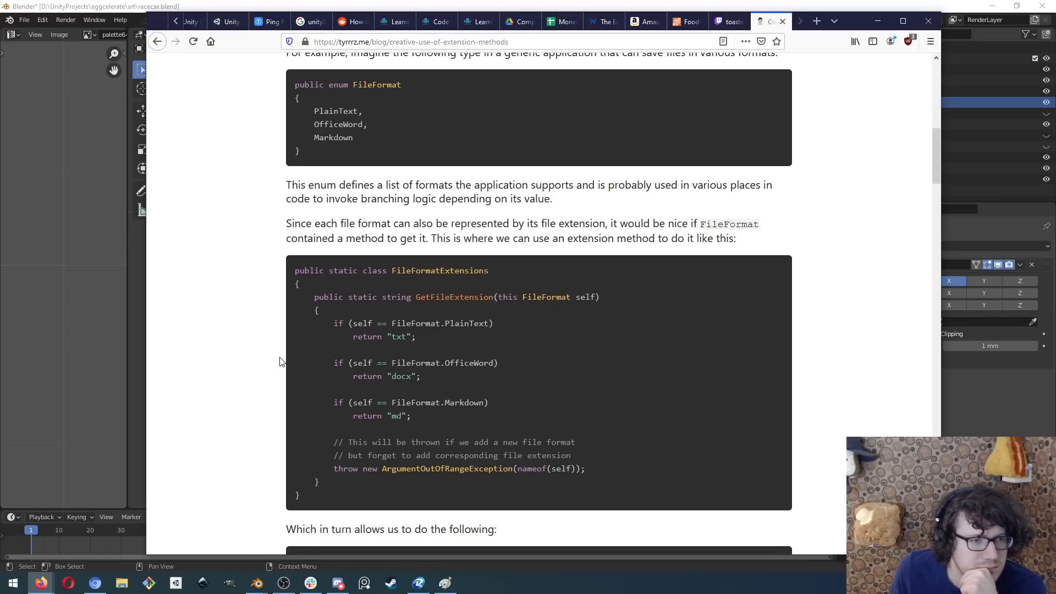
- Compare the FileFormat enum with the GetFileExtension method in FileFormatExtensions and the usage code below it
{"action": "scroll", "coordinate": [280, 361], "scroll_direction": "down", "scroll_amount": 1}
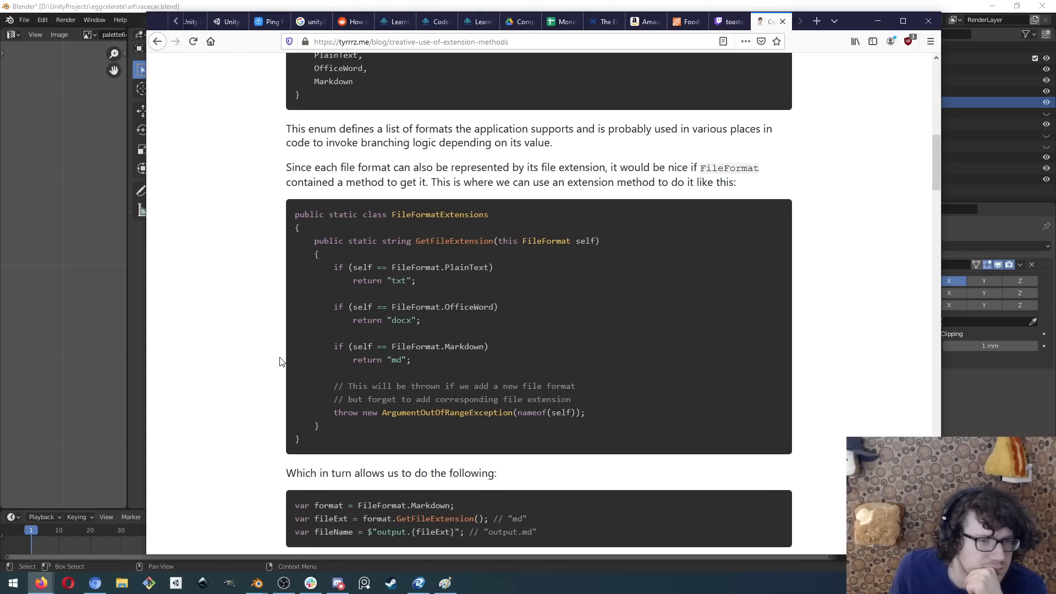
{"action": "scroll", "coordinate": [280, 362], "scroll_direction": "up", "scroll_amount": 3}
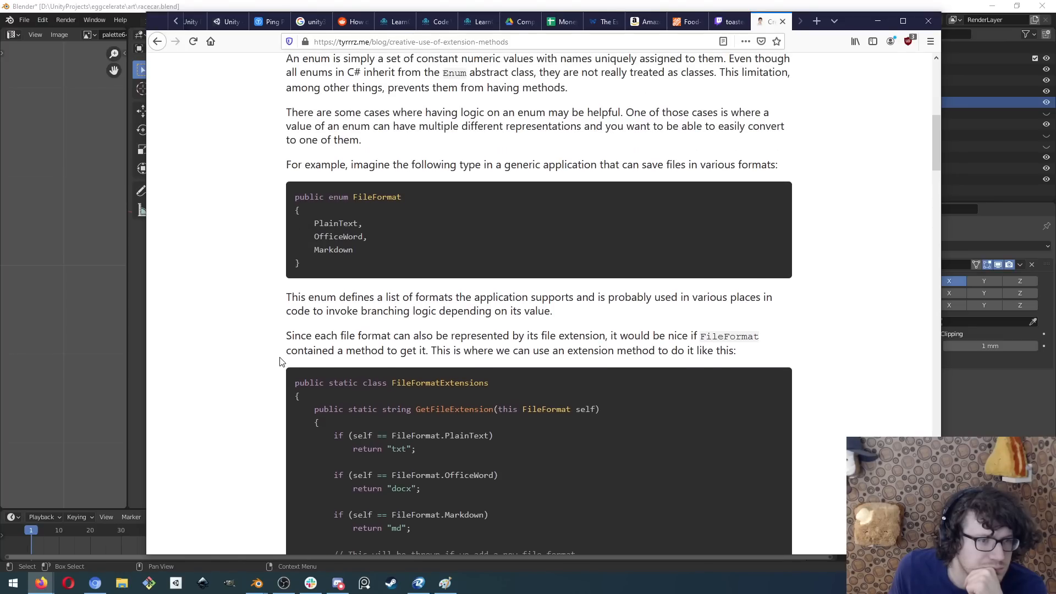
{"action": "scroll", "coordinate": [280, 362], "scroll_direction": "down", "scroll_amount": 5}
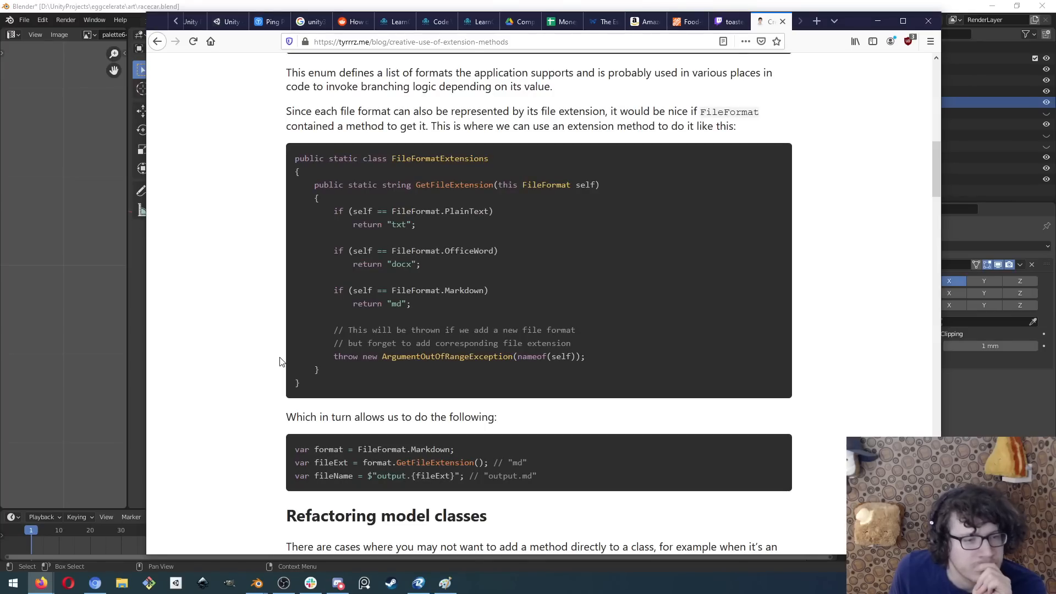
{"action": "scroll", "coordinate": [283, 357], "scroll_direction": "up", "scroll_amount": 4}
{"action": "scroll", "coordinate": [456, 377], "scroll_direction": "down", "scroll_amount": 1}
{"action": "scroll", "coordinate": [457, 377], "scroll_direction": "down", "scroll_amount": 2}
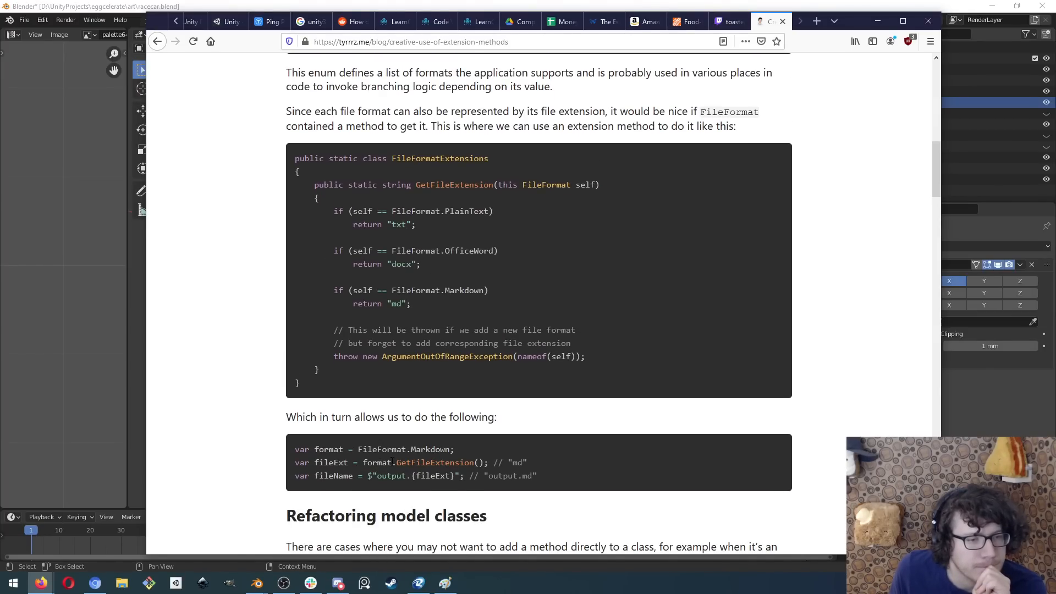
- Read the "Refactoring model classes" section, covering the ClosedCaption classes, the LINQ query and the GetByTime extension method
{"action": "scroll", "coordinate": [275, 394], "scroll_direction": "down", "scroll_amount": 2}
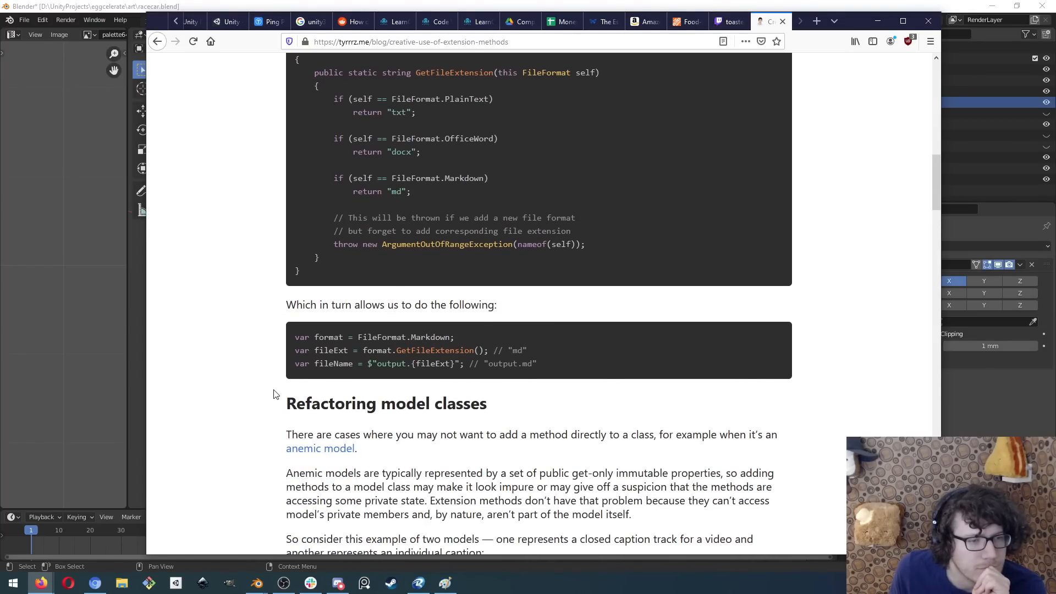
{"action": "scroll", "coordinate": [275, 394], "scroll_direction": "down", "scroll_amount": 3}
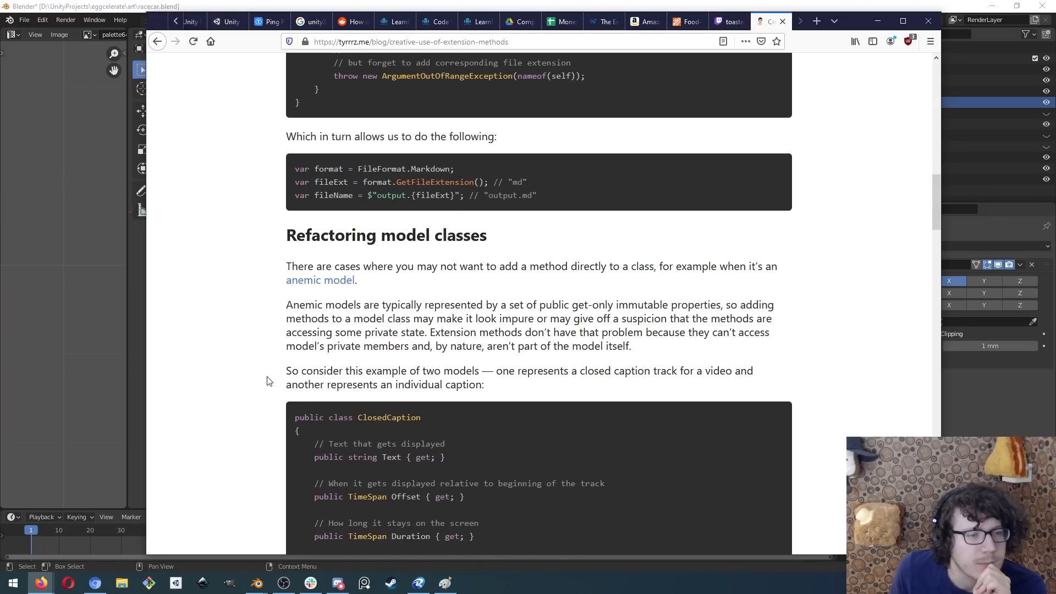
{"action": "scroll", "coordinate": [268, 382], "scroll_direction": "down", "scroll_amount": 2}
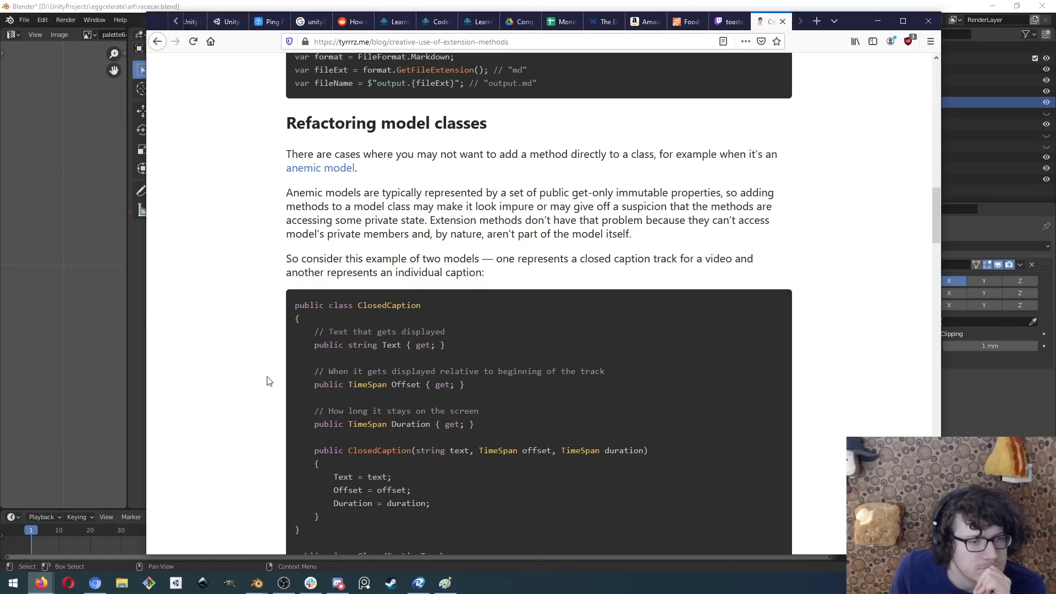
{"action": "scroll", "coordinate": [268, 381], "scroll_direction": "down", "scroll_amount": 2}
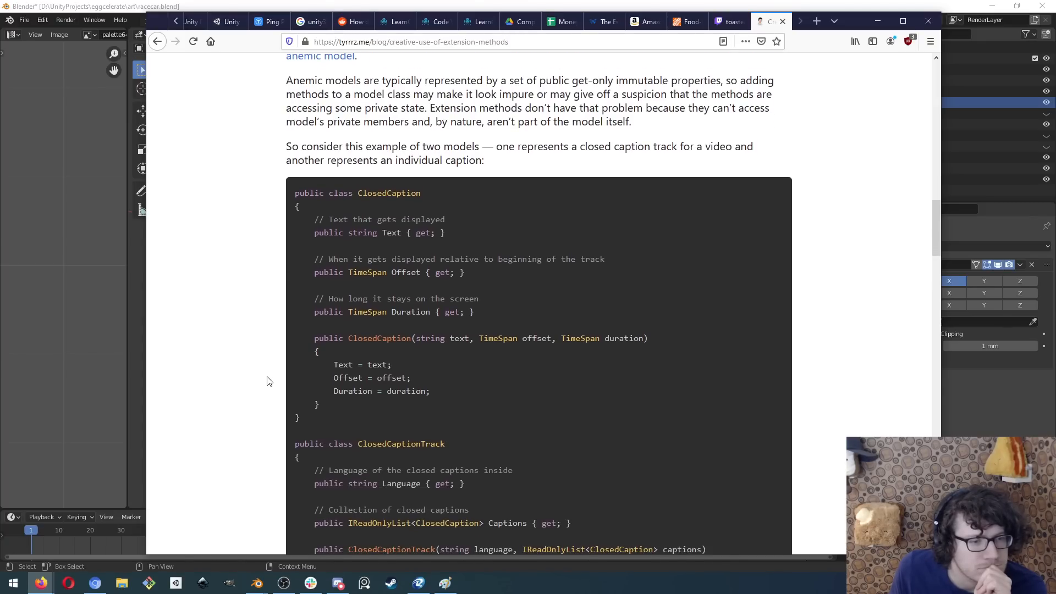
{"action": "scroll", "coordinate": [268, 381], "scroll_direction": "down", "scroll_amount": 2}
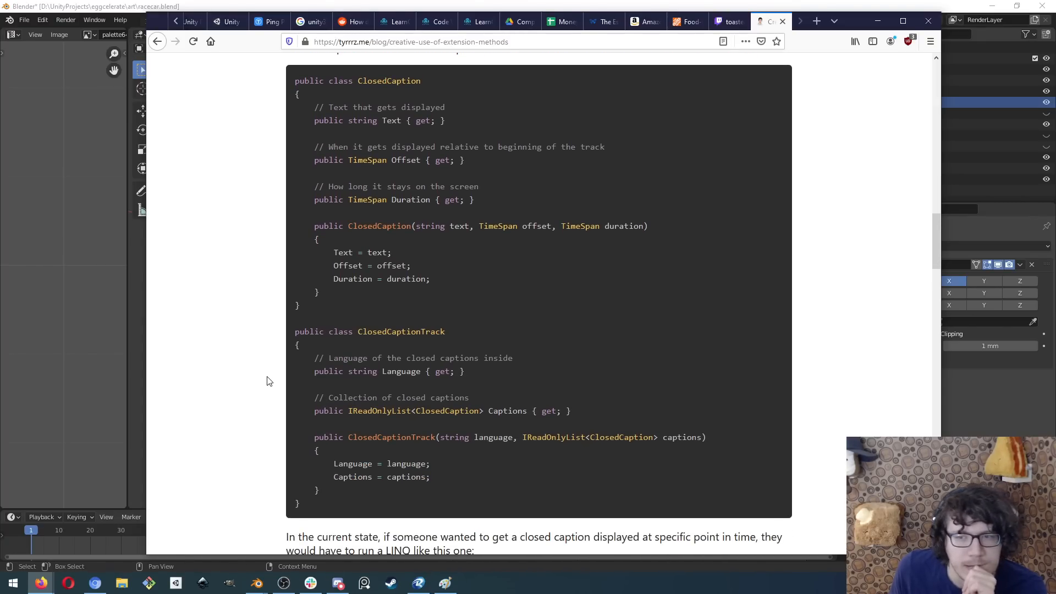
{"action": "scroll", "coordinate": [268, 381], "scroll_direction": "down", "scroll_amount": 4}
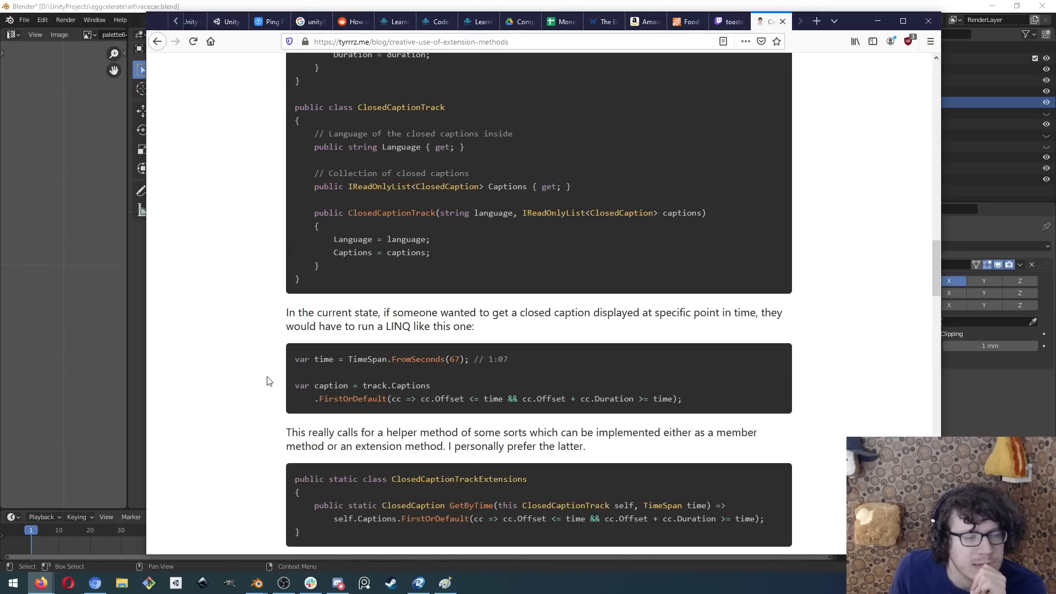
{"action": "scroll", "coordinate": [268, 381], "scroll_direction": "down", "scroll_amount": 1}
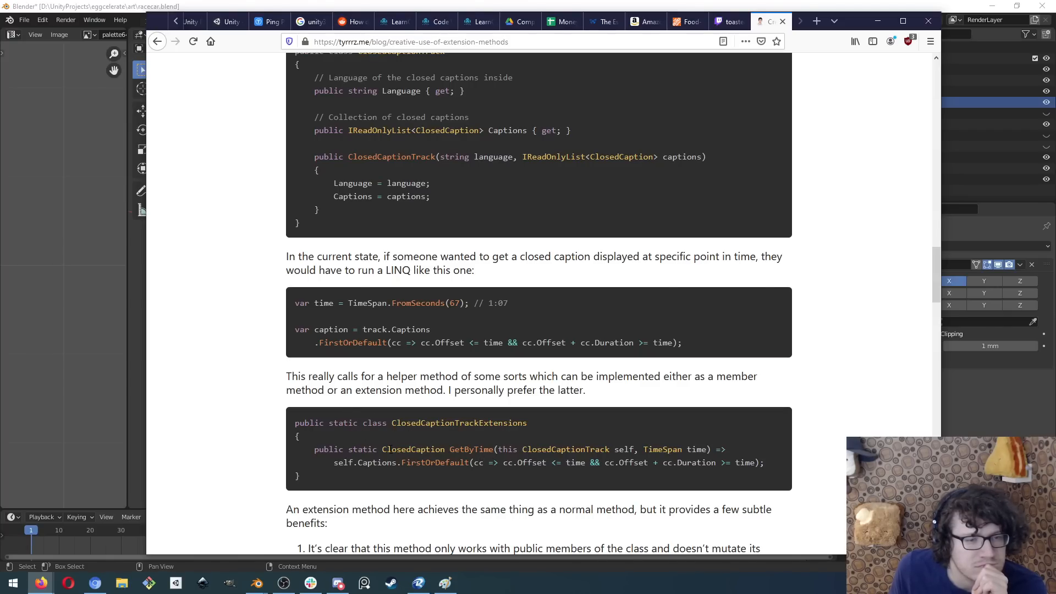
- Read the extension method benefits and the "Making interfaces more versatile" section with its IExportService examples, then skim the rest
{"action": "scroll", "coordinate": [472, 442], "scroll_direction": "down", "scroll_amount": 6}
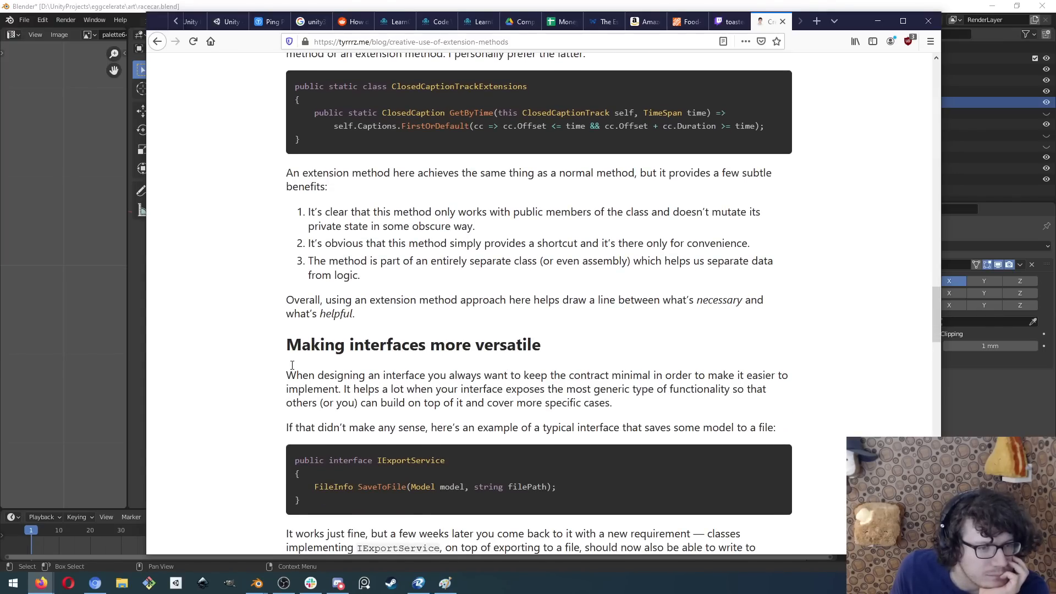
{"action": "scroll", "coordinate": [287, 365], "scroll_direction": "down", "scroll_amount": 3}
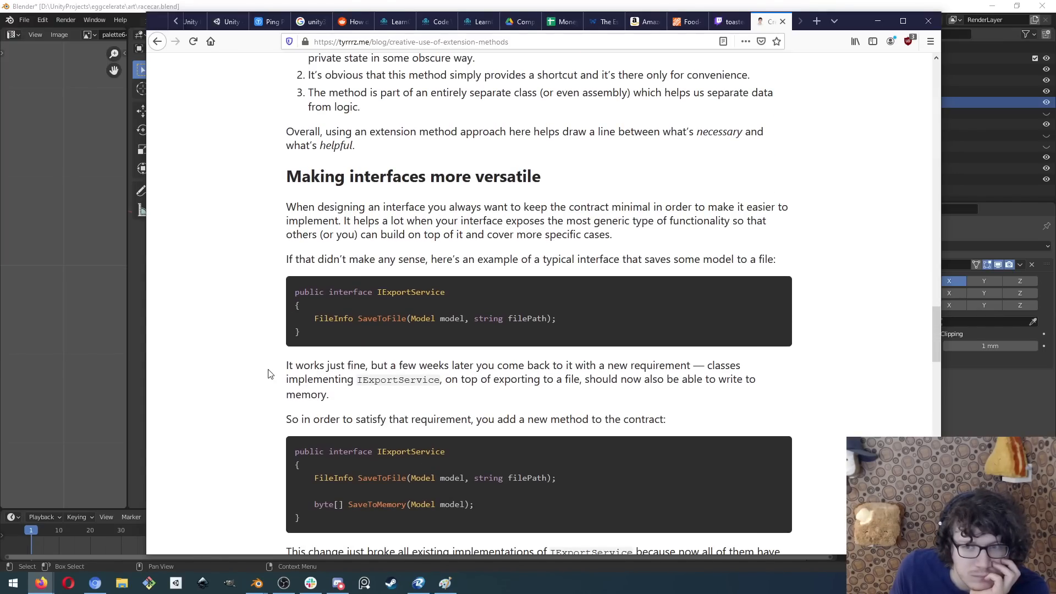
{"action": "scroll", "coordinate": [269, 374], "scroll_direction": "down", "scroll_amount": 1}
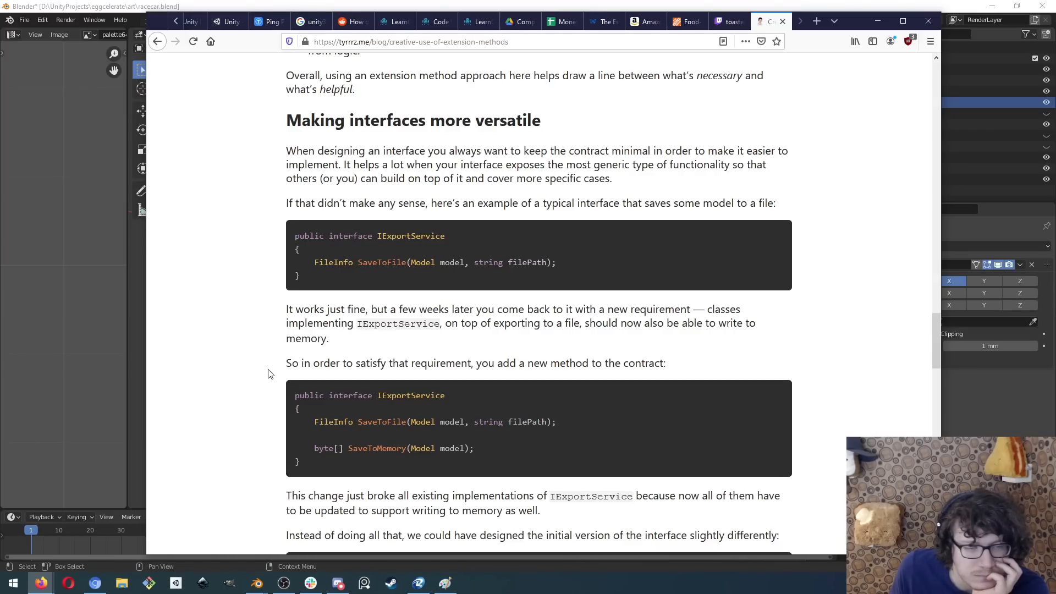
{"action": "scroll", "coordinate": [269, 343], "scroll_direction": "down", "scroll_amount": 3}
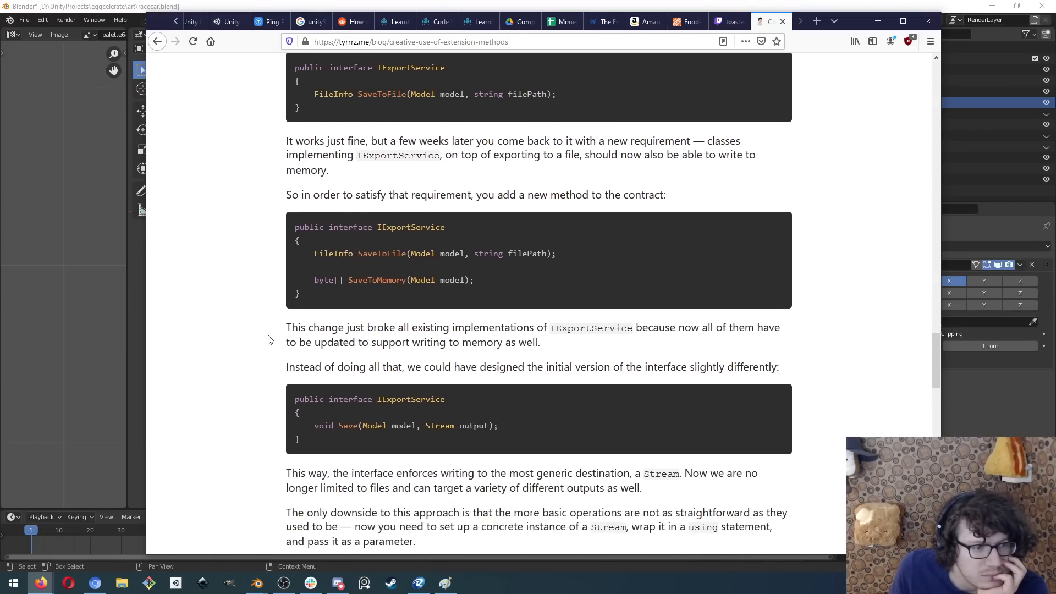
{"action": "scroll", "coordinate": [269, 340], "scroll_direction": "down", "scroll_amount": 11}
- Leave the article, switch back to Blender and inspect the side mirrors' placement around the racecar from several angles
{"action": "key", "text": "alt+Left"}
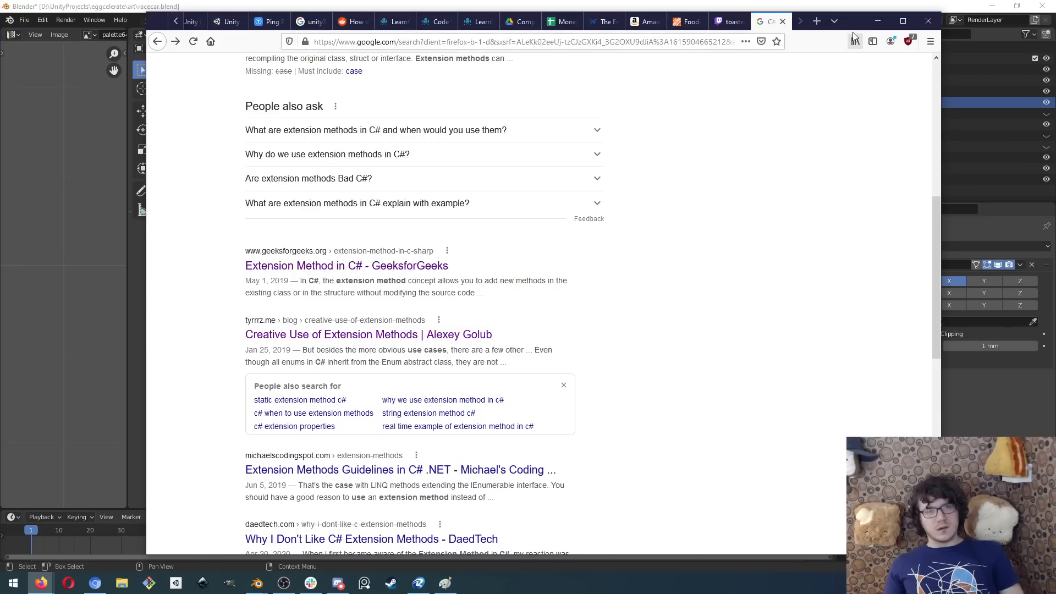
{"action": "left_click_drag", "start_coordinate": [854, 26], "coordinate": [1055, 88]}
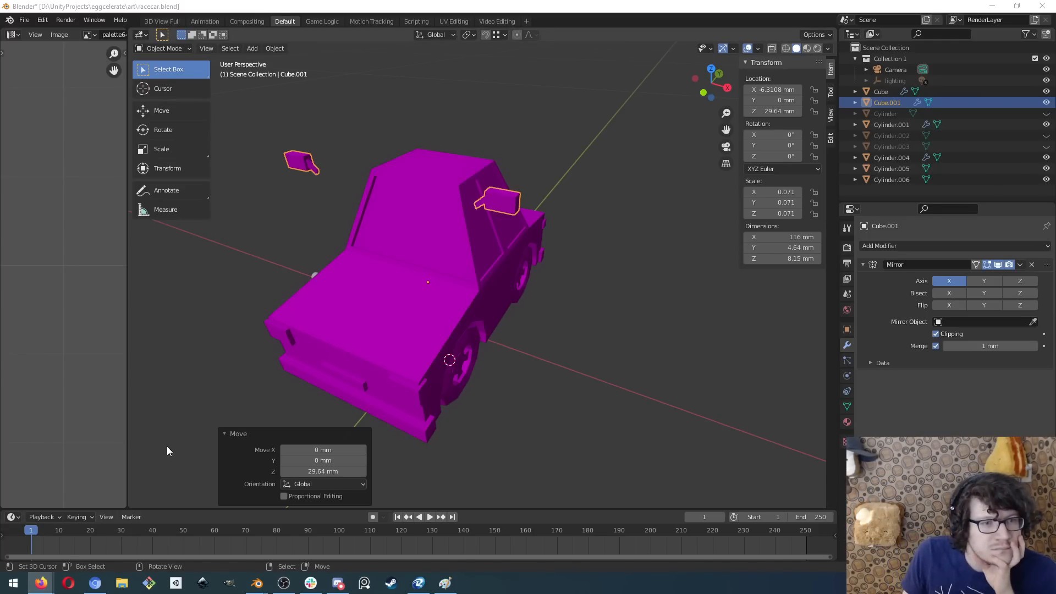
{"action": "middle_click_drag", "start_coordinate": [527, 360], "coordinate": [447, 325]}
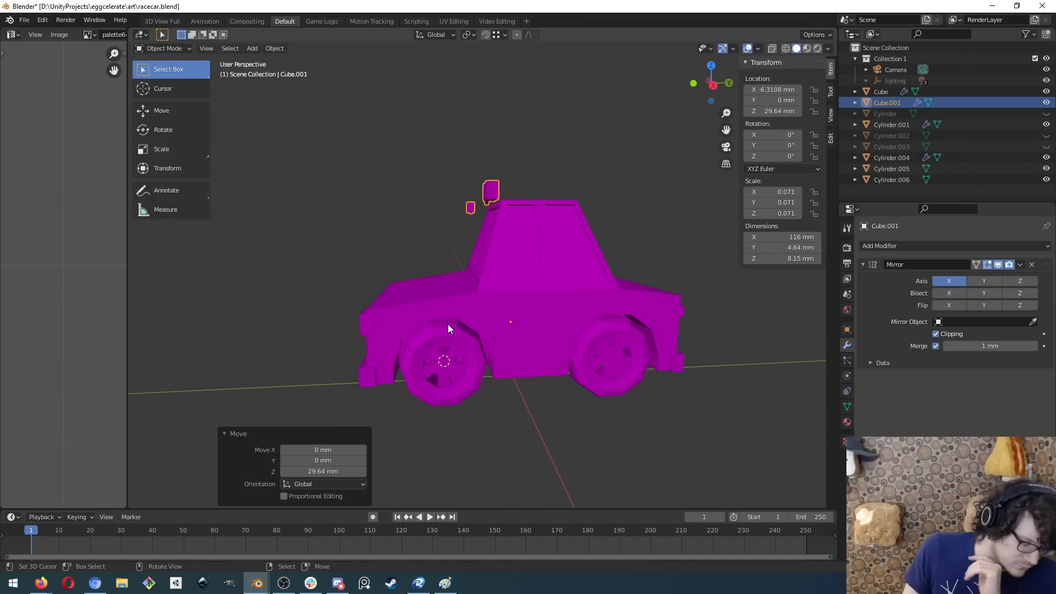
{"action": "middle_click_drag", "start_coordinate": [401, 427], "coordinate": [515, 283]}
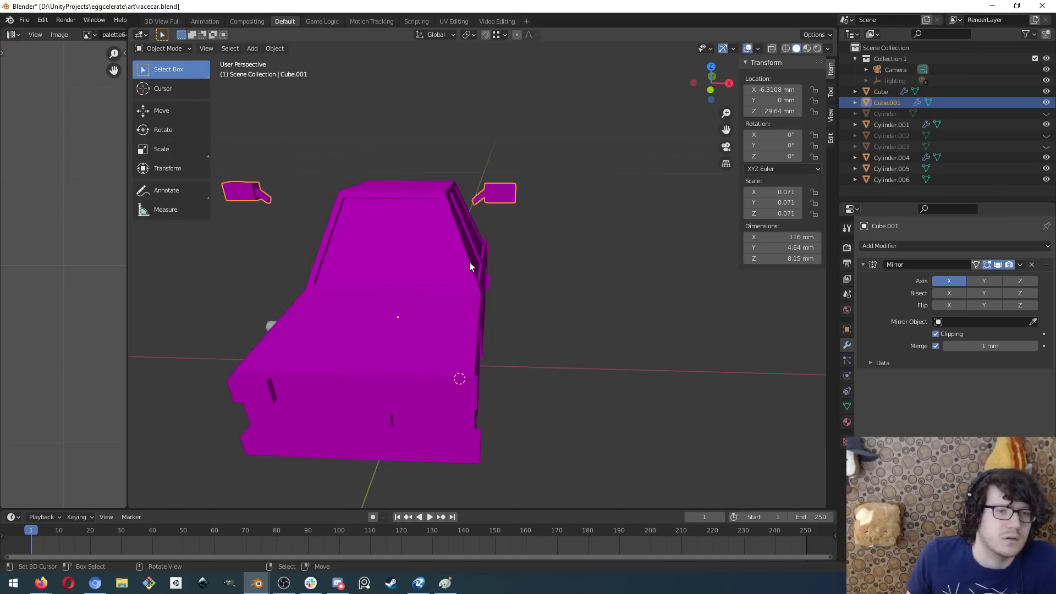
{"action": "middle_click_drag", "start_coordinate": [398, 267], "coordinate": [498, 204]}
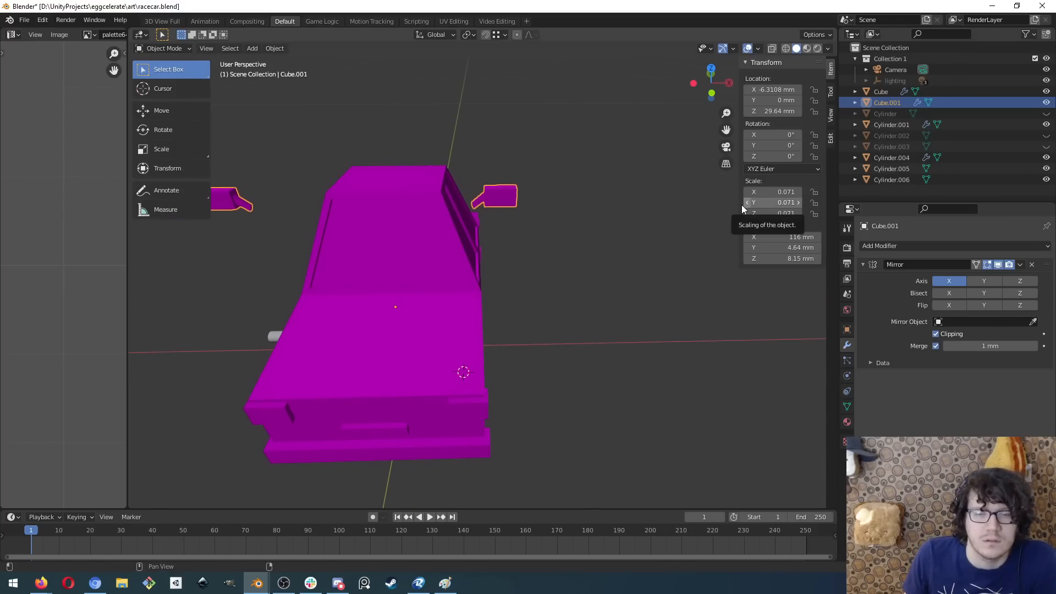
- Apply the Mirror modifier on the side mirrors object Cube.001
{"action": "left_click", "coordinate": [1021, 266]}
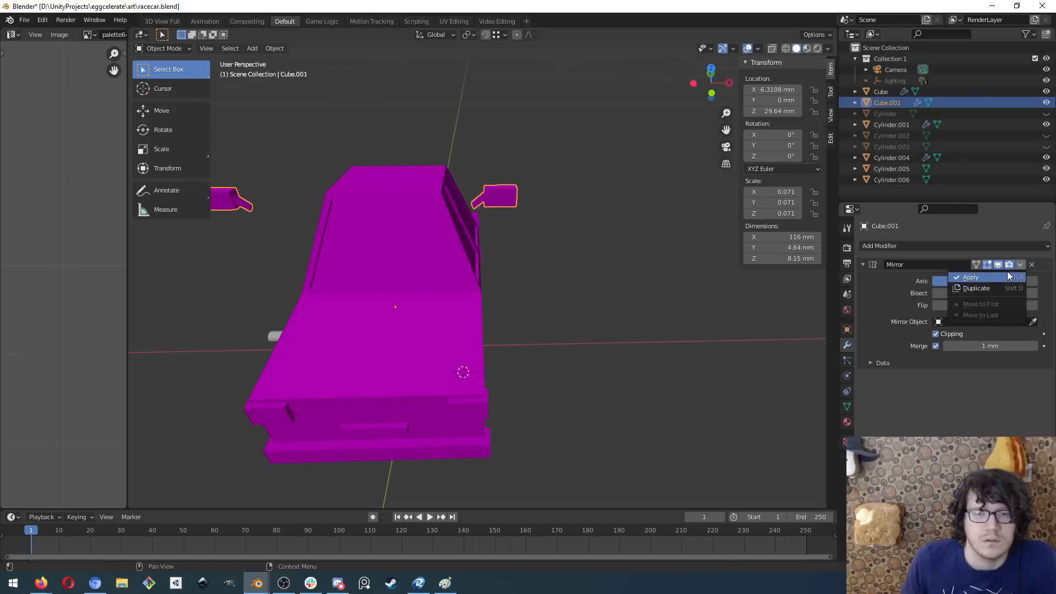
{"action": "left_click", "coordinate": [1005, 276]}
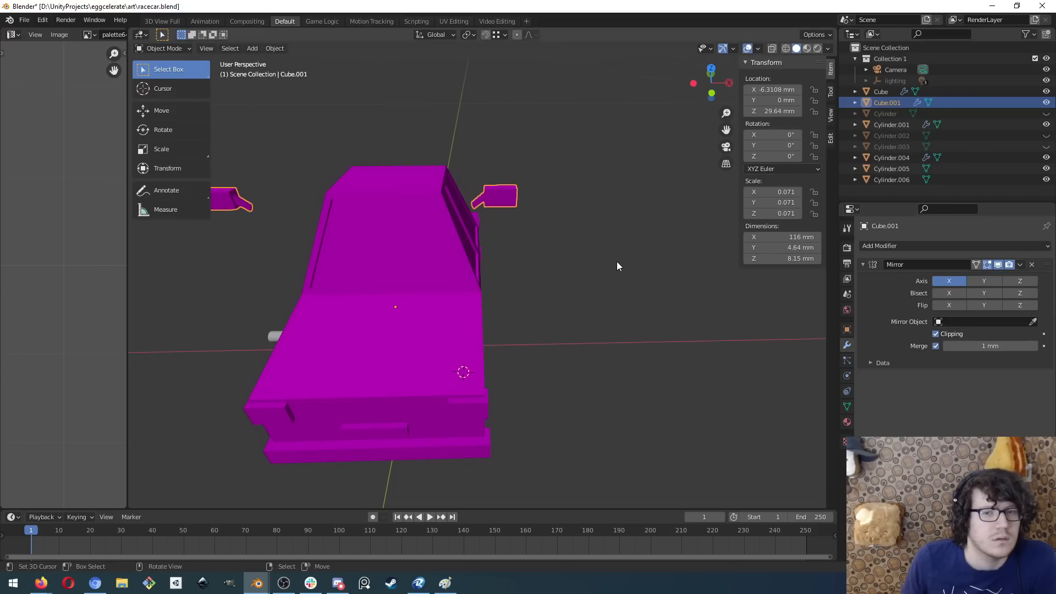
{"action": "left_click", "coordinate": [453, 293]}
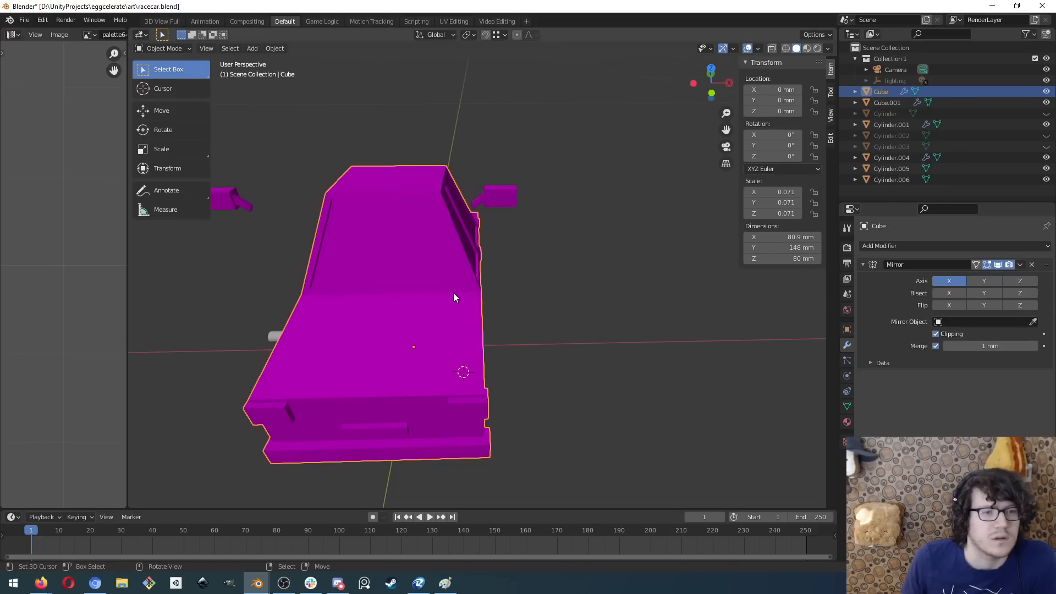
{"action": "right_click", "coordinate": [510, 199]}
{"action": "right_click", "coordinate": [408, 300]}
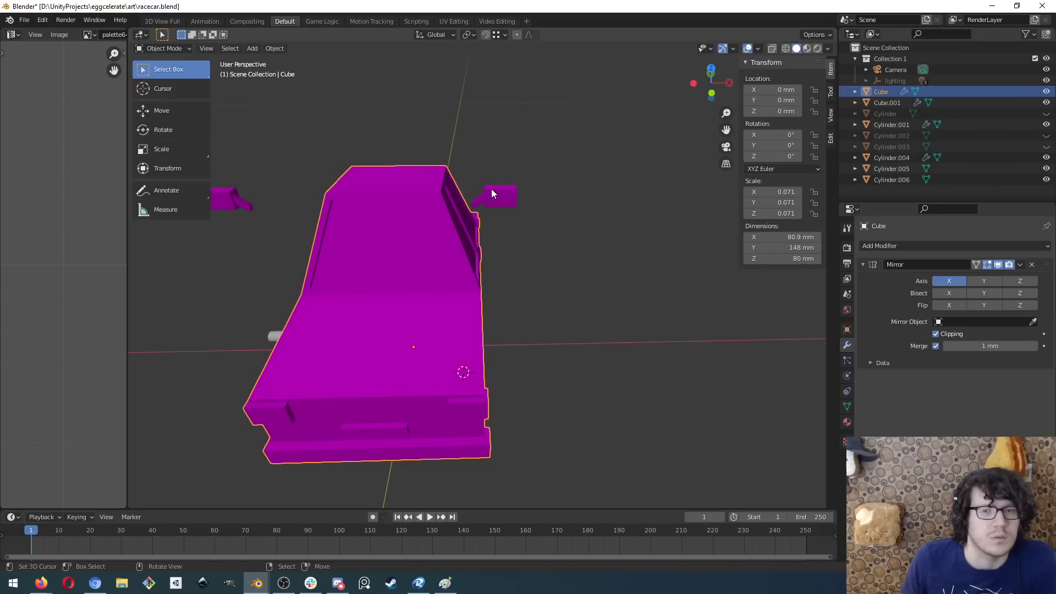
{"action": "right_click", "coordinate": [499, 196]}
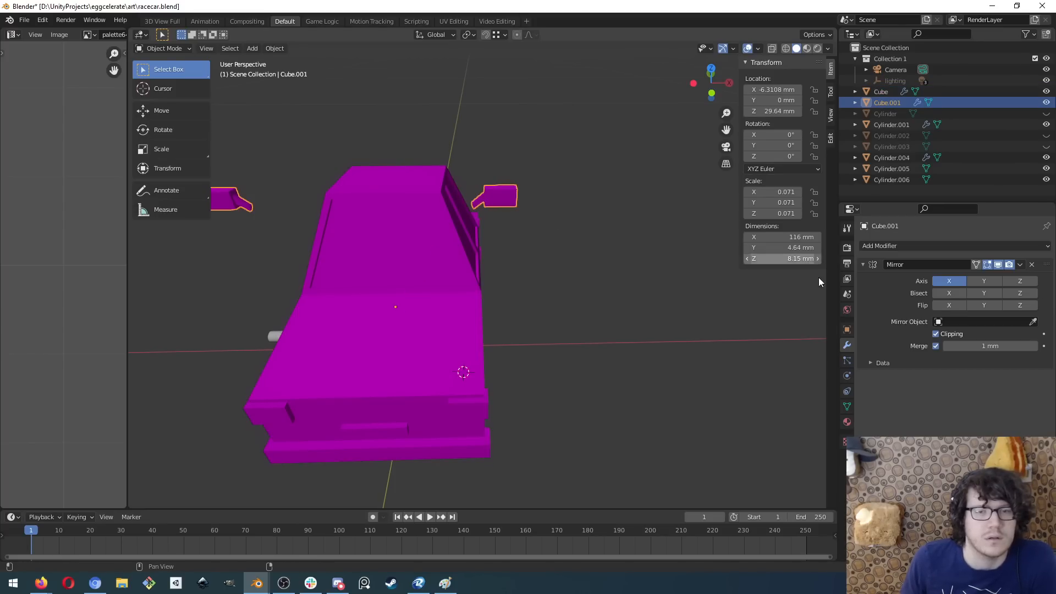
{"action": "left_click", "coordinate": [1020, 268]}
{"action": "left_click", "coordinate": [1005, 276]}
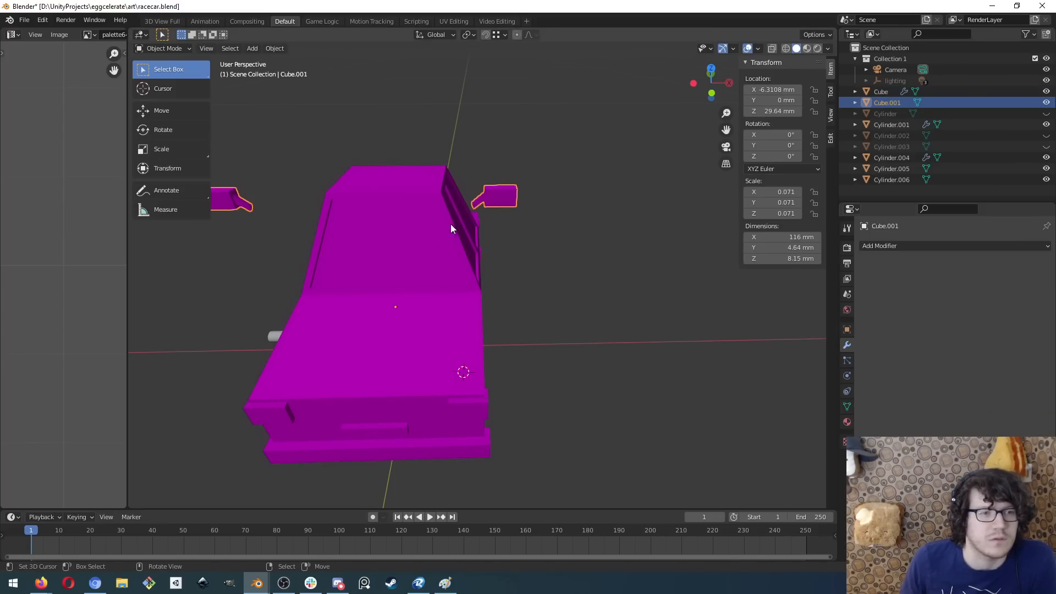
{"action": "middle_click_drag", "start_coordinate": [450, 223], "coordinate": [566, 214]}
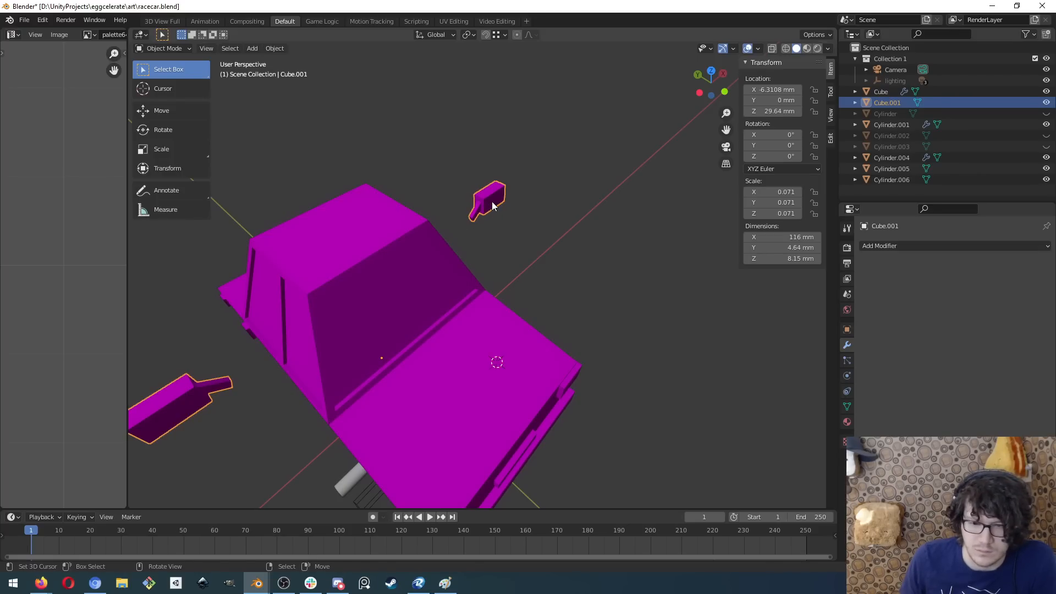
{"action": "key", "text": "super+e"}
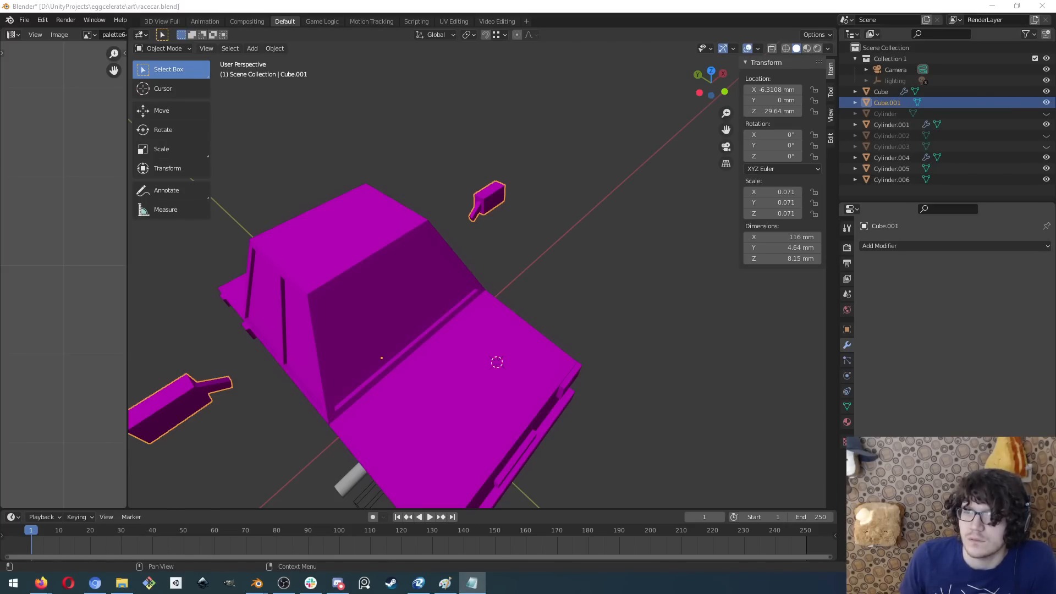
{"action": "left_click", "coordinate": [474, 249]}
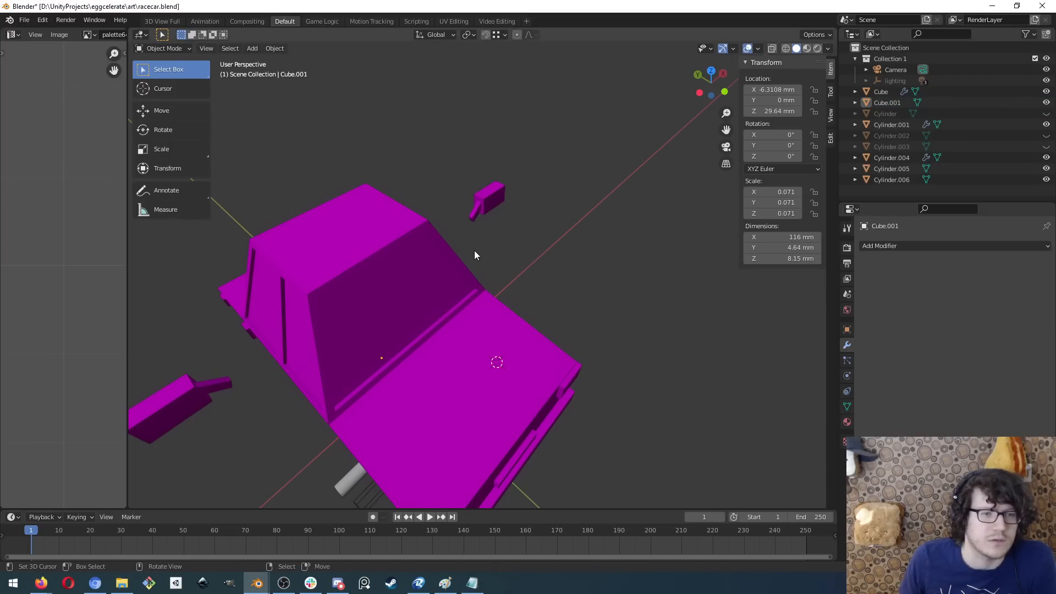
{"action": "left_click", "coordinate": [494, 206]}
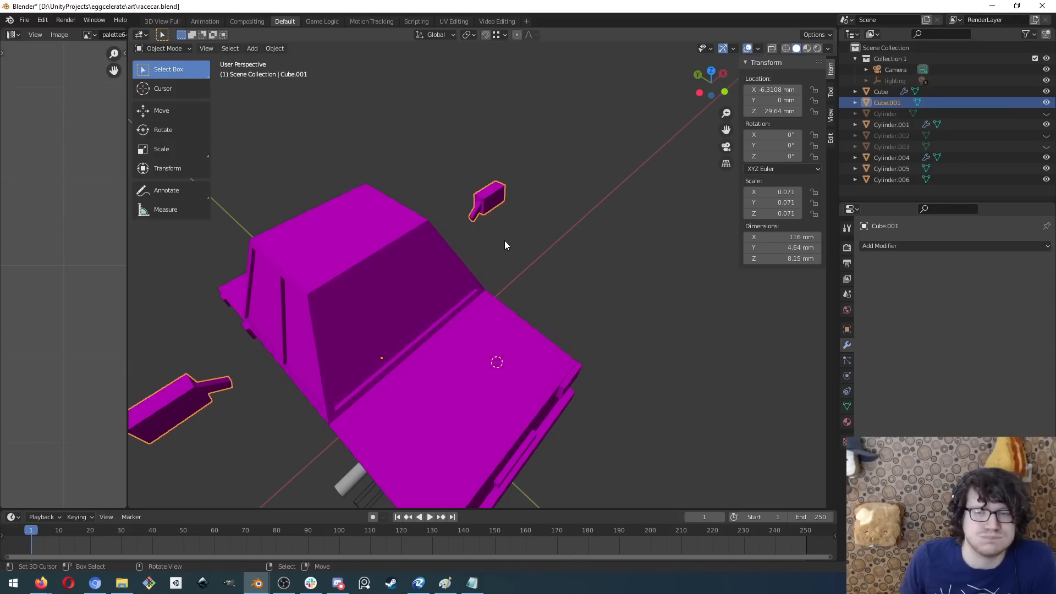
- Try to separate the side mirror on the positive X side from Cube.001 into its own object in Edit Mode
{"action": "key", "text": "Tab"}
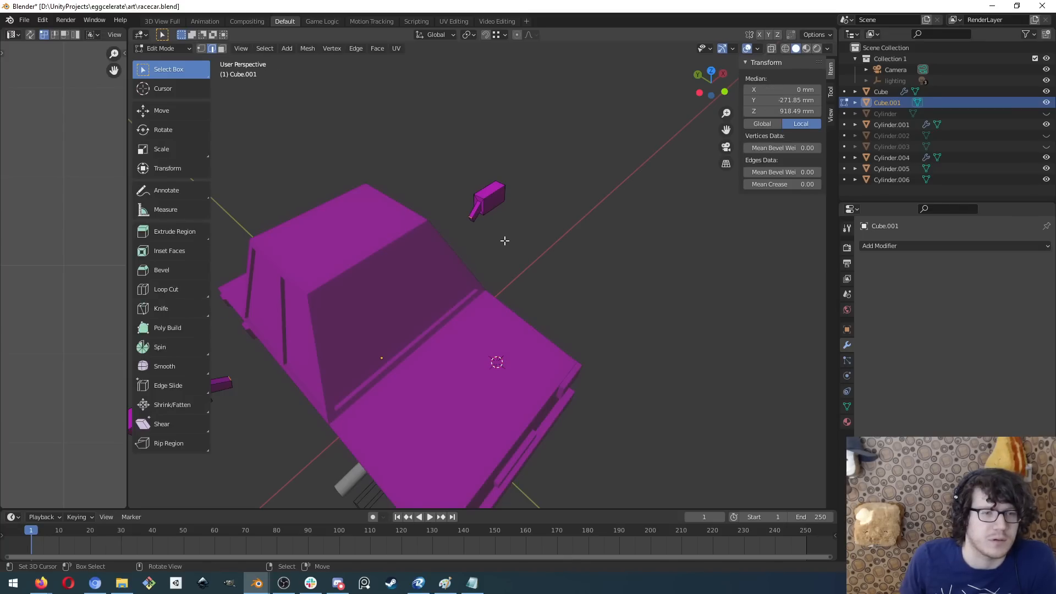
{"action": "mouse_move", "coordinate": [514, 231]}
{"action": "middle_mouse_down"}
{"action": "mouse_move", "coordinate": [500, 250]}
{"action": "mouse_move", "coordinate": [523, 210]}
{"action": "mouse_move", "coordinate": [515, 218]}
{"action": "middle_mouse_up"}
{"action": "key", "text": "alt+z"}
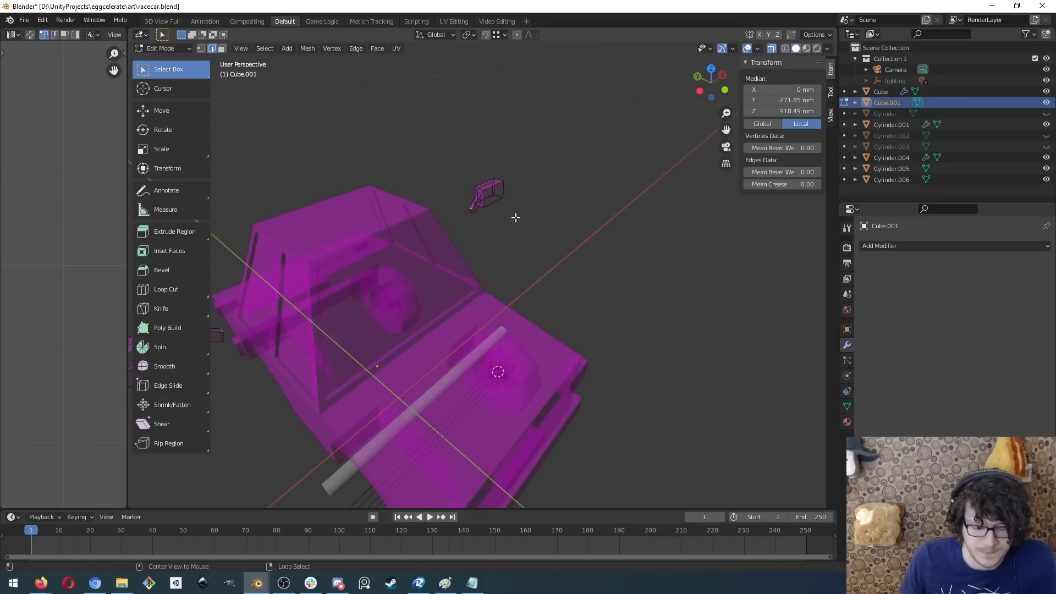
{"action": "key", "text": "b"}
{"action": "left_click_drag", "start_coordinate": [457, 167], "coordinate": [534, 239]}
{"action": "middle_click_drag", "start_coordinate": [528, 229], "coordinate": [271, 208]}
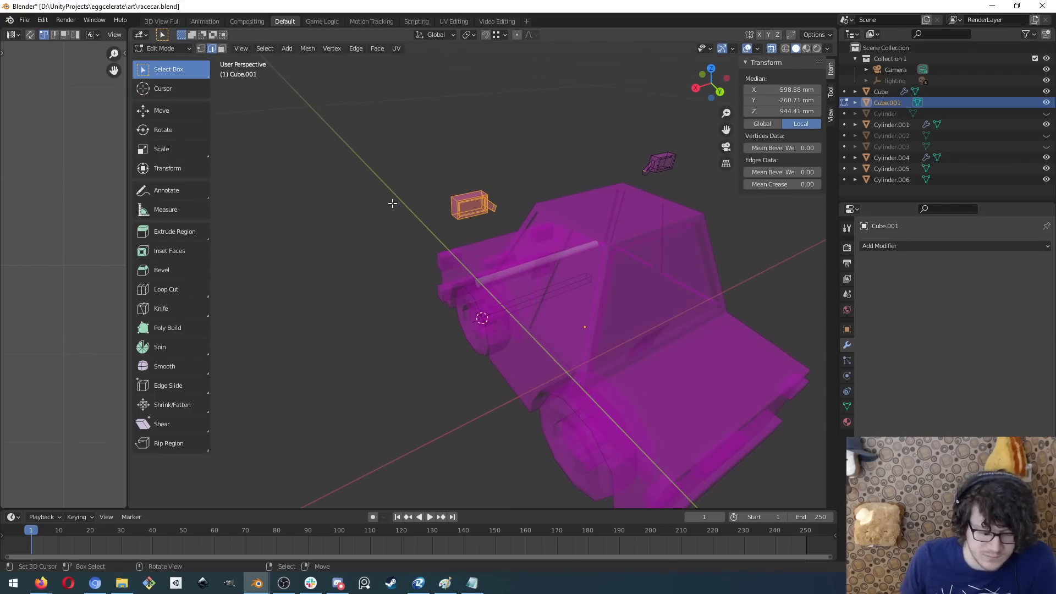
{"action": "key", "text": "alt+z"}
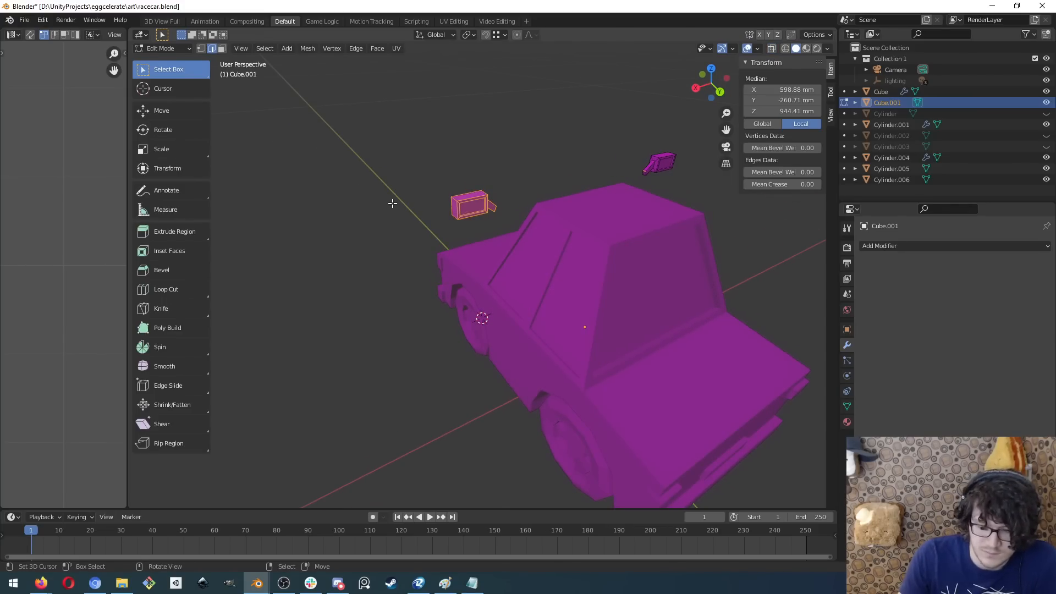
{"action": "key", "text": "p"}
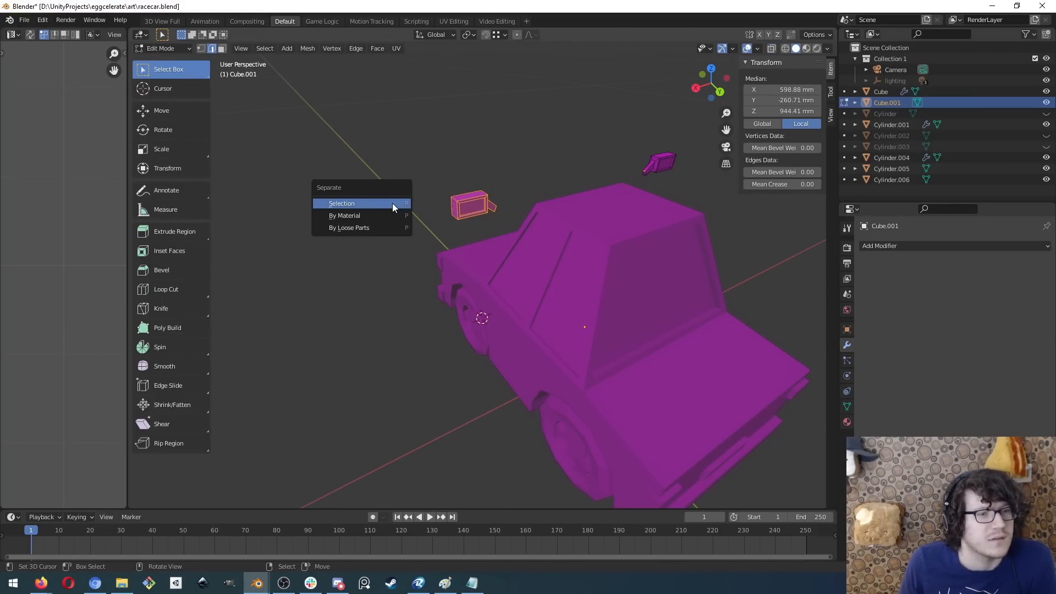
{"action": "left_click", "coordinate": [392, 203]}
{"action": "middle_click_drag", "start_coordinate": [391, 200], "coordinate": [519, 172]}
{"action": "key", "text": "Tab"}
- Select the two mirror objects in turn to check how their geometry was divided
{"action": "left_click", "coordinate": [502, 208]}
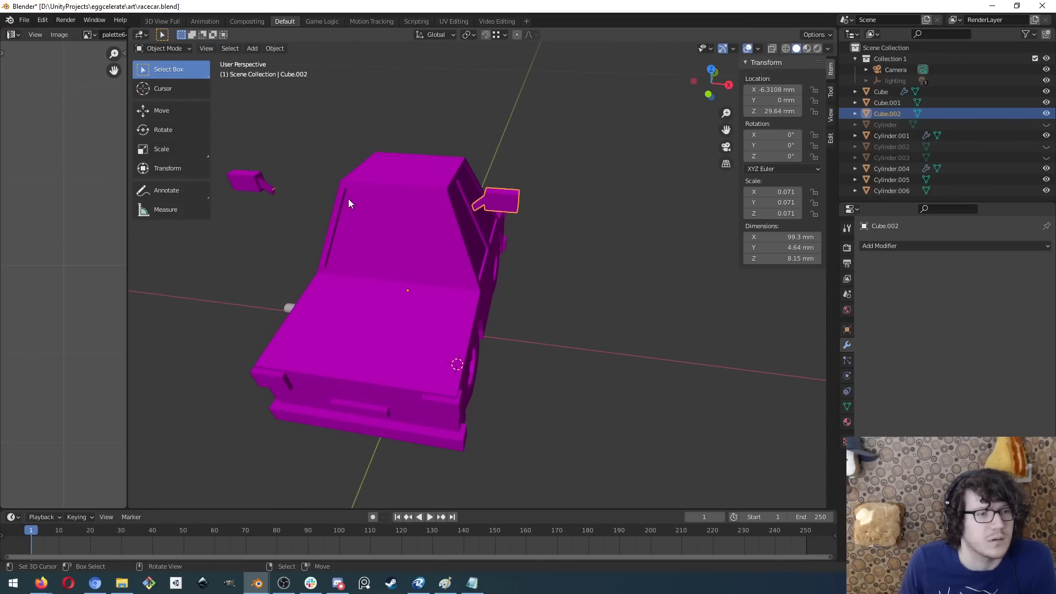
{"action": "left_click", "coordinate": [250, 179]}
{"action": "left_click", "coordinate": [475, 212]}
{"action": "left_click", "coordinate": [291, 191]}
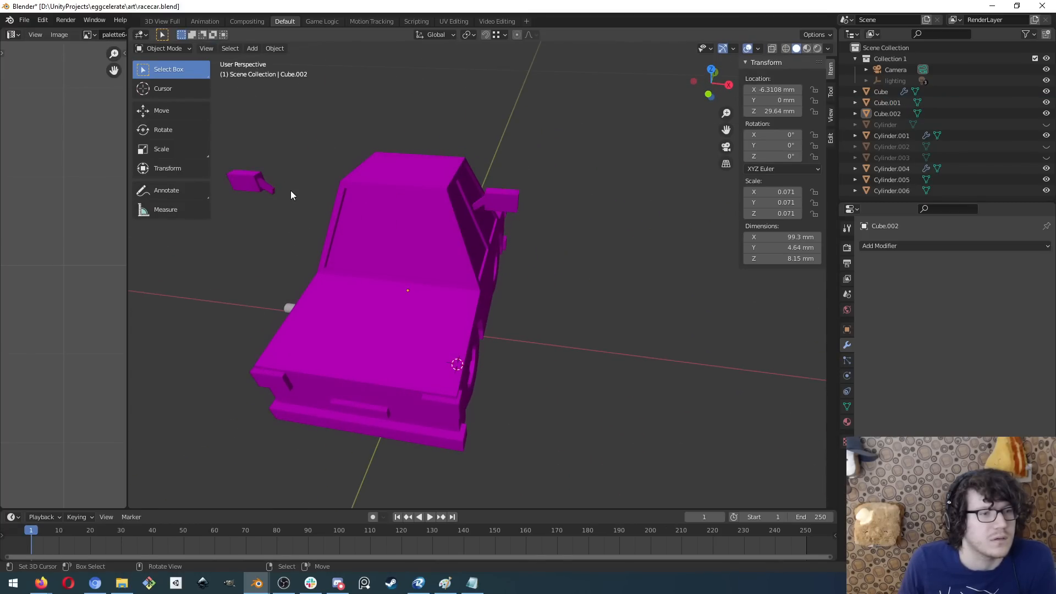
{"action": "left_click", "coordinate": [507, 203]}
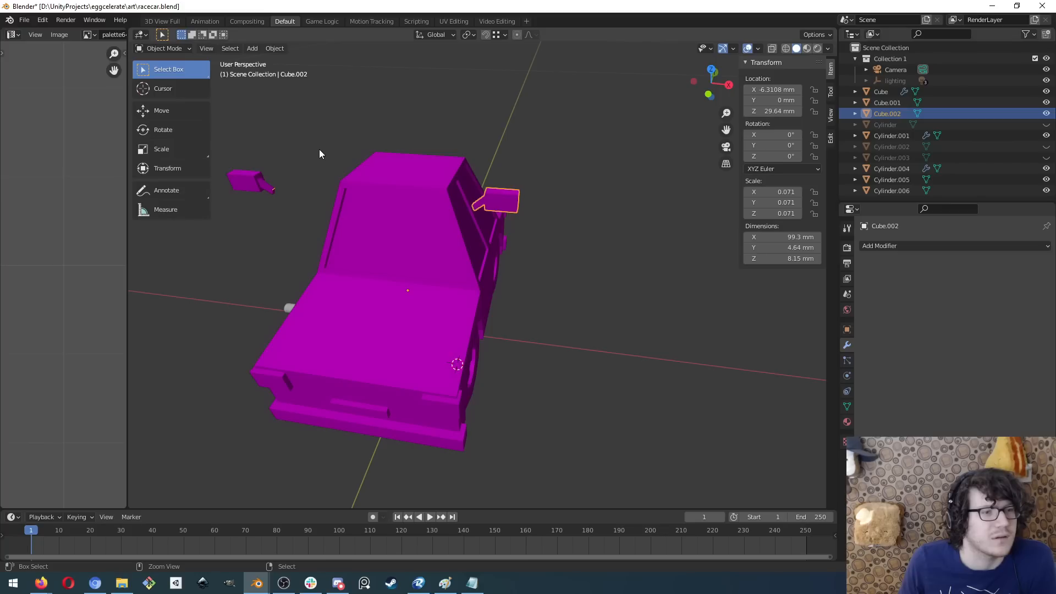
{"action": "left_click", "coordinate": [335, 149]}
{"action": "key", "text": "ctrl+z"}
{"action": "key", "text": "ctrl+z"}
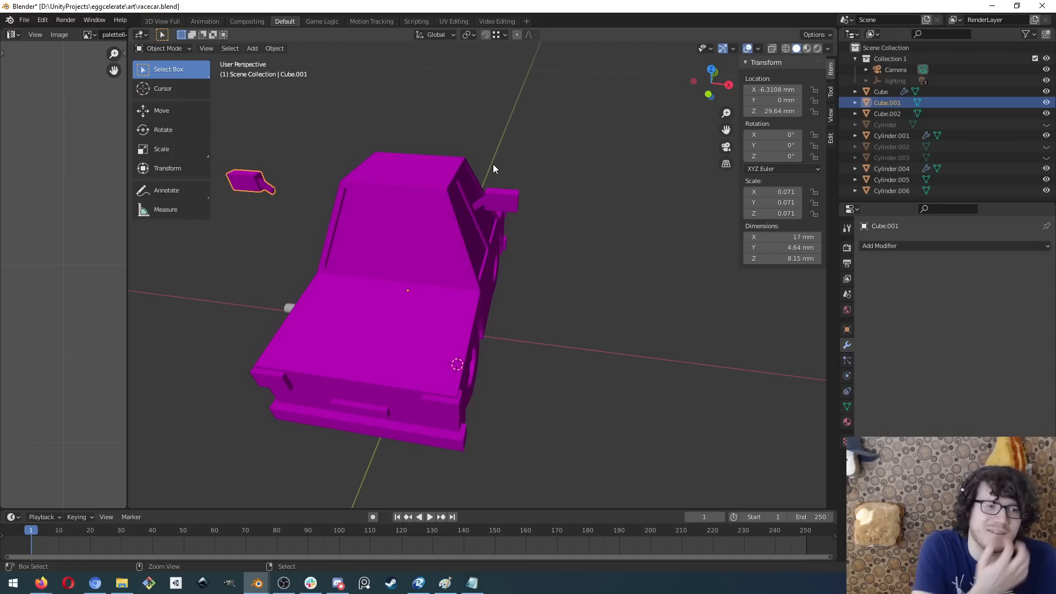
{"action": "key", "text": "Tab"}
{"action": "key", "text": "Tab"}
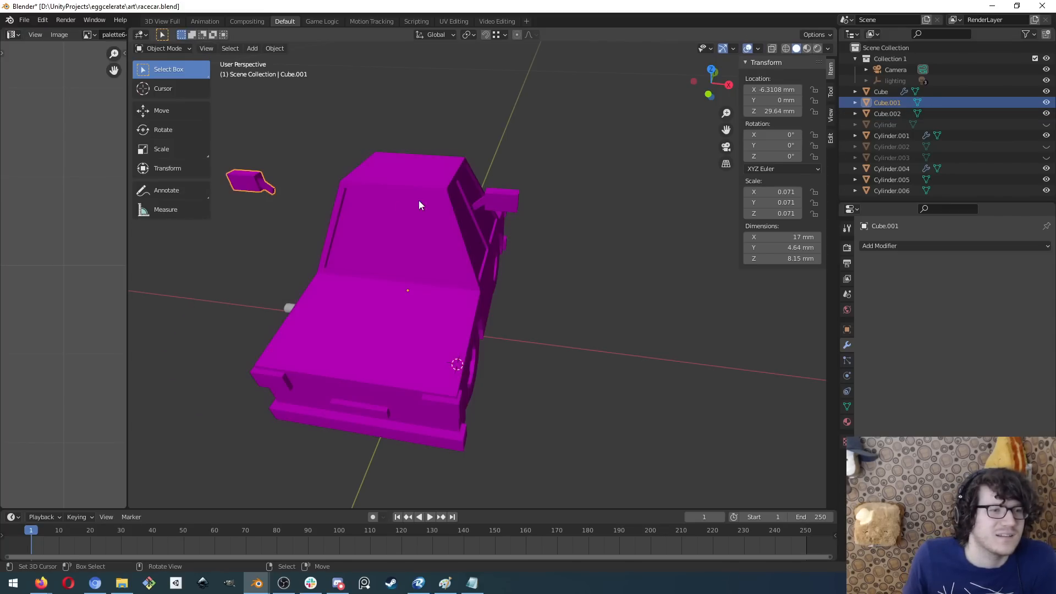
- Join the separated mirror Cube.002 back into Cube.001
{"action": "right_click", "coordinate": [507, 199]}
{"action": "middle_click_drag", "start_coordinate": [273, 165], "coordinate": [314, 182]}
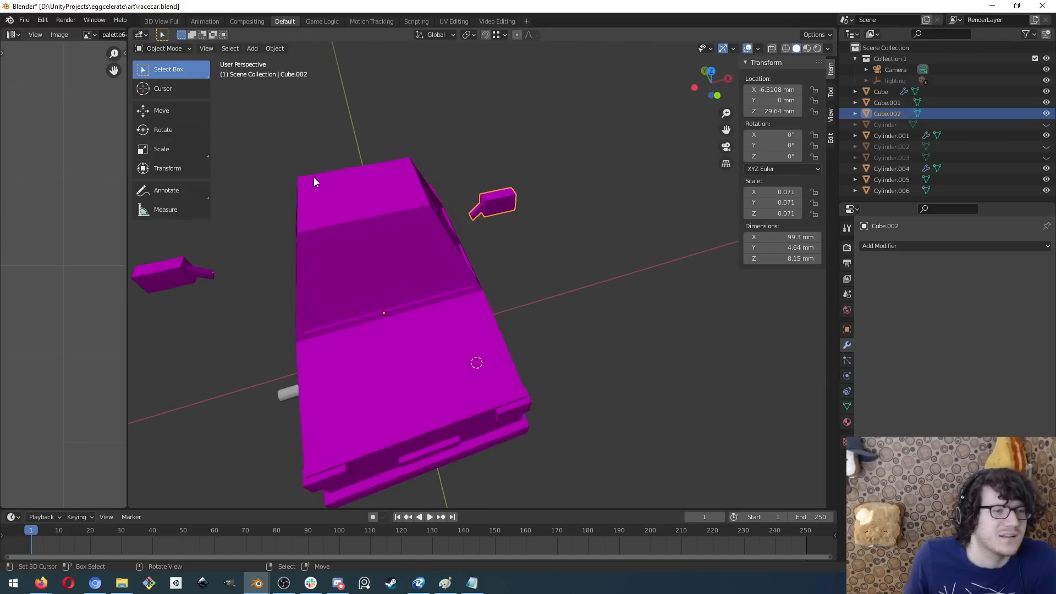
{"action": "right_click", "coordinate": [263, 252]}
{"action": "key", "text": "Tab"}
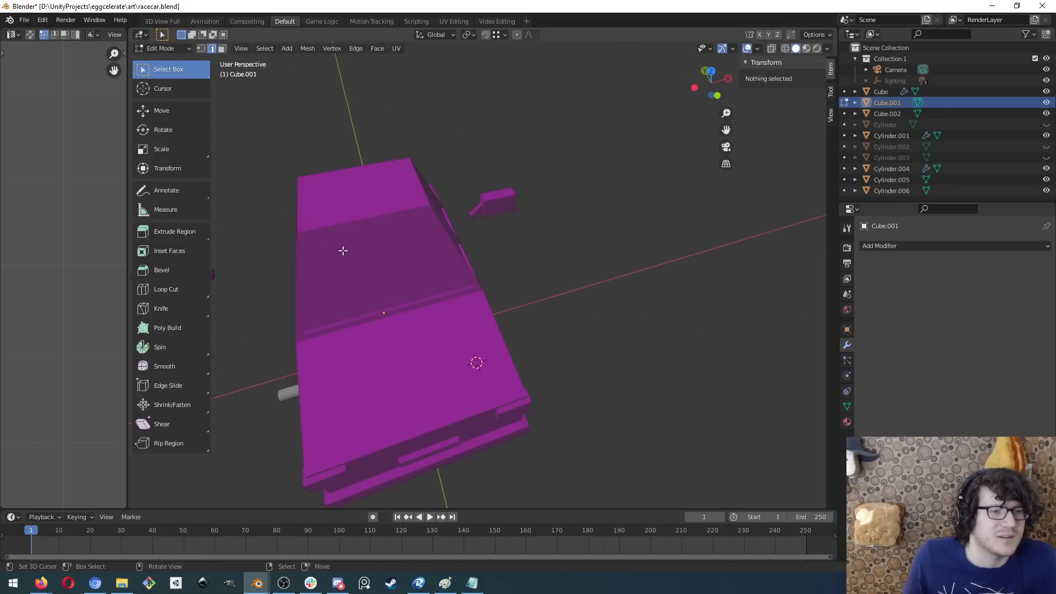
{"action": "middle_click_drag", "start_coordinate": [343, 250], "coordinate": [292, 249]}
{"action": "key", "text": "Tab"}
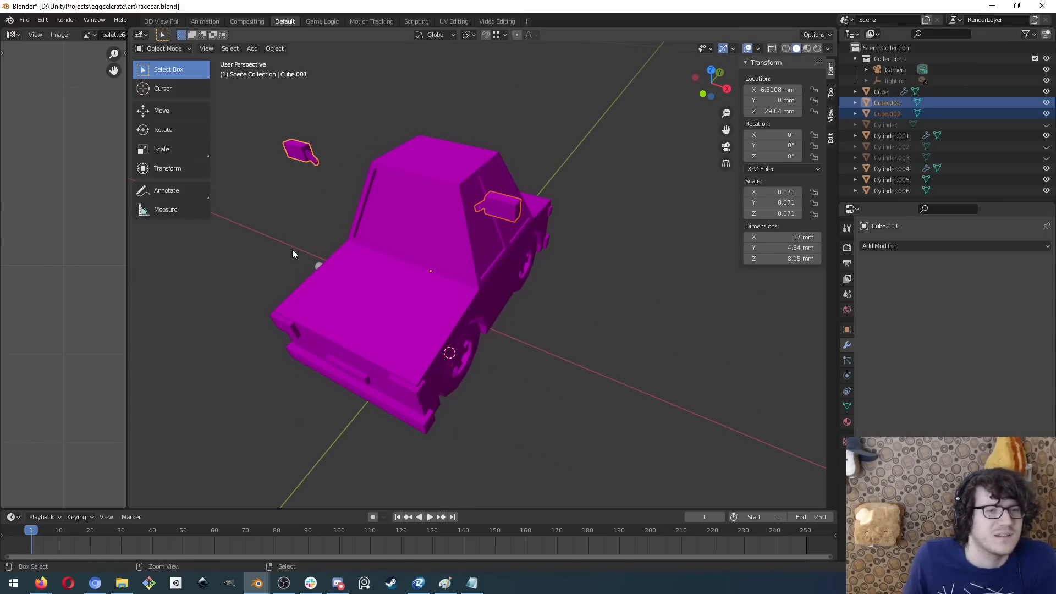
{"action": "key", "text": "ctrl+j"}
{"action": "key", "text": "Tab"}
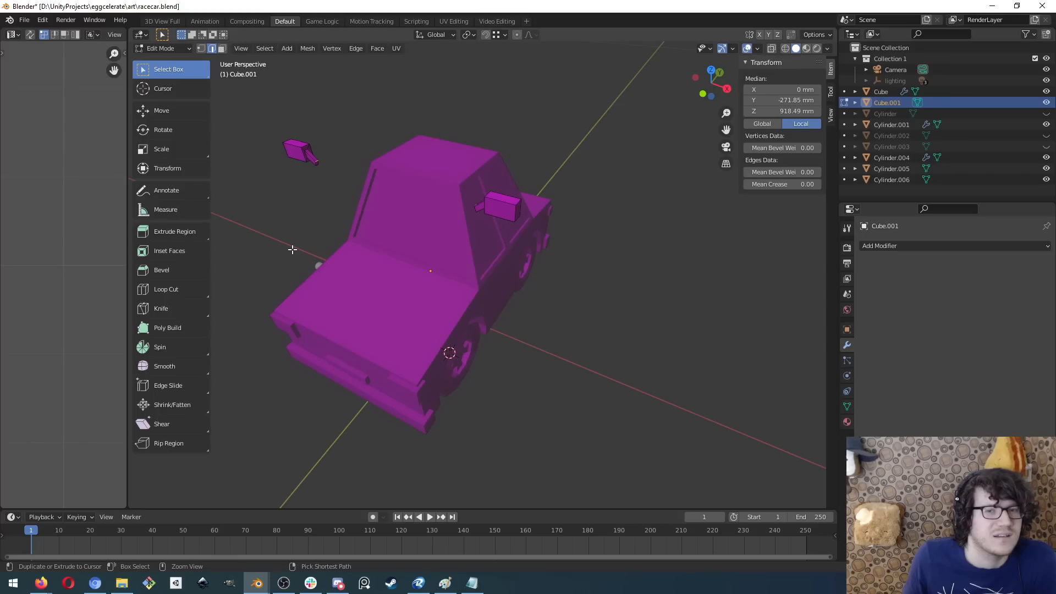
{"action": "key", "text": "Tab"}
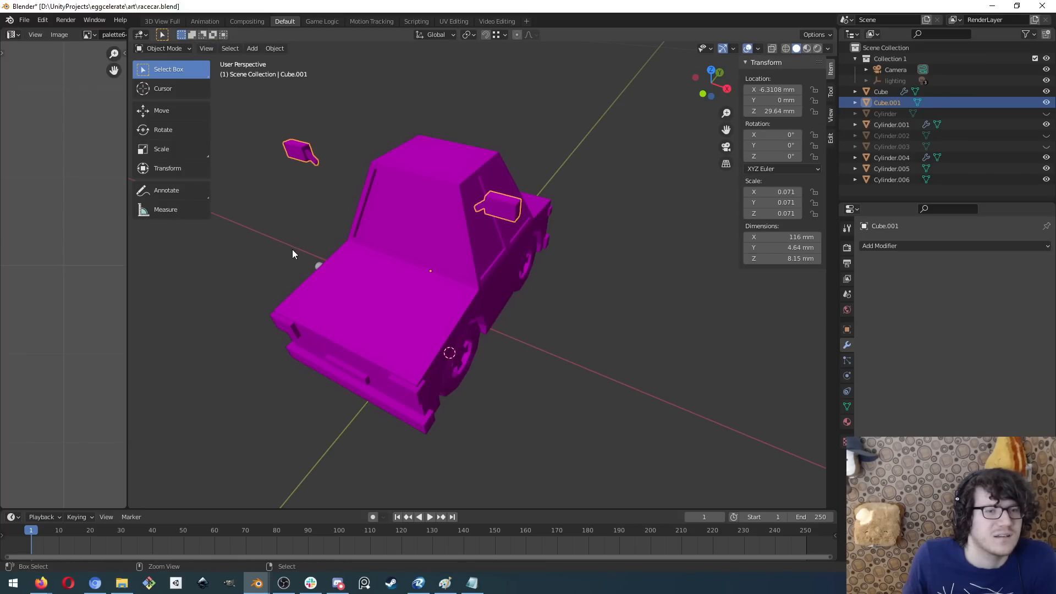
- Examine the geometry of both mirrors in Edit Mode by selecting individual parts of each one
{"action": "left_click", "coordinate": [559, 299]}
{"action": "left_click", "coordinate": [520, 208]}
{"action": "key", "text": "Tab"}
{"action": "middle_click_drag", "start_coordinate": [405, 182], "coordinate": [405, 215]}
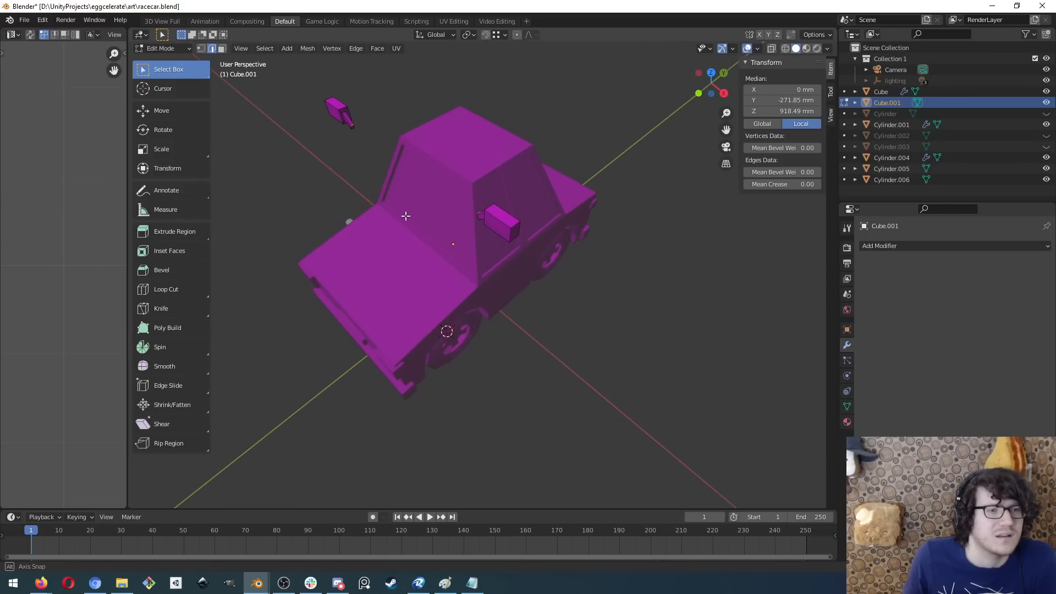
{"action": "left_click", "coordinate": [336, 104]}
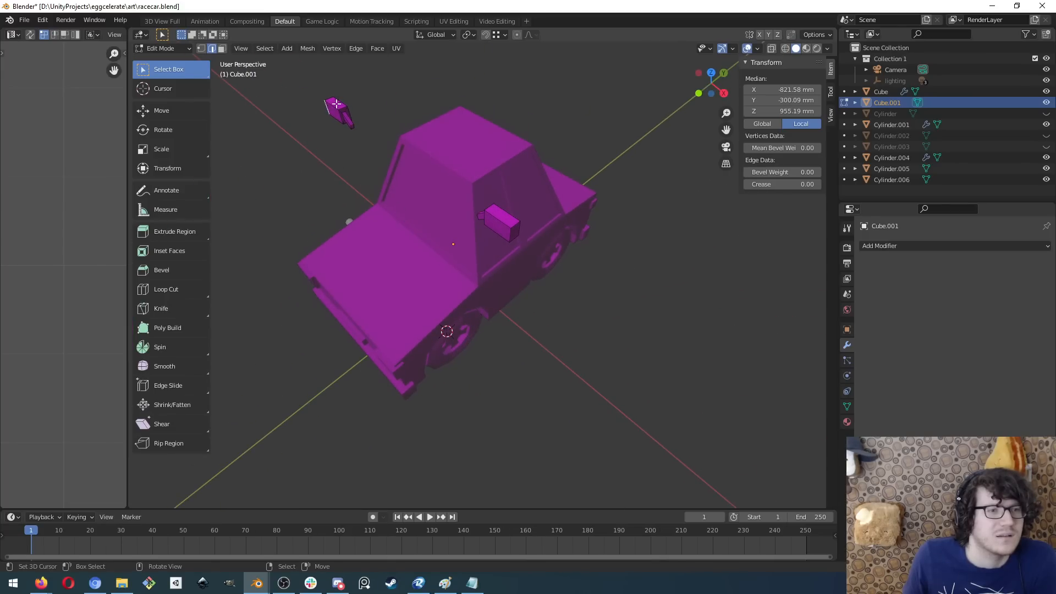
{"action": "left_click", "coordinate": [507, 220]}
{"action": "middle_click_drag", "start_coordinate": [477, 234], "coordinate": [465, 213]}
{"action": "left_click", "coordinate": [474, 205]}
{"action": "left_click", "coordinate": [472, 208]}
- Clear the selection, select only the mirror geometry on the positive X side and separate it from Cube.001 into its own object
{"action": "key", "text": "alt+z"}
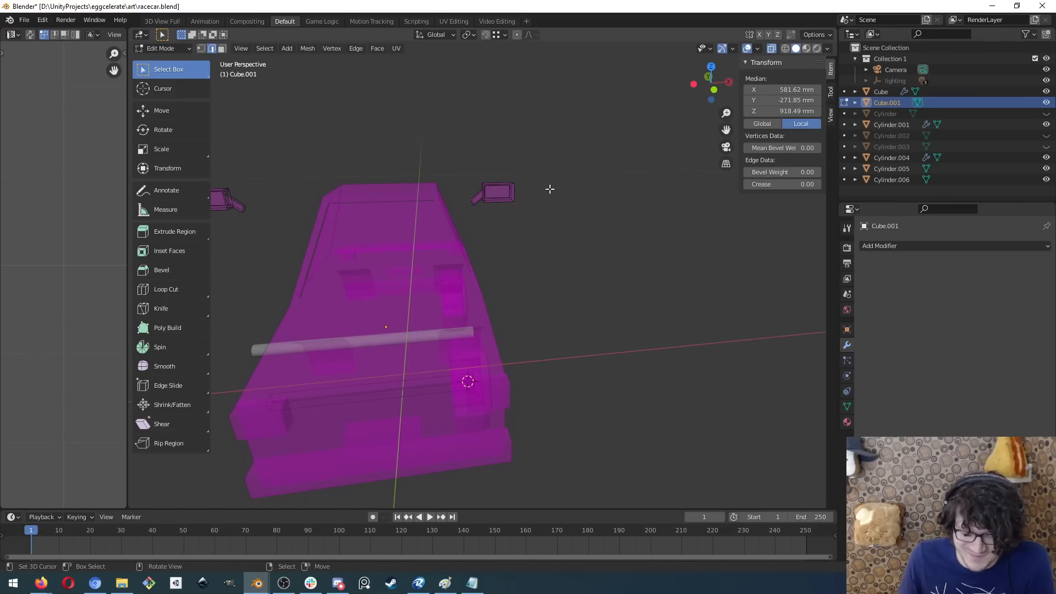
{"action": "middle_click_drag", "start_coordinate": [528, 223], "coordinate": [568, 233]}
{"action": "left_click", "coordinate": [568, 233]}
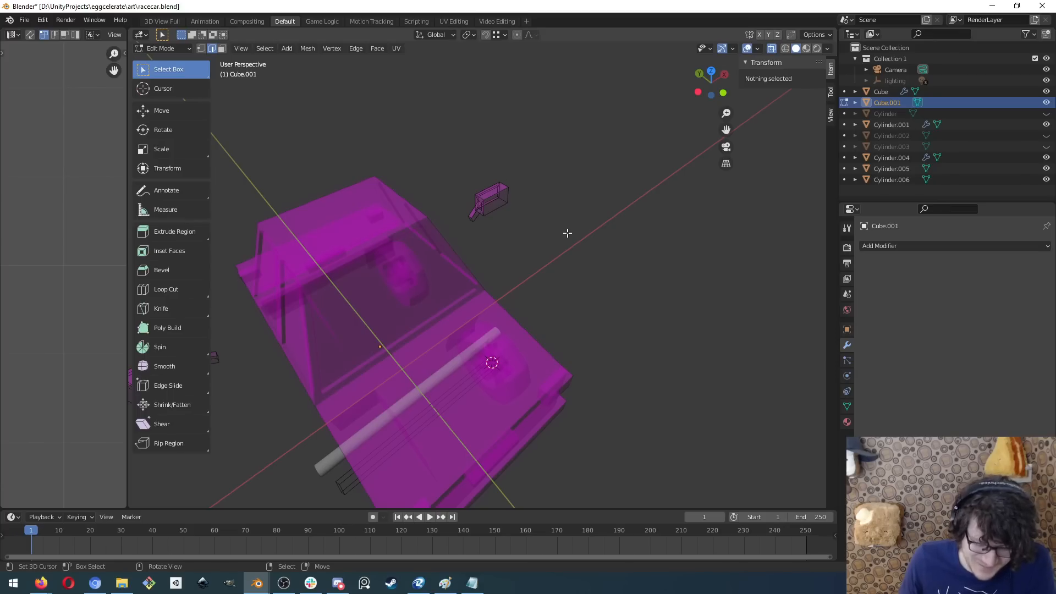
{"action": "left_click_drag", "start_coordinate": [457, 168], "coordinate": [550, 233]}
{"action": "middle_click_drag", "start_coordinate": [550, 233], "coordinate": [527, 239]}
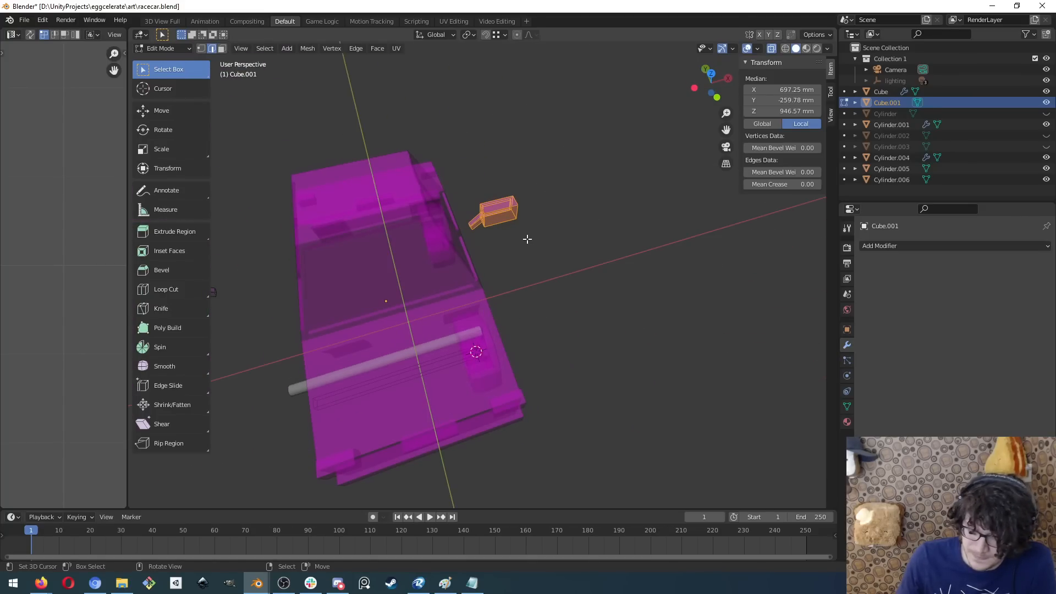
{"action": "key", "text": "p"}
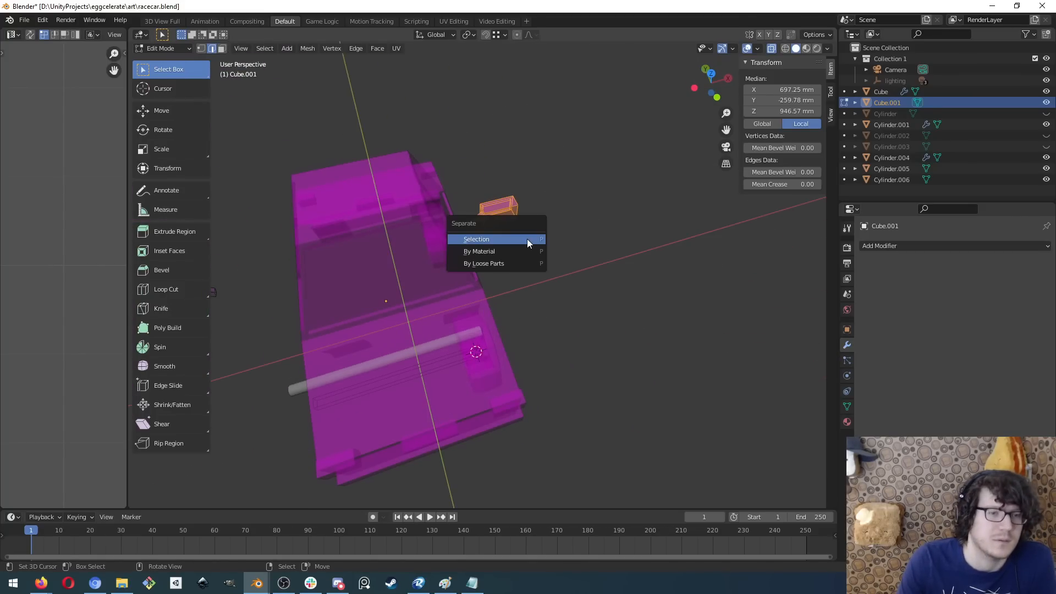
{"action": "left_click", "coordinate": [527, 239]}
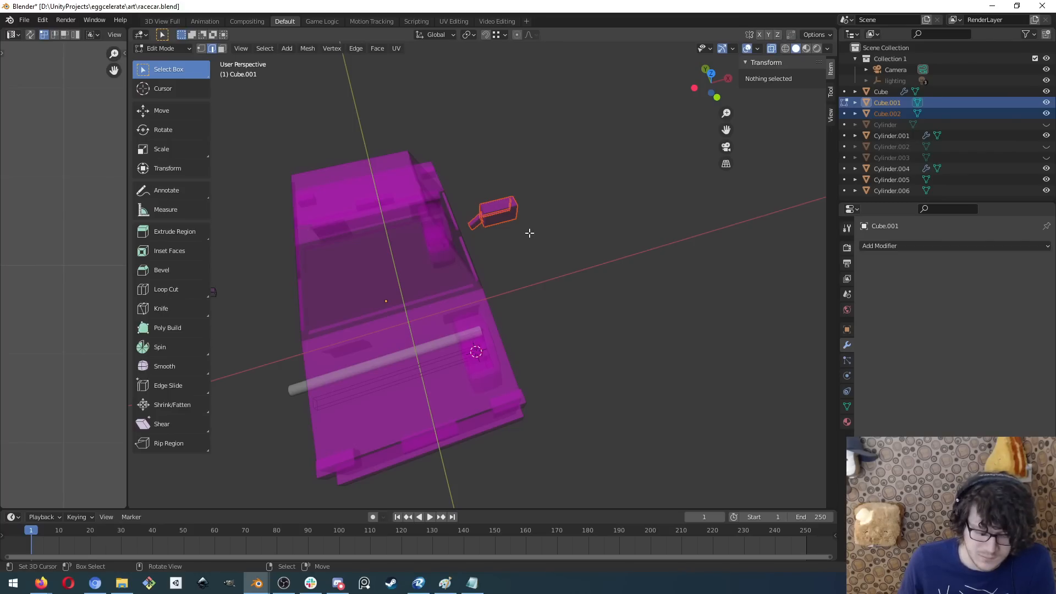
{"action": "key", "text": "Tab"}
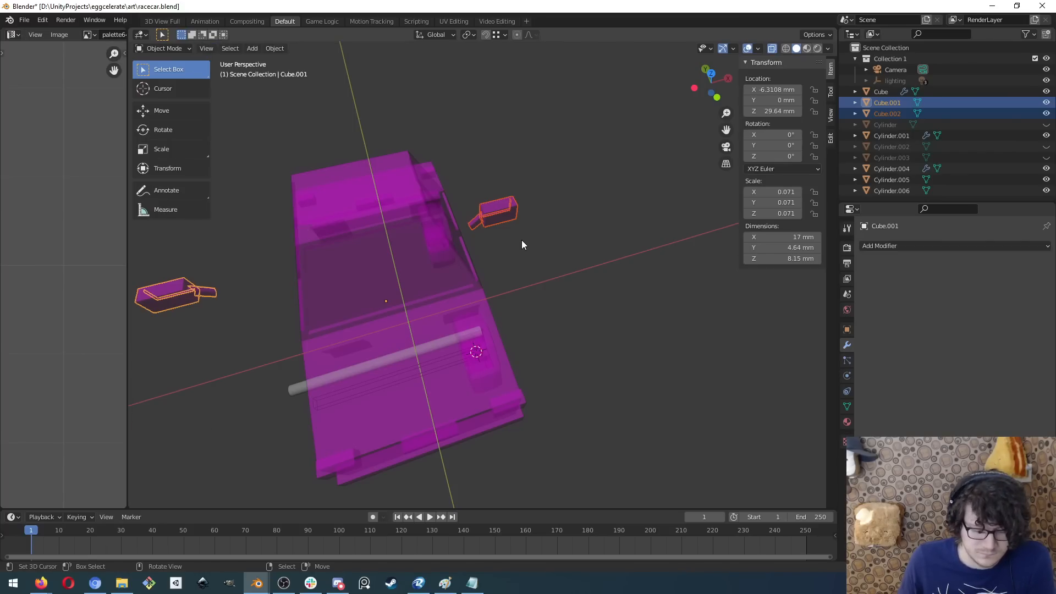
{"action": "key", "text": "alt+z"}
{"action": "middle_click_drag", "start_coordinate": [516, 279], "coordinate": [503, 258]}
{"action": "key", "text": "alt+a"}
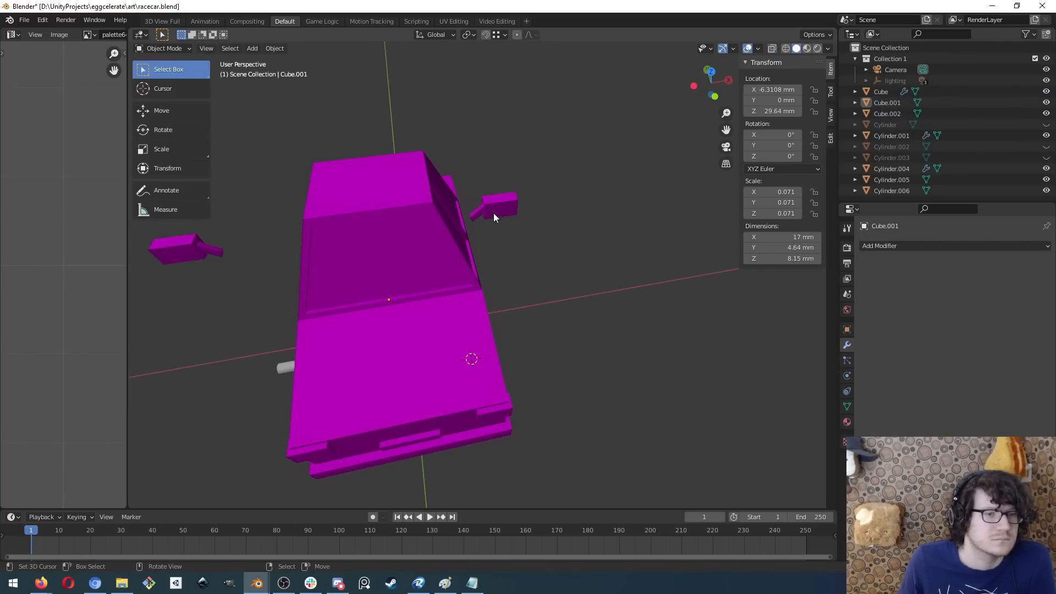
- Export only the separated mirror Cube.002 as racecarLeftMirror.stl into the 3dPrinting folder
{"action": "left_click", "coordinate": [494, 214]}
{"action": "middle_click_drag", "start_coordinate": [541, 230], "coordinate": [502, 216]}
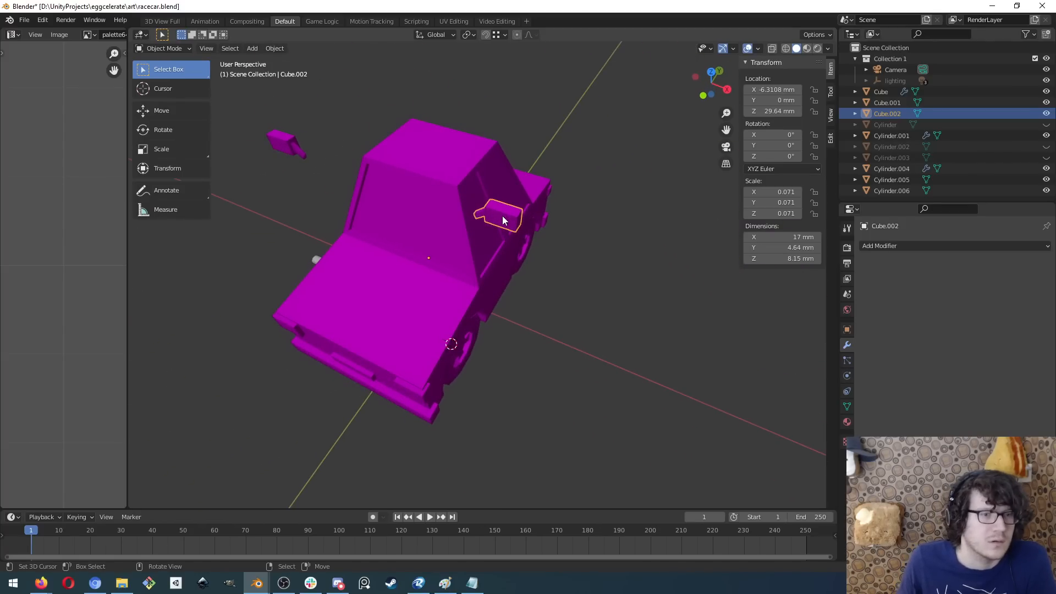
{"action": "left_click", "coordinate": [24, 20]}
{"action": "mouse_move", "coordinate": [50, 181]}
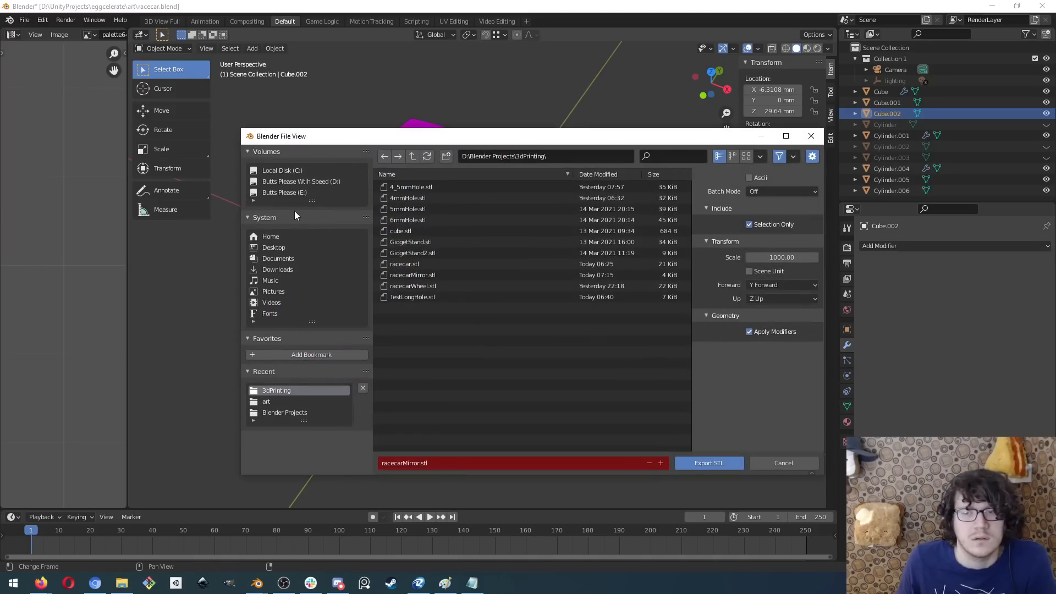
{"action": "left_click", "coordinate": [410, 463]}
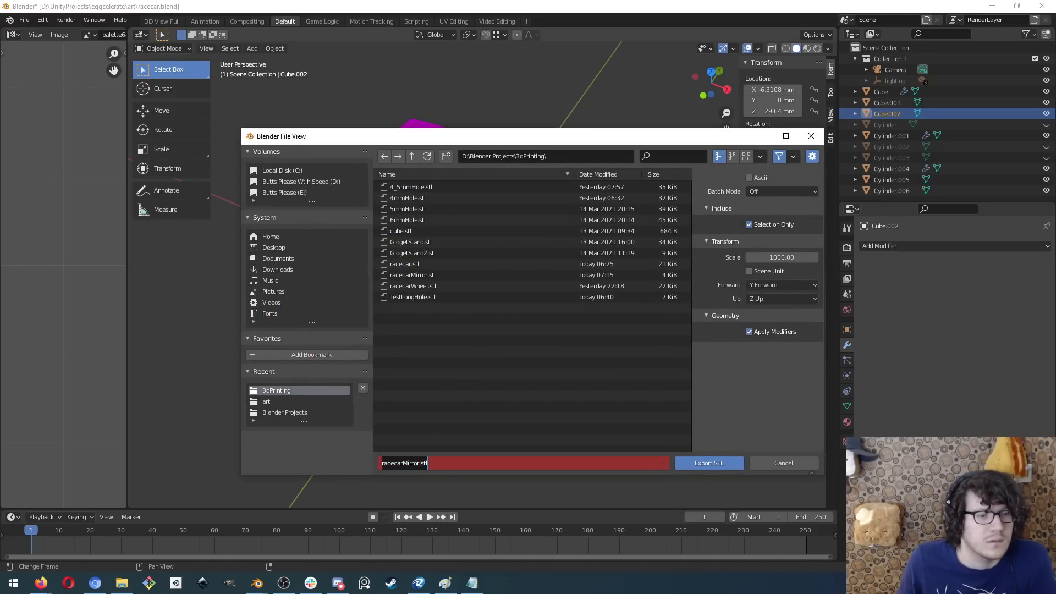
{"action": "left_click", "coordinate": [403, 463]}
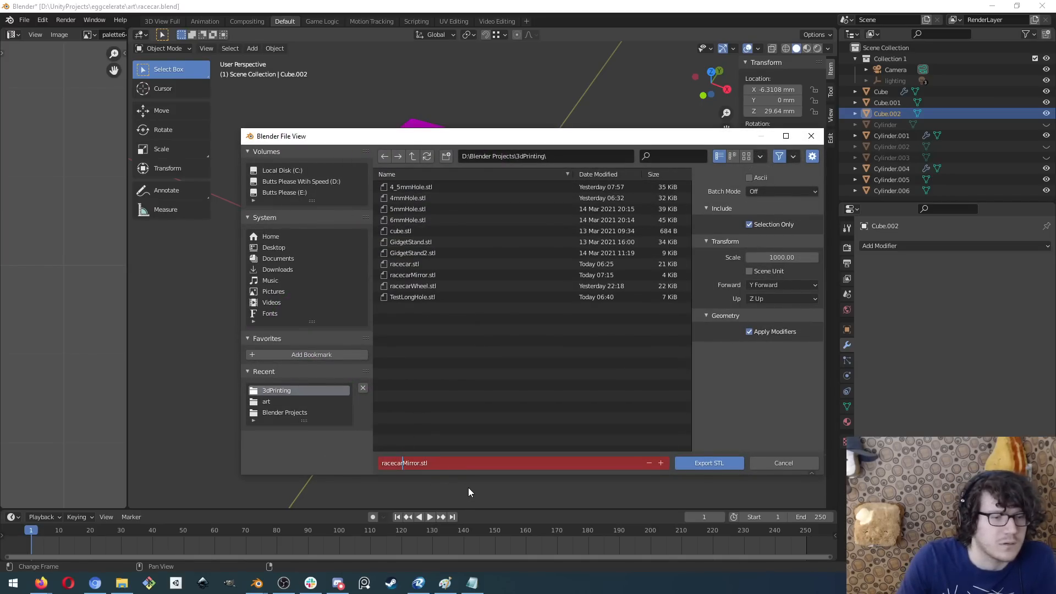
{"action": "type", "text": "Left"}
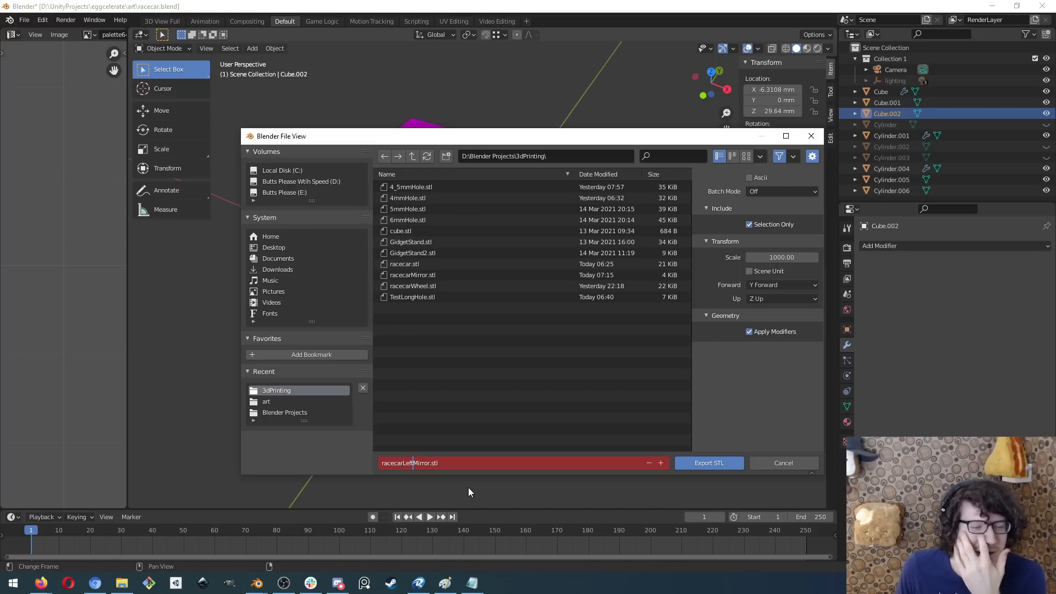
{"action": "left_click", "coordinate": [704, 464]}
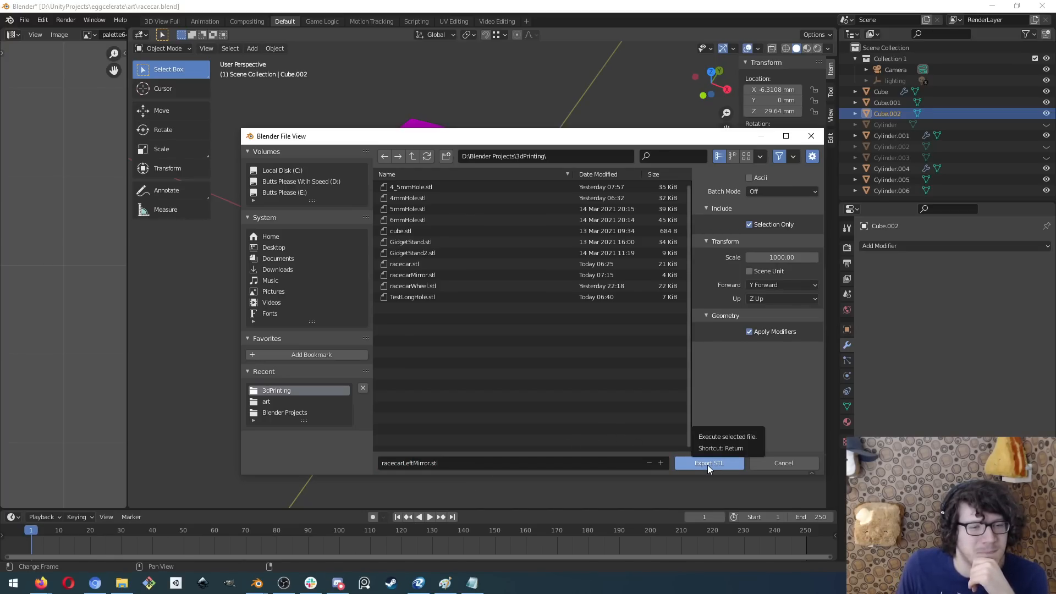
{"action": "left_click", "coordinate": [707, 464]}
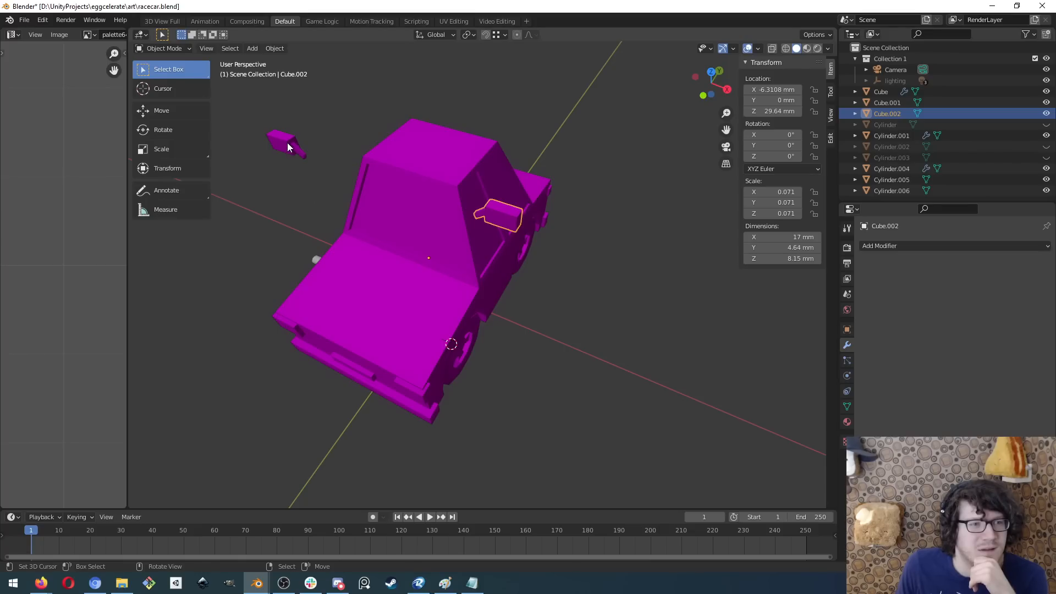
- Export only the remaining mirror Cube.001 as racecarRightMirror.stl into the 3dPrinting folder
{"action": "left_click", "coordinate": [287, 143]}
{"action": "left_click", "coordinate": [24, 20]}
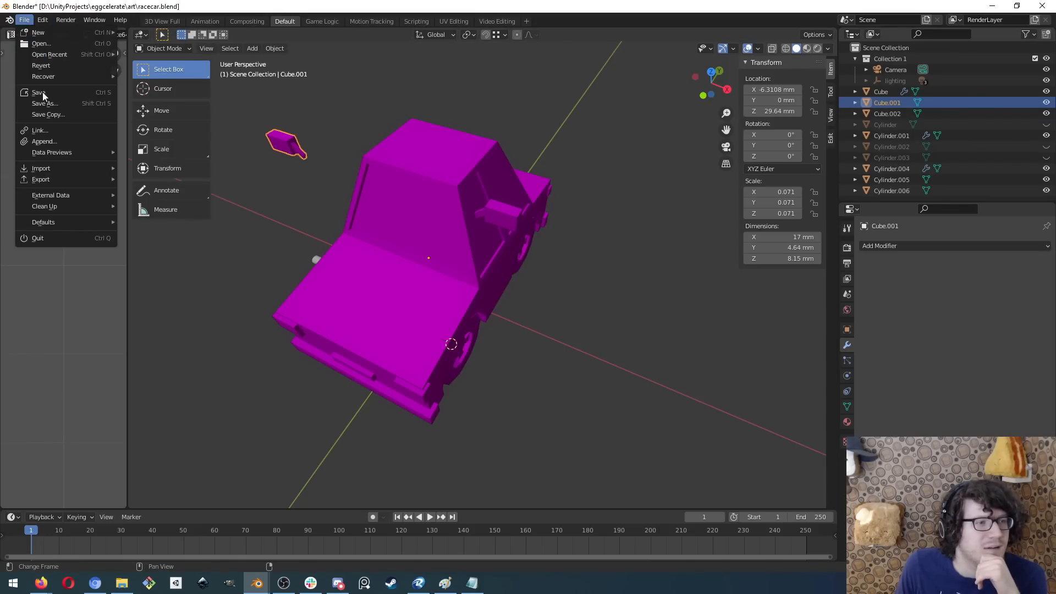
{"action": "mouse_move", "coordinate": [62, 177]}
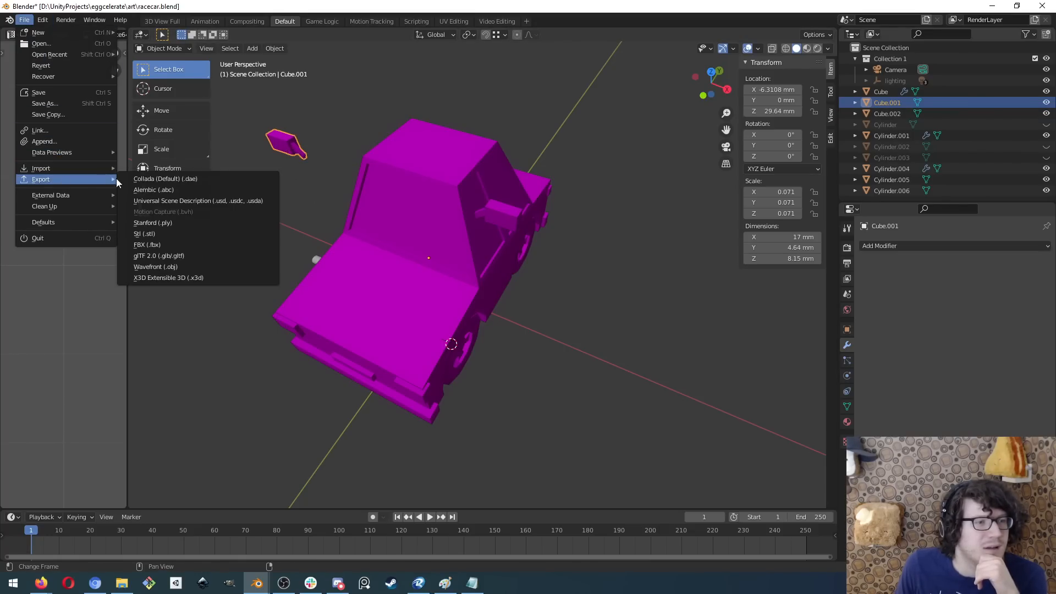
{"action": "left_click", "coordinate": [168, 238]}
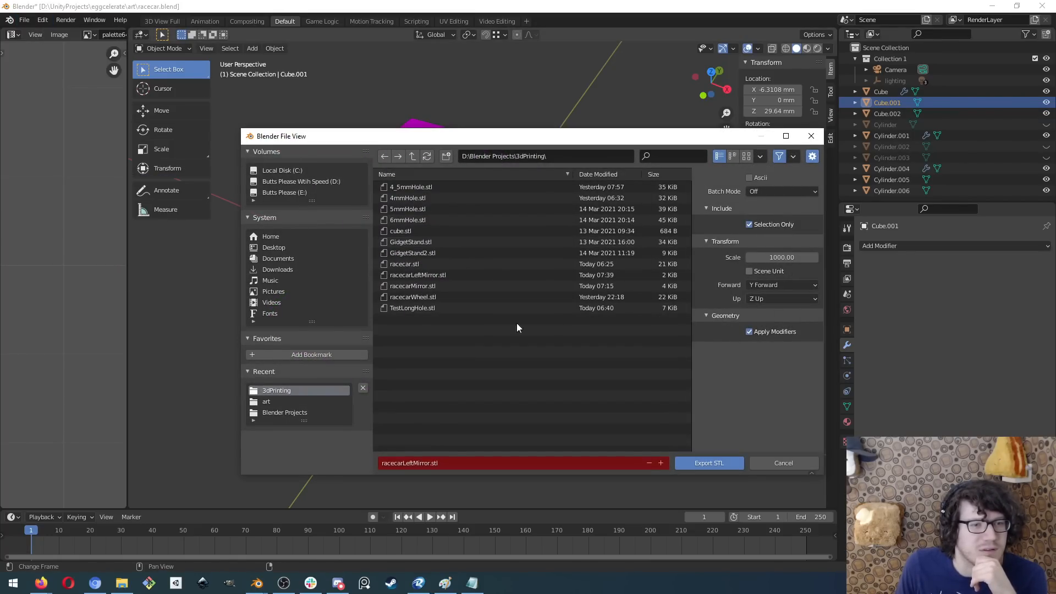
{"action": "left_click", "coordinate": [415, 464]}
{"action": "left_click", "coordinate": [413, 465]}
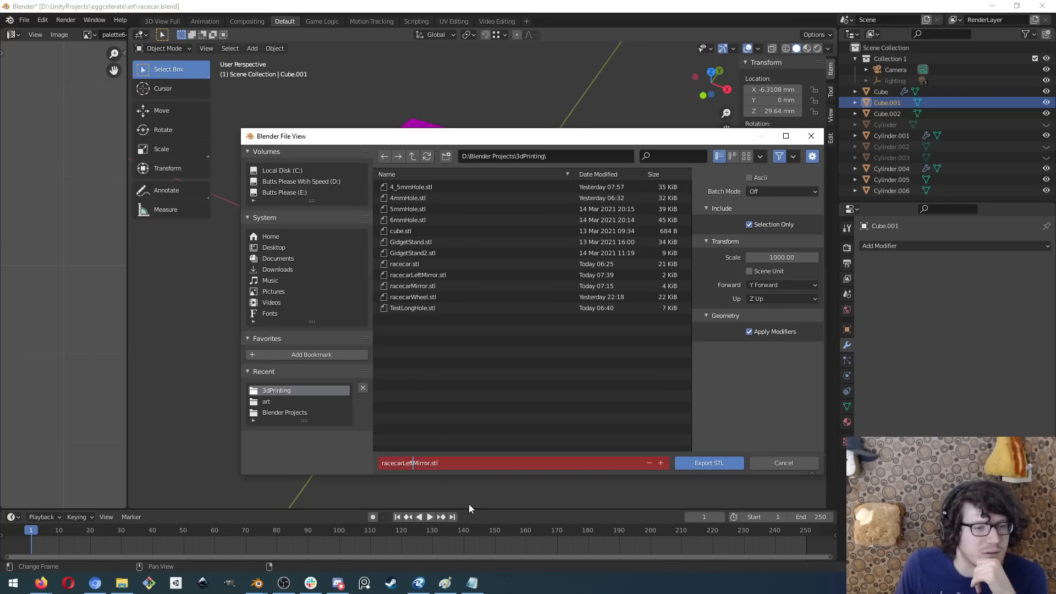
{"action": "key", "text": "BackSpace"}
{"action": "key", "text": "BackSpace"}
{"action": "key", "text": "BackSpace"}
{"action": "key", "text": "BackSpace"}
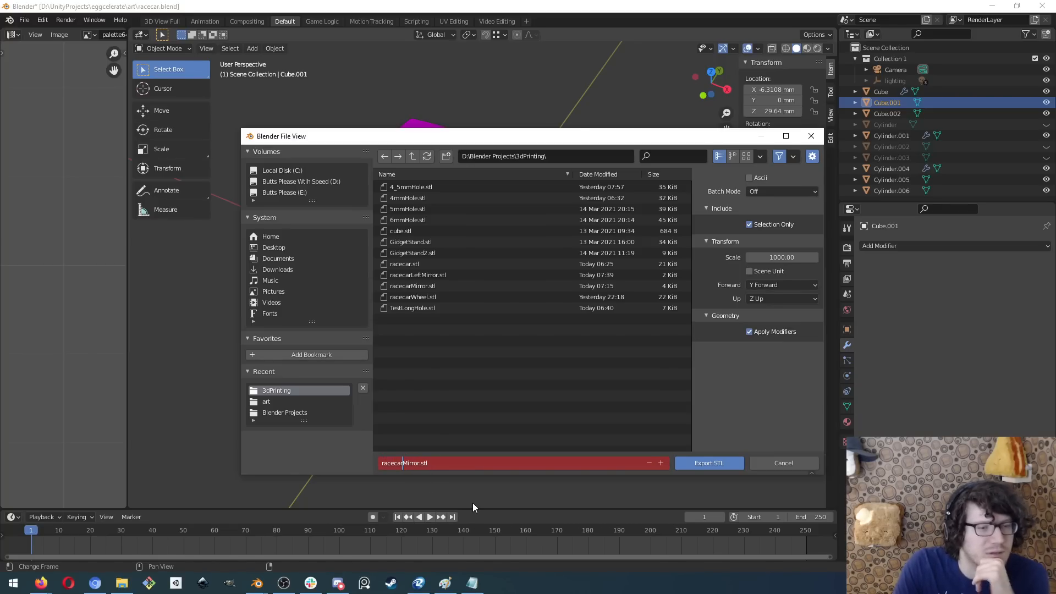
{"action": "type", "text": "Right"}
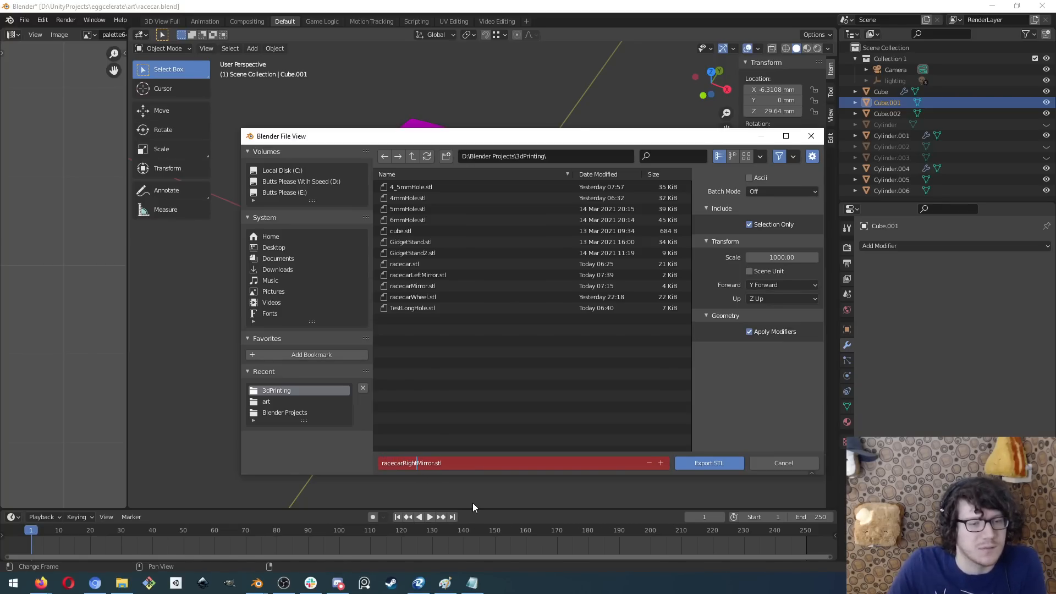
{"action": "left_click", "coordinate": [718, 468]}
{"action": "left_click", "coordinate": [719, 468]}
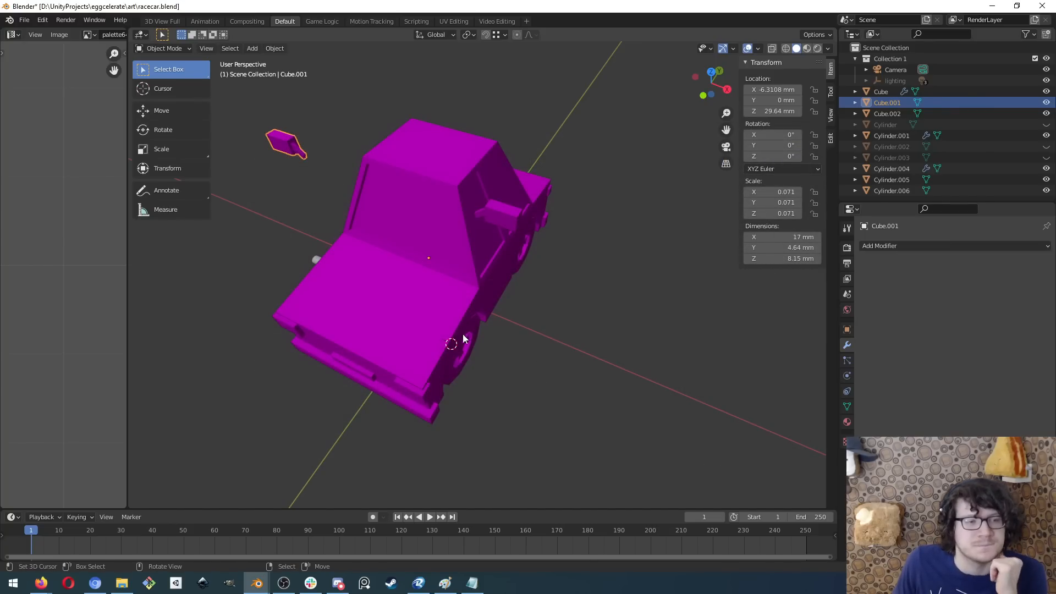
{"action": "left_click", "coordinate": [9, 20]}
{"action": "mouse_move", "coordinate": [24, 20]}
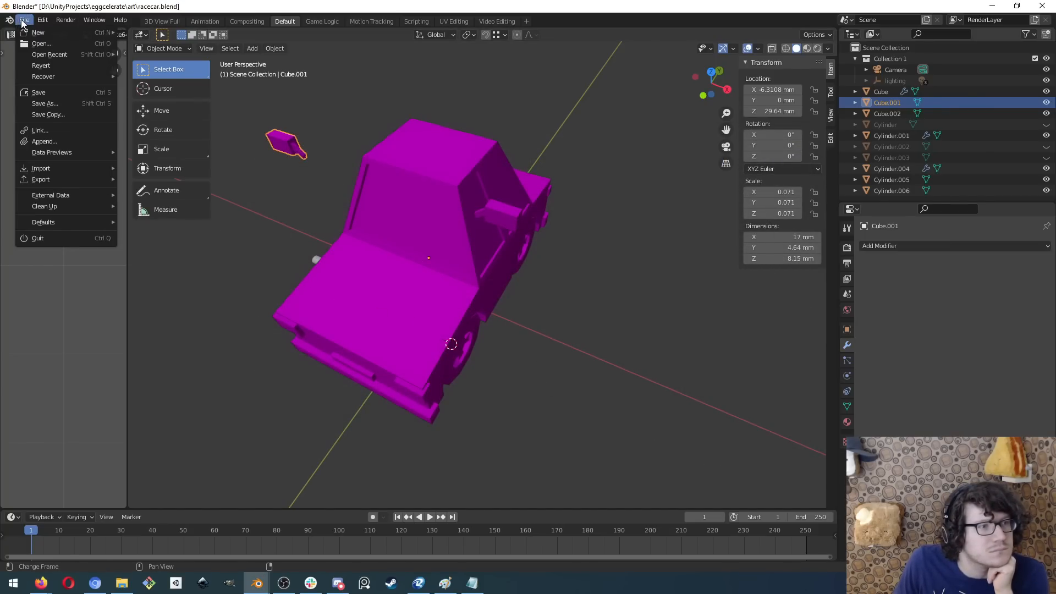
{"action": "mouse_move", "coordinate": [62, 183]}
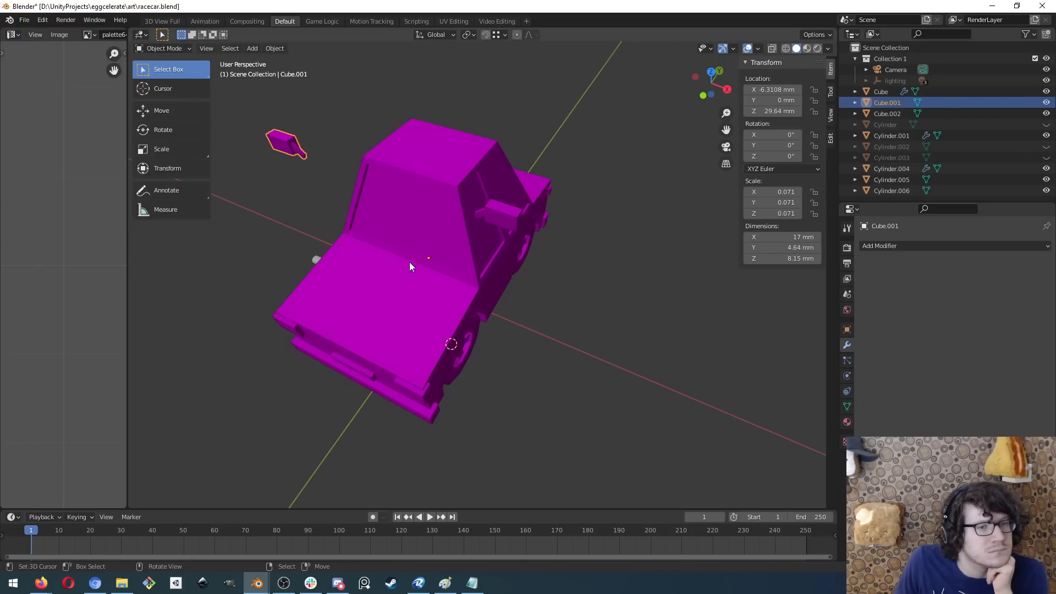
- Inspect the car from its side, selecting the front and rear wheels together before clearing the selection
{"action": "left_click", "coordinate": [577, 312]}
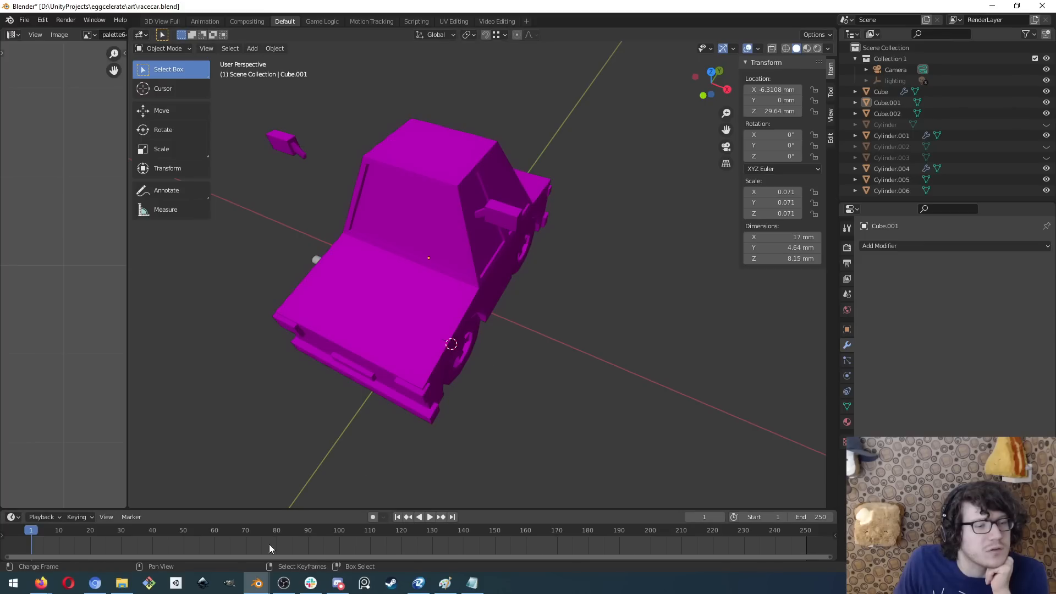
{"action": "middle_click_drag", "start_coordinate": [555, 355], "coordinate": [451, 363]}
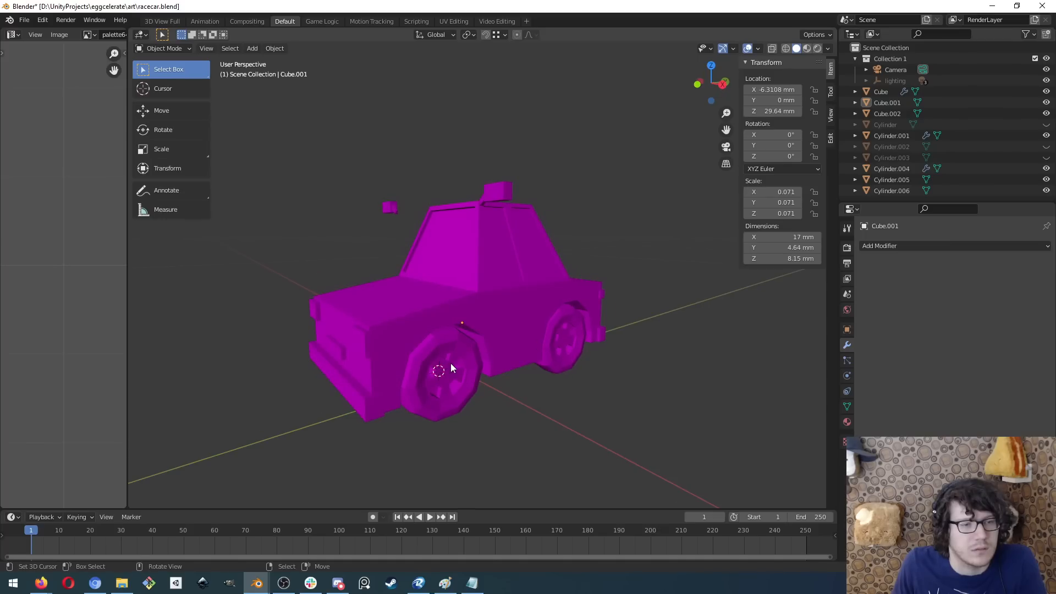
{"action": "left_click", "coordinate": [447, 342]}
{"action": "left_click", "coordinate": [561, 316], "text": "shift"}
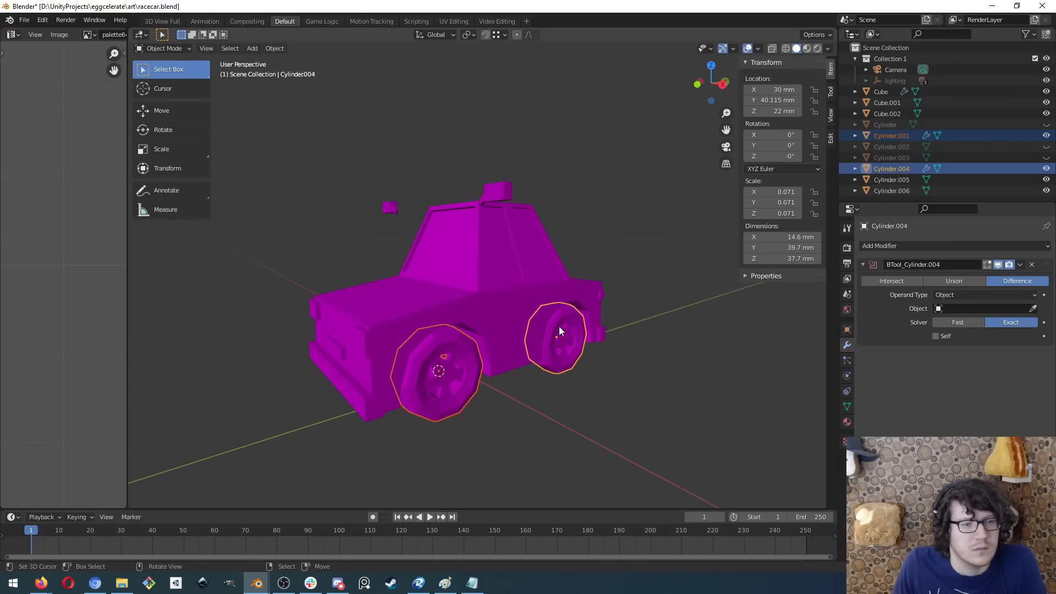
{"action": "middle_click_drag", "start_coordinate": [498, 404], "coordinate": [462, 394]}
{"action": "left_click", "coordinate": [526, 434]}
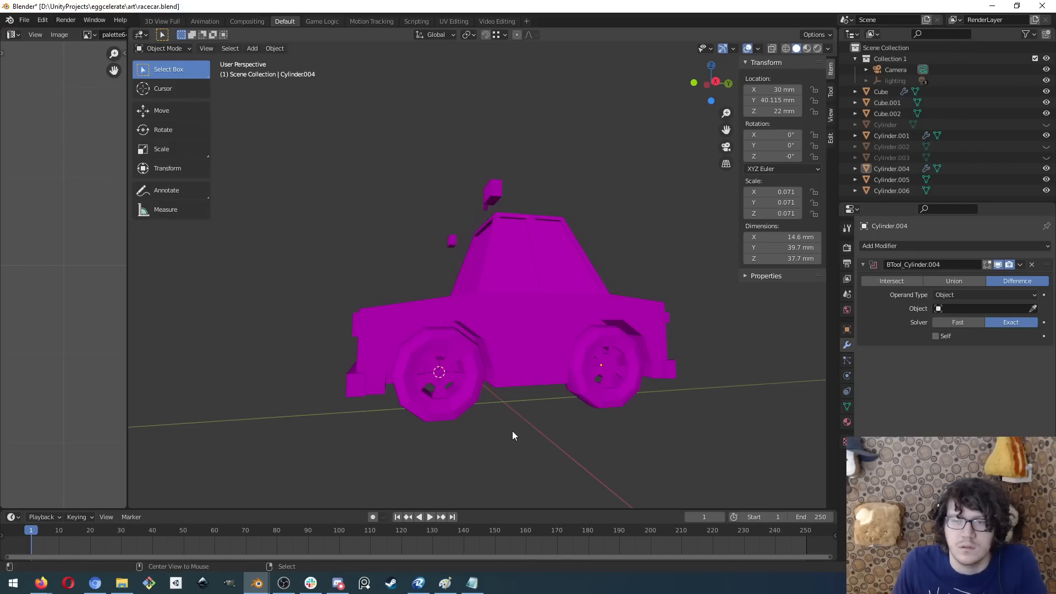
- Turn on X-ray display and select the long thin rod Cylinder.006 above the front wheel
{"action": "key", "text": "alt+z"}
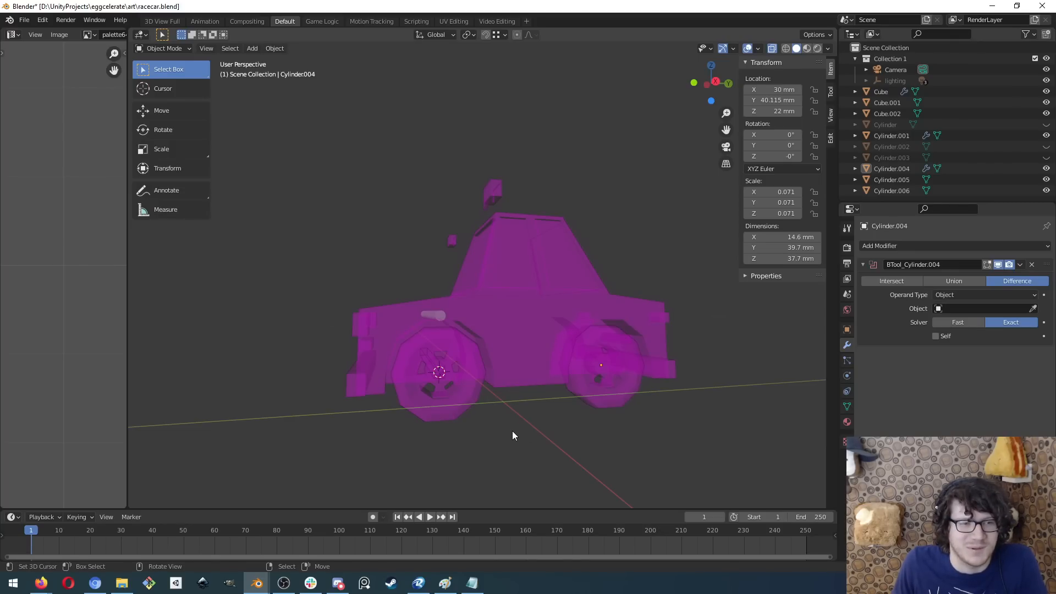
{"action": "middle_click_drag", "start_coordinate": [368, 373], "coordinate": [589, 366]}
{"action": "middle_click_drag", "start_coordinate": [596, 322], "coordinate": [374, 341]}
{"action": "left_click", "coordinate": [435, 315]}
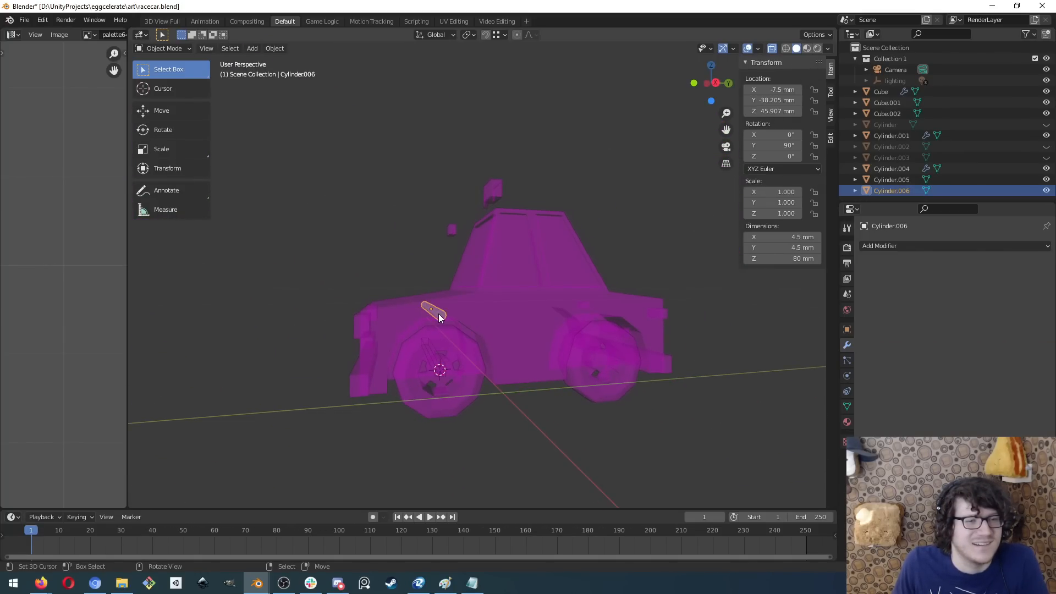
{"action": "middle_click_drag", "start_coordinate": [434, 314], "coordinate": [444, 381]}
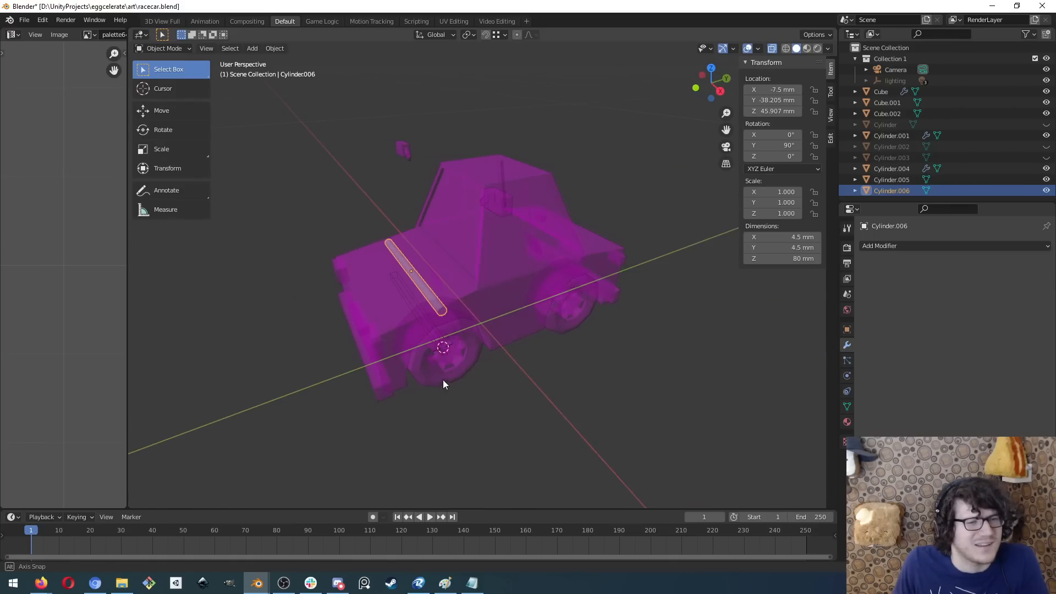
{"action": "left_click", "coordinate": [469, 296]}
{"action": "left_click", "coordinate": [439, 310]}
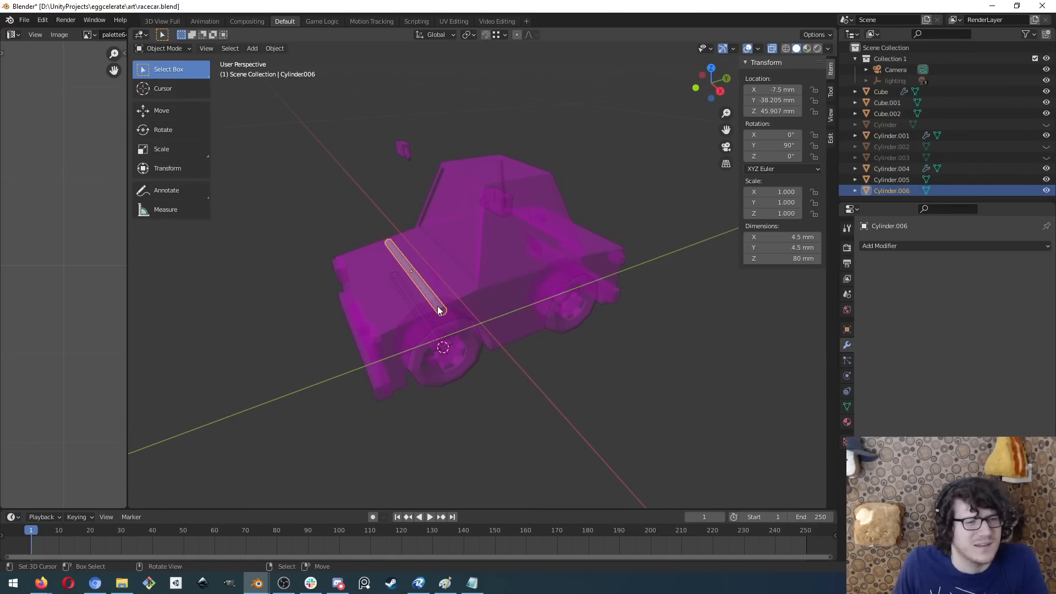
- Examine the selected rod's position relative to the front wheel in front, right and close-up angled views
{"action": "middle_click_drag", "start_coordinate": [442, 307], "coordinate": [599, 241]}
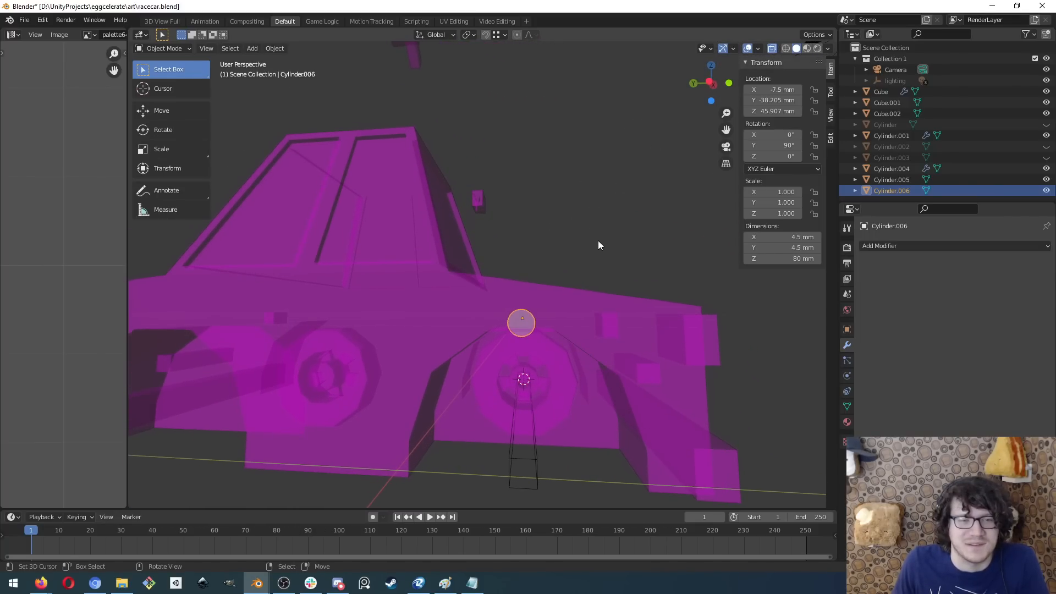
{"action": "key", "text": "KP_1"}
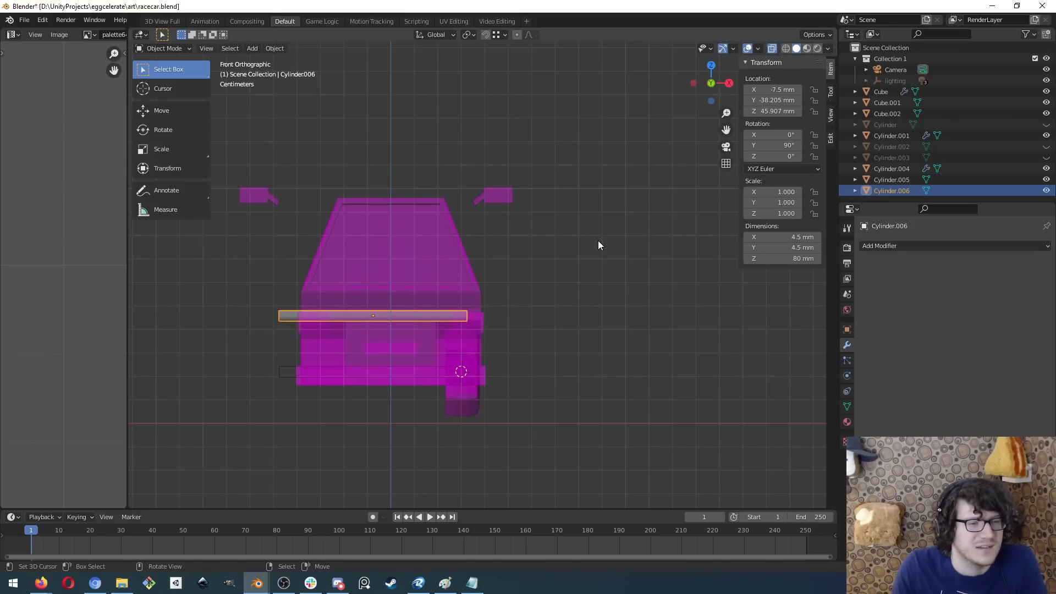
{"action": "key", "text": "KP_3"}
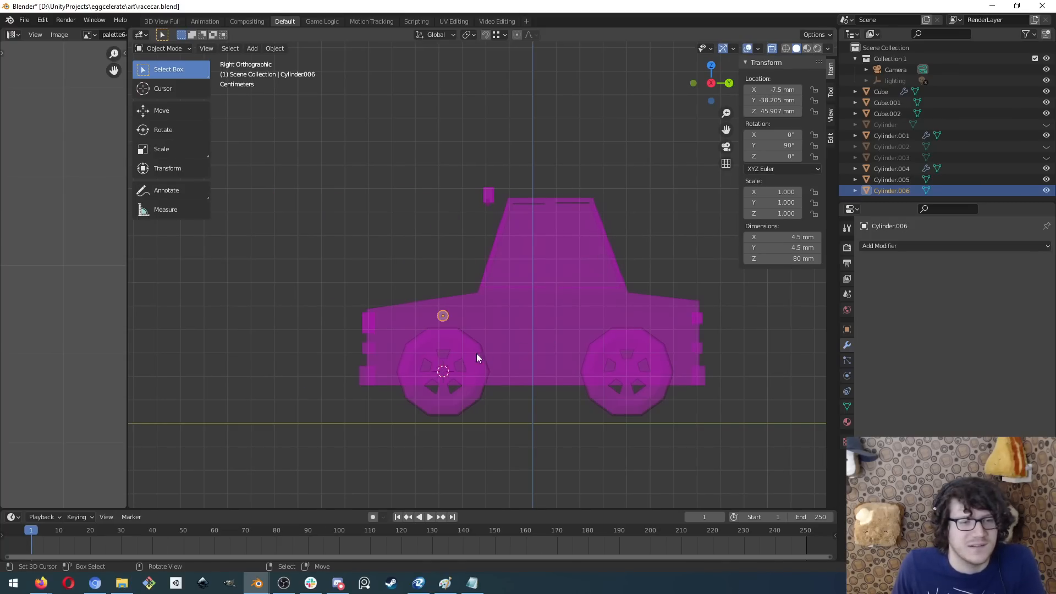
{"action": "scroll", "coordinate": [429, 370], "scroll_direction": "up", "scroll_amount": 6}
{"action": "middle_click_drag", "start_coordinate": [365, 414], "coordinate": [459, 136], "text": "shift"}
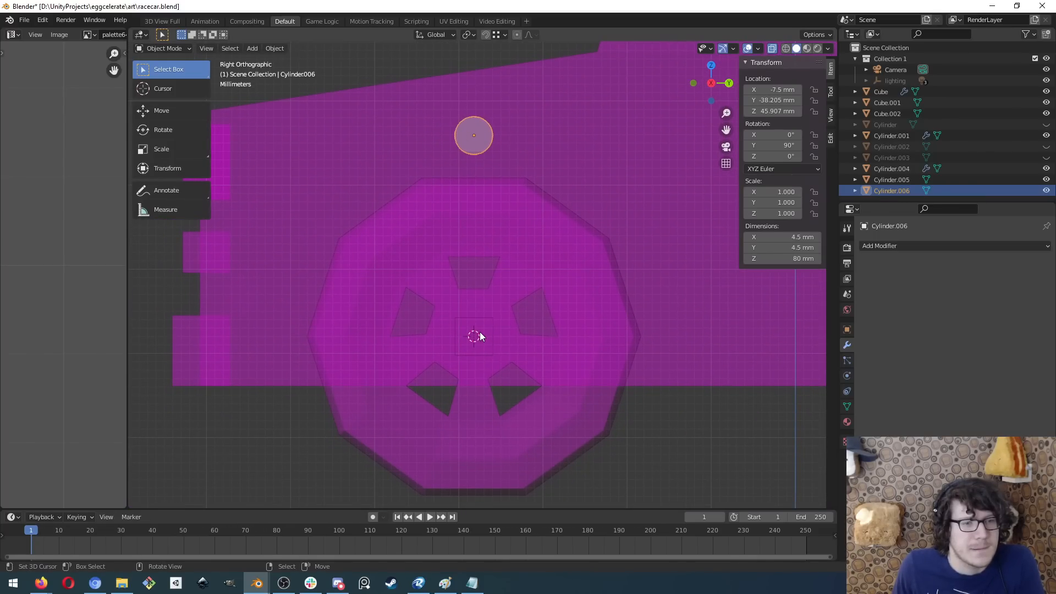
{"action": "middle_click_drag", "start_coordinate": [445, 270], "coordinate": [433, 228]}
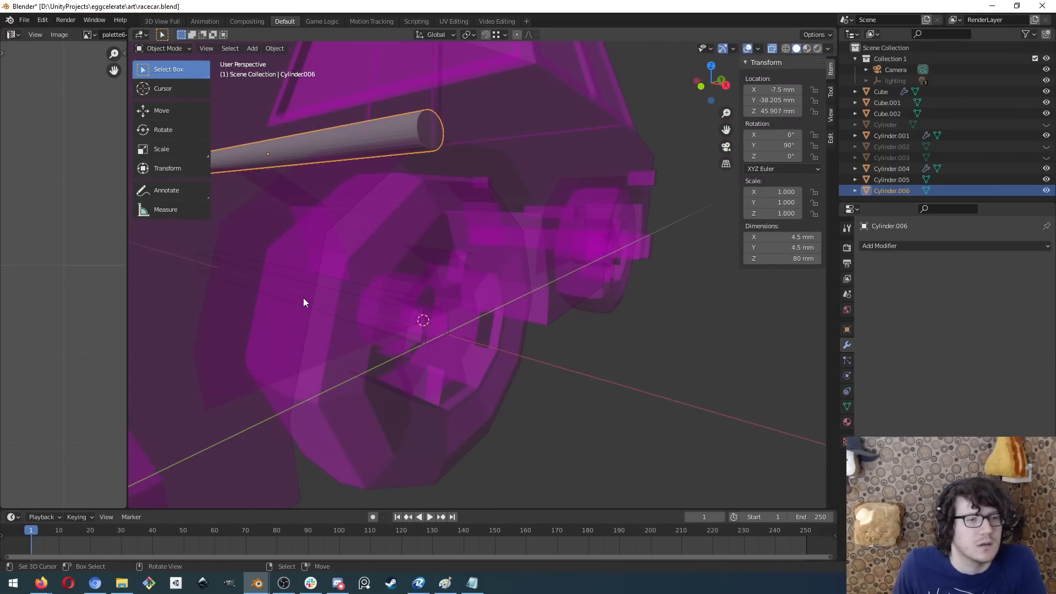
{"action": "middle_click_drag", "start_coordinate": [304, 302], "coordinate": [283, 299]}
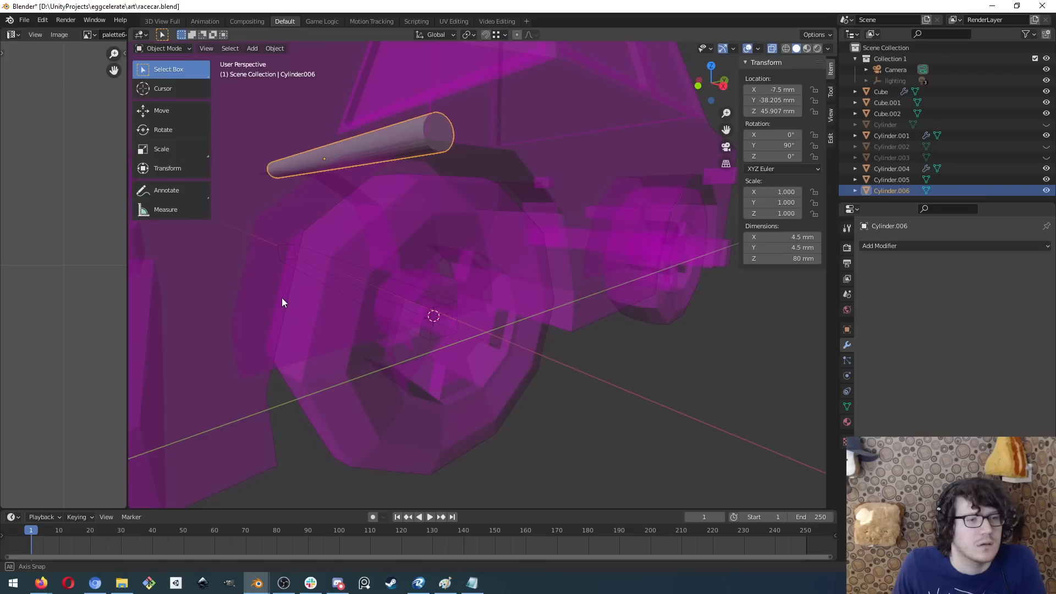
- Inspect the axle-hole cutter Cylinder.005 and the front wheel Cylinder.001 by selecting each in turn
{"action": "left_click", "coordinate": [330, 277]}
{"action": "left_click", "coordinate": [352, 288]}
{"action": "left_click", "coordinate": [352, 287]}
{"action": "left_click", "coordinate": [352, 287]}
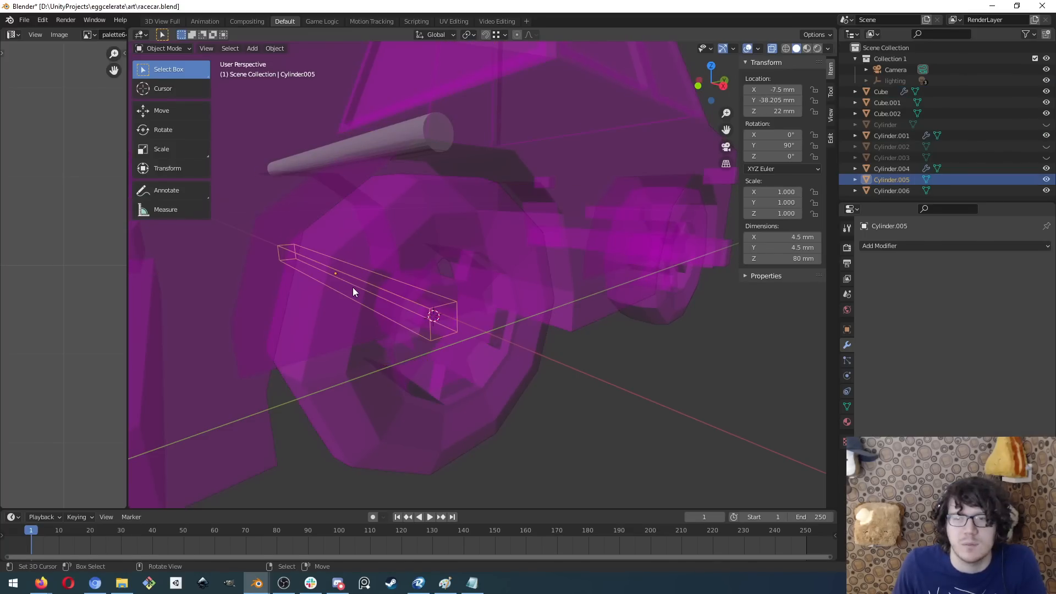
{"action": "left_click", "coordinate": [352, 287]}
{"action": "left_click", "coordinate": [352, 287]}
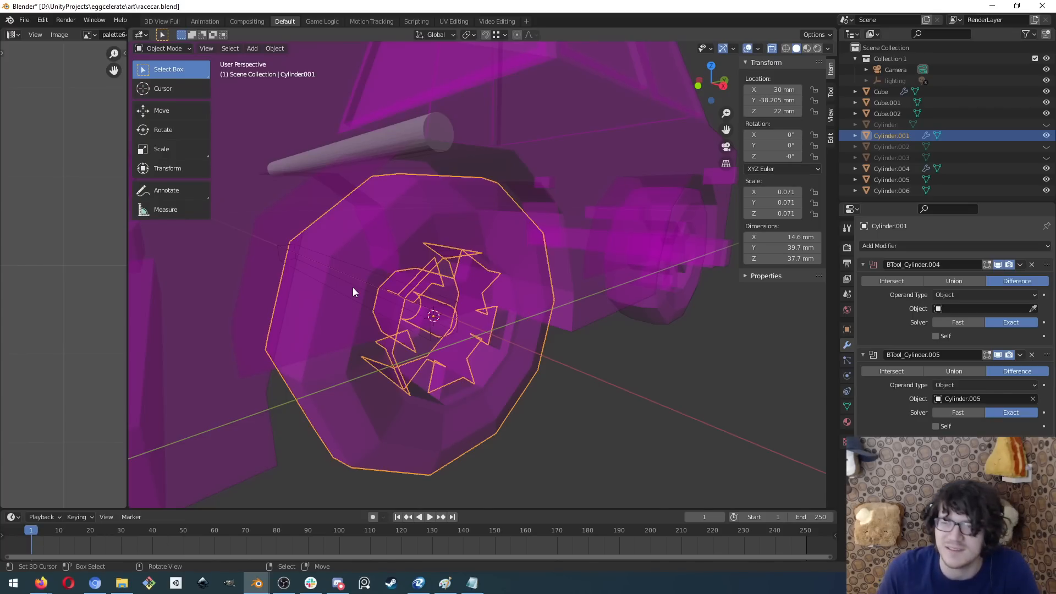
{"action": "key", "text": "alt+Tab"}
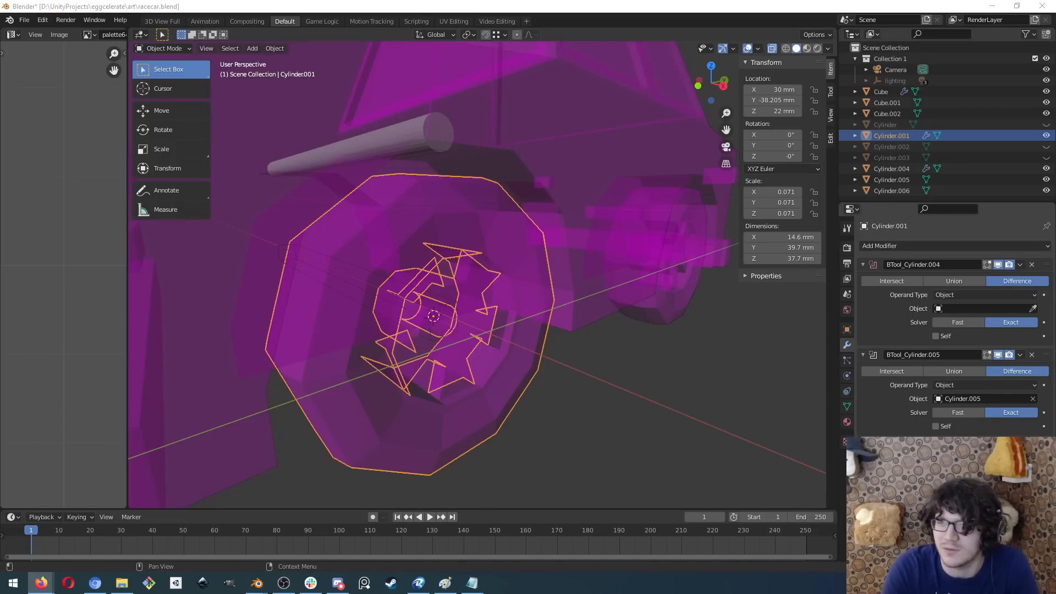
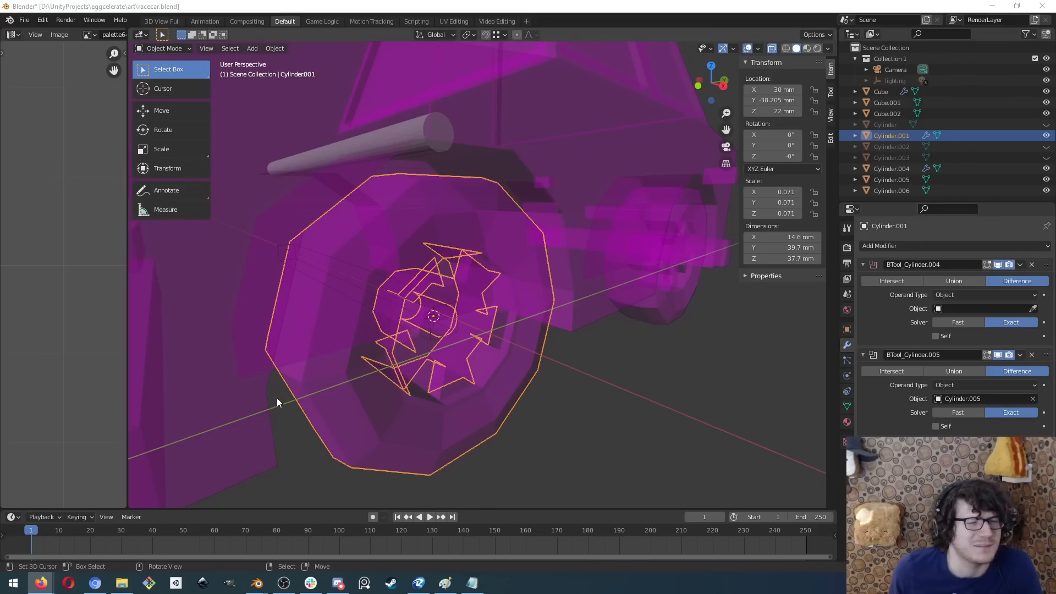
- Snap the 3D cursor to the center of the square wireframe rod running through the front wheel
{"action": "middle_click_drag", "start_coordinate": [263, 328], "coordinate": [207, 298]}
{"action": "mouse_move", "coordinate": [306, 237]}
{"action": "middle_mouse_down"}
{"action": "mouse_move", "coordinate": [354, 217]}
{"action": "mouse_move", "coordinate": [306, 230]}
{"action": "middle_mouse_up"}
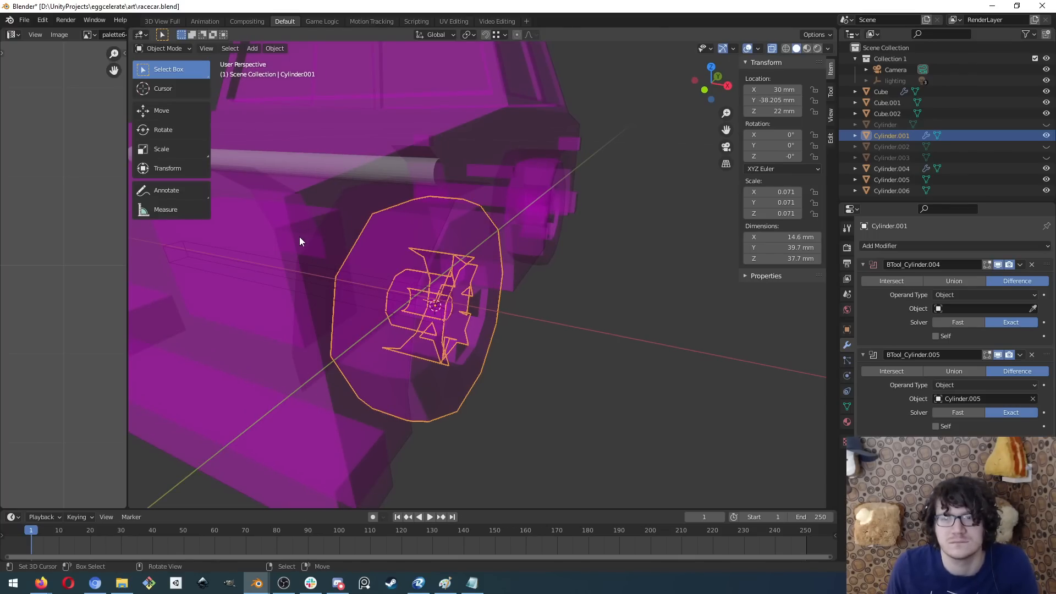
{"action": "middle_click_drag", "start_coordinate": [328, 244], "coordinate": [512, 262]}
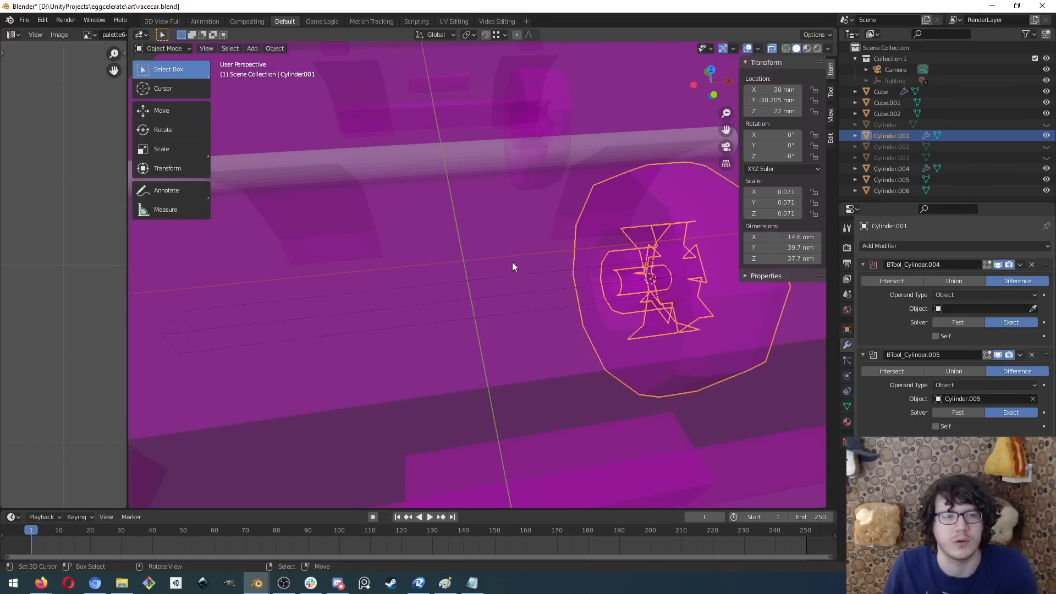
{"action": "middle_click_drag", "start_coordinate": [726, 325], "coordinate": [604, 292]}
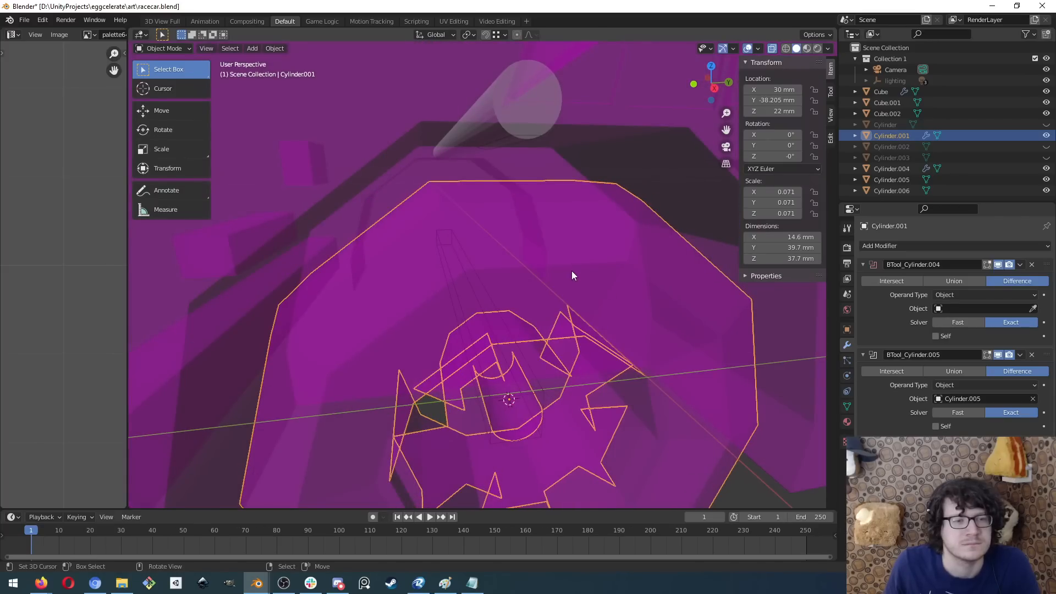
{"action": "scroll", "coordinate": [506, 256], "scroll_direction": "down", "scroll_amount": 4}
{"action": "middle_click_drag", "start_coordinate": [434, 231], "coordinate": [543, 283]}
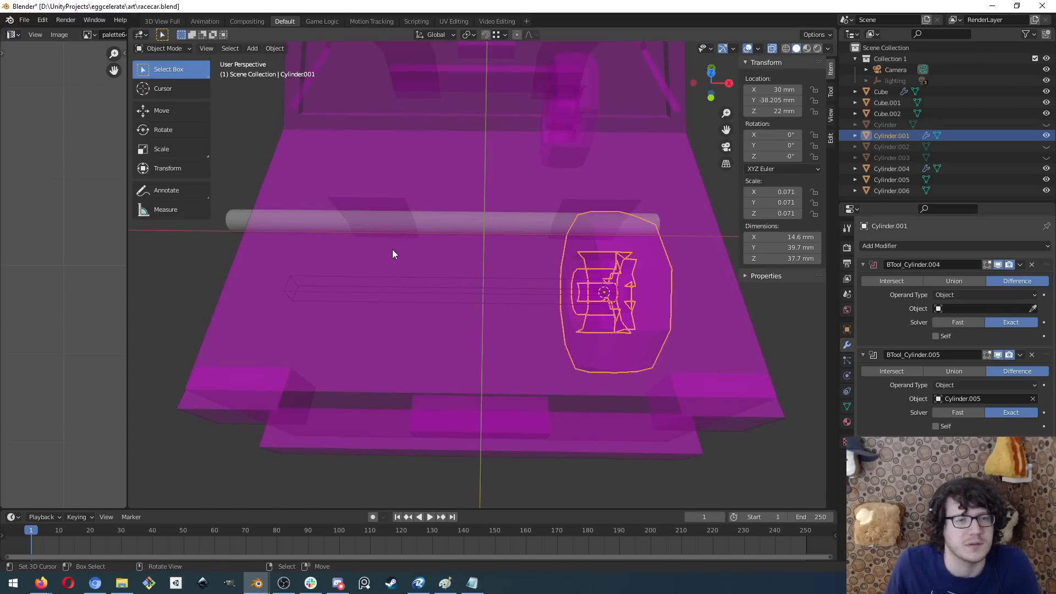
{"action": "middle_click_drag", "start_coordinate": [328, 273], "coordinate": [460, 220]}
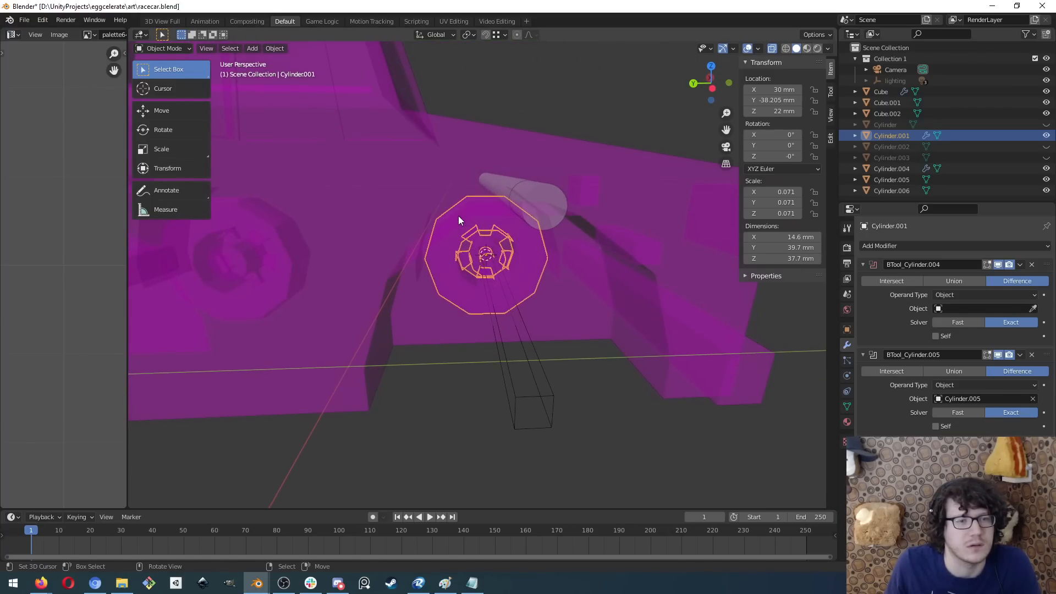
{"action": "left_click", "coordinate": [548, 394]}
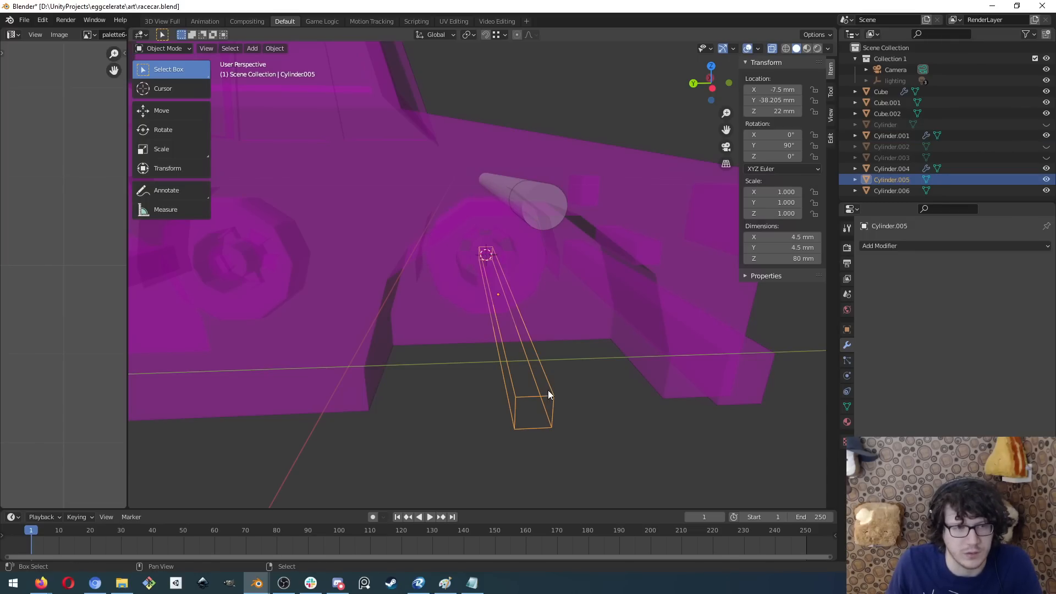
{"action": "key", "text": "shift+s"}
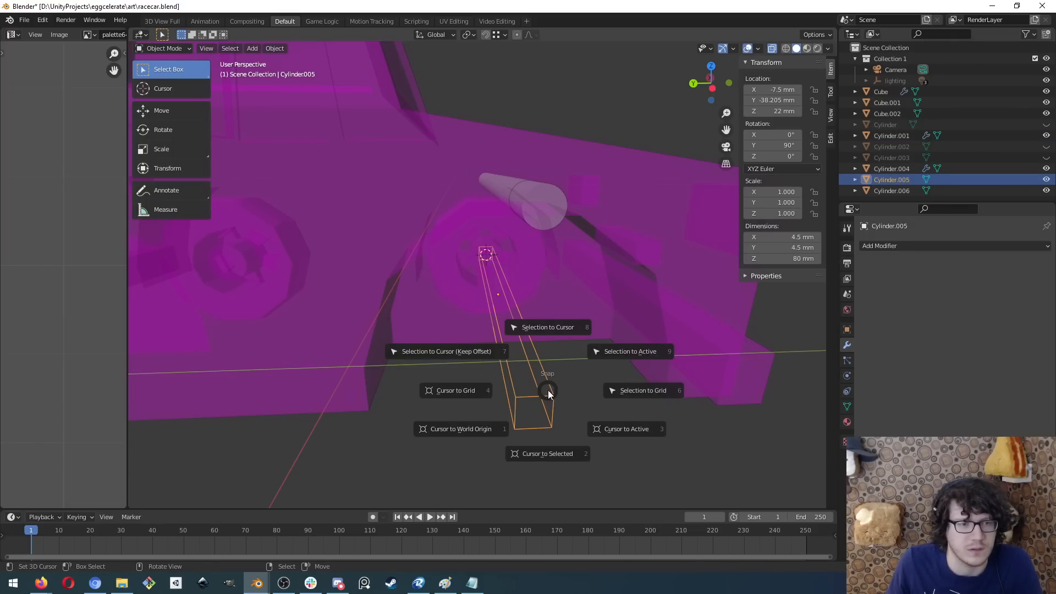
{"action": "left_click", "coordinate": [546, 454]}
- Snap the grey round rod above the wheel to the 3D cursor
{"action": "left_click", "coordinate": [536, 210]}
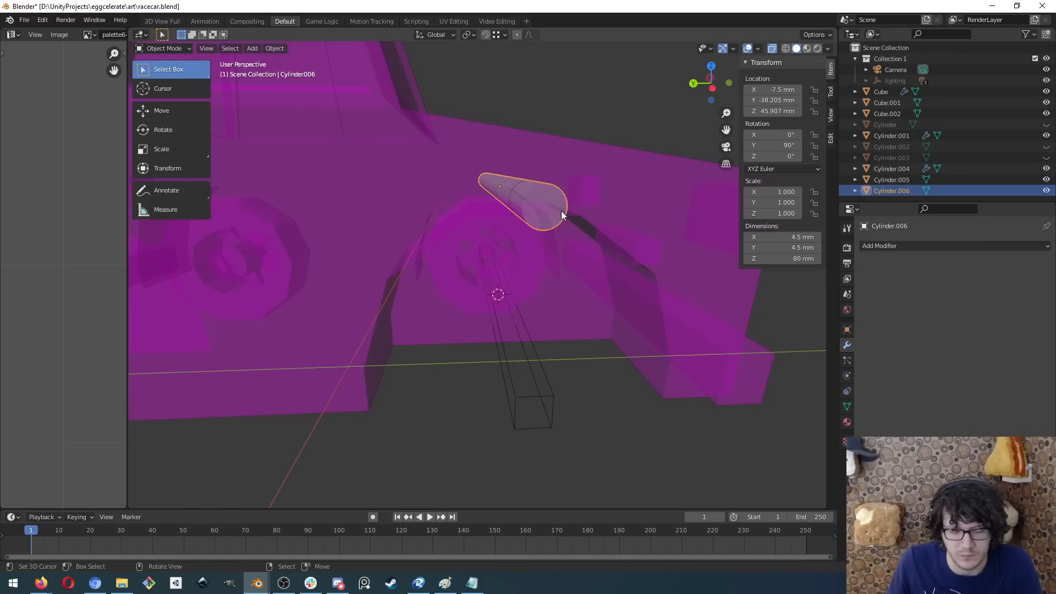
{"action": "key", "text": "shift+s"}
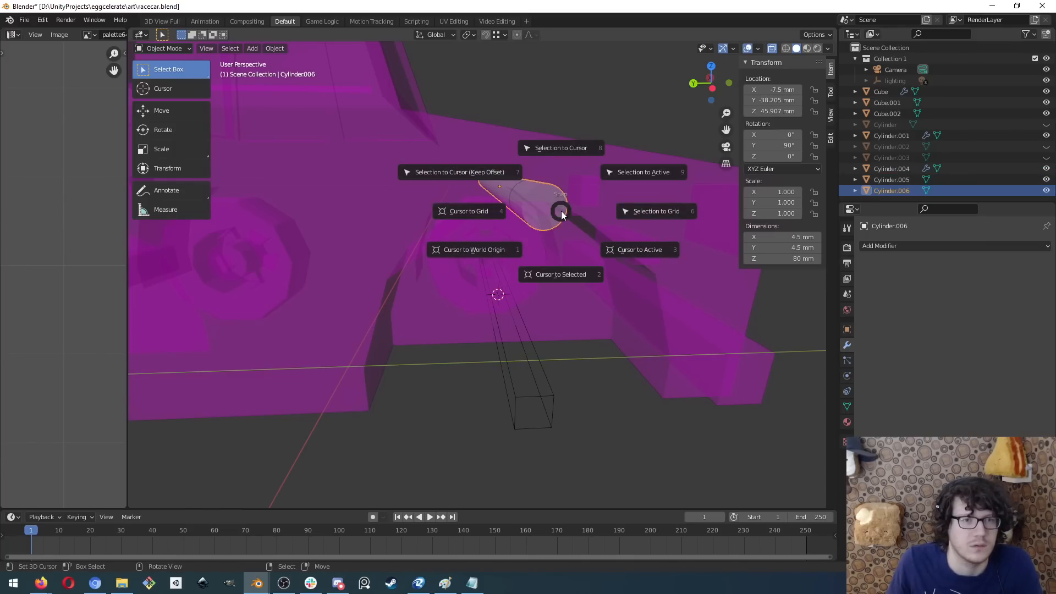
{"action": "left_click", "coordinate": [564, 153]}
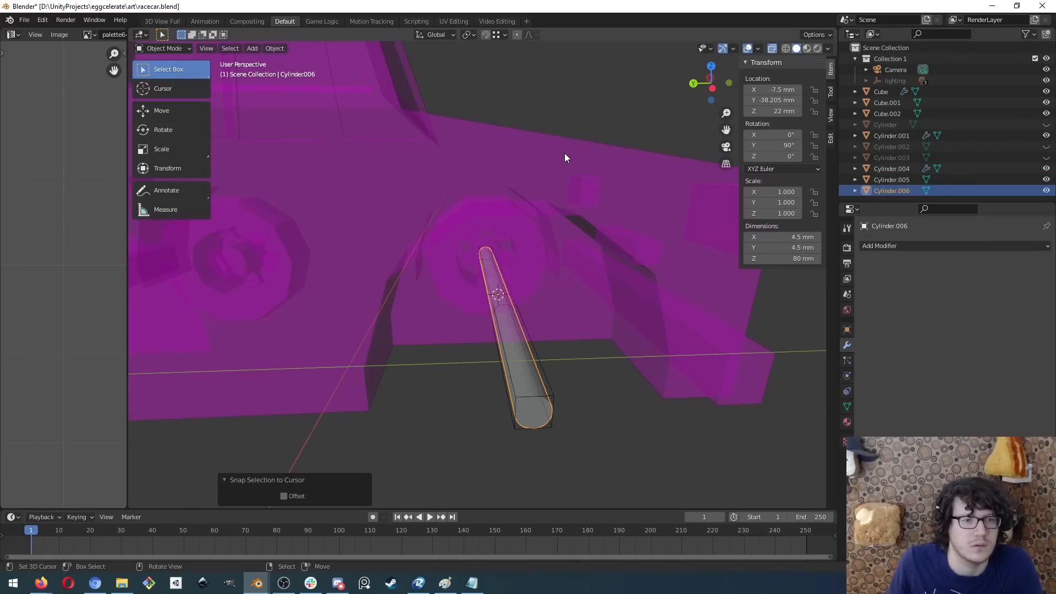
- Delete the grey round rod that overlaps the square wireframe rod
{"action": "mouse_move", "coordinate": [585, 295]}
{"action": "middle_mouse_down"}
{"action": "mouse_move", "coordinate": [575, 325]}
{"action": "mouse_move", "coordinate": [560, 285]}
{"action": "mouse_move", "coordinate": [546, 303]}
{"action": "mouse_move", "coordinate": [513, 303]}
{"action": "mouse_move", "coordinate": [568, 295]}
{"action": "middle_mouse_up"}
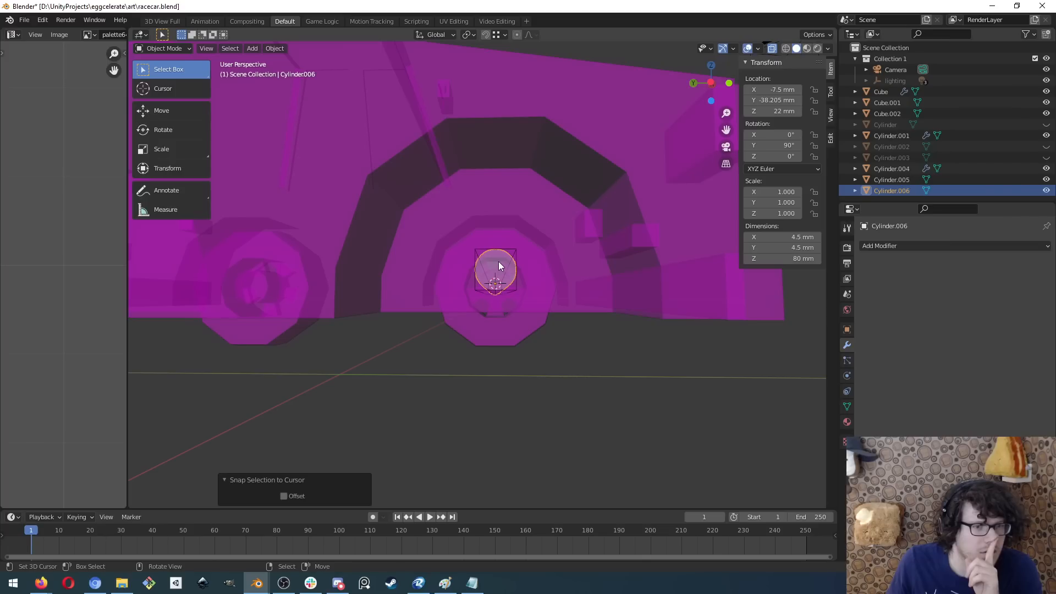
{"action": "middle_click_drag", "start_coordinate": [499, 266], "coordinate": [515, 314]}
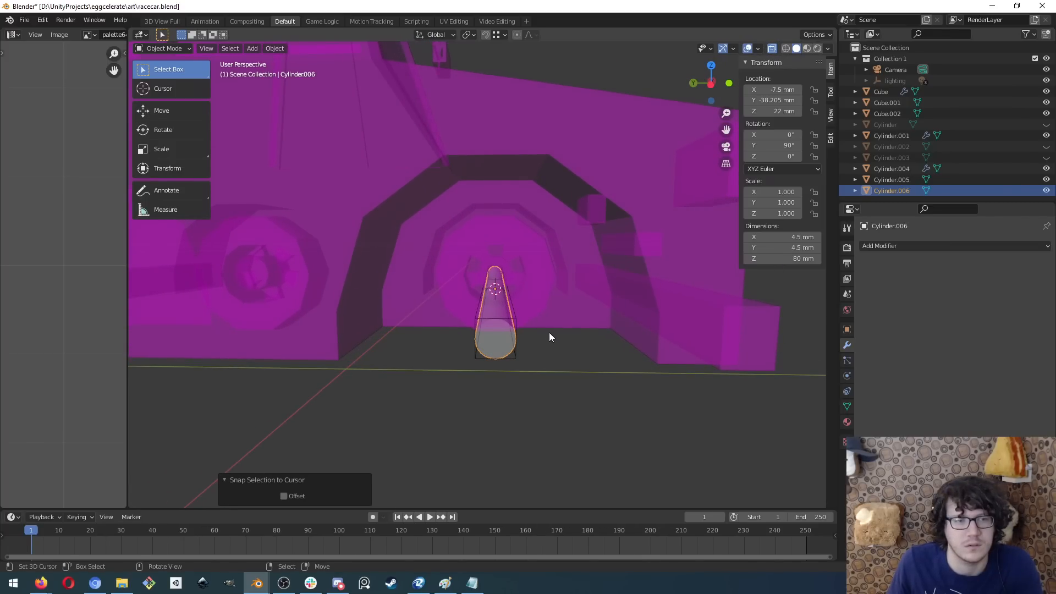
{"action": "key", "text": "x"}
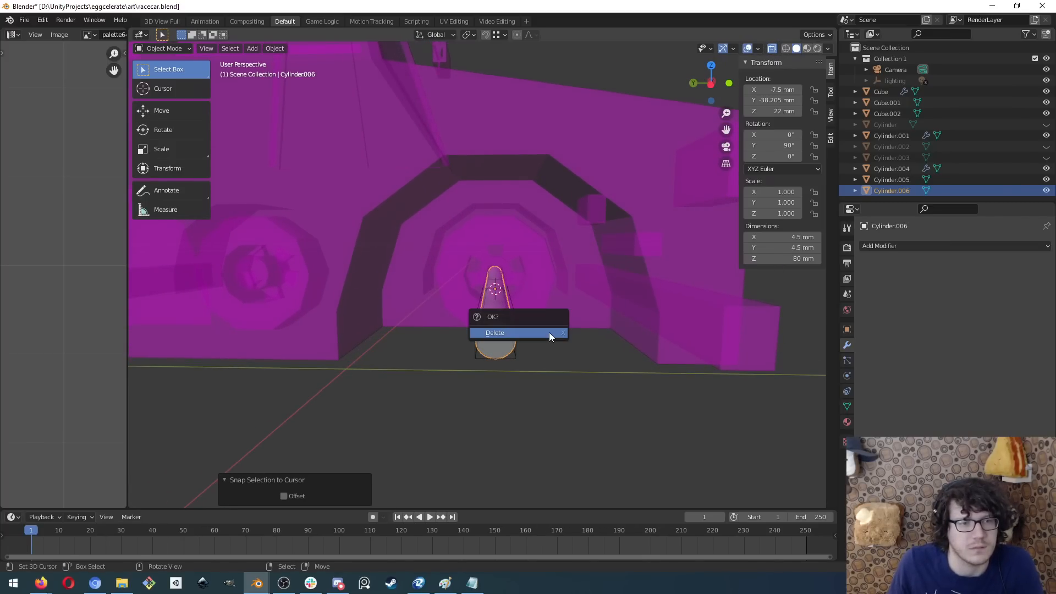
{"action": "left_click", "coordinate": [549, 332]}
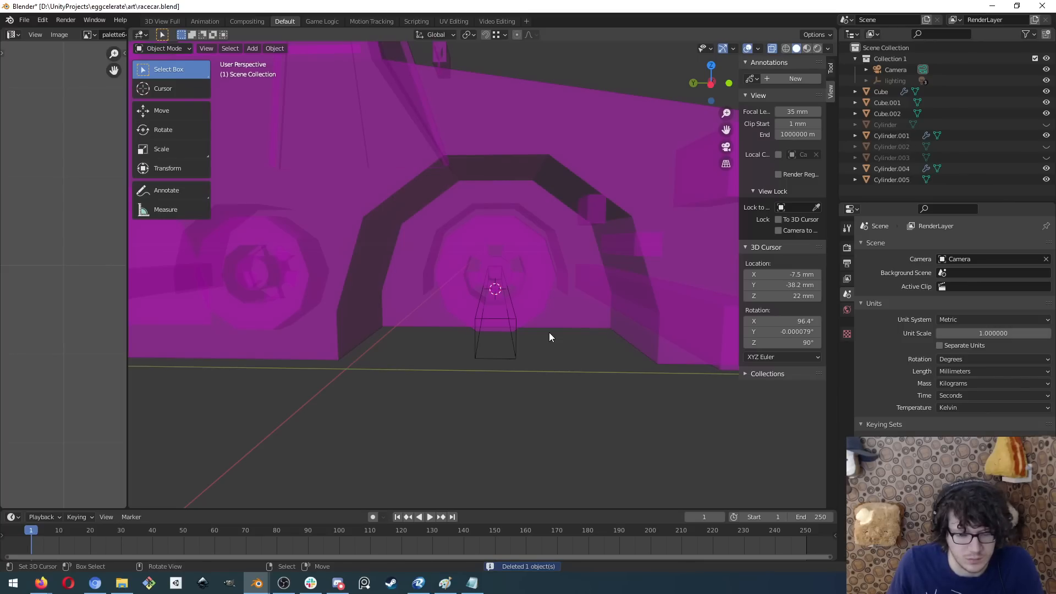
- Add a mesh cylinder at the 3D cursor
{"action": "key", "text": "shift"}
{"action": "key", "text": "shift+a"}
{"action": "mouse_move", "coordinate": [550, 334]}
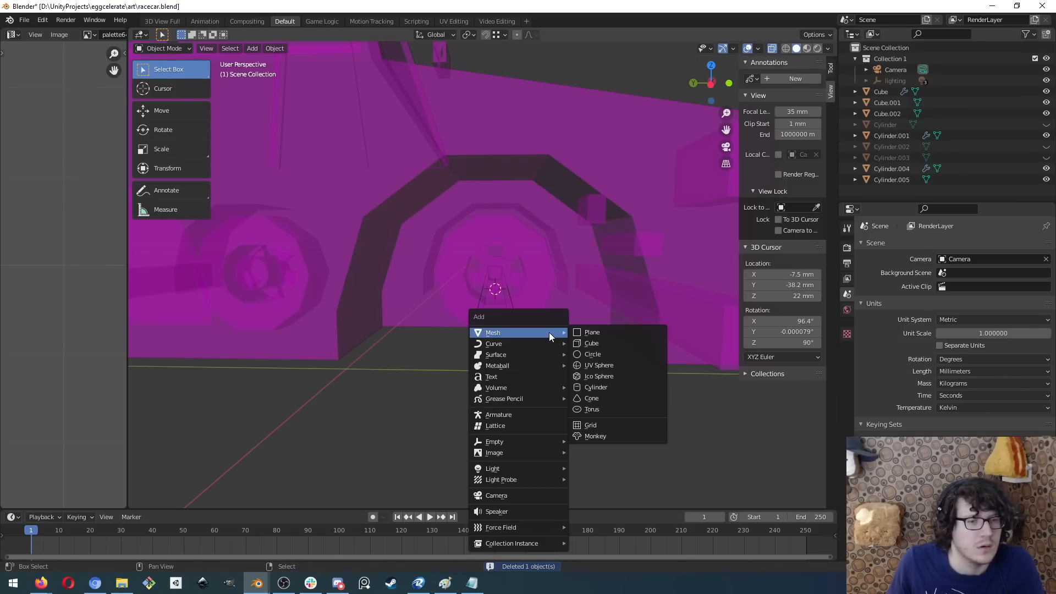
{"action": "left_click", "coordinate": [616, 388]}
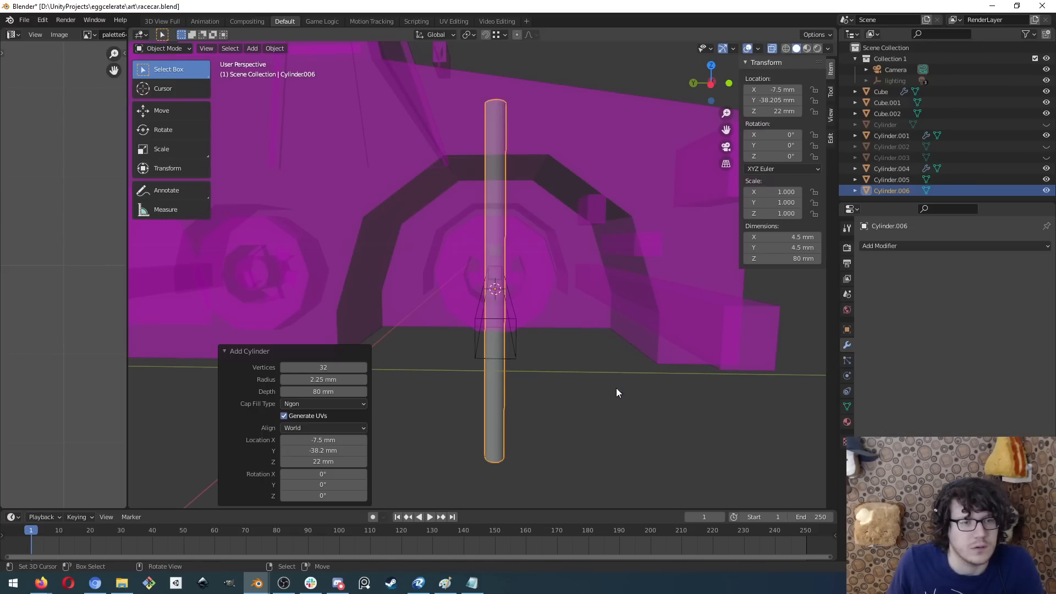
- Try rotating the new cylinder 90° about the X axis, and reset that rotation to 0°
{"action": "left_click", "coordinate": [327, 473]}
{"action": "type", "text": "0d"}
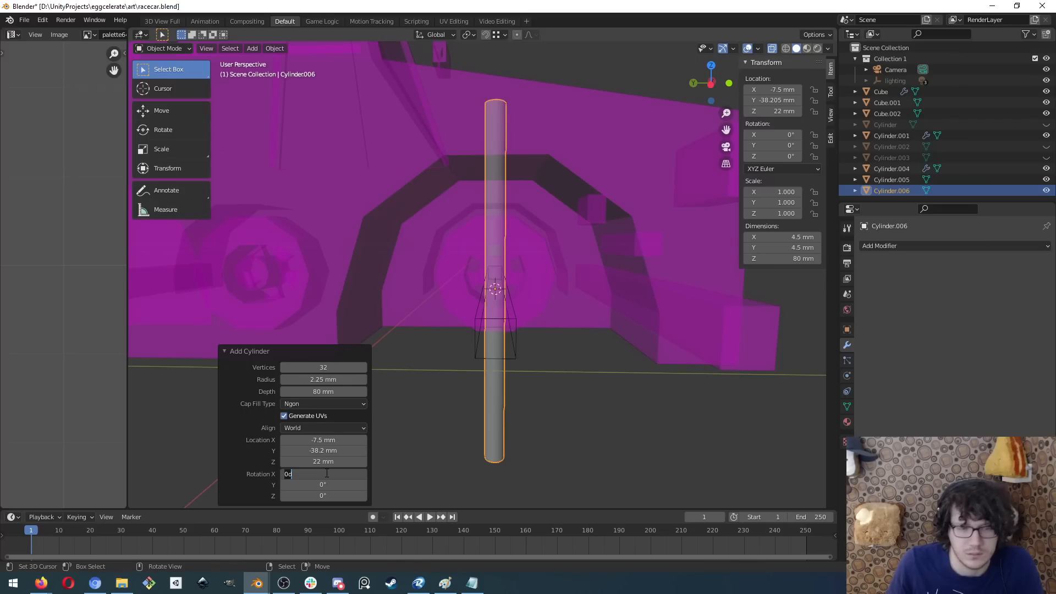
{"action": "type", "text": "90"}
{"action": "key", "text": "Return"}
{"action": "left_click", "coordinate": [327, 473]}
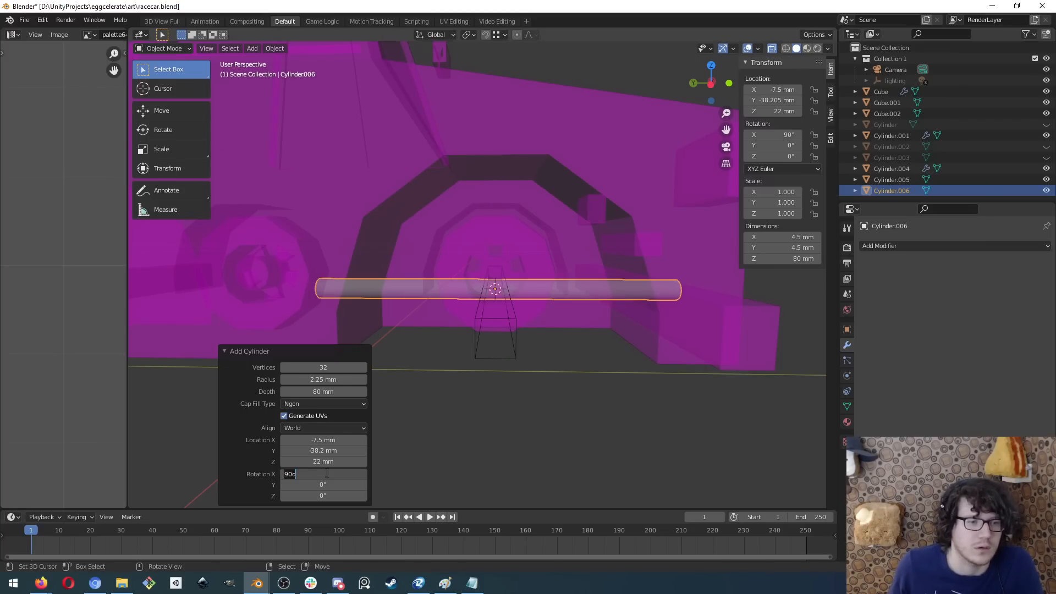
{"action": "type", "text": "0"}
- Set the new cylinder's Y rotation to 90° so it runs along the axle direction
{"action": "key", "text": "Tab"}
{"action": "type", "text": "90"}
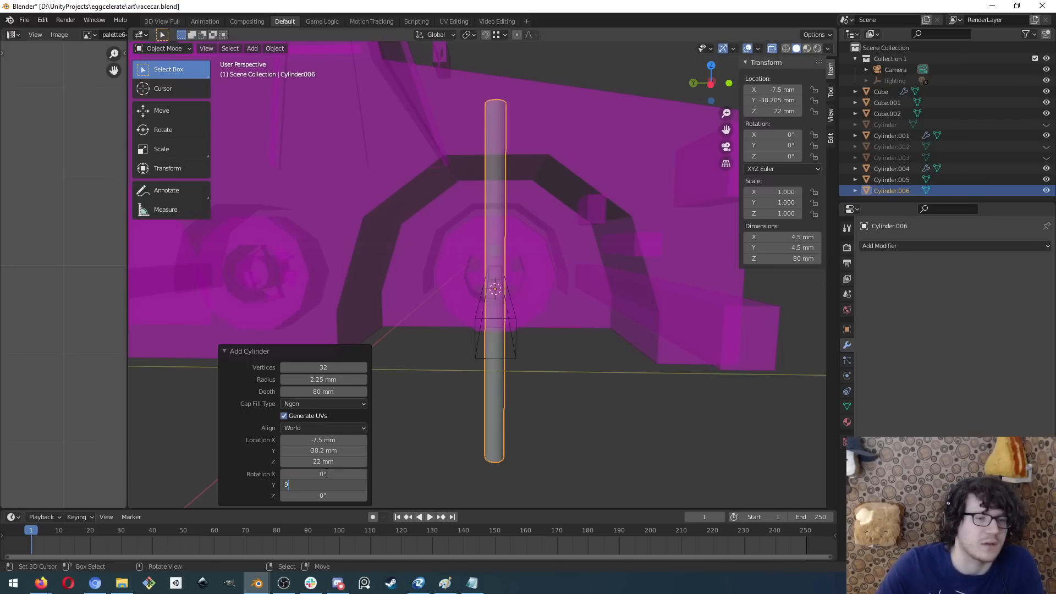
{"action": "key", "text": "Return"}
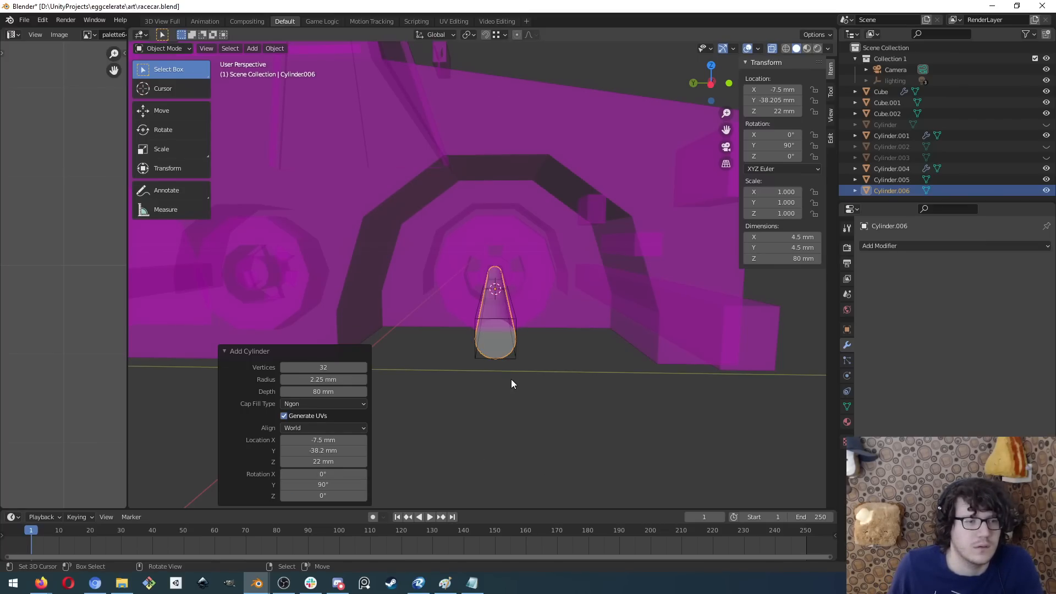
- Set the new cylinder's radius to half of 4.75 mm
{"action": "left_click", "coordinate": [311, 379]}
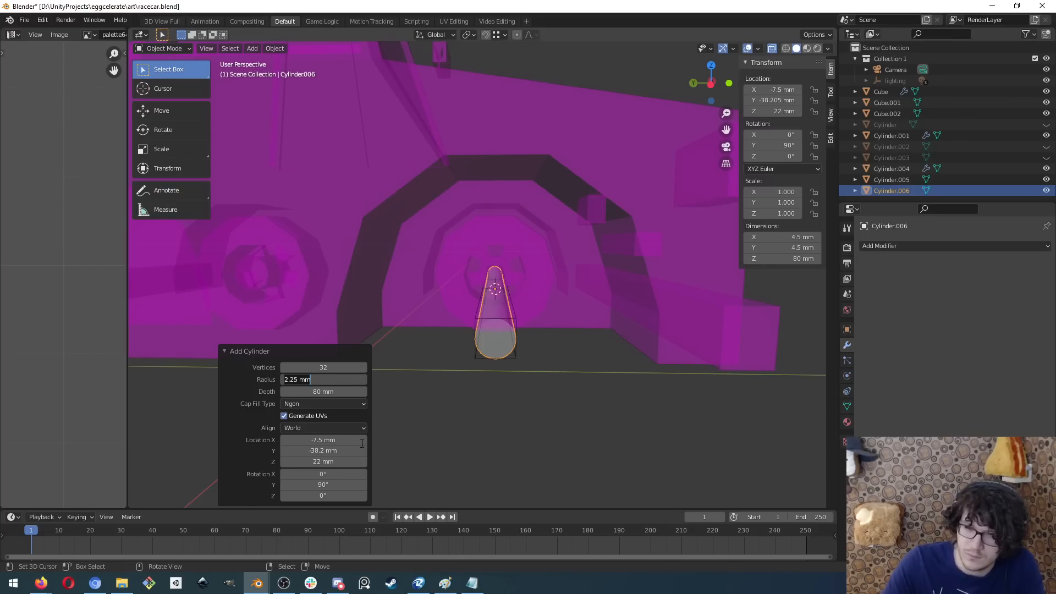
{"action": "key", "text": "ctrl+a"}
{"action": "type", "text": "4.75"}
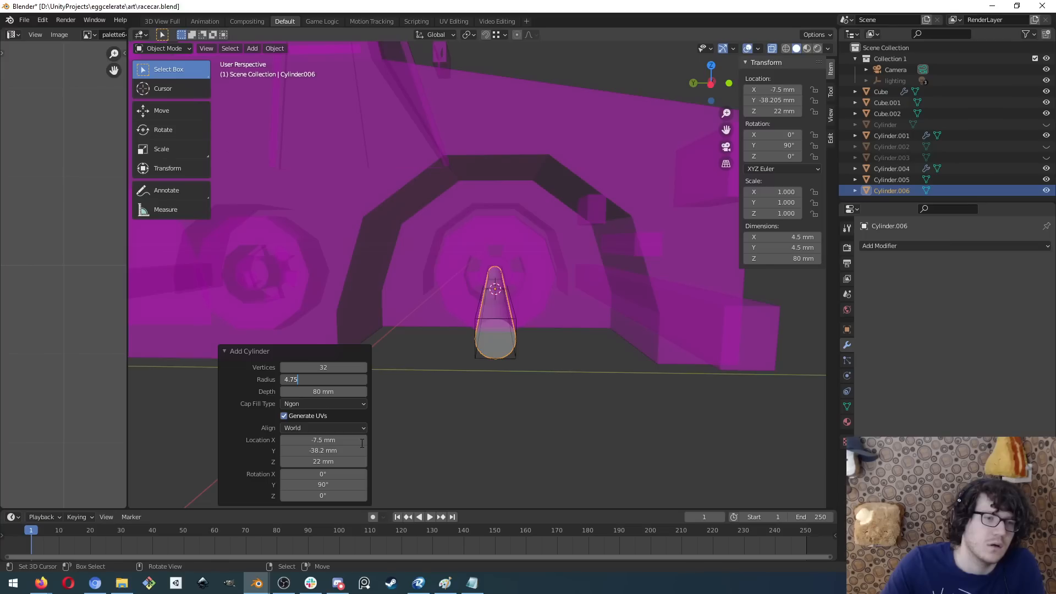
{"action": "key", "text": "Return"}
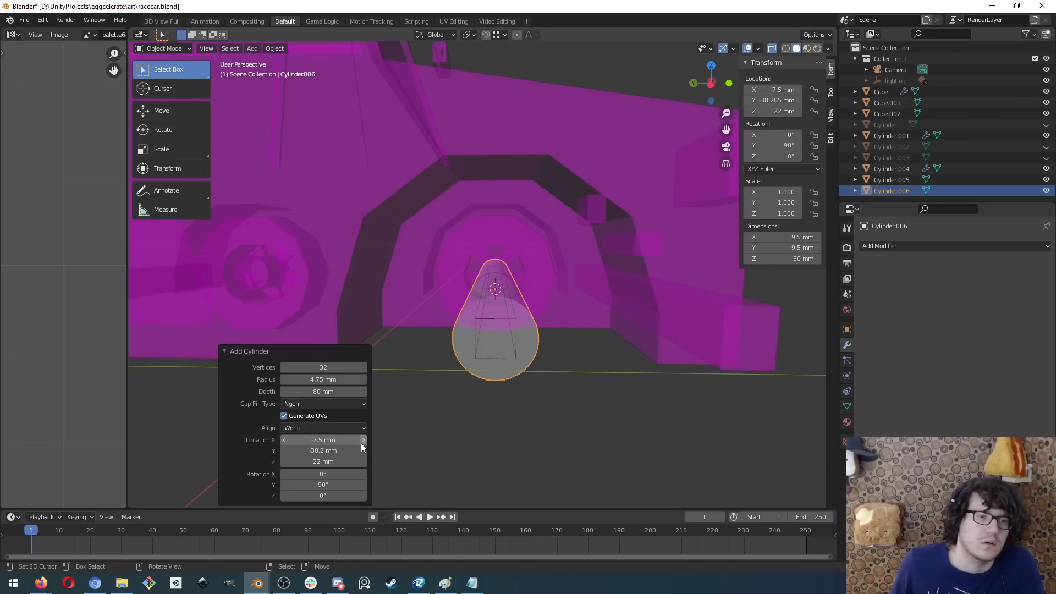
{"action": "left_click", "coordinate": [344, 379]}
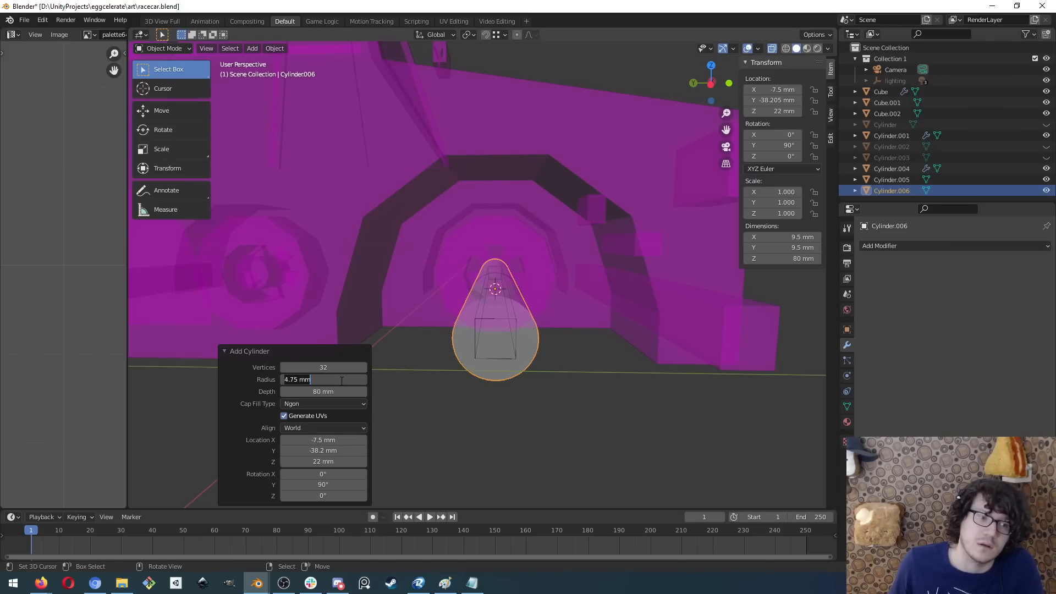
{"action": "type", "text": "/2"}
{"action": "key", "text": "Return"}
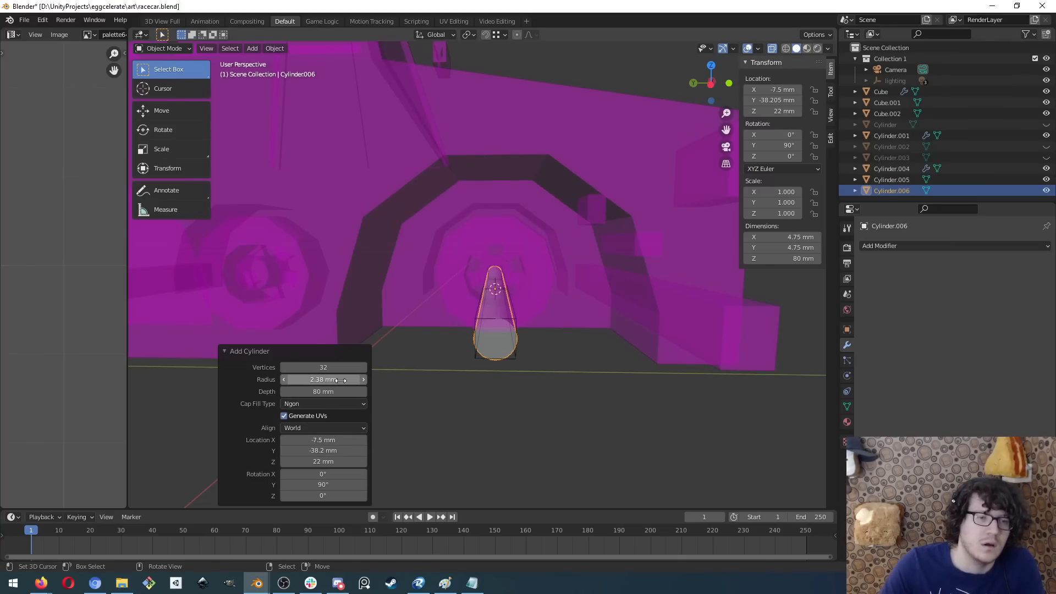
- Examine the round rod against the wheel and the square wireframe rod from several angles and in front and left orthographic views
{"action": "mouse_move", "coordinate": [480, 379]}
{"action": "middle_mouse_down"}
{"action": "mouse_move", "coordinate": [475, 353]}
{"action": "mouse_move", "coordinate": [482, 364]}
{"action": "middle_mouse_up"}
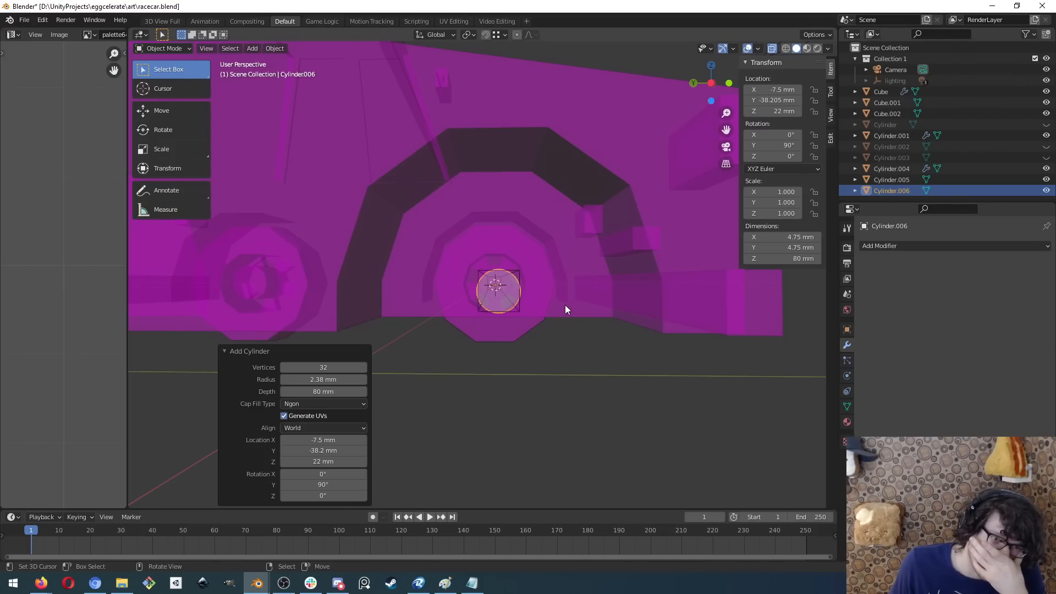
{"action": "middle_click_drag", "start_coordinate": [563, 306], "coordinate": [530, 320]}
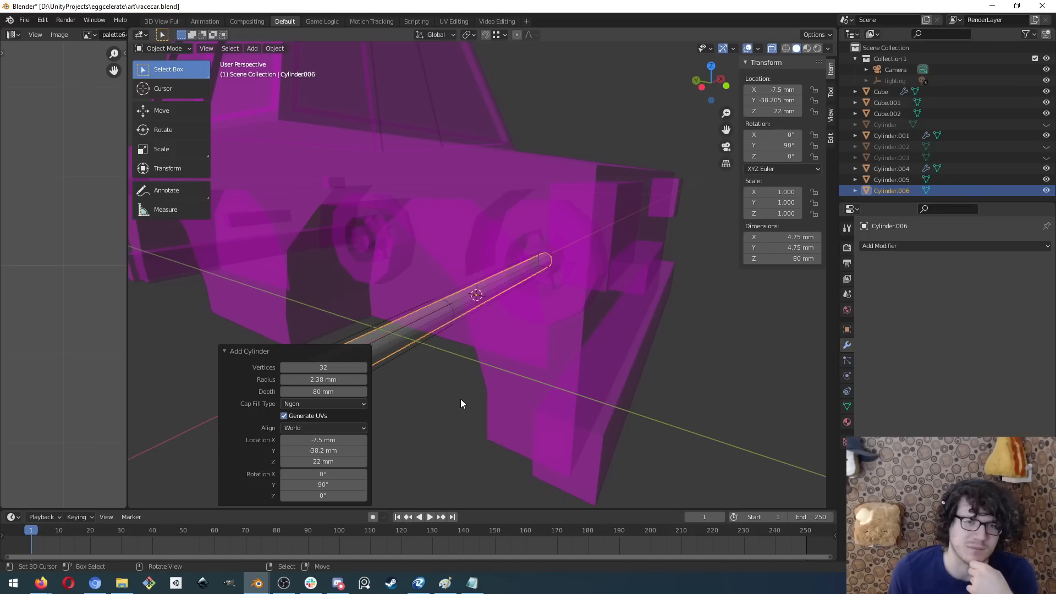
{"action": "middle_click_drag", "start_coordinate": [461, 404], "coordinate": [504, 377]}
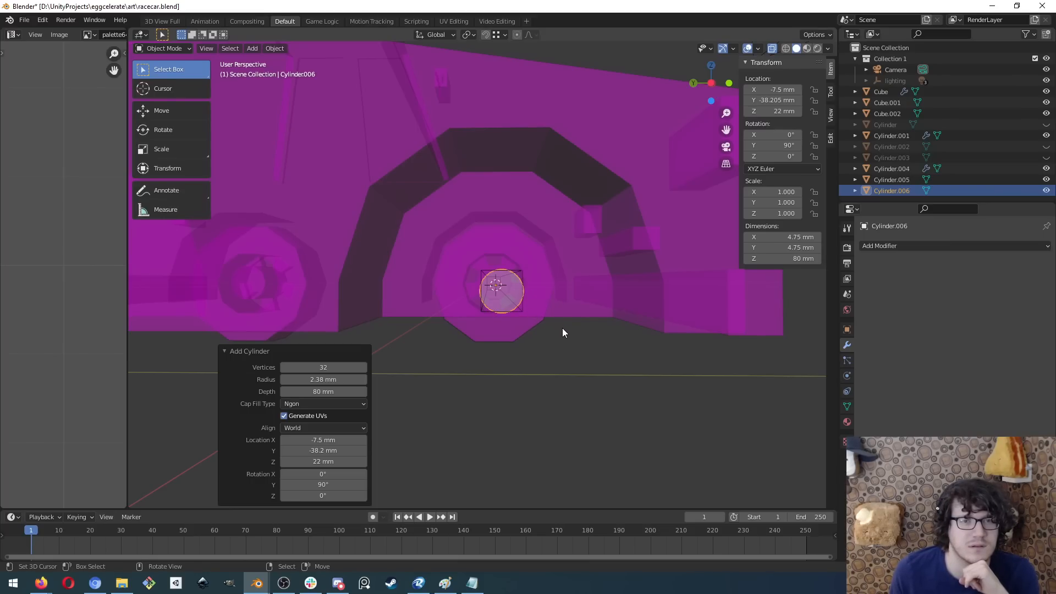
{"action": "mouse_move", "coordinate": [562, 328]}
{"action": "middle_mouse_down"}
{"action": "mouse_move", "coordinate": [560, 337]}
{"action": "mouse_move", "coordinate": [561, 328]}
{"action": "middle_mouse_up"}
{"action": "scroll", "coordinate": [554, 317], "scroll_direction": "up", "scroll_amount": 5}
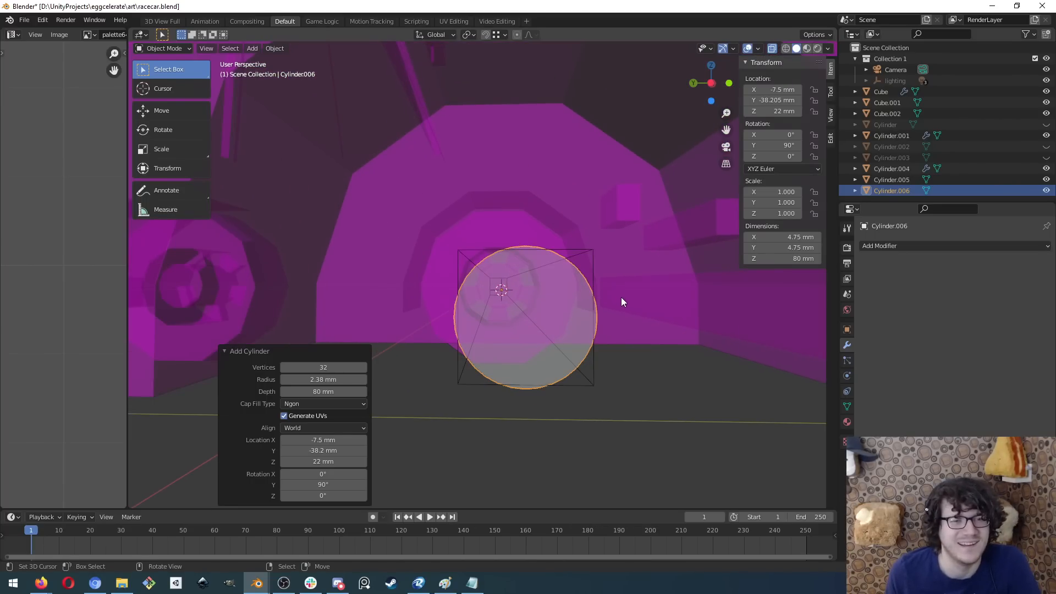
{"action": "mouse_move", "coordinate": [622, 302]}
{"action": "middle_mouse_down"}
{"action": "mouse_move", "coordinate": [611, 304]}
{"action": "mouse_move", "coordinate": [615, 318]}
{"action": "mouse_move", "coordinate": [618, 291]}
{"action": "middle_mouse_up"}
{"action": "key", "text": "KP_1"}
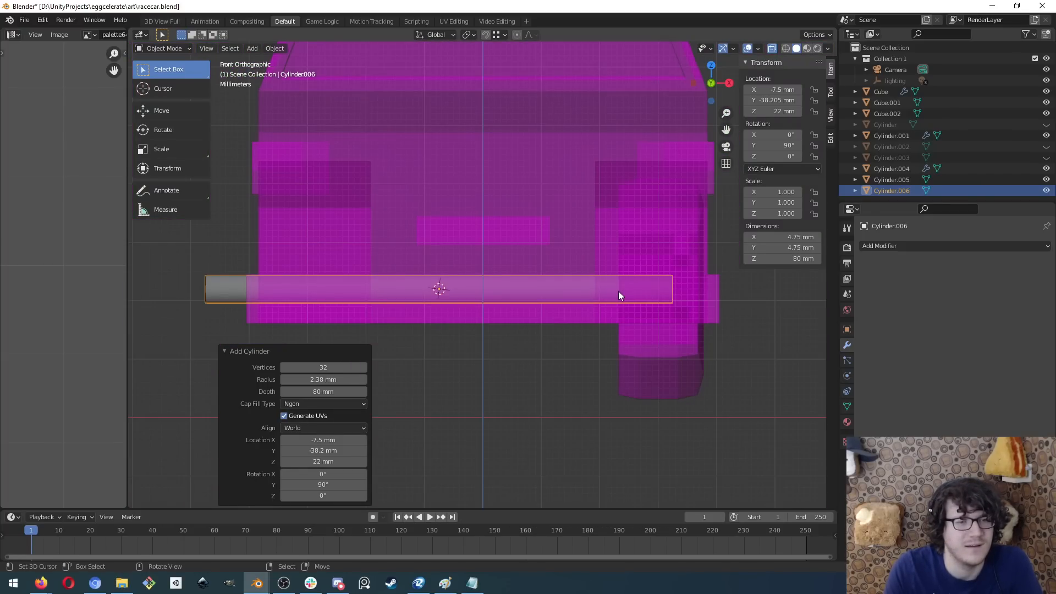
{"action": "key", "text": "KP_3"}
{"action": "key", "text": "ctrl+KP_3"}
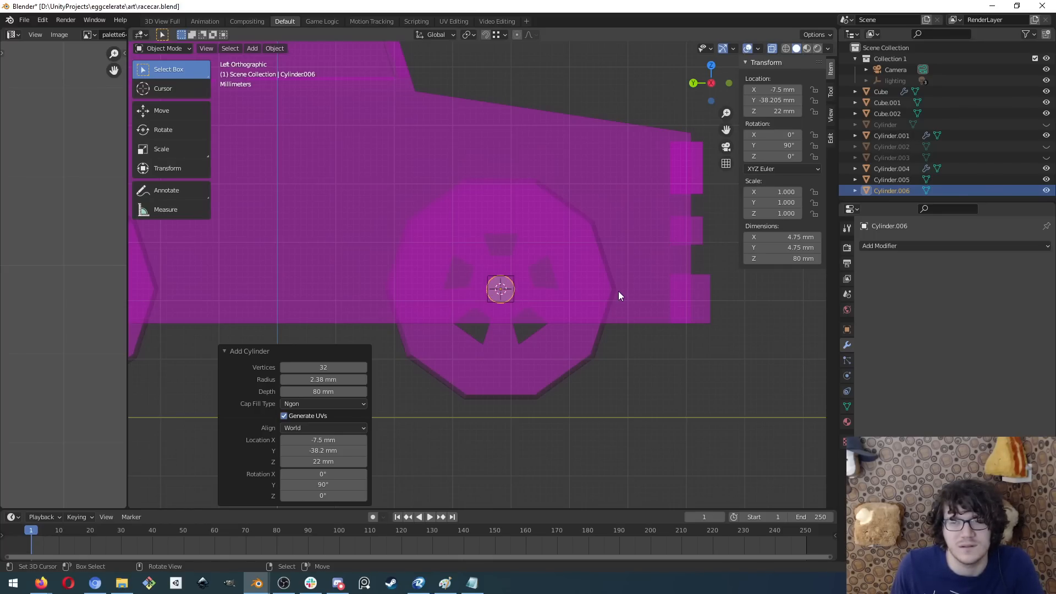
- In Edit Mode, move the nine uppermost points of the round rod's profile up about 0.026 mm along global Z
{"action": "scroll", "coordinate": [513, 280], "scroll_direction": "up", "scroll_amount": 4}
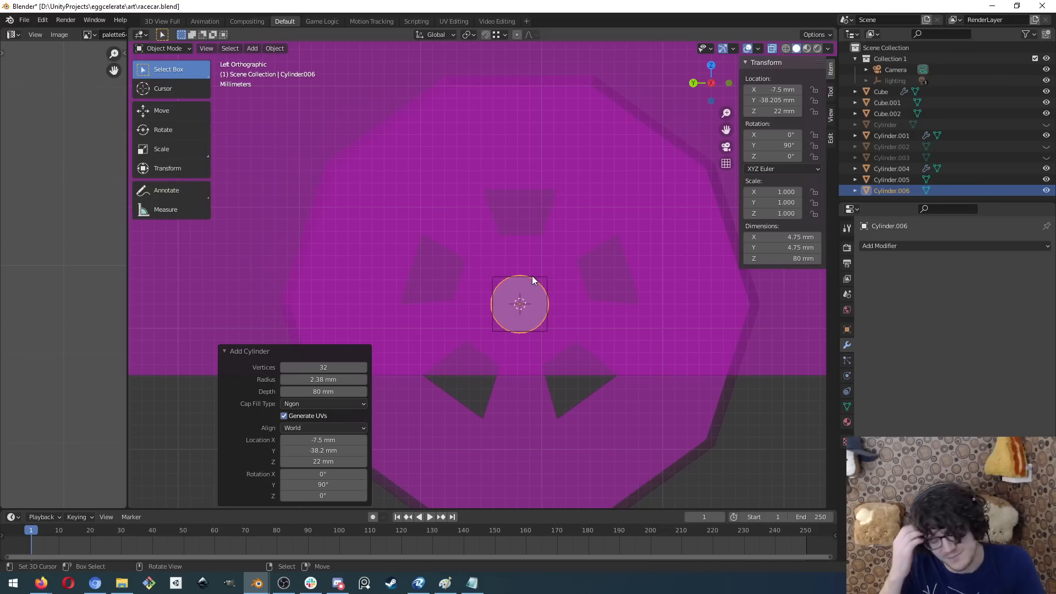
{"action": "scroll", "coordinate": [532, 276], "scroll_direction": "up", "scroll_amount": 6}
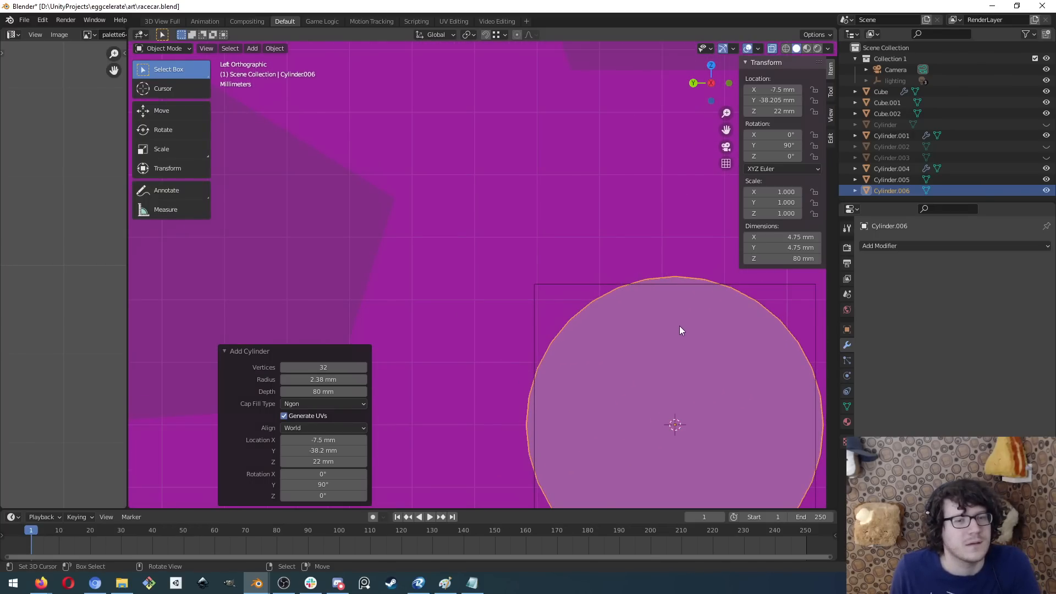
{"action": "middle_click_drag", "start_coordinate": [718, 332], "coordinate": [537, 248], "text": "shift"}
{"action": "key", "text": "Tab"}
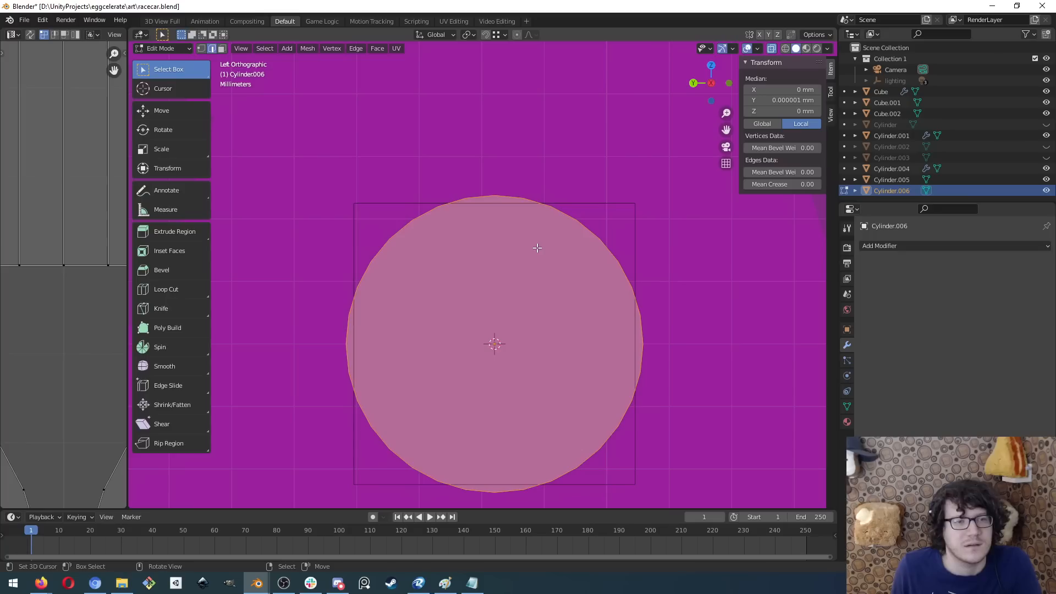
{"action": "key", "text": "1"}
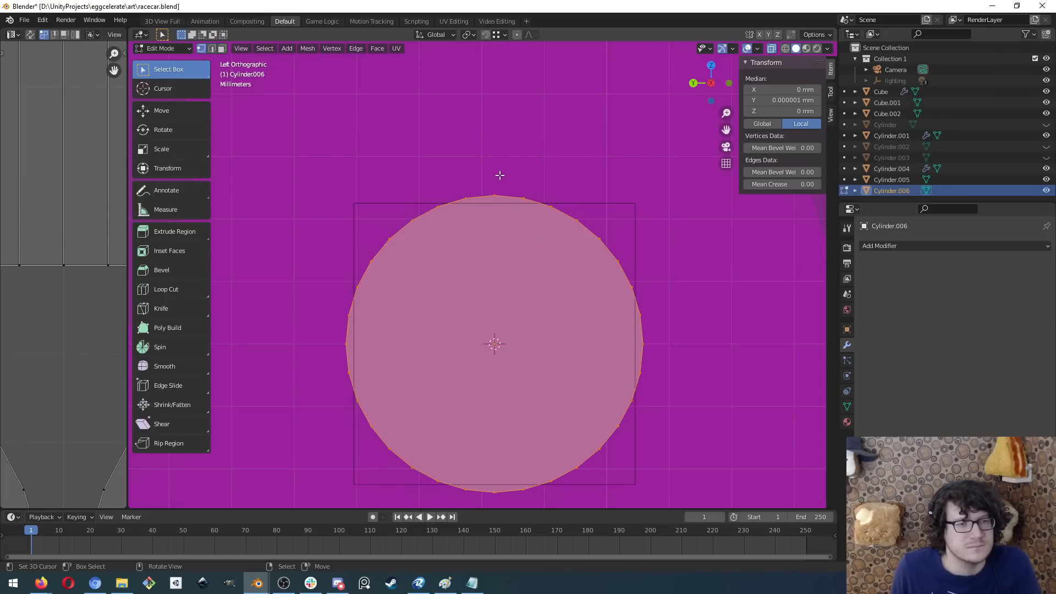
{"action": "left_click", "coordinate": [497, 240]}
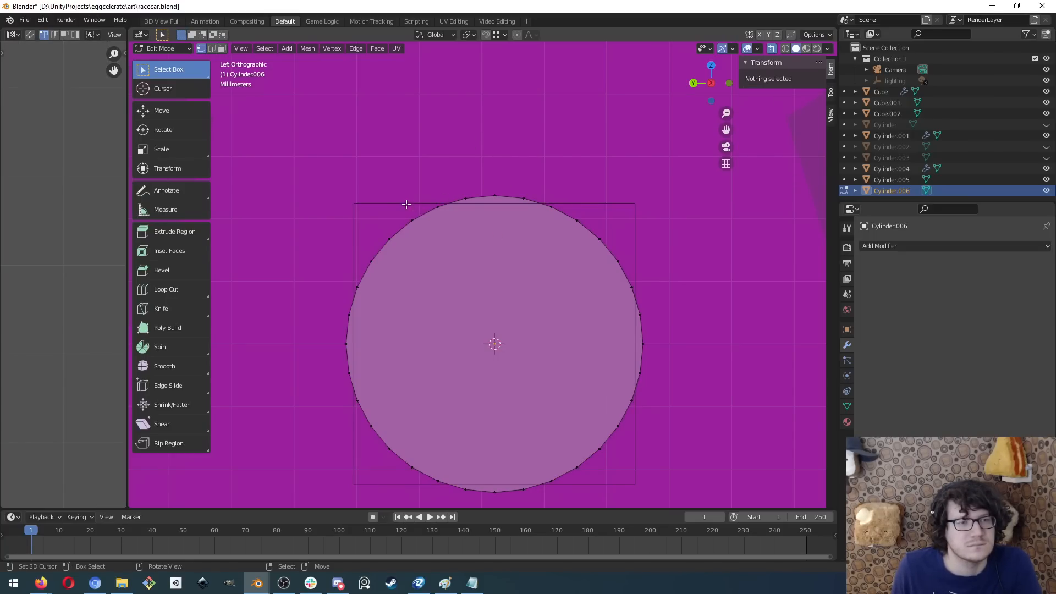
{"action": "key", "text": "b"}
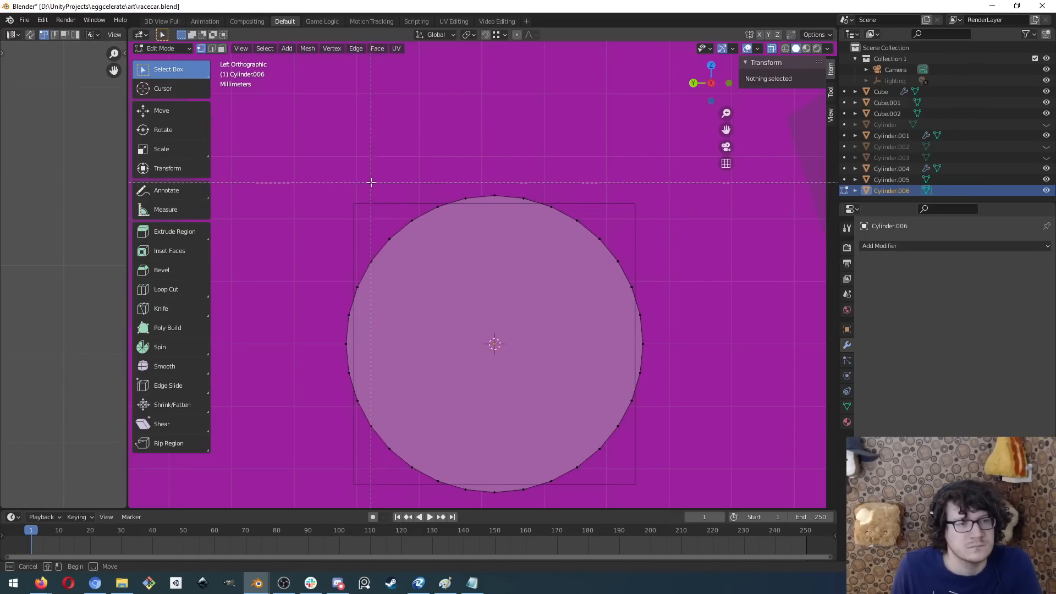
{"action": "left_click_drag", "start_coordinate": [371, 183], "coordinate": [630, 253]}
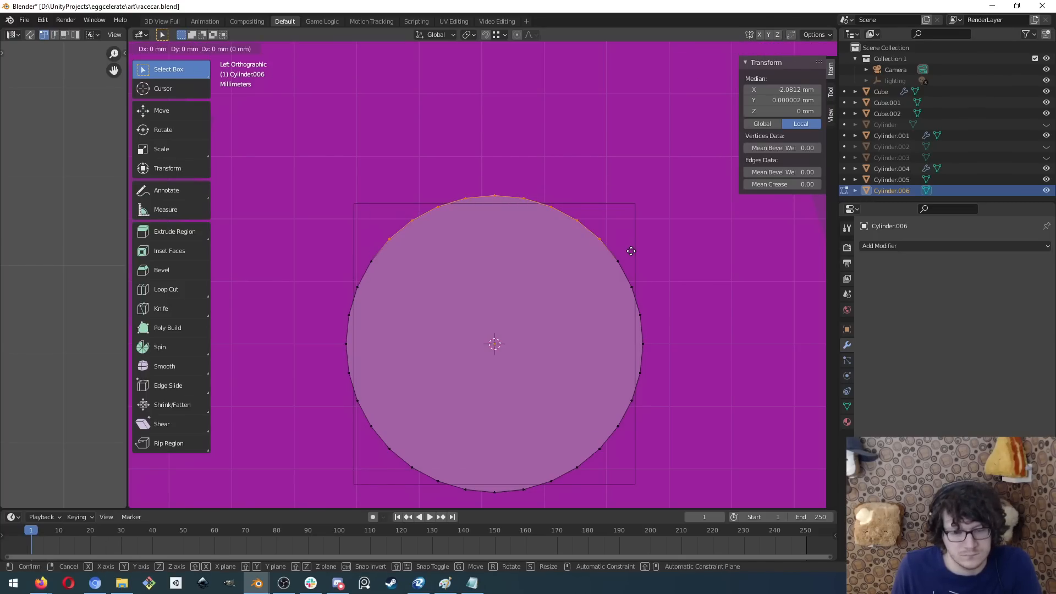
{"action": "key", "text": "y"}
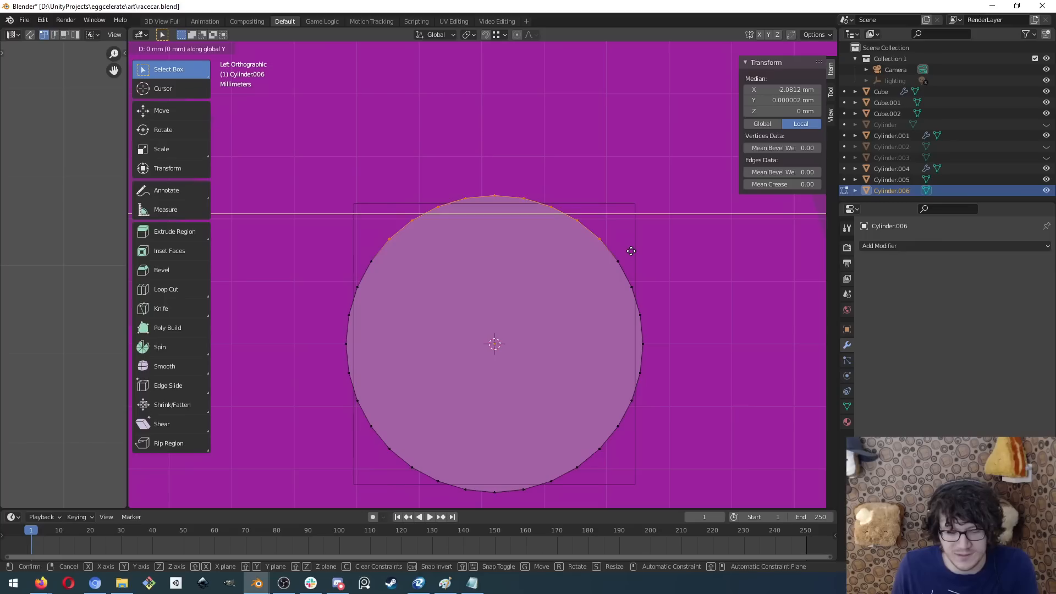
{"action": "key", "text": "z"}
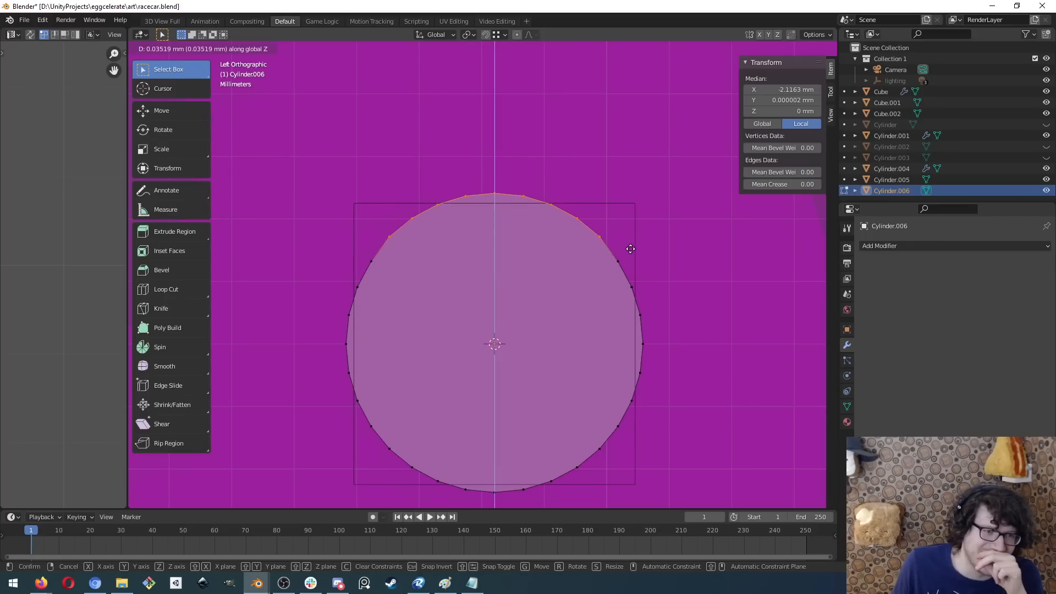
{"action": "left_click", "coordinate": [631, 249]}
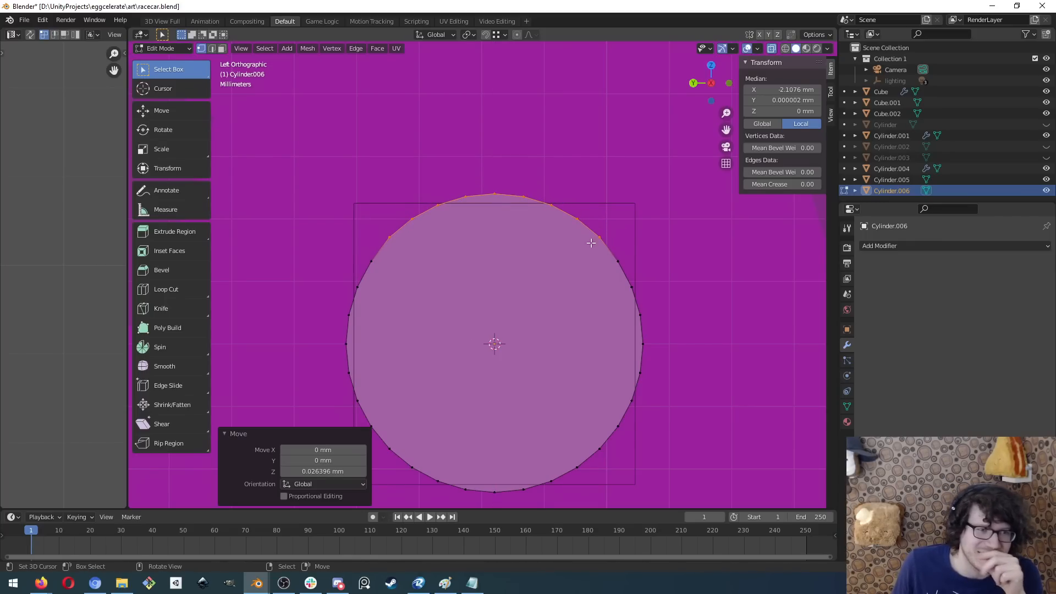
- Reselect only the seven uppermost points of the rod's profile and raise them about 0.088 mm along Z
{"action": "key", "text": "b"}
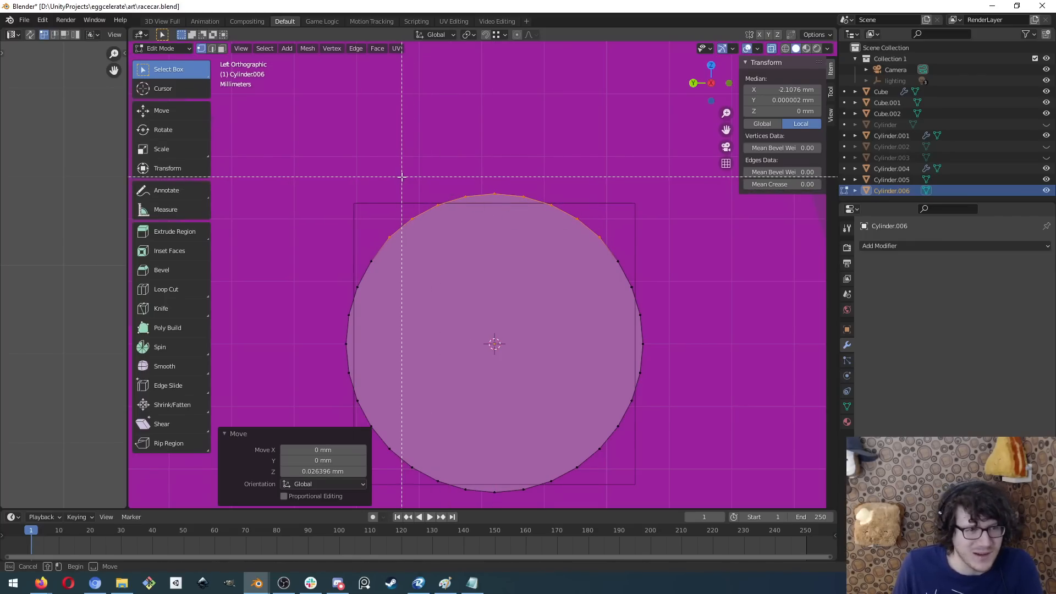
{"action": "left_click_drag", "start_coordinate": [401, 177], "coordinate": [598, 230]}
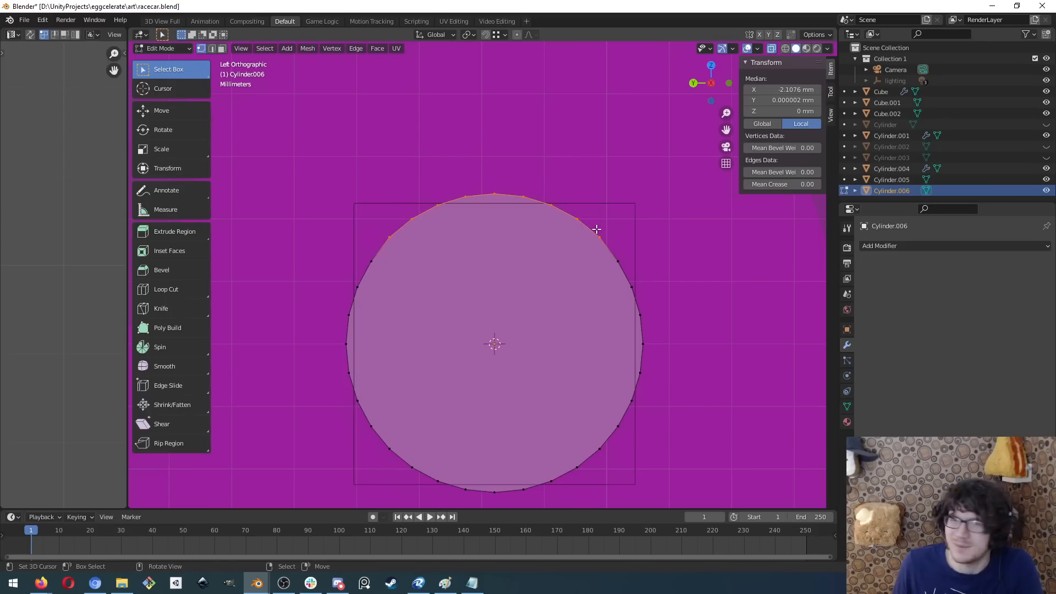
{"action": "key", "text": "a"}
{"action": "key", "text": "a"}
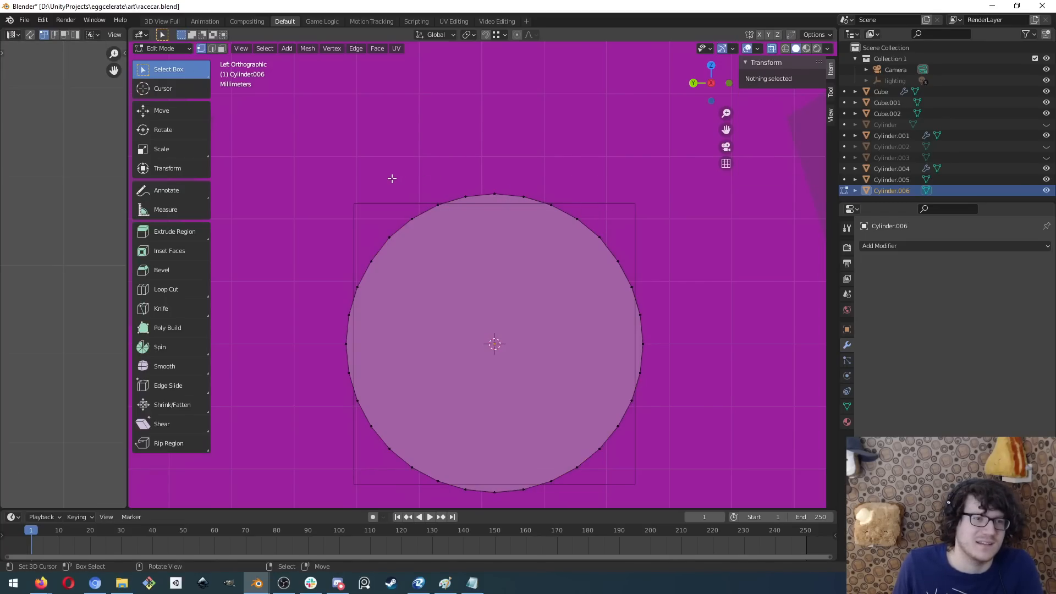
{"action": "key", "text": "b"}
{"action": "left_click_drag", "start_coordinate": [391, 177], "coordinate": [591, 226]}
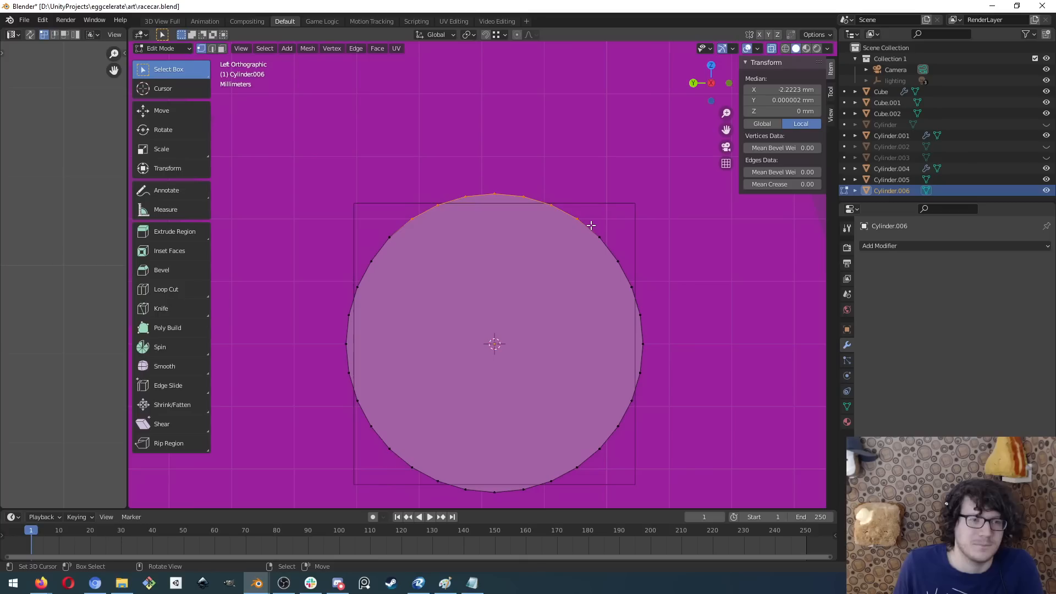
{"action": "key", "text": "g"}
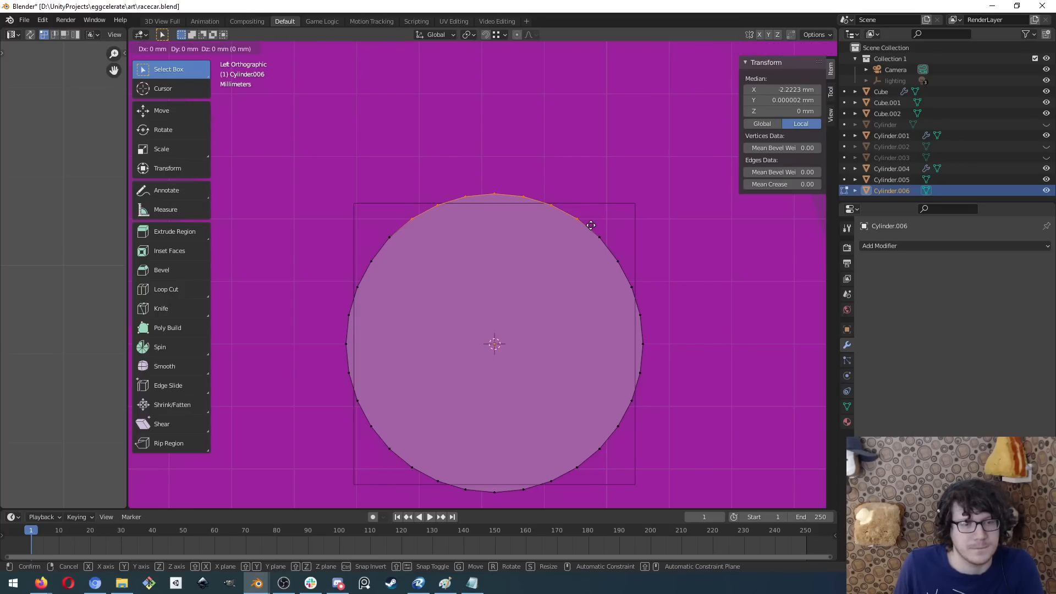
{"action": "key", "text": "z"}
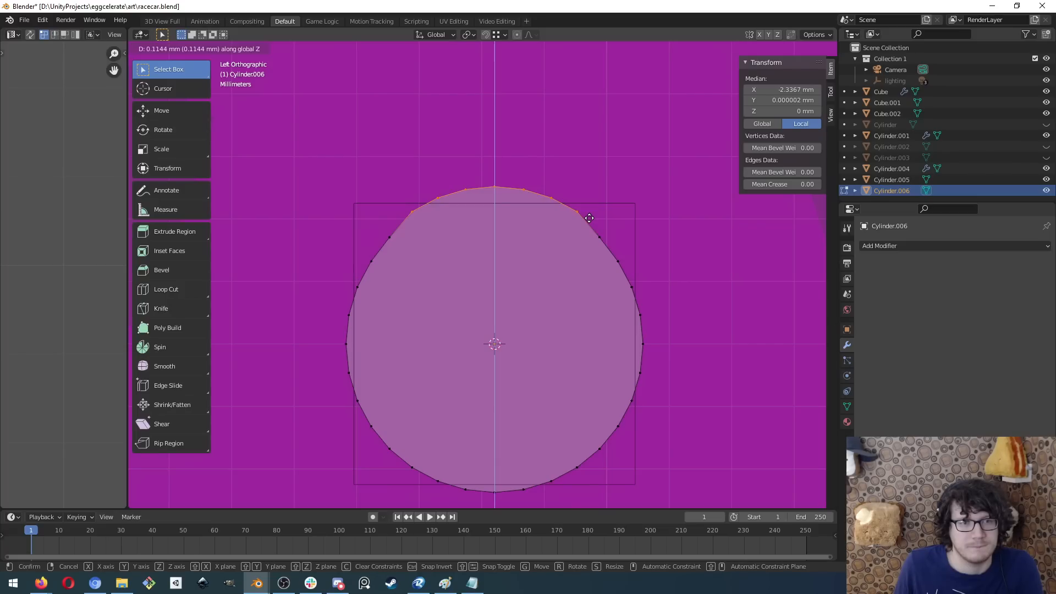
{"action": "left_click", "coordinate": [590, 219]}
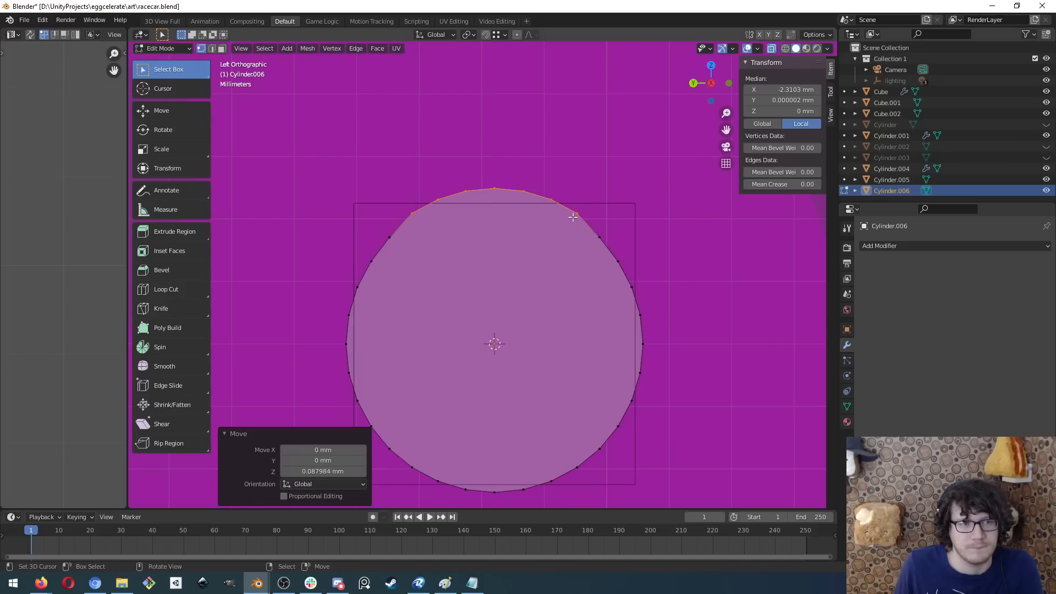
- Select just the five uppermost profile points and raise them about 0.141 mm along Z
{"action": "key", "text": "a"}
{"action": "key", "text": "a"}
{"action": "key", "text": "b"}
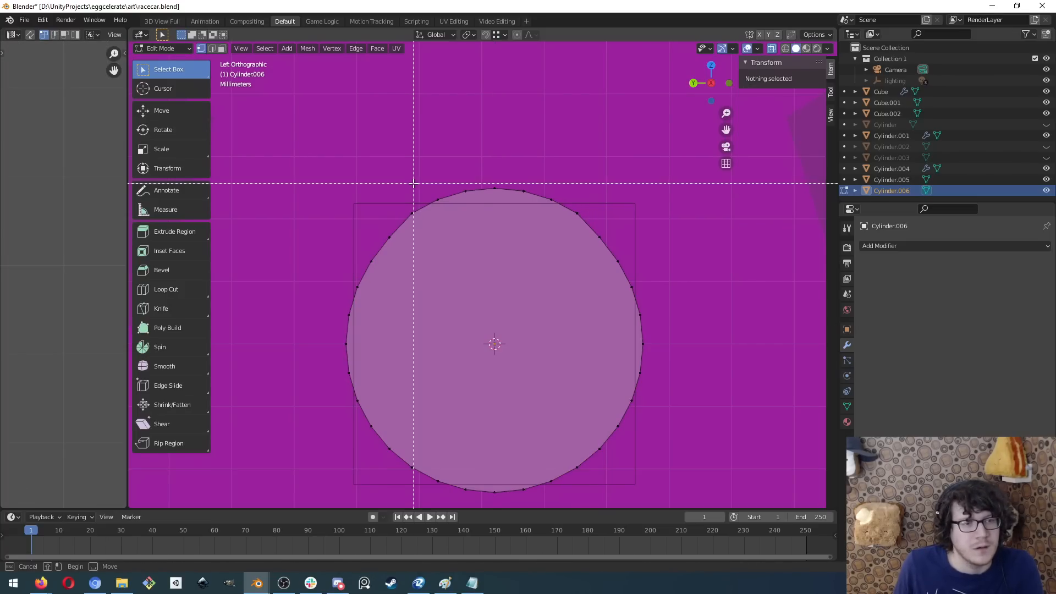
{"action": "left_click_drag", "start_coordinate": [423, 177], "coordinate": [571, 208]}
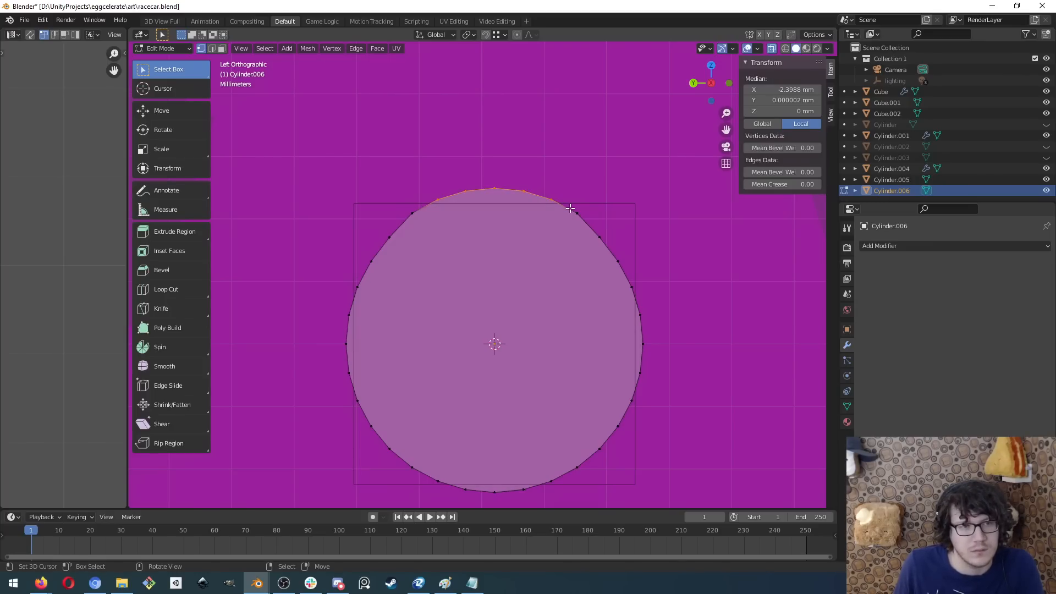
{"action": "key", "text": "b"}
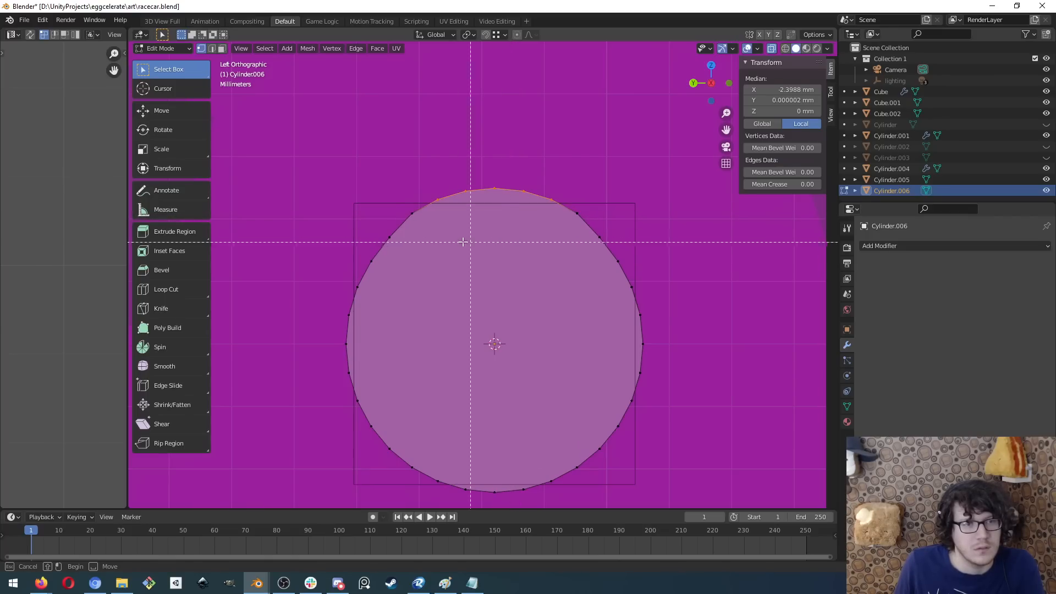
{"action": "key", "text": "Escape"}
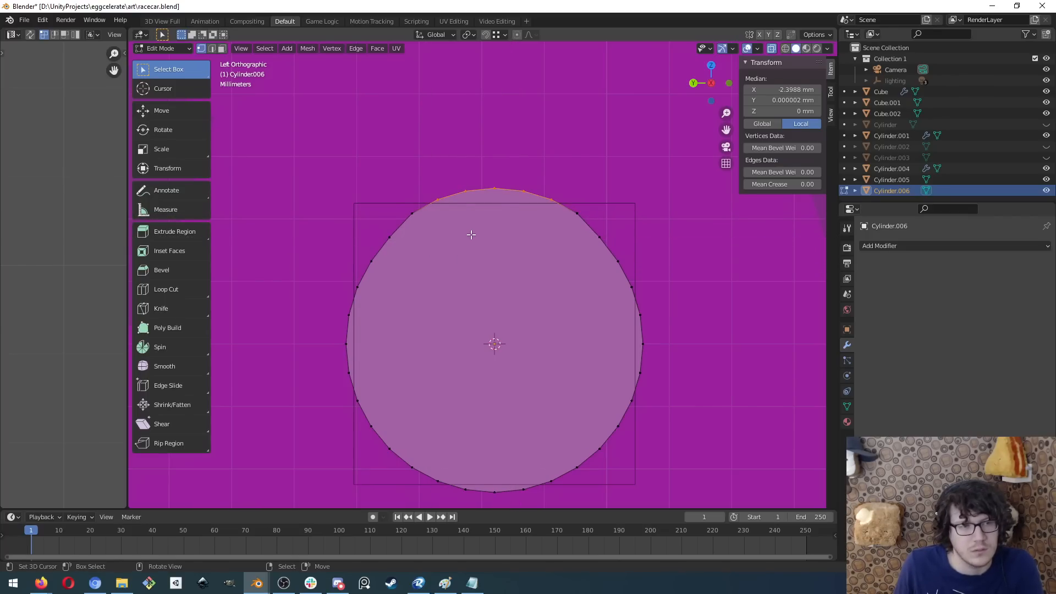
{"action": "key", "text": "g"}
{"action": "key", "text": "z"}
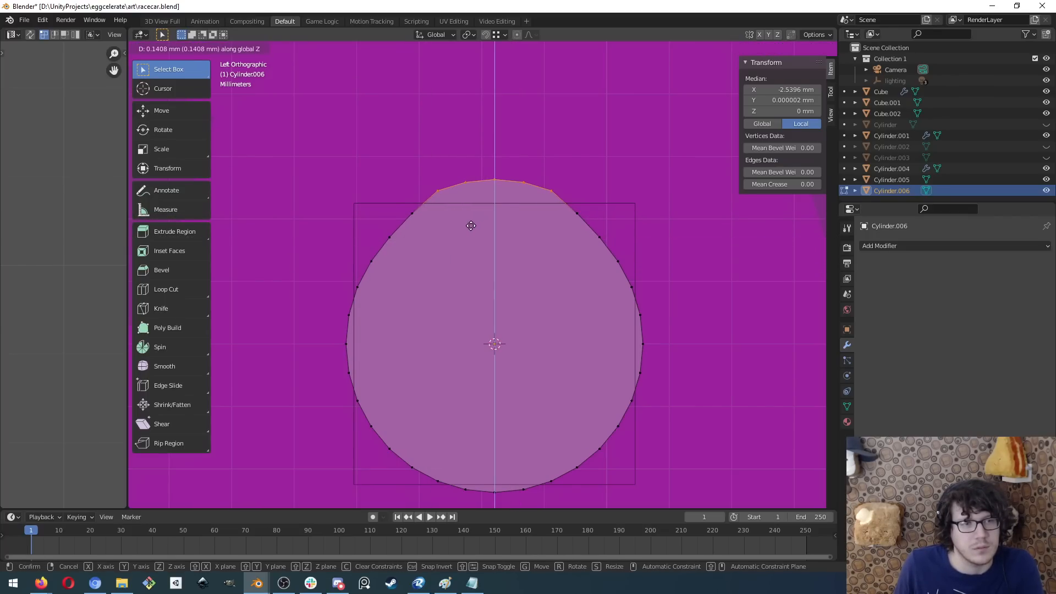
{"action": "left_click", "coordinate": [471, 225]}
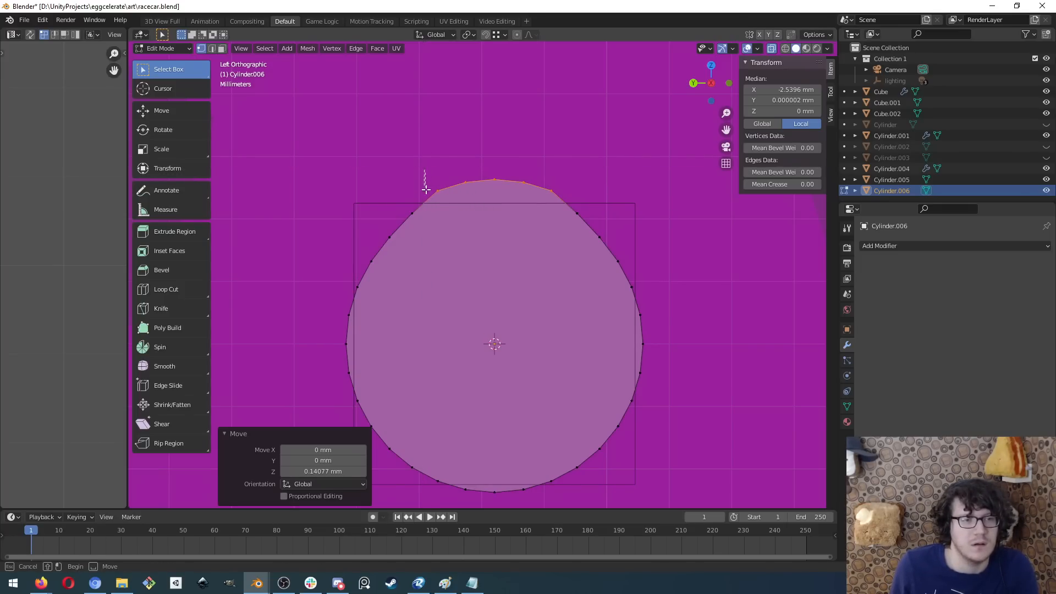
- Deselect the outer point on each side and raise the remaining three top points about 0.185 mm along Z
{"action": "key", "text": "ctrl+z"}
{"action": "key", "text": "b"}
{"action": "left_click_drag", "start_coordinate": [424, 180], "coordinate": [464, 221], "text": "shift"}
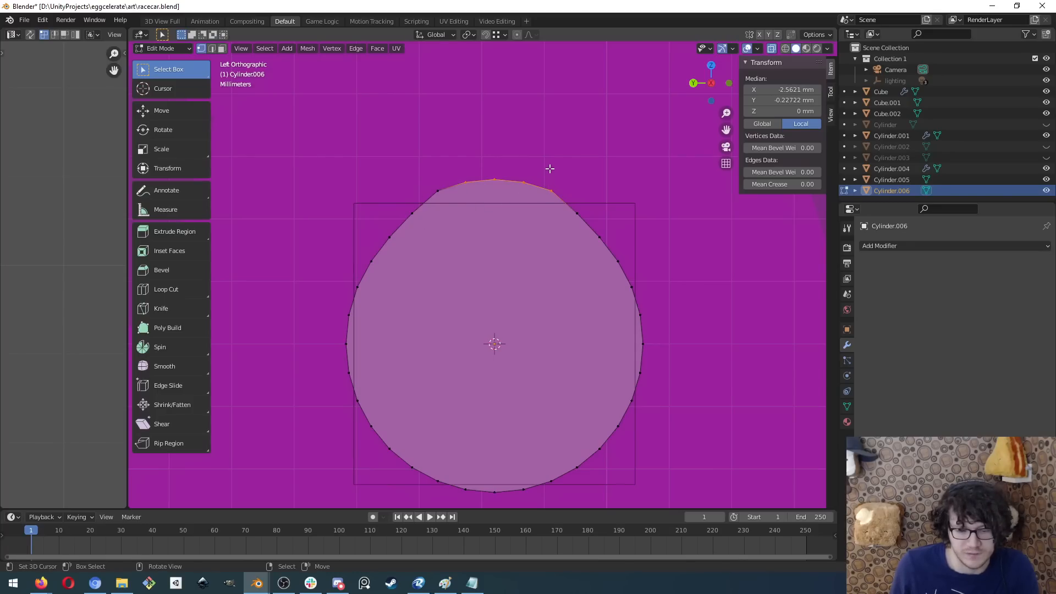
{"action": "key", "text": "b"}
{"action": "left_click_drag", "start_coordinate": [545, 165], "coordinate": [566, 223], "text": "shift"}
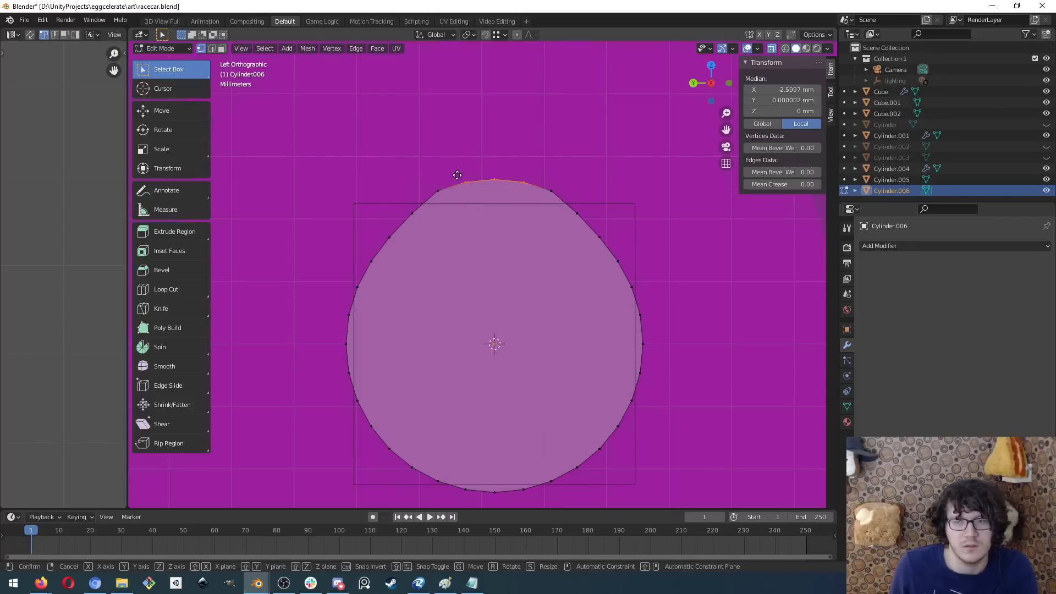
{"action": "key", "text": "g"}
{"action": "key", "text": "z"}
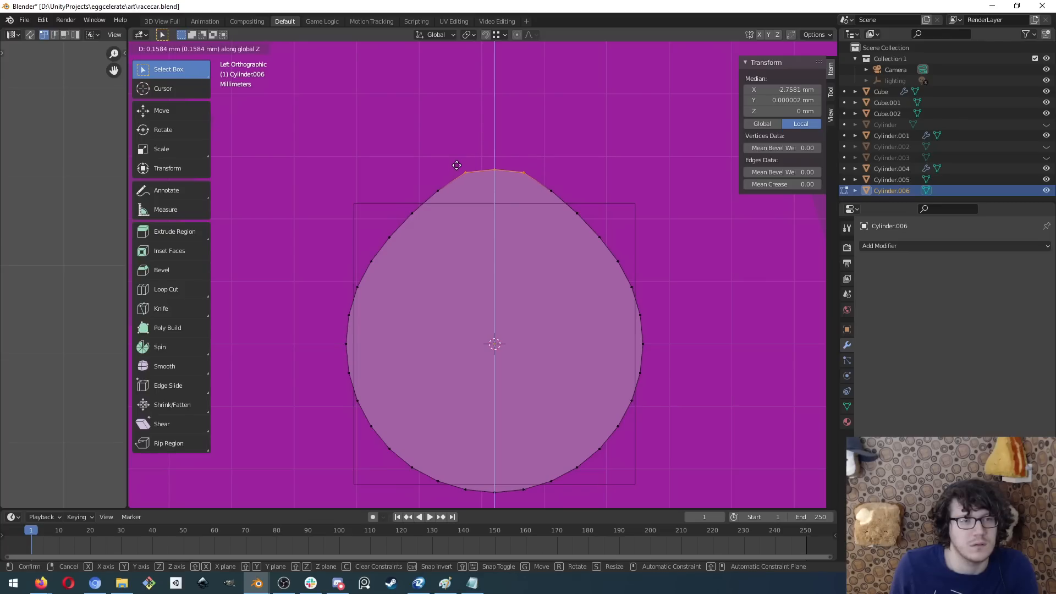
{"action": "left_click", "coordinate": [457, 160]}
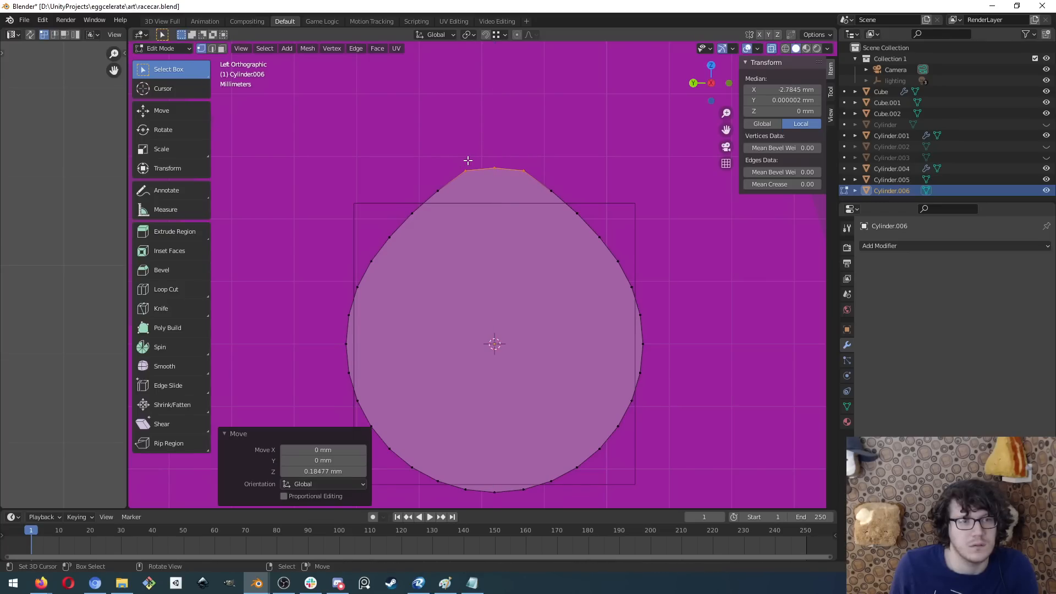
- Narrow the selection to the single topmost profile point and raise it about 0.22 mm along Z to form a teardrop tip
{"action": "key", "text": "b"}
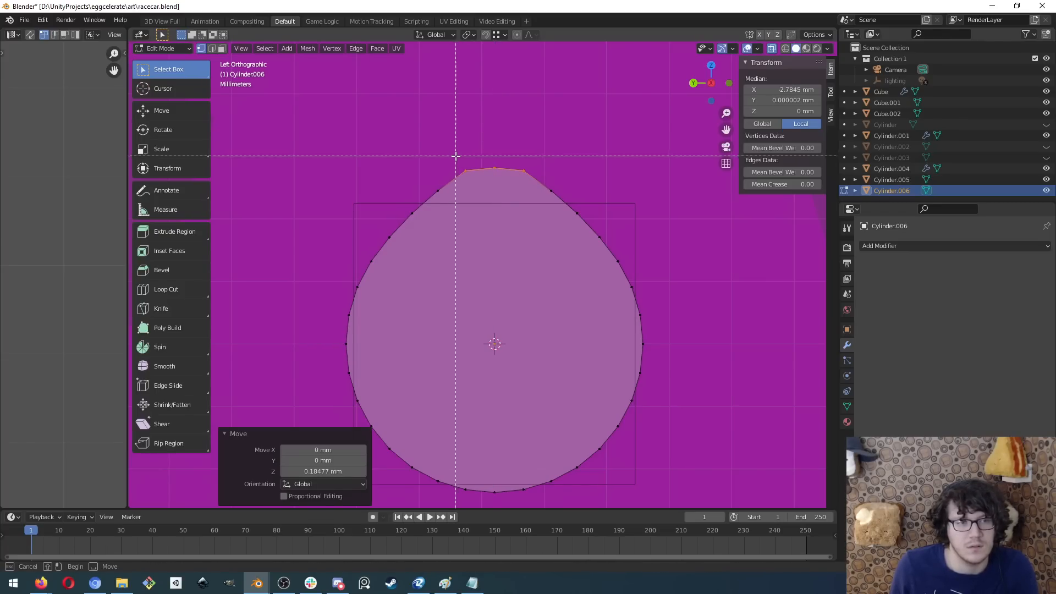
{"action": "middle_click_drag", "start_coordinate": [456, 156], "coordinate": [476, 195]}
{"action": "key", "text": "b"}
{"action": "middle_click_drag", "start_coordinate": [504, 156], "coordinate": [531, 192]}
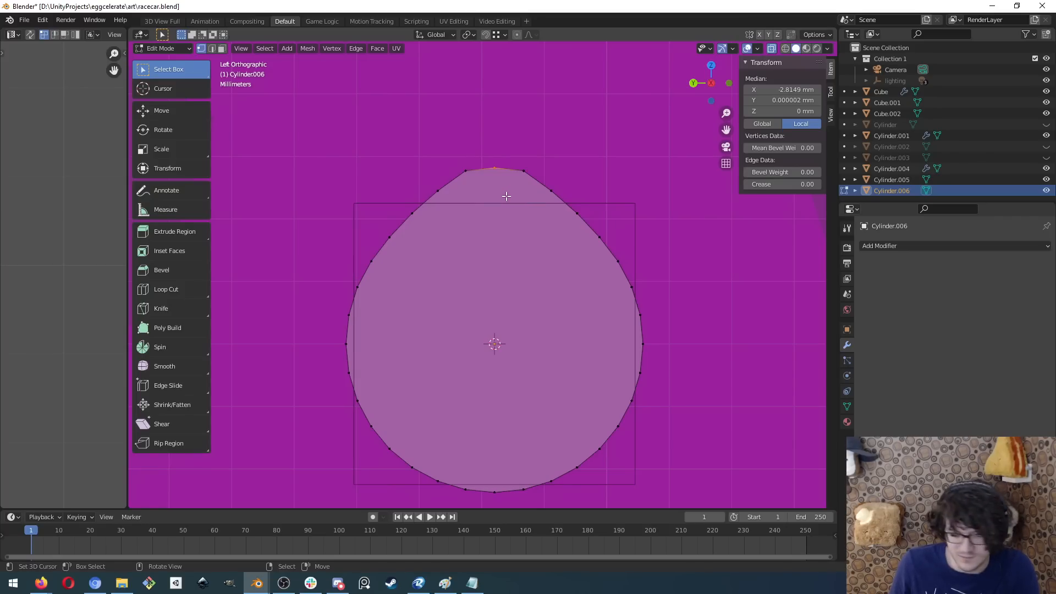
{"action": "key", "text": "g"}
{"action": "key", "text": "z"}
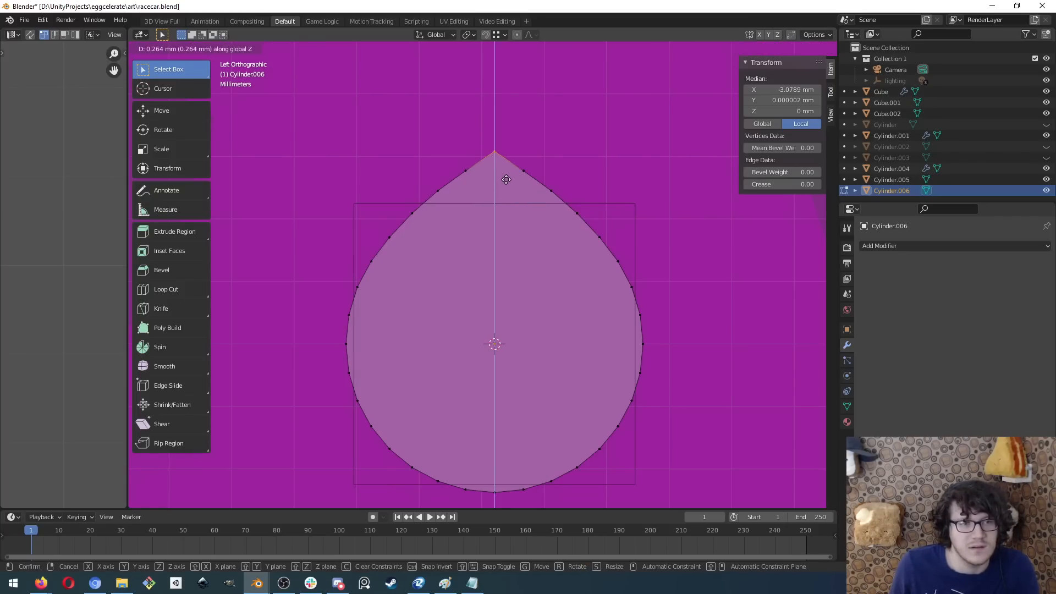
{"action": "left_click", "coordinate": [503, 182]}
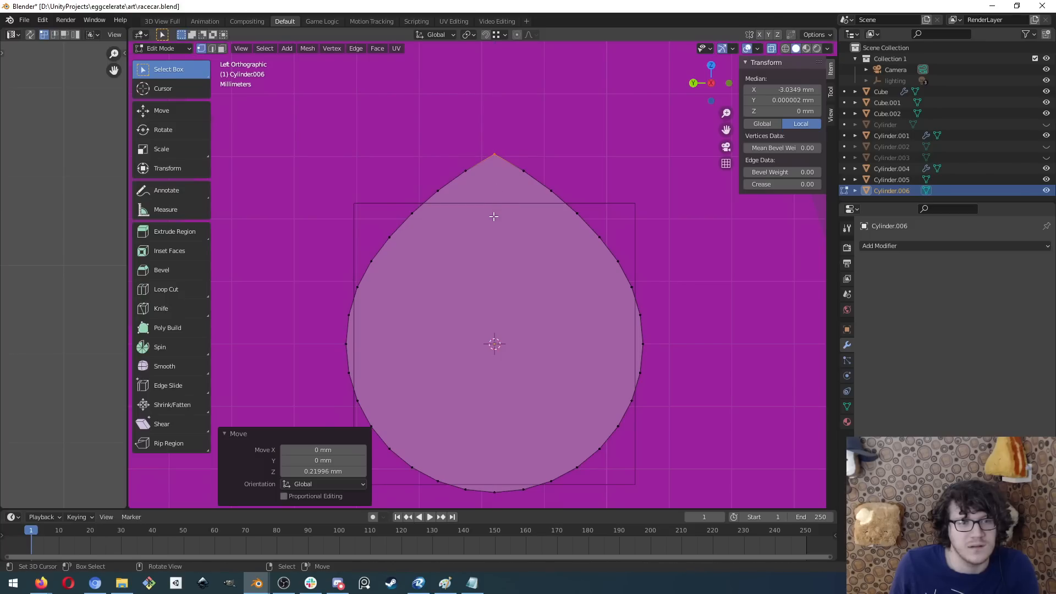
{"action": "scroll", "coordinate": [494, 217], "scroll_direction": "down", "scroll_amount": 4}
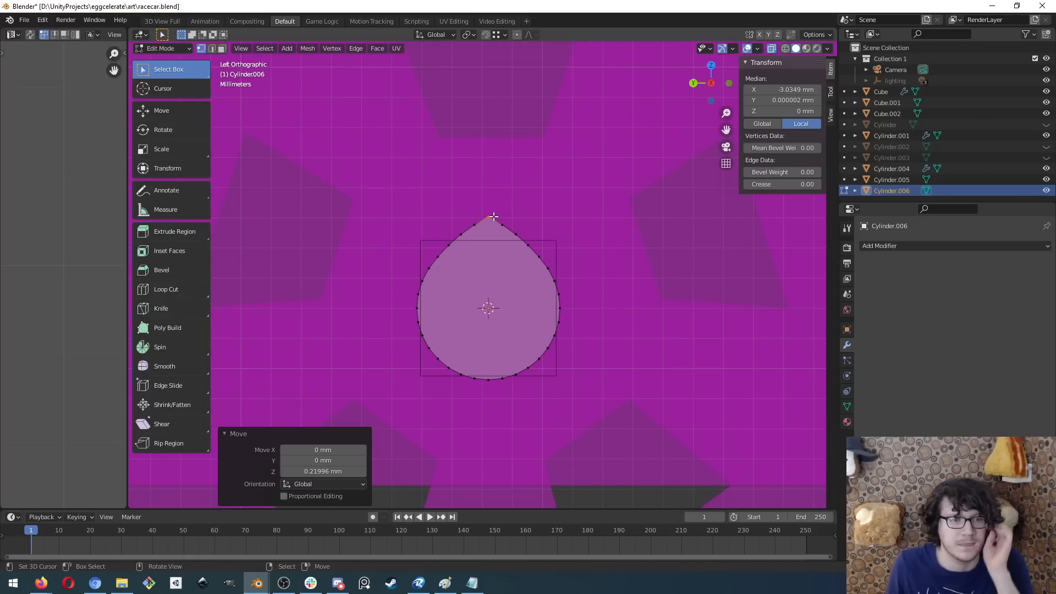
{"action": "scroll", "coordinate": [493, 216], "scroll_direction": "down", "scroll_amount": 1}
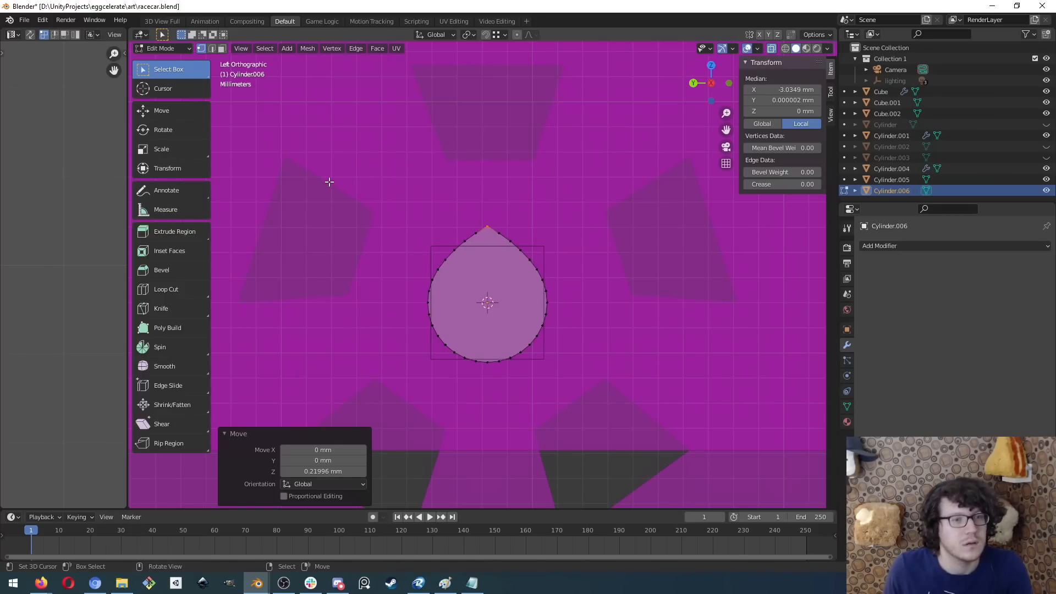
- Select the whole teardrop rod mesh and duplicate it about 49.6 mm along Y towards the rear wheel
{"action": "key", "text": "a"}
{"action": "key", "text": "alt+a"}
{"action": "key", "text": "a"}
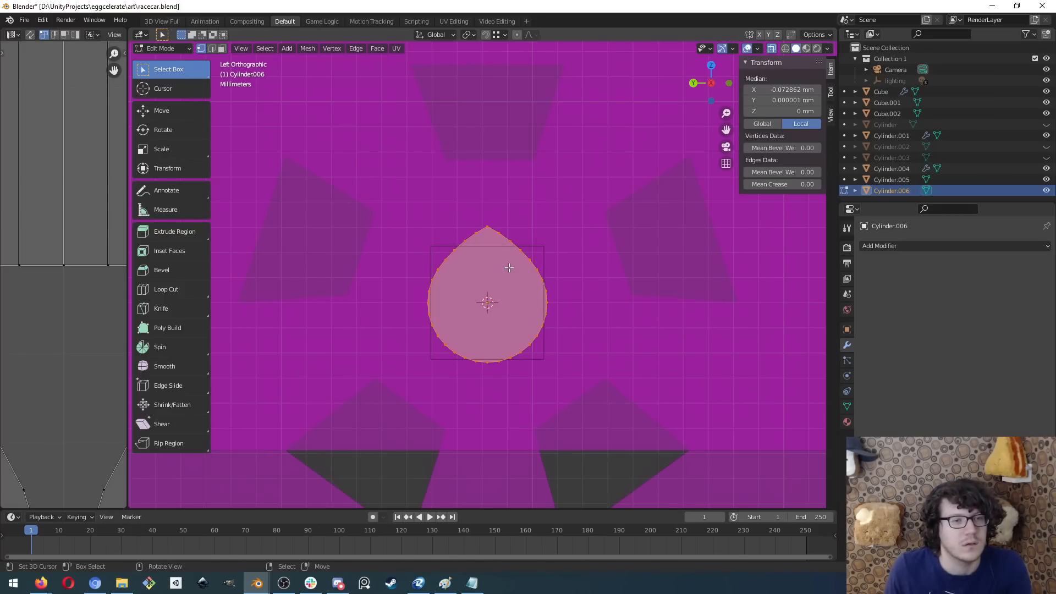
{"action": "scroll", "coordinate": [509, 268], "scroll_direction": "down", "scroll_amount": 8}
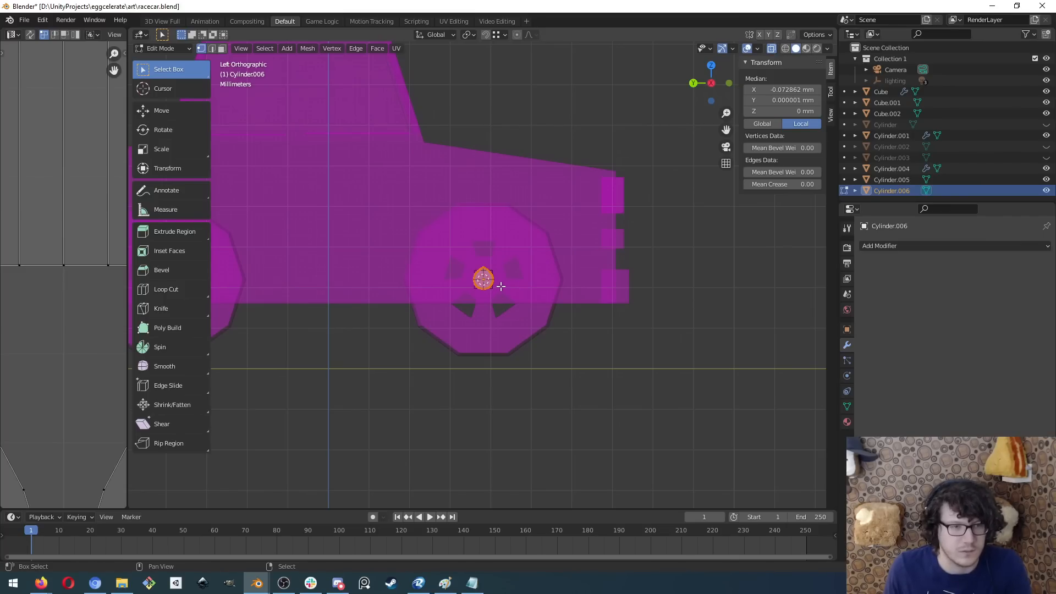
{"action": "key", "text": "g"}
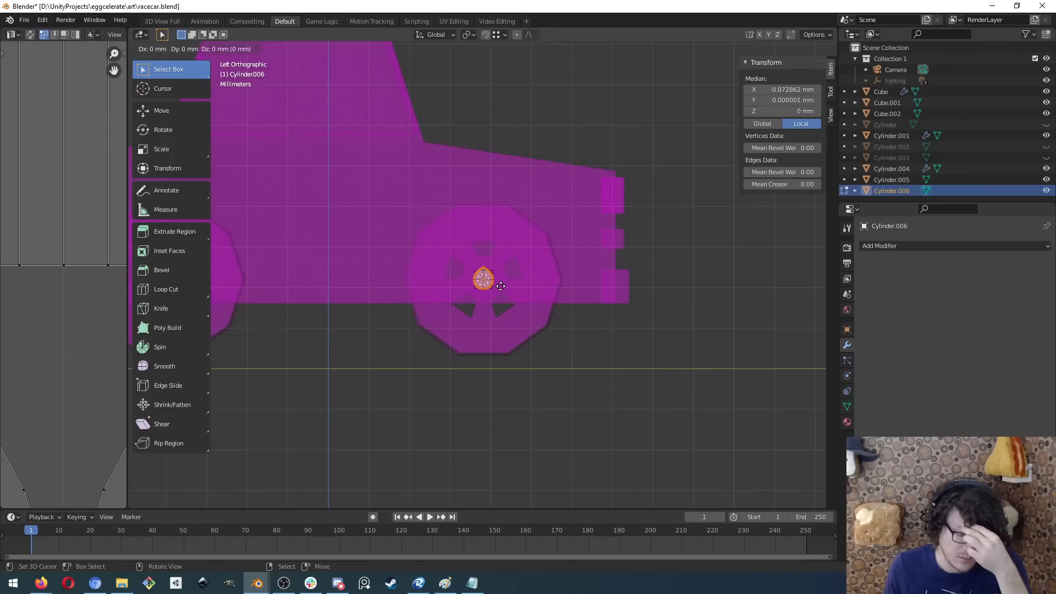
{"action": "key", "text": "y"}
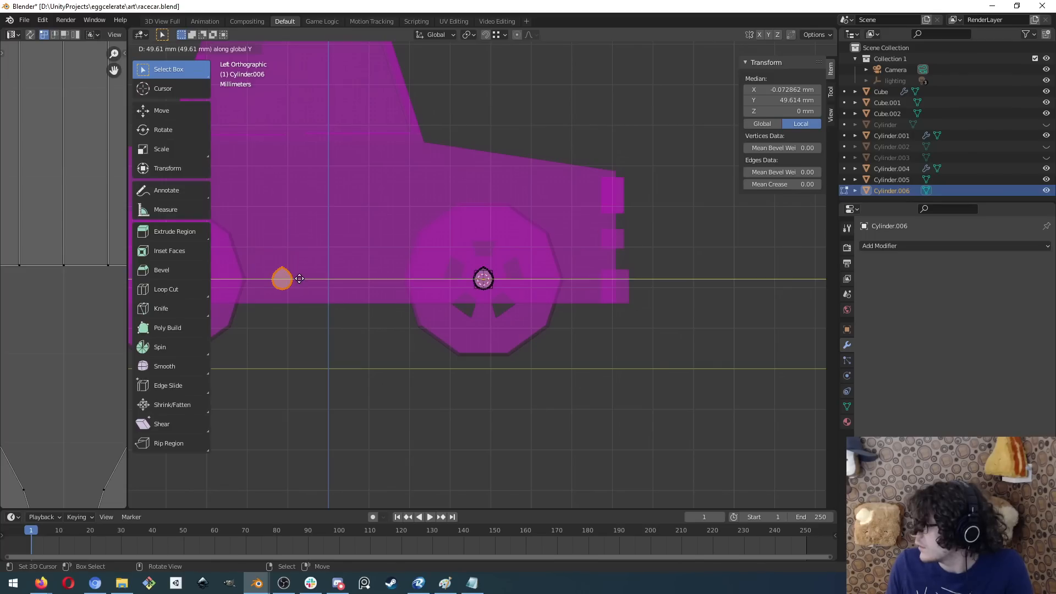
{"action": "left_click", "coordinate": [300, 279]}
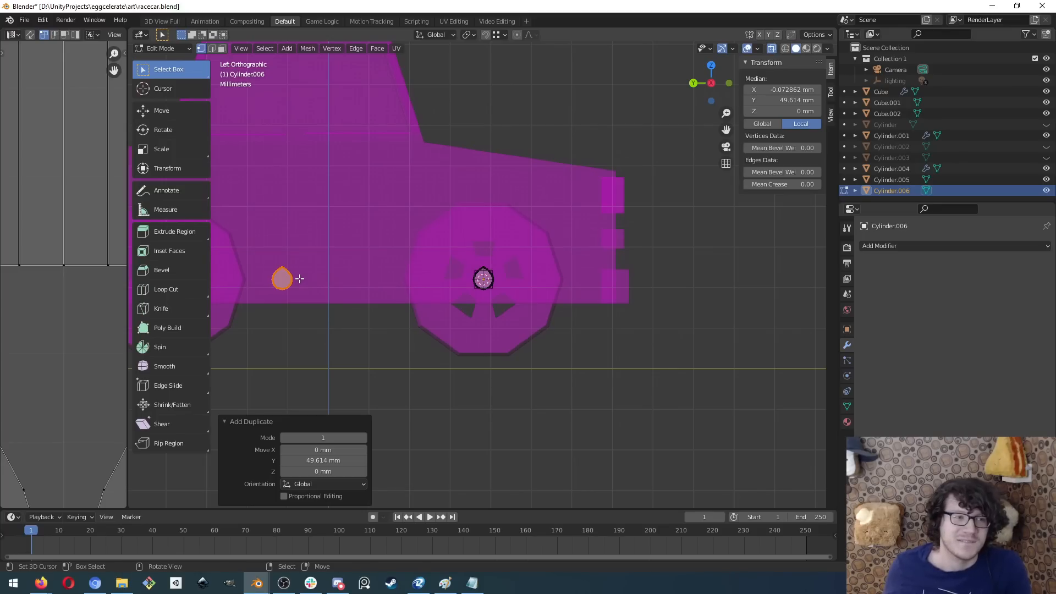
- Clear the selection and inspect the duplicated rod beside the original from the side and in perspective
{"action": "middle_click_drag", "start_coordinate": [262, 236], "coordinate": [454, 306], "text": "shift"}
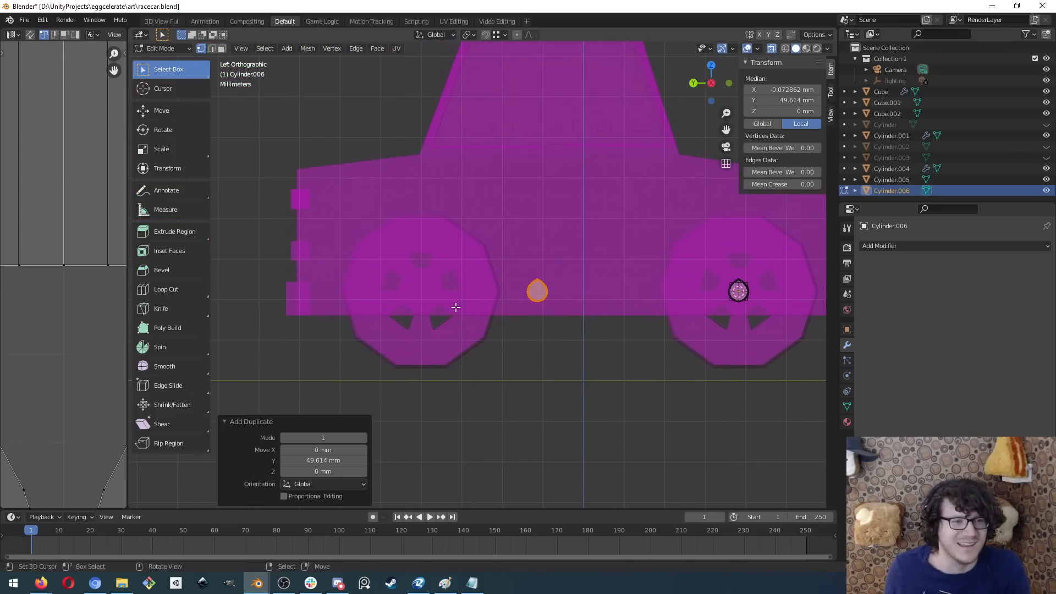
{"action": "scroll", "coordinate": [440, 314], "scroll_direction": "up", "scroll_amount": 5}
{"action": "scroll", "coordinate": [432, 317], "scroll_direction": "down", "scroll_amount": 5}
{"action": "left_click", "coordinate": [396, 370]}
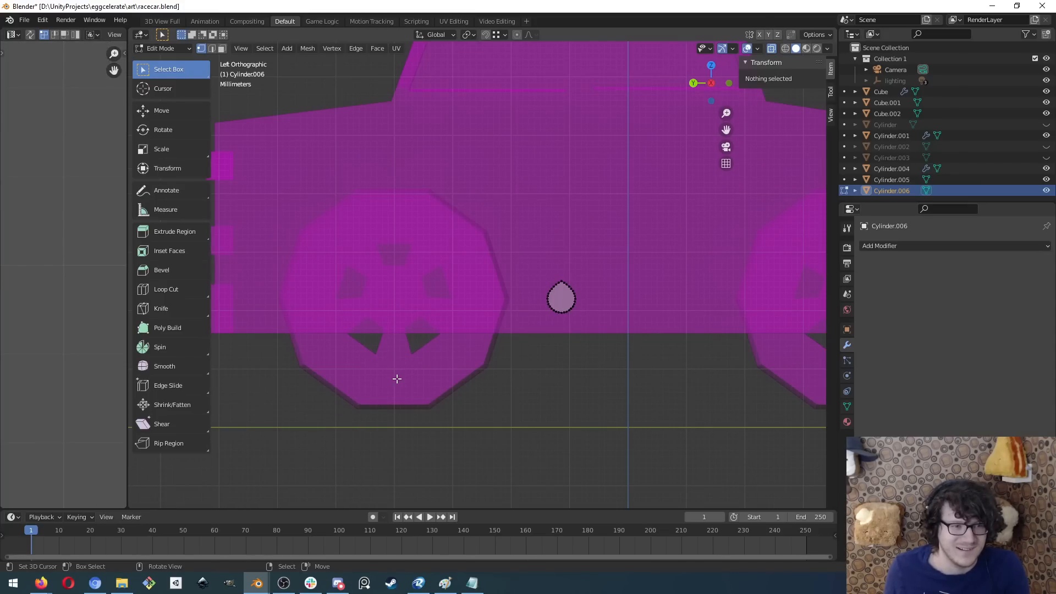
{"action": "key", "text": "Tab"}
{"action": "middle_click_drag", "start_coordinate": [397, 384], "coordinate": [651, 351]}
{"action": "key", "text": "Tab"}
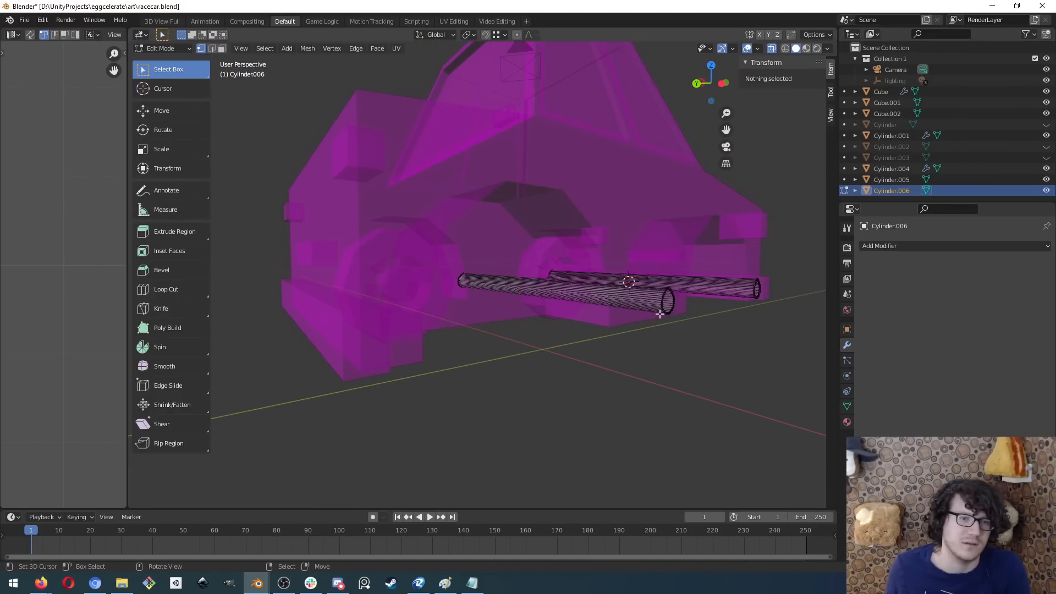
{"action": "middle_click_drag", "start_coordinate": [671, 316], "coordinate": [630, 330]}
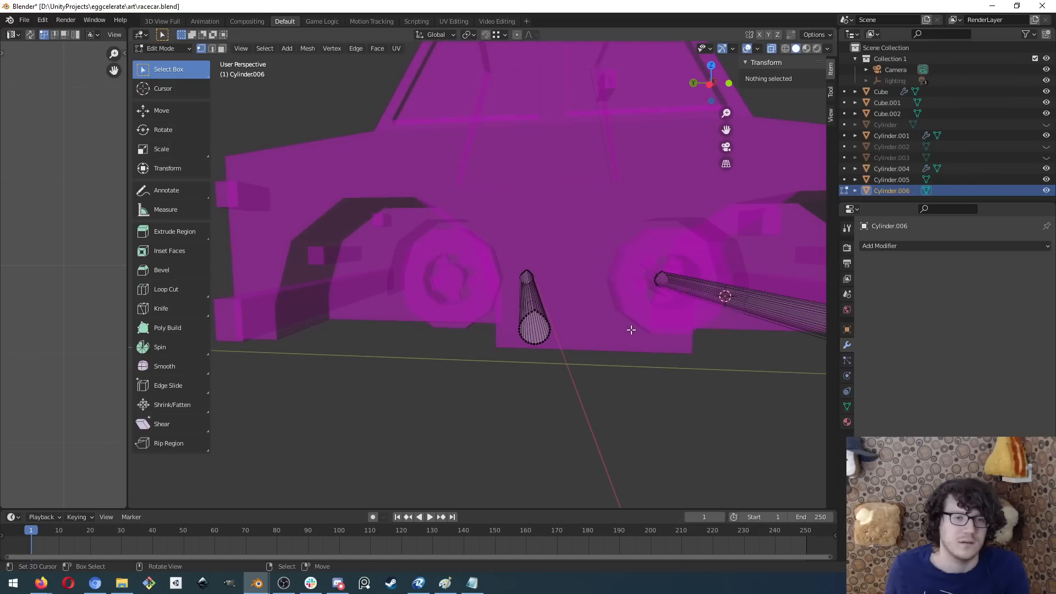
- Select only the duplicated rod between the wheels in left view and separate it into its own object
{"action": "key", "text": "ctrl+KP_3"}
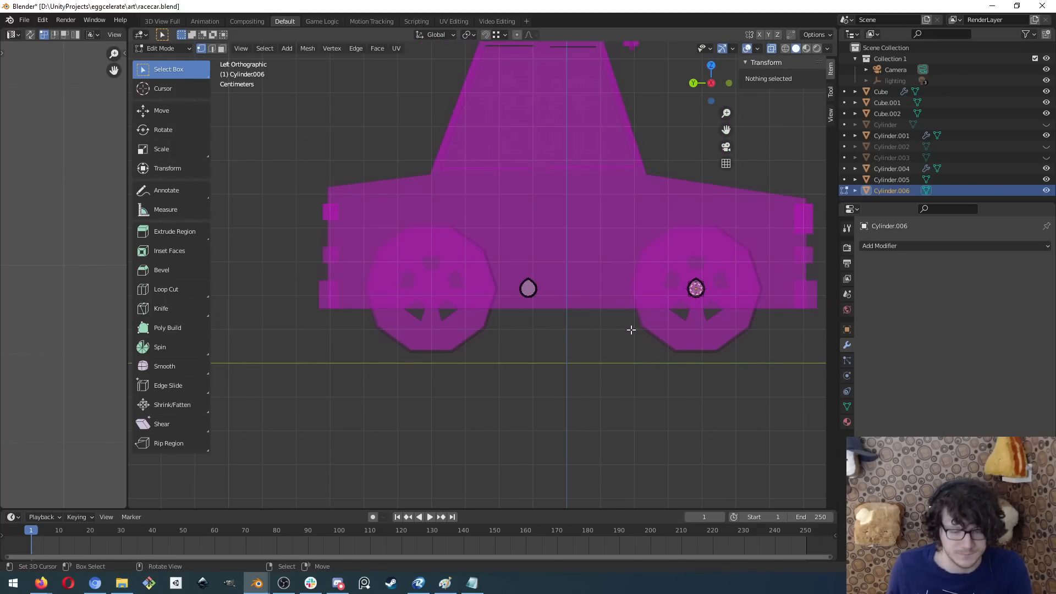
{"action": "key", "text": "b"}
{"action": "left_click_drag", "start_coordinate": [508, 252], "coordinate": [572, 358]}
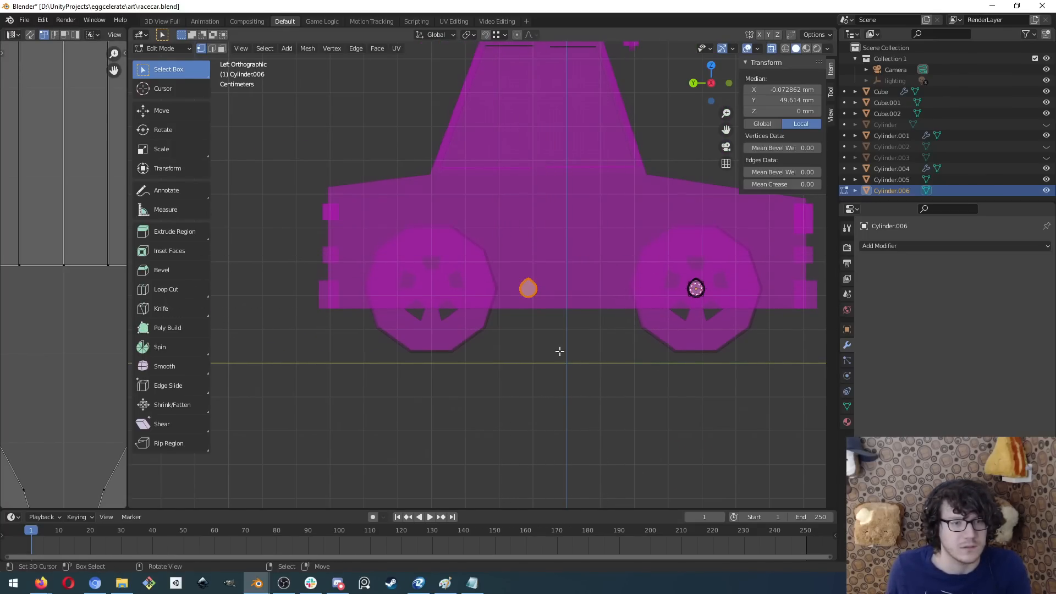
{"action": "mouse_move", "coordinate": [547, 330]}
{"action": "middle_mouse_down"}
{"action": "mouse_move", "coordinate": [525, 328]}
{"action": "mouse_move", "coordinate": [545, 337]}
{"action": "middle_mouse_up"}
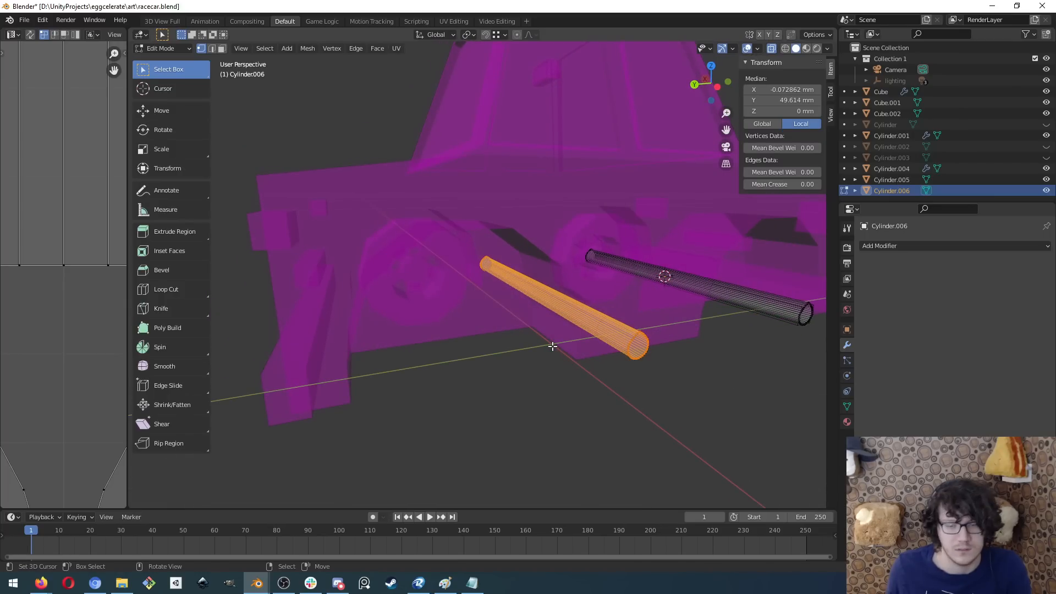
{"action": "key", "text": "ctrl+KP_3"}
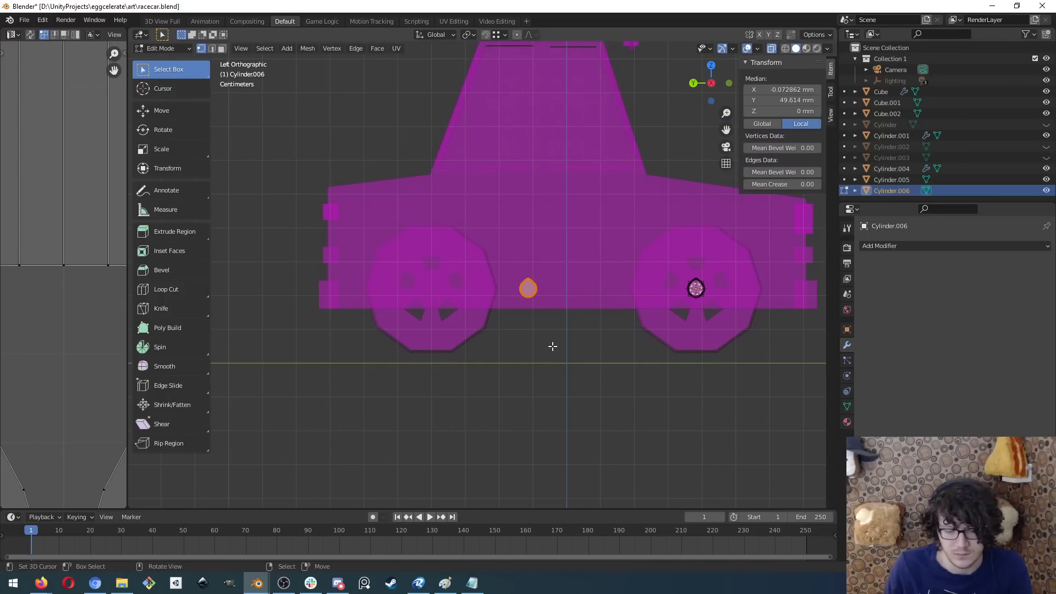
{"action": "key", "text": "p"}
{"action": "left_click", "coordinate": [552, 346]}
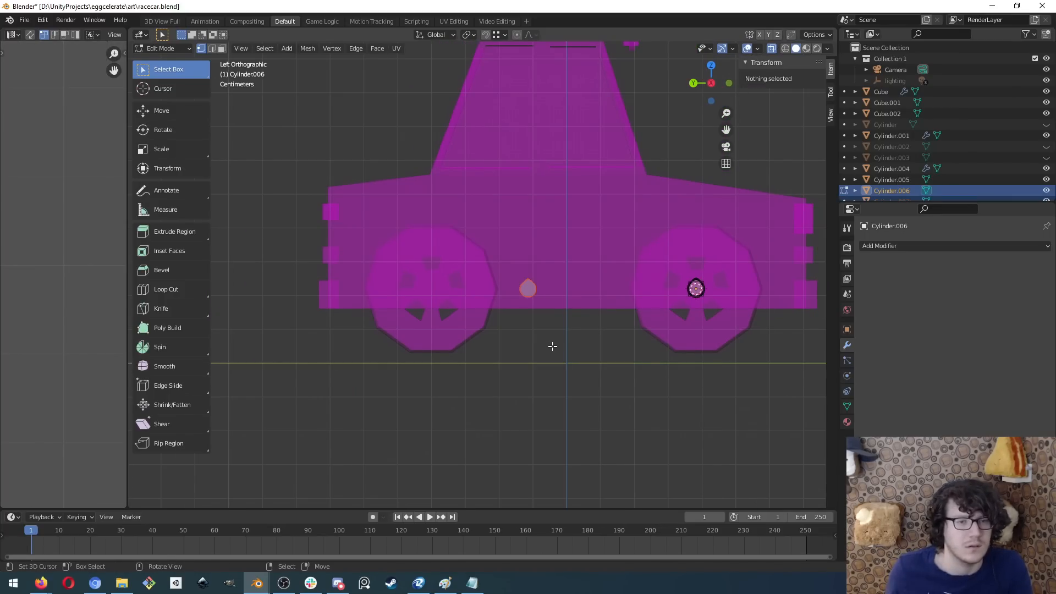
- Switch to Object Mode and select only the separated rod
{"action": "left_click", "coordinate": [528, 288]}
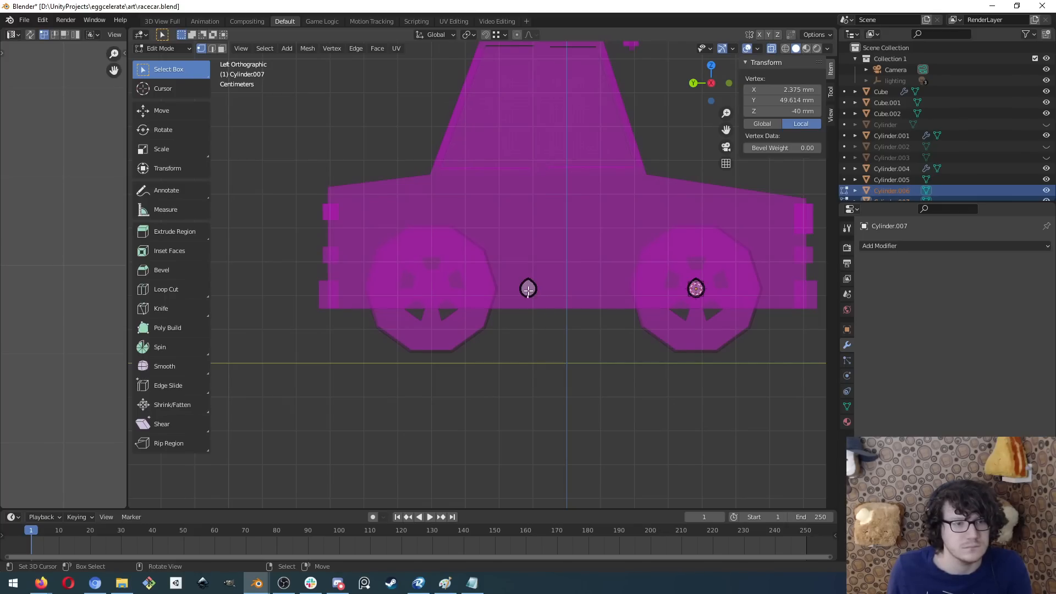
{"action": "middle_click_drag", "start_coordinate": [528, 288], "coordinate": [550, 363]}
{"action": "key", "text": "Tab"}
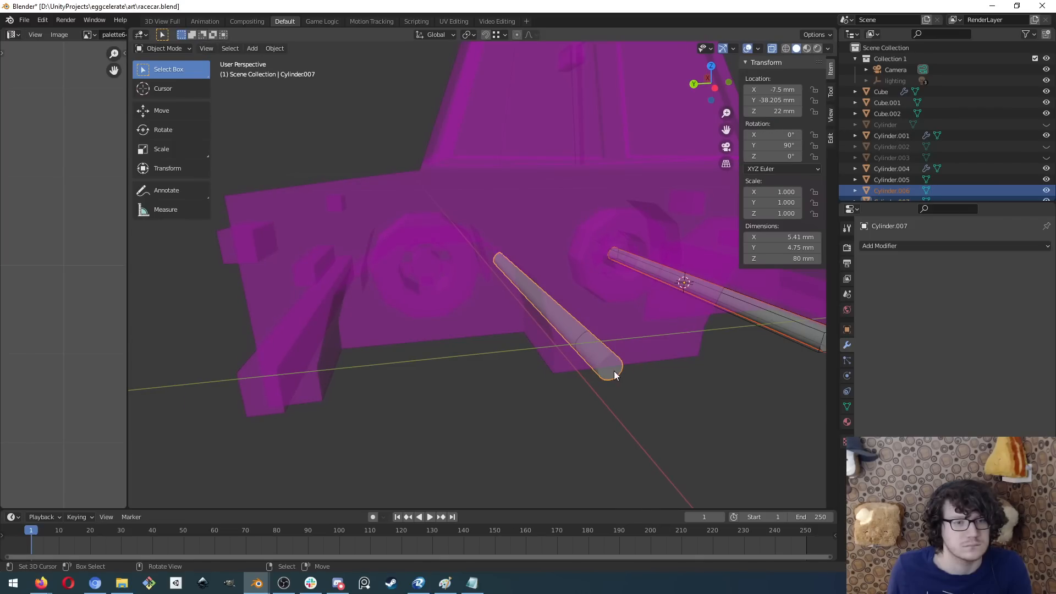
{"action": "left_click", "coordinate": [615, 376]}
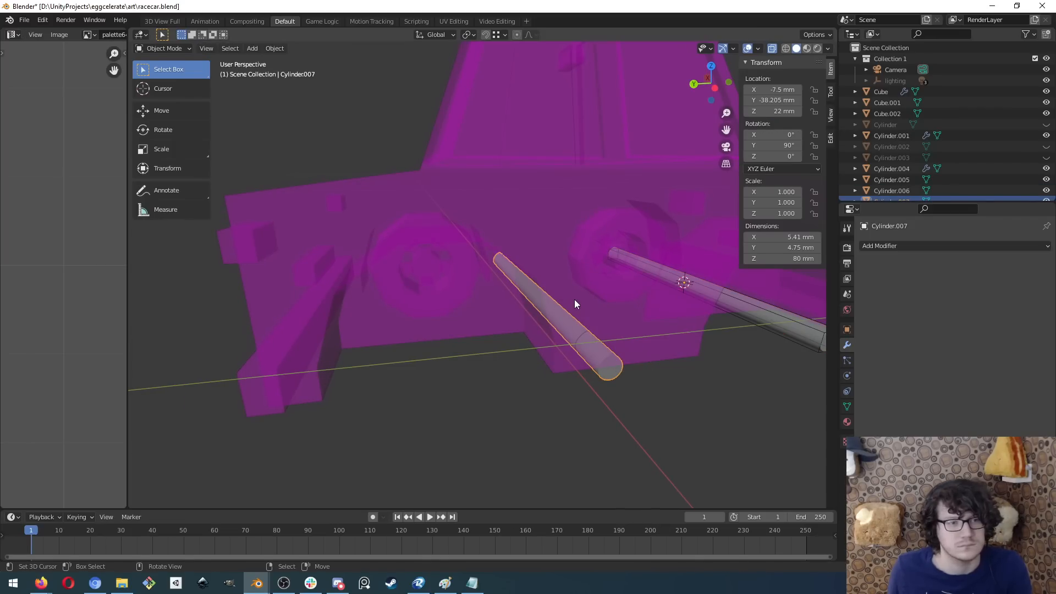
- Select the rear wheel and snap the 3D cursor to its origin
{"action": "left_click", "coordinate": [416, 230]}
{"action": "middle_click_drag", "start_coordinate": [416, 230], "coordinate": [551, 265]}
{"action": "left_click", "coordinate": [551, 265]}
{"action": "middle_click_drag", "start_coordinate": [666, 269], "coordinate": [443, 341]}
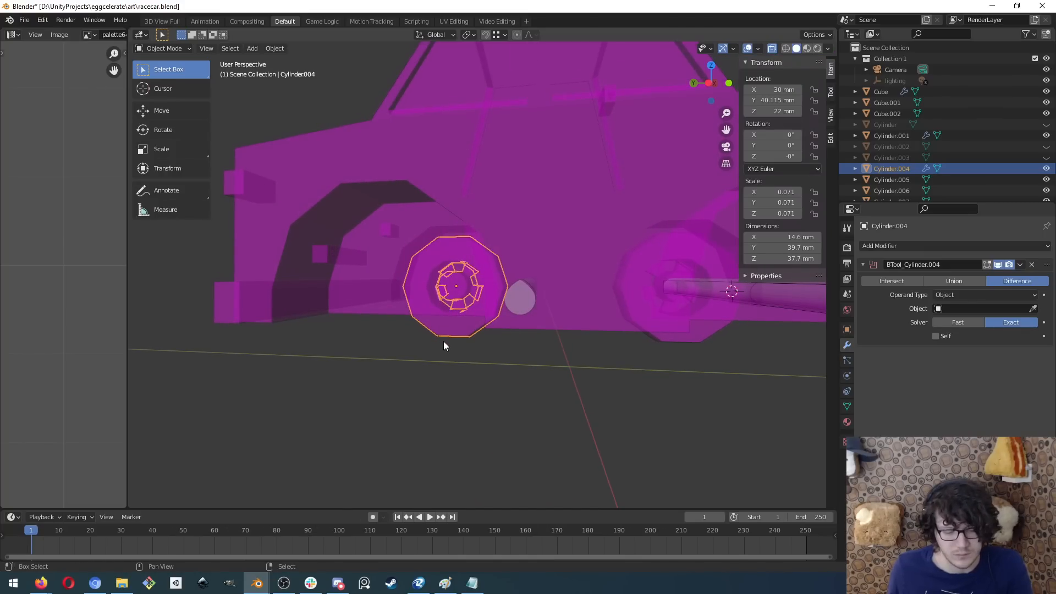
{"action": "key", "text": "shift+s"}
{"action": "left_click", "coordinate": [459, 402]}
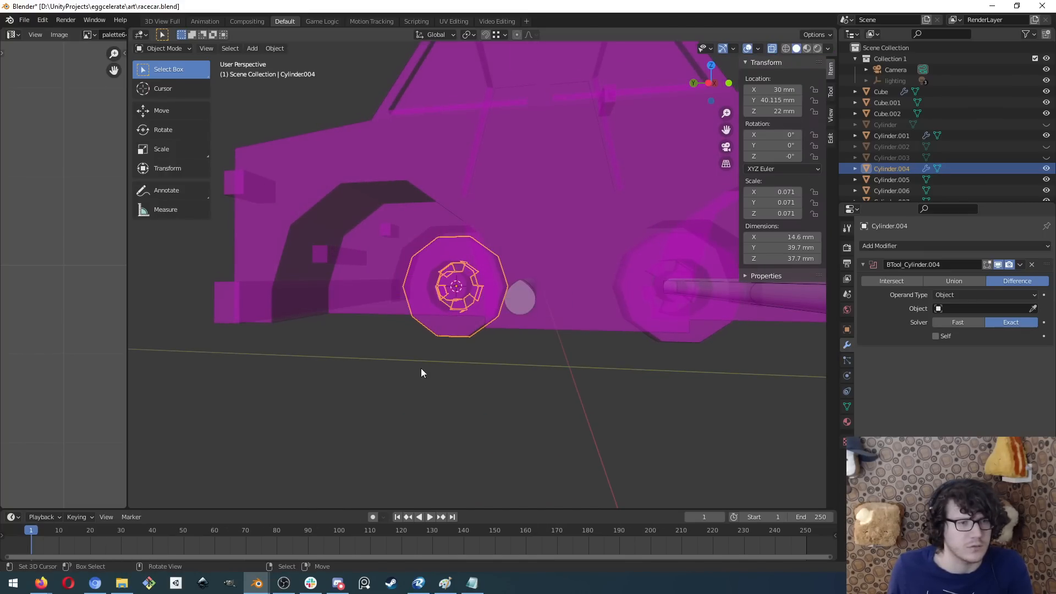
- Select the separated rod and snap it to the 3D cursor at the rear wheel
{"action": "mouse_move", "coordinate": [389, 346]}
{"action": "middle_mouse_down"}
{"action": "mouse_move", "coordinate": [573, 335]}
{"action": "mouse_move", "coordinate": [629, 341]}
{"action": "mouse_move", "coordinate": [632, 356]}
{"action": "mouse_move", "coordinate": [594, 391]}
{"action": "mouse_move", "coordinate": [420, 396]}
{"action": "mouse_move", "coordinate": [383, 385]}
{"action": "mouse_move", "coordinate": [389, 367]}
{"action": "middle_mouse_up"}
{"action": "left_click", "coordinate": [515, 374]}
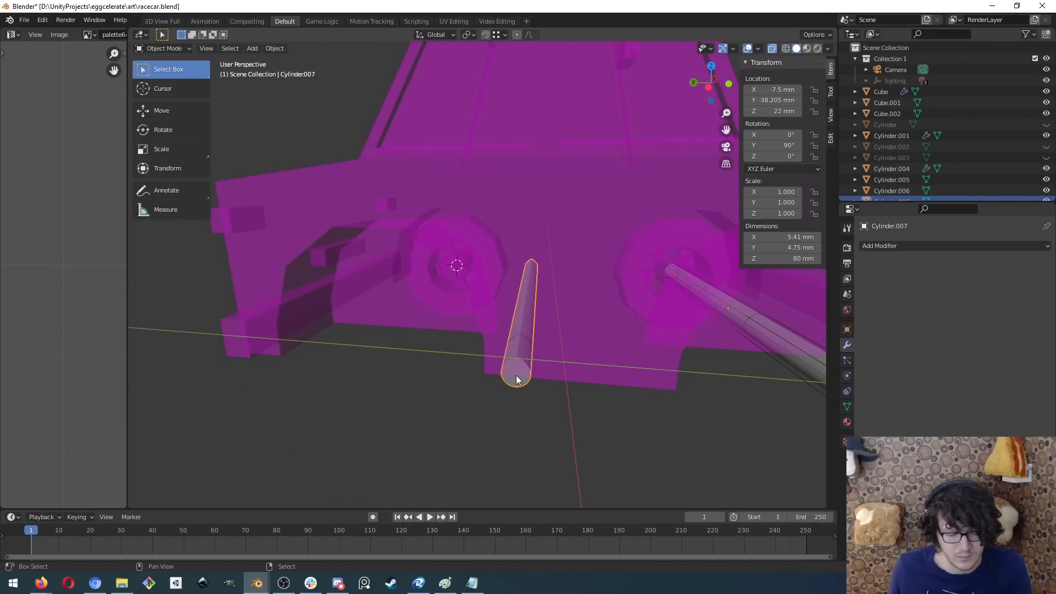
{"action": "key", "text": "shift+s"}
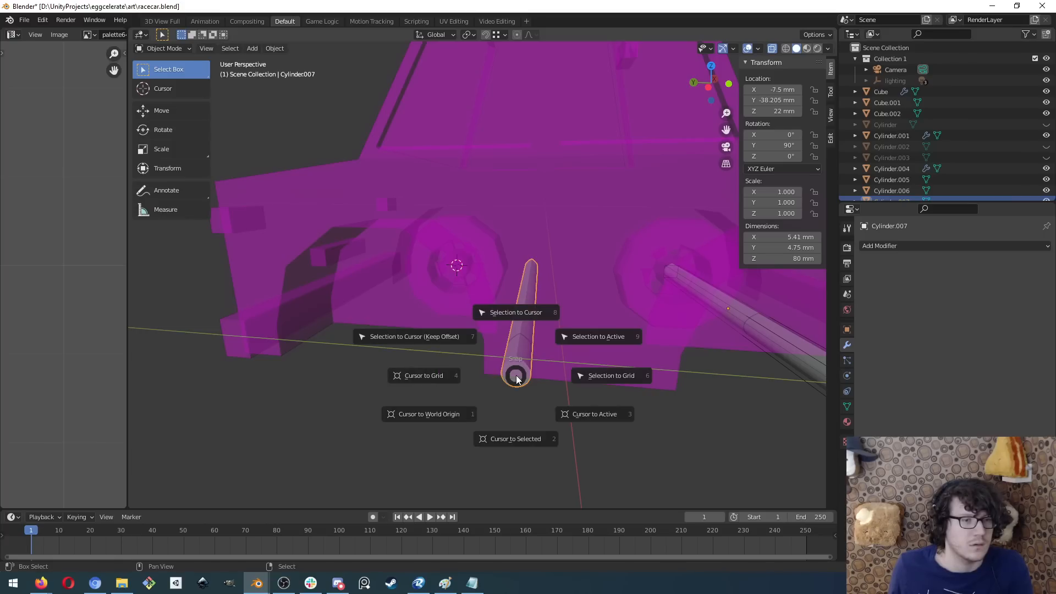
{"action": "left_click", "coordinate": [521, 317]}
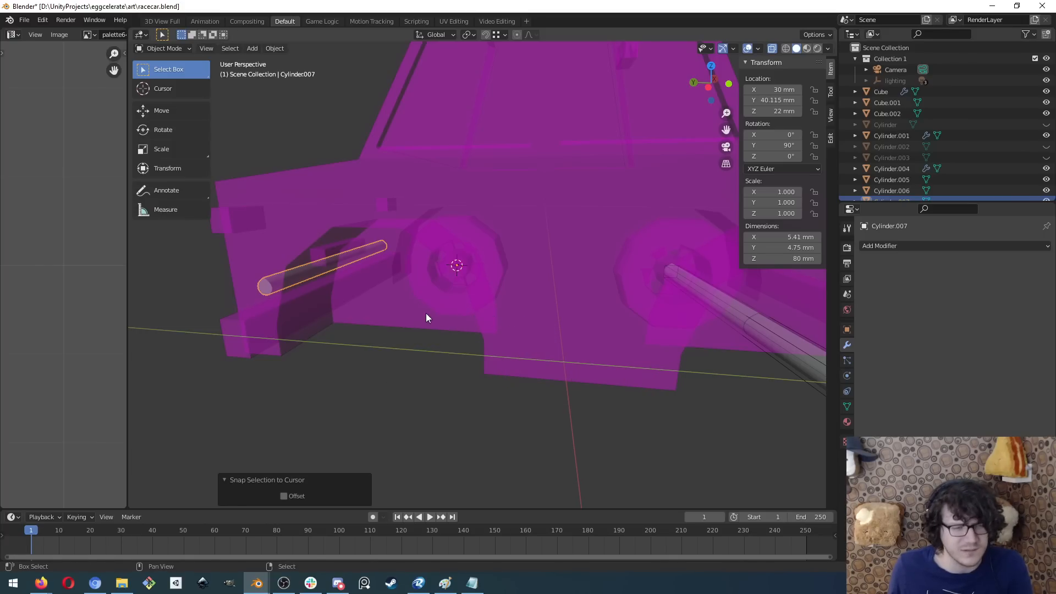
{"action": "key", "text": "shift+s"}
{"action": "left_click", "coordinate": [438, 255]}
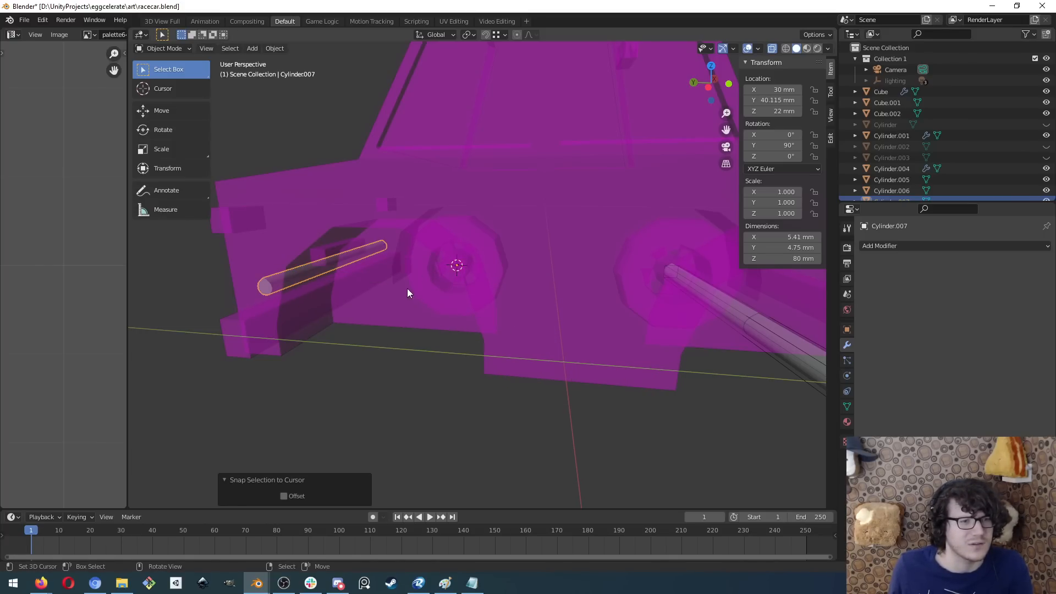
- Examine the snapped rod's position relative to the rear wheel and the front axle rod from several angles
{"action": "middle_click_drag", "start_coordinate": [407, 288], "coordinate": [598, 317]}
{"action": "scroll", "coordinate": [660, 338], "scroll_direction": "down", "scroll_amount": 5}
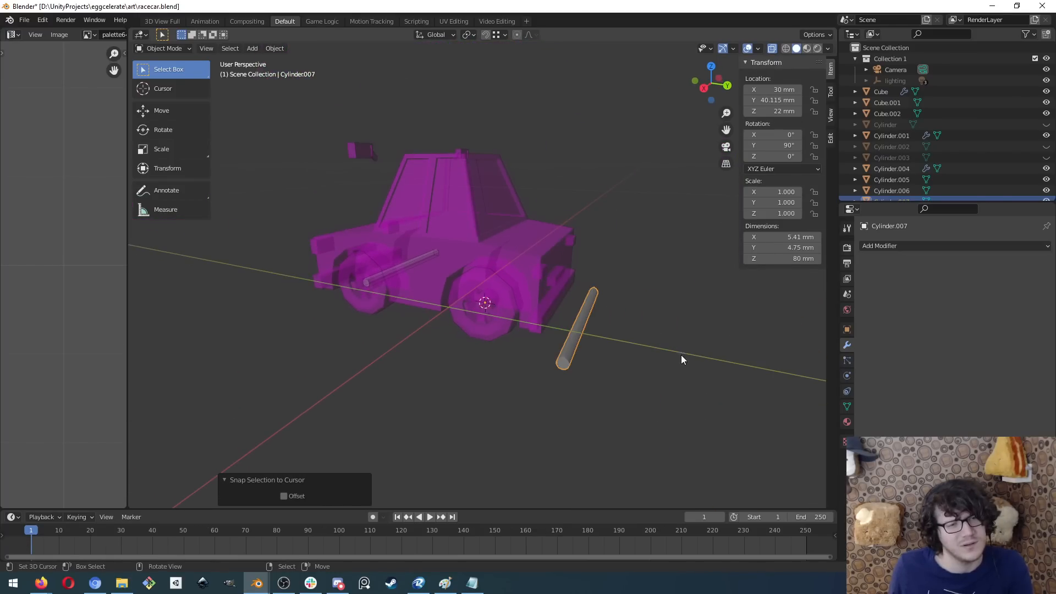
{"action": "scroll", "coordinate": [609, 349], "scroll_direction": "up", "scroll_amount": 4}
{"action": "scroll", "coordinate": [666, 376], "scroll_direction": "up", "scroll_amount": 1}
{"action": "scroll", "coordinate": [666, 376], "scroll_direction": "down", "scroll_amount": 2}
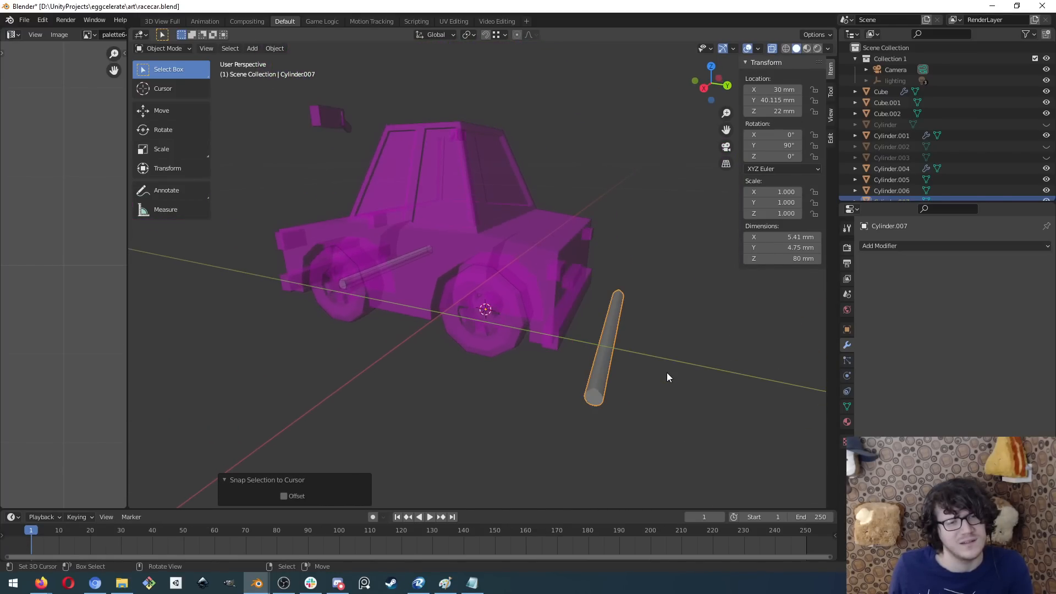
{"action": "scroll", "coordinate": [667, 376], "scroll_direction": "up", "scroll_amount": 1}
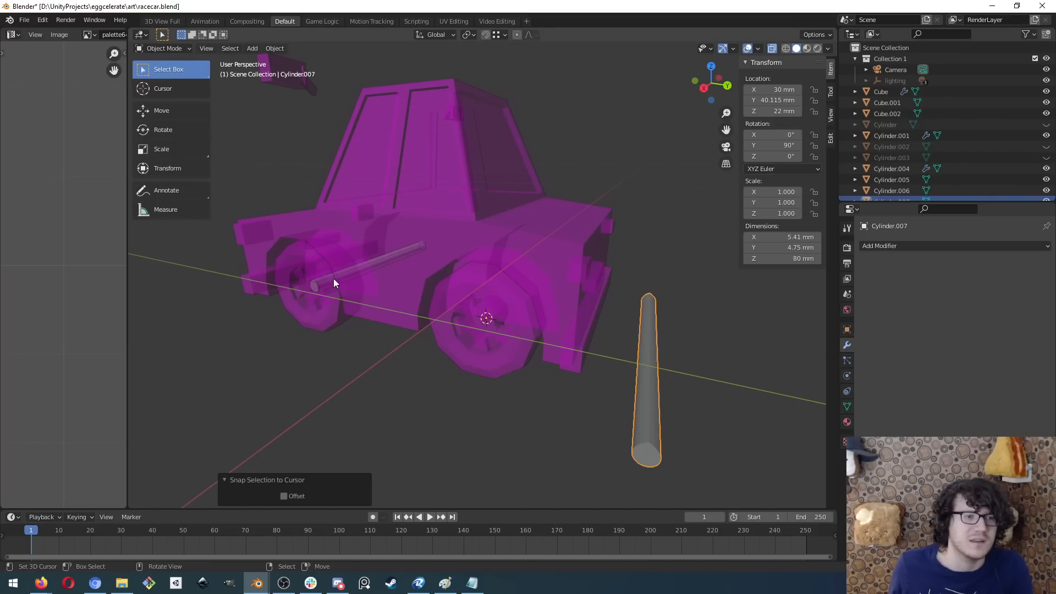
{"action": "middle_click_drag", "start_coordinate": [334, 283], "coordinate": [584, 258]}
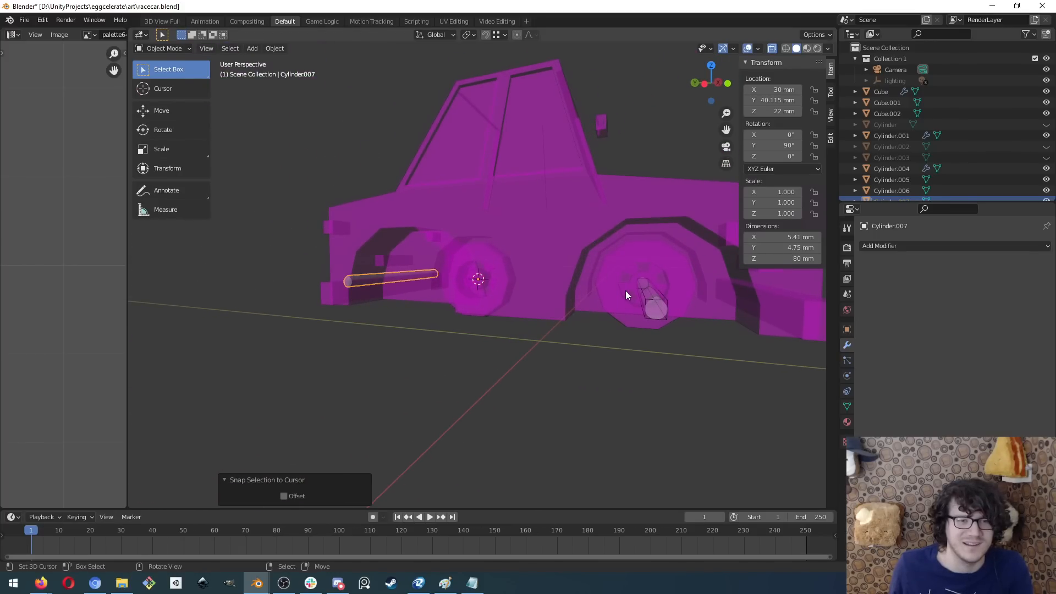
{"action": "scroll", "coordinate": [667, 310], "scroll_direction": "up", "scroll_amount": 2}
{"action": "middle_click_drag", "start_coordinate": [665, 310], "coordinate": [707, 311]}
{"action": "scroll", "coordinate": [694, 304], "scroll_direction": "up", "scroll_amount": 2}
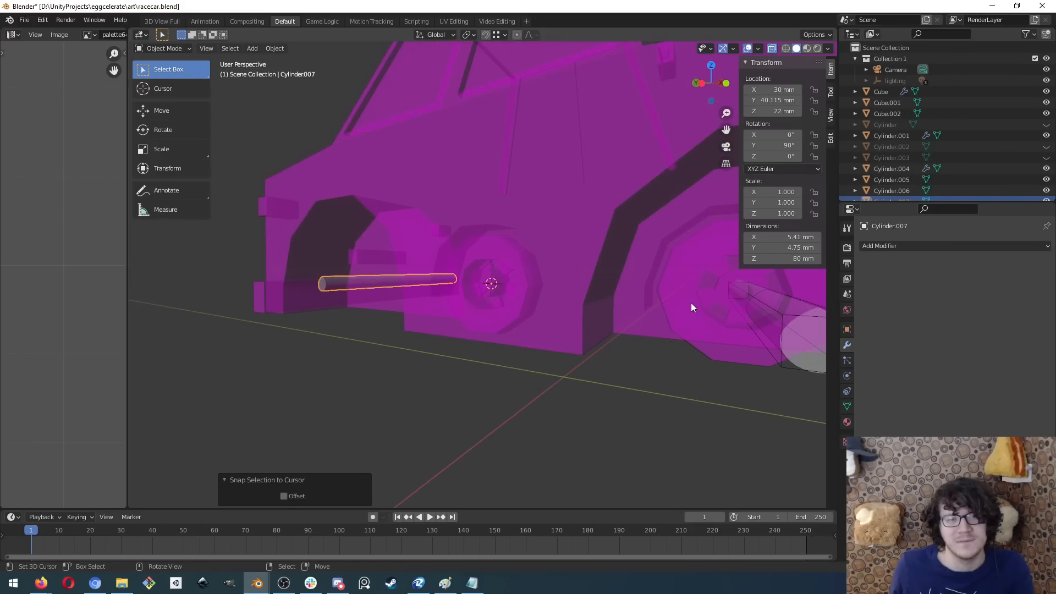
{"action": "middle_click_drag", "start_coordinate": [775, 339], "coordinate": [583, 308]}
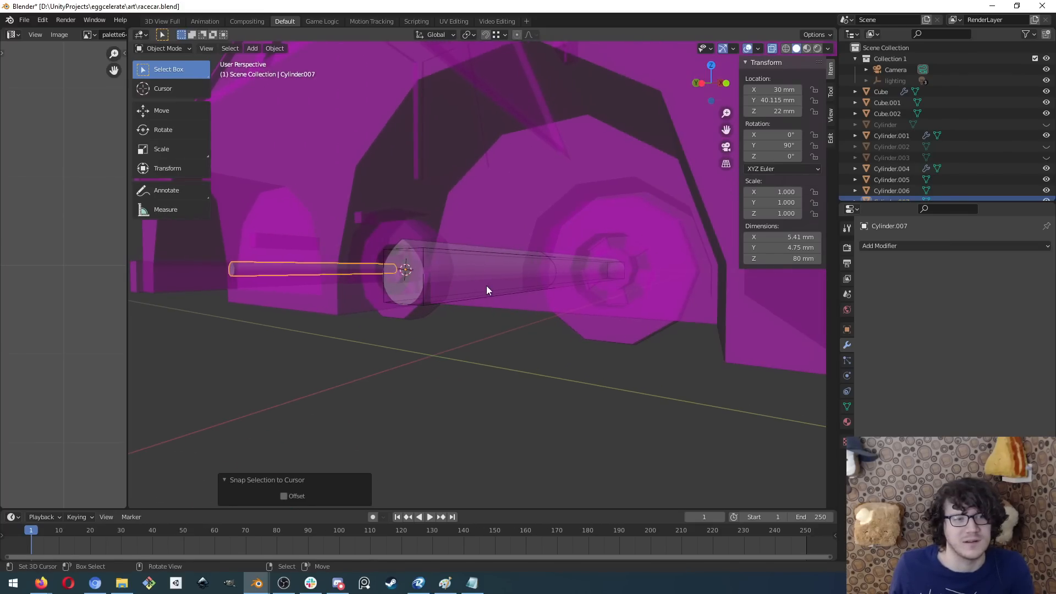
{"action": "middle_click_drag", "start_coordinate": [487, 285], "coordinate": [391, 271]}
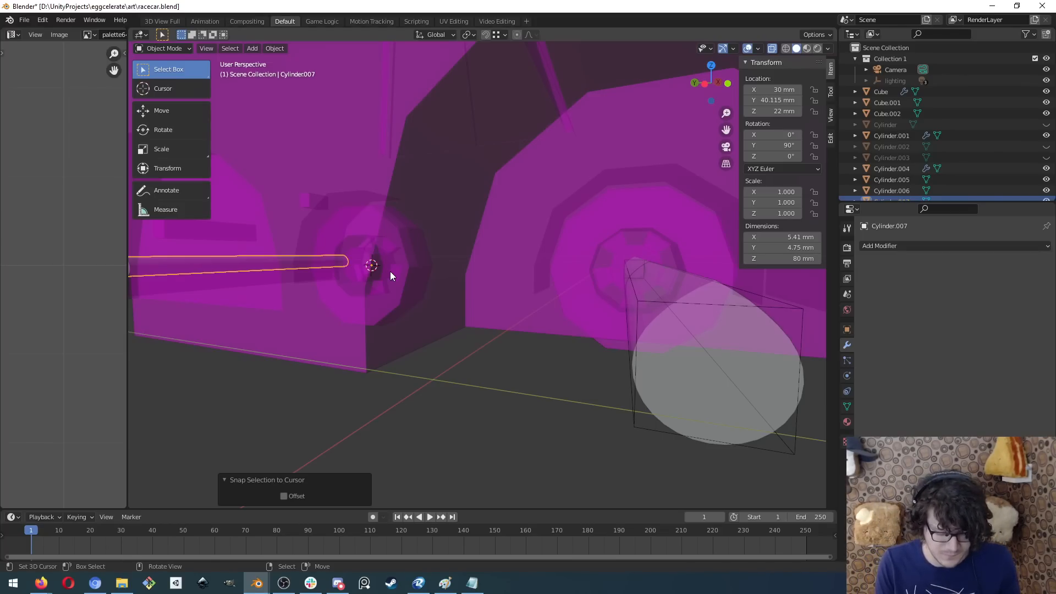
{"action": "middle_click_drag", "start_coordinate": [415, 282], "coordinate": [313, 277]}
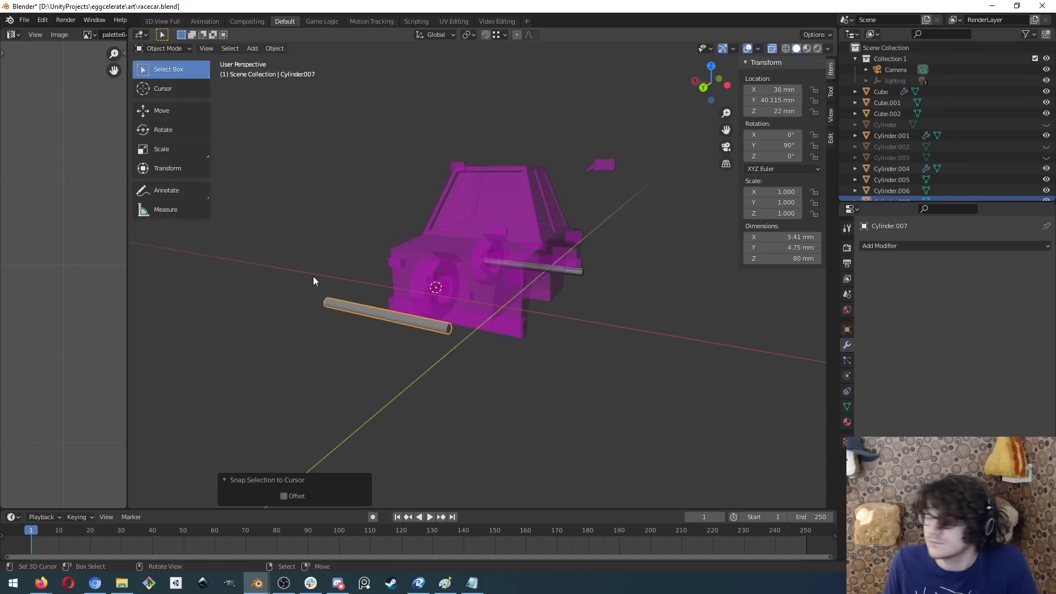
- Try snapping the offset rear rod to the 3D cursor once more and check its position from the side
{"action": "key", "text": "shift+a"}
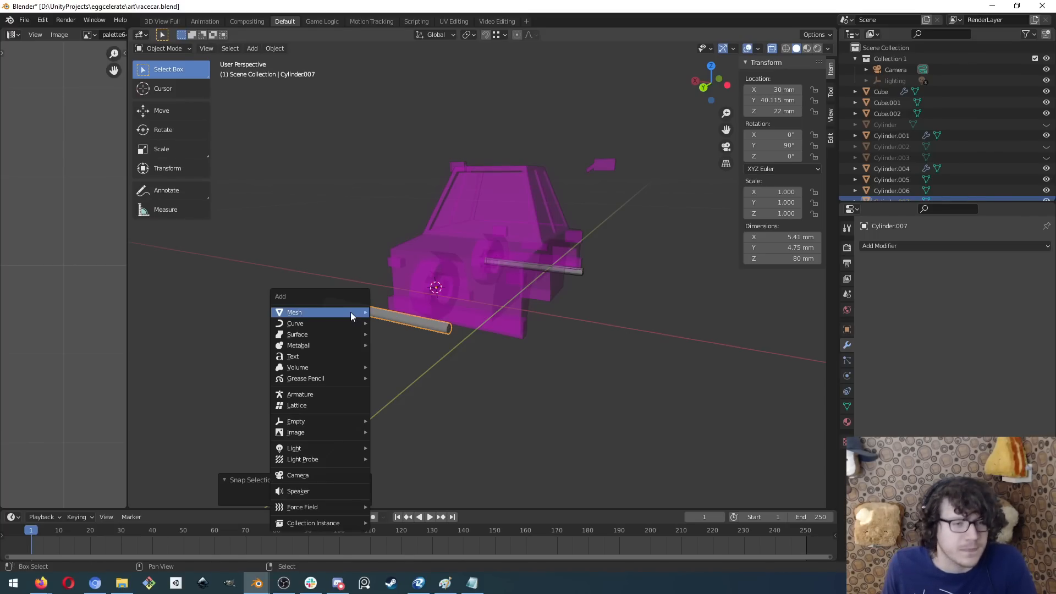
{"action": "key", "text": "Escape"}
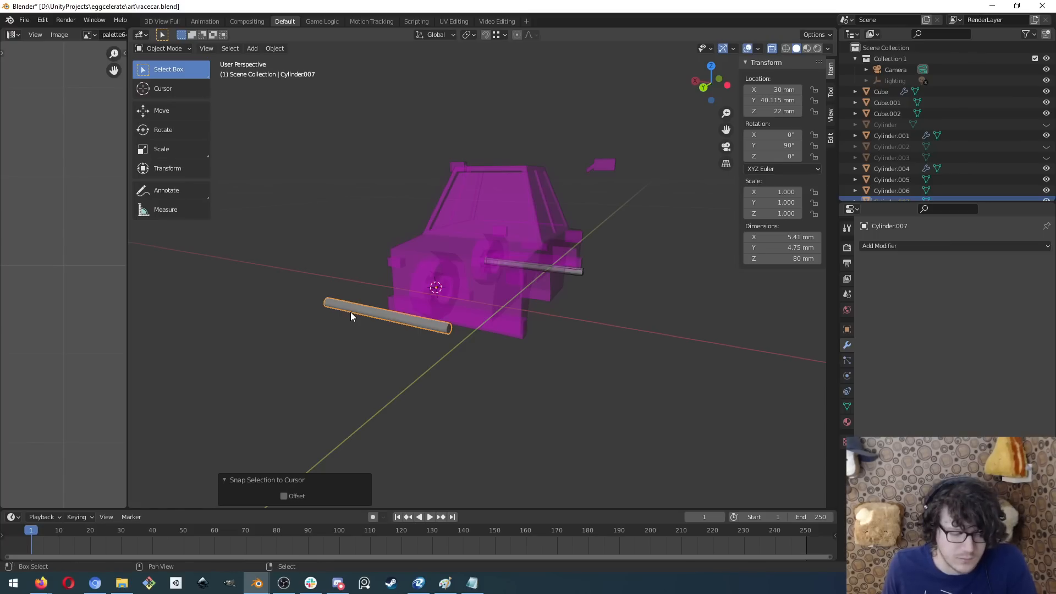
{"action": "key", "text": "shift+s"}
{"action": "left_click", "coordinate": [352, 256]}
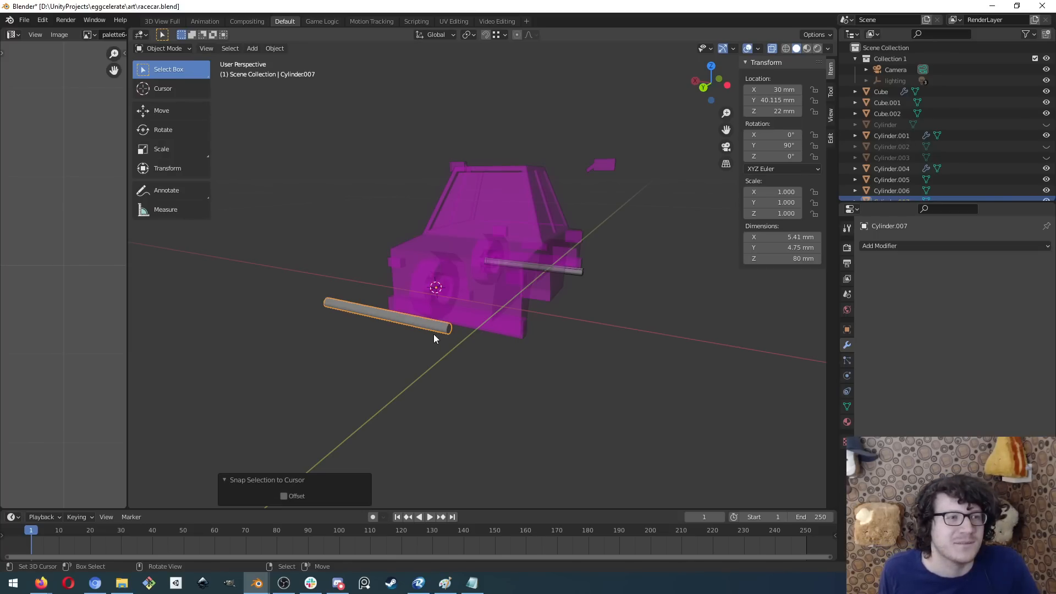
{"action": "middle_click_drag", "start_coordinate": [392, 365], "coordinate": [527, 361]}
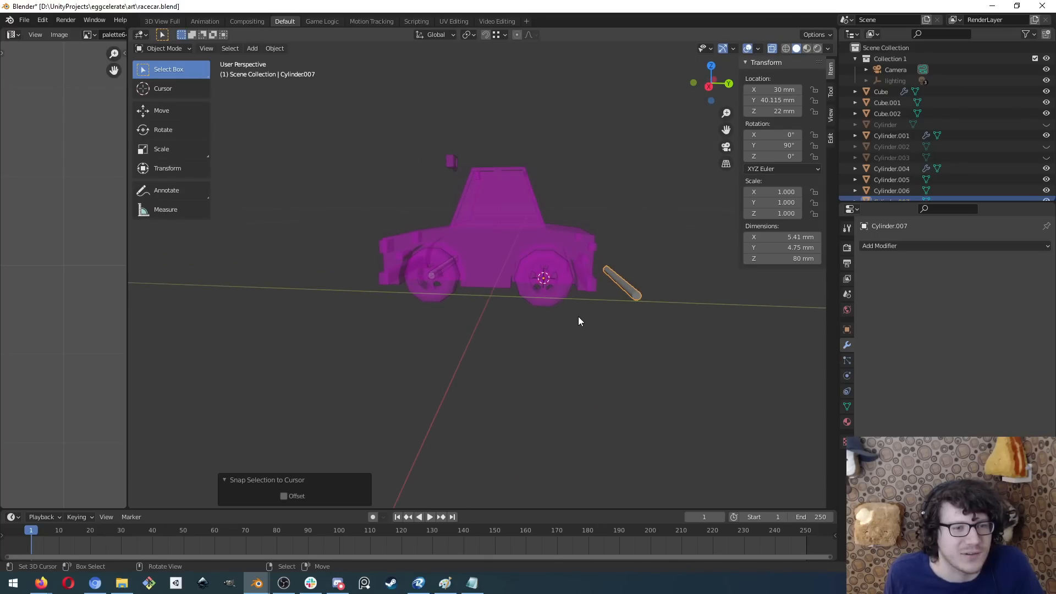
- Select the rear wheel, place the 3D cursor away from the car and snap it back to the wheel's origin
{"action": "scroll", "coordinate": [583, 316], "scroll_direction": "up", "scroll_amount": 5}
{"action": "mouse_move", "coordinate": [627, 306]}
{"action": "middle_mouse_down"}
{"action": "mouse_move", "coordinate": [602, 306]}
{"action": "mouse_move", "coordinate": [635, 307]}
{"action": "middle_mouse_up"}
{"action": "left_click", "coordinate": [652, 303]}
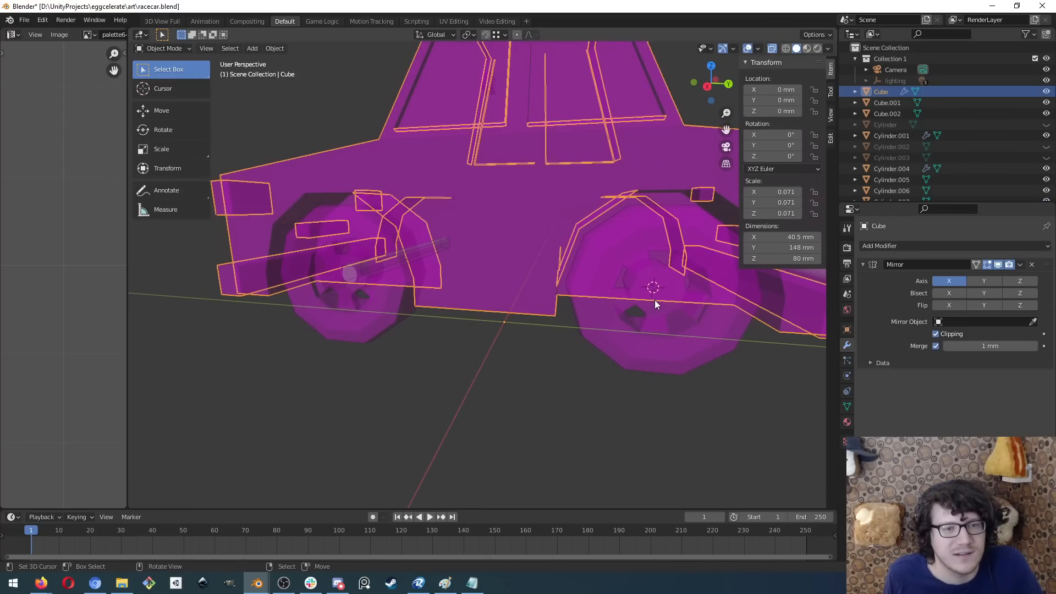
{"action": "left_click", "coordinate": [655, 300]}
{"action": "middle_click_drag", "start_coordinate": [665, 380], "coordinate": [649, 394]}
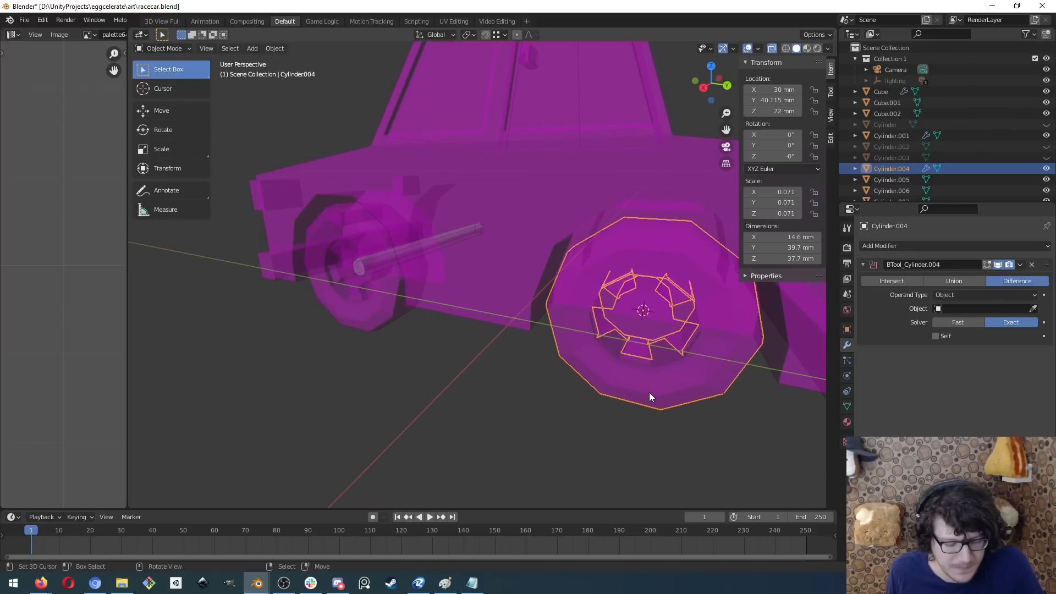
{"action": "right_click", "coordinate": [273, 405], "text": "shift"}
{"action": "key", "text": "shift+a"}
{"action": "mouse_move", "coordinate": [665, 374]}
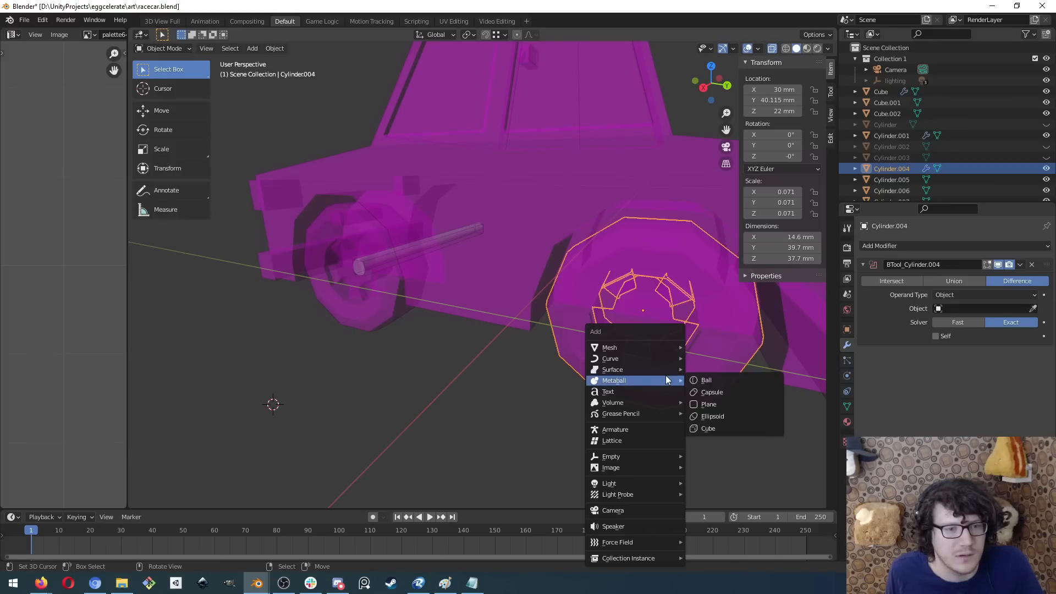
{"action": "key", "text": "Escape"}
{"action": "key", "text": "shift+s"}
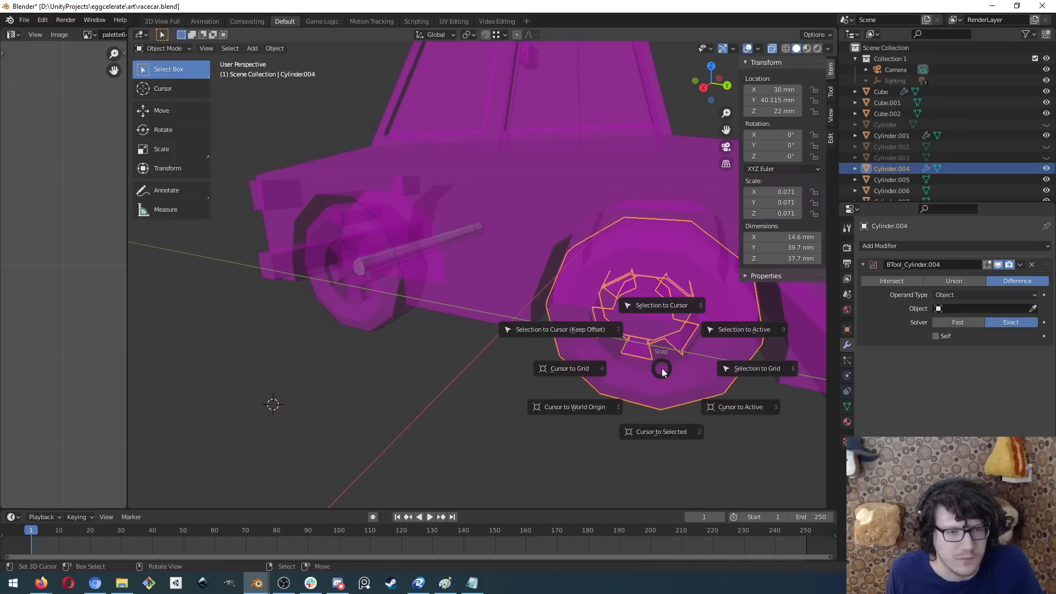
{"action": "left_click", "coordinate": [654, 431]}
{"action": "middle_click_drag", "start_coordinate": [655, 431], "coordinate": [596, 425]}
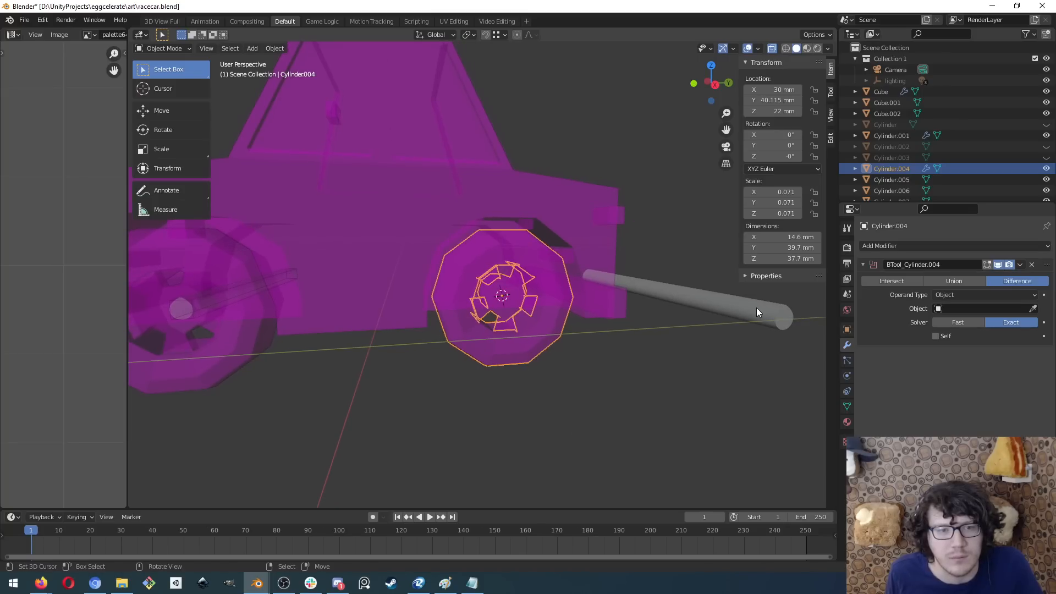
- Try snapping the detached rear rod to the 3D cursor again and check the cursor's location coordinates
{"action": "left_click", "coordinate": [740, 317]}
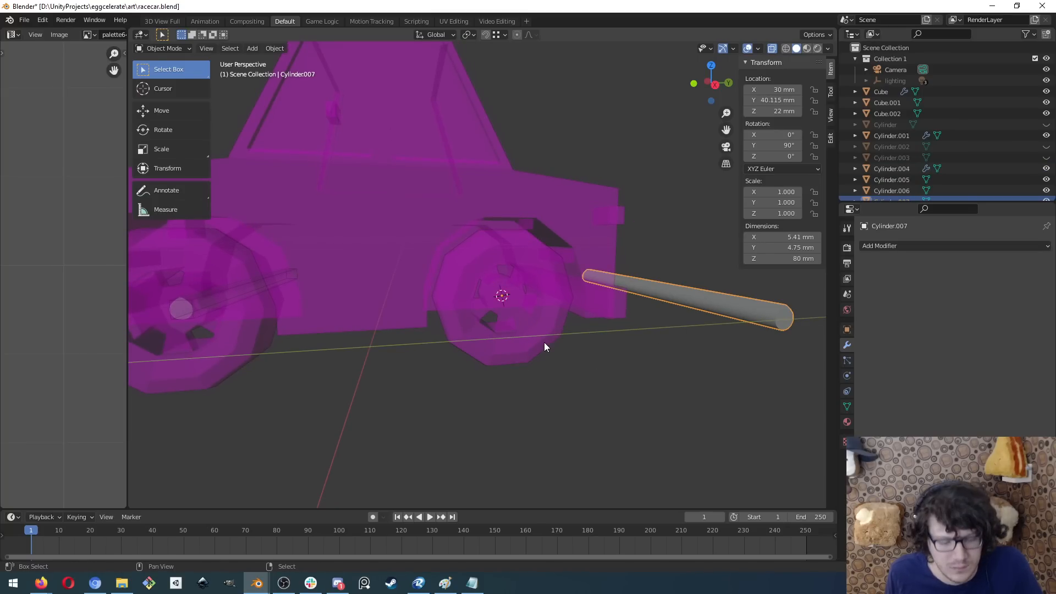
{"action": "key", "text": "shift+s"}
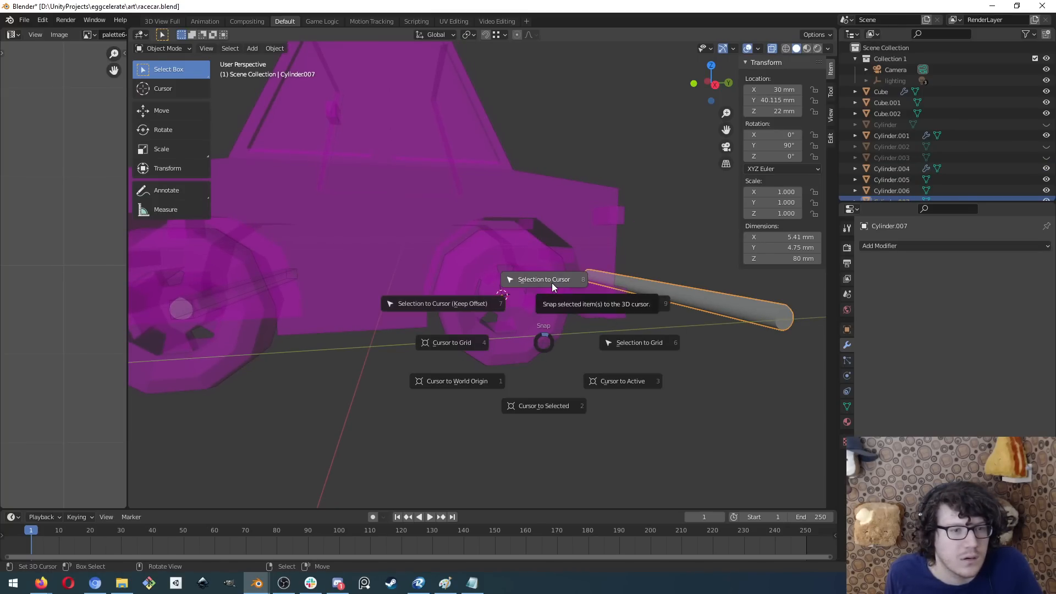
{"action": "left_click", "coordinate": [553, 280]}
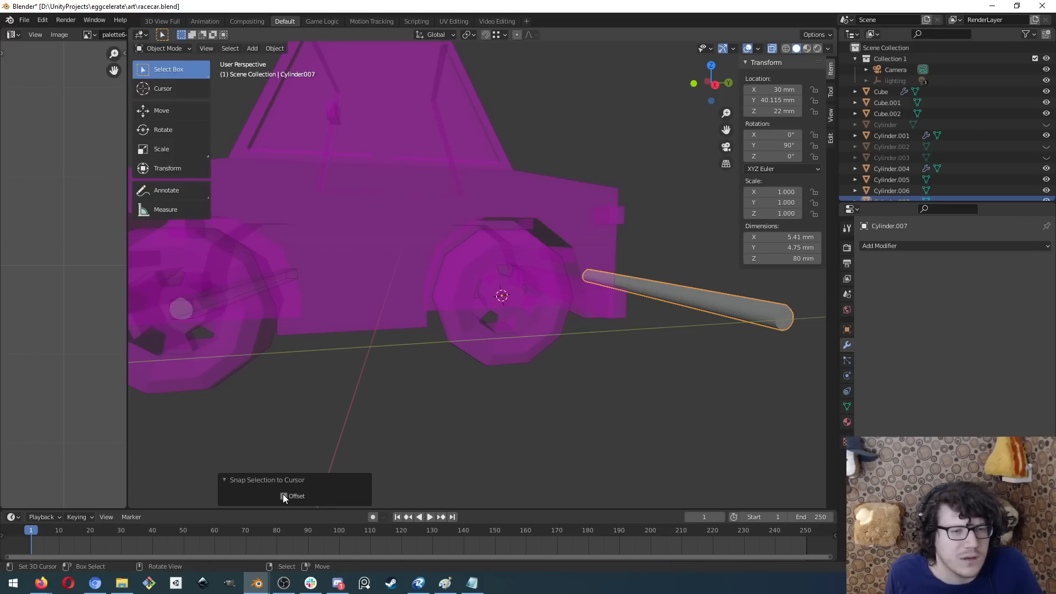
{"action": "middle_click_drag", "start_coordinate": [550, 395], "coordinate": [620, 342]}
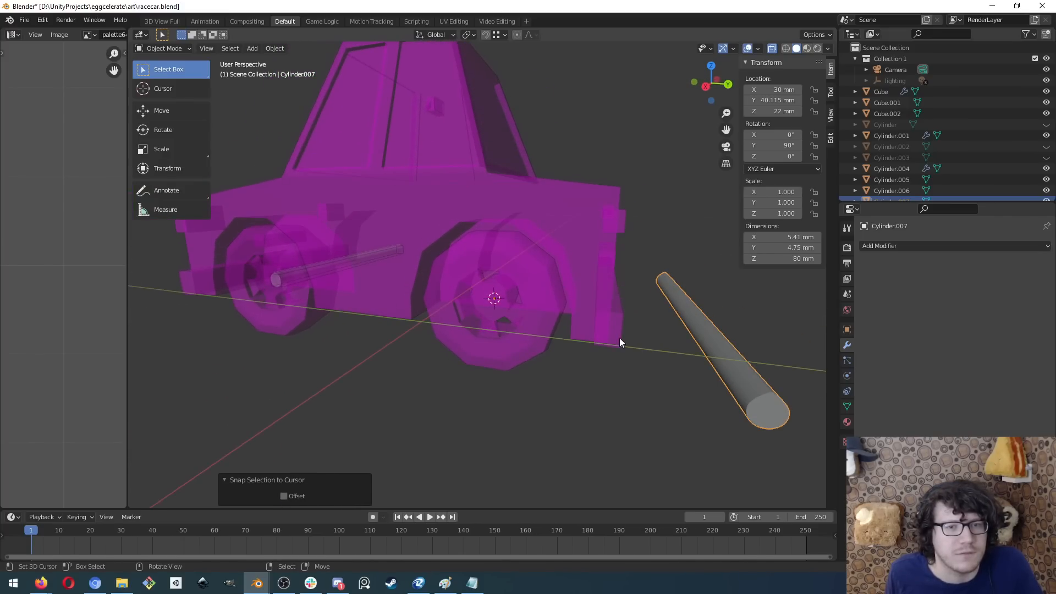
{"action": "left_click", "coordinate": [830, 117]}
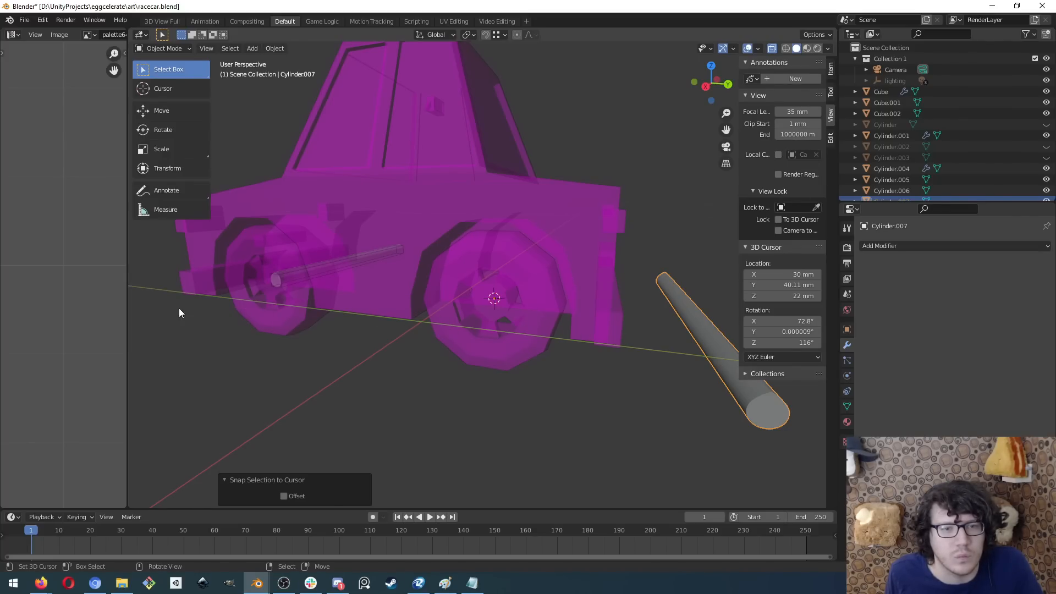
{"action": "left_click", "coordinate": [786, 286]}
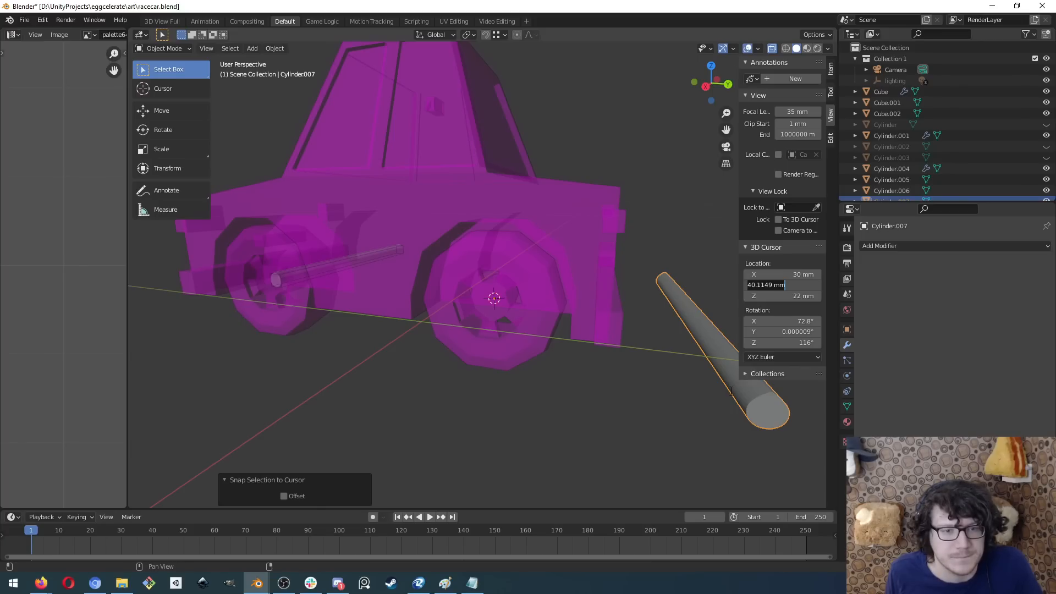
{"action": "key", "text": "Return"}
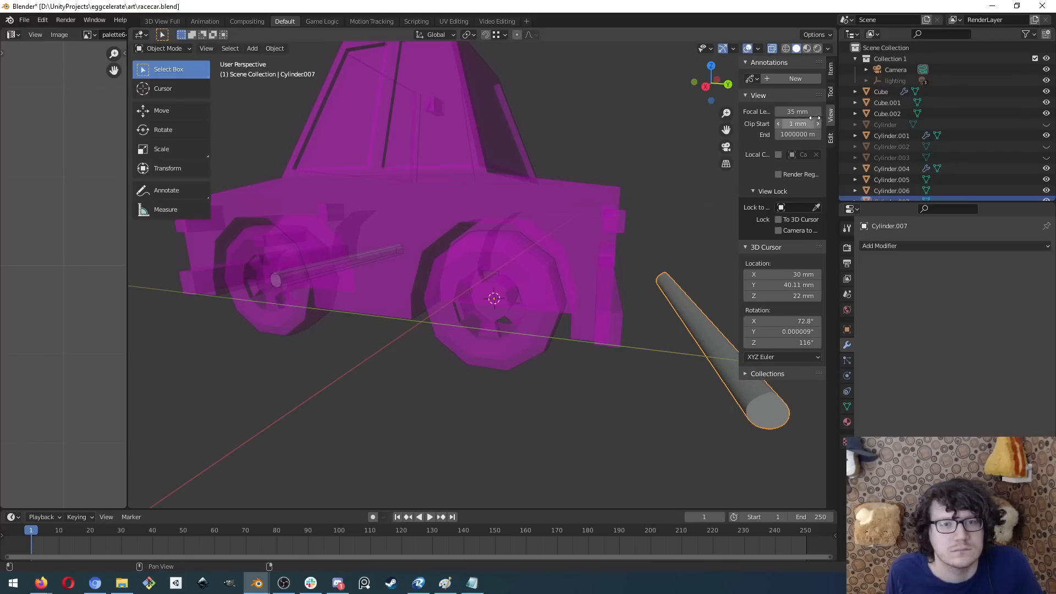
{"action": "left_click", "coordinate": [832, 72]}
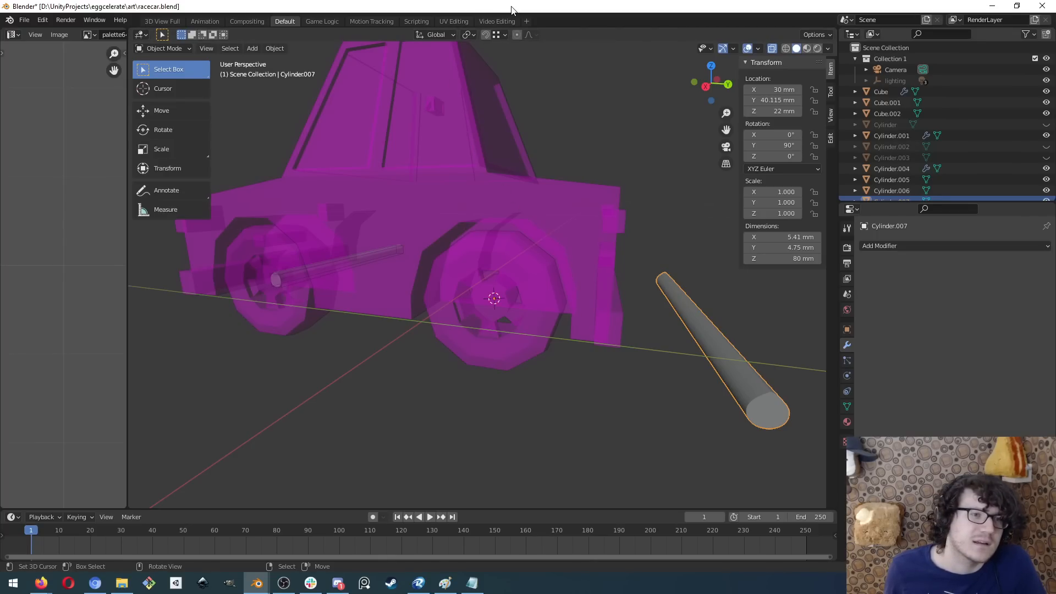
- Enter Edit Mode on the rear rod and box-select all of its vertices, then return to Object Mode
{"action": "mouse_move", "coordinate": [332, 349]}
{"action": "middle_mouse_down"}
{"action": "mouse_move", "coordinate": [346, 357]}
{"action": "mouse_move", "coordinate": [337, 336]}
{"action": "mouse_move", "coordinate": [333, 347]}
{"action": "middle_mouse_up"}
{"action": "key", "text": "Tab"}
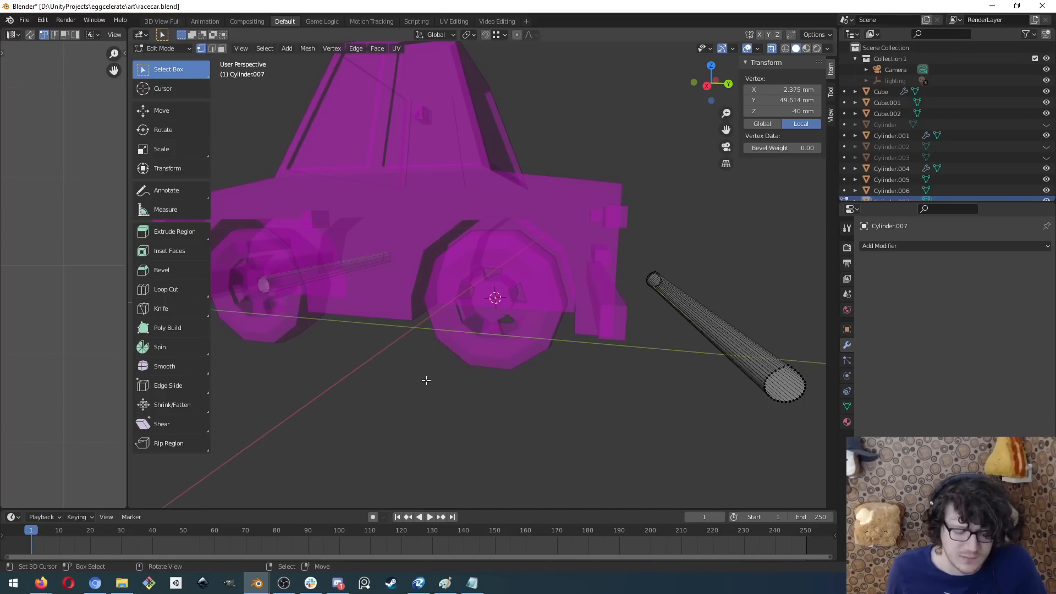
{"action": "middle_click_drag", "start_coordinate": [726, 384], "coordinate": [700, 366]}
{"action": "key", "text": "b"}
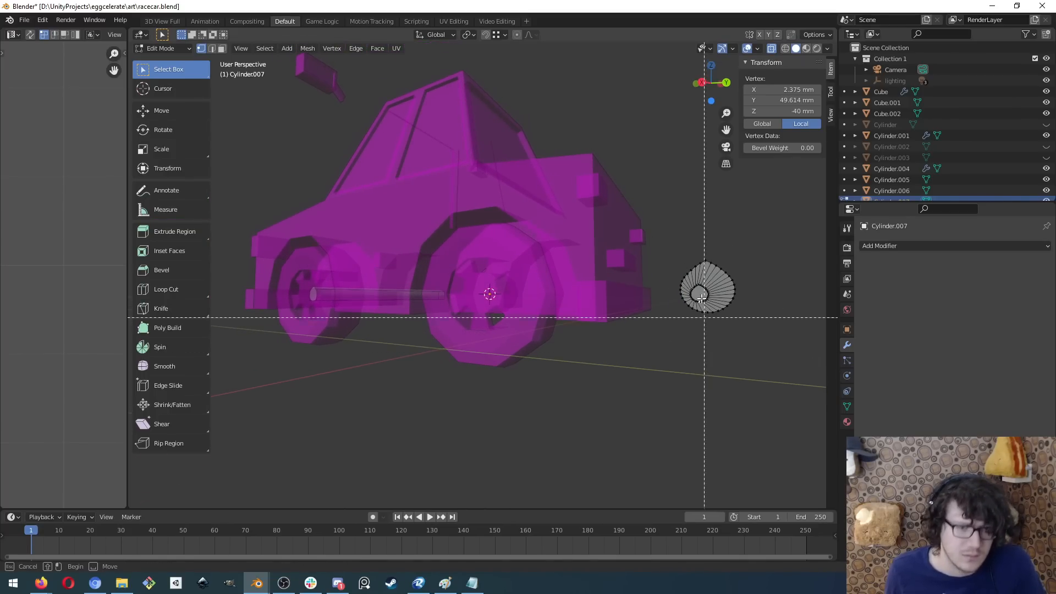
{"action": "left_click_drag", "start_coordinate": [666, 243], "coordinate": [764, 334]}
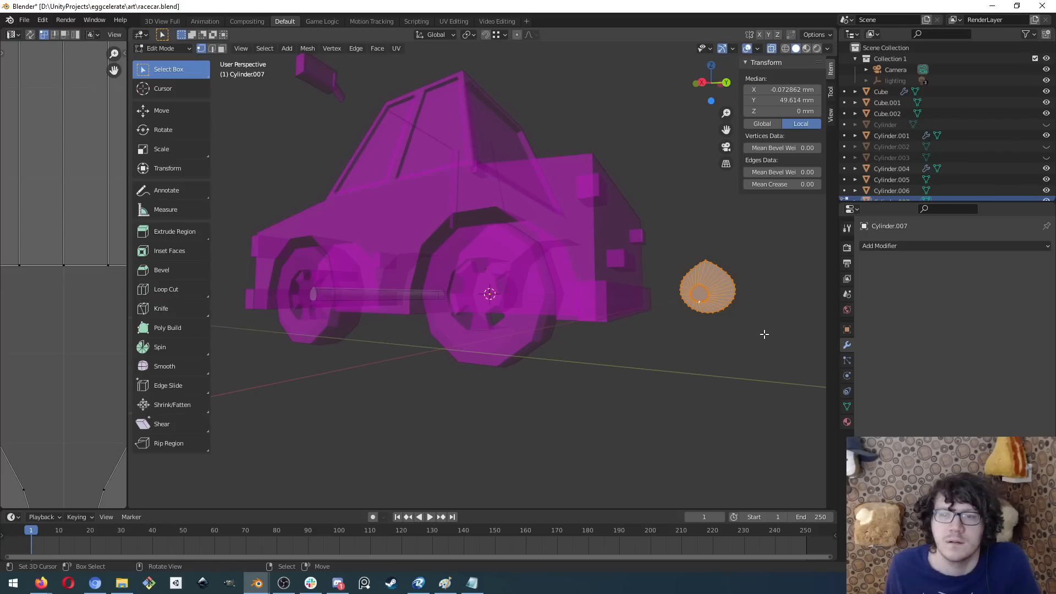
{"action": "key", "text": "Tab"}
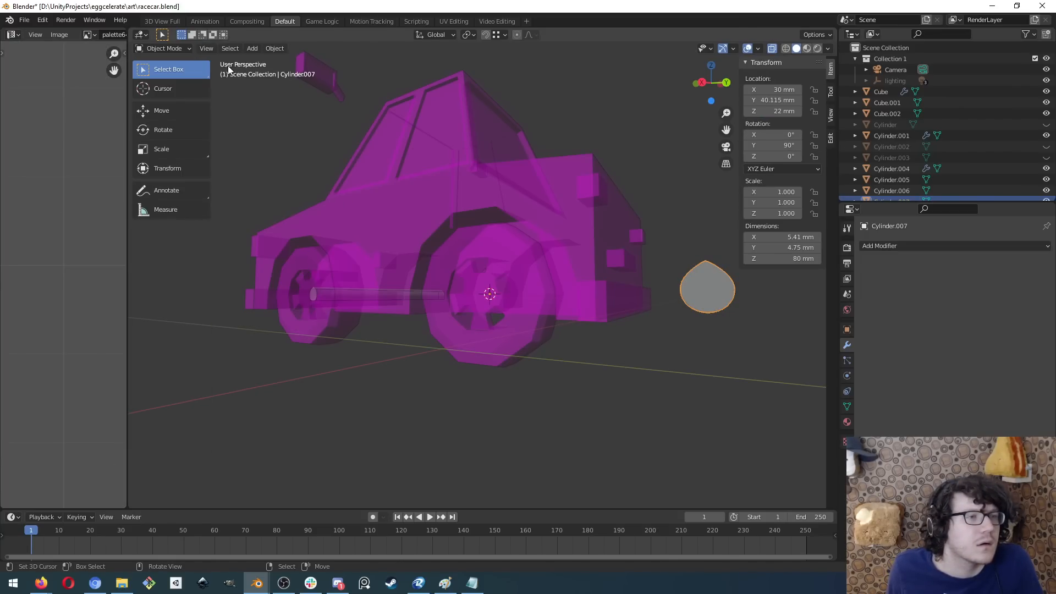
{"action": "left_click", "coordinate": [177, 48]}
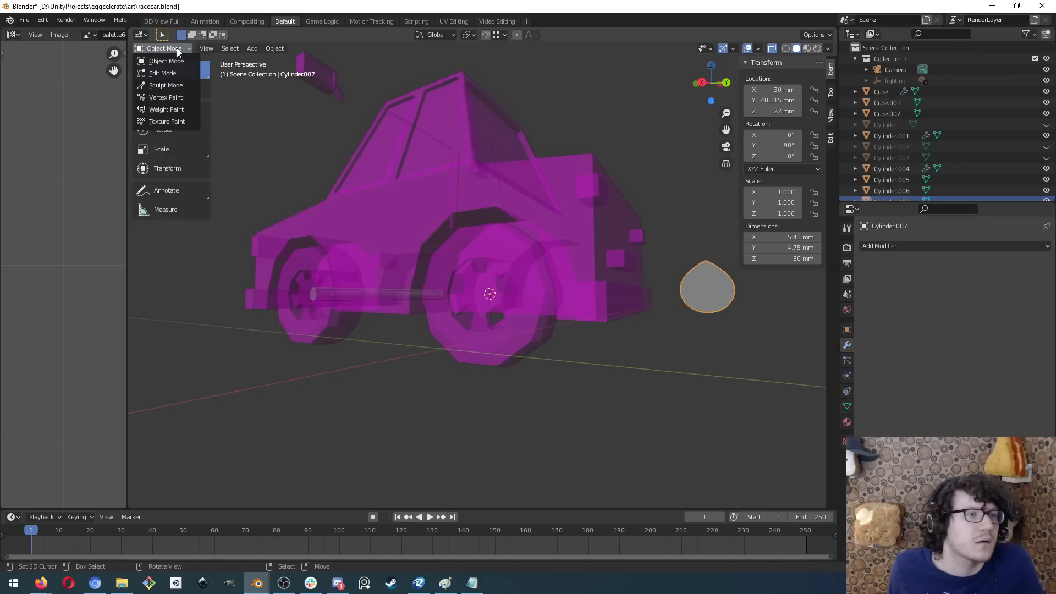
{"action": "mouse_move", "coordinate": [286, 48]}
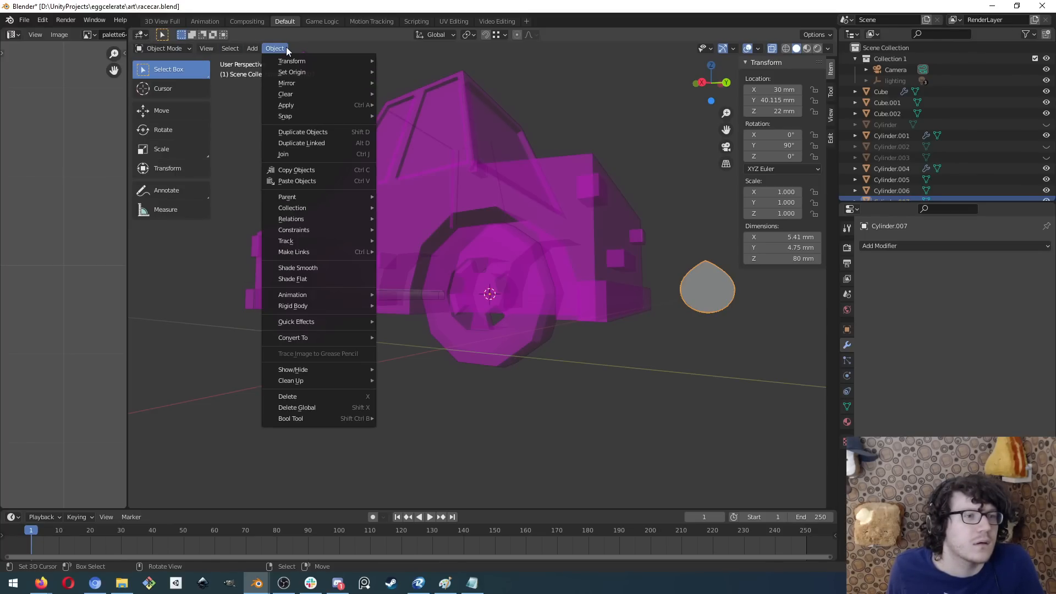
{"action": "mouse_move", "coordinate": [300, 72]}
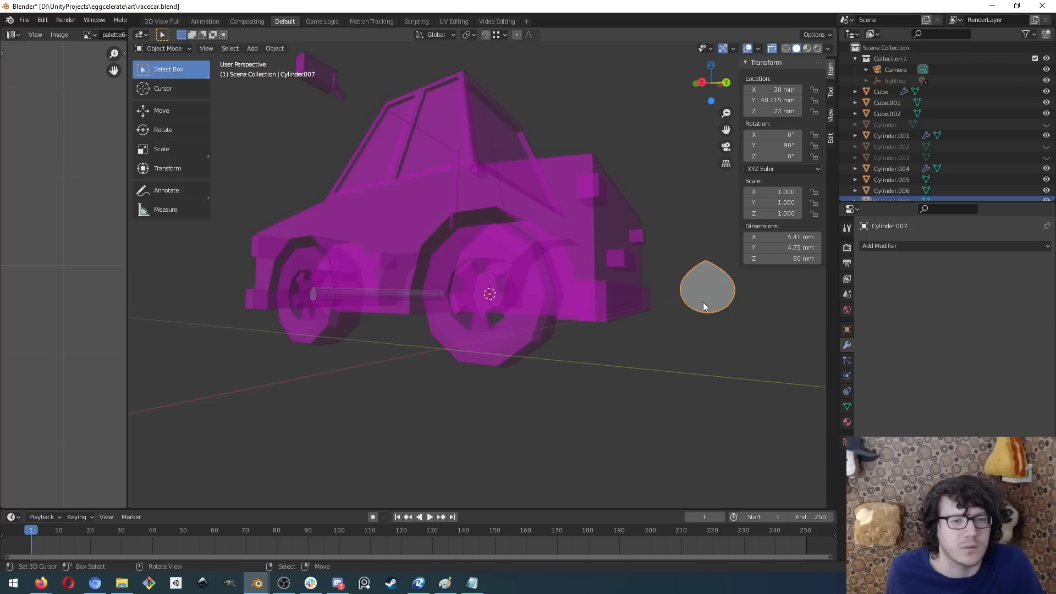
- In Edit Mode, snap the 3D cursor to the rod's selected vertices
{"action": "key", "text": "Tab"}
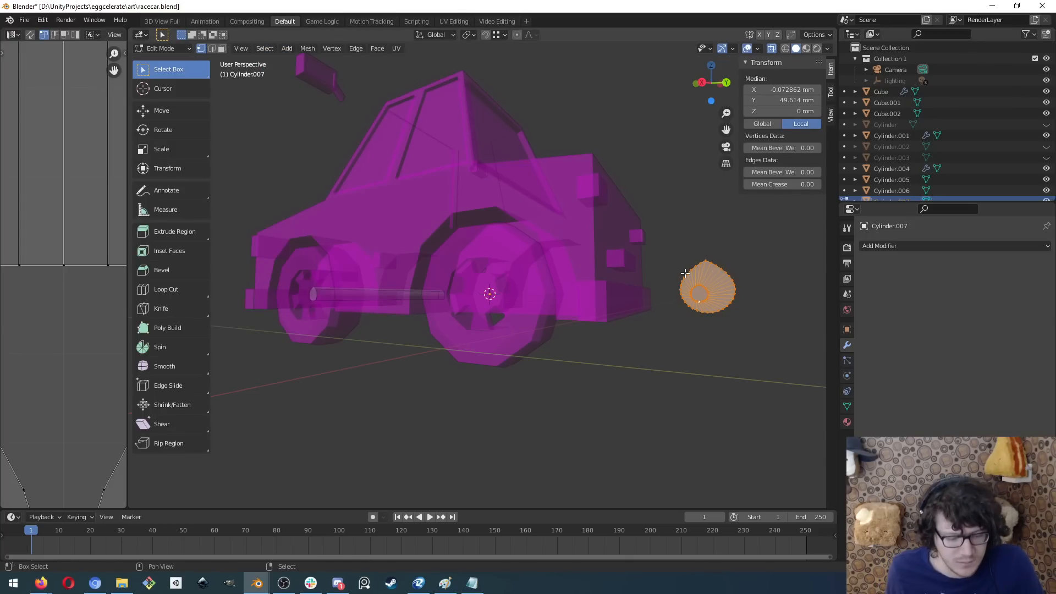
{"action": "key", "text": "shift+s"}
{"action": "left_click", "coordinate": [690, 328]}
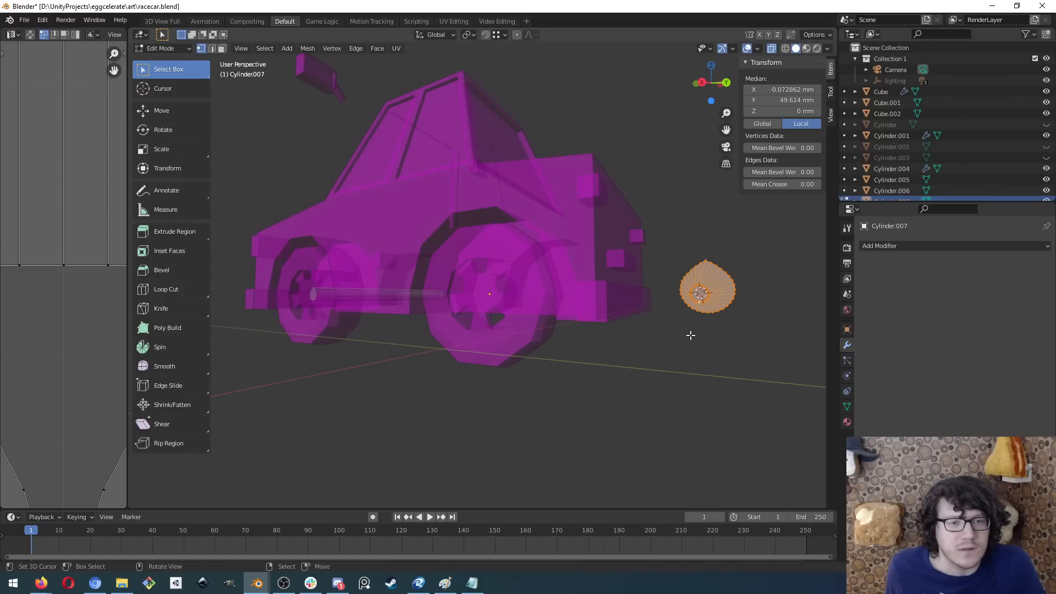
{"action": "middle_click_drag", "start_coordinate": [653, 238], "coordinate": [682, 254]}
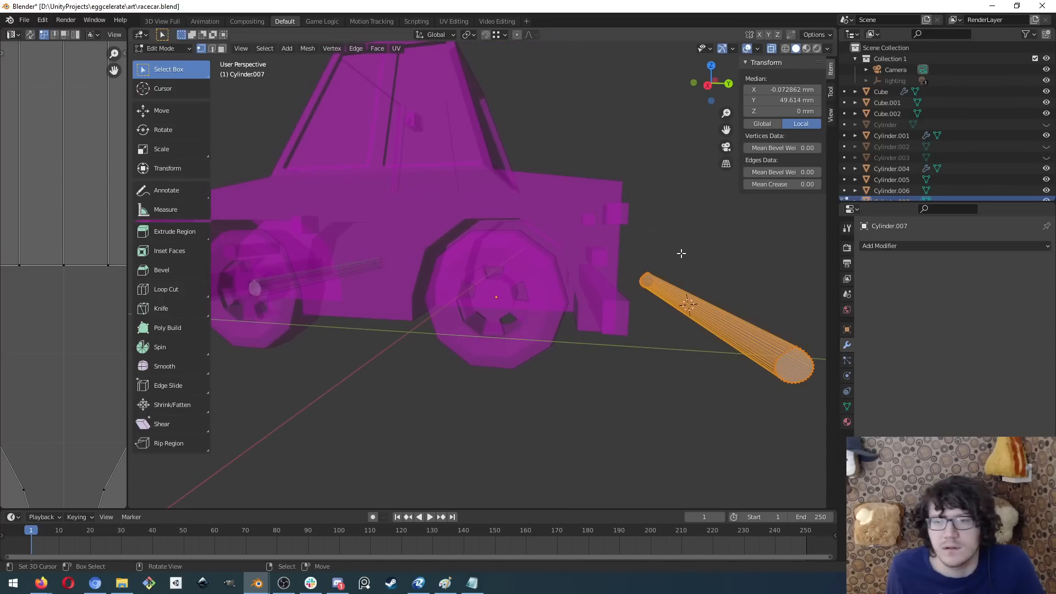
- Return to Object Mode and set the rear rod's origin to the 3D cursor
{"action": "key", "text": "Tab"}
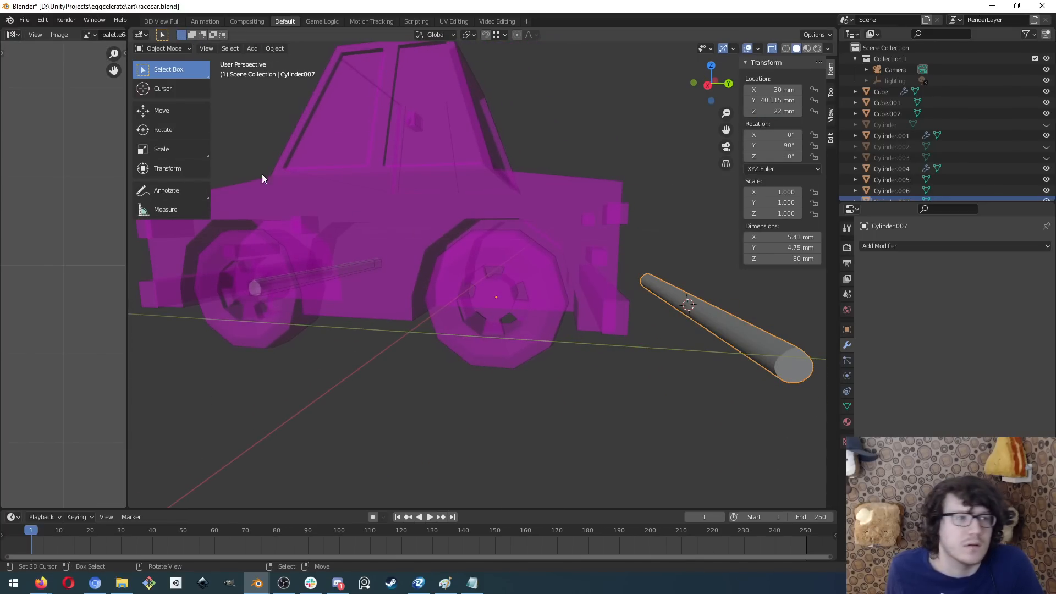
{"action": "left_click", "coordinate": [284, 50]}
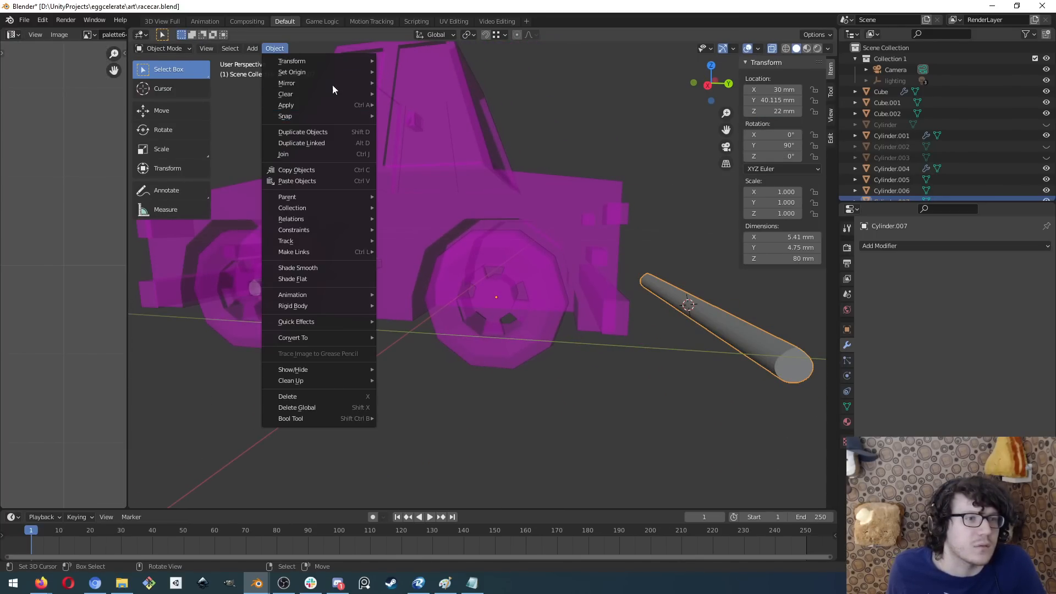
{"action": "mouse_move", "coordinate": [336, 73]}
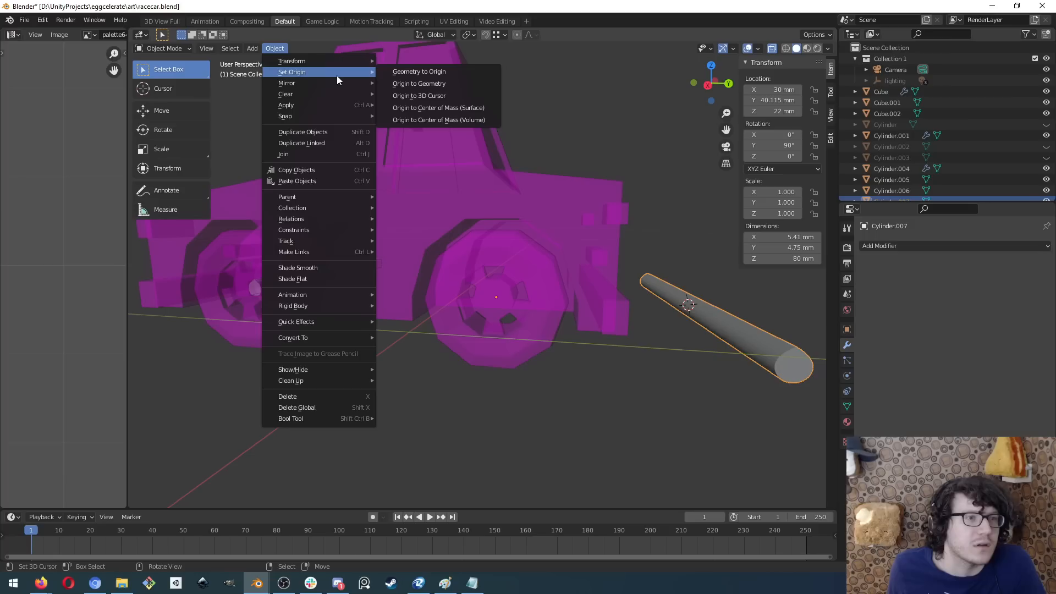
{"action": "left_click", "coordinate": [458, 97]}
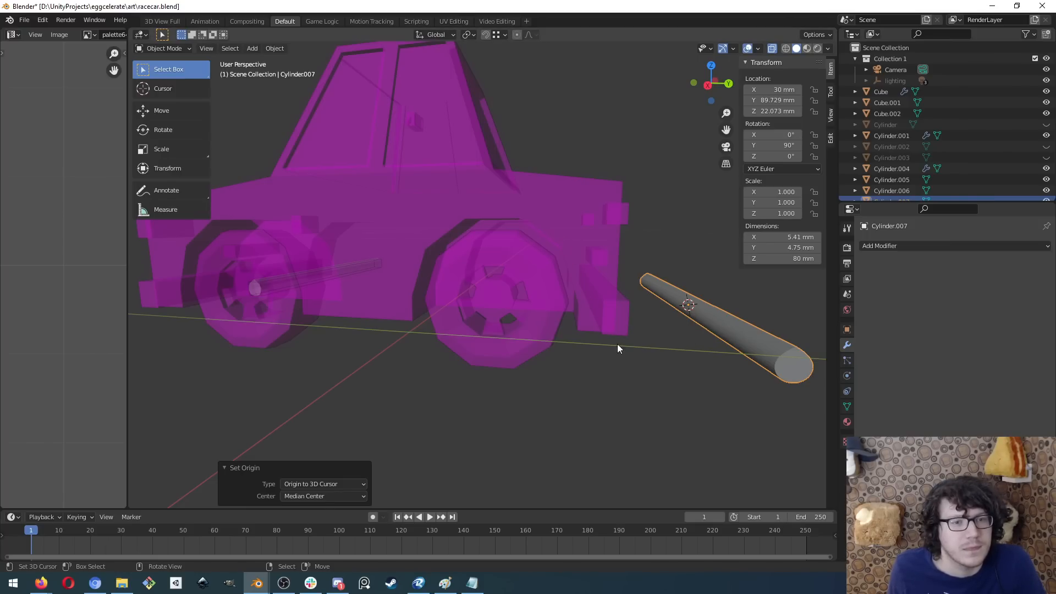
- Snap the 3D cursor to the rear wheel's origin and snap the rear rod to the cursor
{"action": "left_click", "coordinate": [531, 325]}
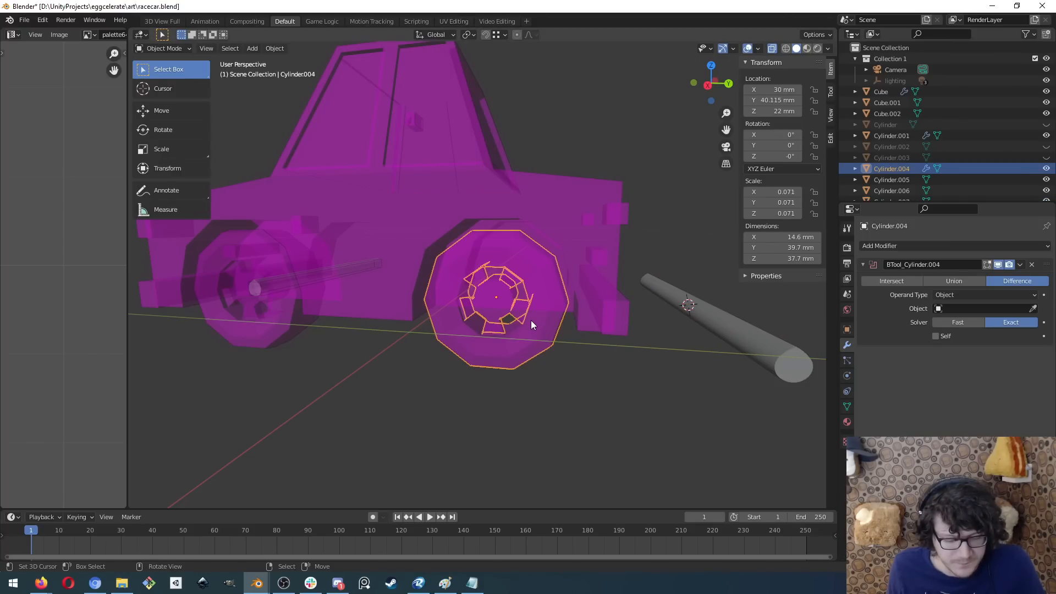
{"action": "key", "text": "shift+s"}
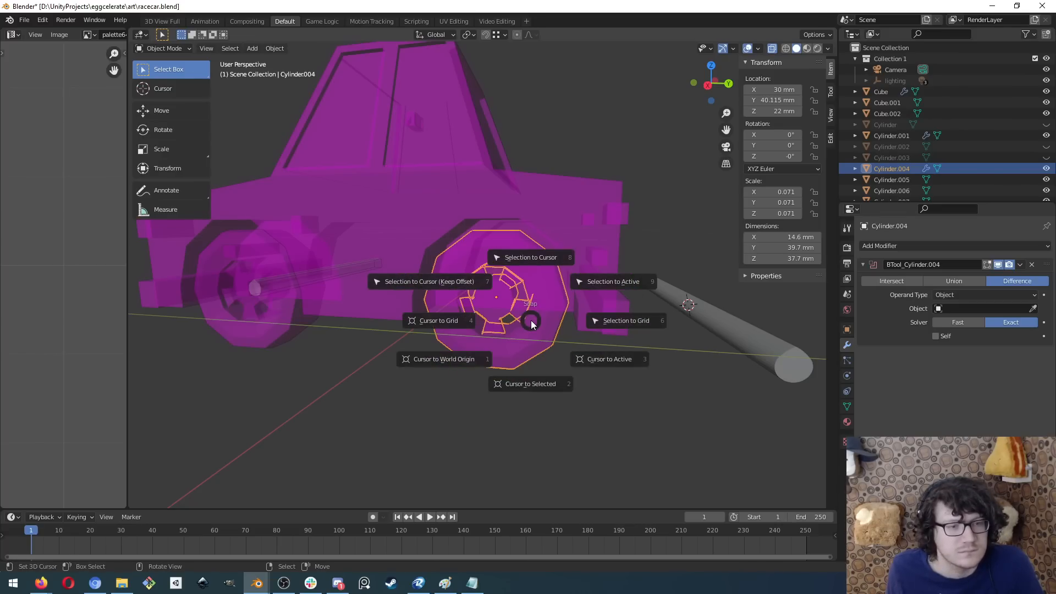
{"action": "left_click", "coordinate": [529, 384]}
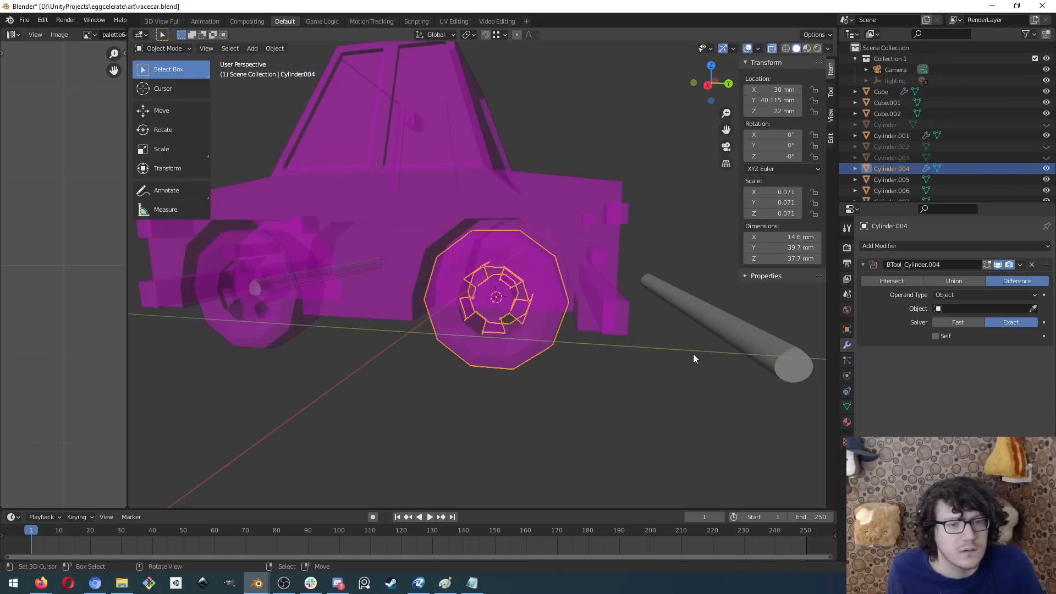
{"action": "left_click", "coordinate": [770, 350]}
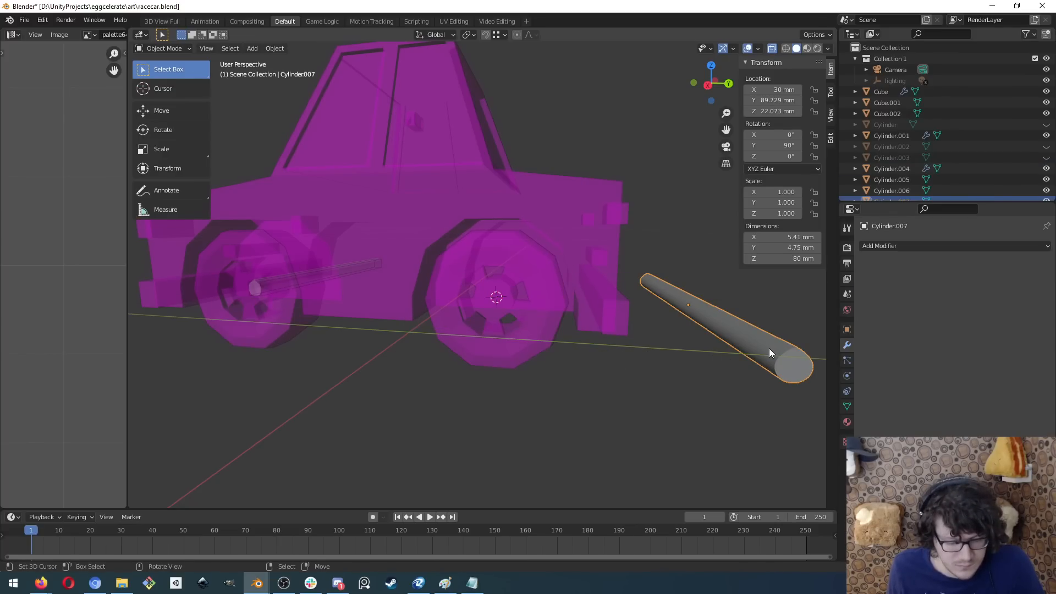
{"action": "key", "text": "shift+s"}
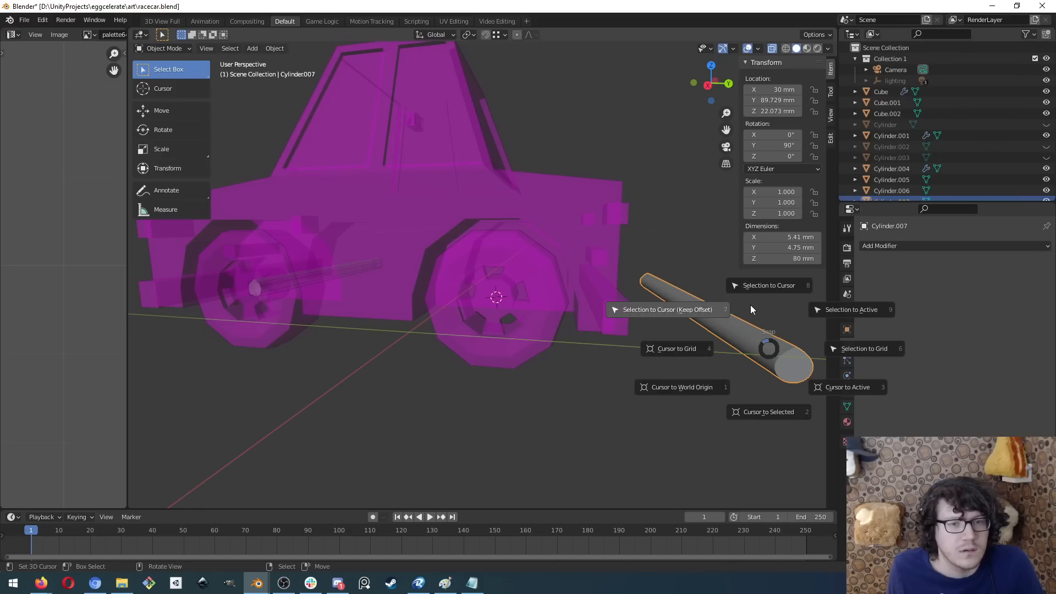
{"action": "left_click", "coordinate": [753, 286]}
- Move the rear rod about -40.57 mm along the global X axis so it extends from the wheel across the car
{"action": "middle_click_drag", "start_coordinate": [754, 286], "coordinate": [542, 282]}
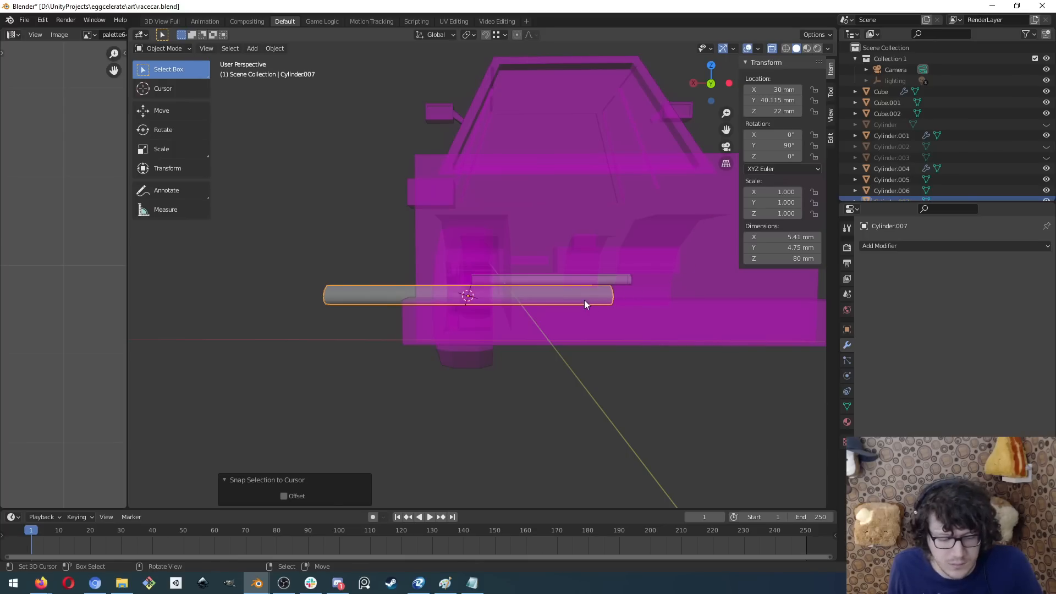
{"action": "key", "text": "g"}
{"action": "key", "text": "x"}
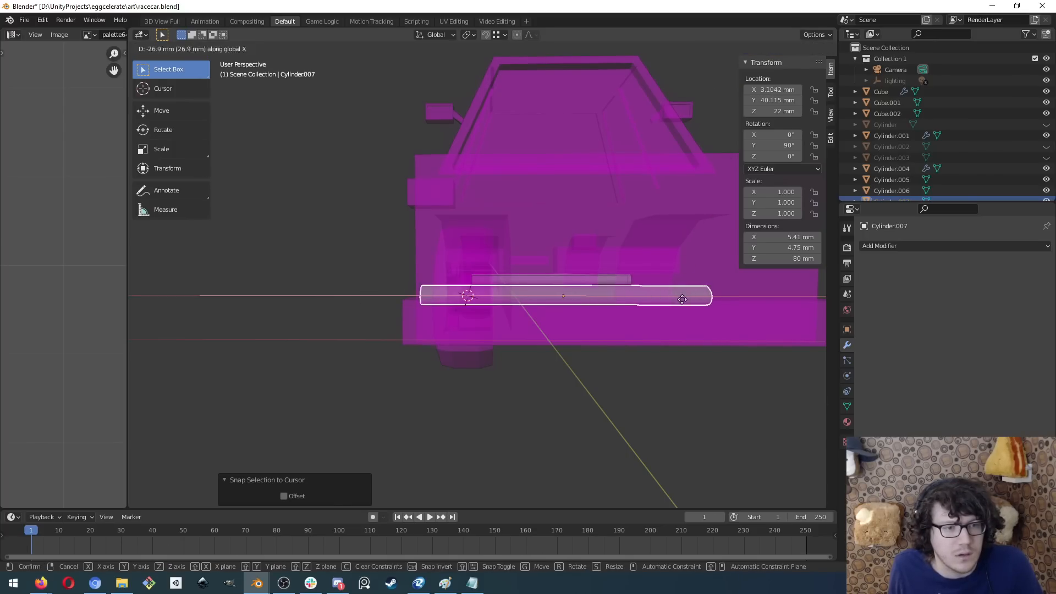
{"action": "left_click", "coordinate": [725, 305]}
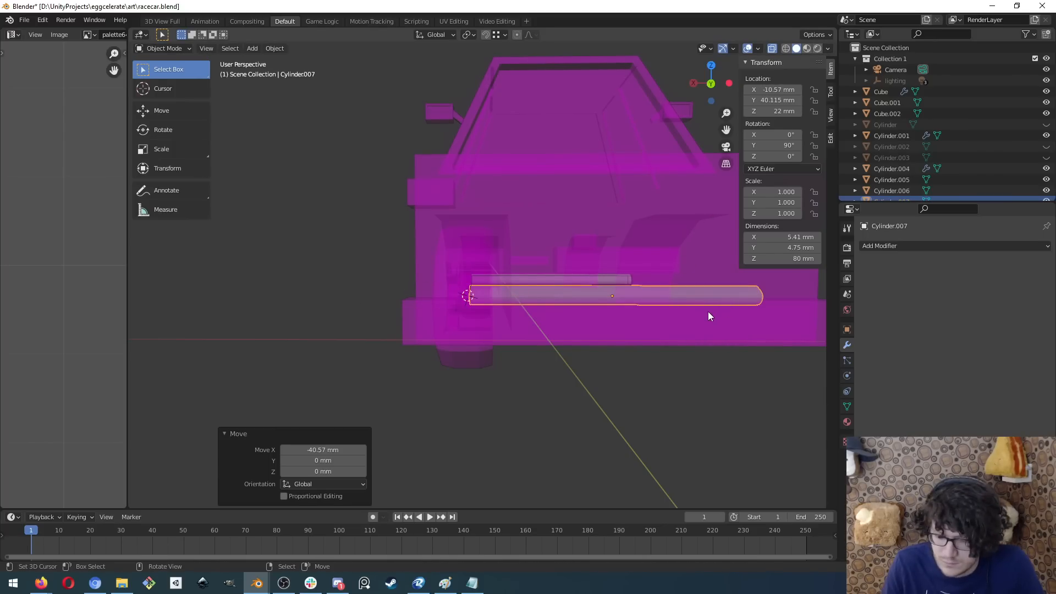
- In front view, shift the rear rod about 7.81 mm along the global X axis through the rear wheel
{"action": "key", "text": "KP_1"}
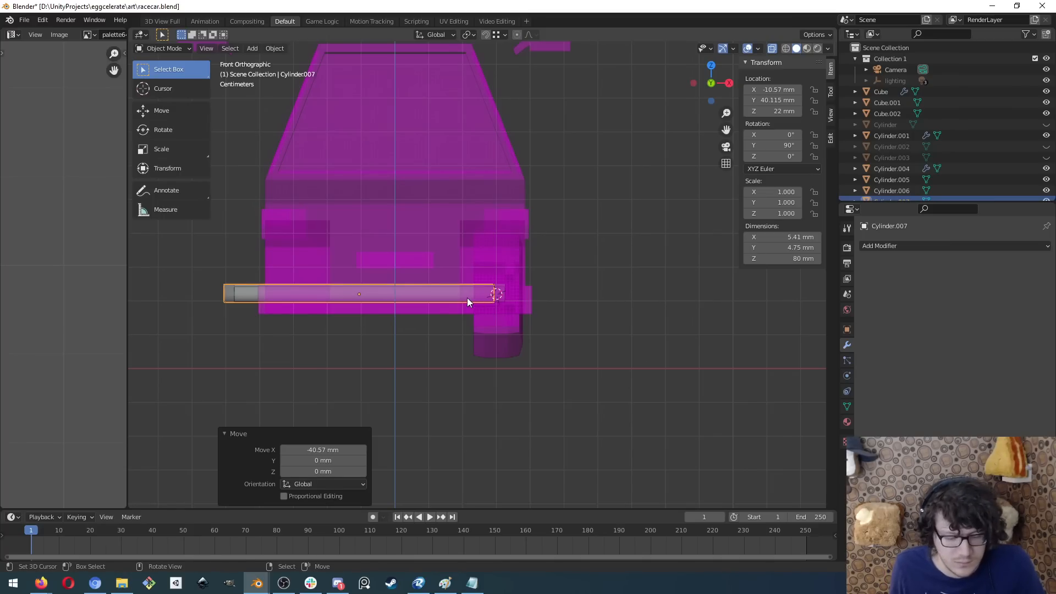
{"action": "key", "text": "g"}
{"action": "key", "text": "x"}
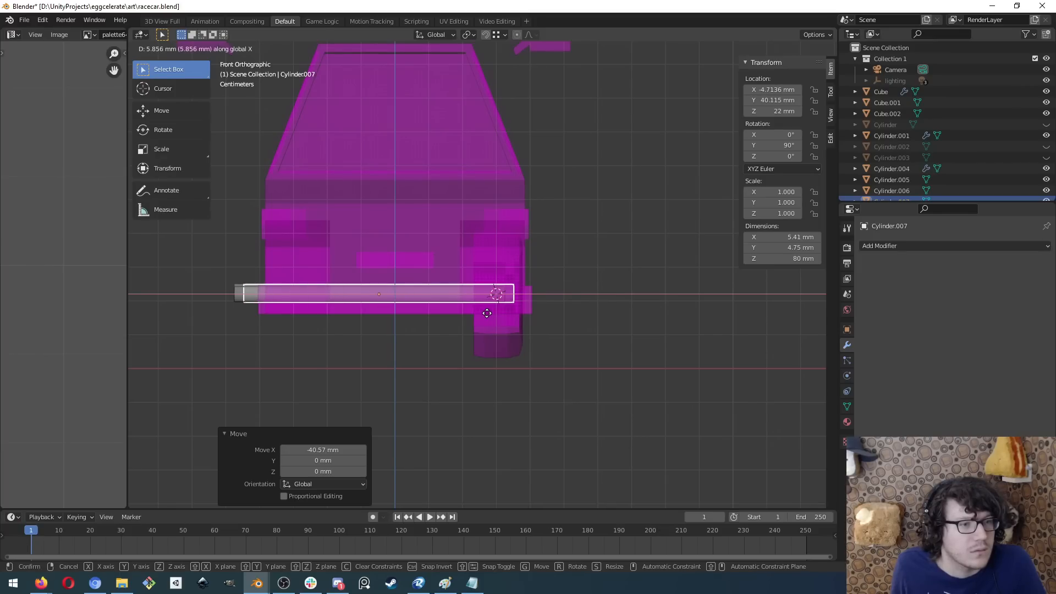
{"action": "left_click", "coordinate": [494, 314]}
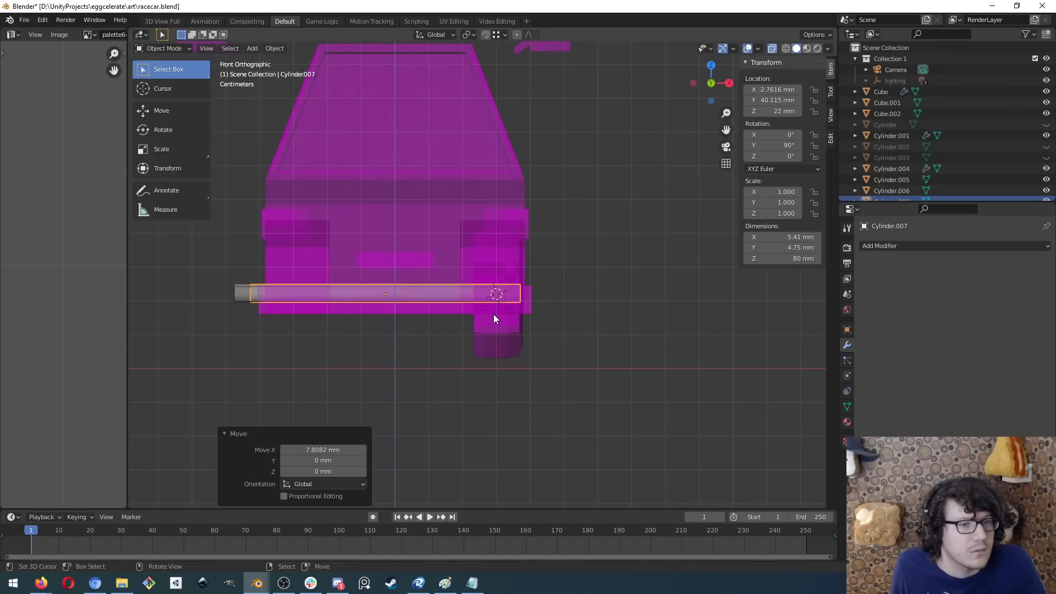
{"action": "middle_click_drag", "start_coordinate": [493, 315], "coordinate": [614, 362]}
{"action": "scroll", "coordinate": [393, 357], "scroll_direction": "down", "scroll_amount": 5}
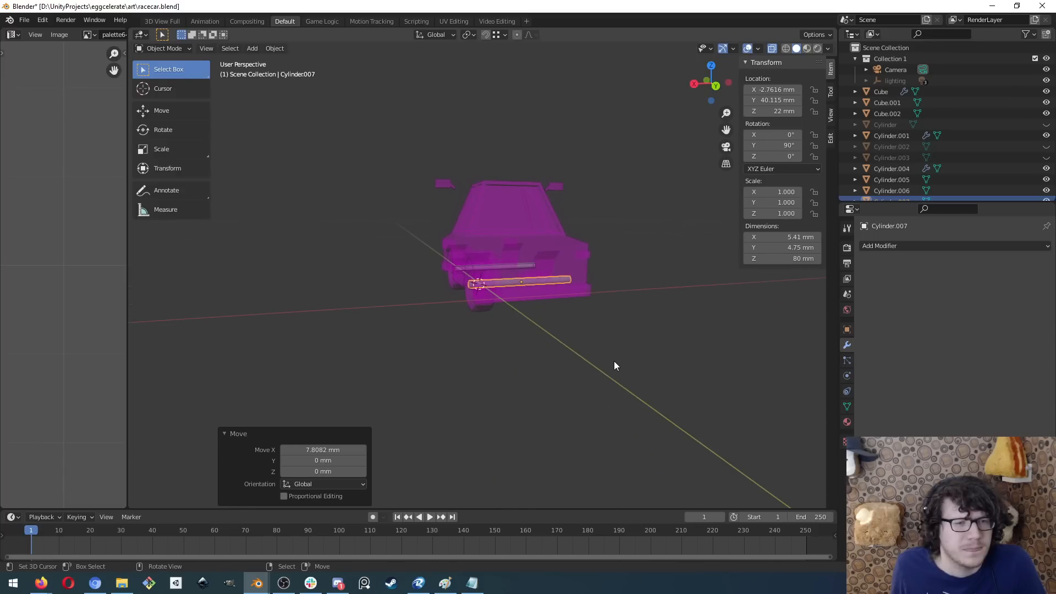
{"action": "scroll", "coordinate": [508, 313], "scroll_direction": "up", "scroll_amount": 6}
{"action": "middle_click_drag", "start_coordinate": [385, 280], "coordinate": [488, 283]}
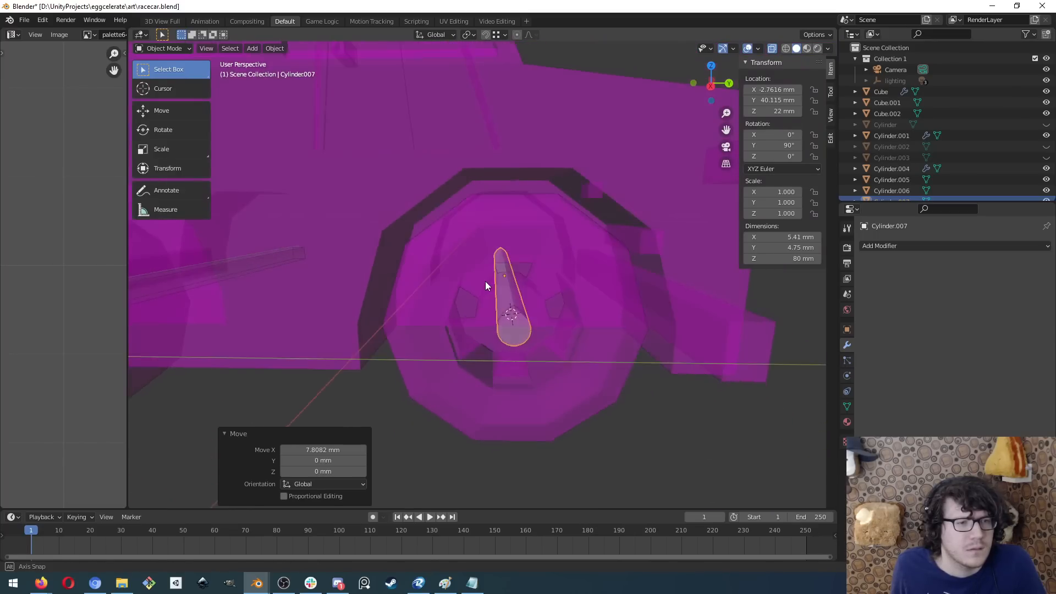
{"action": "middle_click_drag", "start_coordinate": [306, 330], "coordinate": [552, 275]}
- Temporarily hide the rear wheel (Cylinder.004) and Cylinder.005 to inspect the rod, and show both again
{"action": "left_click", "coordinate": [539, 255]}
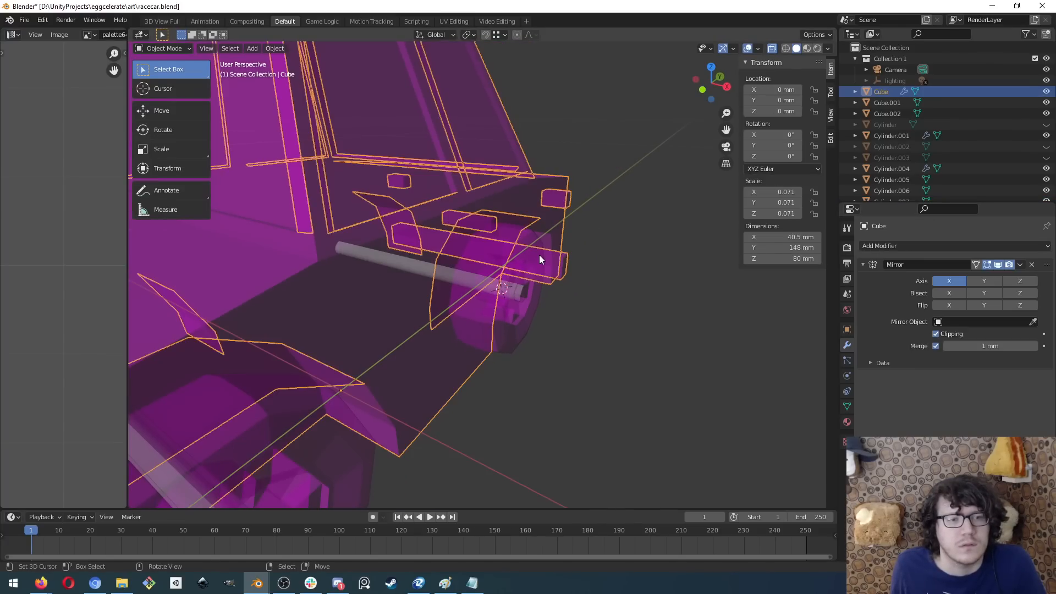
{"action": "left_click", "coordinate": [534, 324]}
{"action": "scroll", "coordinate": [883, 171], "scroll_direction": "down", "scroll_amount": 1}
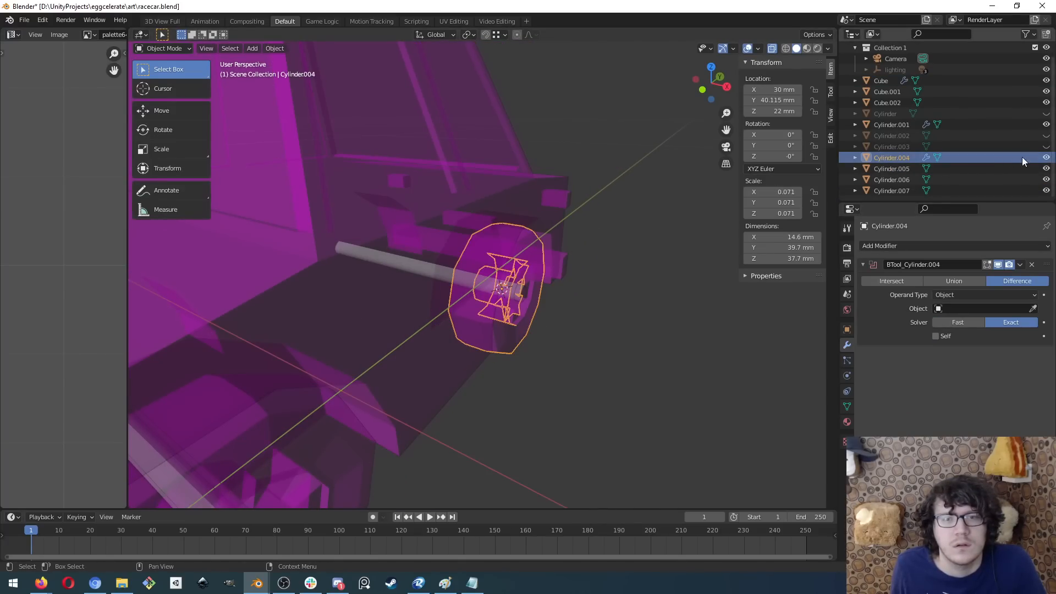
{"action": "left_click", "coordinate": [1046, 158]}
{"action": "left_click", "coordinate": [1046, 168]}
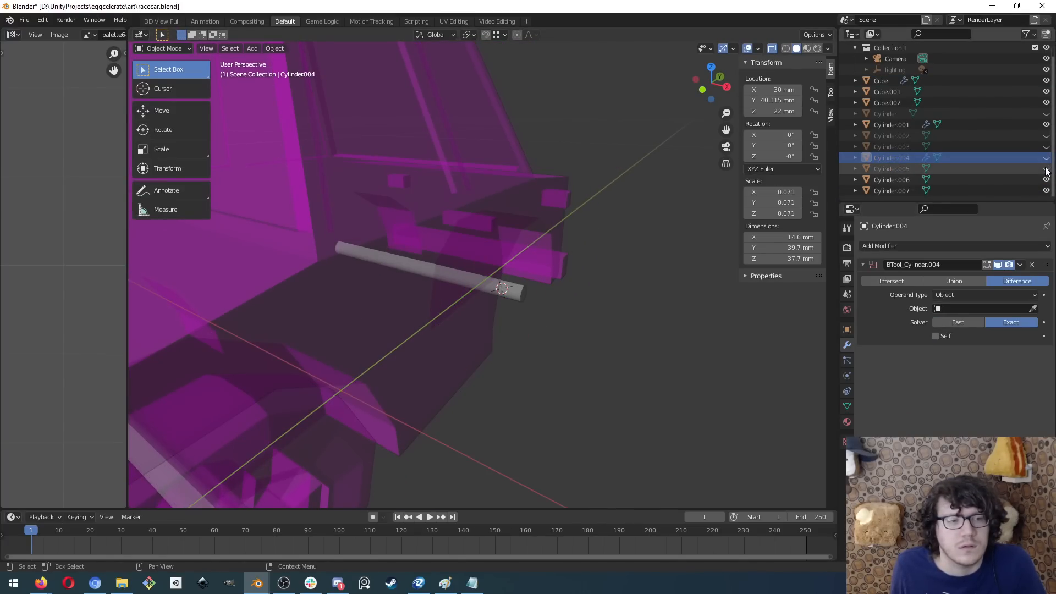
{"action": "left_click", "coordinate": [1046, 169]}
{"action": "left_click", "coordinate": [1047, 169]}
{"action": "left_click", "coordinate": [1046, 169]}
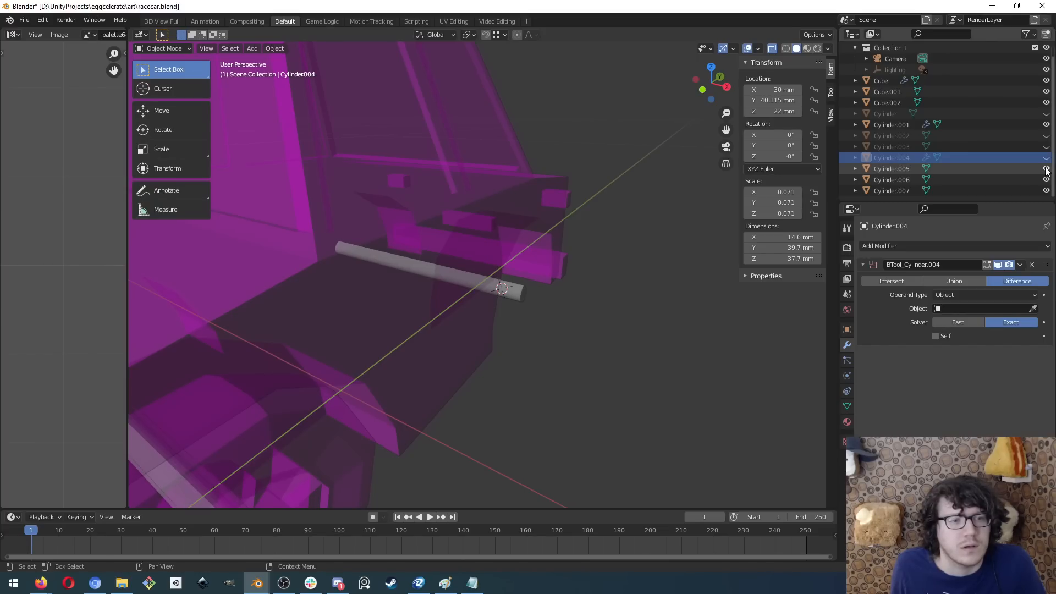
{"action": "left_click", "coordinate": [1046, 158]}
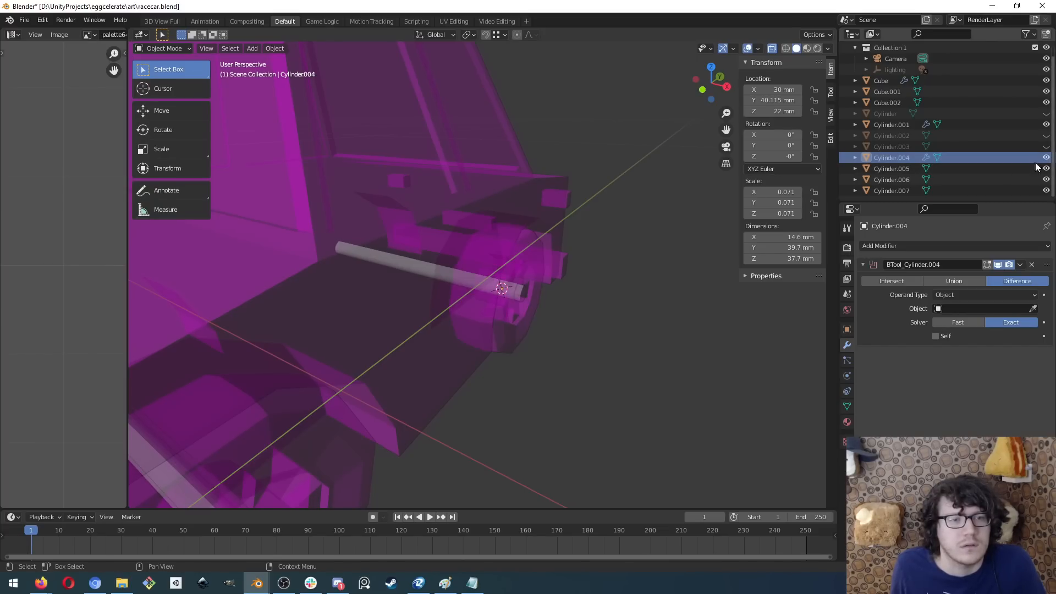
{"action": "right_click", "coordinate": [530, 259]}
{"action": "right_click", "coordinate": [533, 313]}
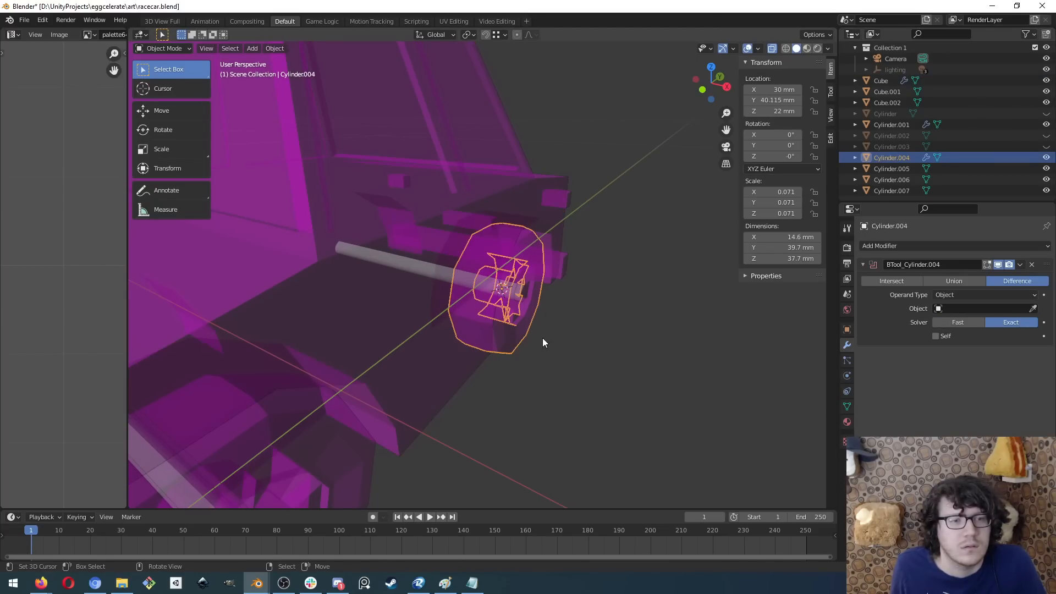
- Select the car body and turn off X-ray shading in the viewport
{"action": "middle_click_drag", "start_coordinate": [590, 353], "coordinate": [522, 327]}
{"action": "left_click", "coordinate": [488, 260]}
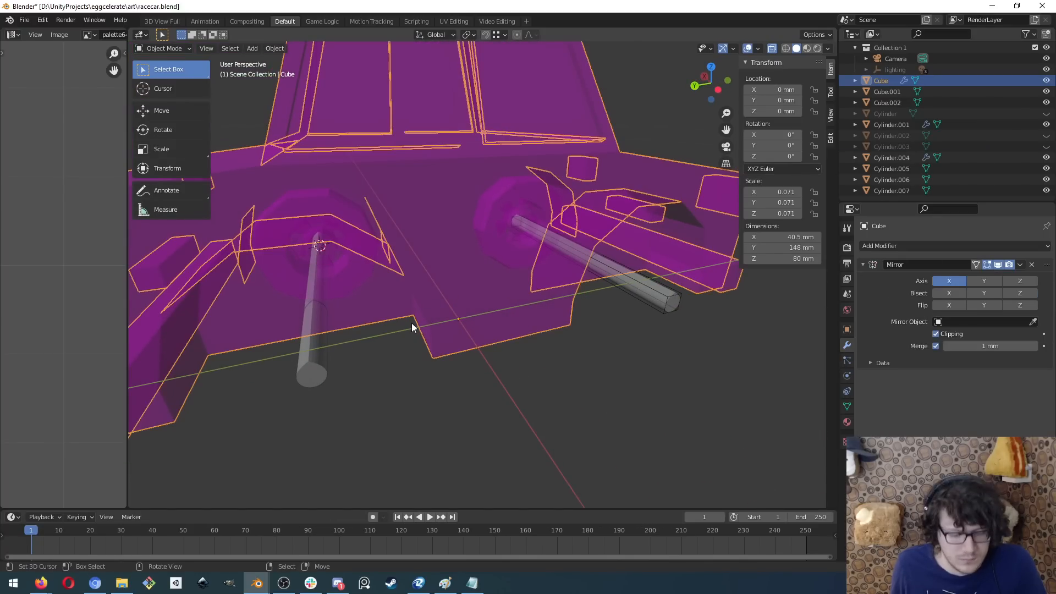
{"action": "key", "text": "alt+z"}
- Try a Boolean difference that subtracts the car body from the rear rod, and undo it
{"action": "right_click", "coordinate": [338, 281]}
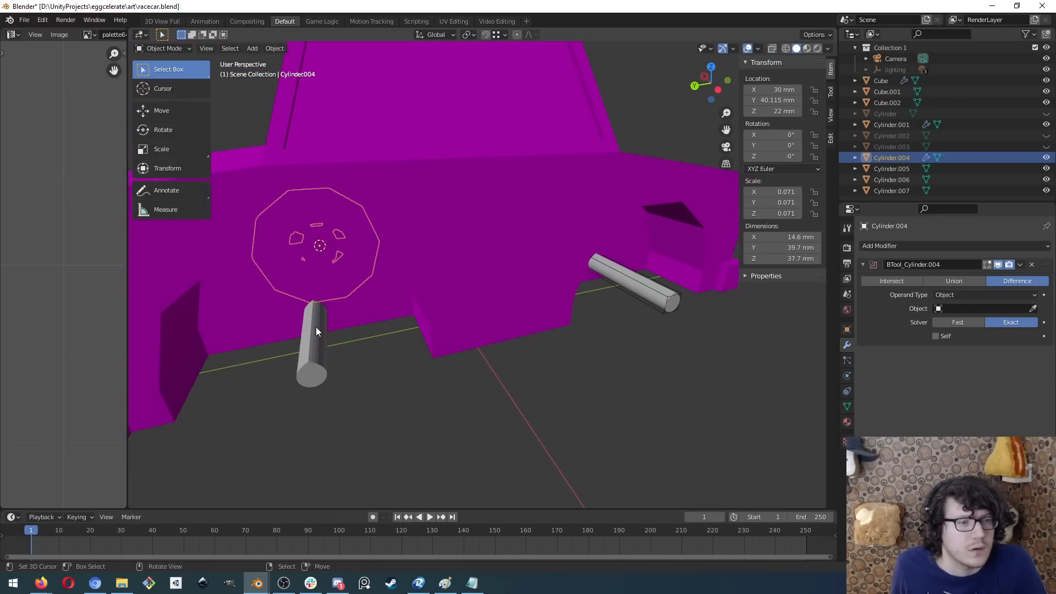
{"action": "right_click", "coordinate": [430, 258]}
{"action": "left_click", "coordinate": [319, 352], "text": "shift"}
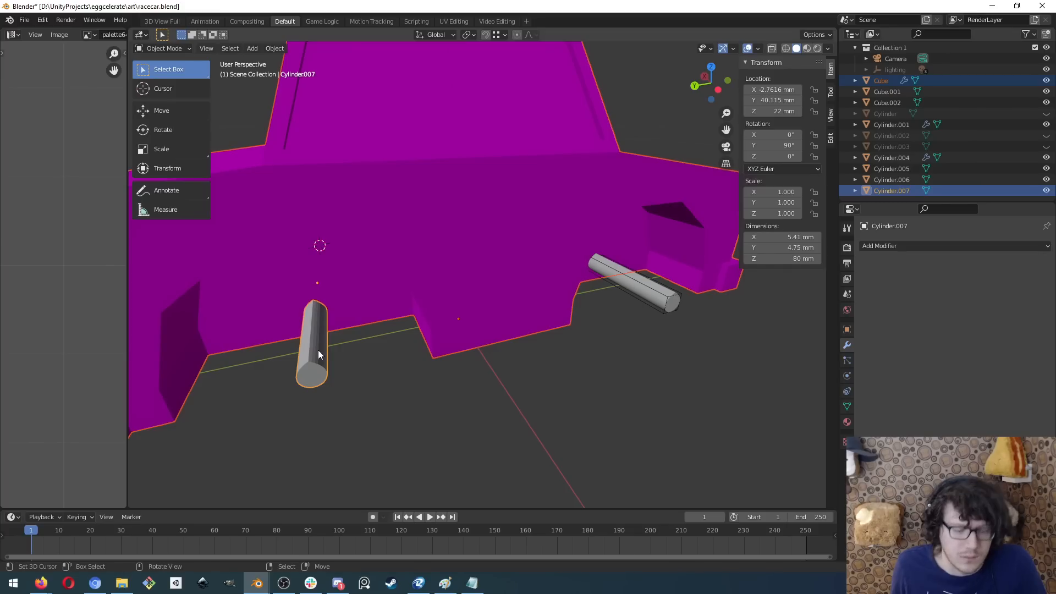
{"action": "key", "text": "ctrl+KP_Subtract"}
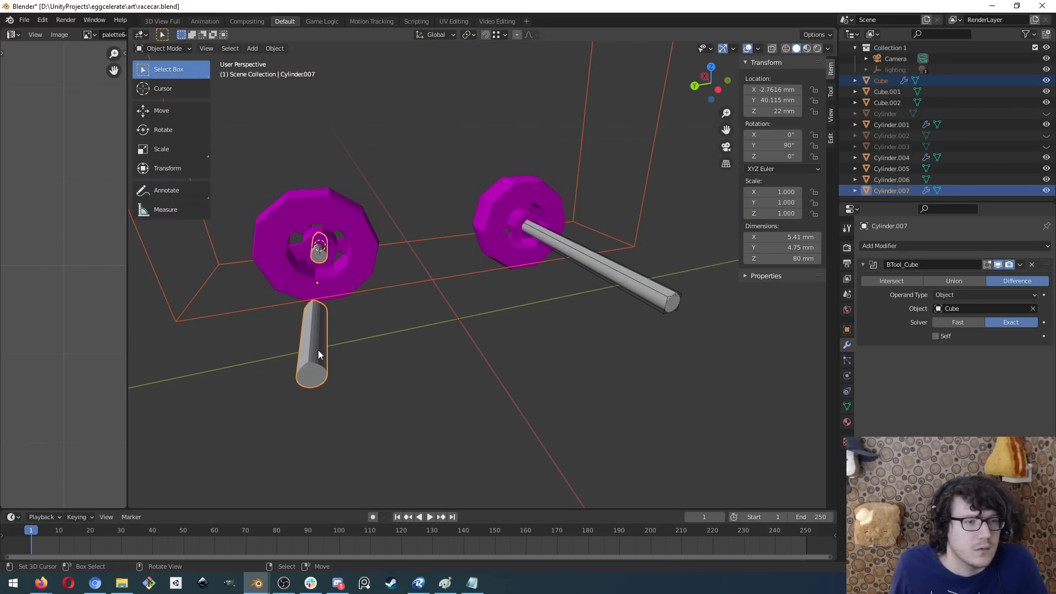
{"action": "key", "text": "ctrl+z"}
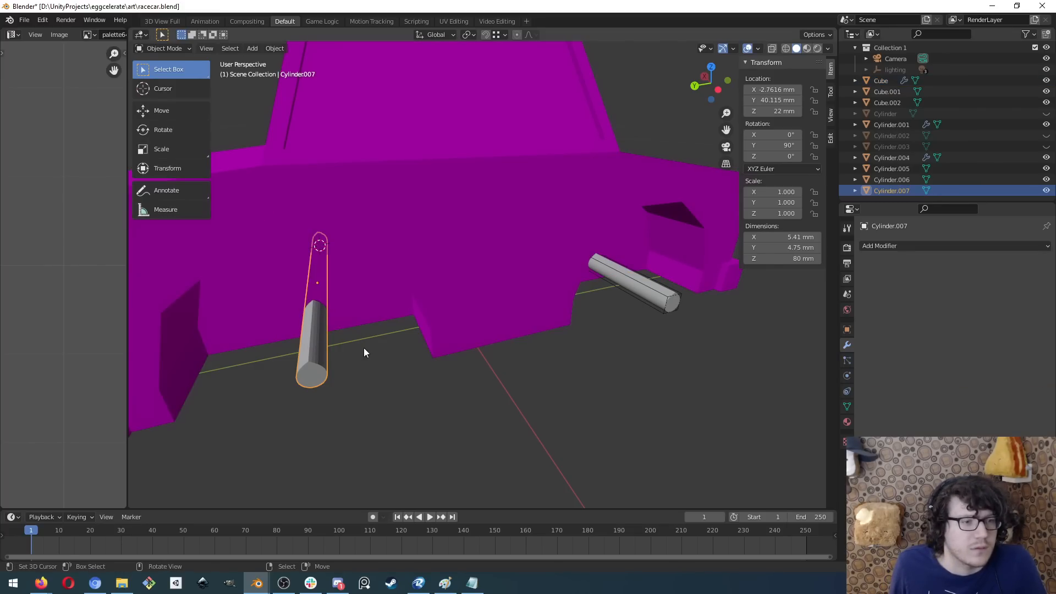
- Subtract the rear rod and the front rod from the car body with Boolean difference modifiers
{"action": "key", "text": "ctrl+KP_Subtract"}
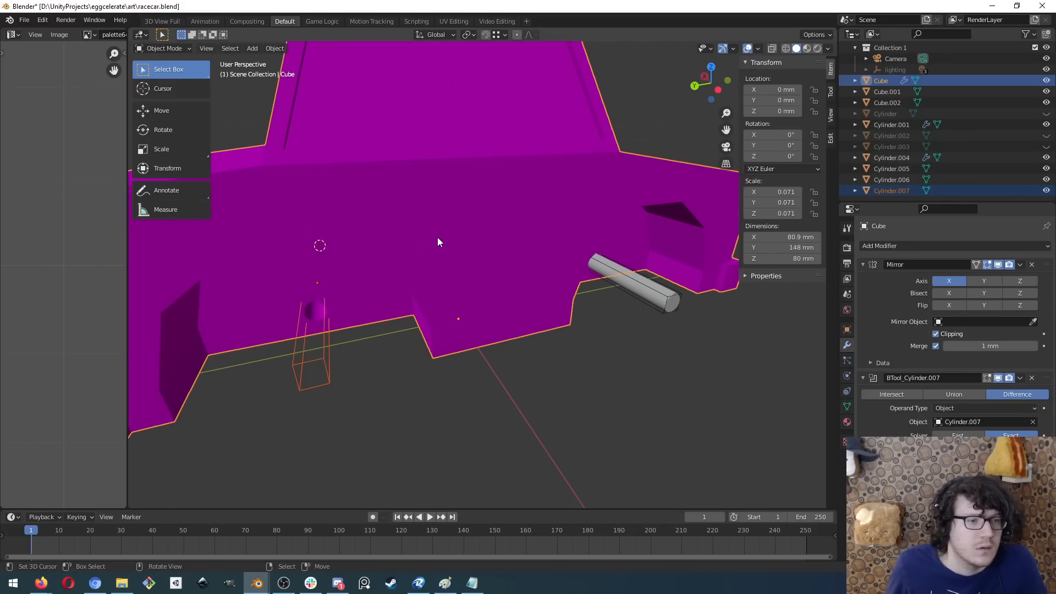
{"action": "middle_click_drag", "start_coordinate": [442, 302], "coordinate": [622, 354]}
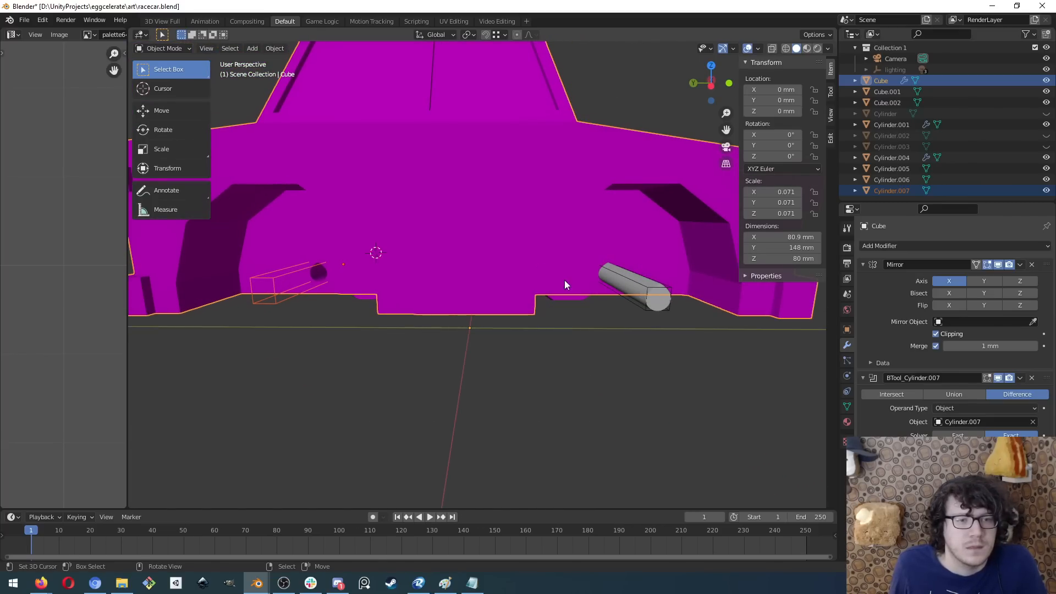
{"action": "left_click", "coordinate": [650, 296]}
{"action": "left_click", "coordinate": [513, 251], "text": "shift"}
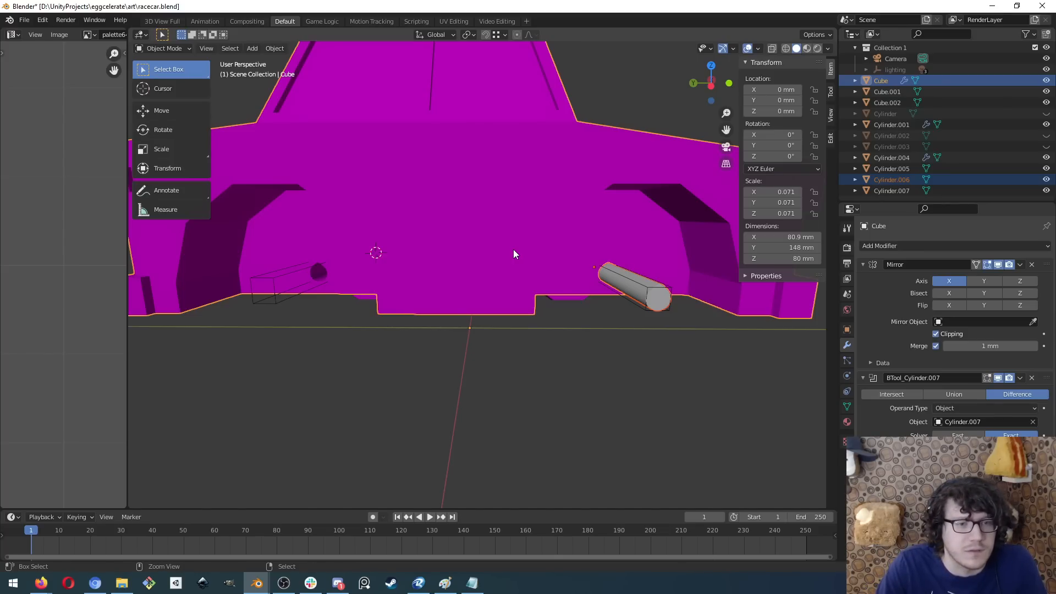
{"action": "key", "text": "ctrl+KP_Subtract"}
- Move the front wheel away along Y to -128.2 mm and inspect the axle hole behind it
{"action": "middle_click_drag", "start_coordinate": [595, 358], "coordinate": [569, 345]}
{"action": "middle_click_drag", "start_coordinate": [643, 334], "coordinate": [425, 339]}
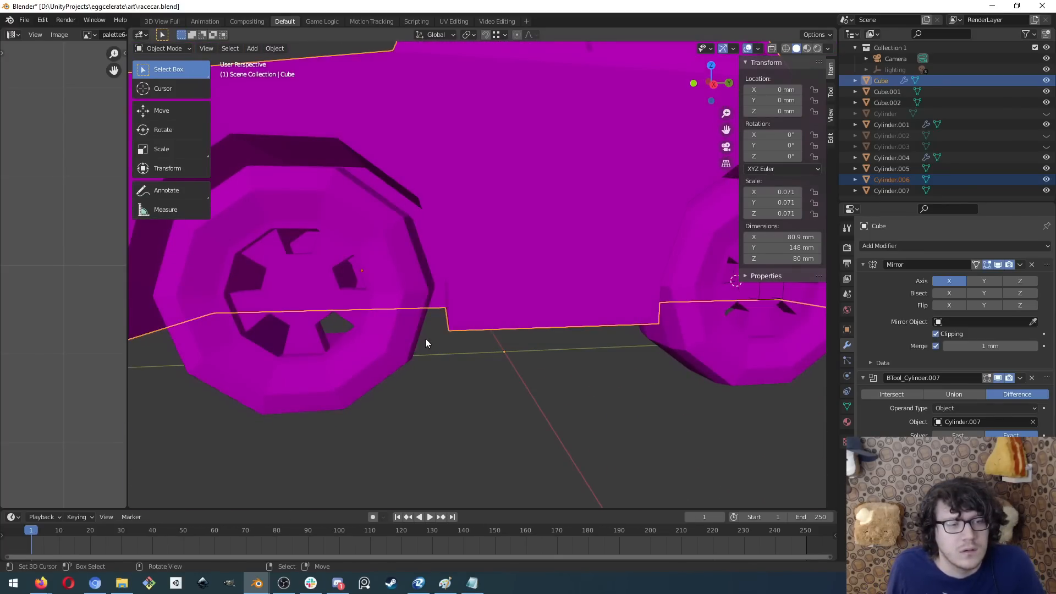
{"action": "left_click", "coordinate": [402, 312]}
{"action": "scroll", "coordinate": [401, 312], "scroll_direction": "down", "scroll_amount": 8}
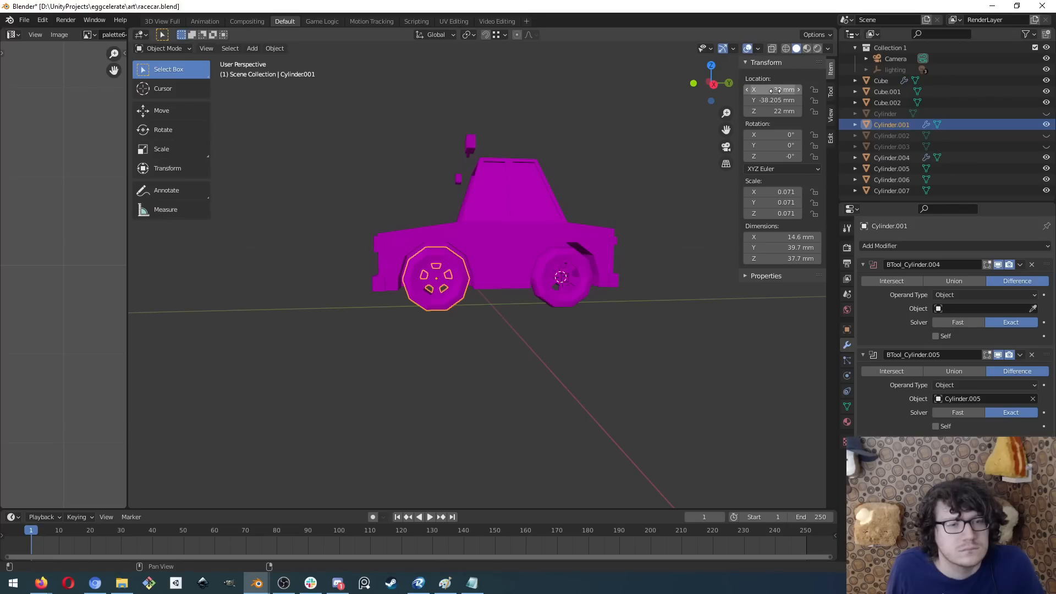
{"action": "left_click_drag", "start_coordinate": [775, 100], "coordinate": [727, 100]}
{"action": "scroll", "coordinate": [474, 260], "scroll_direction": "up", "scroll_amount": 6}
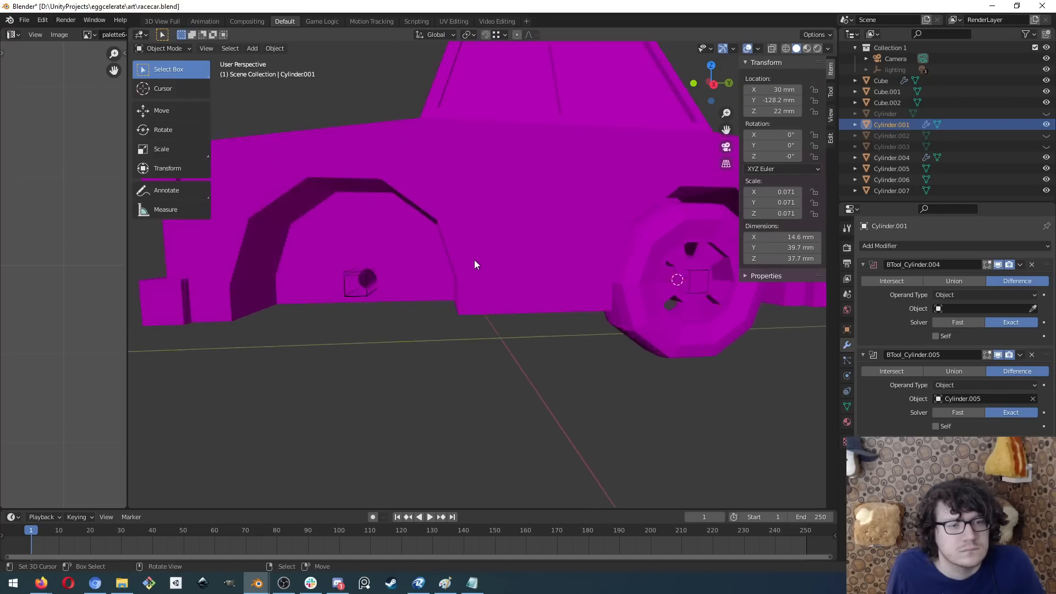
{"action": "mouse_move", "coordinate": [351, 257]}
{"action": "middle_mouse_down"}
{"action": "mouse_move", "coordinate": [342, 244]}
{"action": "mouse_move", "coordinate": [360, 252]}
{"action": "middle_mouse_up"}
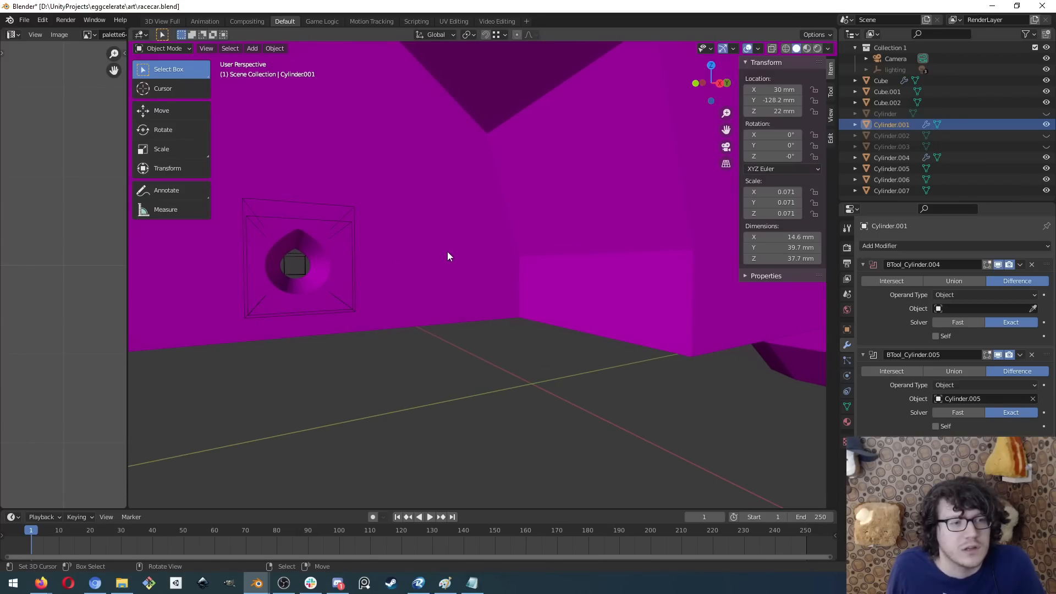
{"action": "scroll", "coordinate": [460, 245], "scroll_direction": "down", "scroll_amount": 6}
{"action": "middle_click_drag", "start_coordinate": [459, 245], "coordinate": [435, 263]}
- Move the rear wheel away along Y to 160.11 mm and inspect the rear axle hole
{"action": "left_click", "coordinate": [541, 306]}
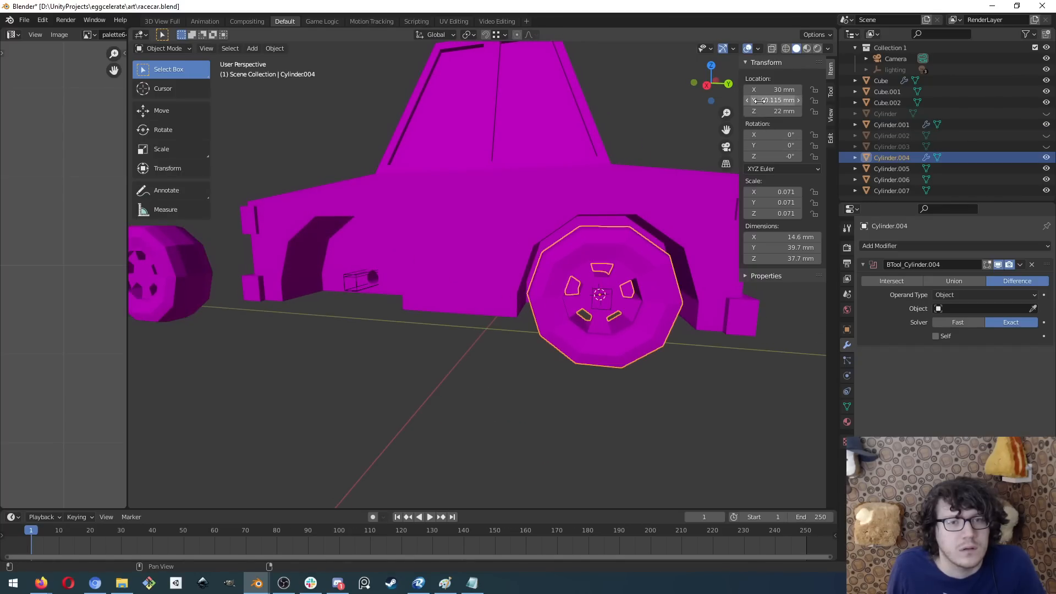
{"action": "left_click_drag", "start_coordinate": [762, 101], "coordinate": [770, 101]}
{"action": "middle_click_drag", "start_coordinate": [675, 253], "coordinate": [569, 302]}
{"action": "scroll", "coordinate": [628, 296], "scroll_direction": "up", "scroll_amount": 5}
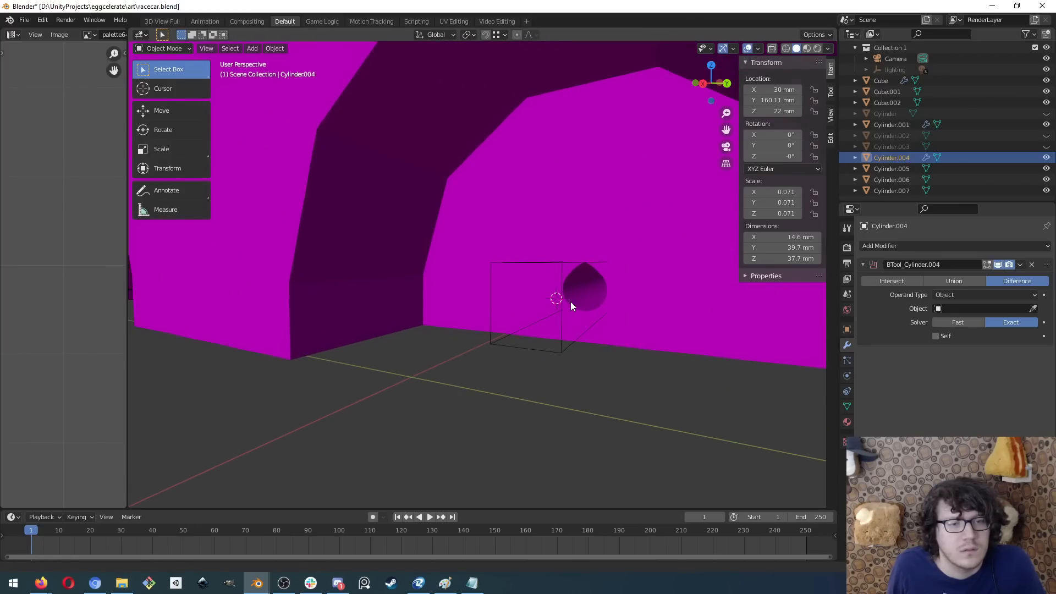
- Undo the accidental move of the car body and the temporary moves of both wheels
{"action": "left_click", "coordinate": [570, 302]}
{"action": "key", "text": "g"}
{"action": "right_click", "coordinate": [537, 396]}
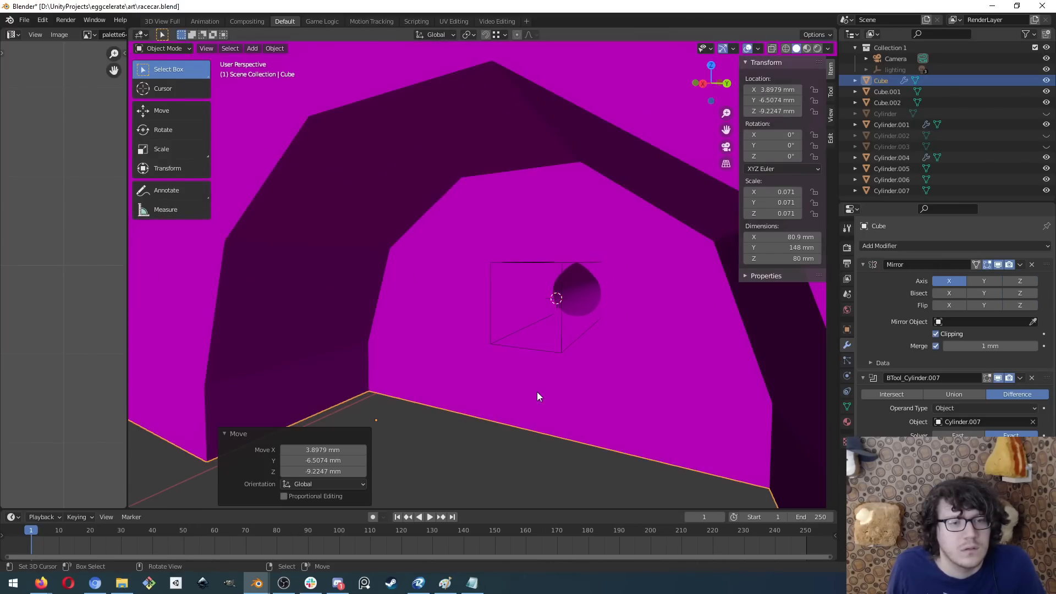
{"action": "scroll", "coordinate": [394, 358], "scroll_direction": "down", "scroll_amount": 5}
{"action": "key", "text": "ctrl+z"}
{"action": "key", "text": "ctrl+z"}
{"action": "key", "text": "ctrl+z"}
{"action": "key", "text": "ctrl+z"}
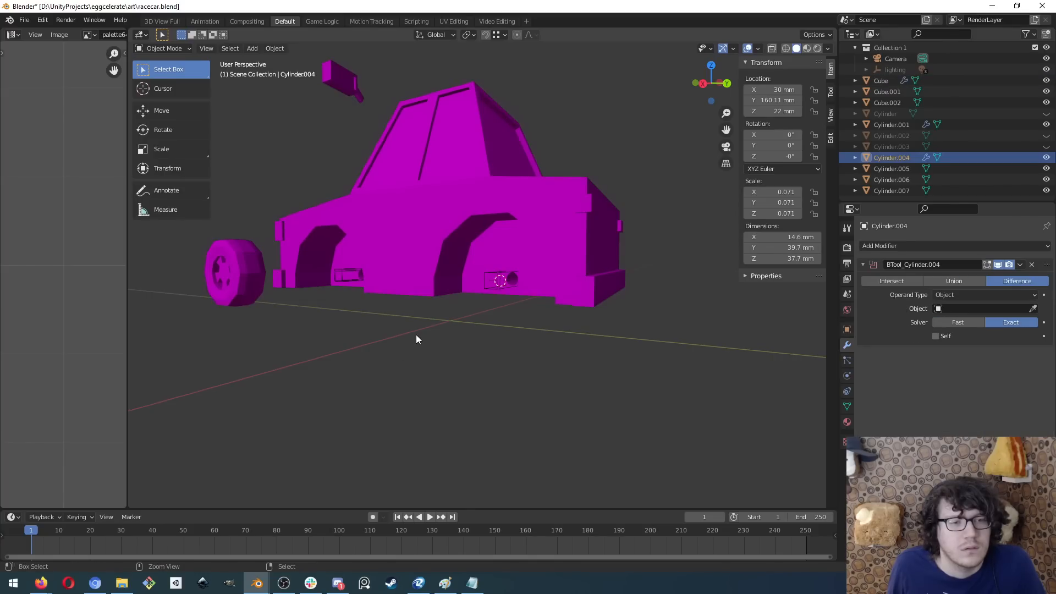
- Save the changes to racecar.blend
{"action": "middle_click_drag", "start_coordinate": [366, 265], "coordinate": [665, 264]}
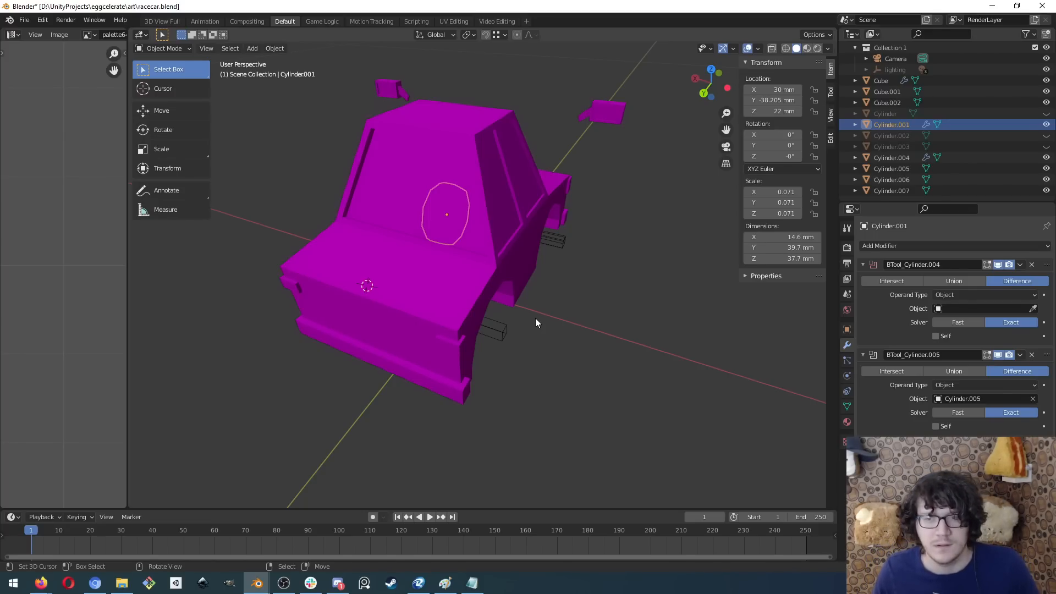
{"action": "left_click", "coordinate": [24, 20]}
{"action": "left_click", "coordinate": [46, 93]}
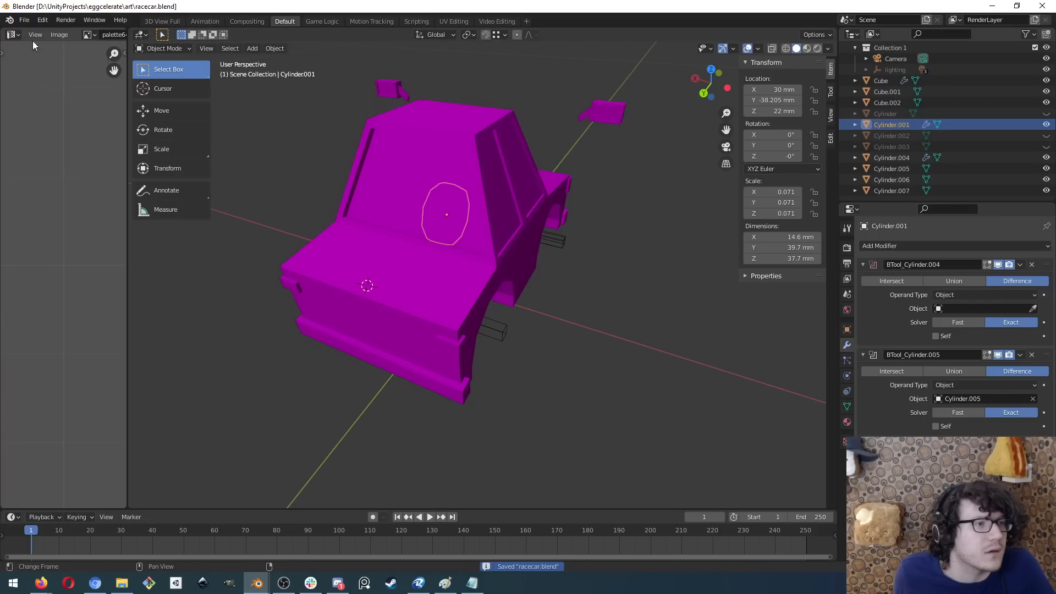
- Export only the car body as STL with modifiers applied, overwriting racecar.stl, and switch to Qidi Print
{"action": "left_click", "coordinate": [22, 21]}
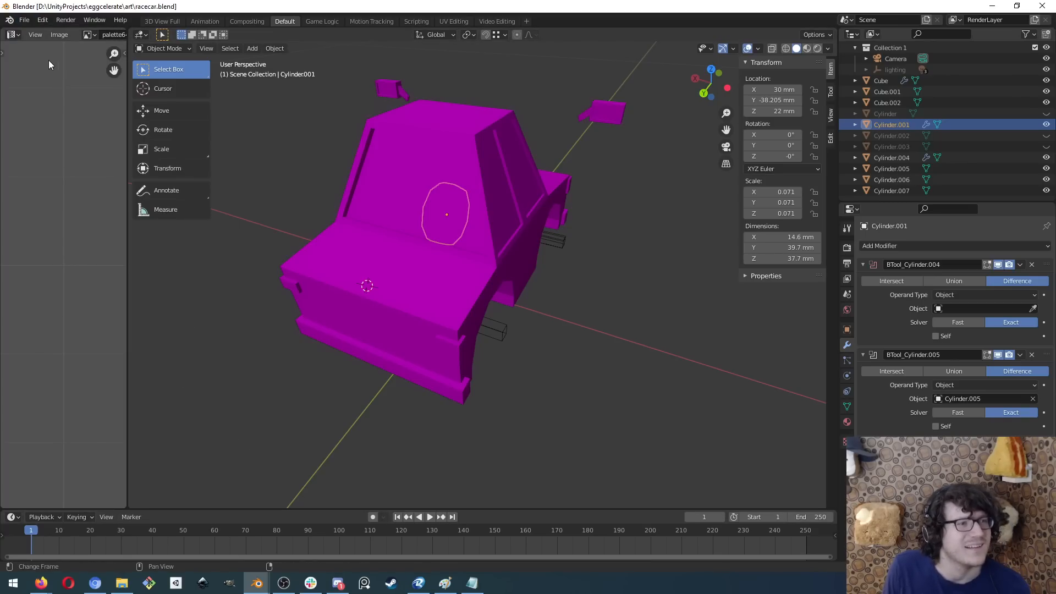
{"action": "left_click", "coordinate": [385, 298]}
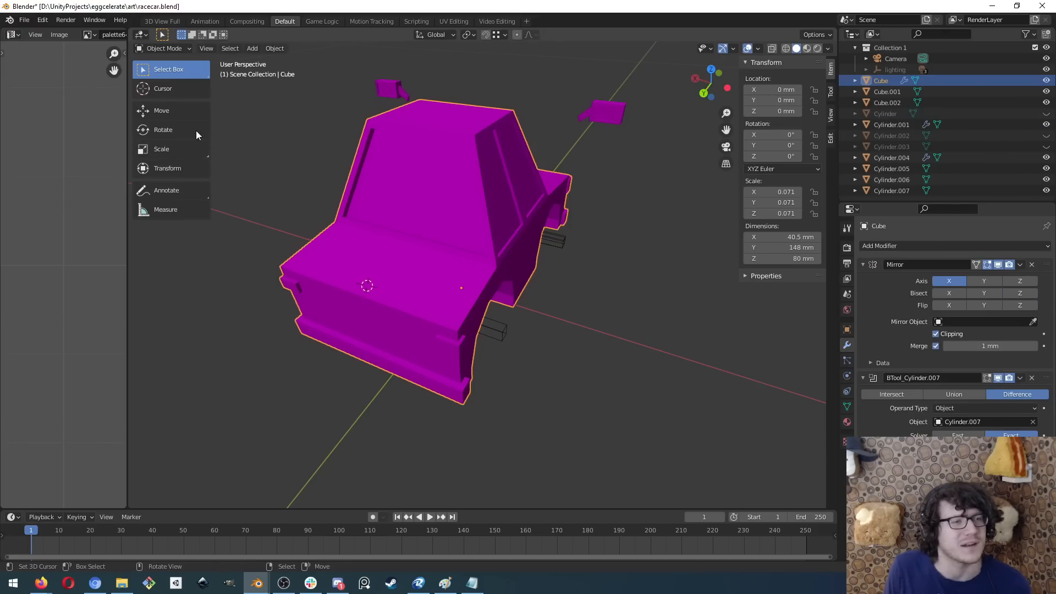
{"action": "left_click", "coordinate": [25, 21]}
{"action": "mouse_move", "coordinate": [45, 180]}
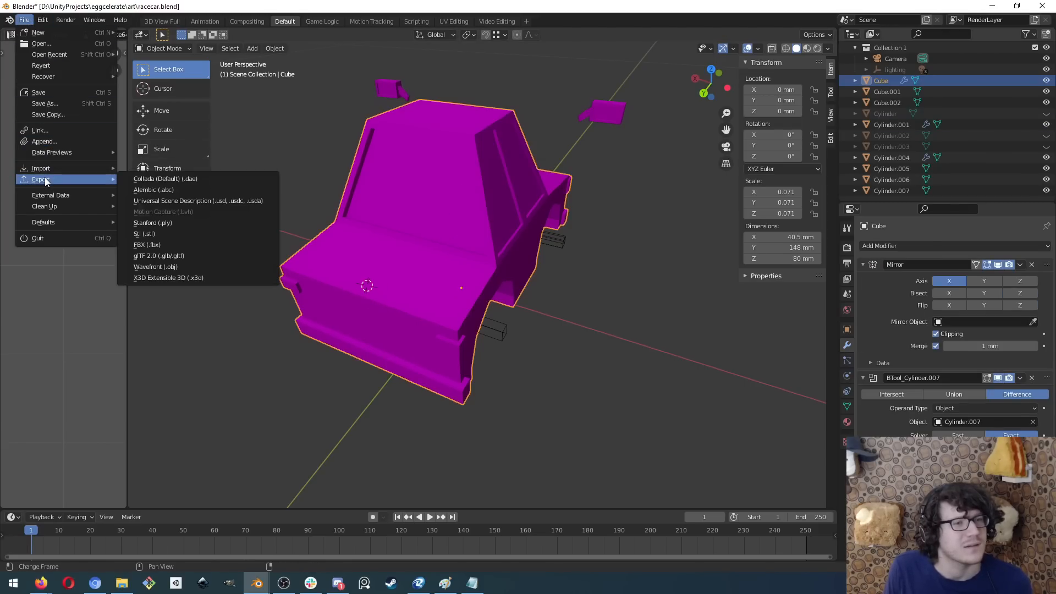
{"action": "left_click", "coordinate": [170, 237]}
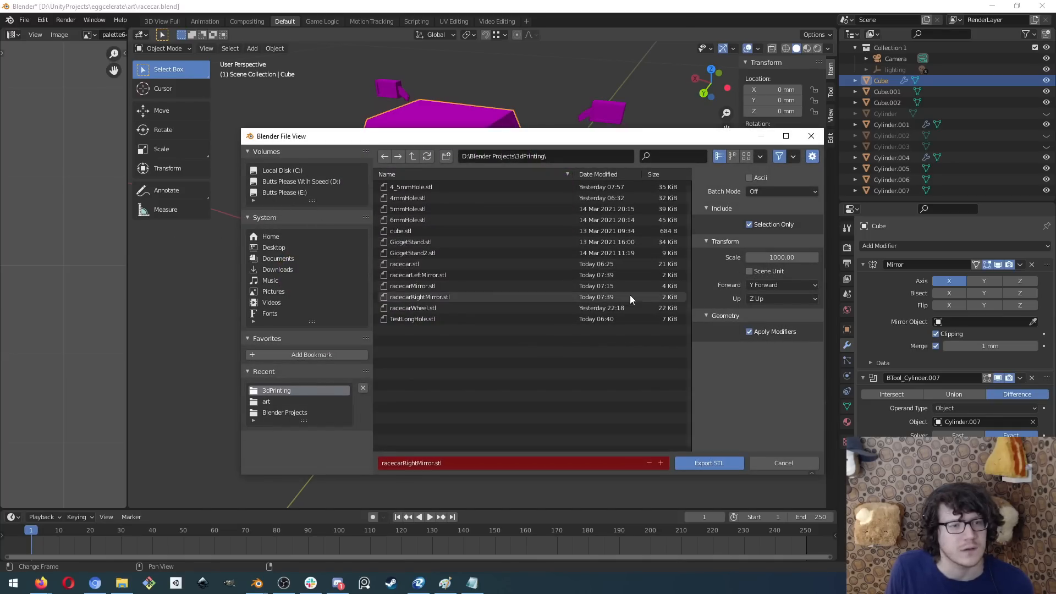
{"action": "left_click", "coordinate": [447, 264]}
{"action": "left_click", "coordinate": [706, 466]}
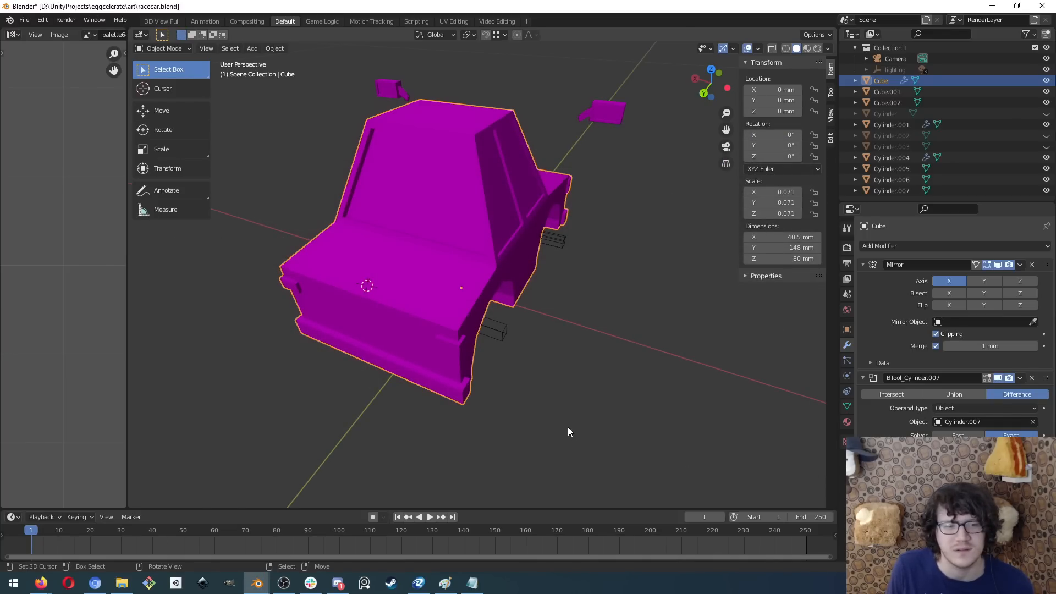
{"action": "left_click", "coordinate": [419, 585]}
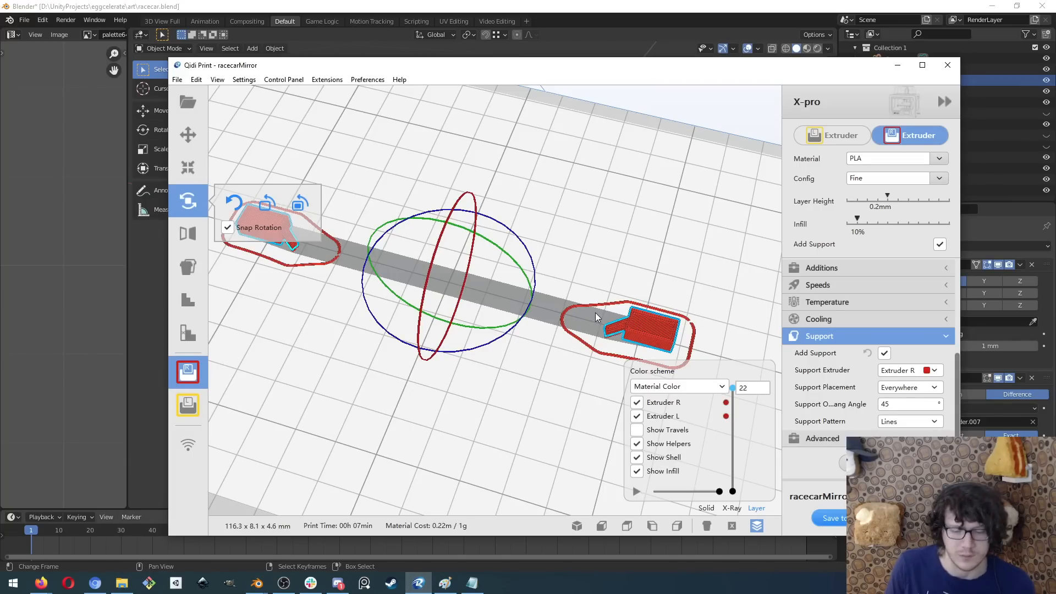
- Delete the combined mirror model from the build plate and load racecarRightMirror.stl
{"action": "key", "text": "Delete"}
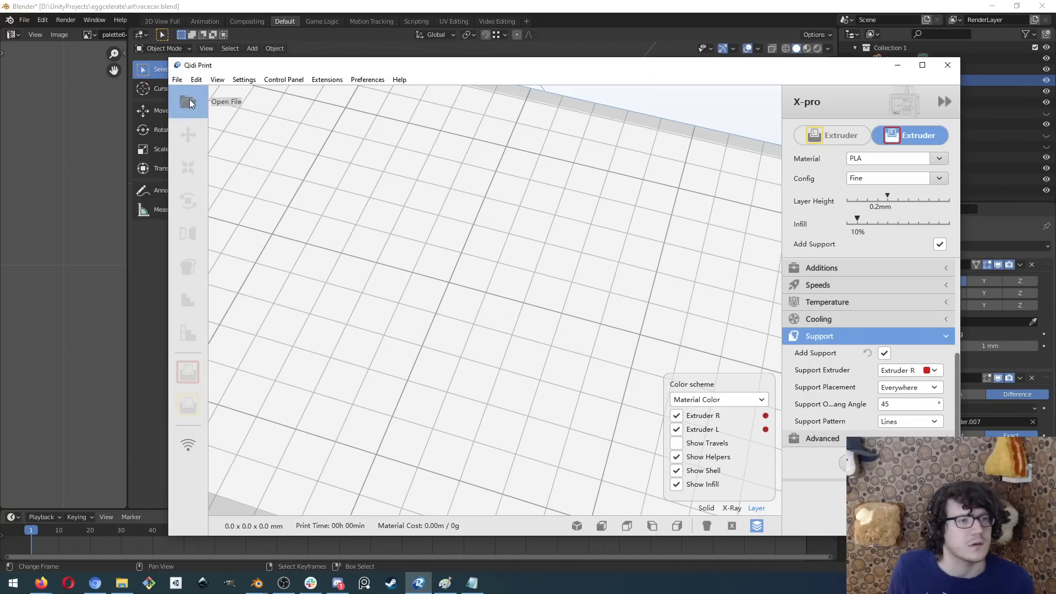
{"action": "left_click", "coordinate": [189, 100]}
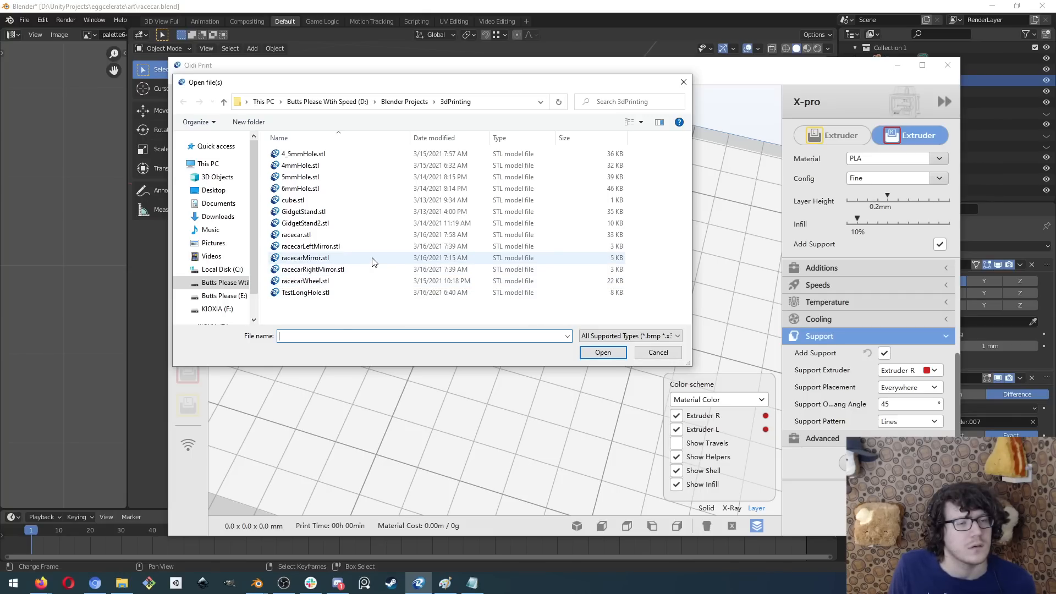
{"action": "double_click", "coordinate": [313, 269]}
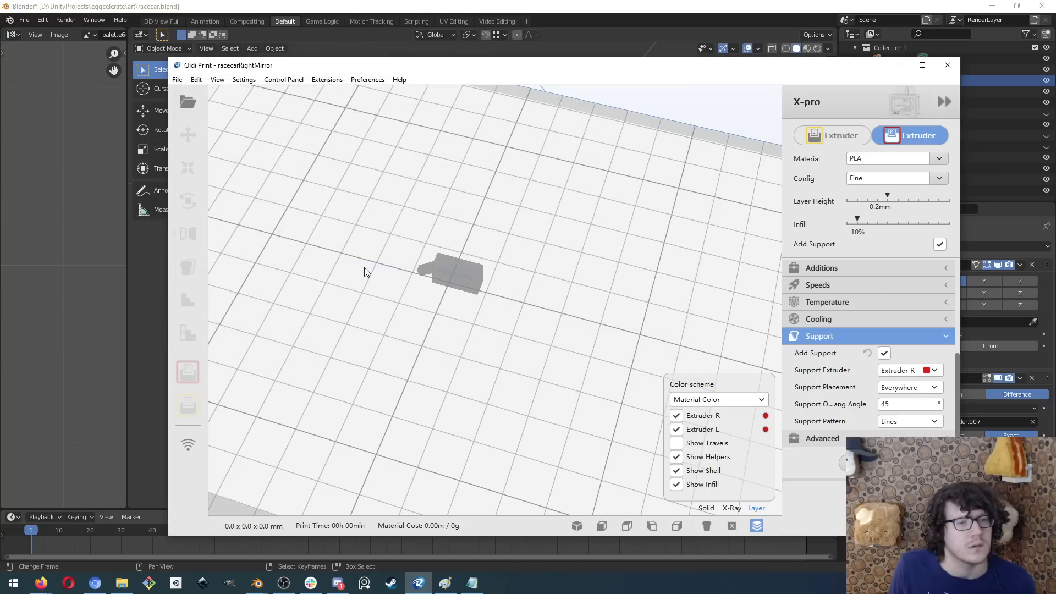
- Rotate the right mirror about the X axis with snap rotation until it lies flat on the build plate
{"action": "left_click", "coordinate": [447, 272]}
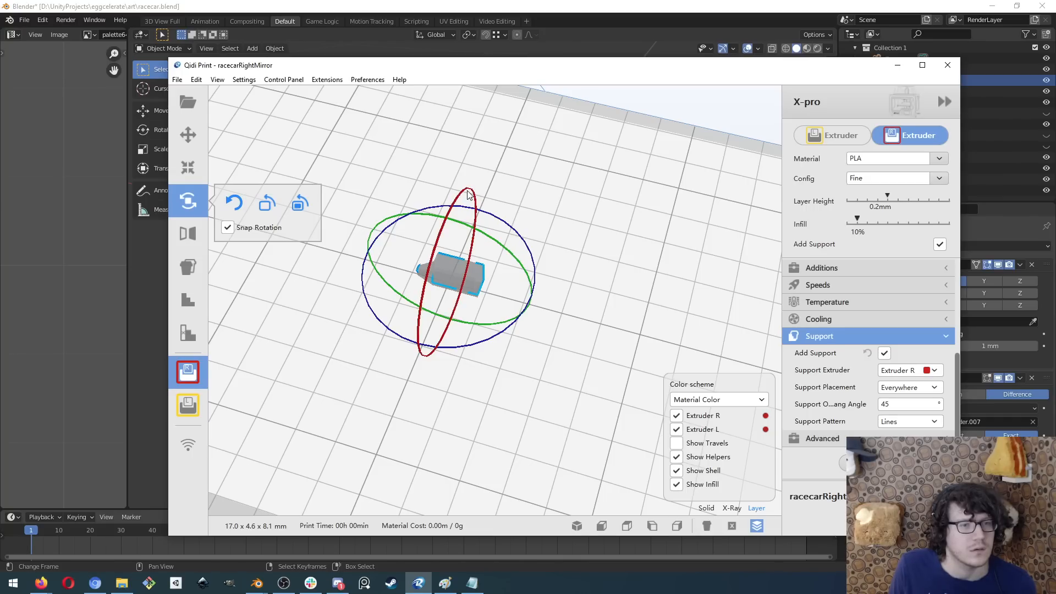
{"action": "left_click_drag", "start_coordinate": [468, 195], "coordinate": [389, 348]}
{"action": "middle_click_drag", "start_coordinate": [389, 348], "coordinate": [500, 249]}
{"action": "left_click", "coordinate": [708, 526]}
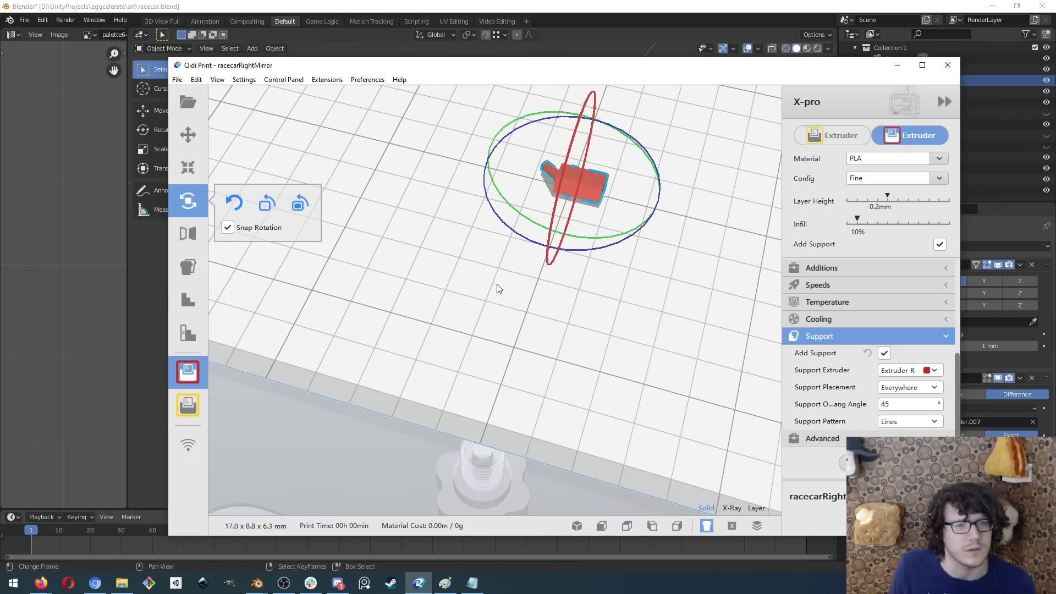
{"action": "right_click_drag", "start_coordinate": [497, 286], "coordinate": [496, 336]}
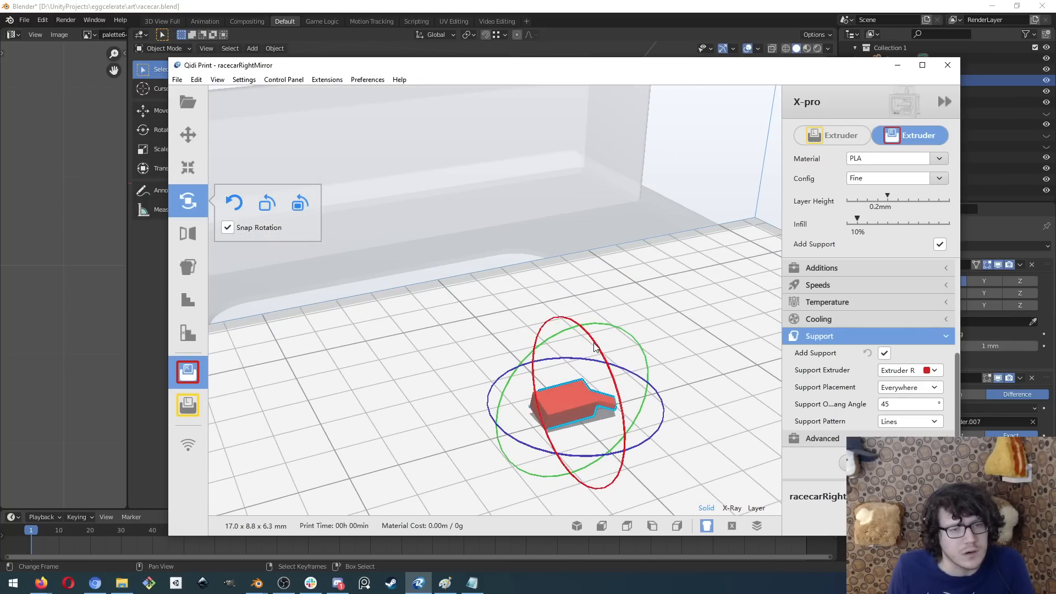
{"action": "left_click_drag", "start_coordinate": [593, 343], "coordinate": [435, 349]}
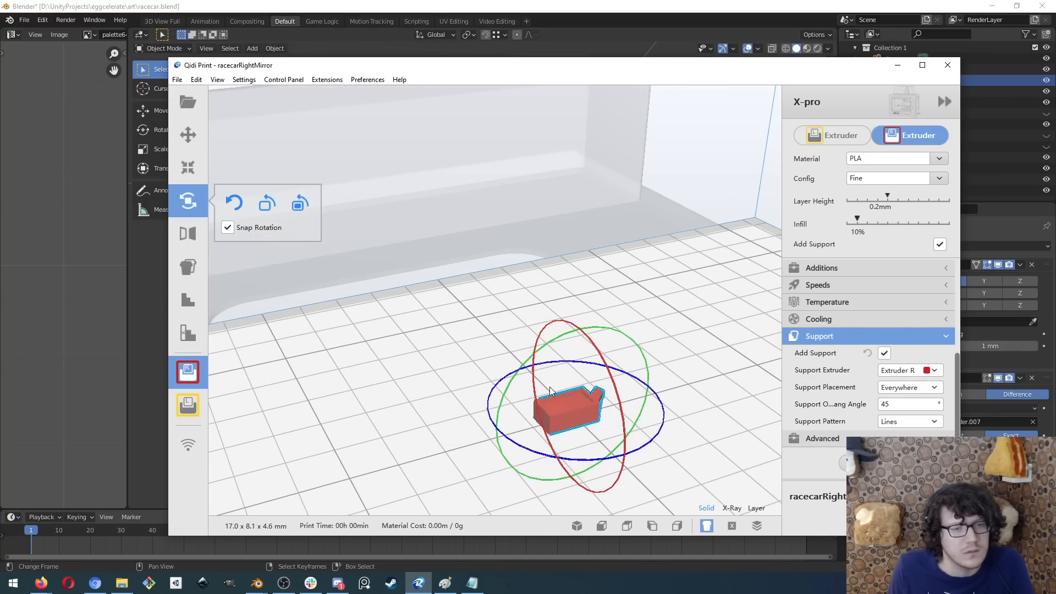
{"action": "mouse_move", "coordinate": [461, 408]}
{"action": "middle_mouse_down"}
{"action": "mouse_move", "coordinate": [487, 404]}
{"action": "mouse_move", "coordinate": [480, 416]}
{"action": "middle_mouse_up"}
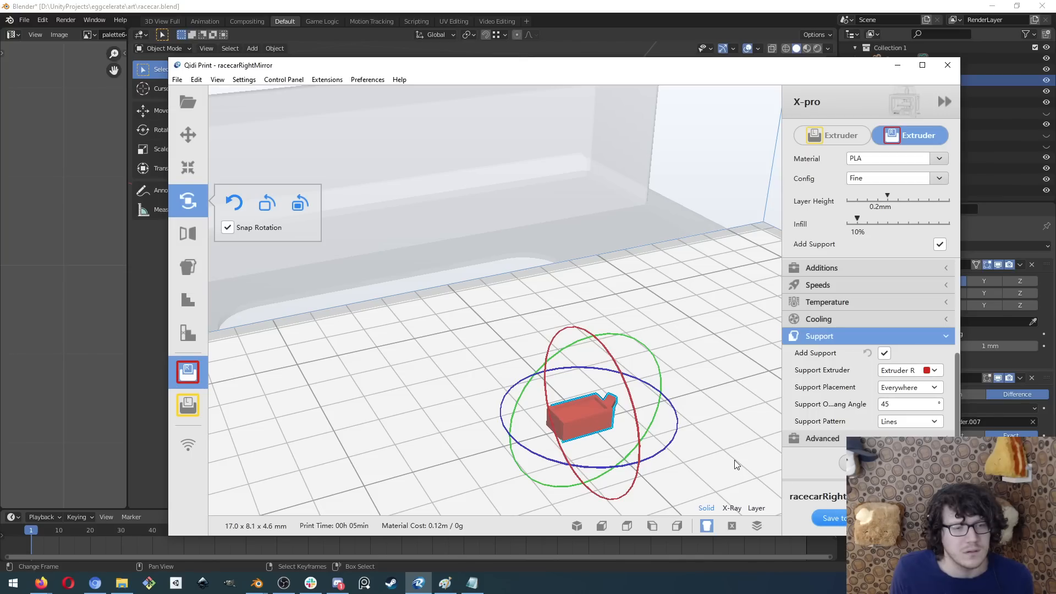
- Examine the right mirror's orientation and its sliced layers, scrubbing the layer preview down to layer 5 and back to 22
{"action": "right_click_drag", "start_coordinate": [671, 452], "coordinate": [556, 417]}
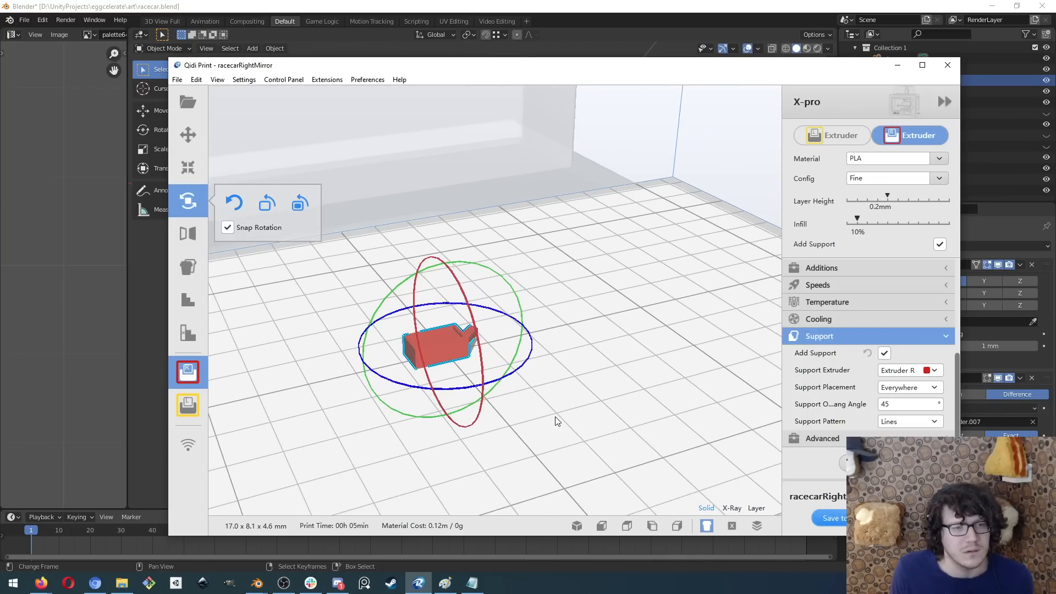
{"action": "middle_click_drag", "start_coordinate": [555, 417], "coordinate": [581, 445]}
{"action": "right_click_drag", "start_coordinate": [655, 443], "coordinate": [664, 485]}
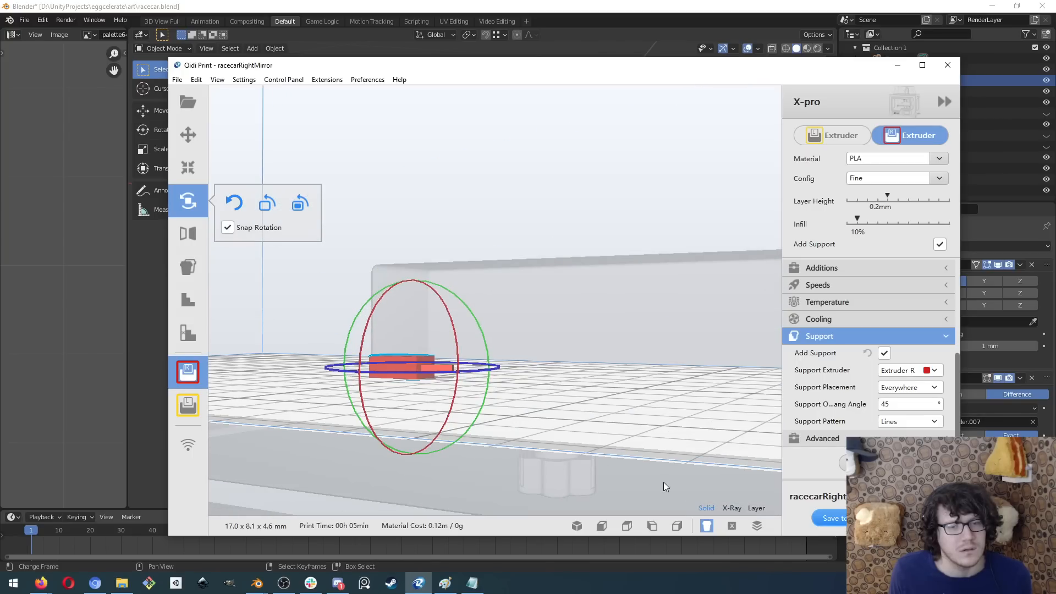
{"action": "left_click", "coordinate": [757, 525]}
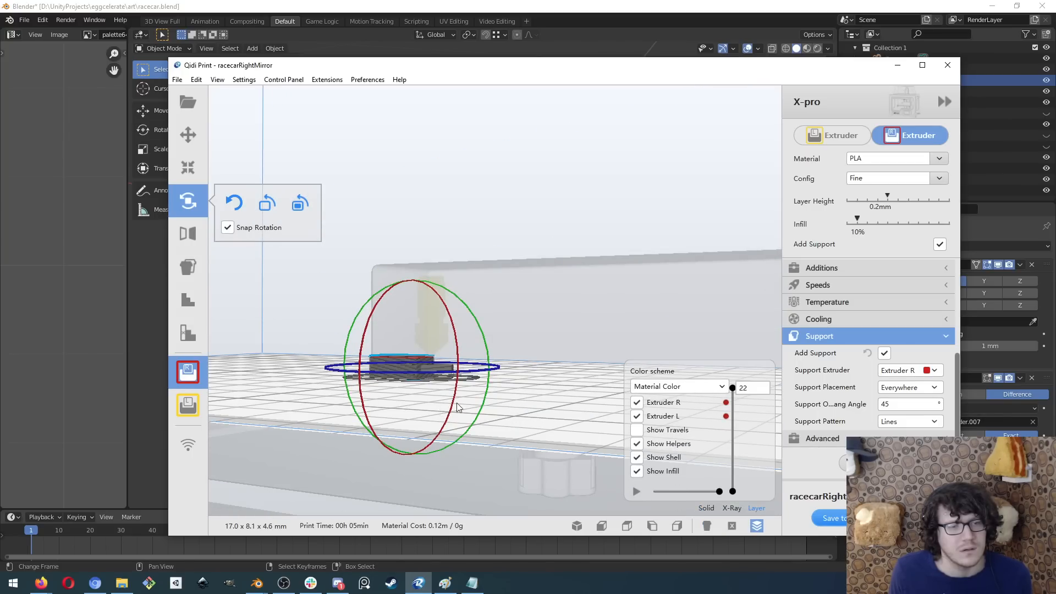
{"action": "middle_click_drag", "start_coordinate": [460, 409], "coordinate": [499, 413]}
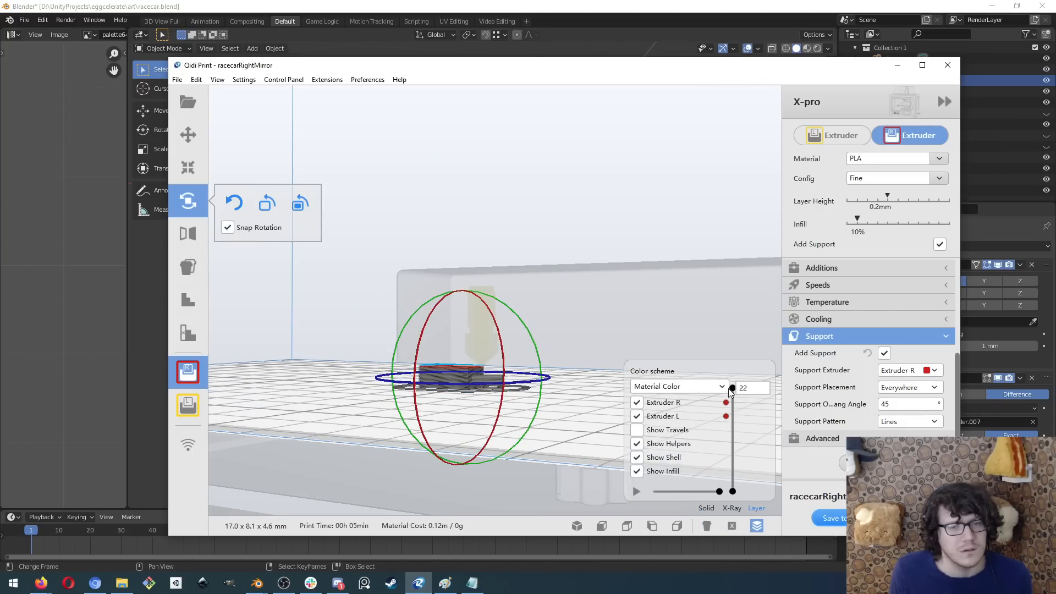
{"action": "left_click", "coordinate": [193, 136]}
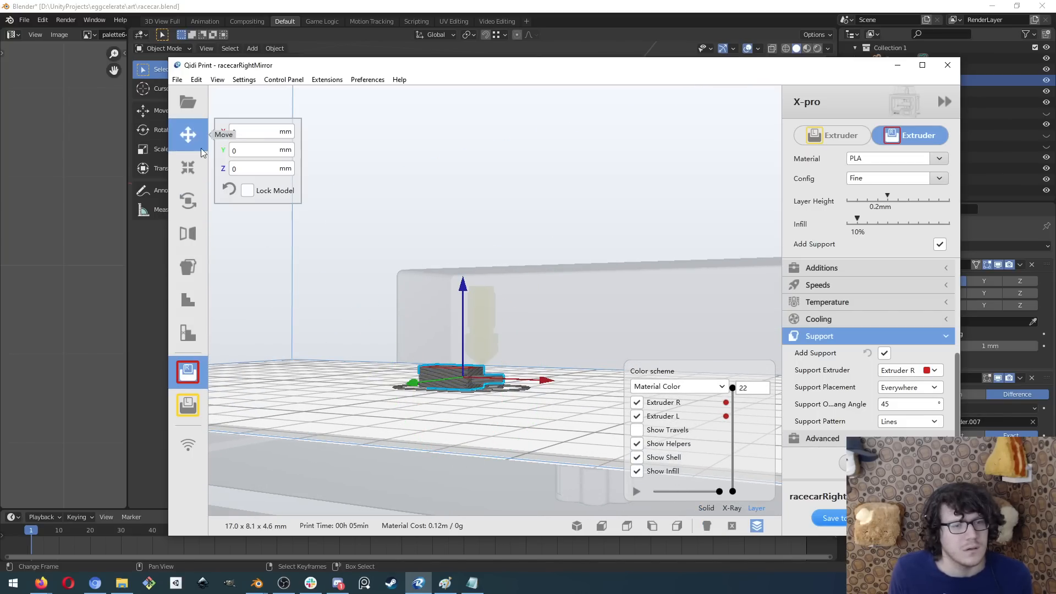
{"action": "left_click", "coordinate": [185, 102]}
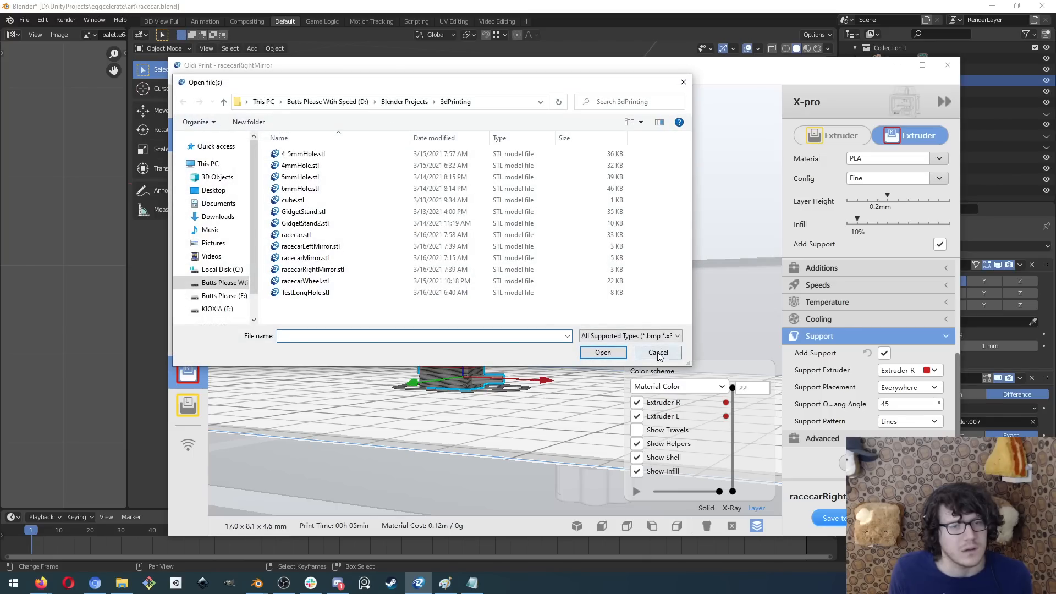
{"action": "left_click", "coordinate": [658, 353]}
{"action": "left_click_drag", "start_coordinate": [731, 389], "coordinate": [733, 476]}
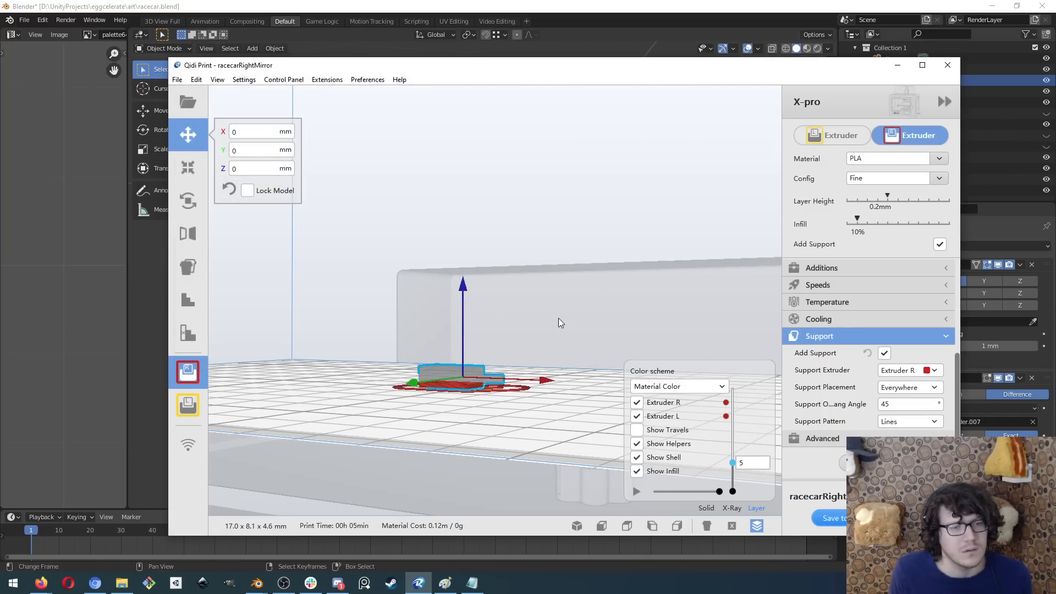
{"action": "right_click_drag", "start_coordinate": [559, 318], "coordinate": [561, 401]}
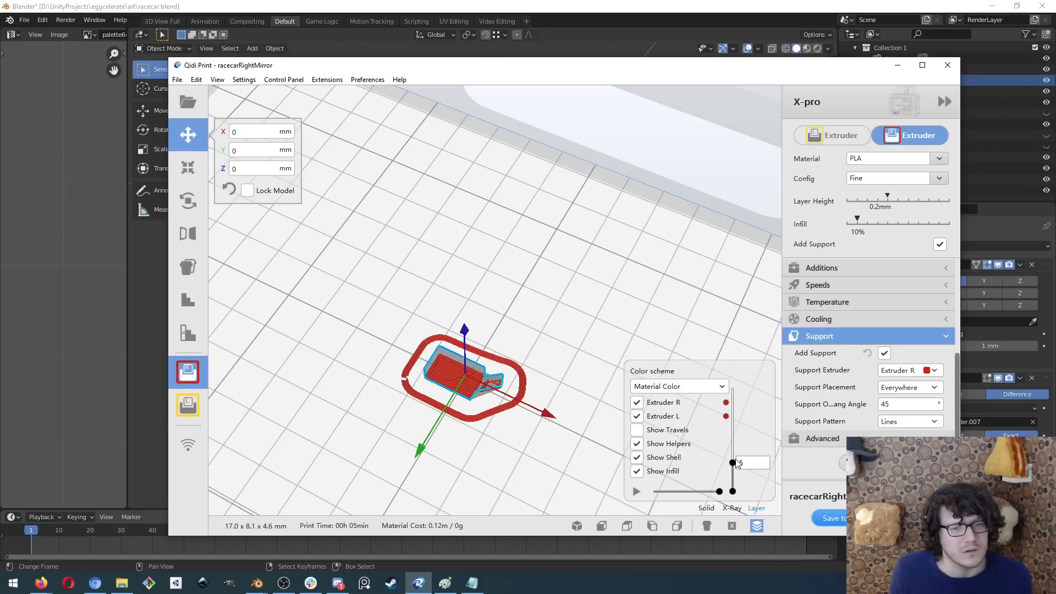
{"action": "left_click_drag", "start_coordinate": [736, 463], "coordinate": [740, 372]}
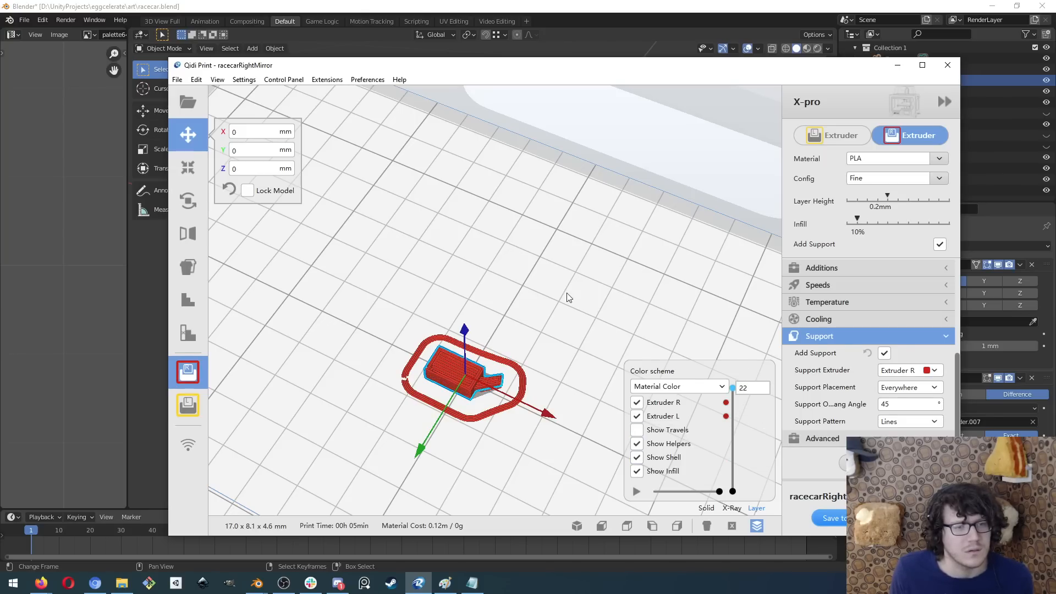
- Deselect the right mirror and save its sliced G-code to the removable drive KIOXIA (F:)
{"action": "right_click", "coordinate": [508, 282]}
{"action": "right_click", "coordinate": [390, 298]}
{"action": "left_click", "coordinate": [316, 337]}
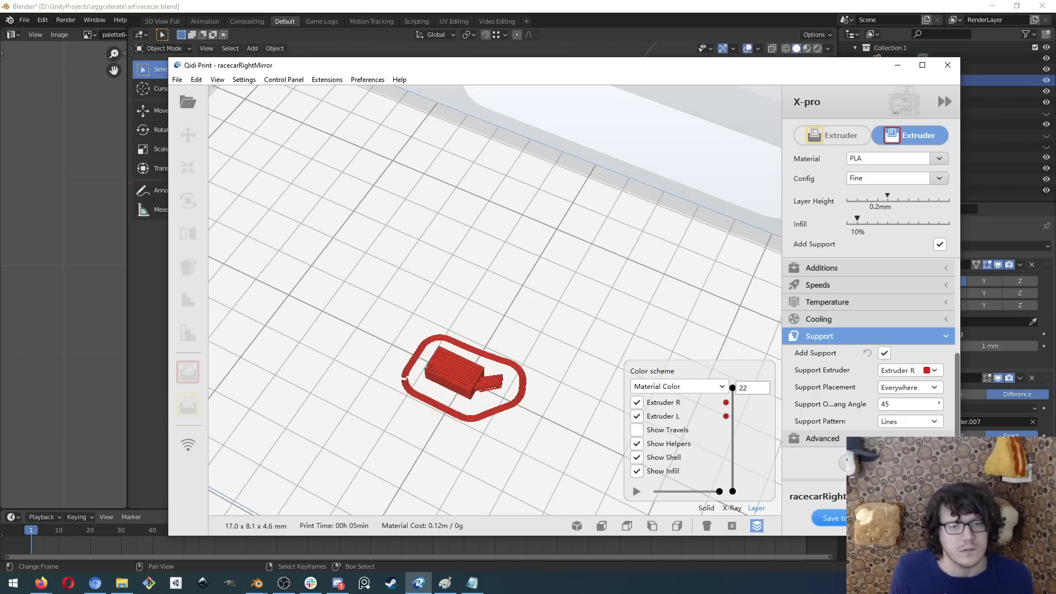
{"action": "left_click", "coordinate": [829, 518]}
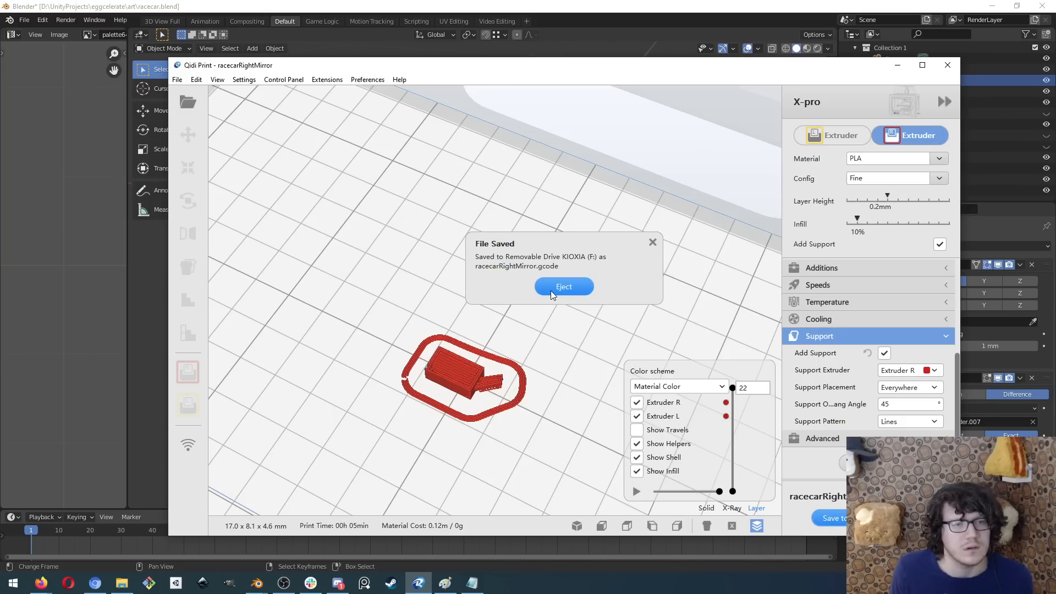
{"action": "left_click", "coordinate": [652, 244]}
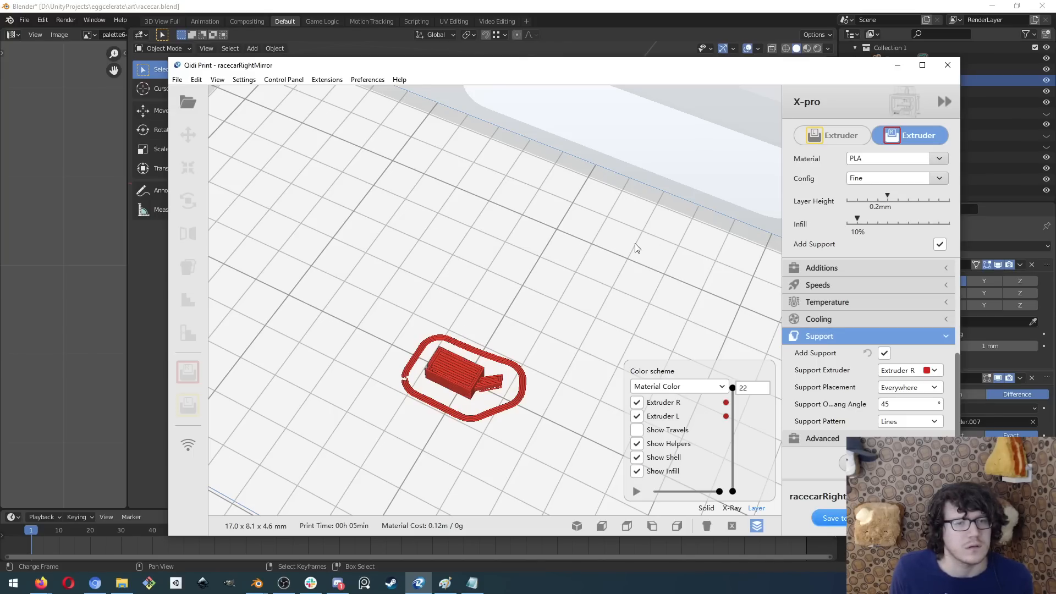
- Return to the solid view, delete the right mirror from the build plate and load racecarLeftMirror.stl
{"action": "left_click", "coordinate": [199, 106]}
{"action": "left_click", "coordinate": [712, 528]}
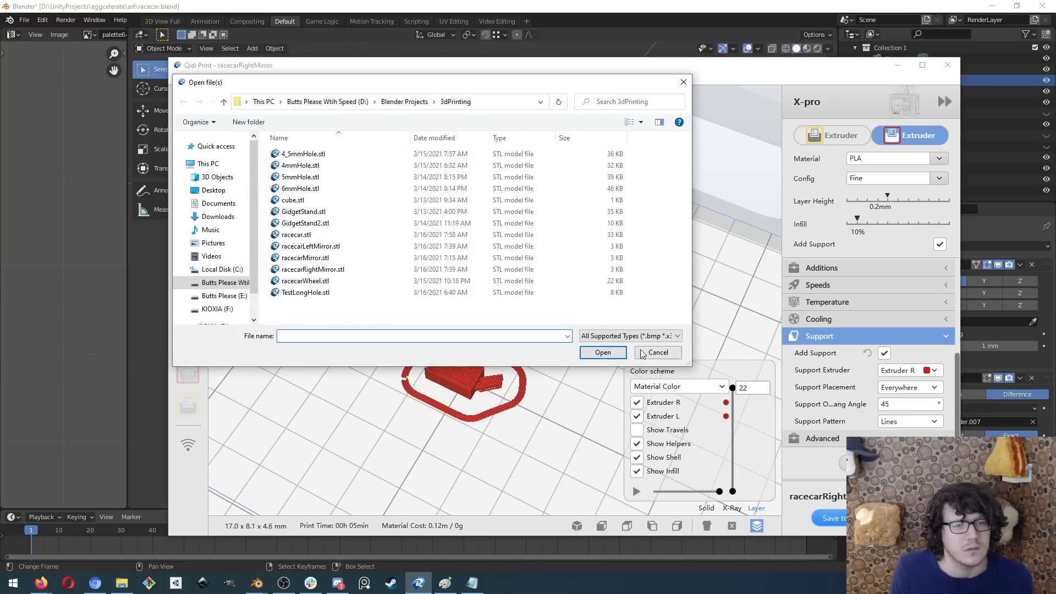
{"action": "left_click", "coordinate": [646, 352]}
{"action": "left_click", "coordinate": [708, 527]}
{"action": "left_click", "coordinate": [464, 382]}
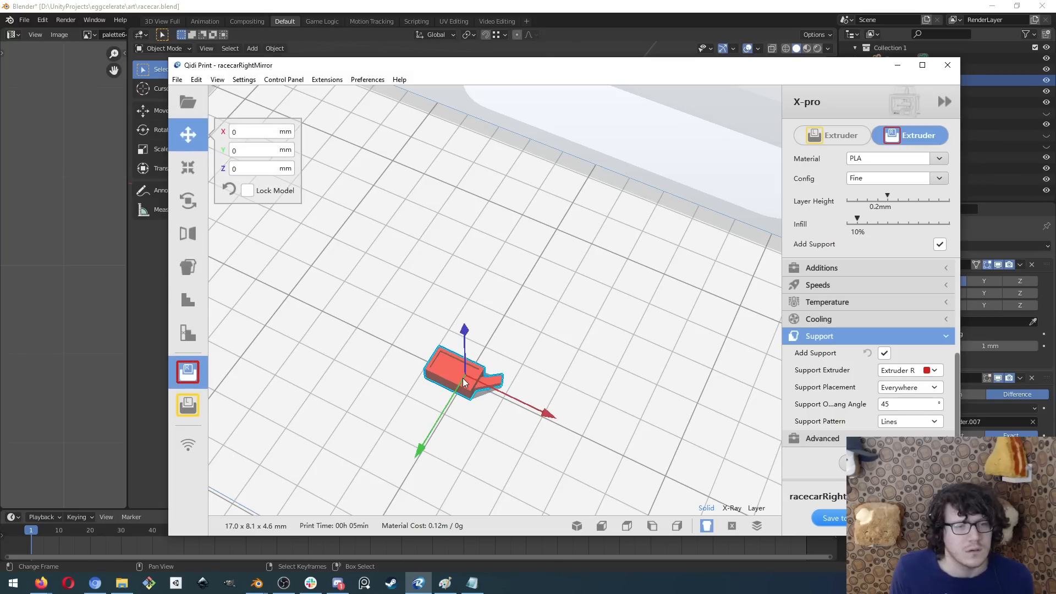
{"action": "key", "text": "Delete"}
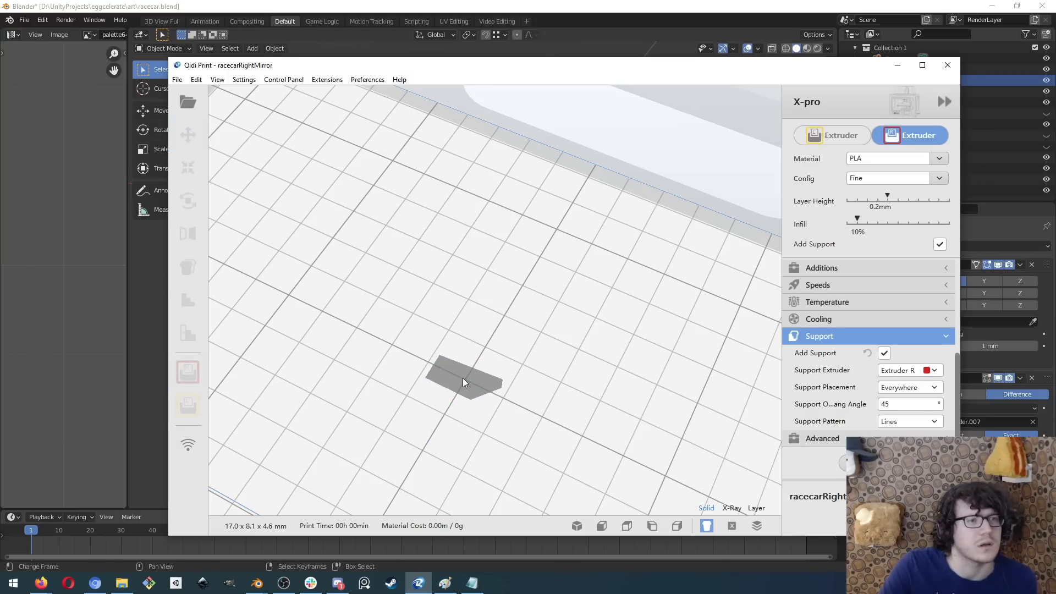
{"action": "left_click", "coordinate": [188, 101]}
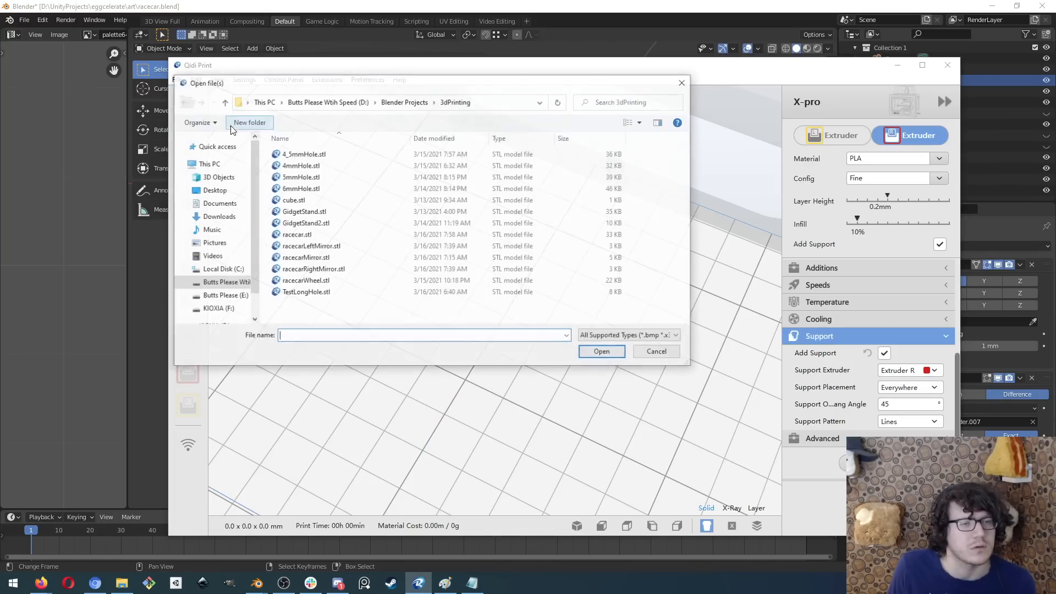
{"action": "double_click", "coordinate": [335, 246]}
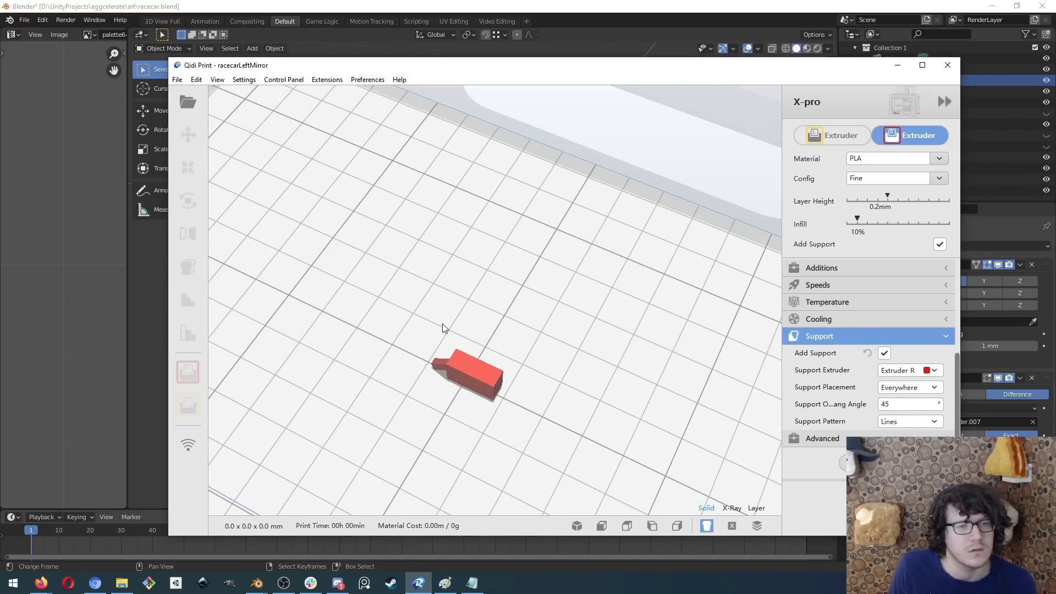
- Rotate the left mirror about the X axis to lie flat and save its G-code to the removable drive KIOXIA (F:)
{"action": "left_click", "coordinate": [464, 385]}
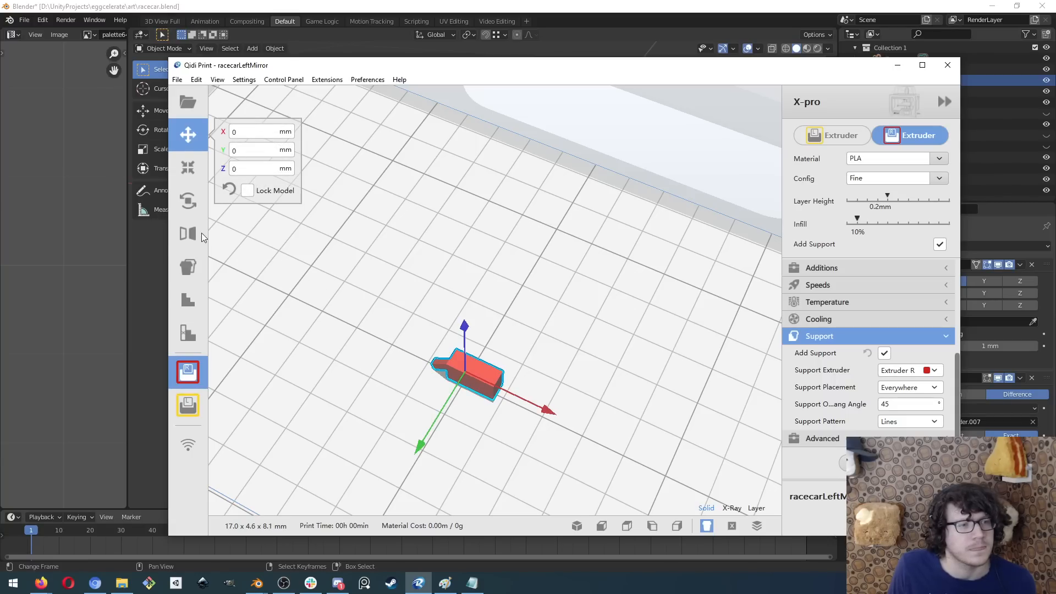
{"action": "left_click", "coordinate": [188, 201]}
{"action": "left_click_drag", "start_coordinate": [476, 317], "coordinate": [336, 578]}
{"action": "middle_click_drag", "start_coordinate": [351, 442], "coordinate": [356, 387]}
{"action": "right_click_drag", "start_coordinate": [355, 388], "coordinate": [489, 385]}
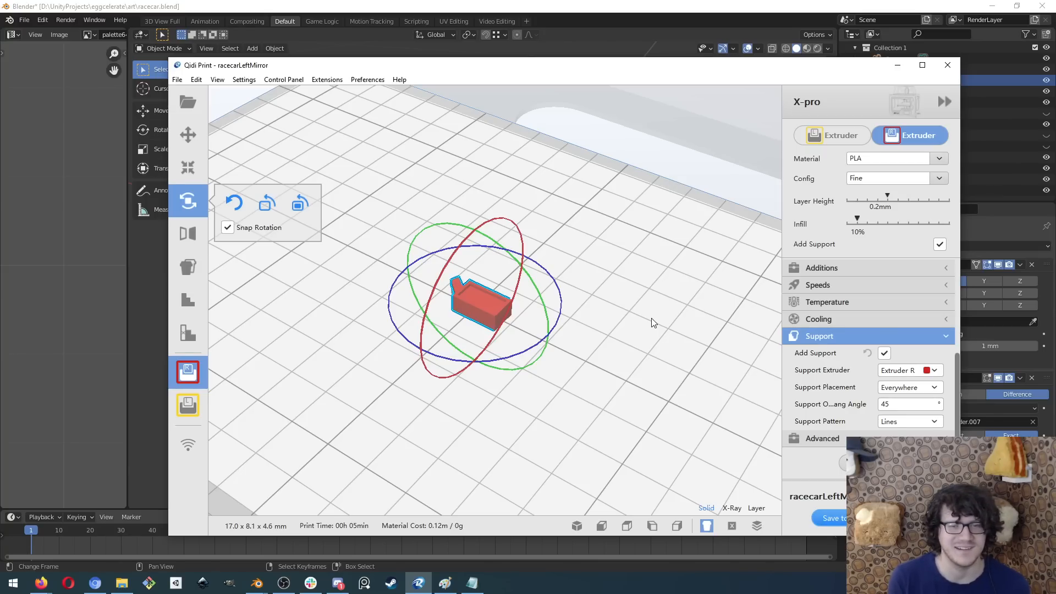
{"action": "left_click", "coordinate": [836, 519]}
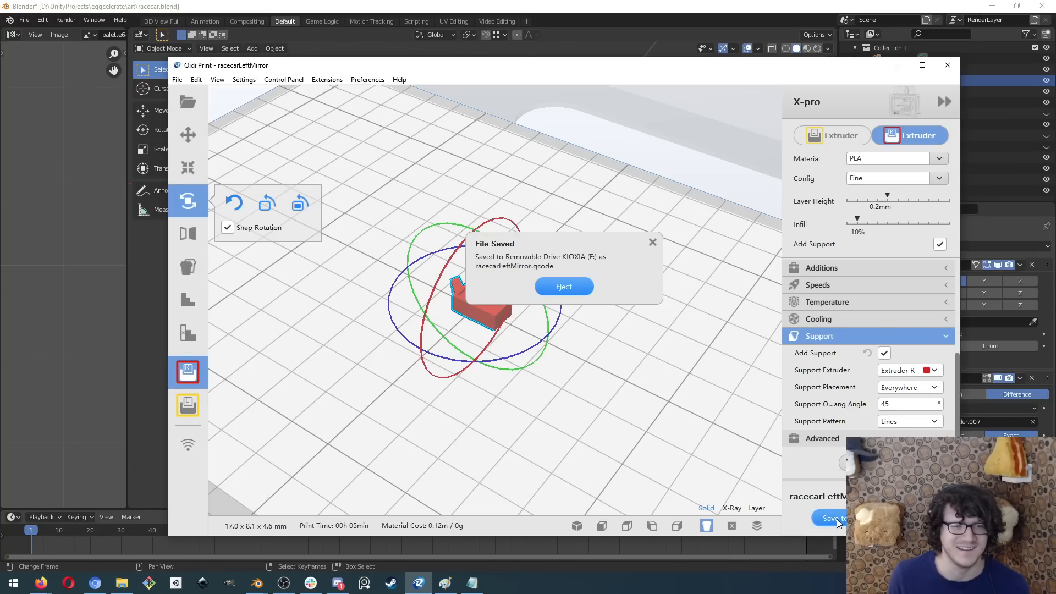
{"action": "left_click", "coordinate": [653, 243]}
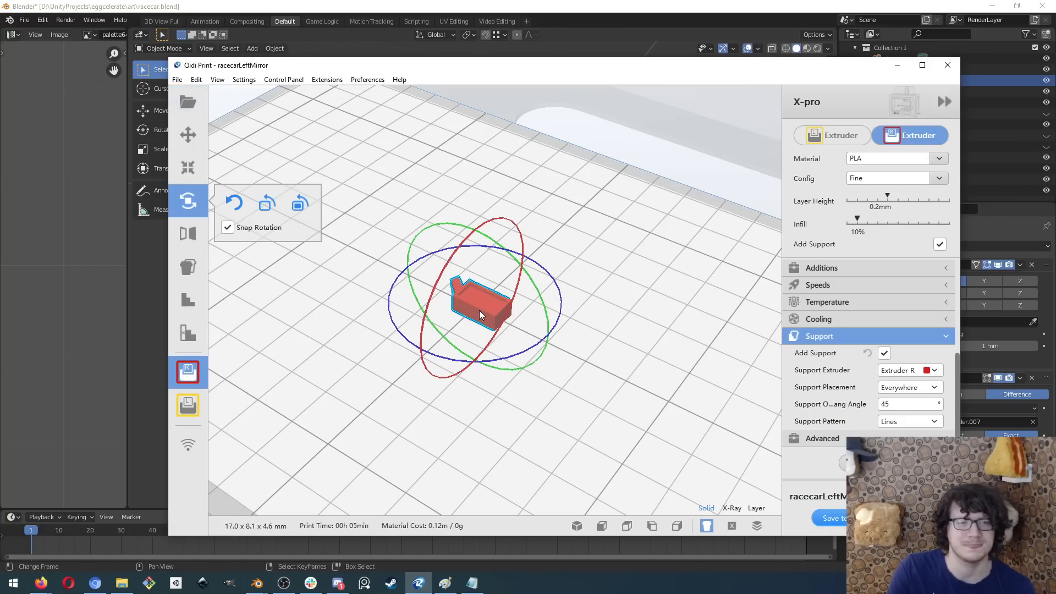
- Delete the left mirror from the build plate, load racecarWheel.stl and inspect the wheel from its other side
{"action": "key", "text": "Delete"}
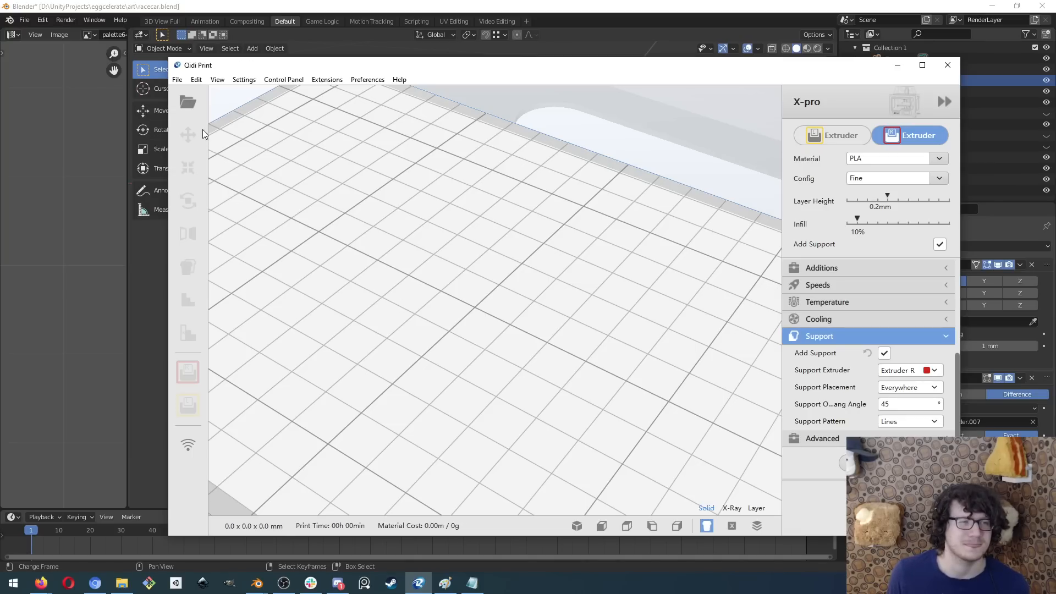
{"action": "left_click", "coordinate": [190, 96]}
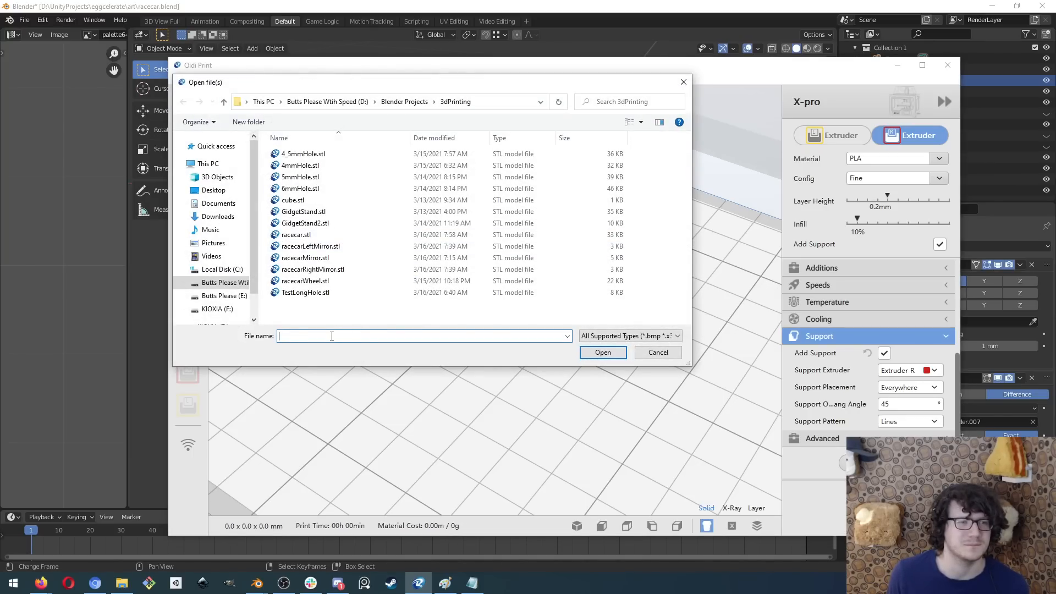
{"action": "double_click", "coordinate": [342, 285]}
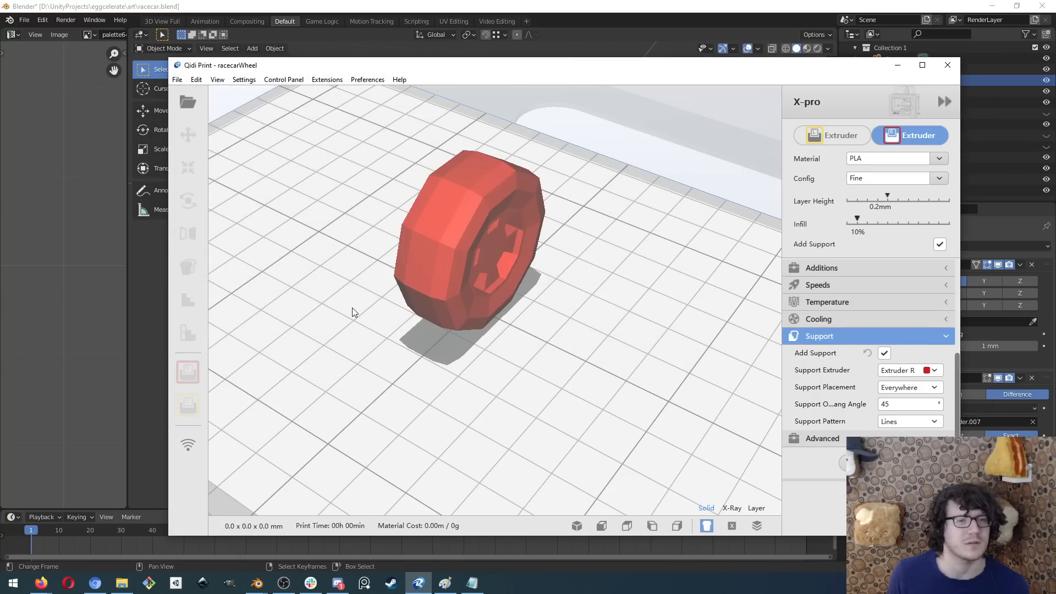
{"action": "right_click_drag", "start_coordinate": [353, 309], "coordinate": [637, 264]}
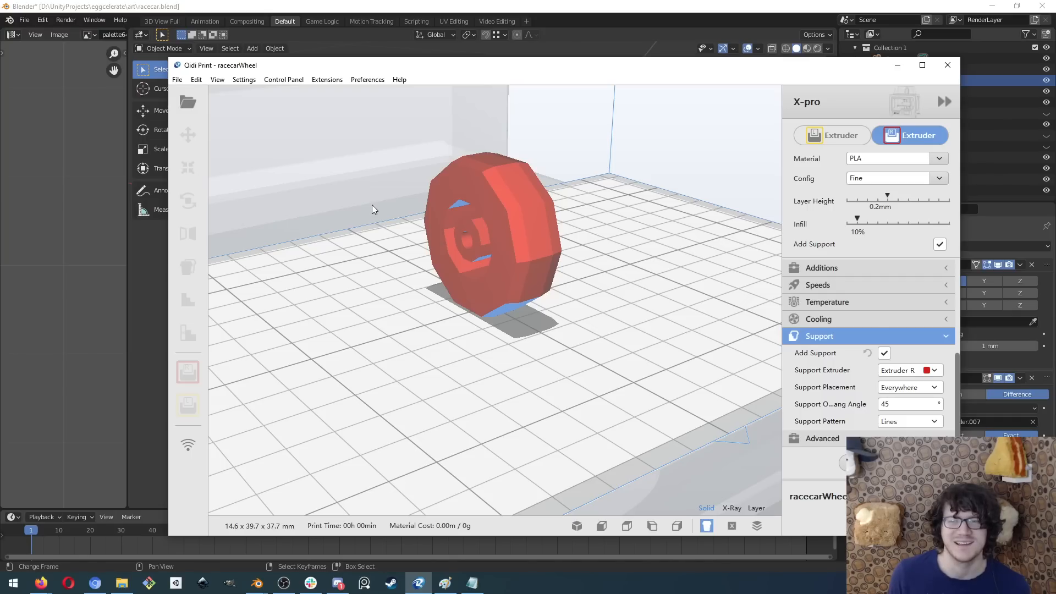
{"action": "left_click", "coordinate": [172, 78]}
{"action": "left_click", "coordinate": [176, 81]}
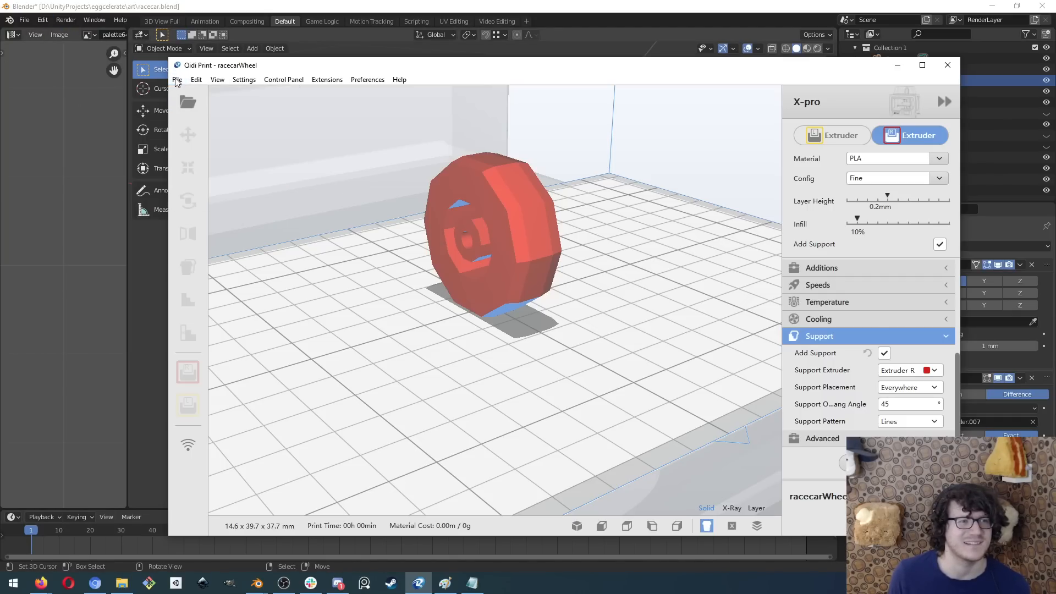
{"action": "left_click", "coordinate": [176, 99]}
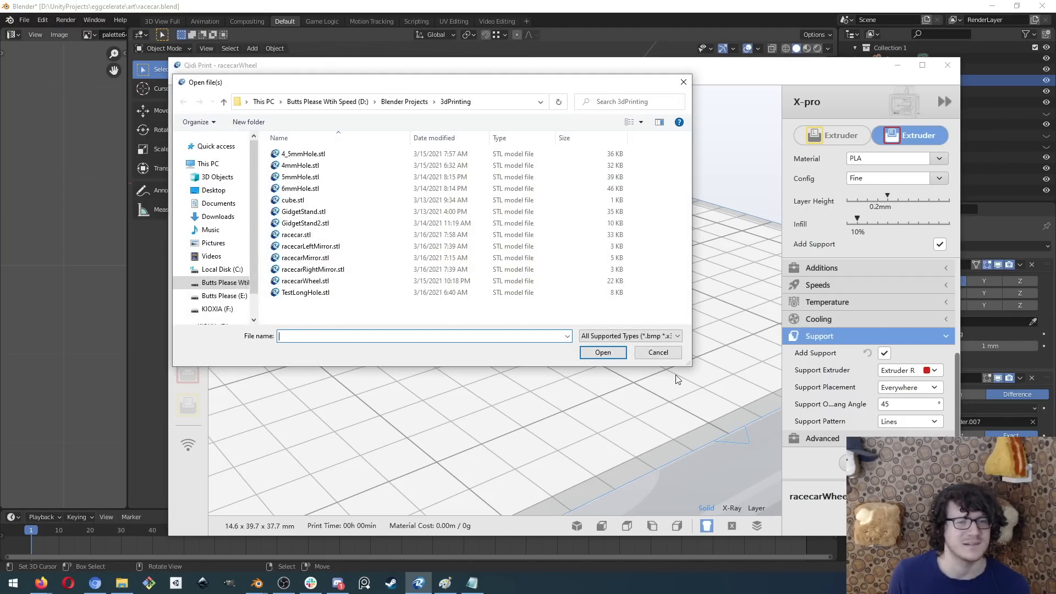
{"action": "left_click", "coordinate": [667, 347]}
- Delete the wheel from the build plate and load racecar.stl
{"action": "left_click", "coordinate": [493, 249]}
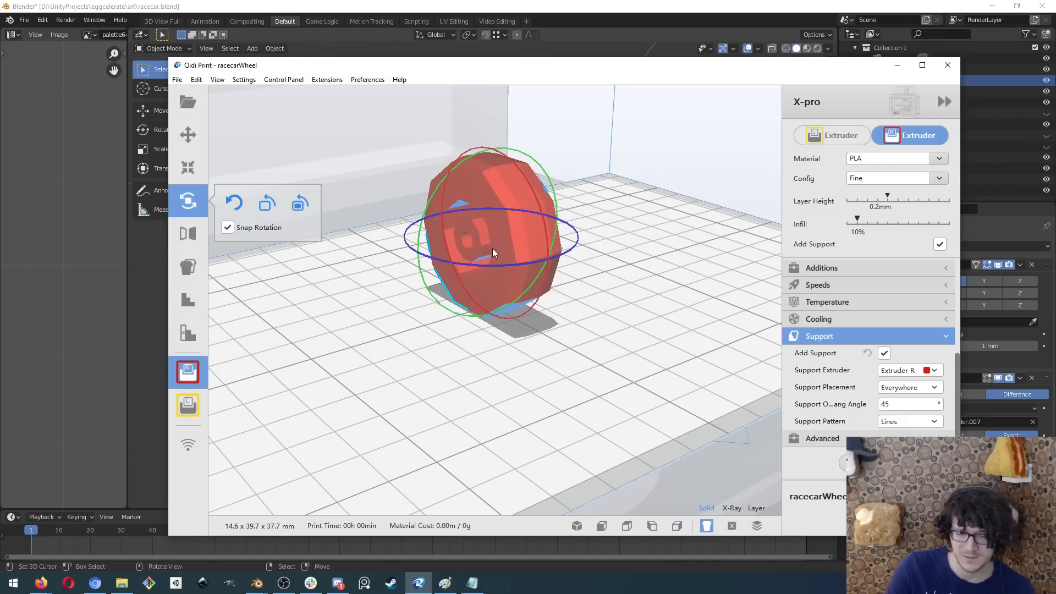
{"action": "key", "text": "Delete"}
{"action": "left_click", "coordinate": [186, 103]}
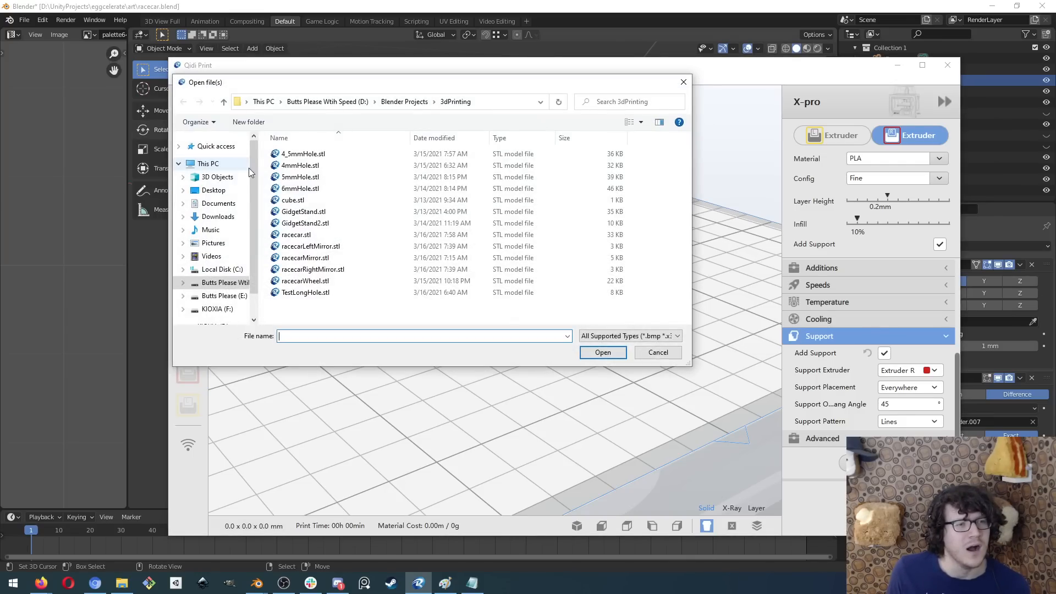
{"action": "double_click", "coordinate": [318, 236]}
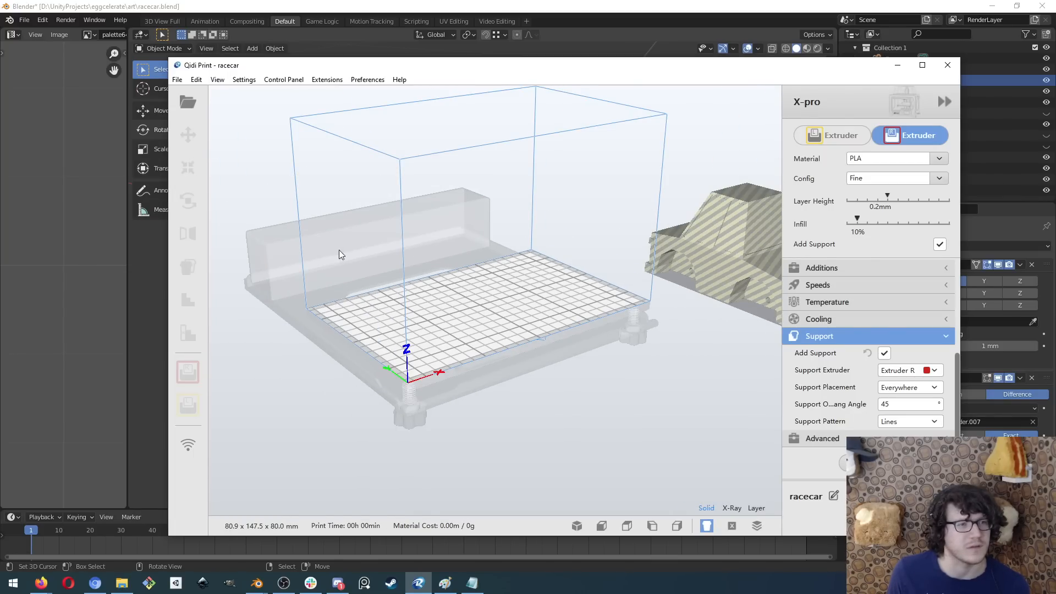
- Reset all model positions to bring the car body onto the build plate and rotate it 90° about the Z axis
{"action": "left_click", "coordinate": [697, 256]}
{"action": "left_click", "coordinate": [215, 80]}
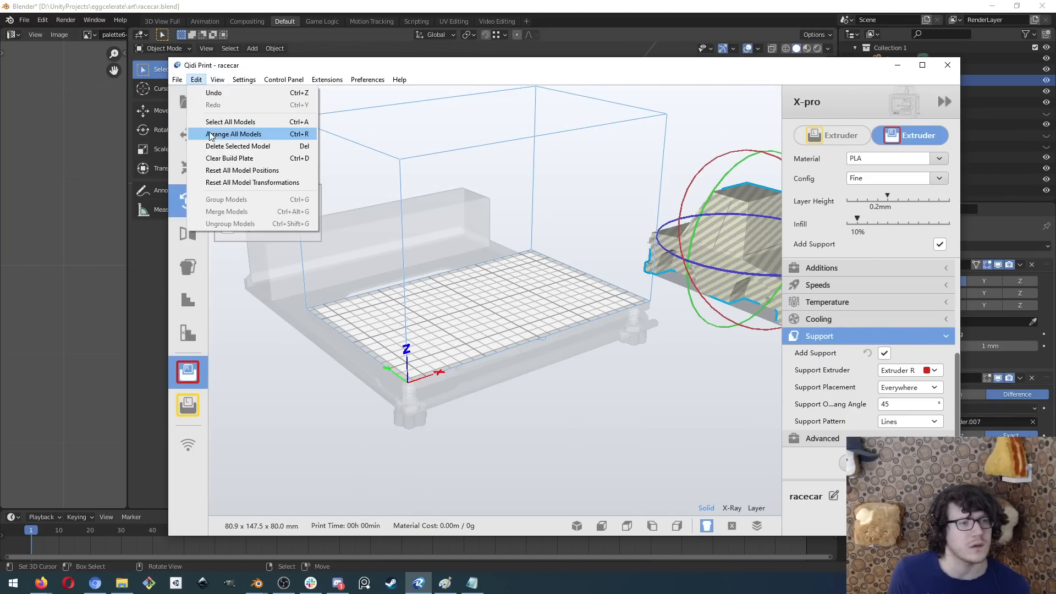
{"action": "left_click", "coordinate": [269, 173]}
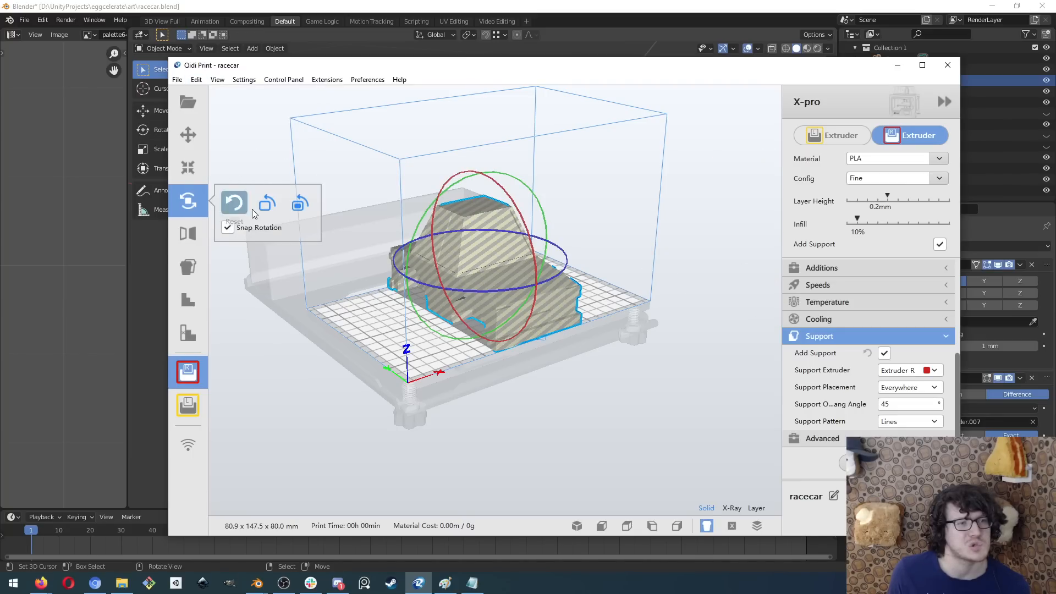
{"action": "left_click_drag", "start_coordinate": [425, 286], "coordinate": [595, 286]}
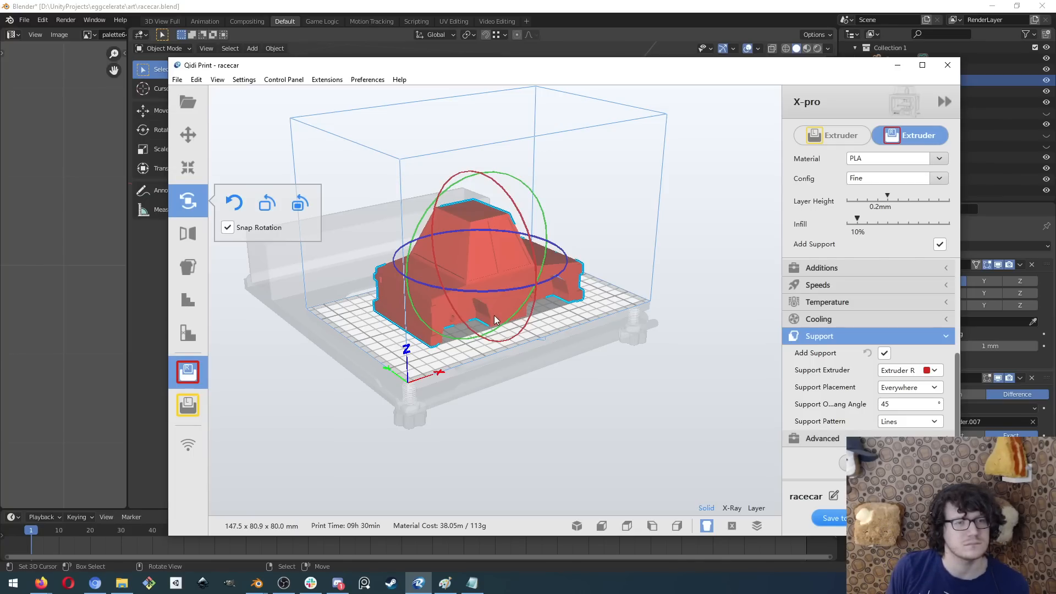
- Examine the supports inside the car's wheel wells in the layer view, stepping through the lower layers down to layer 1
{"action": "scroll", "coordinate": [494, 315], "scroll_direction": "up", "scroll_amount": 4}
{"action": "scroll", "coordinate": [495, 322], "scroll_direction": "up", "scroll_amount": 3}
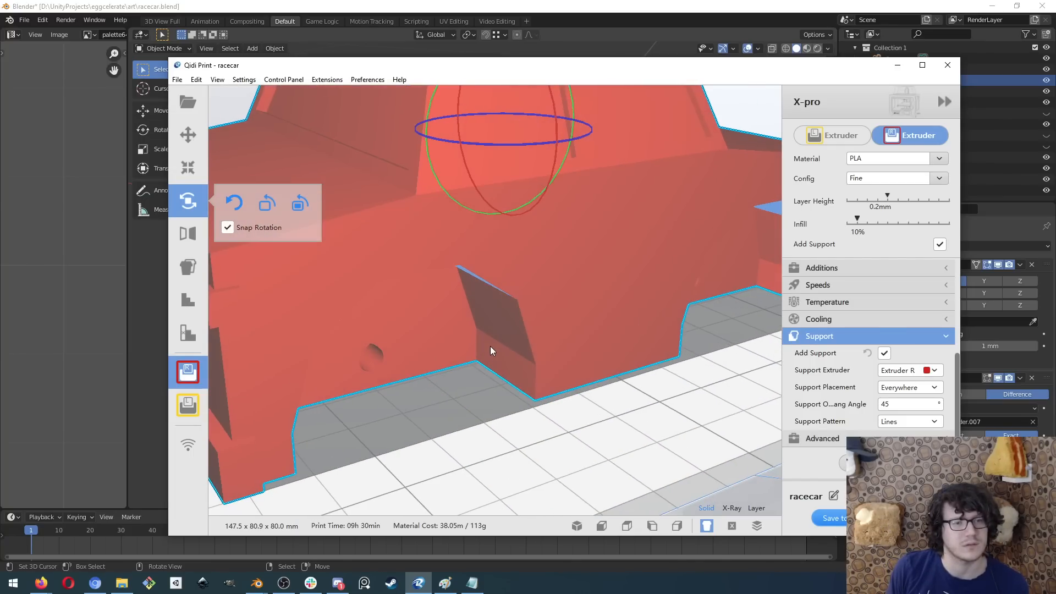
{"action": "right_click_drag", "start_coordinate": [490, 345], "coordinate": [426, 325]}
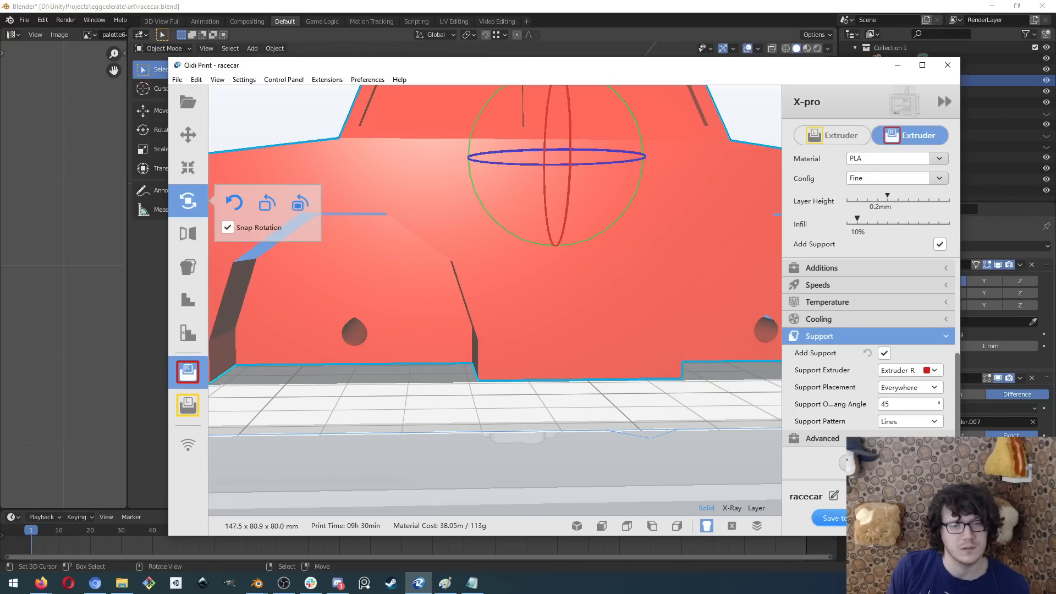
{"action": "left_click", "coordinate": [755, 525]}
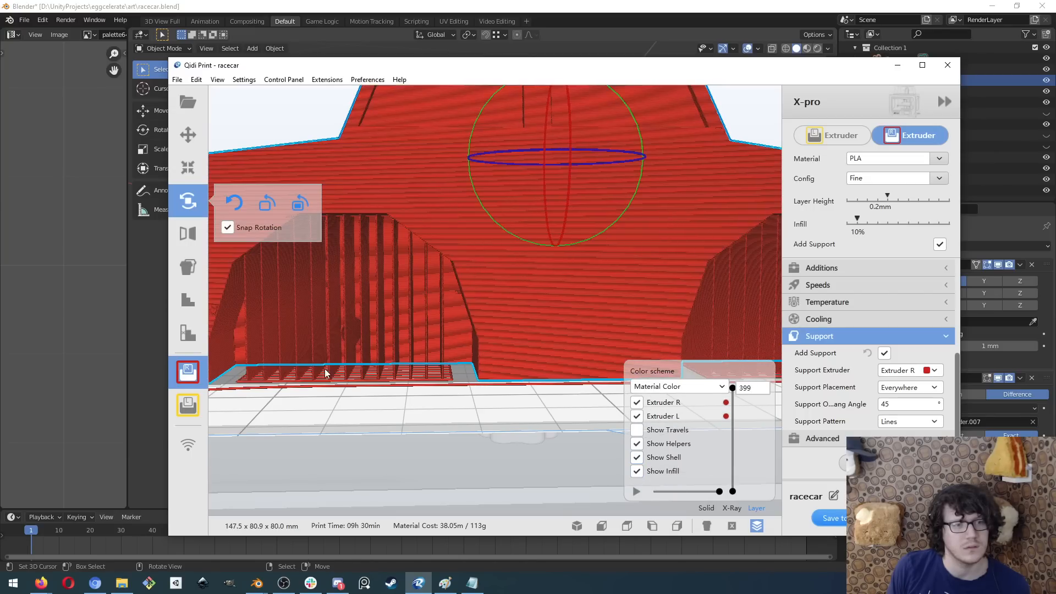
{"action": "right_click_drag", "start_coordinate": [321, 373], "coordinate": [372, 373]}
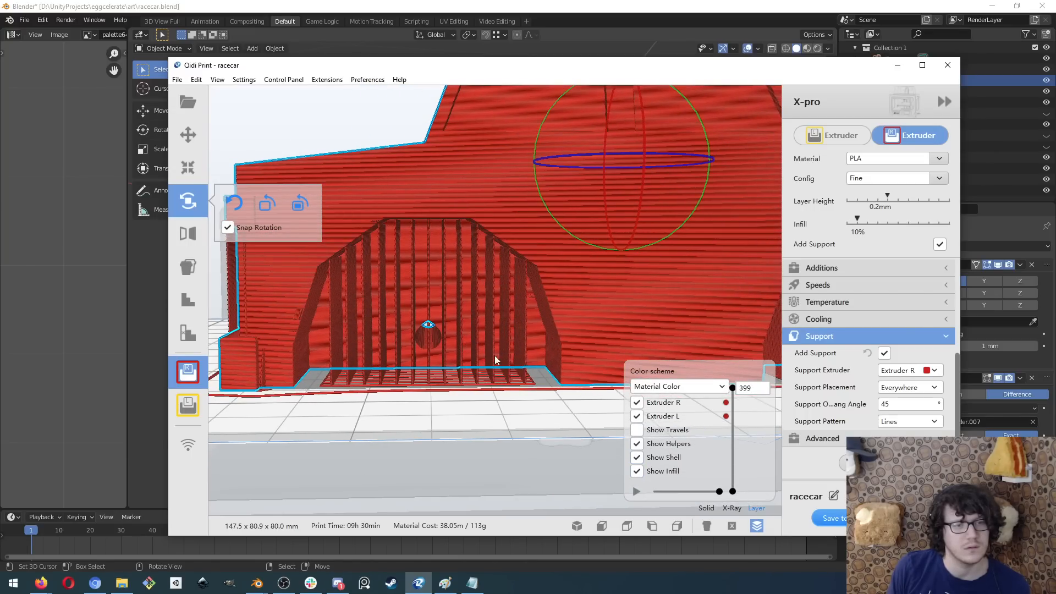
{"action": "left_click_drag", "start_coordinate": [732, 388], "coordinate": [732, 477]}
{"action": "right_click_drag", "start_coordinate": [558, 396], "coordinate": [787, 396]}
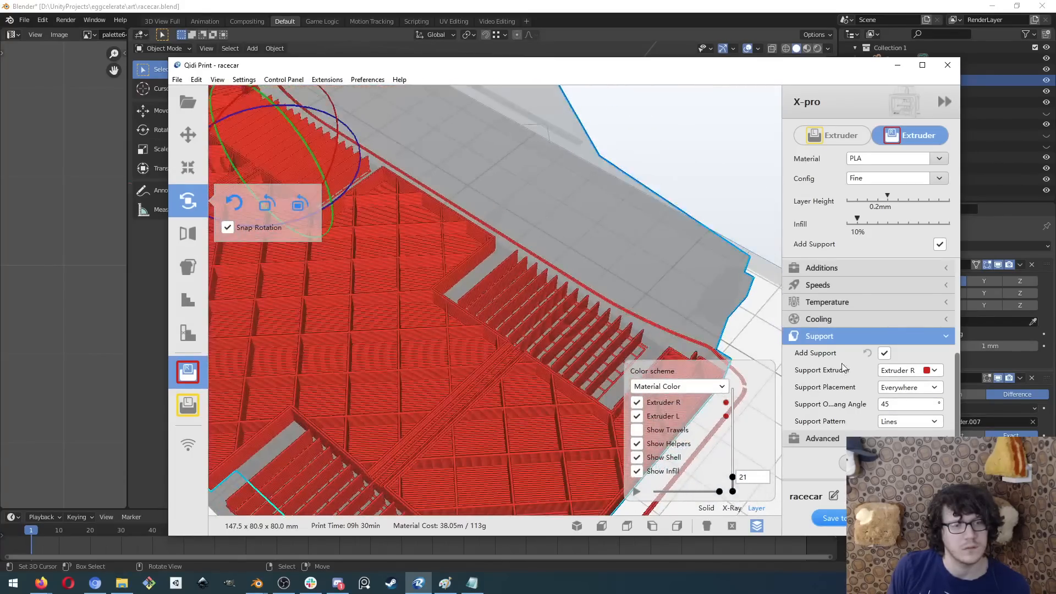
{"action": "right_click_drag", "start_coordinate": [447, 371], "coordinate": [468, 357]}
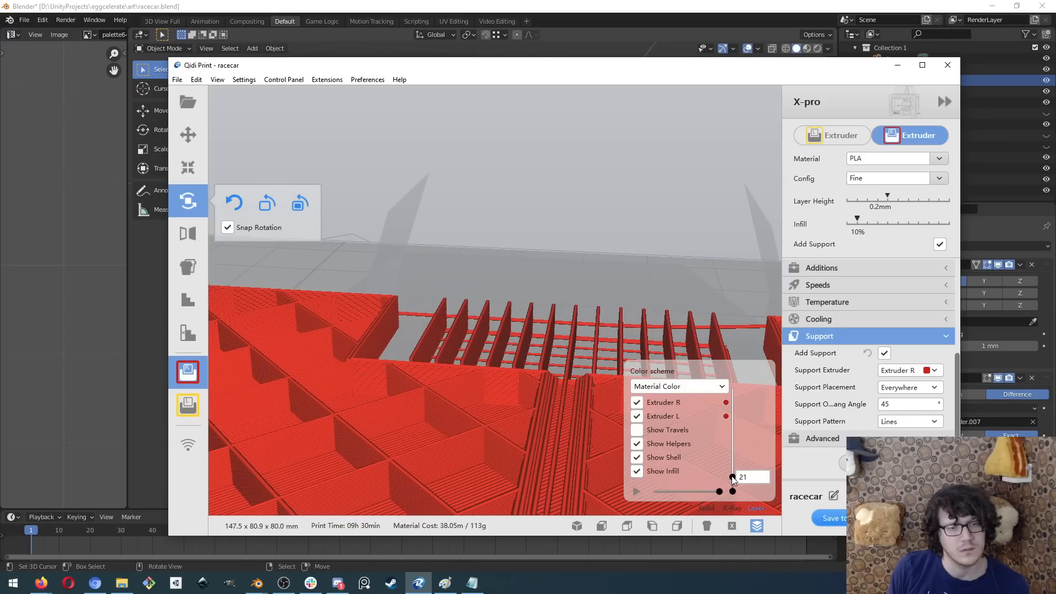
{"action": "mouse_move", "coordinate": [732, 477]}
{"action": "left_mouse_down"}
{"action": "mouse_move", "coordinate": [732, 457]}
{"action": "mouse_move", "coordinate": [737, 472]}
{"action": "left_mouse_up"}
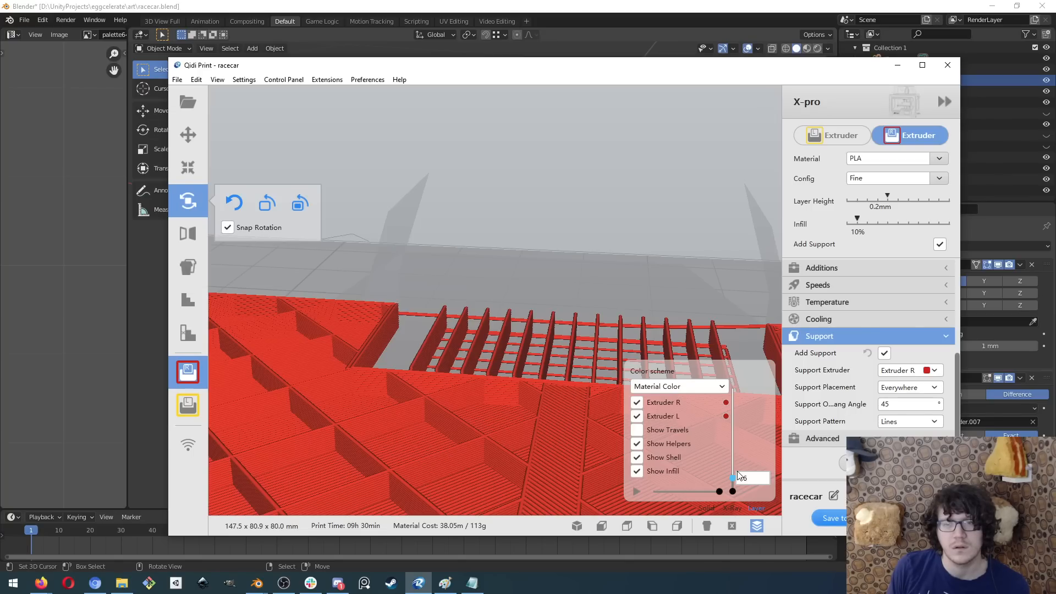
{"action": "left_click_drag", "start_coordinate": [738, 472], "coordinate": [738, 468]}
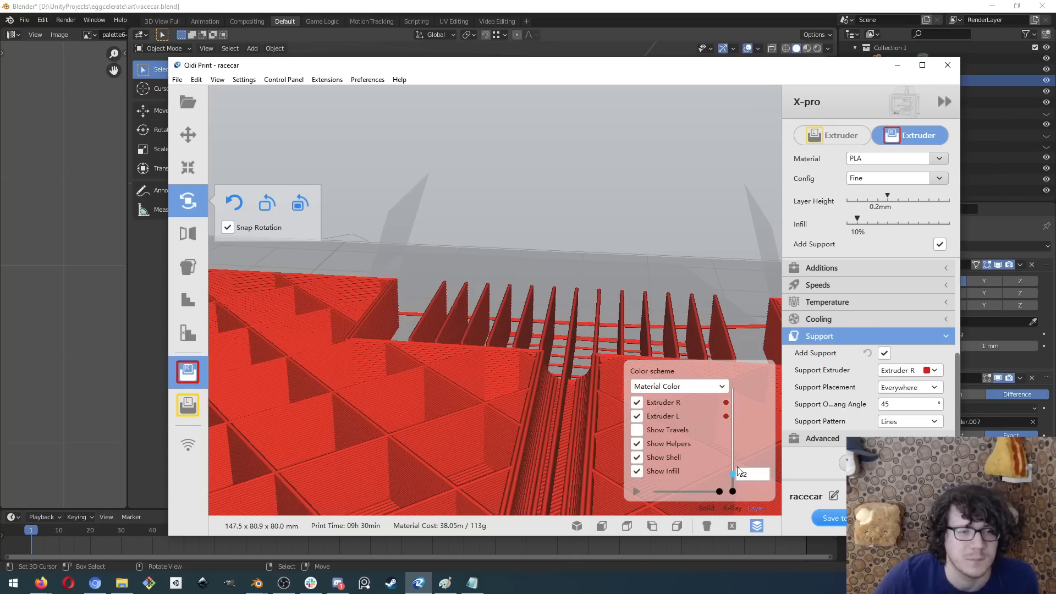
{"action": "mouse_move", "coordinate": [726, 470]}
{"action": "left_mouse_down"}
{"action": "mouse_move", "coordinate": [727, 443]}
{"action": "mouse_move", "coordinate": [727, 482]}
{"action": "left_mouse_up"}
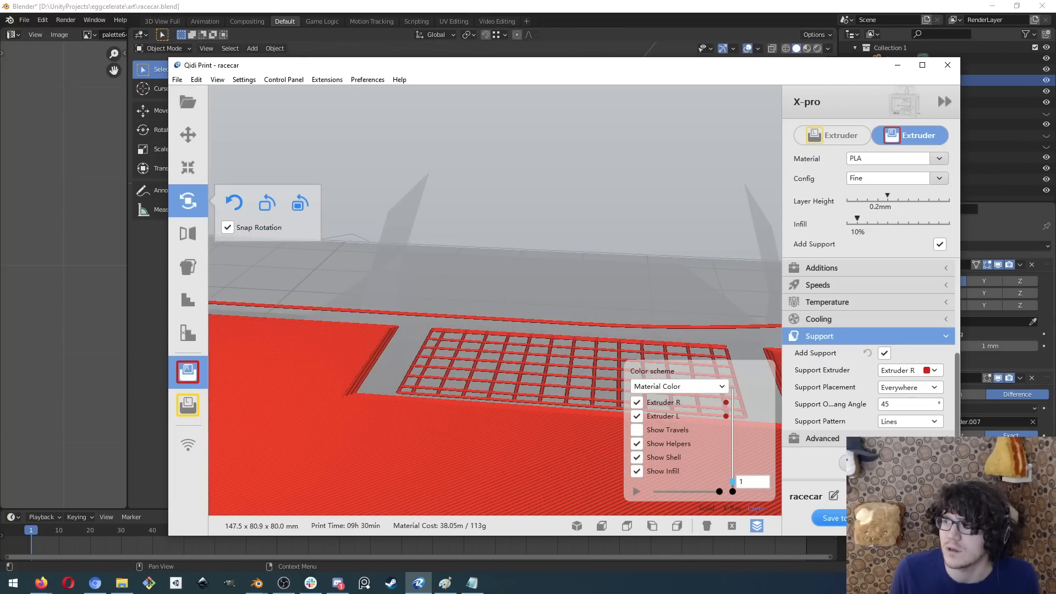
{"action": "key", "text": "alt+Tab"}
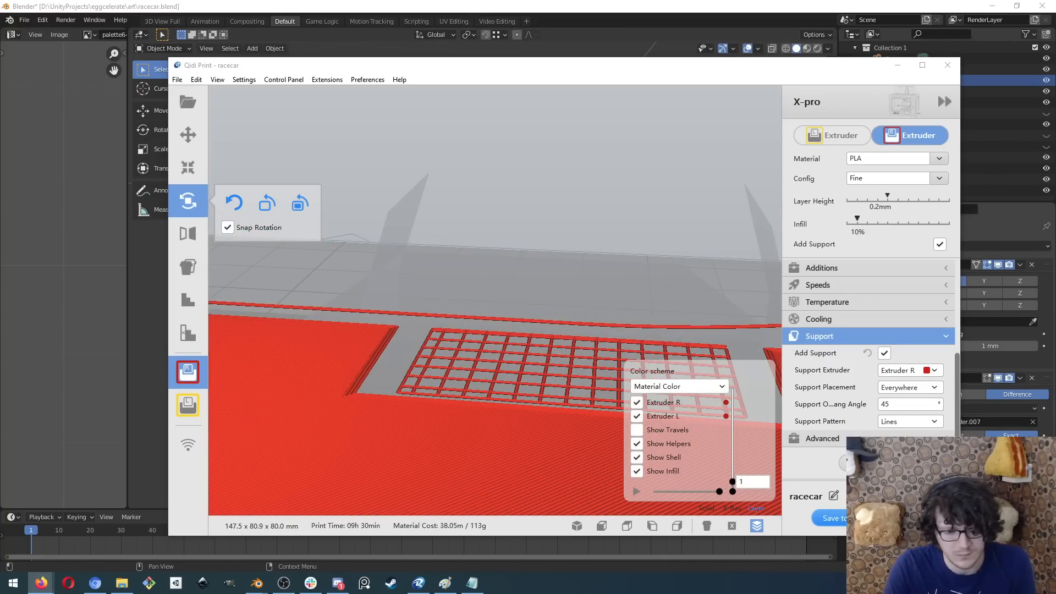
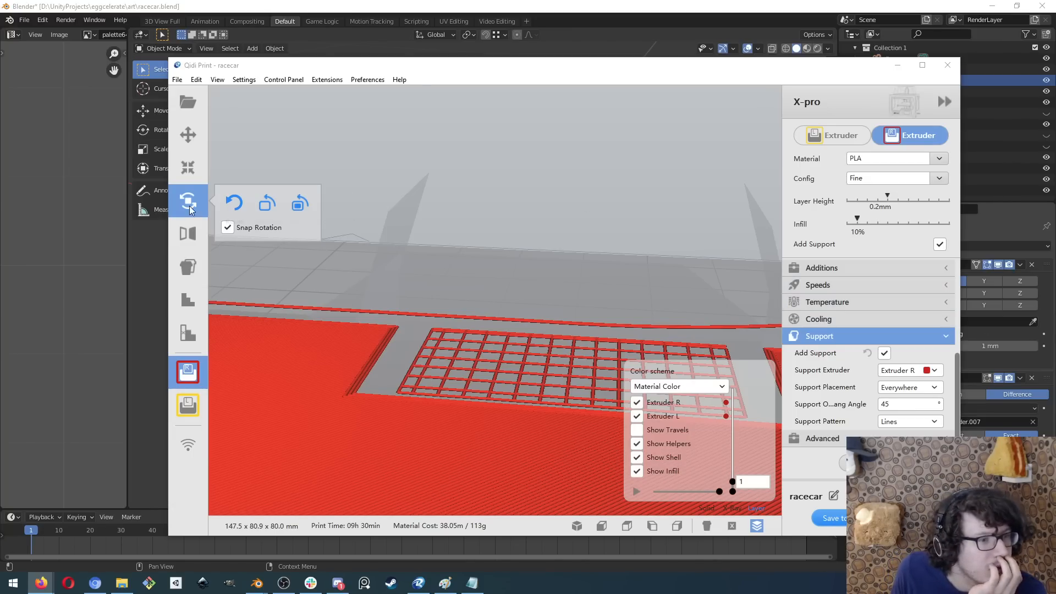
{"action": "left_click", "coordinate": [332, 61]}
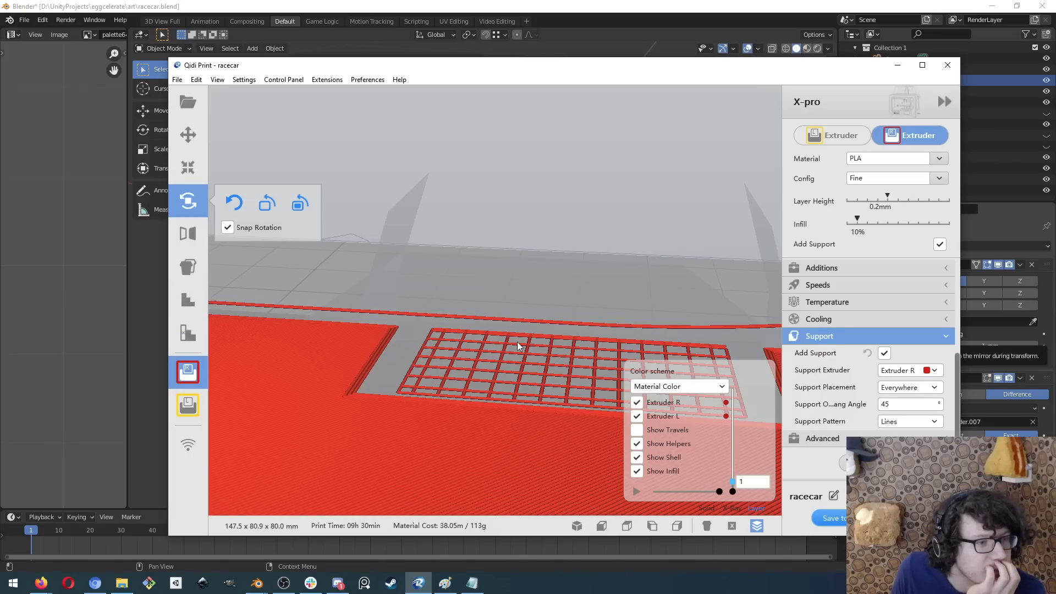
- Return to the solid view and place a support blocker on the car's side at the edge of one wheel well
{"action": "scroll", "coordinate": [518, 343], "scroll_direction": "down", "scroll_amount": 10}
{"action": "scroll", "coordinate": [477, 303], "scroll_direction": "up", "scroll_amount": 5}
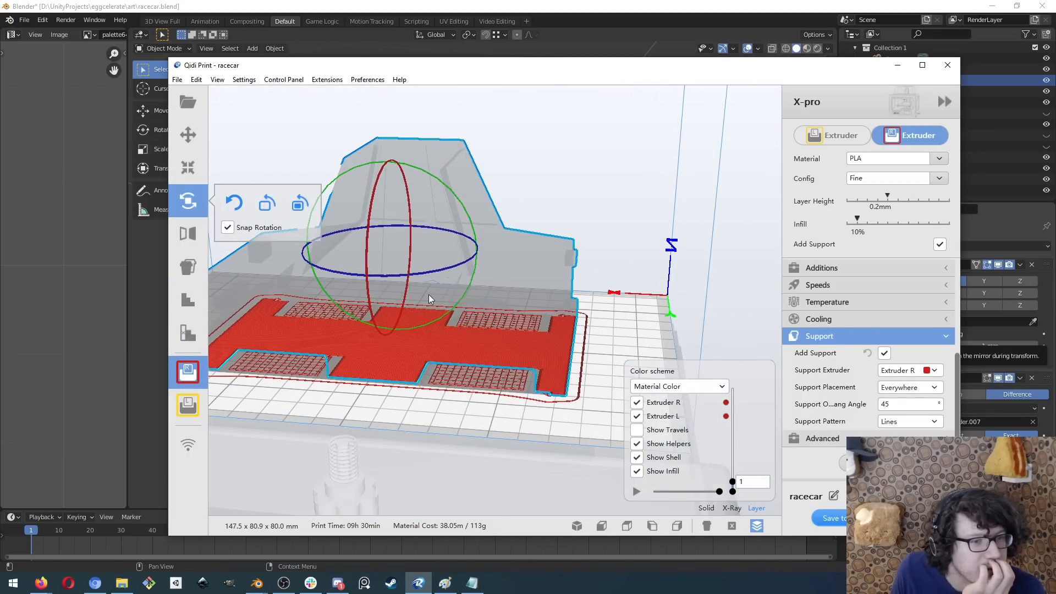
{"action": "left_click", "coordinate": [706, 526]}
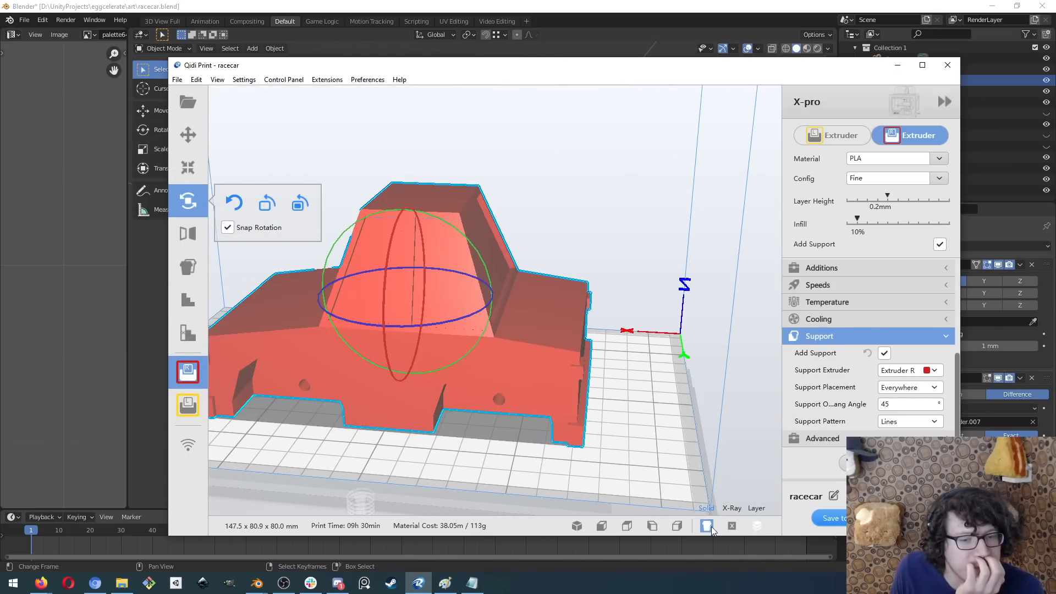
{"action": "left_click", "coordinate": [193, 333]}
{"action": "left_click", "coordinate": [449, 384]}
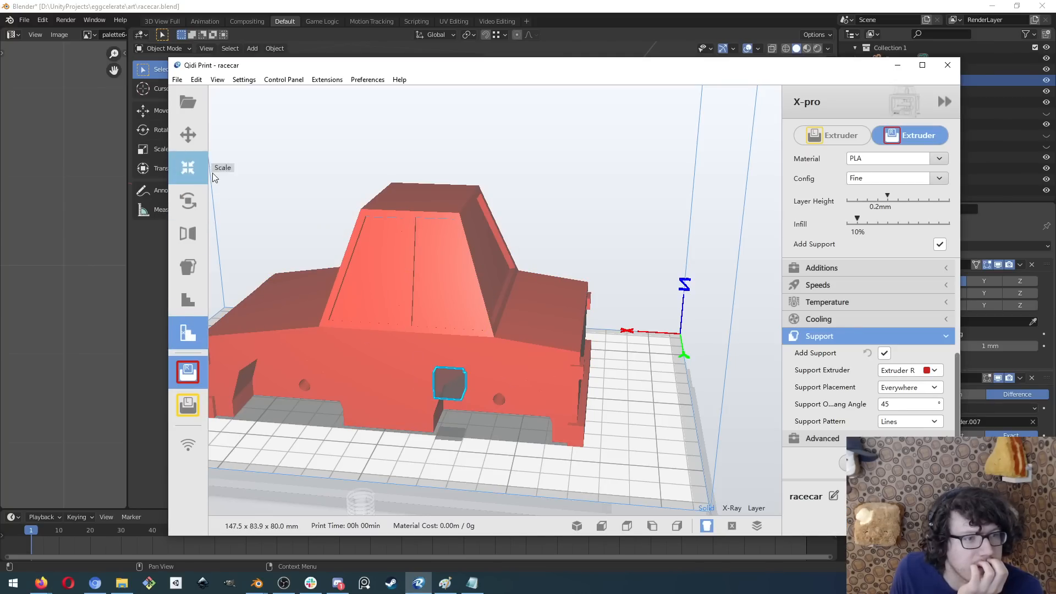
- Try adding a second support blocker above the other axle hole and remove it
{"action": "left_click", "coordinate": [339, 352]}
{"action": "left_click", "coordinate": [195, 336]}
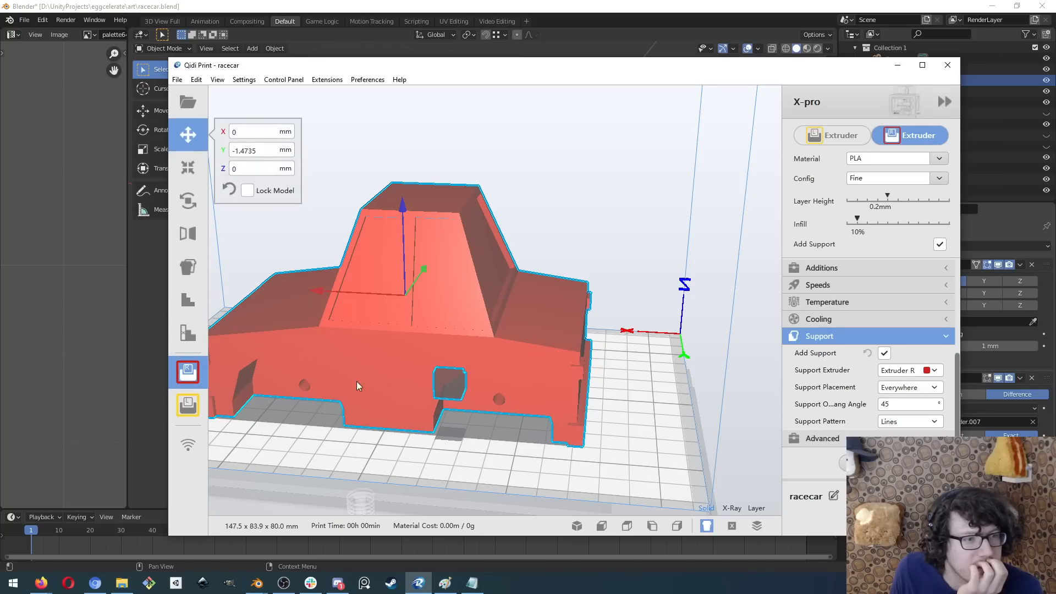
{"action": "left_click", "coordinate": [188, 333]}
{"action": "left_click", "coordinate": [313, 359]}
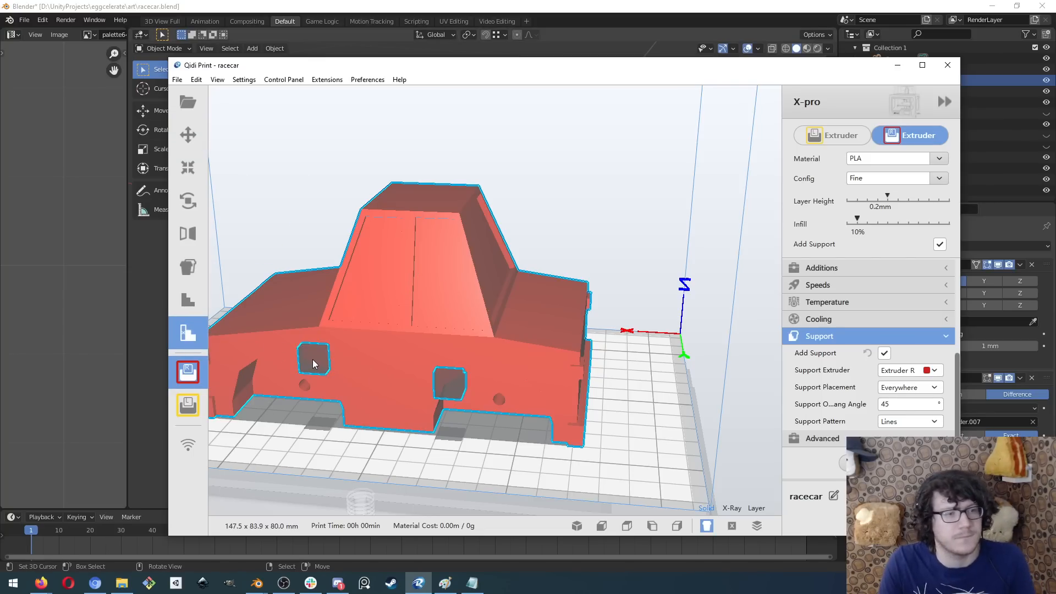
{"action": "key", "text": "Delete"}
{"action": "key", "text": "ctrl+z"}
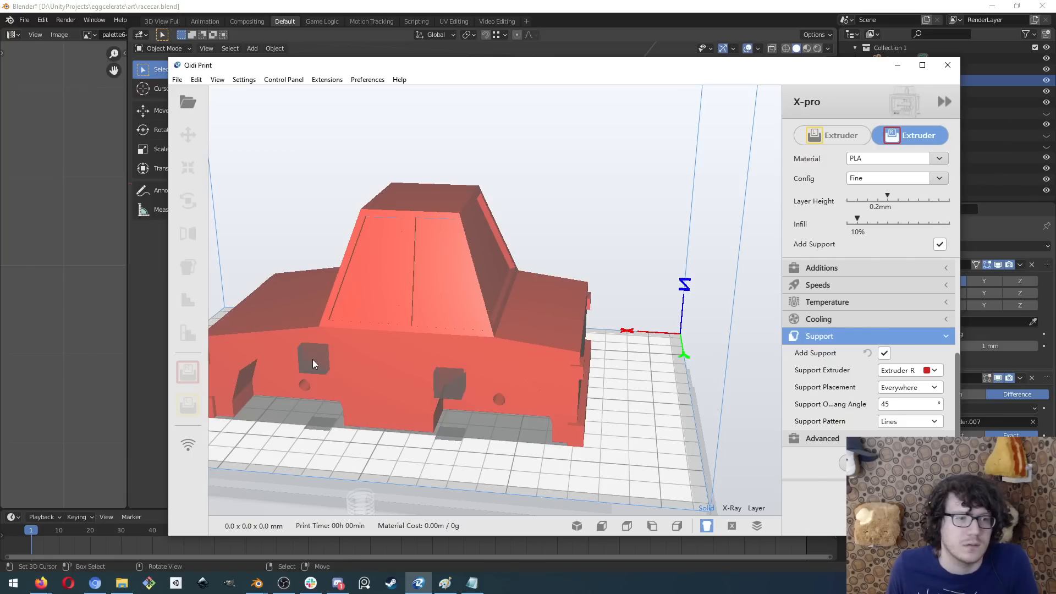
{"action": "left_click", "coordinate": [313, 359]}
{"action": "key", "text": "Delete"}
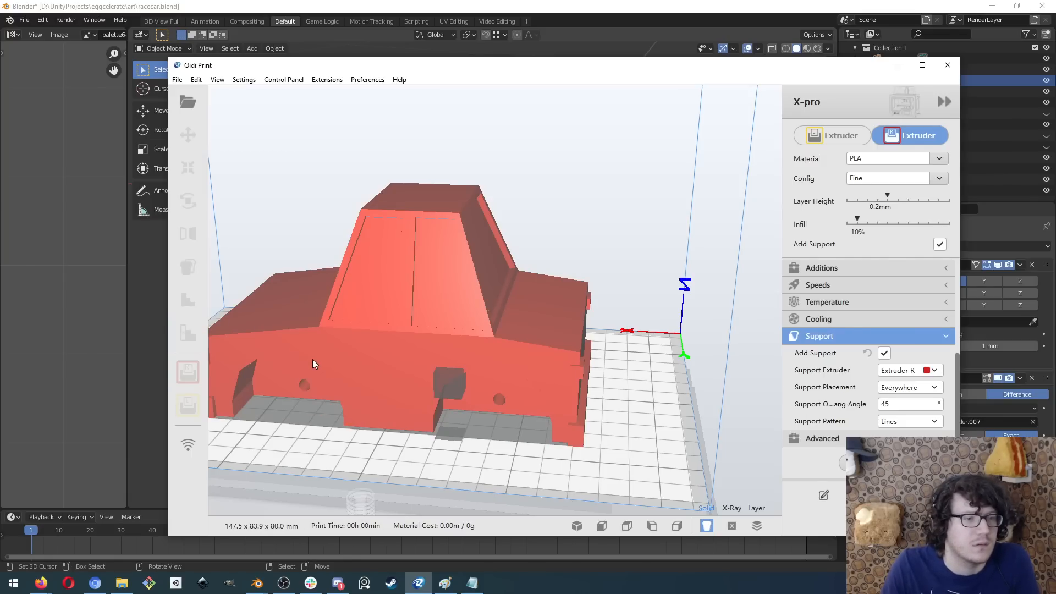
- Select the remaining support blocker and move it along the Y axis into the car body, to about -8.5 mm
{"action": "left_click", "coordinate": [449, 391]}
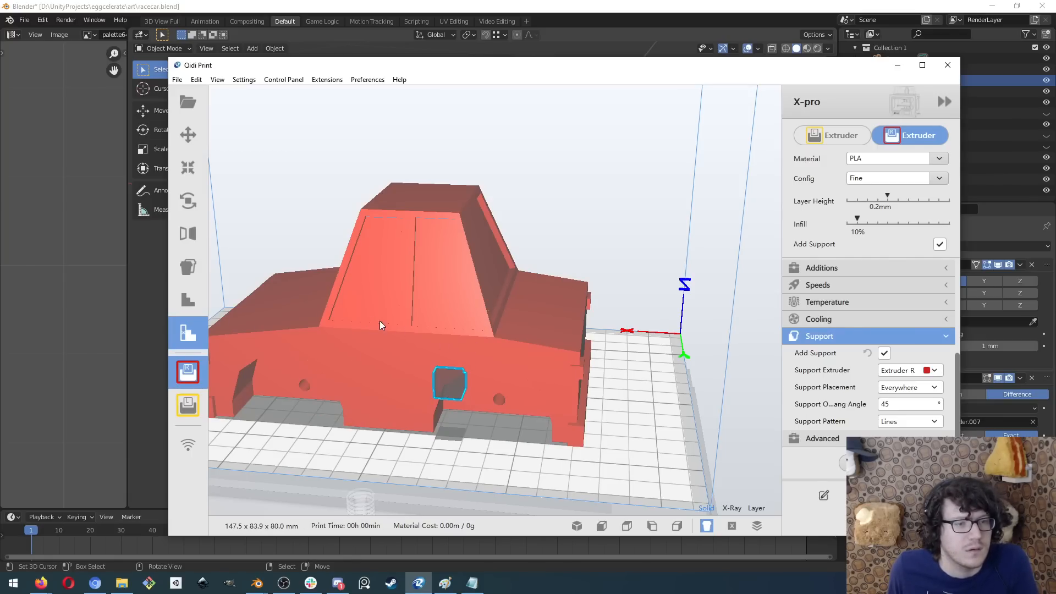
{"action": "middle_click_drag", "start_coordinate": [379, 321], "coordinate": [160, 296]}
{"action": "middle_click", "coordinate": [153, 301]}
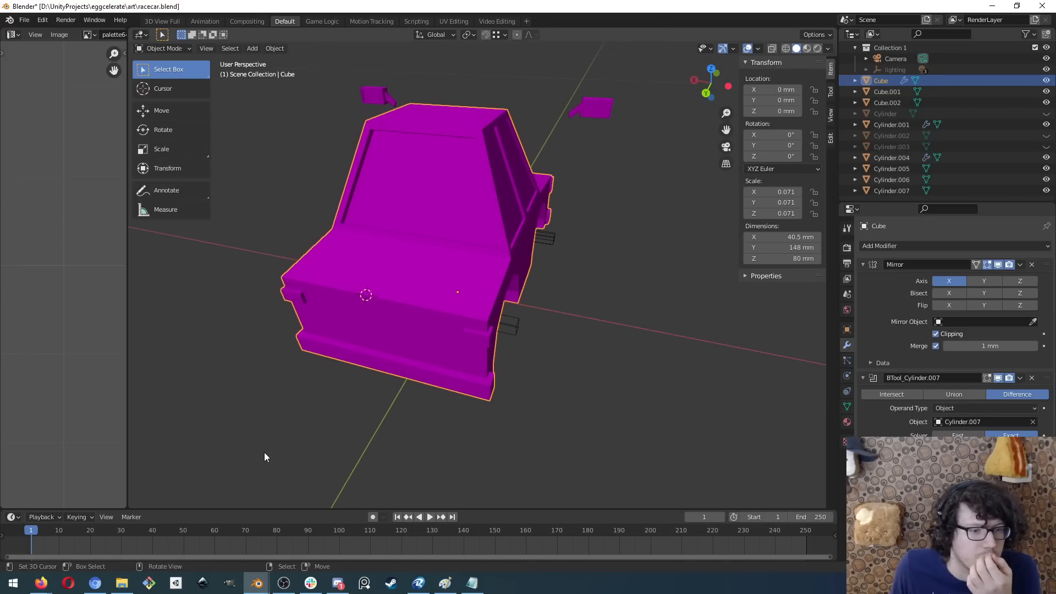
{"action": "left_click", "coordinate": [418, 583]}
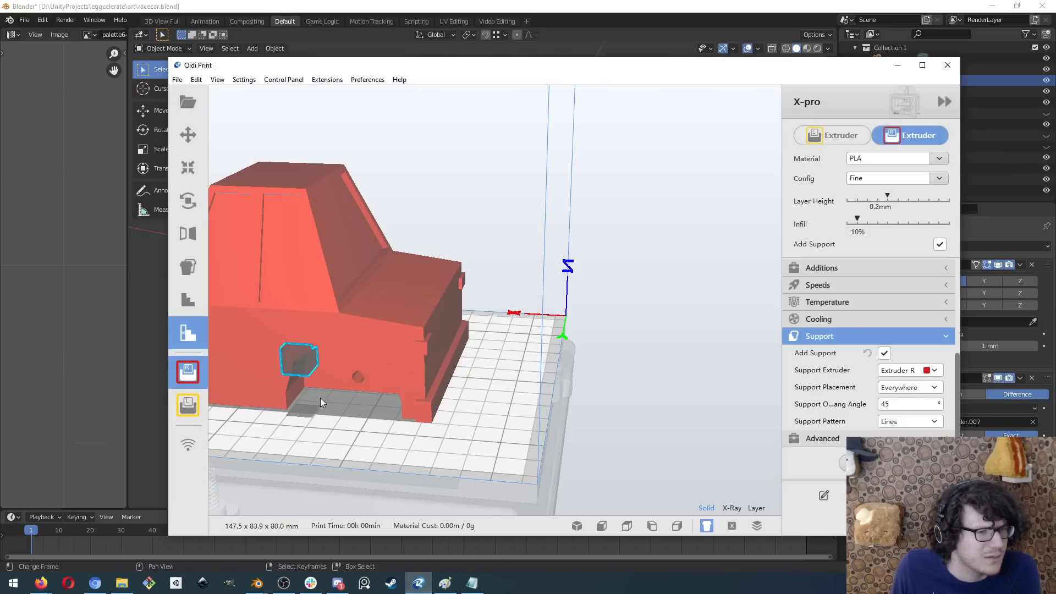
{"action": "right_click_drag", "start_coordinate": [308, 316], "coordinate": [361, 363]}
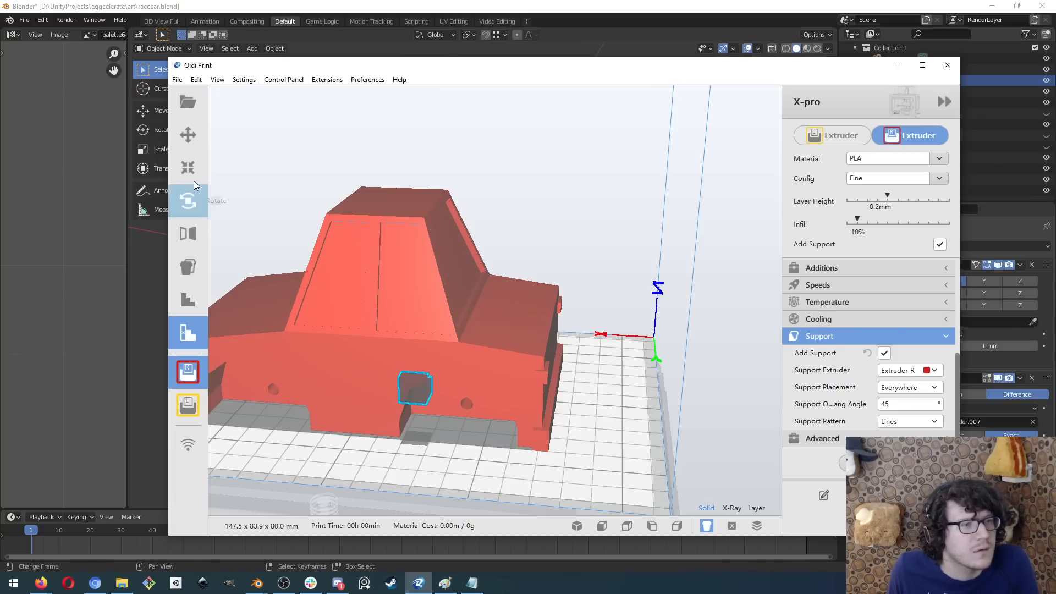
{"action": "left_click", "coordinate": [188, 142]}
{"action": "right_click_drag", "start_coordinate": [605, 397], "coordinate": [367, 369]}
{"action": "left_click_drag", "start_coordinate": [417, 298], "coordinate": [474, 304]}
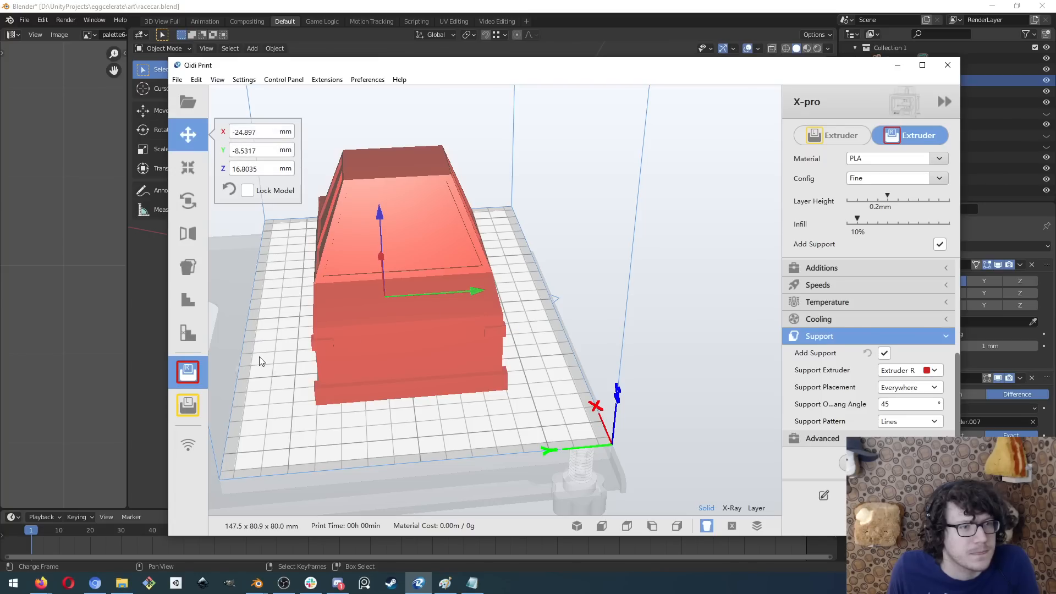
- Move the support blocker along the X axis to about -40.3 mm and lower it toward the axle hole in the wheel well
{"action": "right_click_drag", "start_coordinate": [259, 357], "coordinate": [102, 320]}
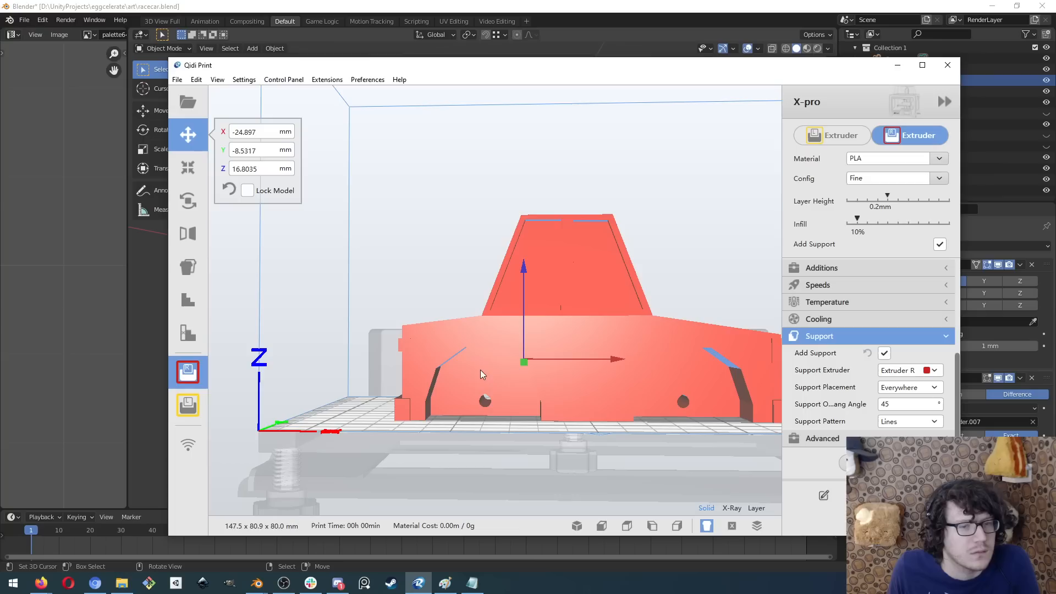
{"action": "left_click_drag", "start_coordinate": [620, 366], "coordinate": [582, 364]}
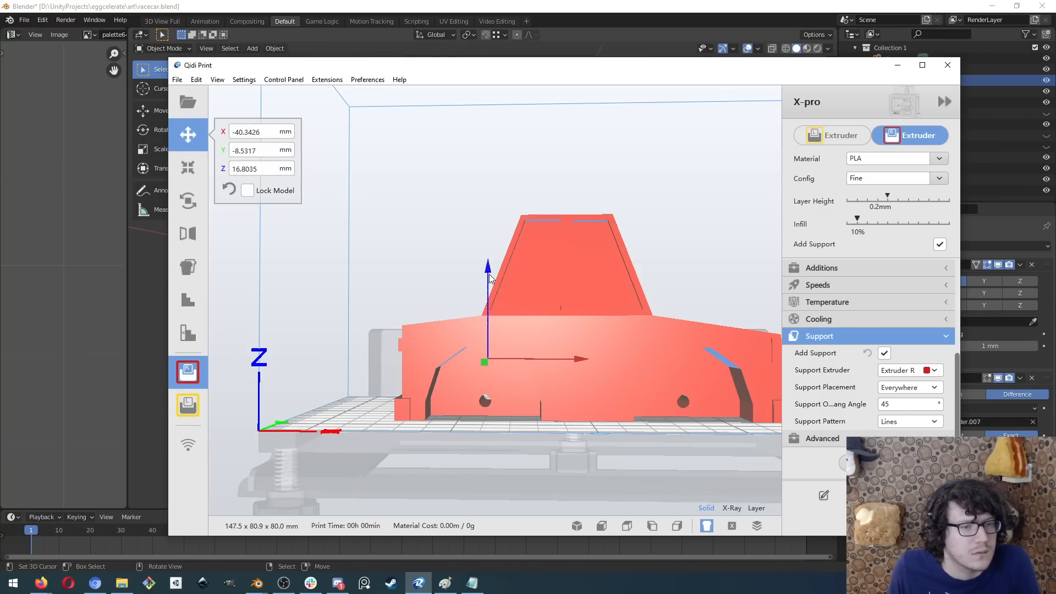
{"action": "left_click_drag", "start_coordinate": [489, 273], "coordinate": [484, 309]}
{"action": "mouse_move", "coordinate": [491, 389]}
{"action": "right_mouse_down"}
{"action": "mouse_move", "coordinate": [500, 365]}
{"action": "mouse_move", "coordinate": [493, 387]}
{"action": "right_mouse_up"}
{"action": "left_click_drag", "start_coordinate": [494, 304], "coordinate": [493, 297]}
{"action": "right_click_drag", "start_coordinate": [497, 408], "coordinate": [650, 404]}
{"action": "left_click", "coordinate": [565, 382]}
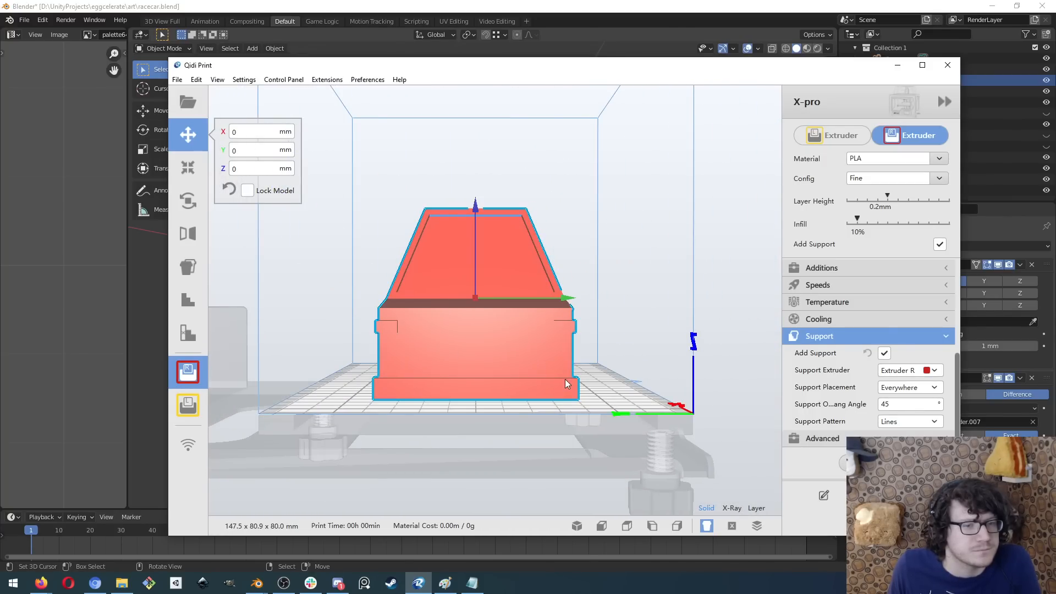
- Select the support blocker at the axle hole and stretch it along the Z axis to about 91.8 mm
{"action": "middle_click_drag", "start_coordinate": [361, 309], "coordinate": [403, 361]}
{"action": "right_click_drag", "start_coordinate": [404, 361], "coordinate": [221, 363]}
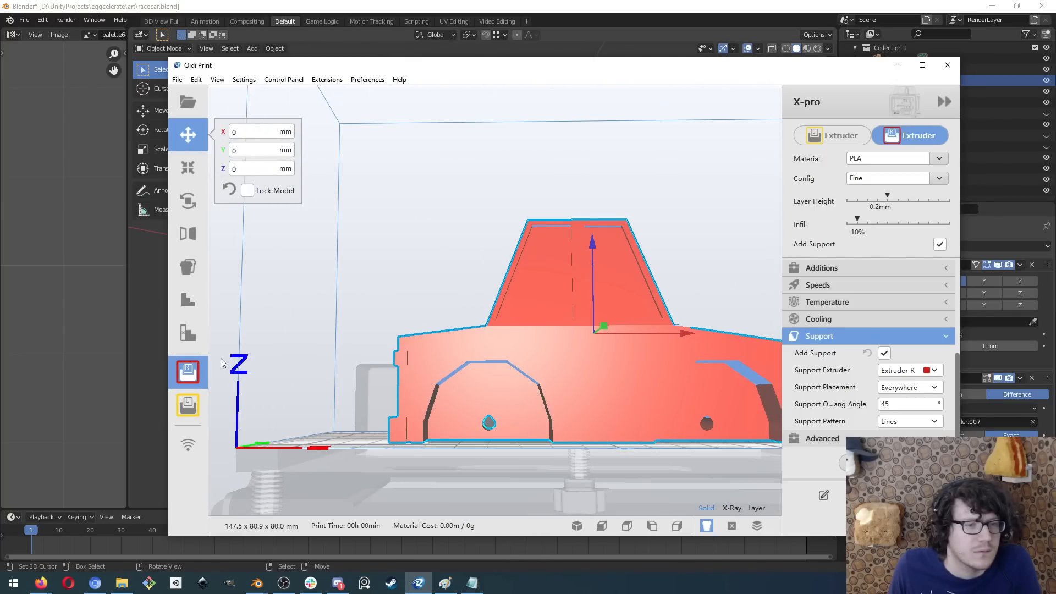
{"action": "left_click", "coordinate": [488, 428]}
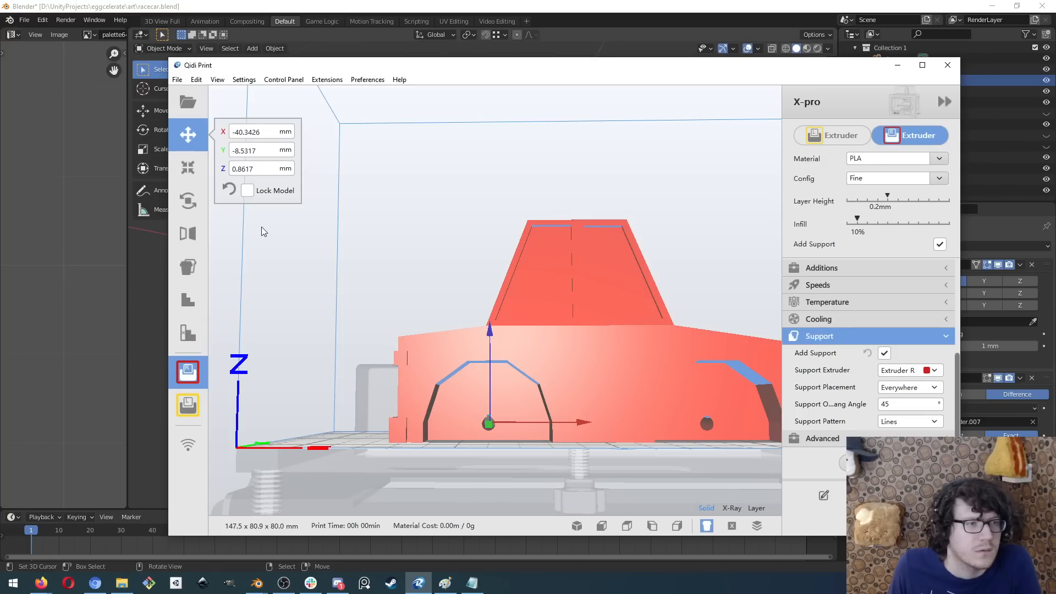
{"action": "left_click", "coordinate": [194, 171]}
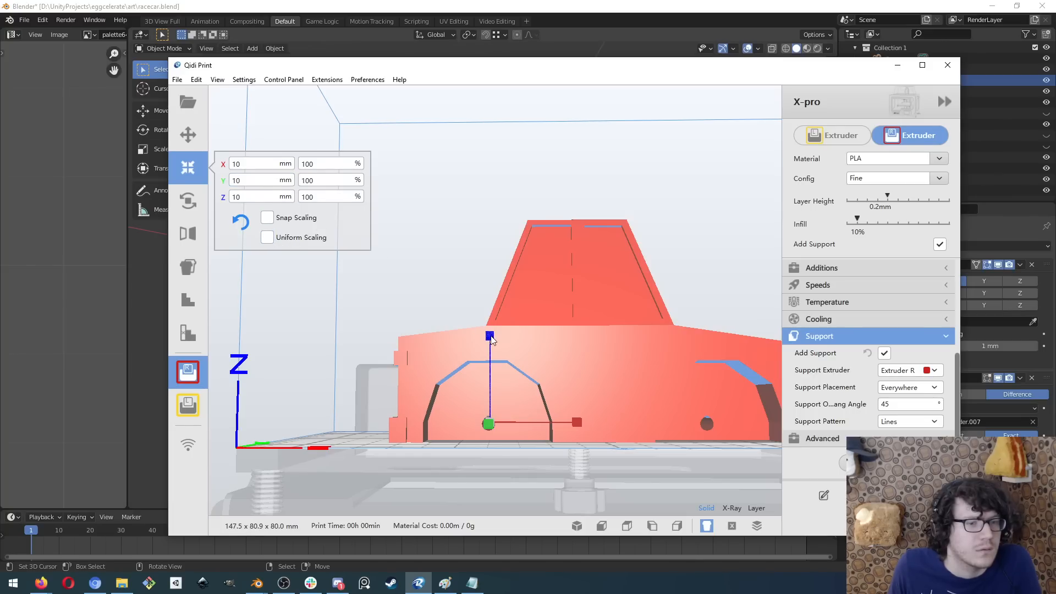
{"action": "left_click_drag", "start_coordinate": [491, 339], "coordinate": [498, 140]}
{"action": "middle_click_drag", "start_coordinate": [472, 263], "coordinate": [493, 352]}
{"action": "right_click_drag", "start_coordinate": [422, 377], "coordinate": [627, 422]}
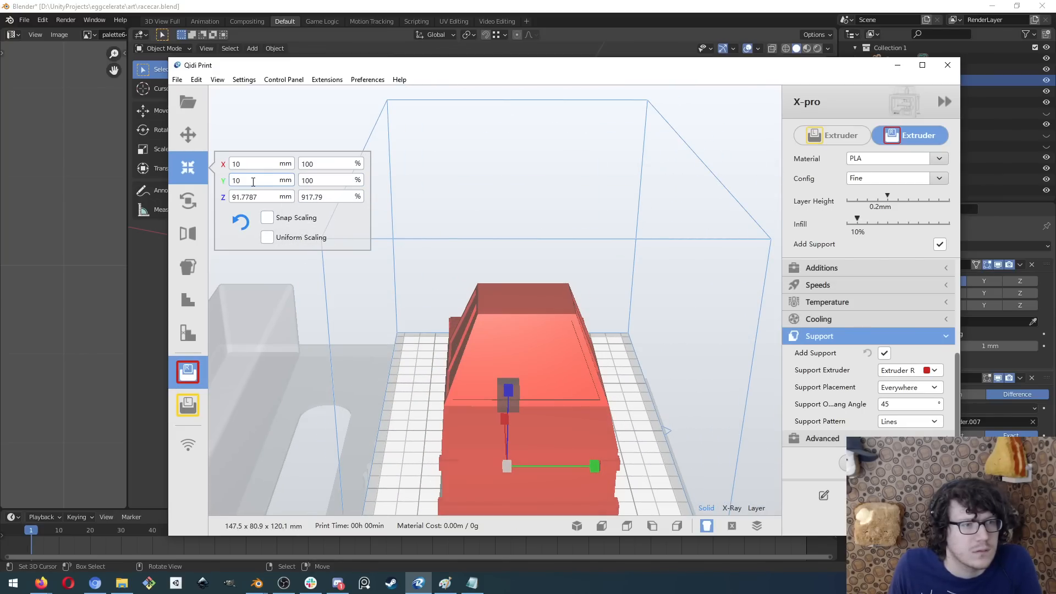
- Try twice to widen the support blocker across the car body, undoing each scaling
{"action": "left_click_drag", "start_coordinate": [596, 469], "coordinate": [640, 467]}
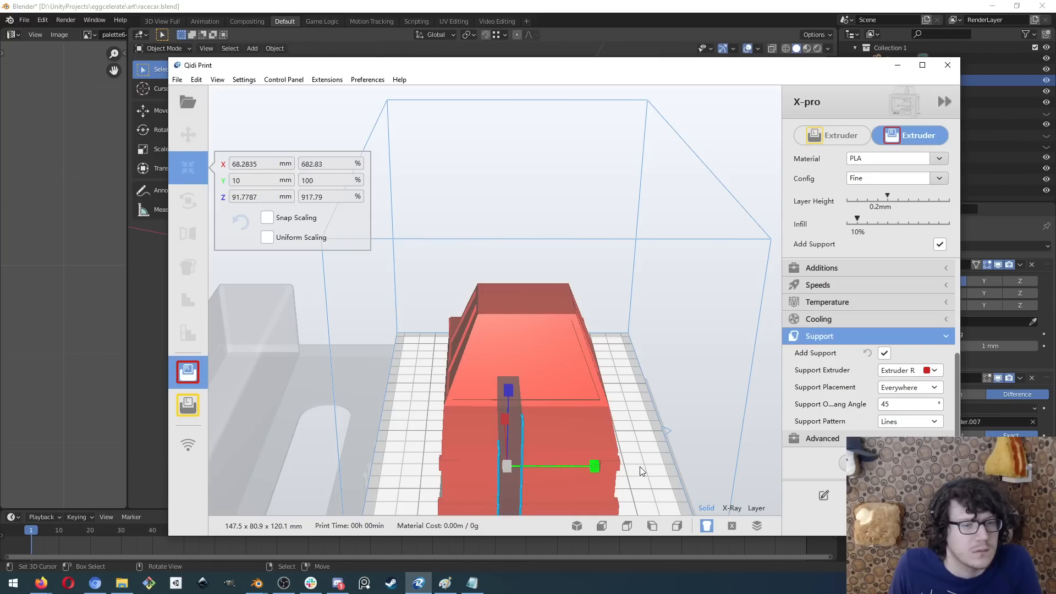
{"action": "right_click_drag", "start_coordinate": [571, 433], "coordinate": [604, 422]}
{"action": "key", "text": "ctrl+z"}
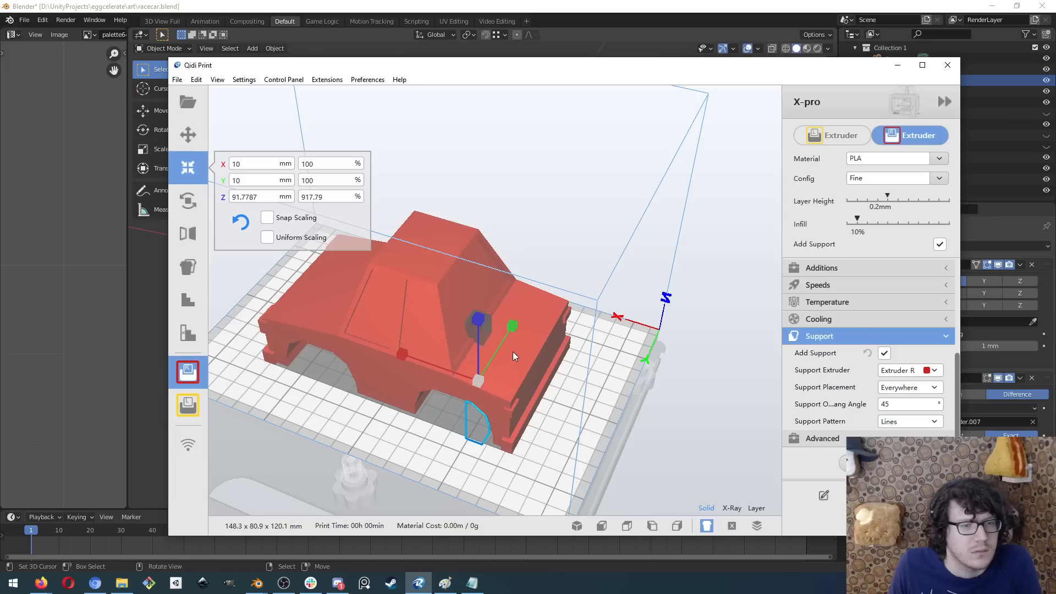
{"action": "left_click_drag", "start_coordinate": [513, 326], "coordinate": [635, 345]}
{"action": "key", "text": "ctrl+z"}
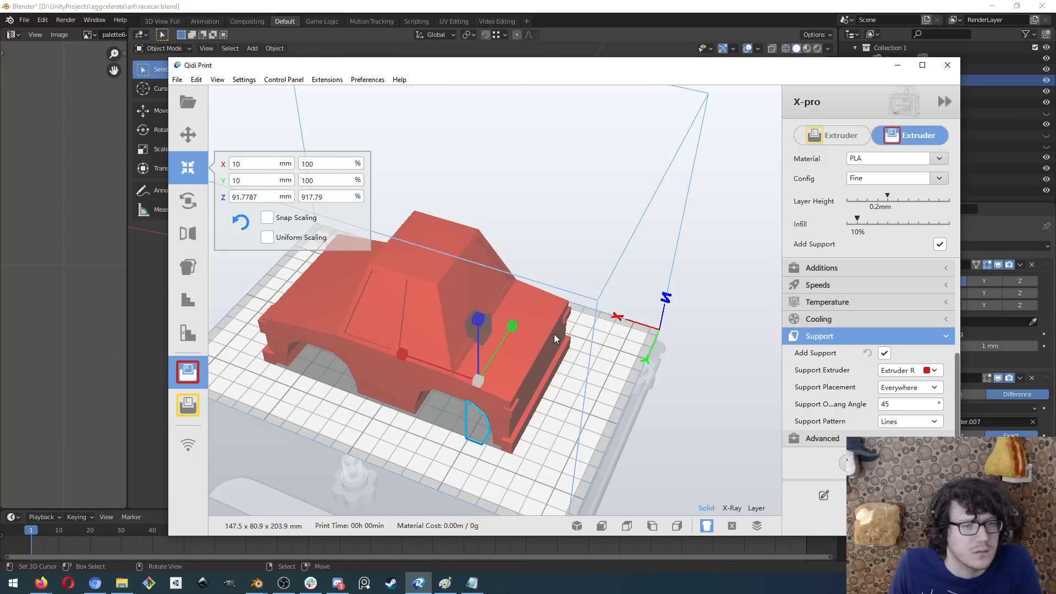
{"action": "right_click_drag", "start_coordinate": [584, 320], "coordinate": [387, 368]}
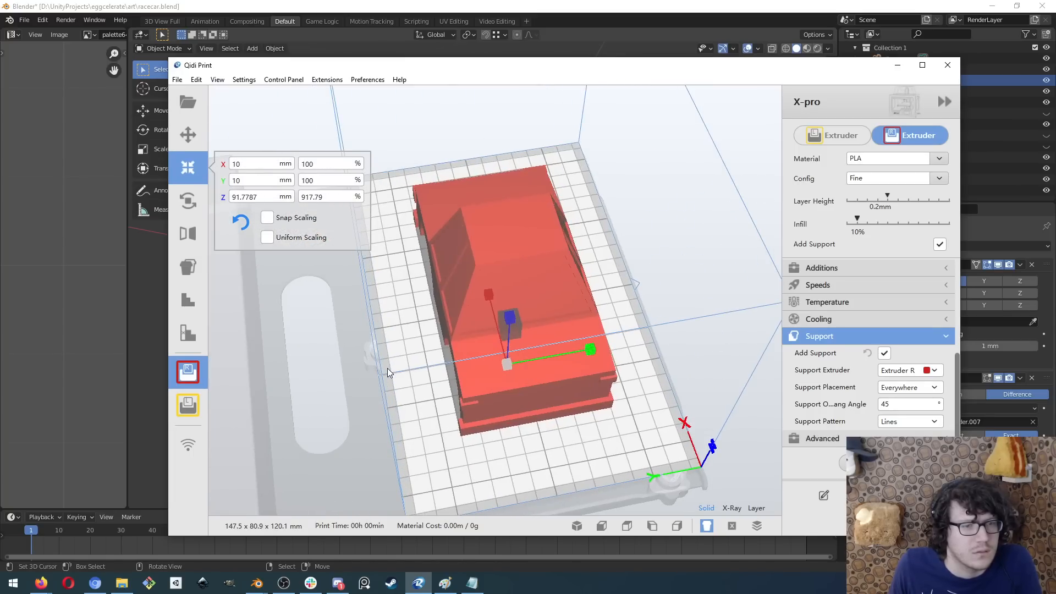
- Enlarge the support blocker in all directions to about 49 × 49 × 450 mm
{"action": "left_click_drag", "start_coordinate": [585, 352], "coordinate": [611, 354]}
{"action": "middle_click_drag", "start_coordinate": [484, 330], "coordinate": [537, 338]}
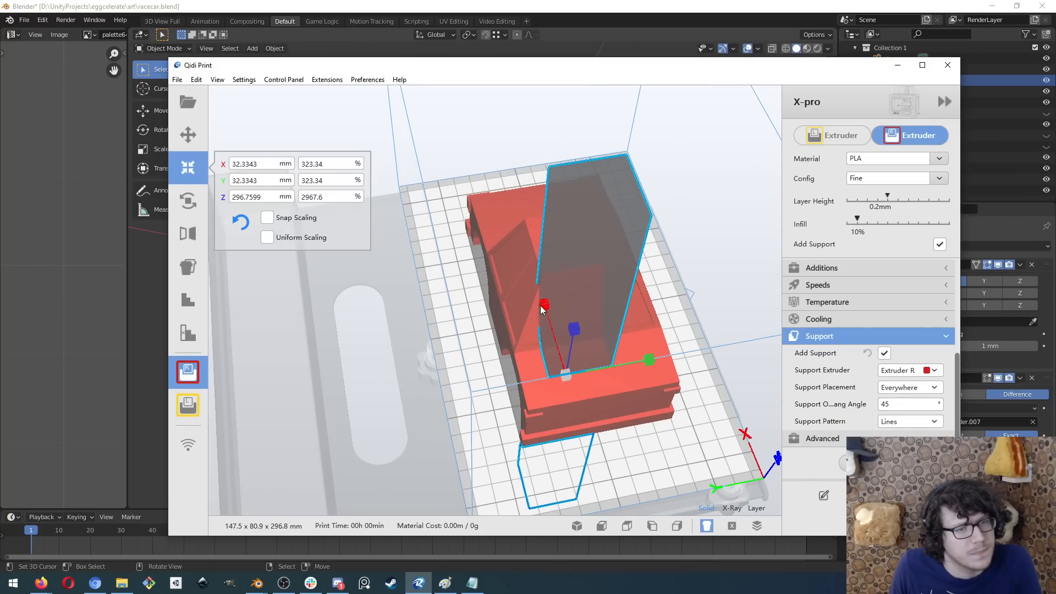
{"action": "left_click_drag", "start_coordinate": [542, 309], "coordinate": [516, 245]}
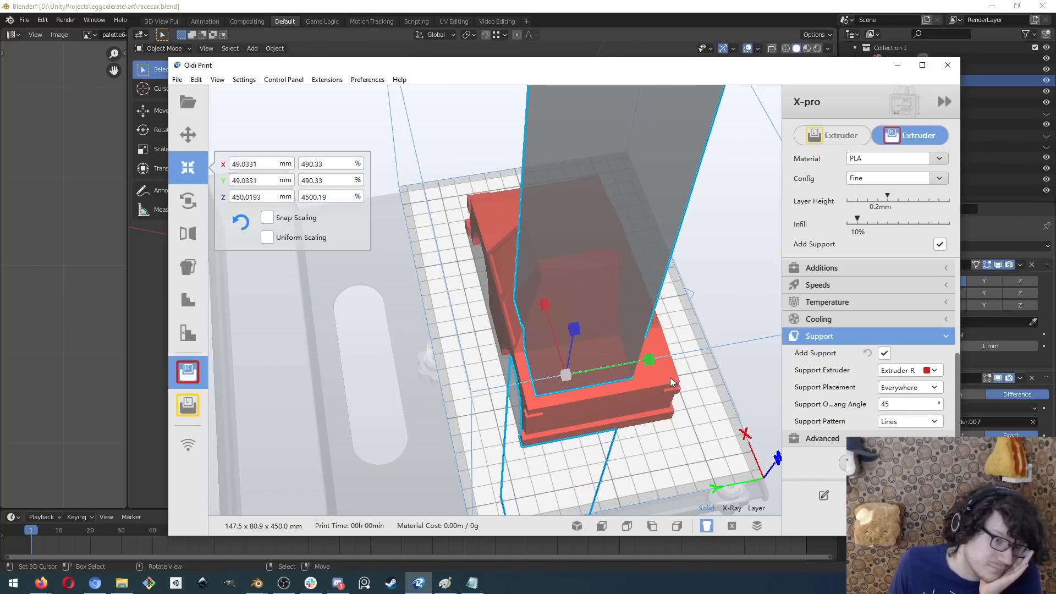
{"action": "middle_click_drag", "start_coordinate": [670, 378], "coordinate": [255, 390]}
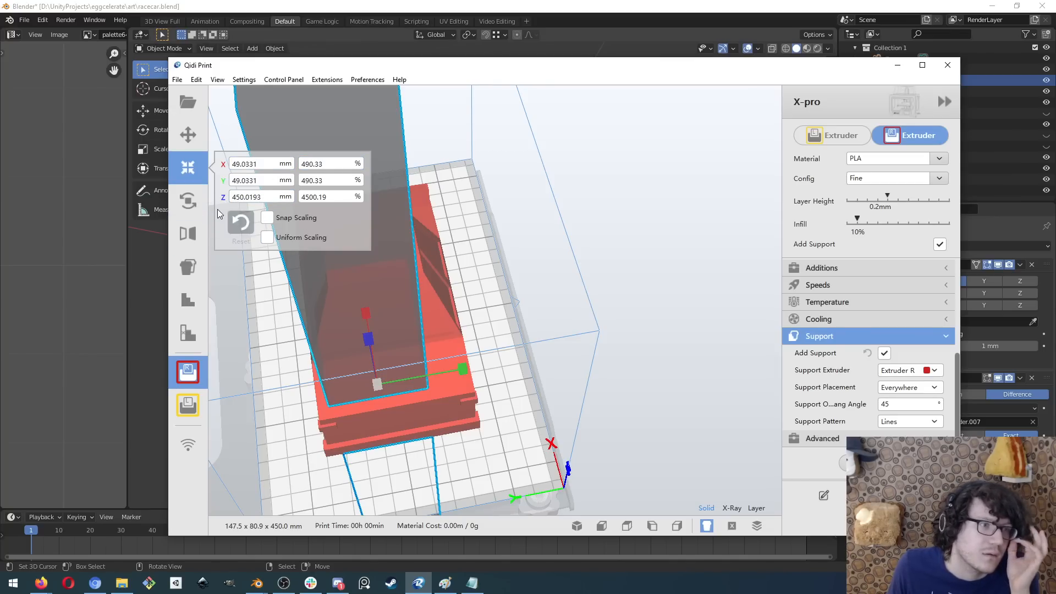
- Move the support blocker along the Y axis to about -1 mm and enlarge it uniformly to about 50.8 mm wide
{"action": "left_click", "coordinate": [187, 135]}
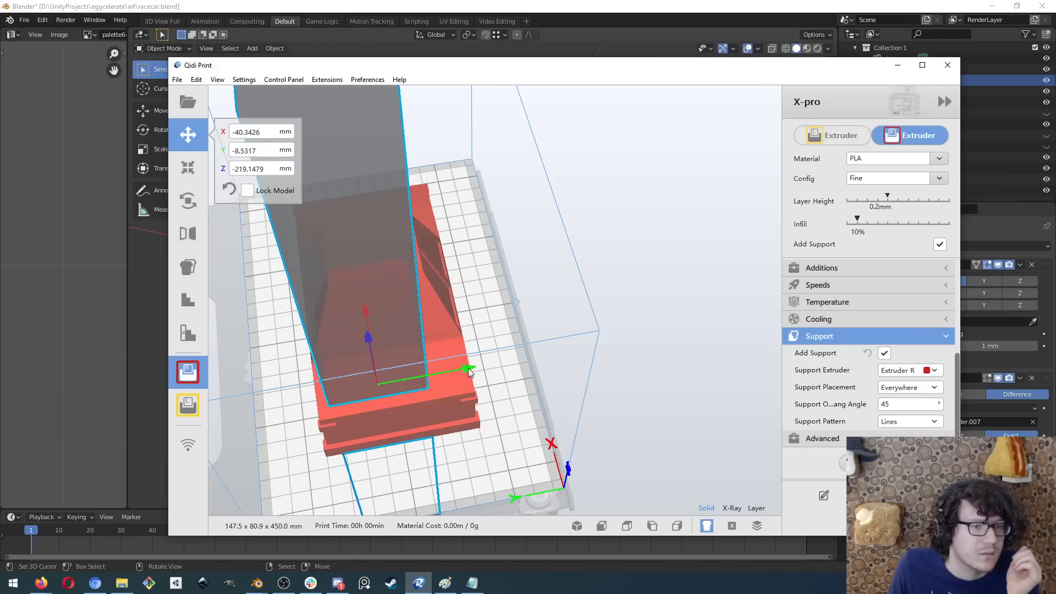
{"action": "left_click_drag", "start_coordinate": [467, 368], "coordinate": [480, 372]}
{"action": "left_click", "coordinate": [187, 165]}
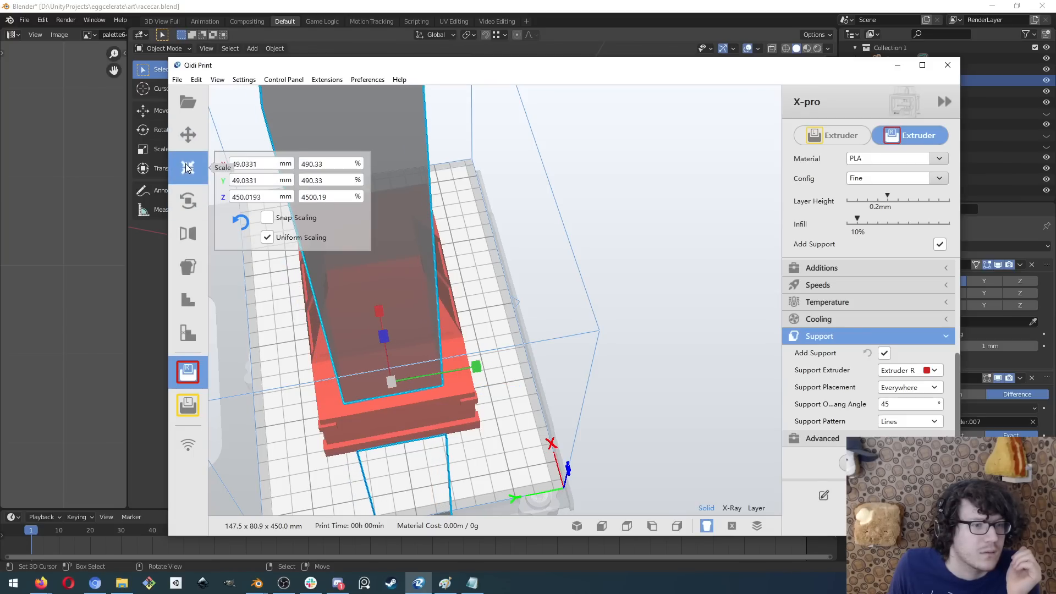
{"action": "mouse_move", "coordinate": [480, 369]}
{"action": "left_mouse_down"}
{"action": "mouse_move", "coordinate": [602, 353]}
{"action": "mouse_move", "coordinate": [483, 368]}
{"action": "left_mouse_up"}
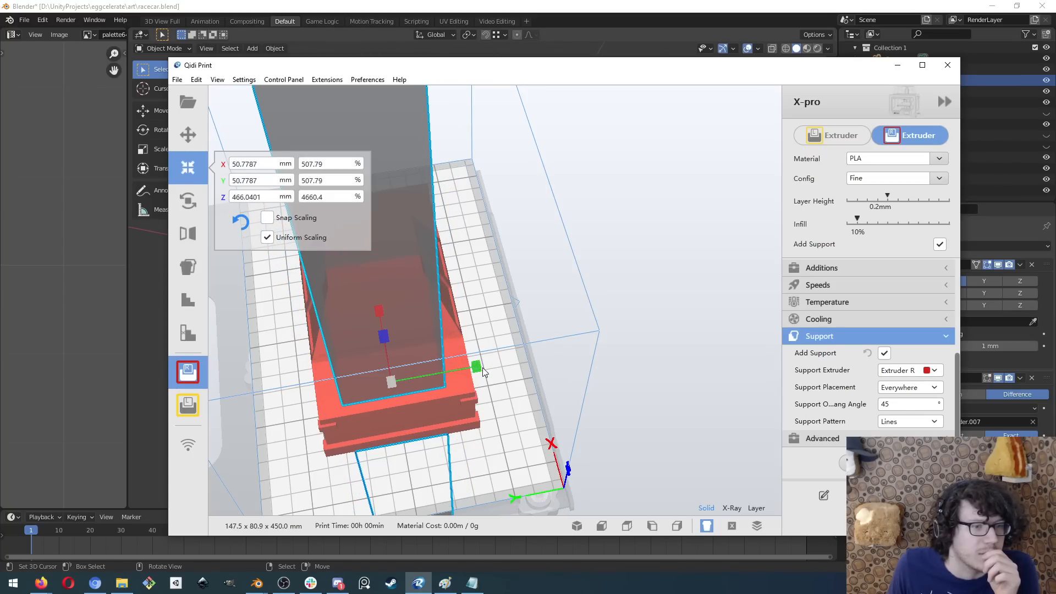
- Shrink the support blocker uniformly to about 40 × 40 × 367 mm
{"action": "right_click_drag", "start_coordinate": [483, 368], "coordinate": [301, 378]}
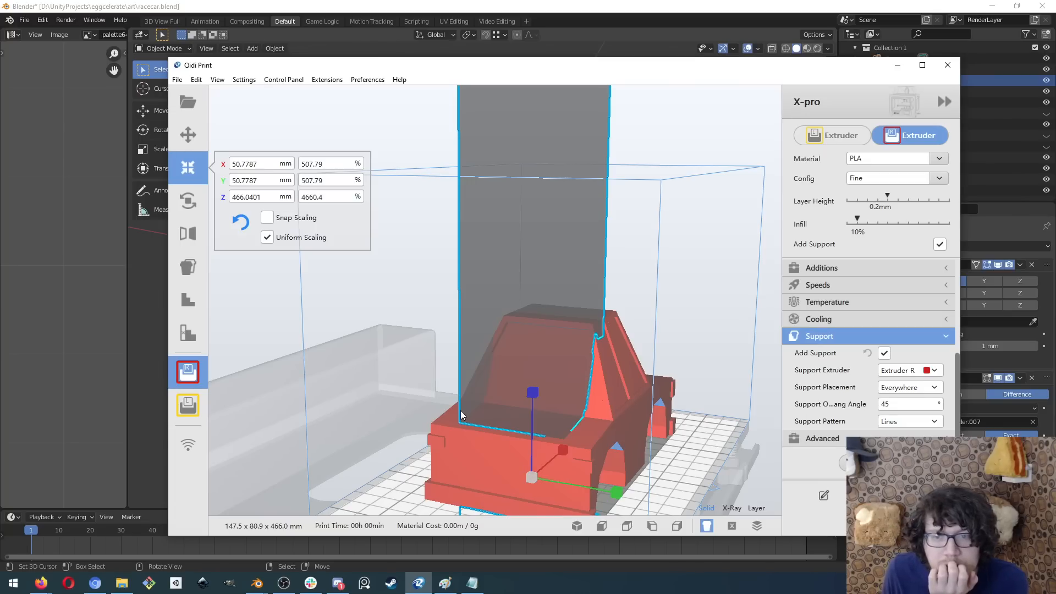
{"action": "left_click_drag", "start_coordinate": [616, 494], "coordinate": [533, 458]}
{"action": "right_click_drag", "start_coordinate": [533, 454], "coordinate": [447, 431]}
{"action": "left_click_drag", "start_coordinate": [520, 453], "coordinate": [489, 445]}
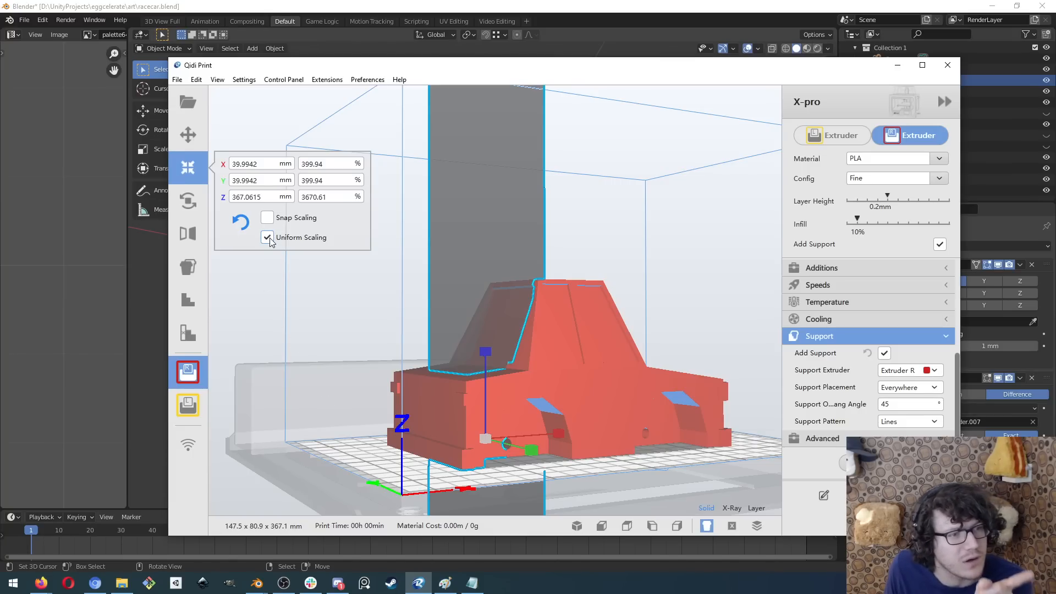
- Nudge the support blocker along the Y axis to about -1.4 mm
{"action": "middle_click_drag", "start_coordinate": [310, 372], "coordinate": [344, 393]}
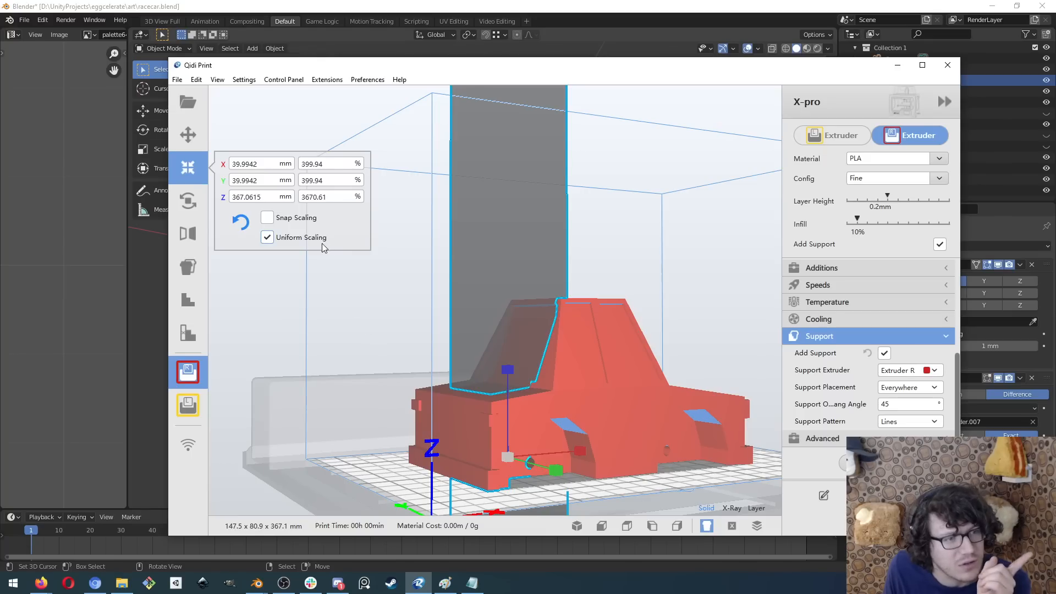
{"action": "right_click_drag", "start_coordinate": [317, 386], "coordinate": [468, 429]}
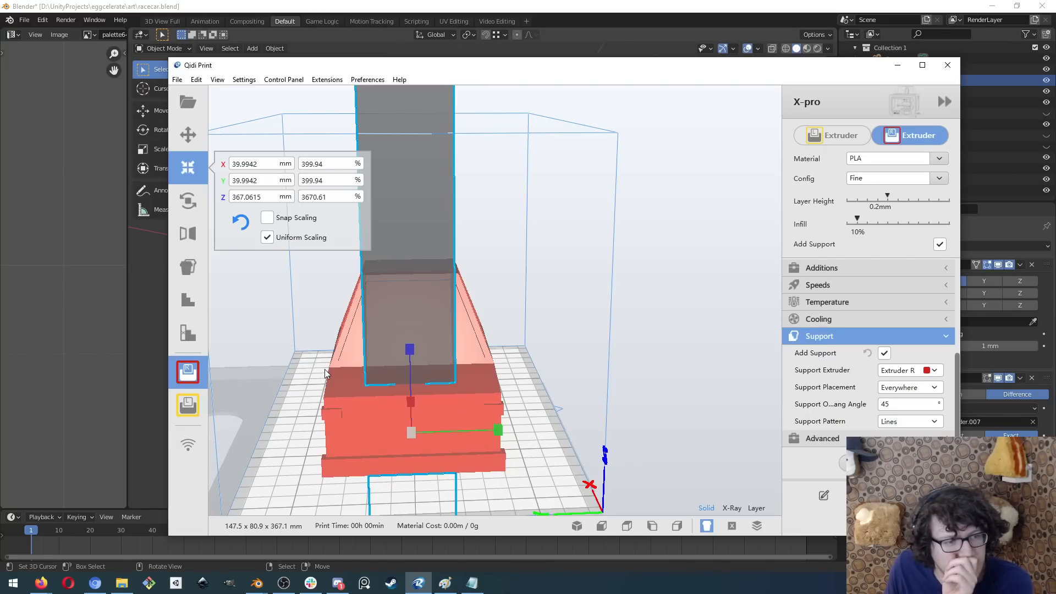
{"action": "left_click", "coordinate": [186, 144]}
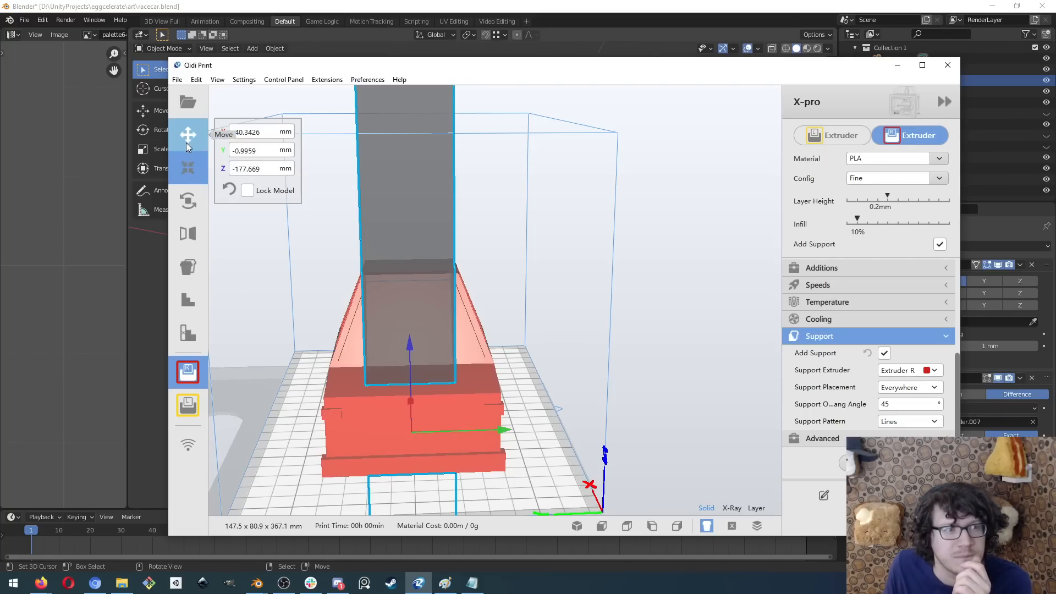
{"action": "mouse_move", "coordinate": [264, 368]}
{"action": "middle_mouse_down"}
{"action": "mouse_move", "coordinate": [273, 365]}
{"action": "mouse_move", "coordinate": [265, 368]}
{"action": "middle_mouse_up"}
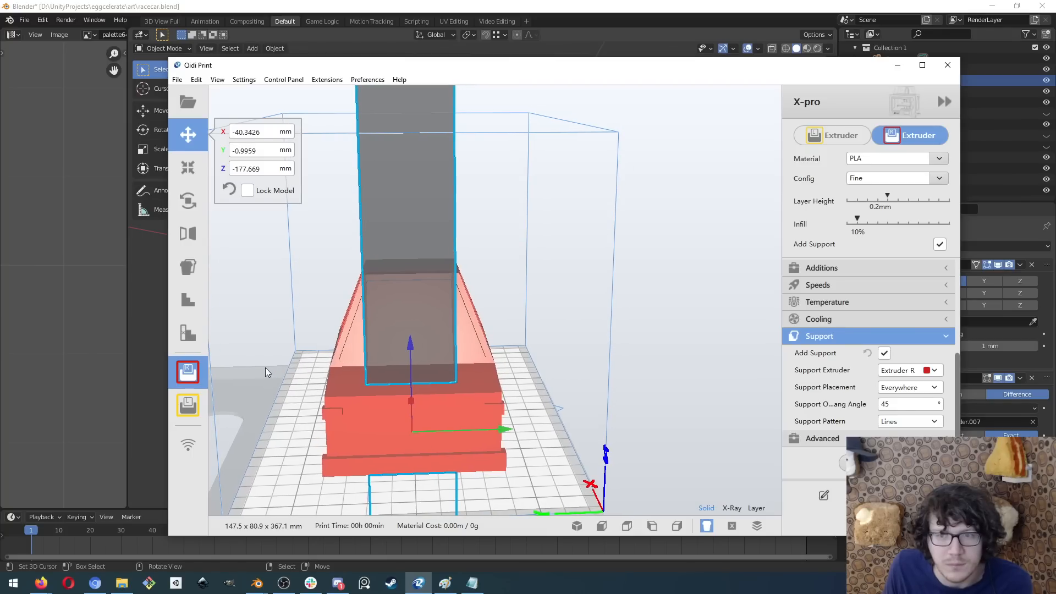
{"action": "right_click_drag", "start_coordinate": [486, 437], "coordinate": [368, 424]}
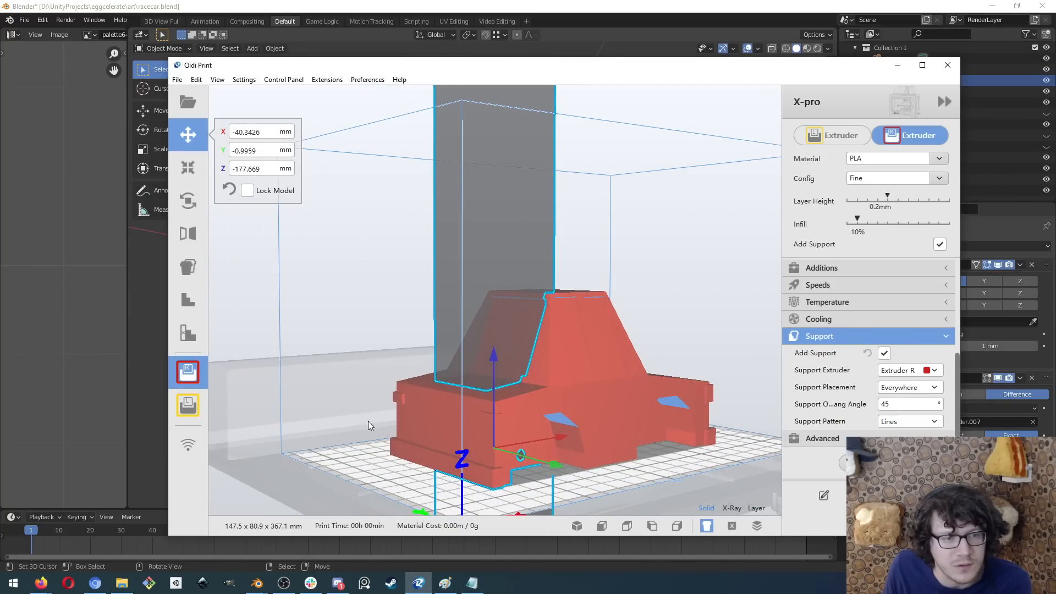
{"action": "left_click_drag", "start_coordinate": [552, 465], "coordinate": [553, 468]}
{"action": "right_click_drag", "start_coordinate": [553, 468], "coordinate": [429, 355]}
- Narrow the support blocker with non-uniform scaling to an X size of about 34.5 mm
{"action": "left_click", "coordinate": [188, 167]}
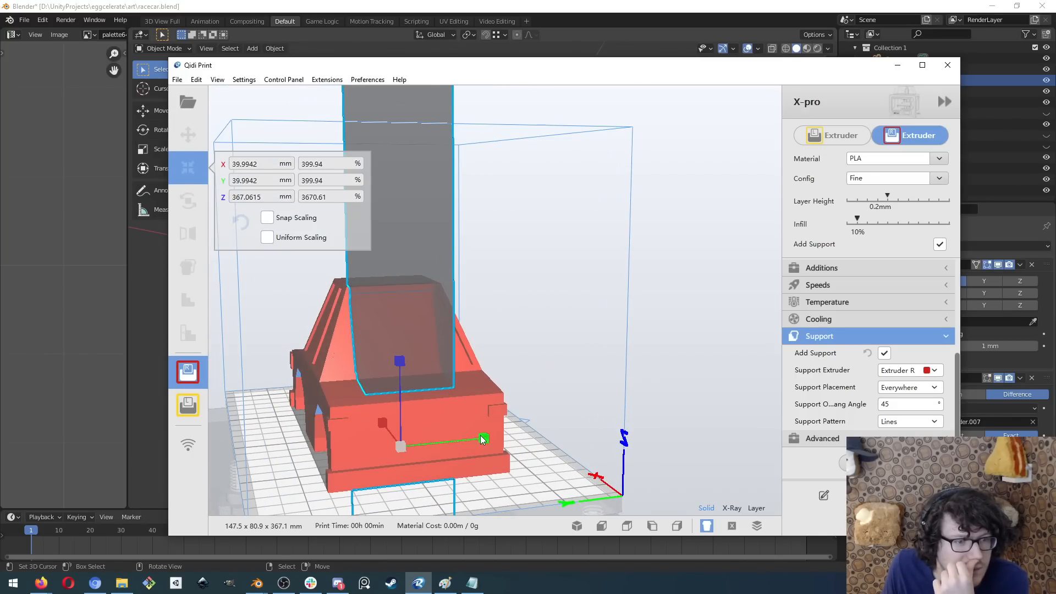
{"action": "left_click_drag", "start_coordinate": [483, 437], "coordinate": [474, 440]}
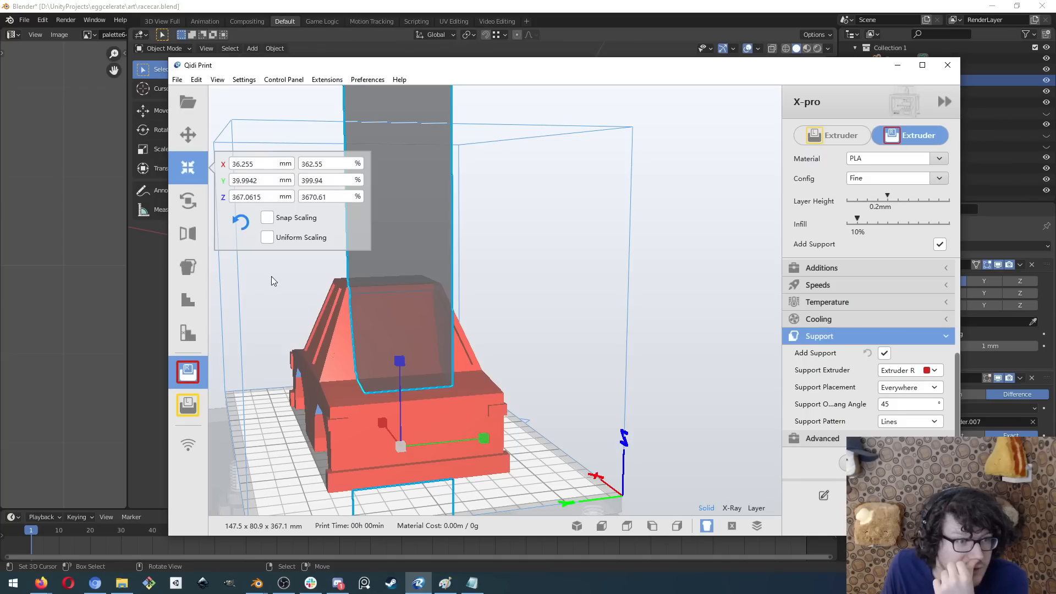
{"action": "middle_click_drag", "start_coordinate": [297, 441], "coordinate": [318, 430]}
{"action": "right_click_drag", "start_coordinate": [318, 429], "coordinate": [545, 404]}
{"action": "left_click_drag", "start_coordinate": [519, 386], "coordinate": [519, 386]}
- Move the support blocker along the Y axis to about 4.2 mm
{"action": "left_click", "coordinate": [188, 134]}
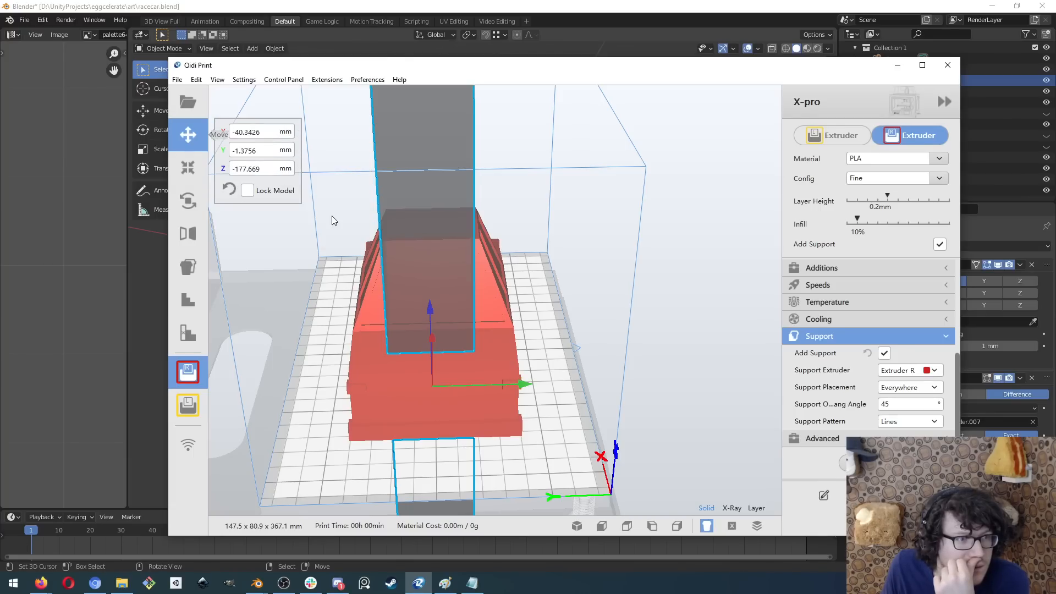
{"action": "left_click_drag", "start_coordinate": [520, 385], "coordinate": [529, 389]}
{"action": "right_click_drag", "start_coordinate": [409, 428], "coordinate": [492, 371]}
{"action": "left_click_drag", "start_coordinate": [520, 367], "coordinate": [526, 367]}
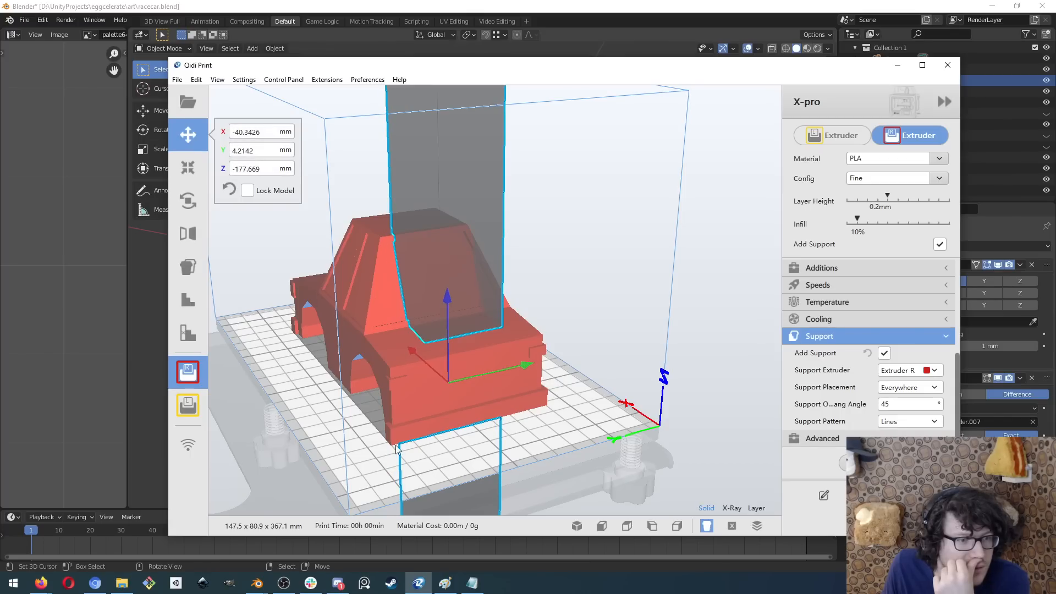
- Reduce the support blocker's X size to about 29.2 mm without uniform scaling
{"action": "right_click_drag", "start_coordinate": [360, 441], "coordinate": [338, 434]}
{"action": "left_click", "coordinate": [188, 168]}
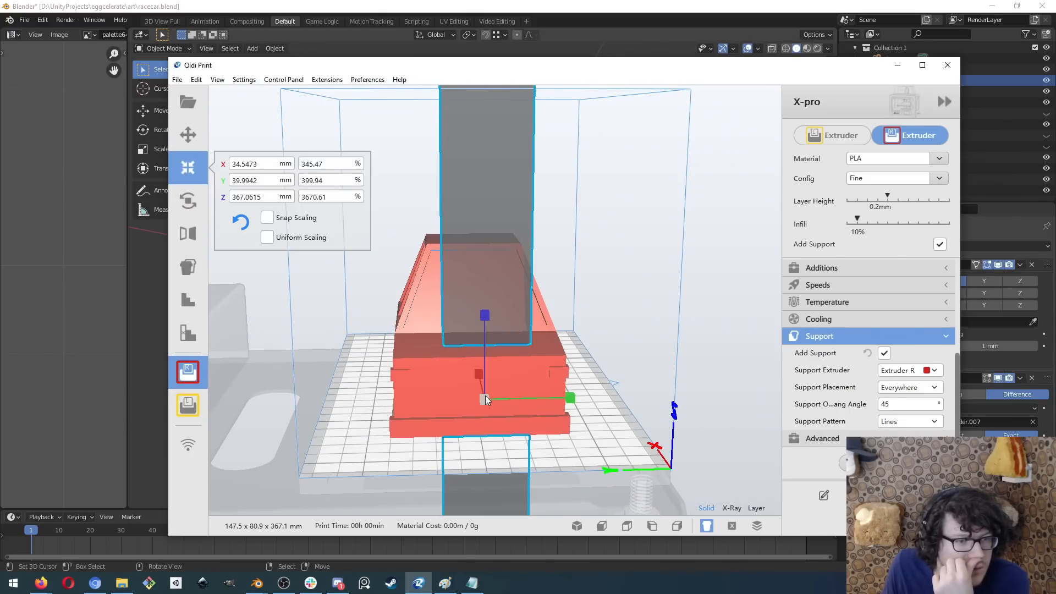
{"action": "left_click_drag", "start_coordinate": [570, 402], "coordinate": [556, 406]}
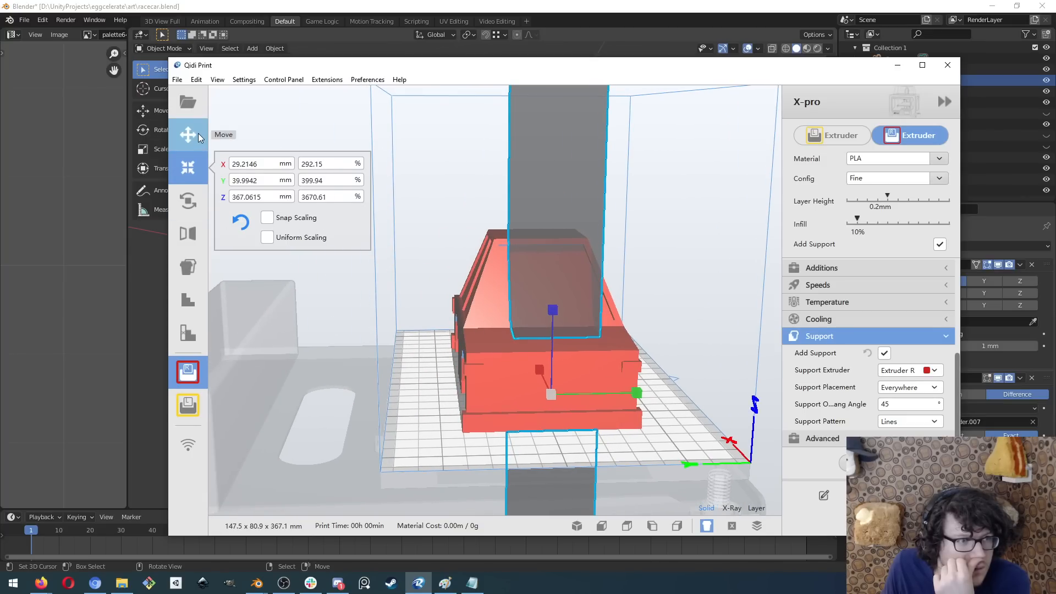
- Try to shift the support blocker farther along the Y axis, reselecting it after each attempt
{"action": "left_click", "coordinate": [187, 134]}
{"action": "left_click", "coordinate": [632, 400]}
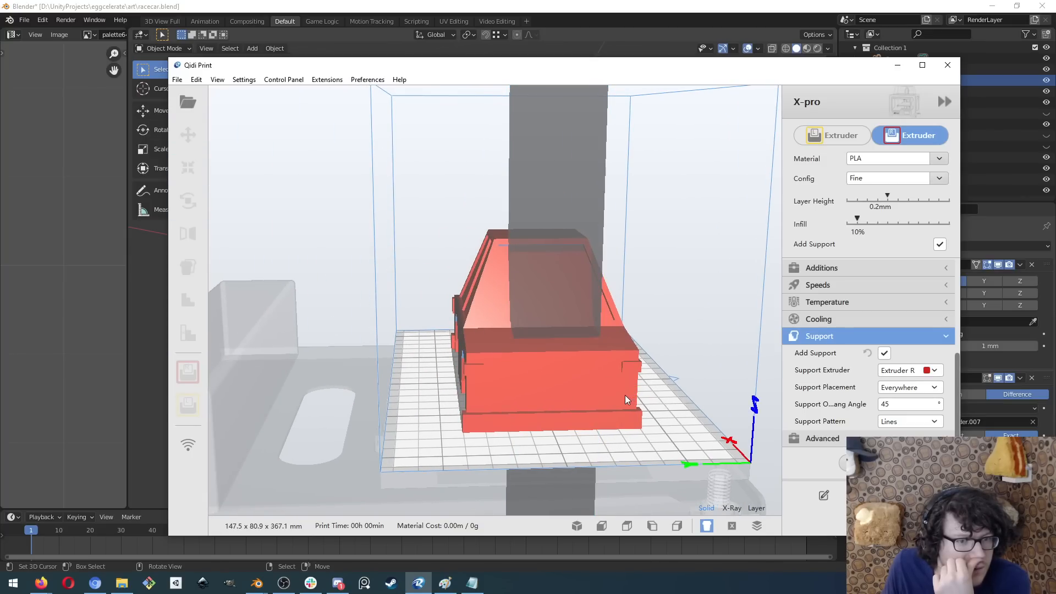
{"action": "left_click", "coordinate": [564, 309]}
{"action": "left_click", "coordinate": [638, 395]}
{"action": "left_click", "coordinate": [583, 327]}
{"action": "left_click", "coordinate": [639, 393]}
{"action": "left_click", "coordinate": [556, 329]}
{"action": "left_click", "coordinate": [637, 395]}
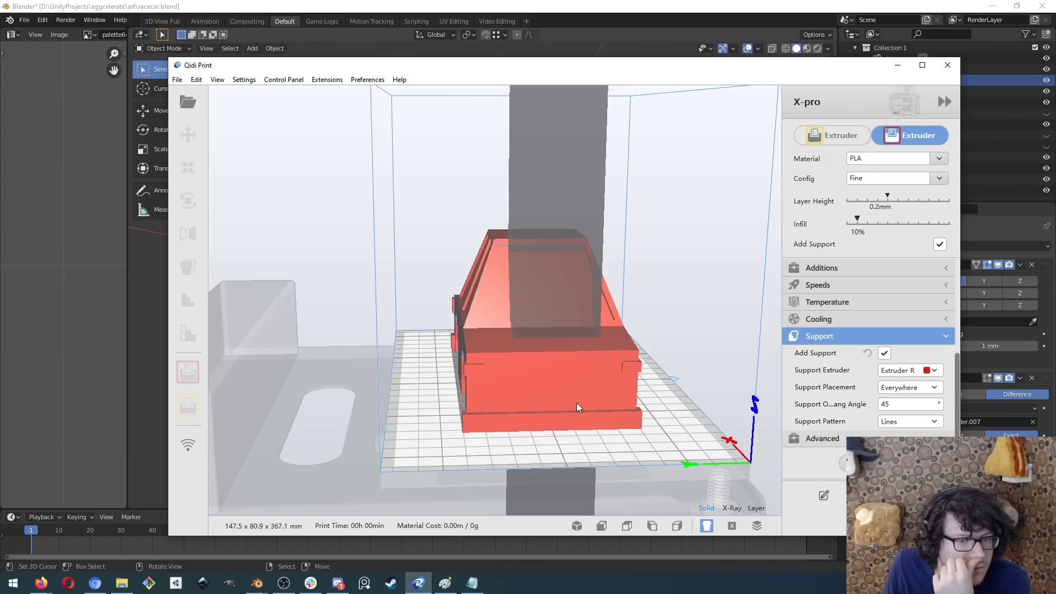
{"action": "left_click", "coordinate": [549, 313]}
{"action": "left_click", "coordinate": [645, 401]}
{"action": "left_click", "coordinate": [611, 398]}
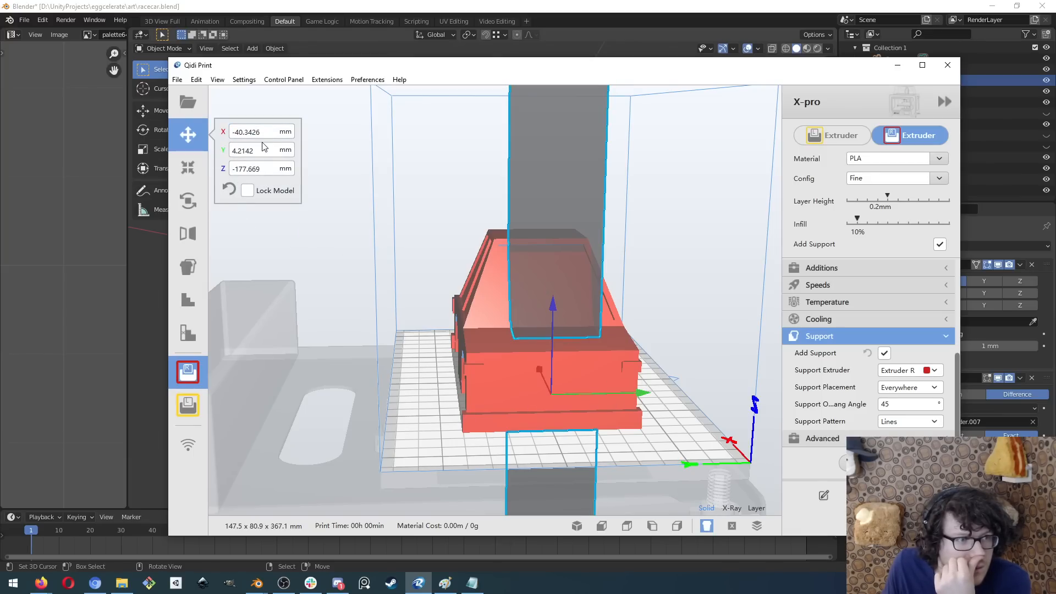
- Reselect the support blocker and move it along the Z axis to about -161.4 mm
{"action": "left_click_drag", "start_coordinate": [263, 132], "coordinate": [219, 135]}
{"action": "left_click", "coordinate": [609, 395]}
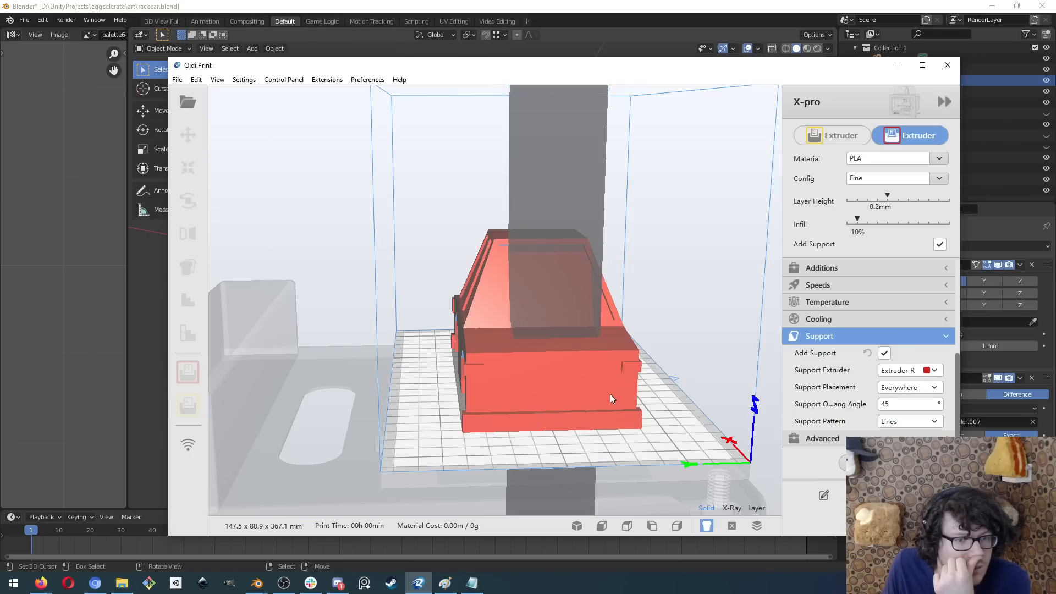
{"action": "left_click", "coordinate": [536, 298]}
{"action": "left_click_drag", "start_coordinate": [550, 311], "coordinate": [506, 273]}
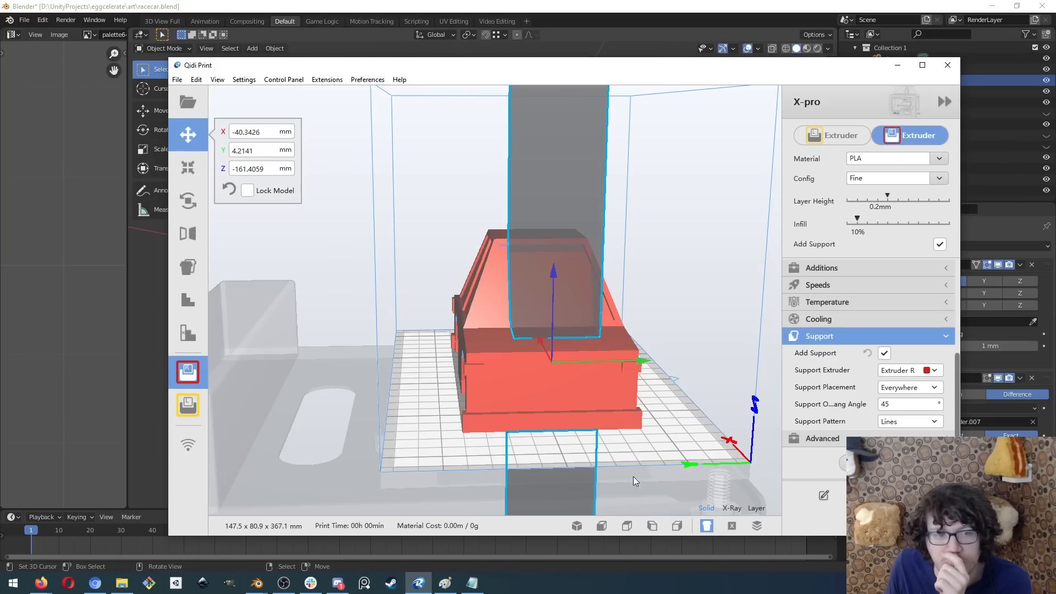
{"action": "left_click", "coordinate": [645, 362]}
{"action": "left_click", "coordinate": [545, 325]}
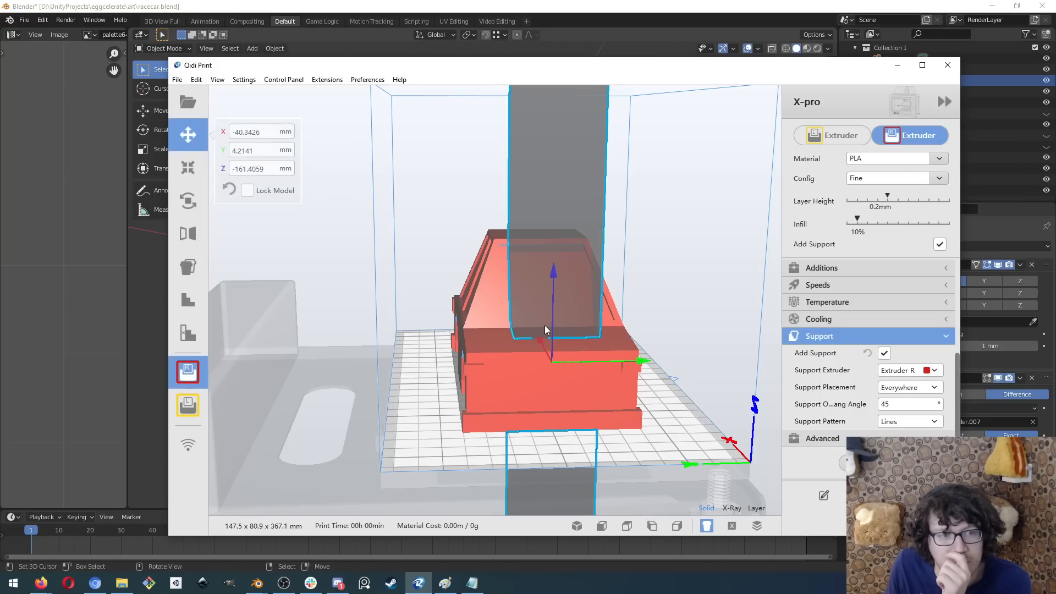
- Set the support blocker's Y position to 2 mm
{"action": "middle_click_drag", "start_coordinate": [477, 408], "coordinate": [507, 417]}
{"action": "right_click_drag", "start_coordinate": [507, 416], "coordinate": [378, 266]}
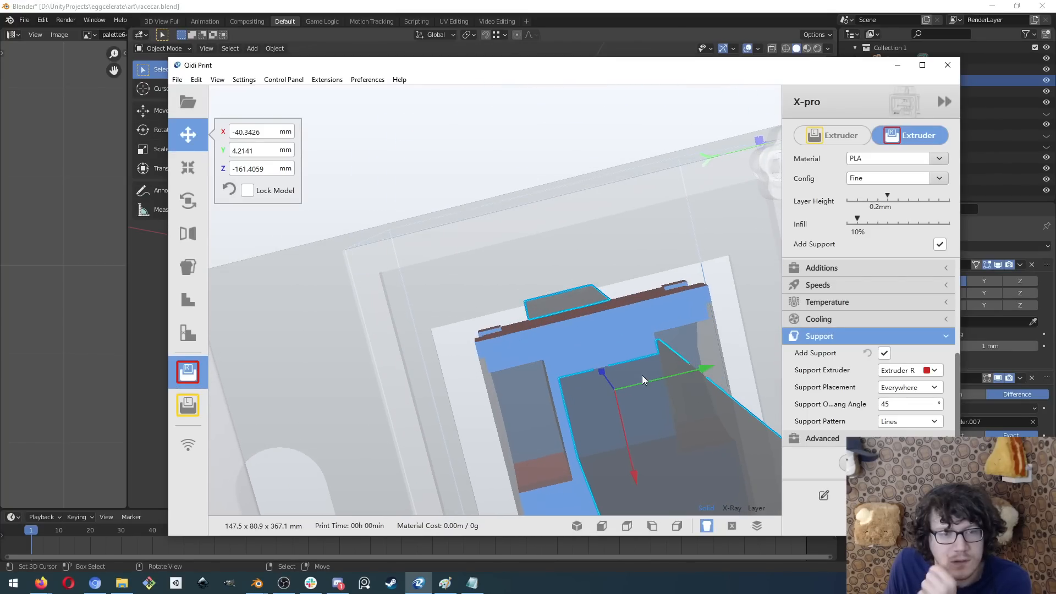
{"action": "left_click", "coordinate": [691, 374]}
{"action": "left_click", "coordinate": [632, 483]}
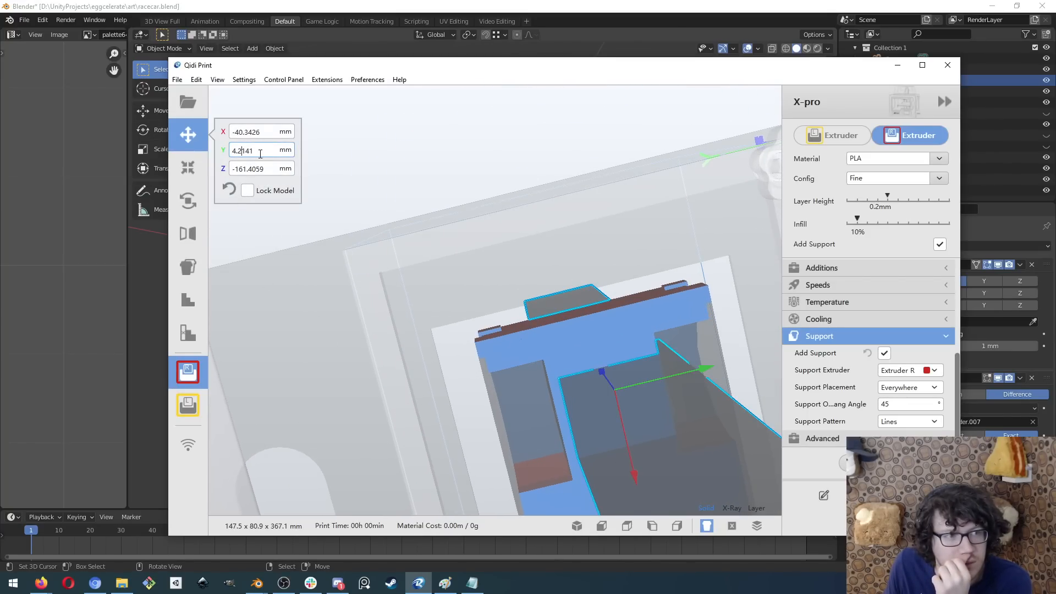
{"action": "key", "text": "Left"}
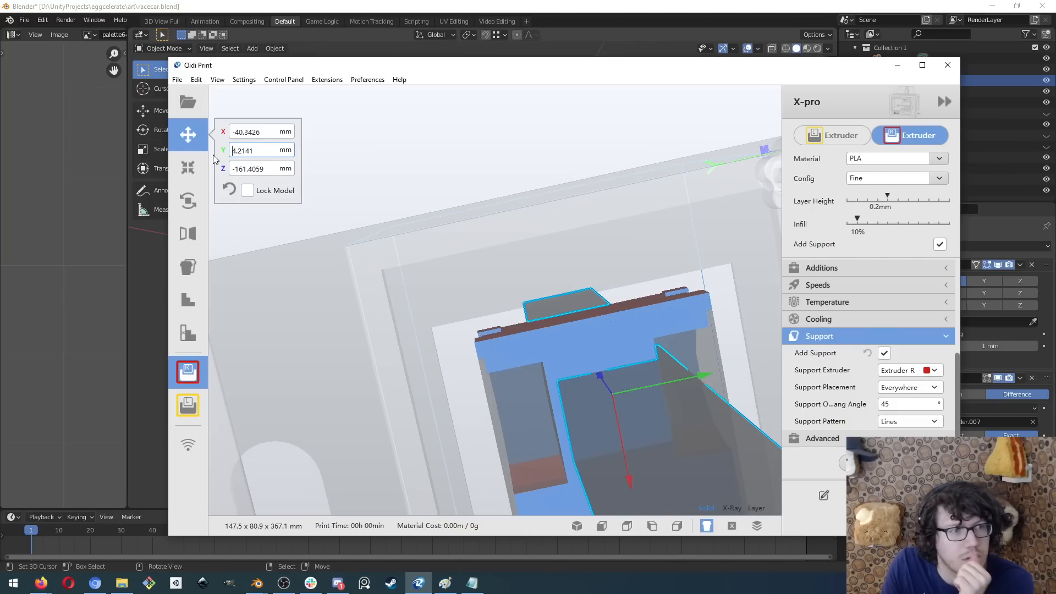
{"action": "key", "text": "Return"}
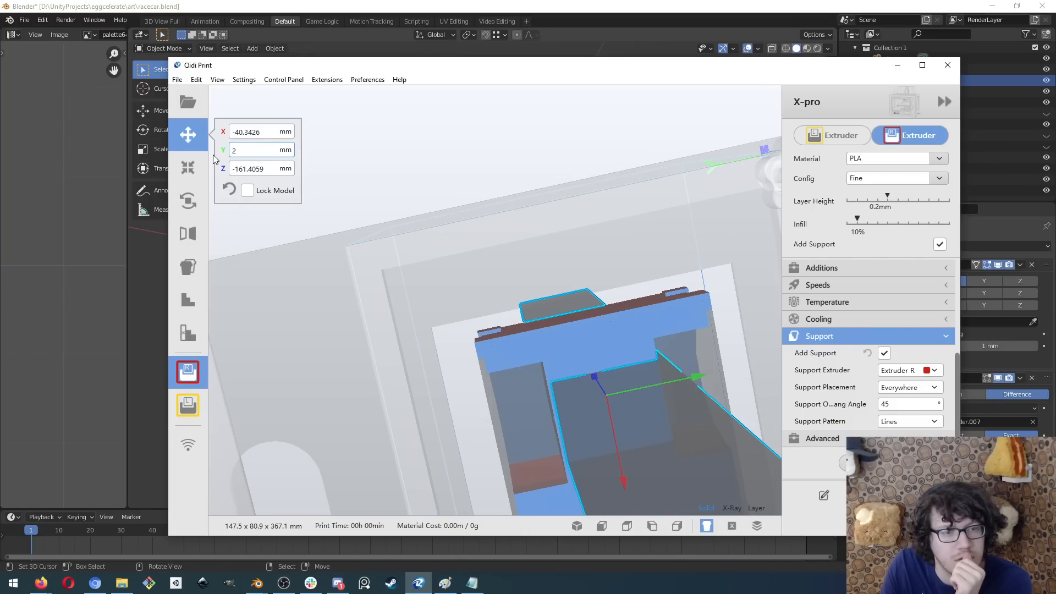
- Set the support blocker's Y size to 35 mm without uniform scaling
{"action": "left_click", "coordinate": [190, 165]}
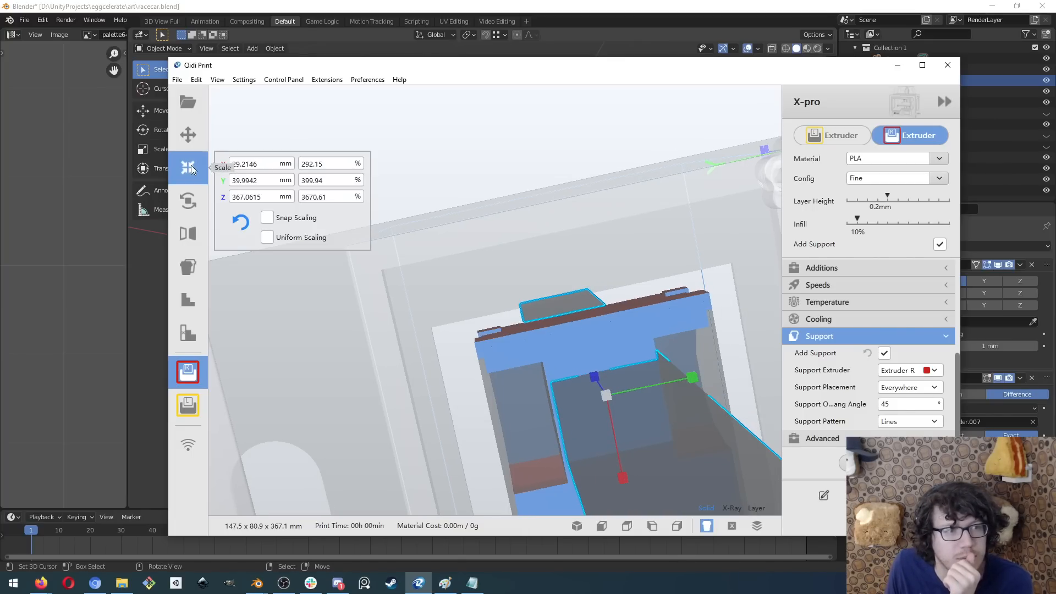
{"action": "triple_click", "coordinate": [255, 182]}
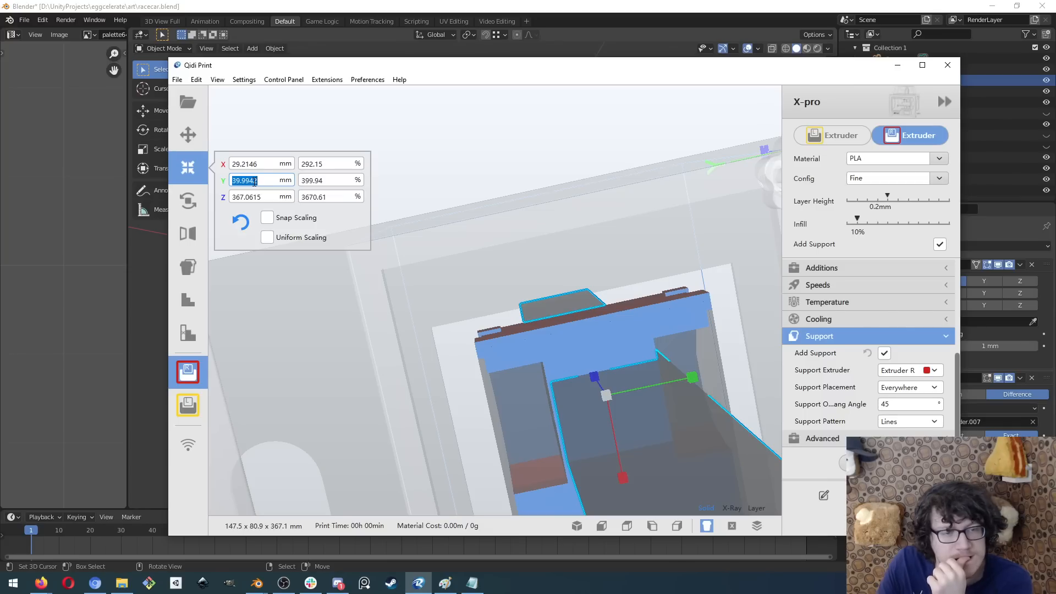
{"action": "type", "text": "35"}
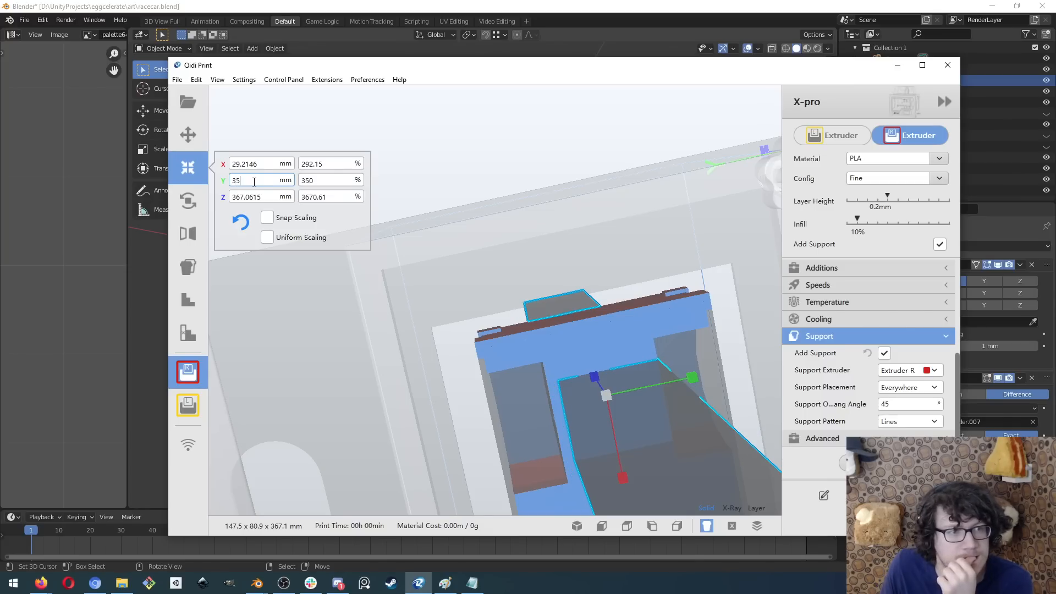
- Shift the support blocker's Y position to 1 mm, and finally to 0 mm
{"action": "left_click", "coordinate": [185, 145]}
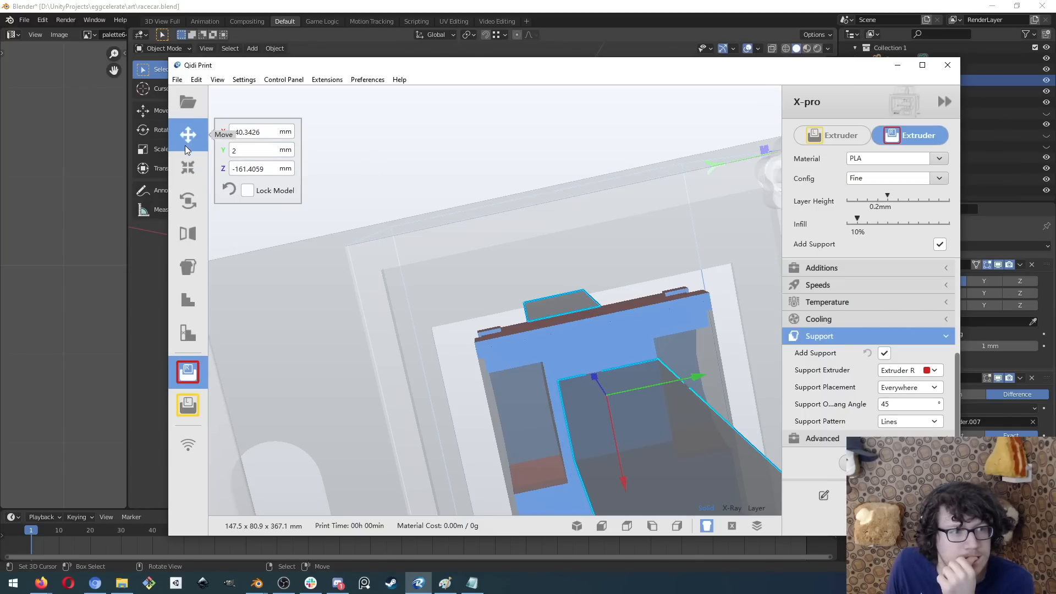
{"action": "double_click", "coordinate": [243, 150]}
{"action": "type", "text": "1"}
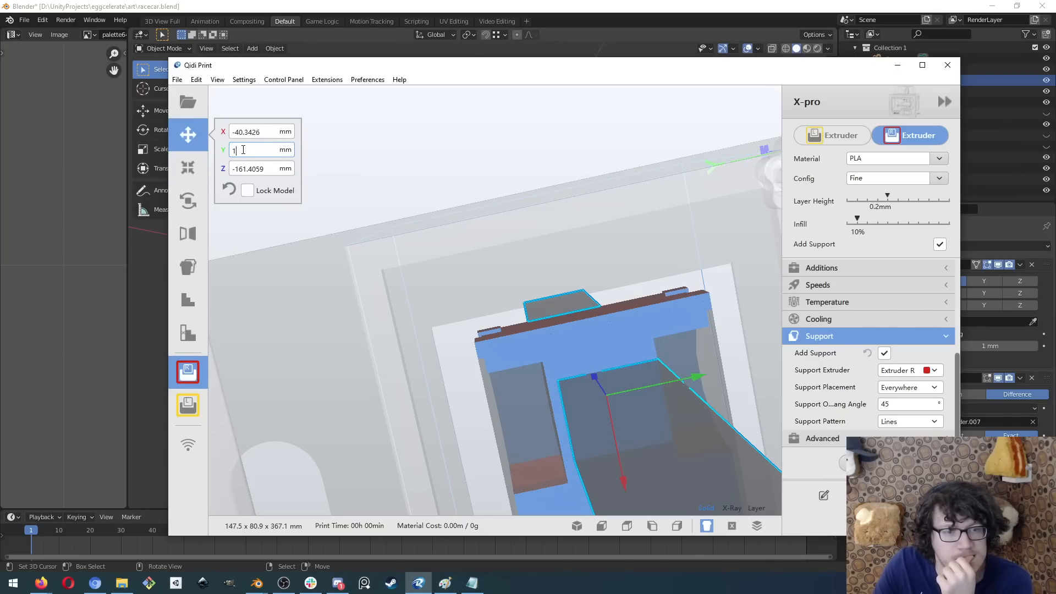
{"action": "key", "text": "Return"}
{"action": "double_click", "coordinate": [243, 150]}
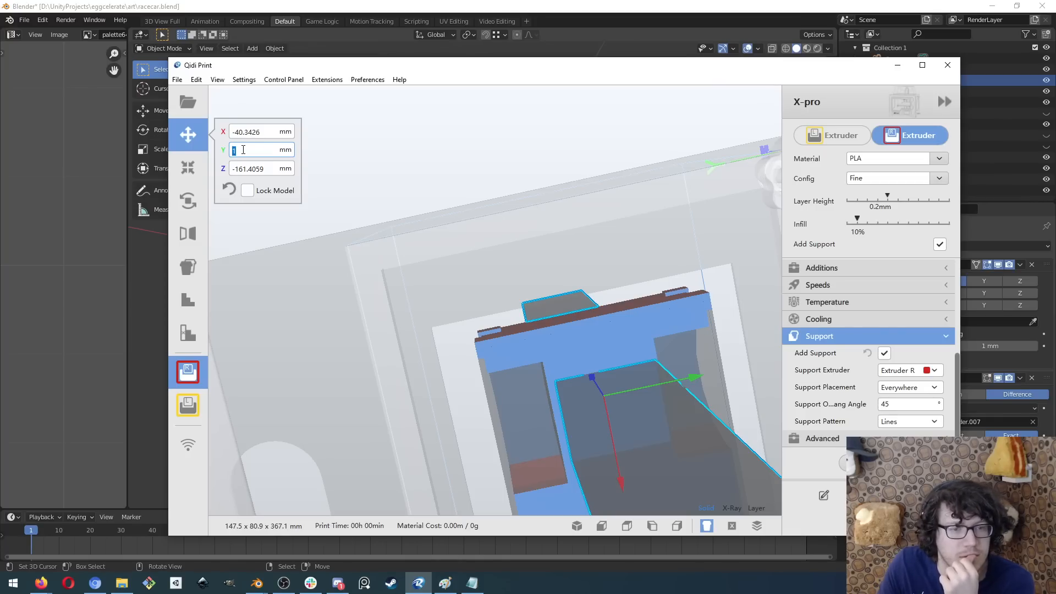
{"action": "type", "text": "0"}
{"action": "key", "text": "Return"}
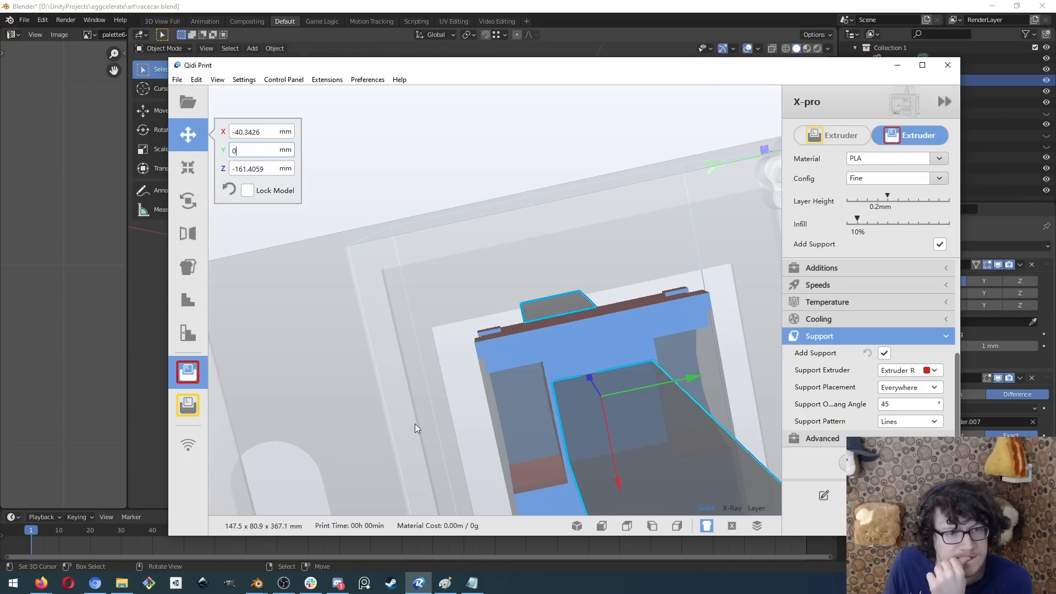
- Set the support blocker's X position to 0 mm so it sits between the front and rear wheel wells
{"action": "right_click_drag", "start_coordinate": [671, 389], "coordinate": [522, 408]}
{"action": "right_click_drag", "start_coordinate": [518, 295], "coordinate": [407, 78]}
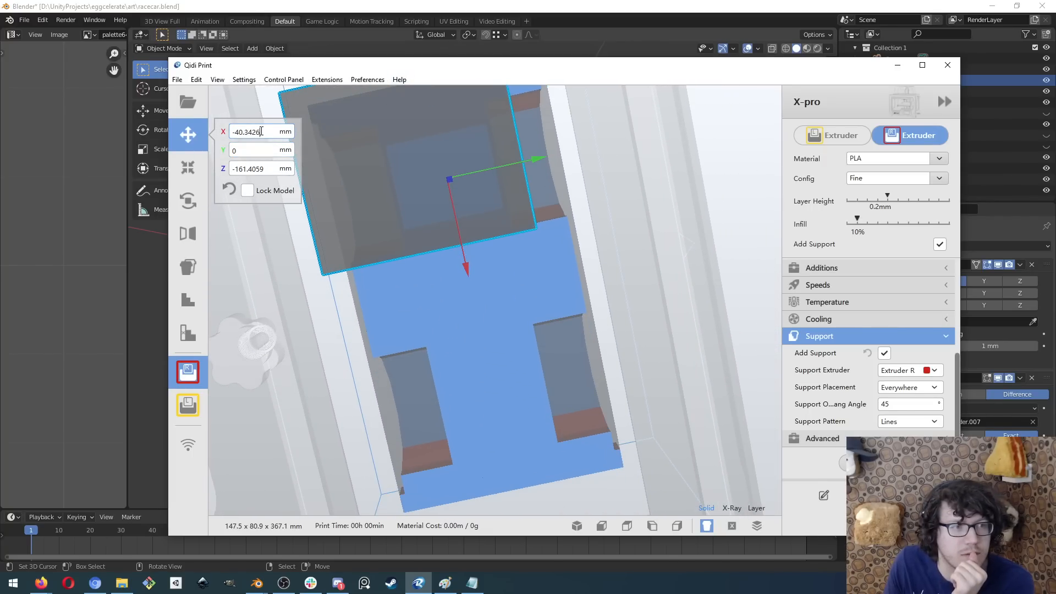
{"action": "left_click_drag", "start_coordinate": [264, 133], "coordinate": [206, 137]}
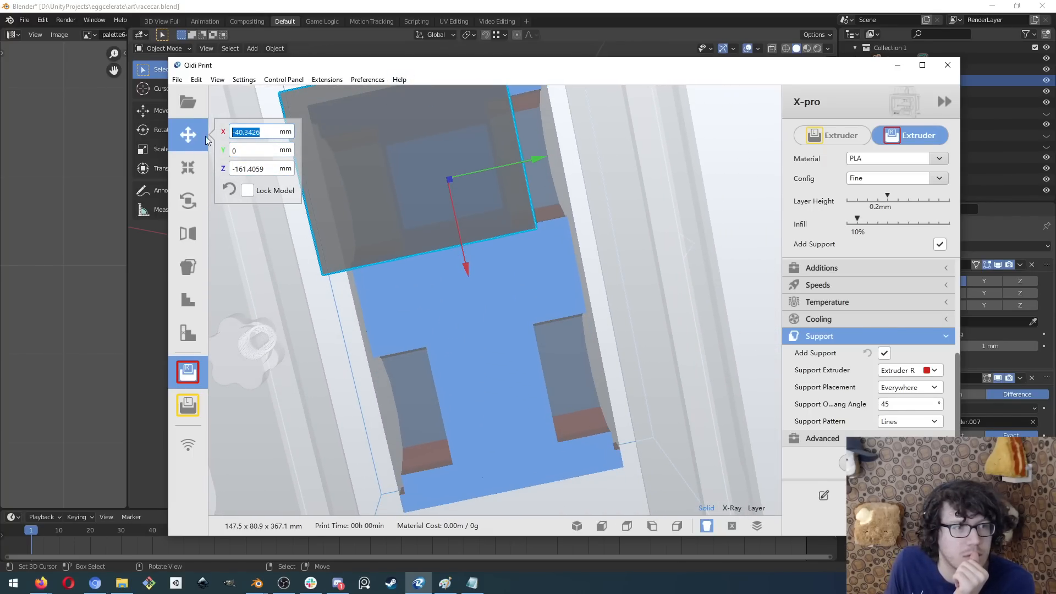
{"action": "type", "text": "0"}
{"action": "key", "text": "Return"}
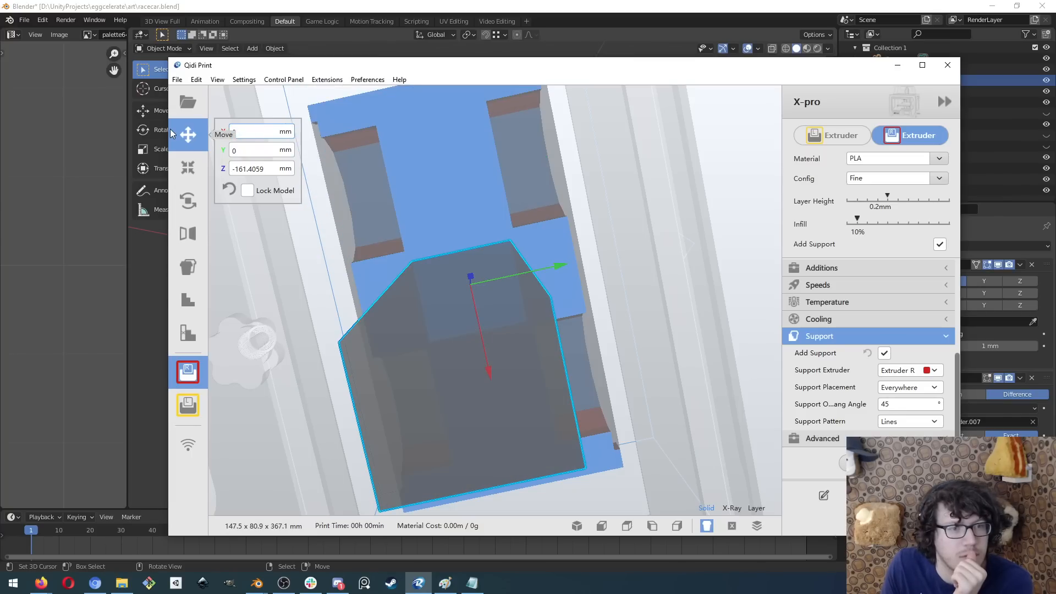
- Lengthen the support blocker along X to span both axle holes, trying 40 mm and 80 mm before setting 90 mm
{"action": "left_click", "coordinate": [187, 167]}
{"action": "double_click", "coordinate": [253, 164]}
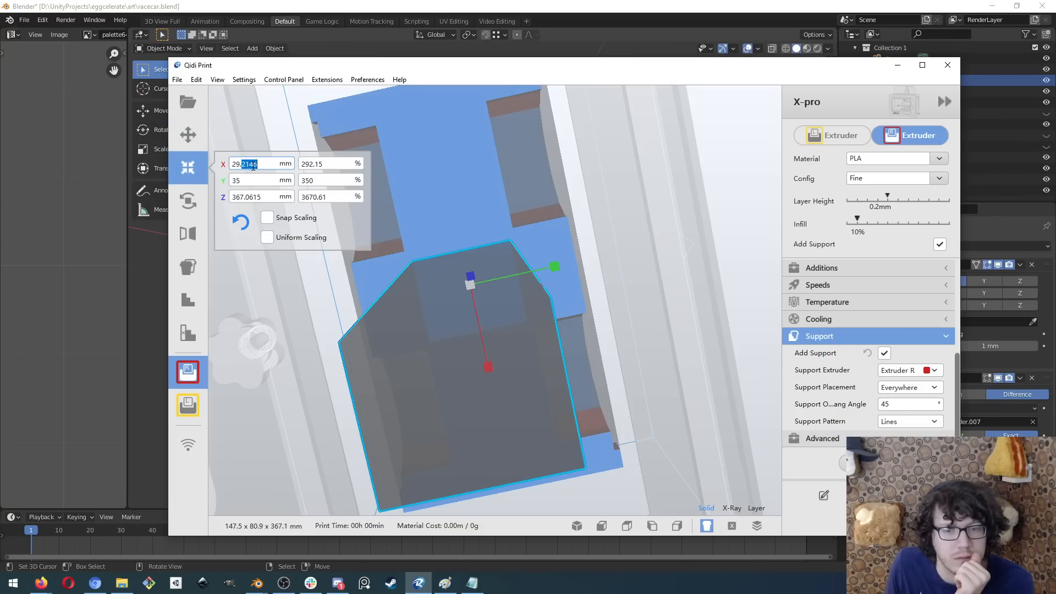
{"action": "left_click", "coordinate": [188, 167]}
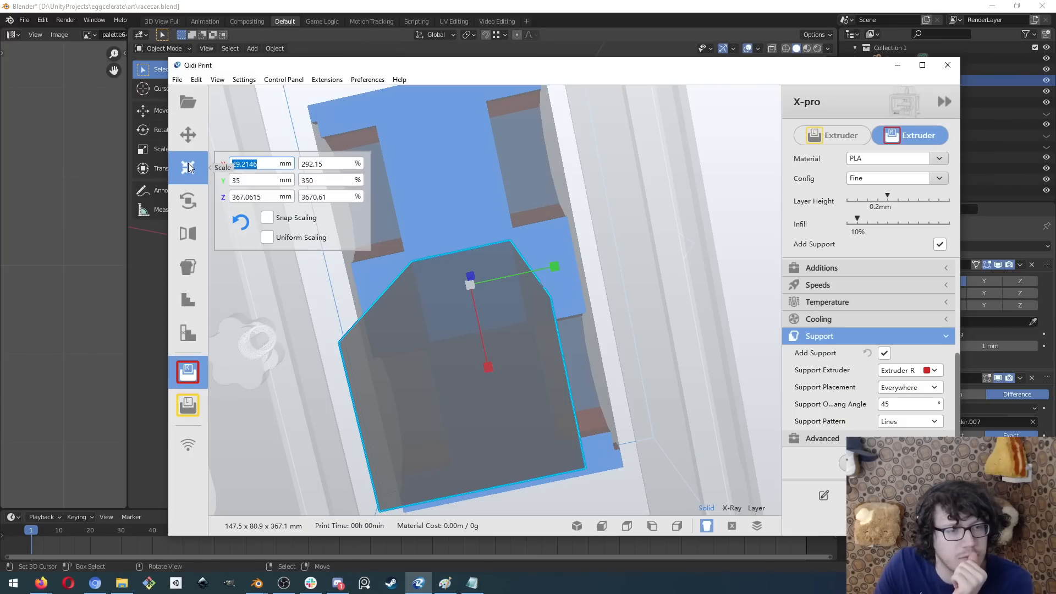
{"action": "type", "text": "40"}
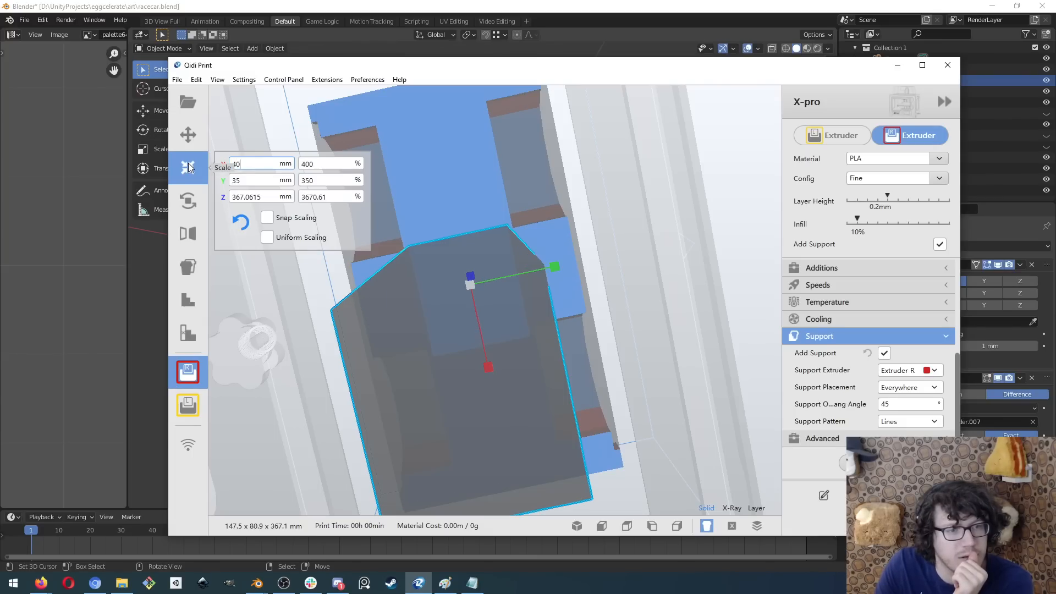
{"action": "double_click", "coordinate": [265, 163]}
{"action": "type", "text": "80"}
{"action": "key", "text": "Return"}
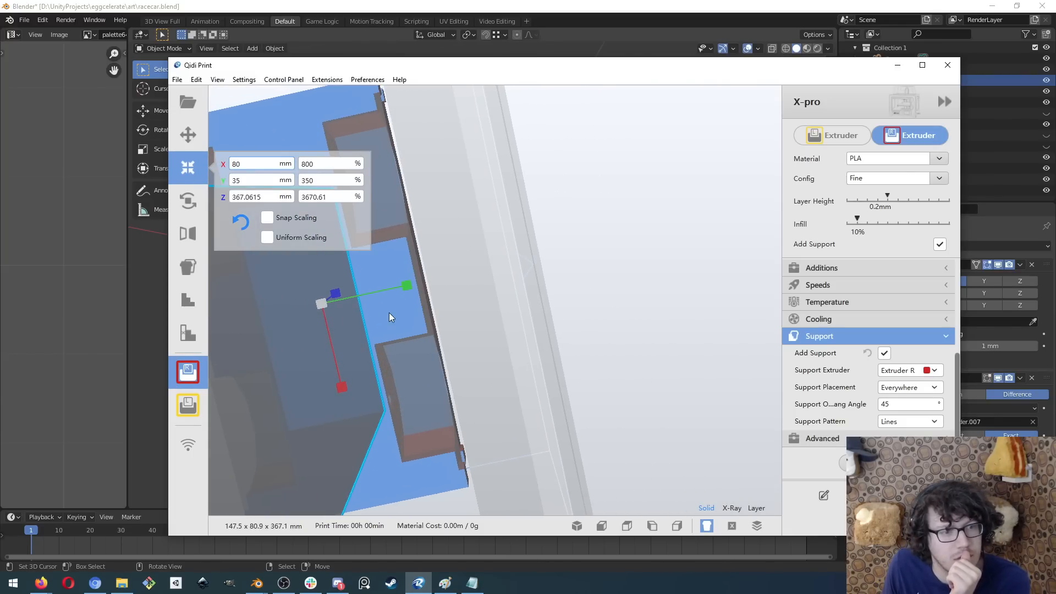
{"action": "right_click_drag", "start_coordinate": [389, 313], "coordinate": [193, 406]}
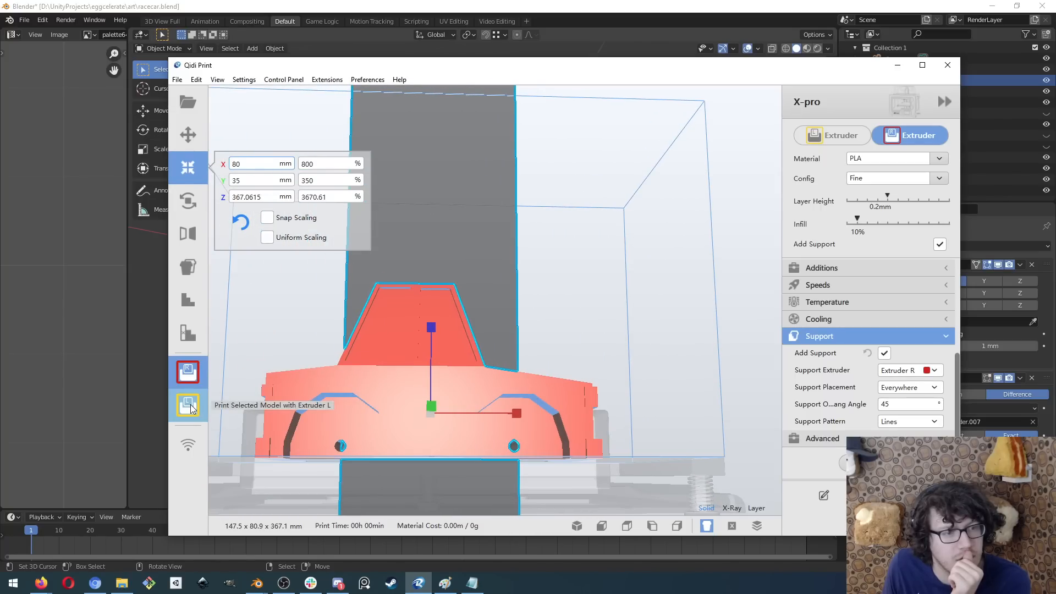
{"action": "double_click", "coordinate": [261, 168]}
{"action": "type", "text": "90"}
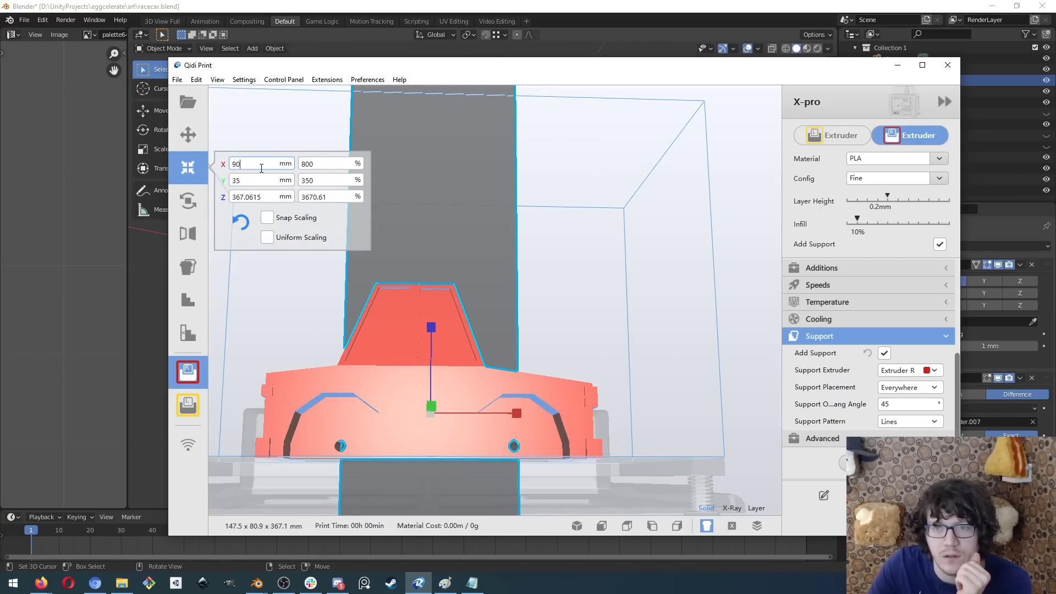
{"action": "key", "text": "Return"}
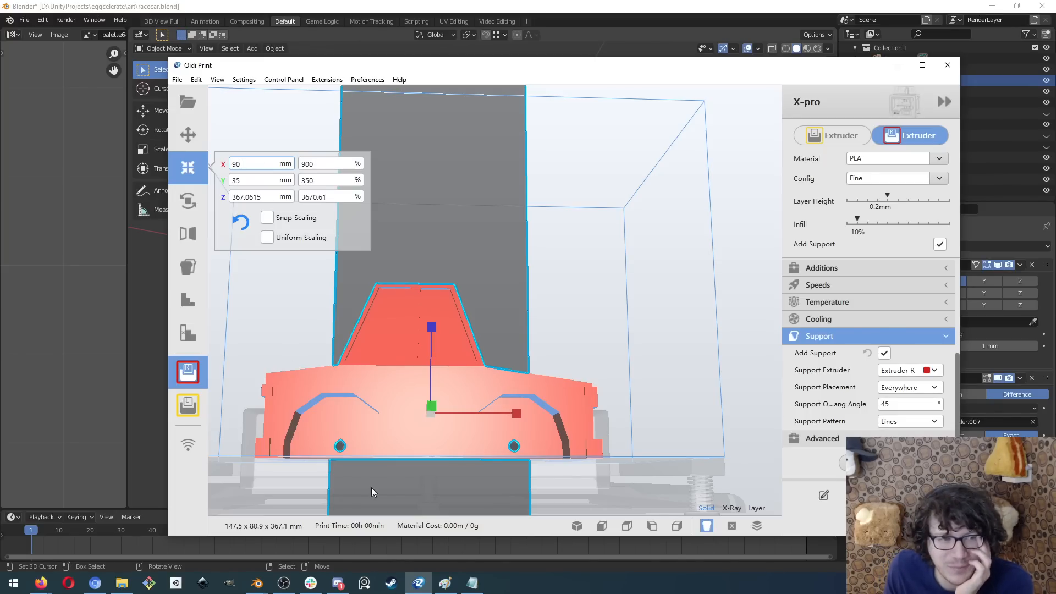
- Show the sliced layer preview, select the car body and examine the wheel well and axle channel supports up to layer 37
{"action": "middle_click_drag", "start_coordinate": [297, 362], "coordinate": [408, 407]}
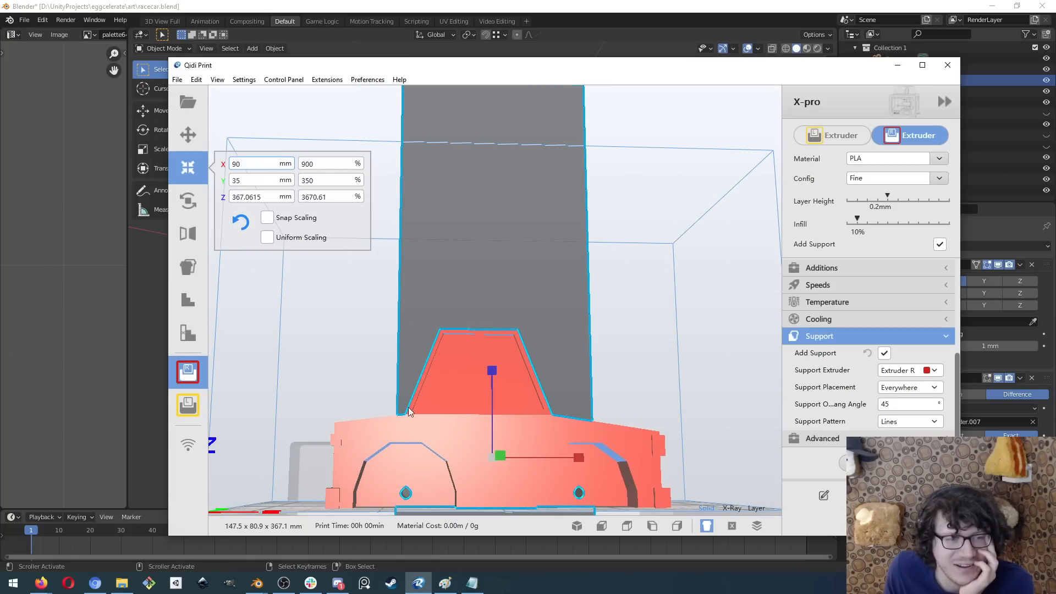
{"action": "right_click_drag", "start_coordinate": [408, 412], "coordinate": [605, 495]}
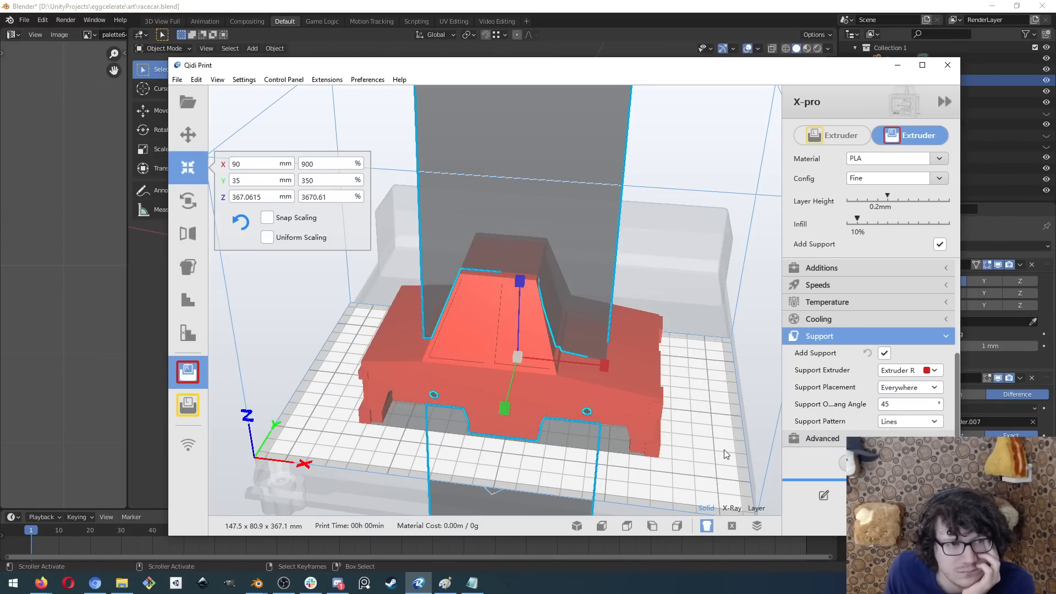
{"action": "left_click", "coordinate": [756, 527]}
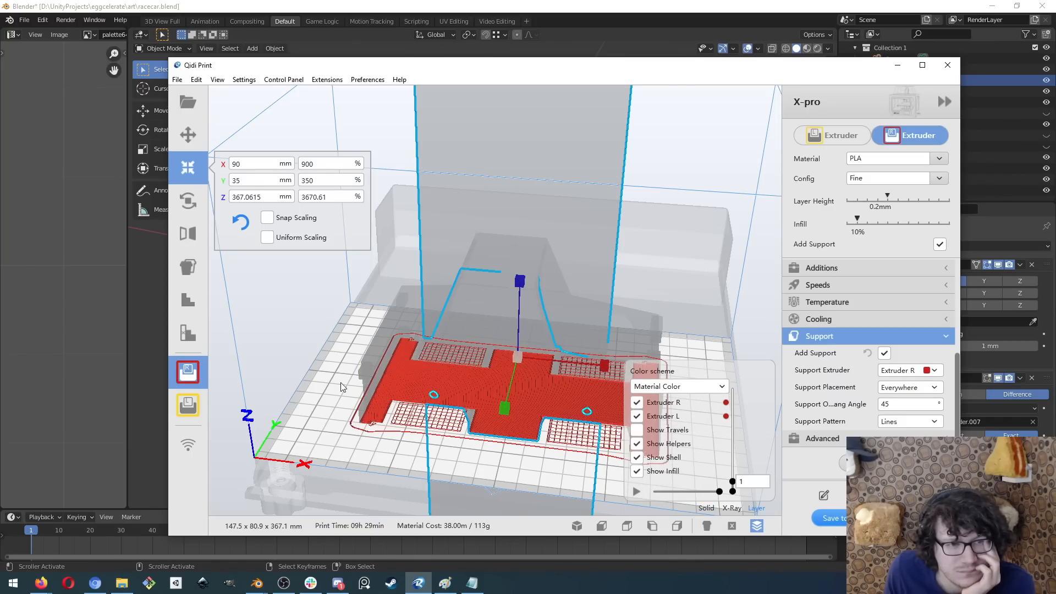
{"action": "right_click_drag", "start_coordinate": [306, 391], "coordinate": [643, 361]}
{"action": "left_click", "coordinate": [384, 468]}
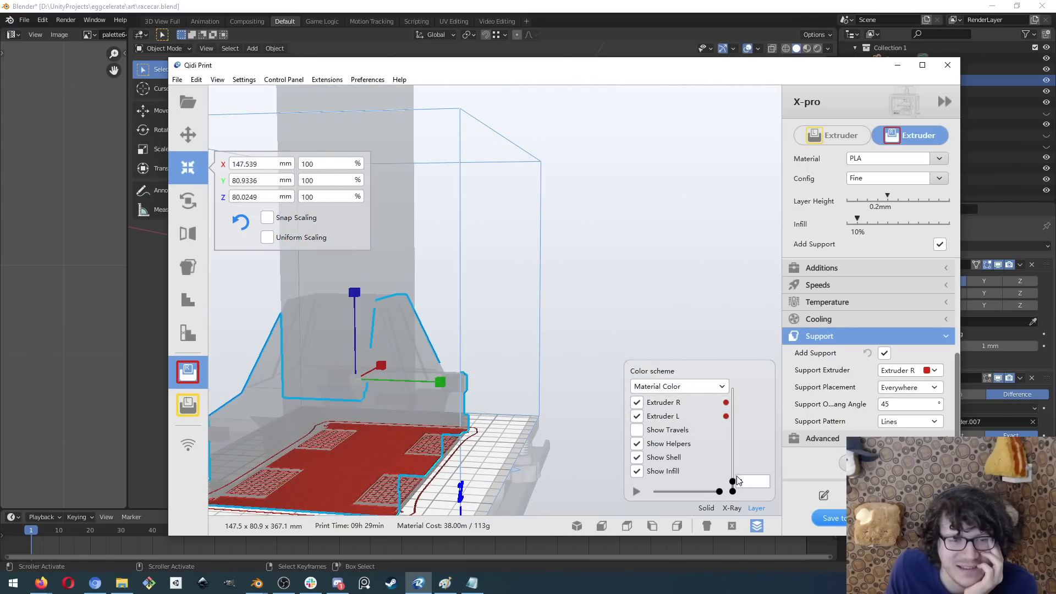
{"action": "left_click_drag", "start_coordinate": [732, 480], "coordinate": [732, 470]}
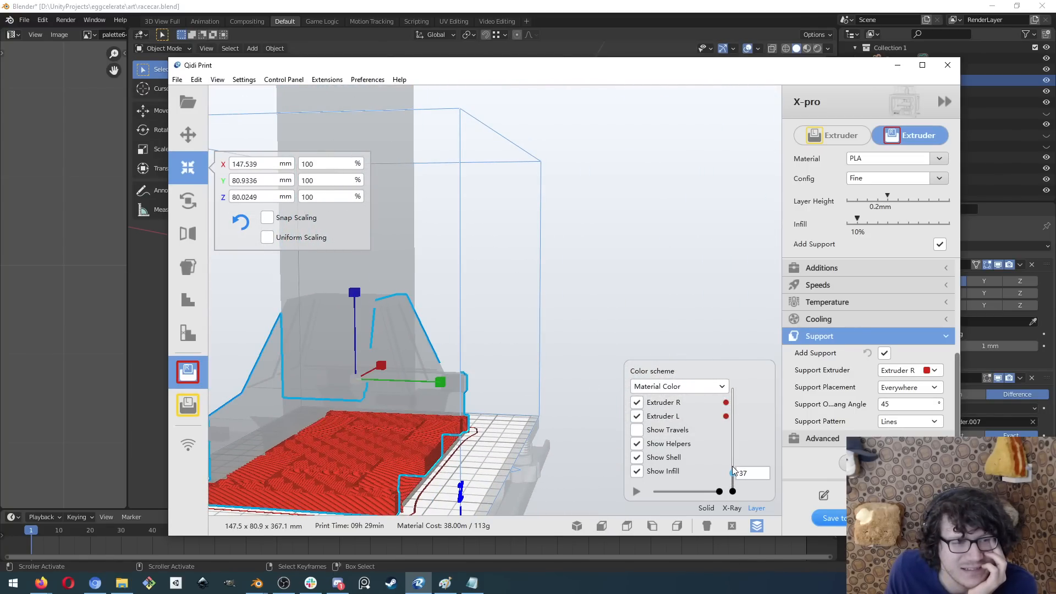
{"action": "right_click_drag", "start_coordinate": [490, 391], "coordinate": [392, 330]}
{"action": "scroll", "coordinate": [393, 318], "scroll_direction": "up", "scroll_amount": 10}
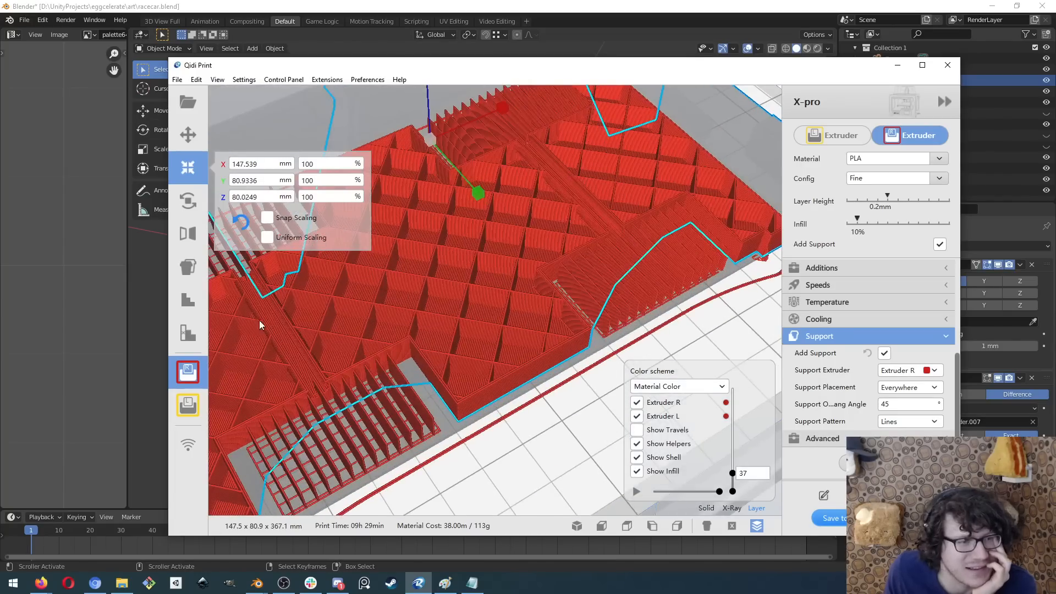
{"action": "middle_click_drag", "start_coordinate": [458, 374], "coordinate": [475, 318]}
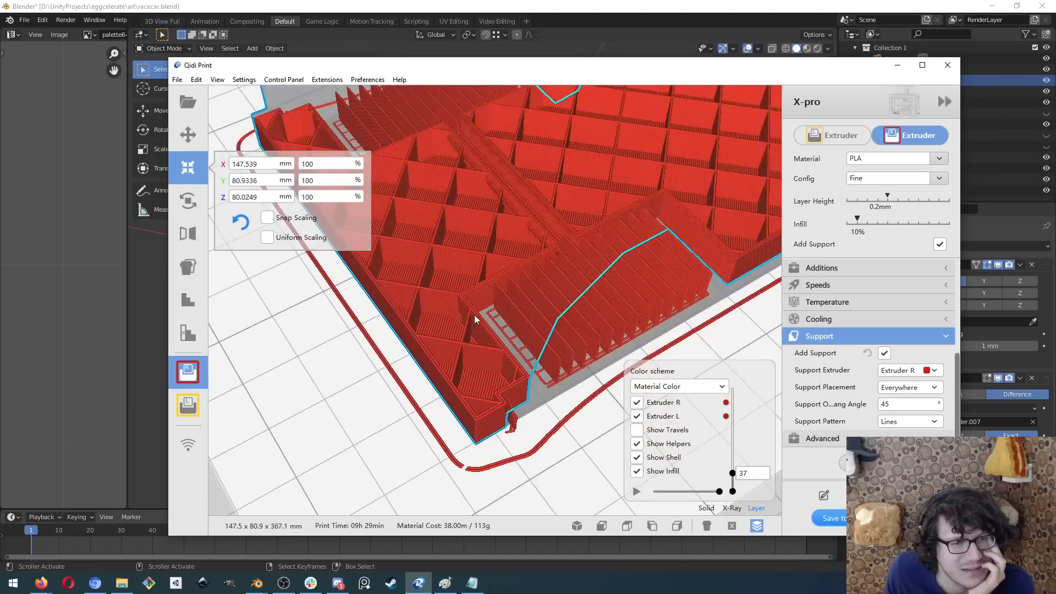
{"action": "scroll", "coordinate": [517, 234], "scroll_direction": "up", "scroll_amount": 2}
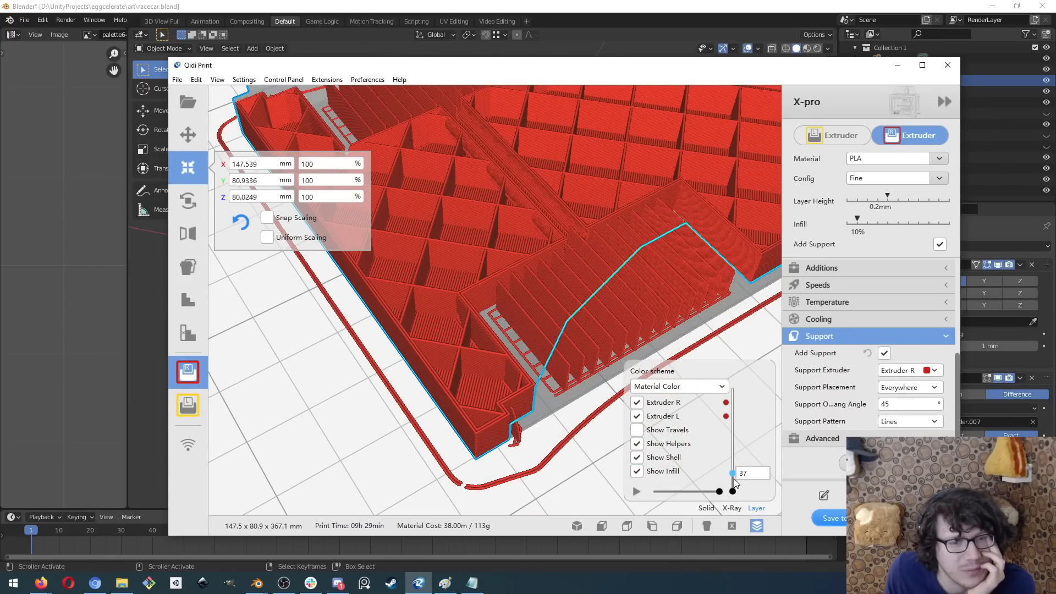
- Raise the layer preview to layer 109 and examine the infill and the supports around the wheel wells
{"action": "mouse_move", "coordinate": [732, 478]}
{"action": "left_mouse_down"}
{"action": "mouse_move", "coordinate": [733, 492]}
{"action": "mouse_move", "coordinate": [728, 467]}
{"action": "left_mouse_up"}
{"action": "middle_click_drag", "start_coordinate": [559, 344], "coordinate": [503, 384]}
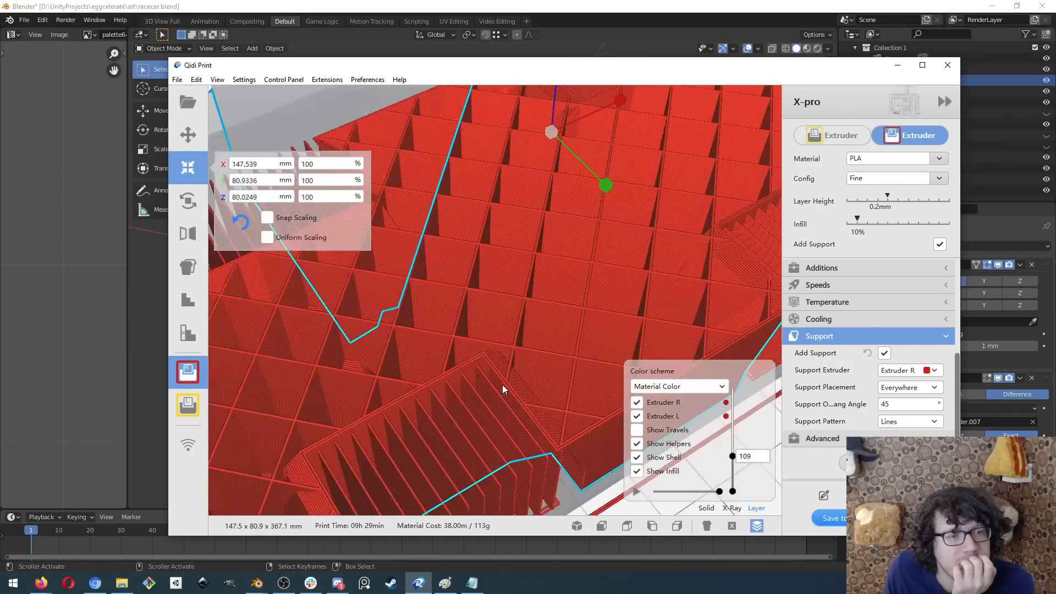
{"action": "scroll", "coordinate": [503, 385], "scroll_direction": "down", "scroll_amount": 3}
{"action": "scroll", "coordinate": [502, 385], "scroll_direction": "down", "scroll_amount": 3}
{"action": "middle_click_drag", "start_coordinate": [432, 363], "coordinate": [509, 339]}
{"action": "scroll", "coordinate": [421, 347], "scroll_direction": "up", "scroll_amount": 4}
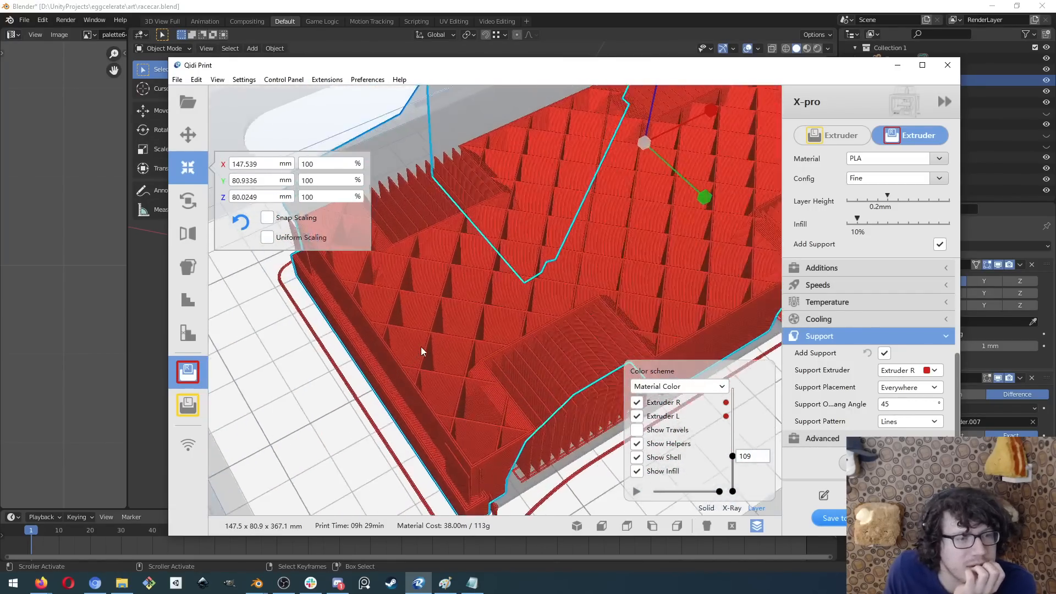
{"action": "middle_click_drag", "start_coordinate": [396, 364], "coordinate": [561, 322]}
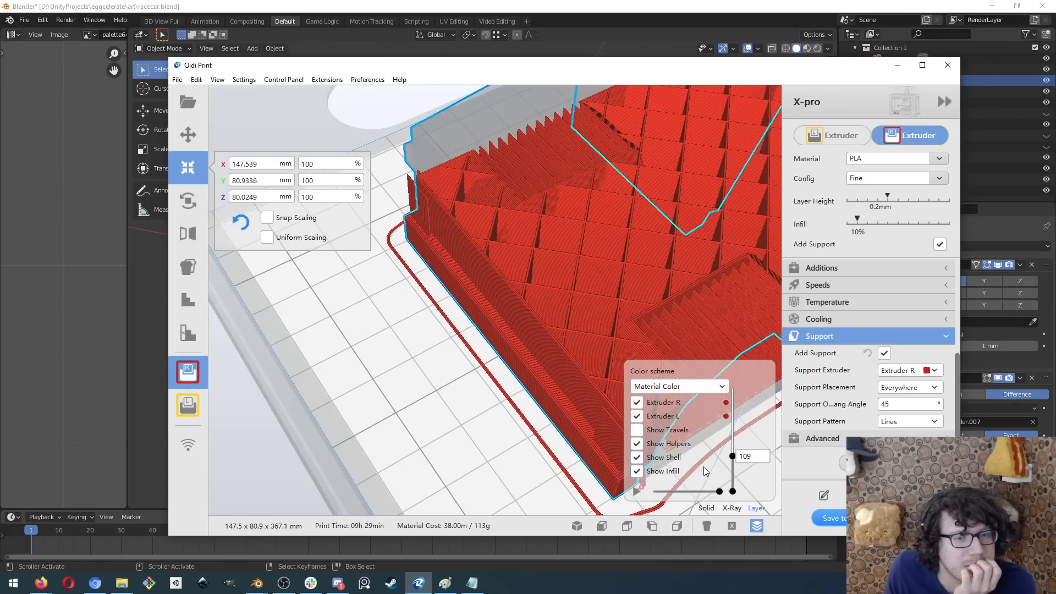
- Raise the layer preview to layer 156 and inspect the car's end, side wall and axle hole
{"action": "left_click_drag", "start_coordinate": [730, 455], "coordinate": [730, 439]}
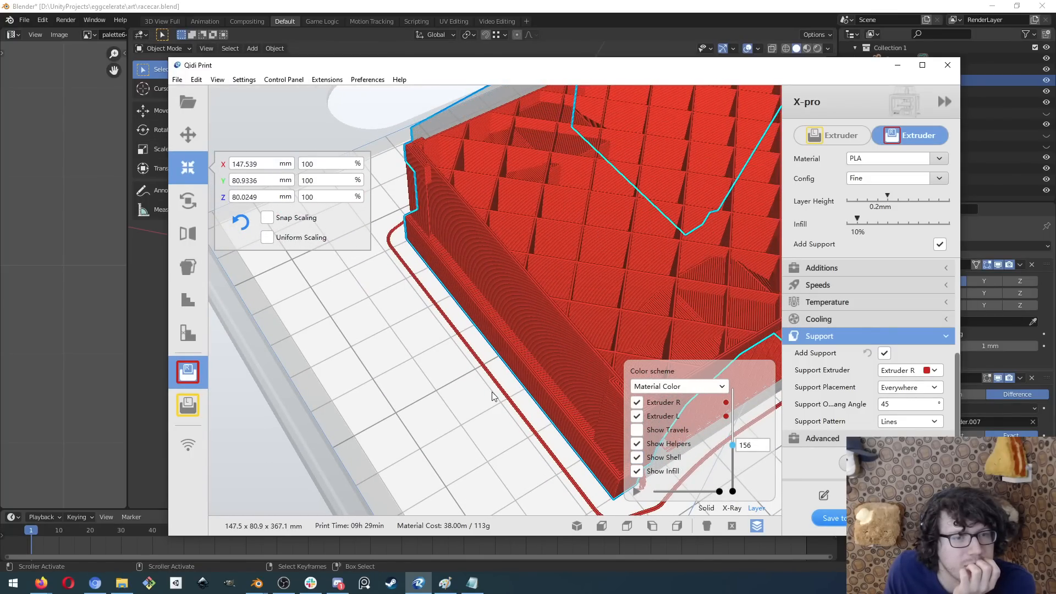
{"action": "middle_click_drag", "start_coordinate": [491, 391], "coordinate": [537, 344]}
{"action": "right_click_drag", "start_coordinate": [527, 358], "coordinate": [385, 380]}
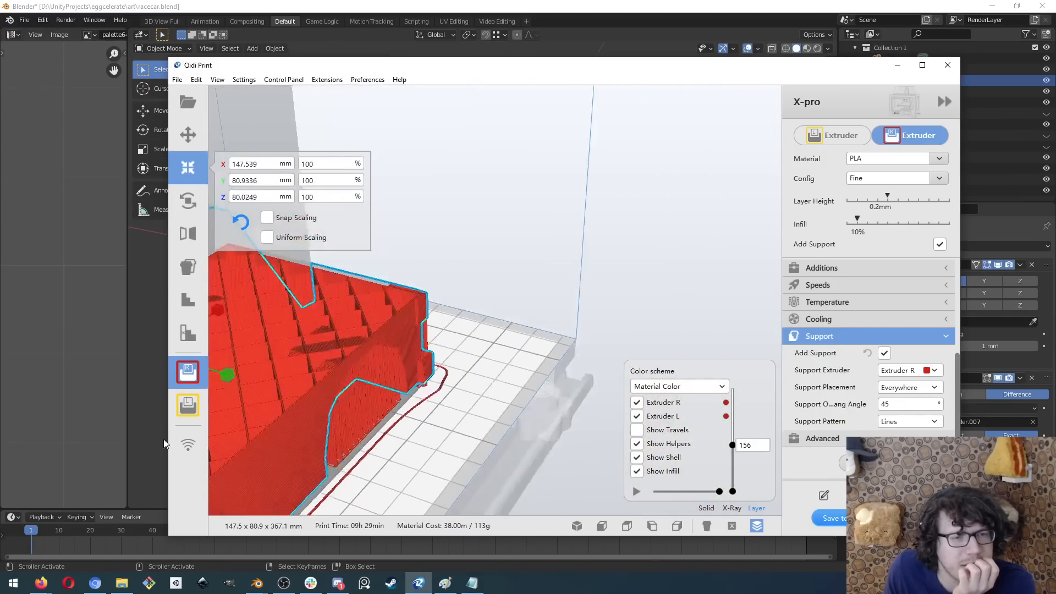
{"action": "middle_click_drag", "start_coordinate": [385, 379], "coordinate": [464, 342]}
{"action": "right_click_drag", "start_coordinate": [464, 342], "coordinate": [519, 291]}
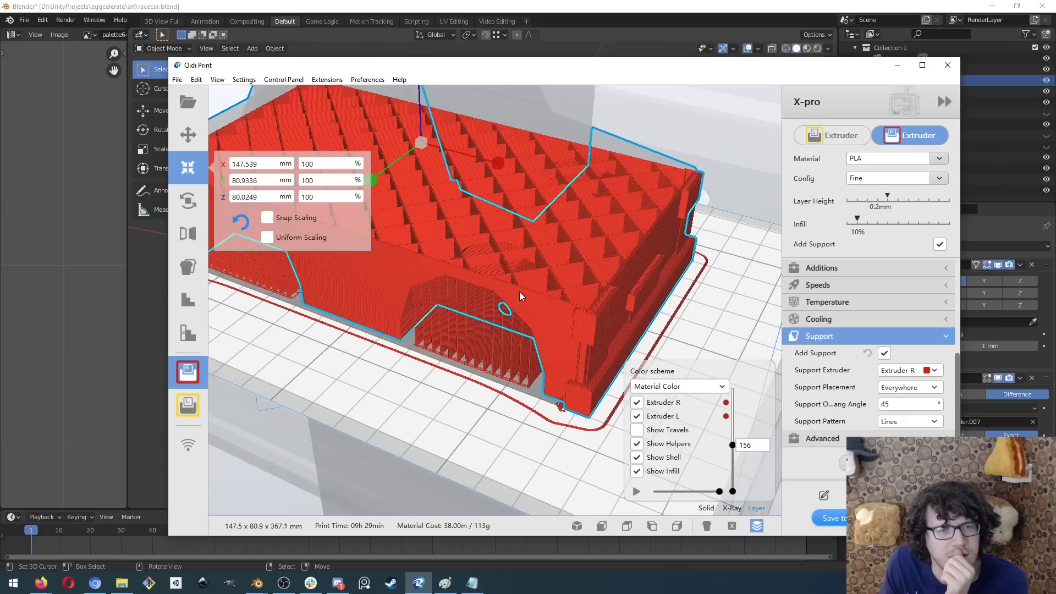
- Raise the layer preview to layer 399 and inspect the complete car body, its roof, sides and ends
{"action": "left_click_drag", "start_coordinate": [734, 446], "coordinate": [732, 388]}
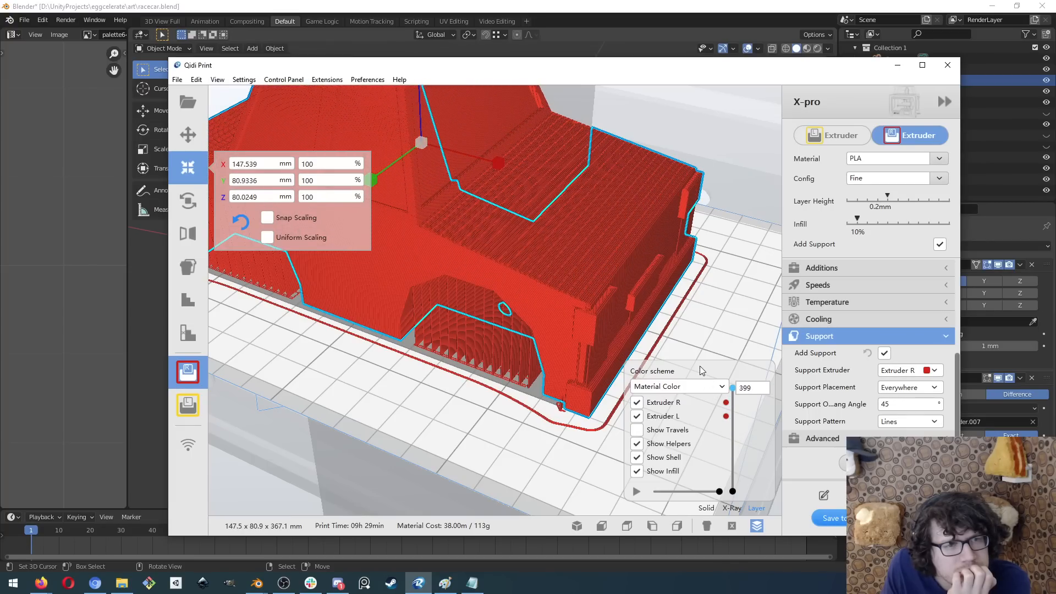
{"action": "scroll", "coordinate": [359, 311], "scroll_direction": "up", "scroll_amount": 5}
{"action": "middle_click_drag", "start_coordinate": [358, 312], "coordinate": [427, 350]}
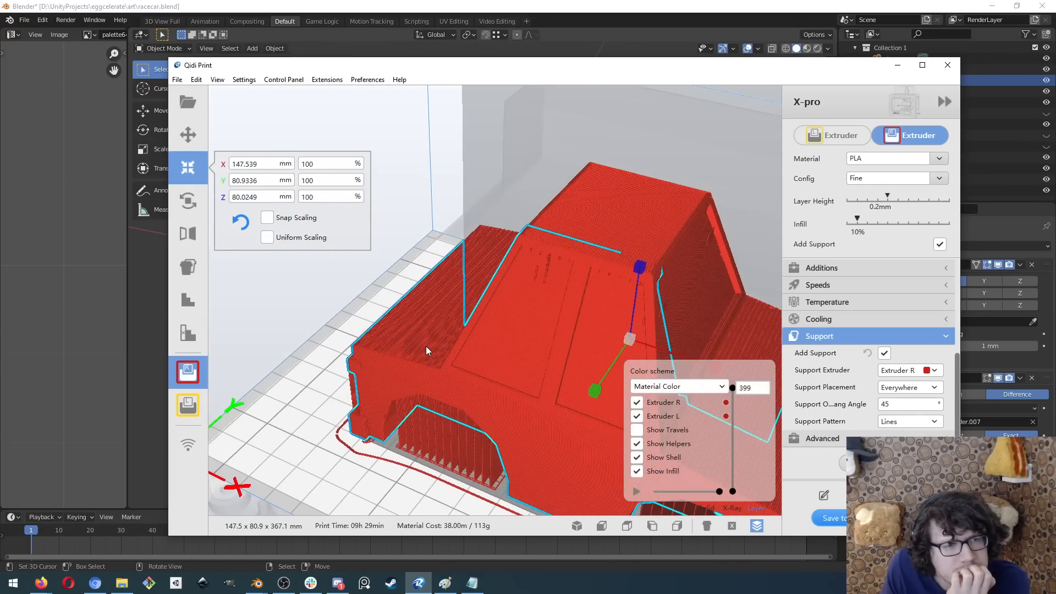
{"action": "right_click_drag", "start_coordinate": [417, 319], "coordinate": [735, 368]}
{"action": "right_click_drag", "start_coordinate": [494, 361], "coordinate": [620, 330]}
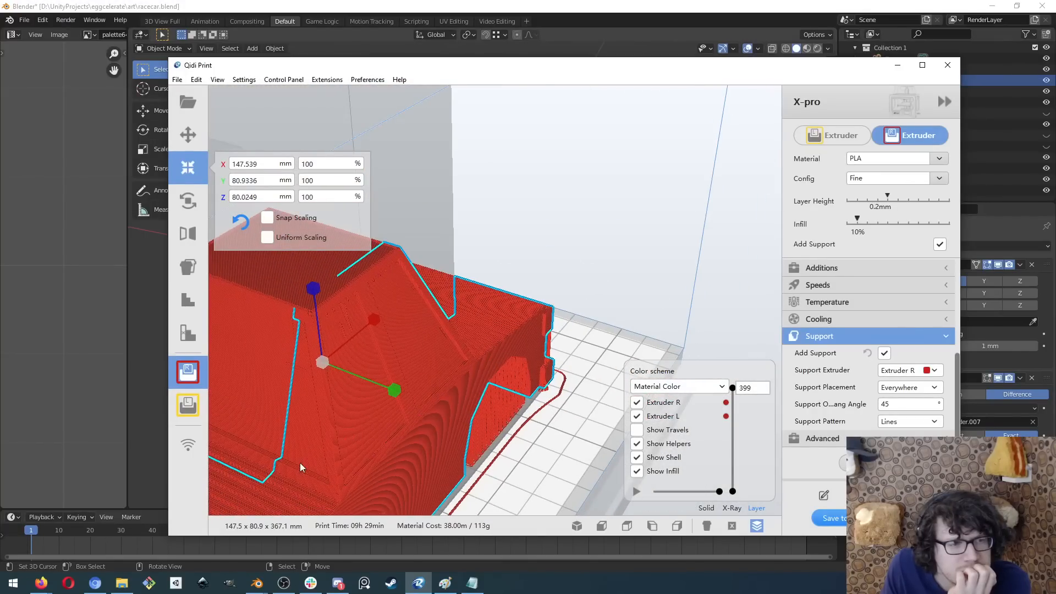
{"action": "middle_click_drag", "start_coordinate": [301, 464], "coordinate": [553, 320]}
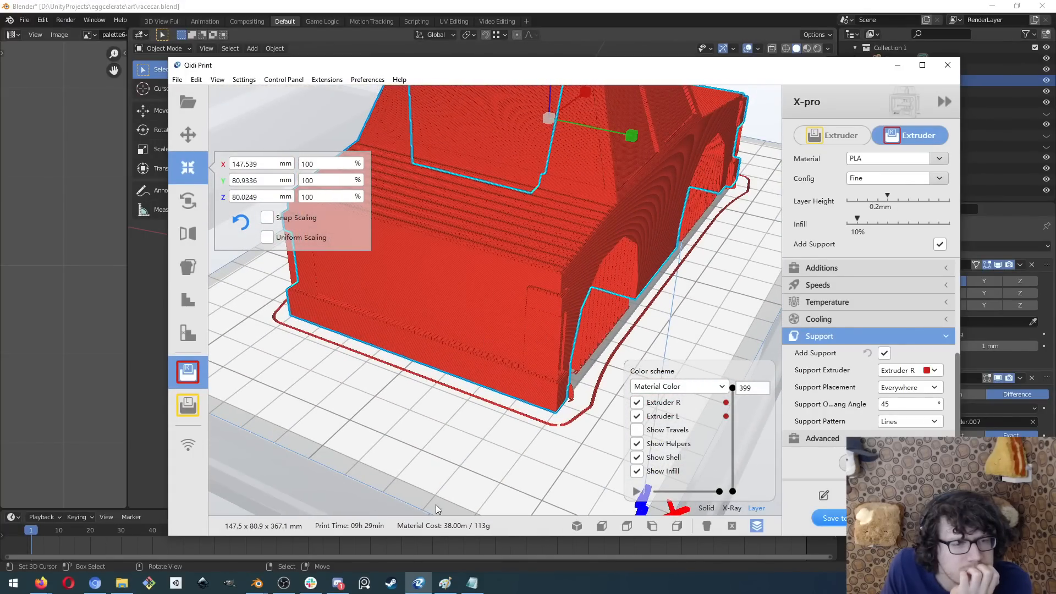
- Switch to Blender and examine the car body model from the front, rear and side, including its wheel wells and axle cutters
{"action": "left_click", "coordinate": [418, 583]}
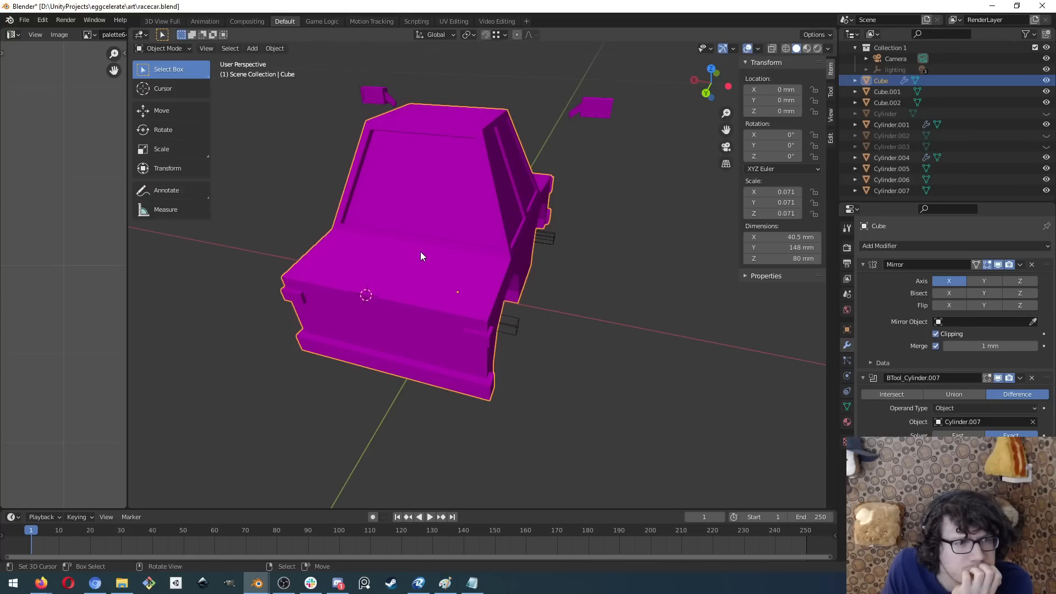
{"action": "middle_click_drag", "start_coordinate": [420, 256], "coordinate": [470, 317]}
{"action": "middle_click_drag", "start_coordinate": [391, 357], "coordinate": [556, 250]}
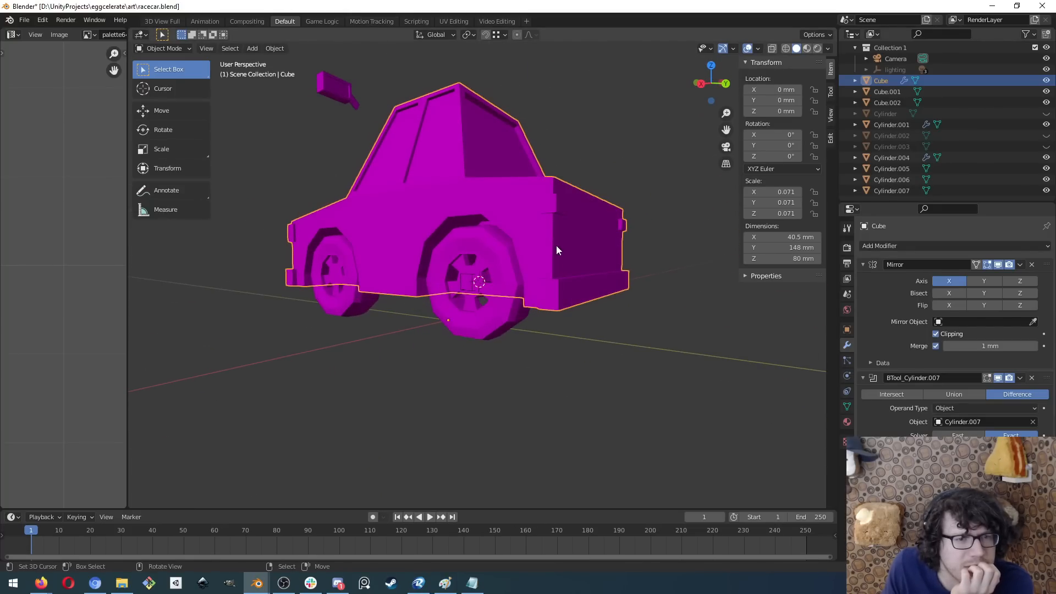
{"action": "left_click", "coordinate": [707, 368]}
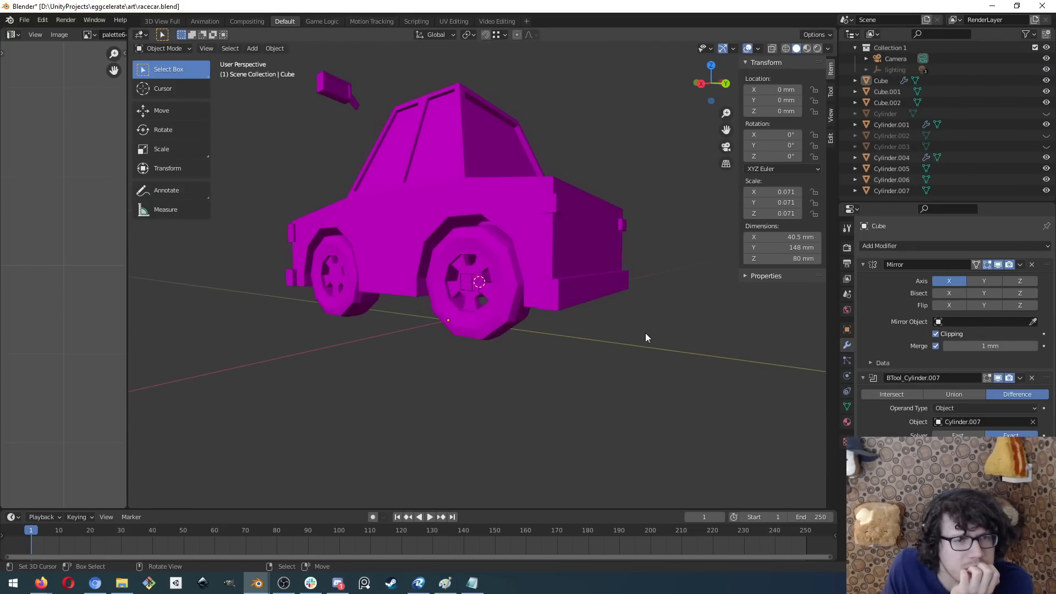
{"action": "middle_click_drag", "start_coordinate": [646, 332], "coordinate": [528, 365]}
{"action": "middle_click_drag", "start_coordinate": [415, 285], "coordinate": [470, 290]}
{"action": "left_click", "coordinate": [437, 283]}
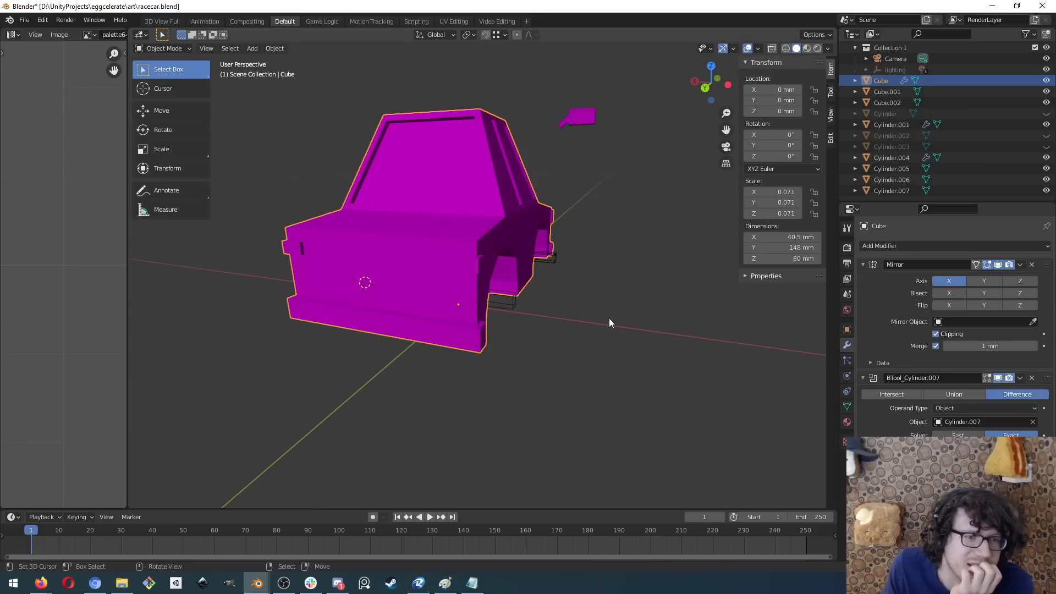
{"action": "middle_click_drag", "start_coordinate": [609, 319], "coordinate": [530, 316]}
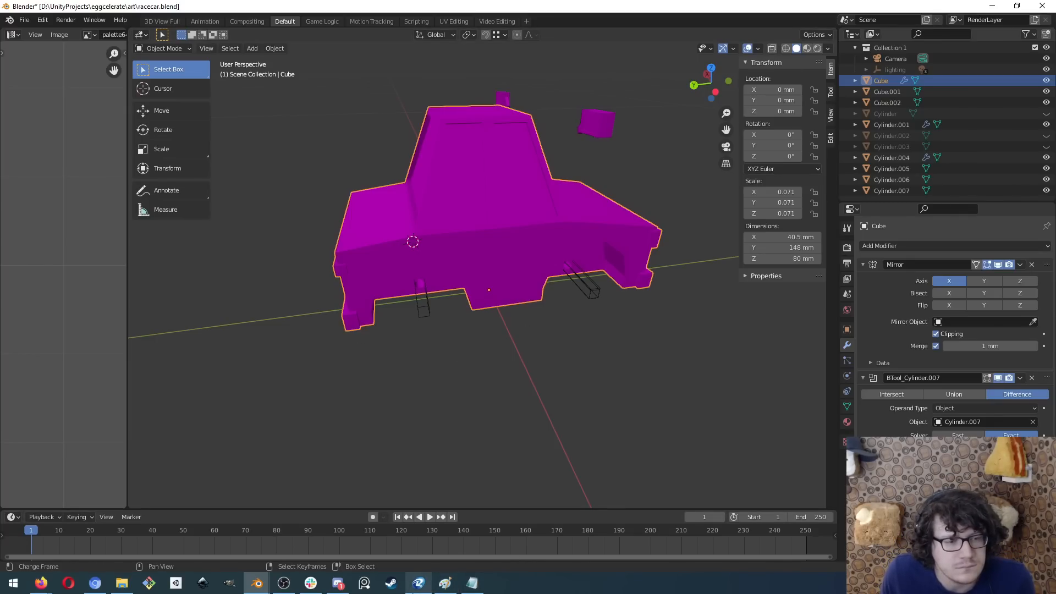
- Return to Qidi Print and compare the car body's infill and wheel well supports at layers 32, 236 and 399
{"action": "left_click", "coordinate": [418, 583]}
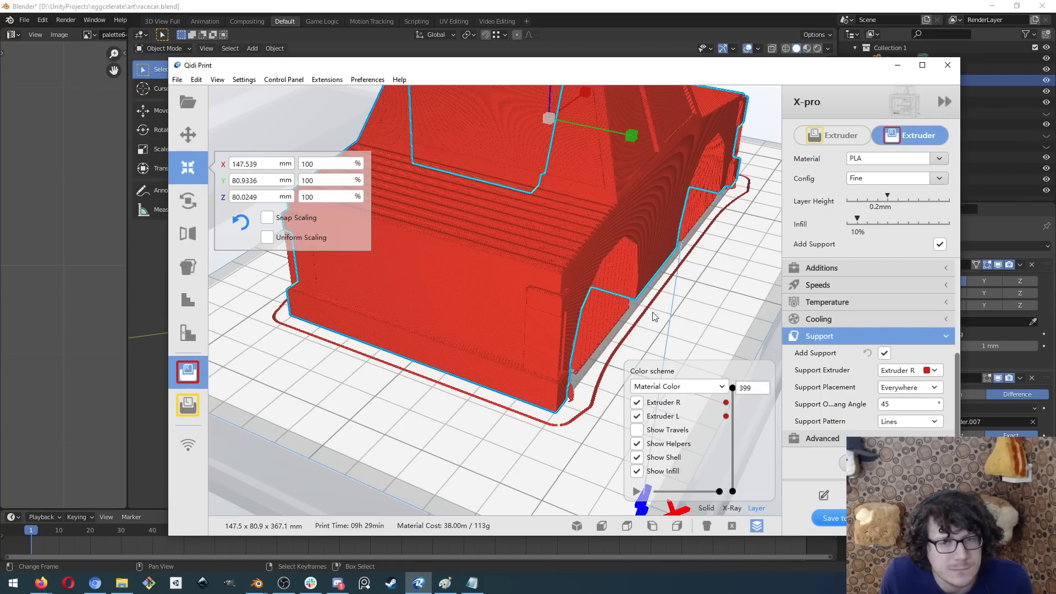
{"action": "middle_click_drag", "start_coordinate": [656, 312], "coordinate": [630, 329]}
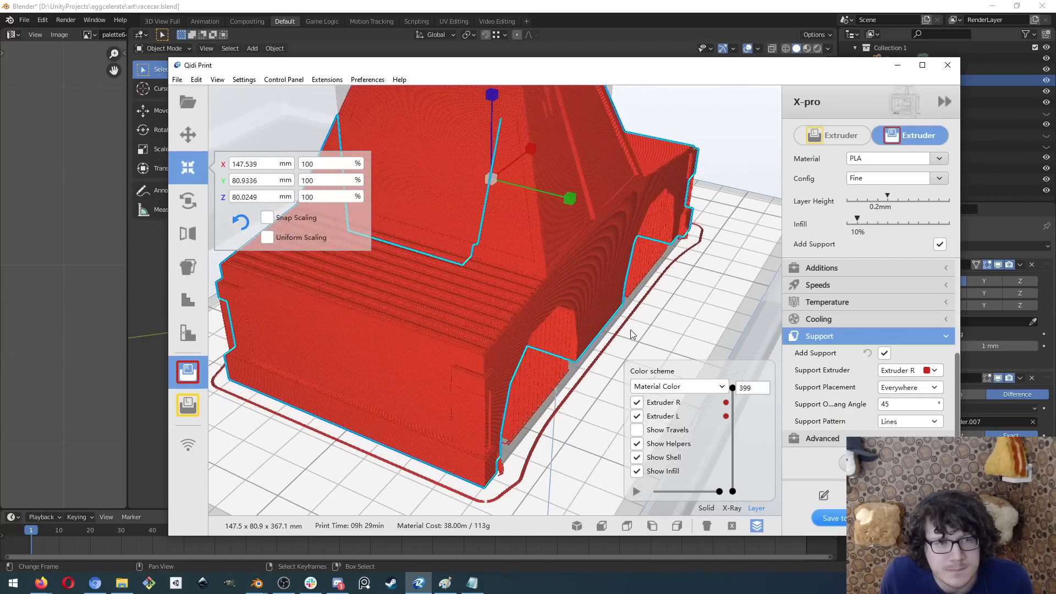
{"action": "right_click_drag", "start_coordinate": [631, 329], "coordinate": [632, 300]}
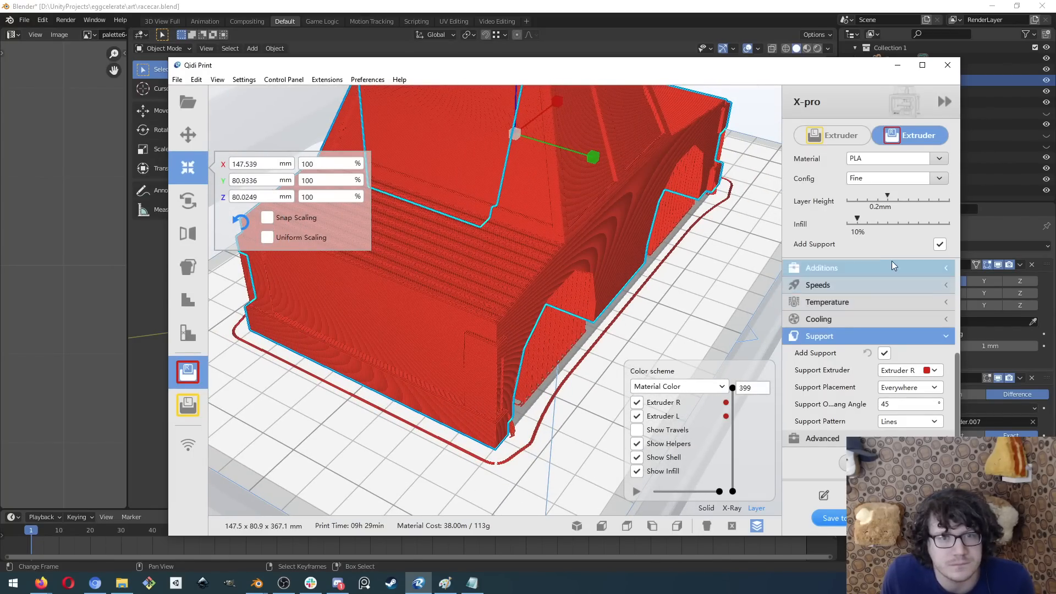
{"action": "left_click_drag", "start_coordinate": [732, 389], "coordinate": [727, 483]}
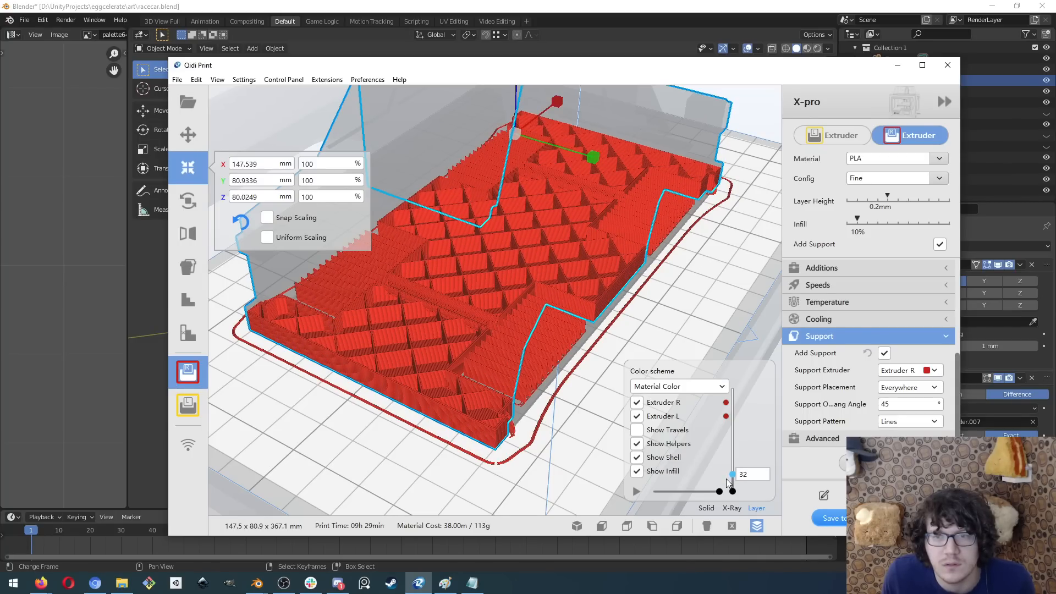
{"action": "left_click_drag", "start_coordinate": [727, 479], "coordinate": [732, 433]}
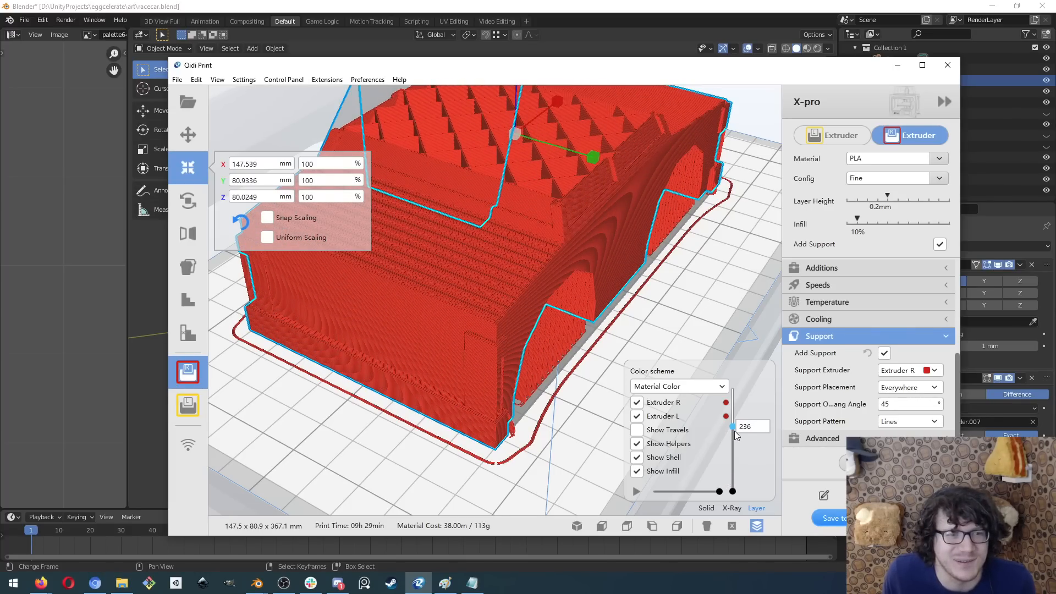
{"action": "right_click_drag", "start_coordinate": [605, 340], "coordinate": [574, 325]}
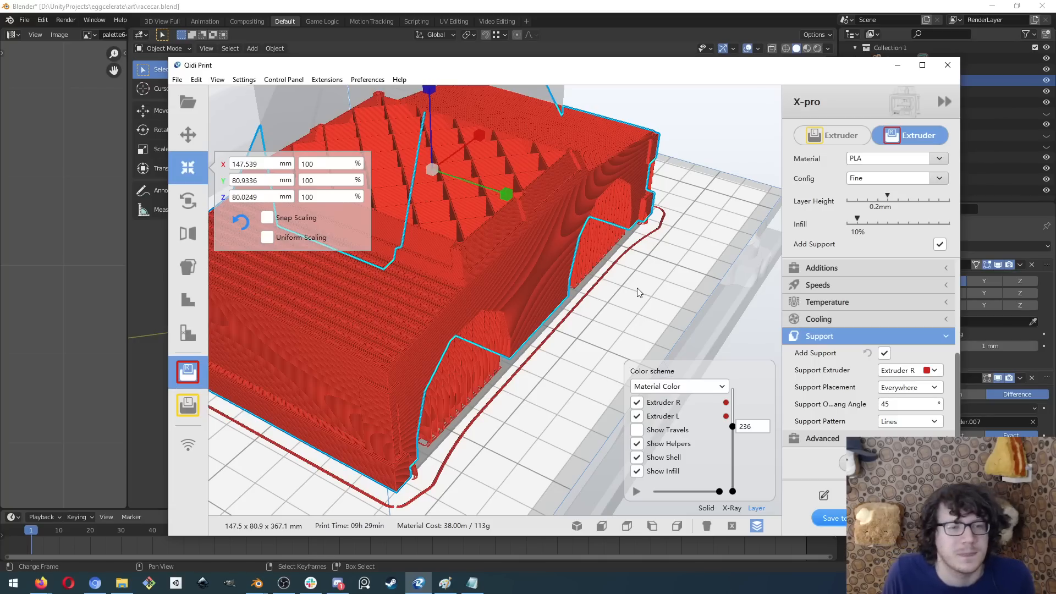
{"action": "right_click_drag", "start_coordinate": [570, 255], "coordinate": [422, 307]}
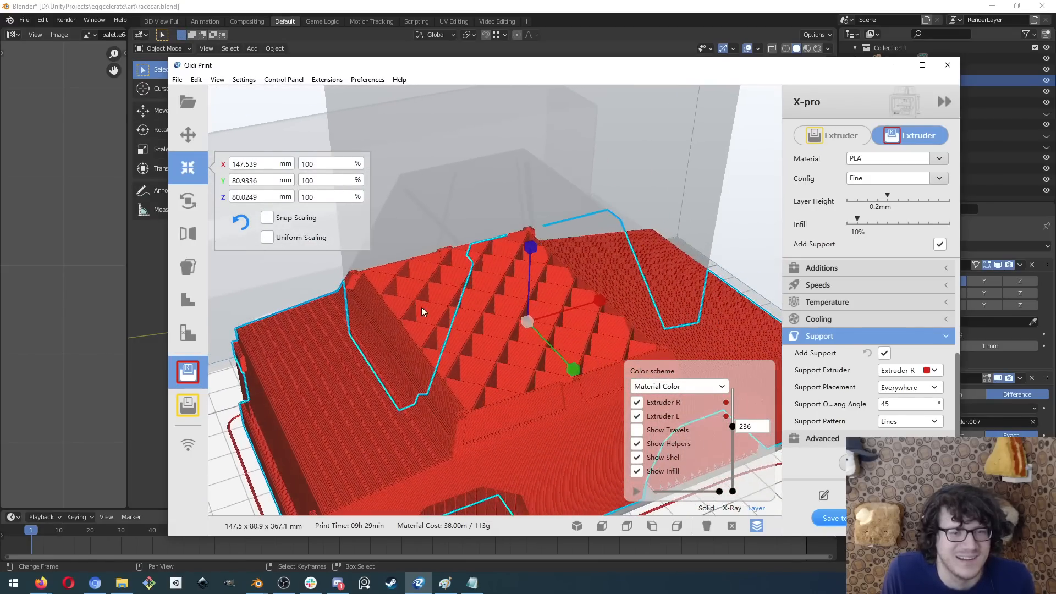
{"action": "left_click_drag", "start_coordinate": [734, 429], "coordinate": [723, 382]}
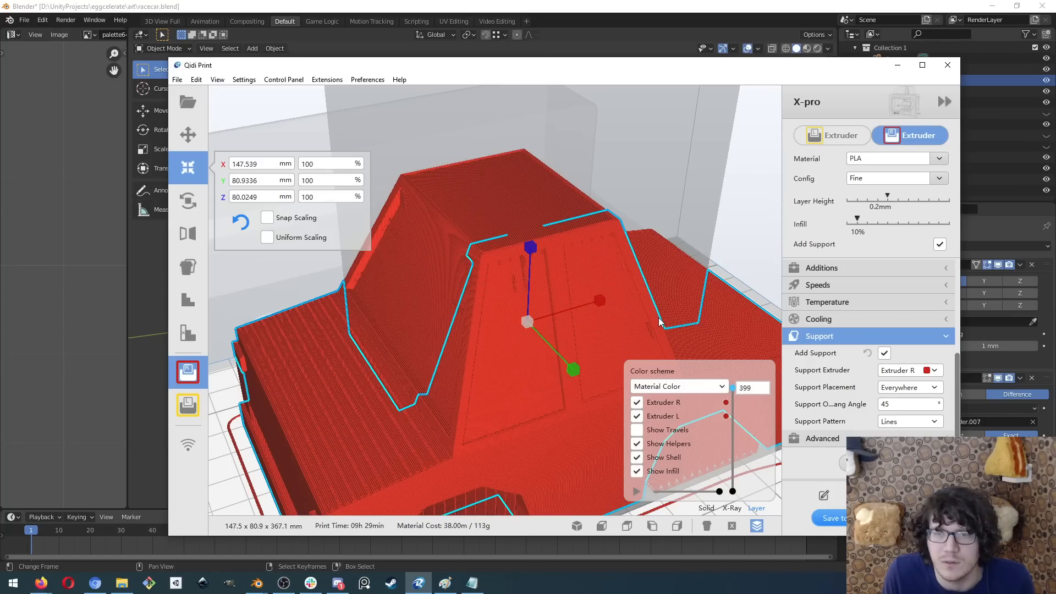
- Save the sliced car body as G-code to the removable drive KIOXIA (F:) and eject the drive
{"action": "left_click", "coordinate": [827, 519]}
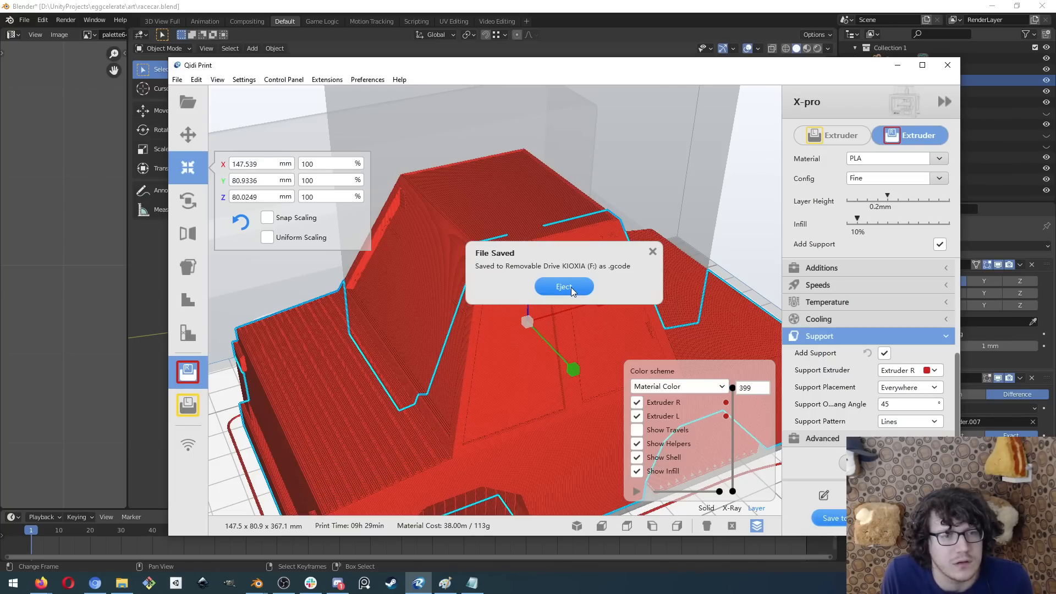
{"action": "left_click", "coordinate": [570, 287]}
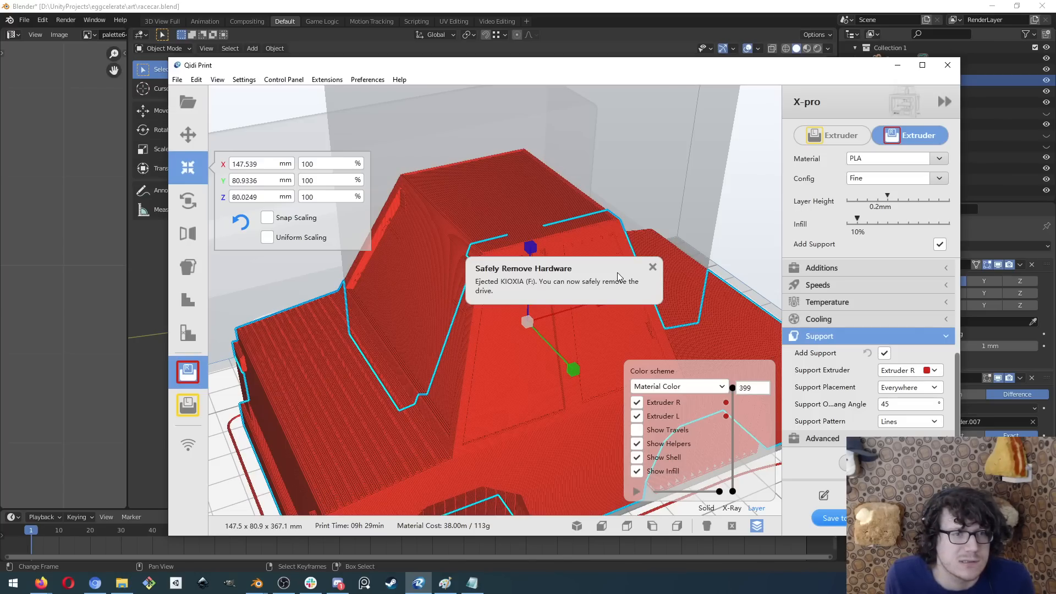
{"action": "key", "text": "alt+Tab"}
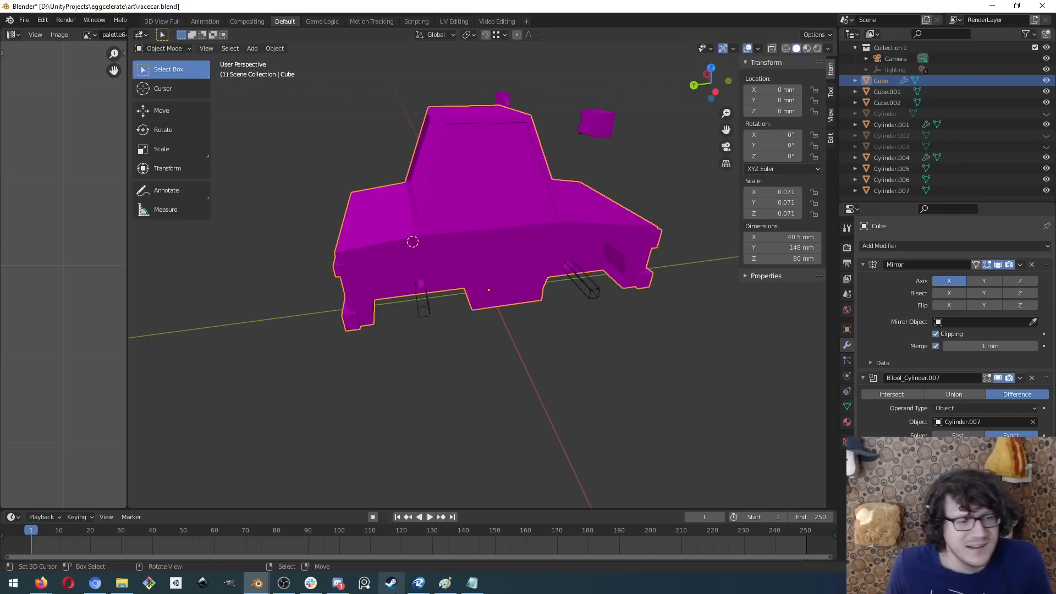
{"action": "key", "text": "alt+Tab"}
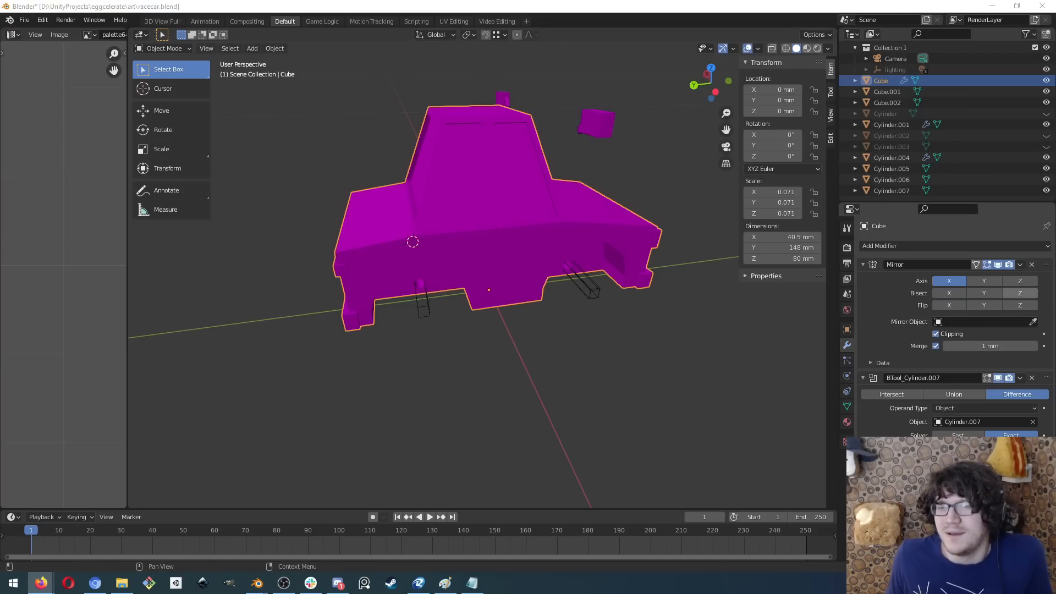